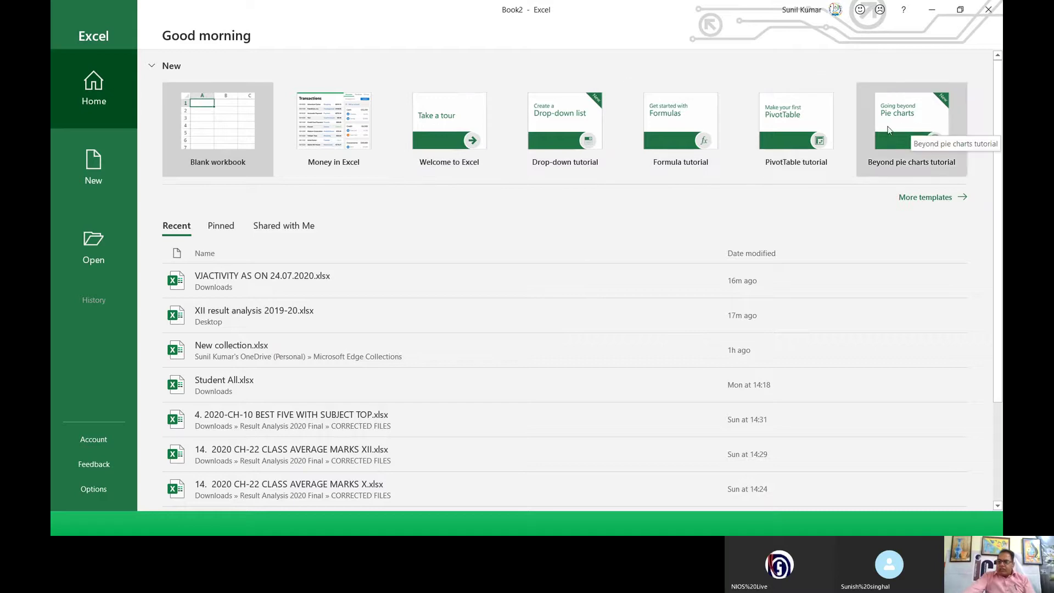
# Step: Create a new workbook from the Formula tutorial template in the full template list
pyautogui.click(911, 201)
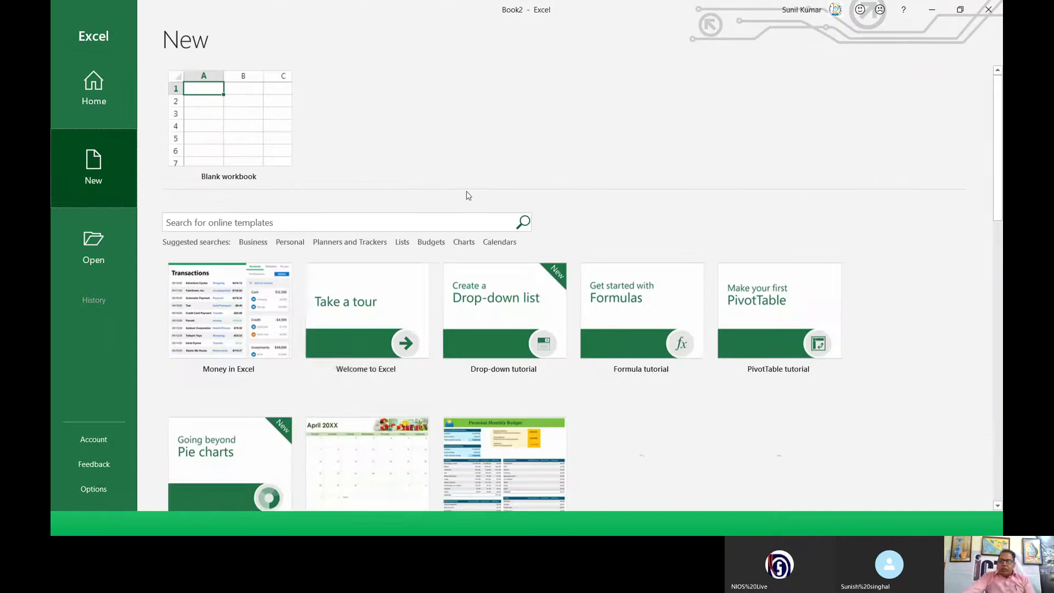
pyautogui.scroll(-2, 345, 310)
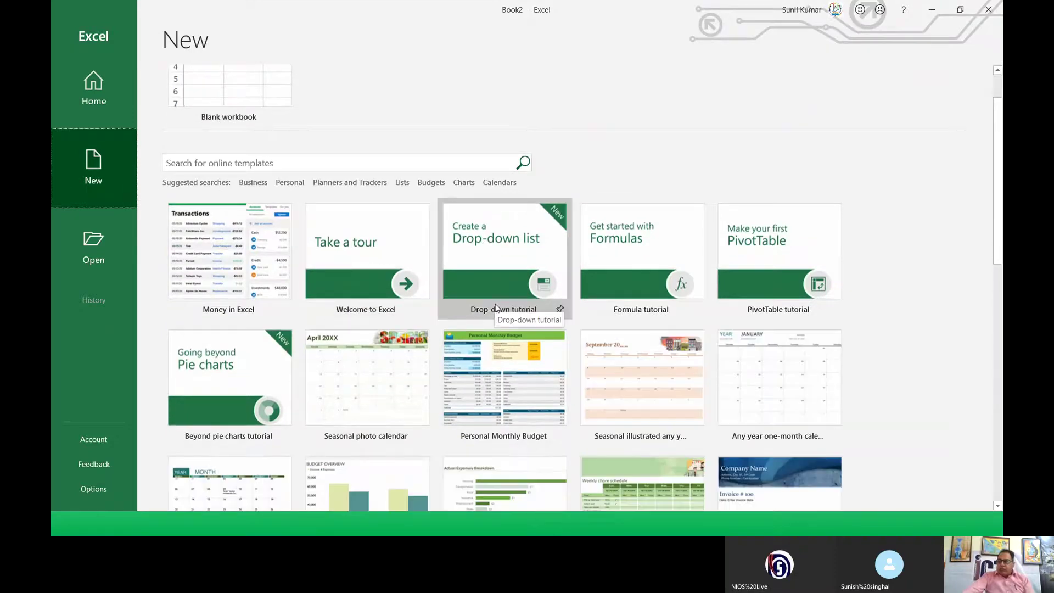
pyautogui.click(639, 266)
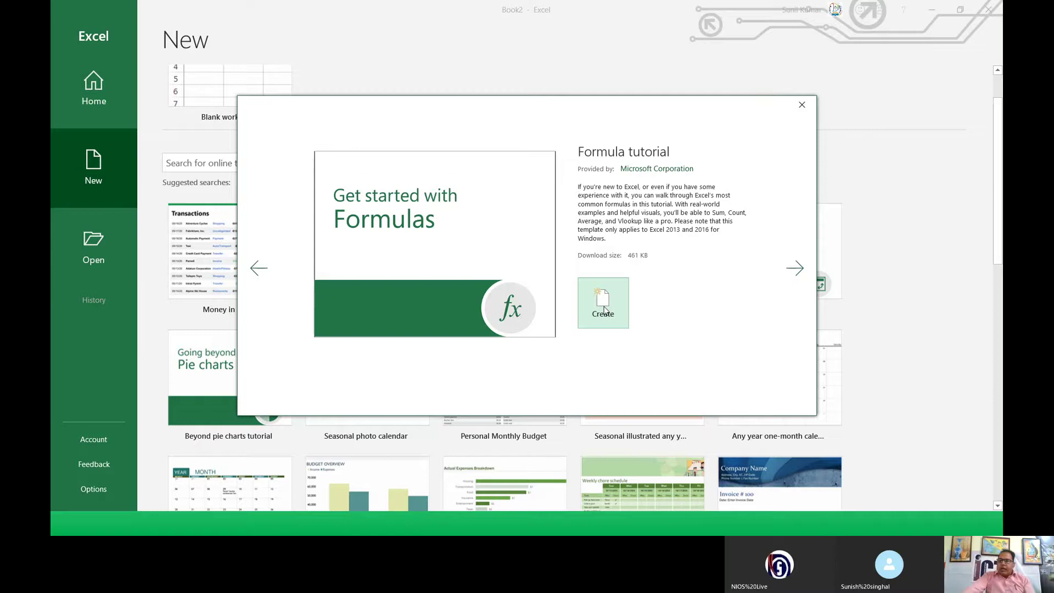
pyautogui.click(604, 309)
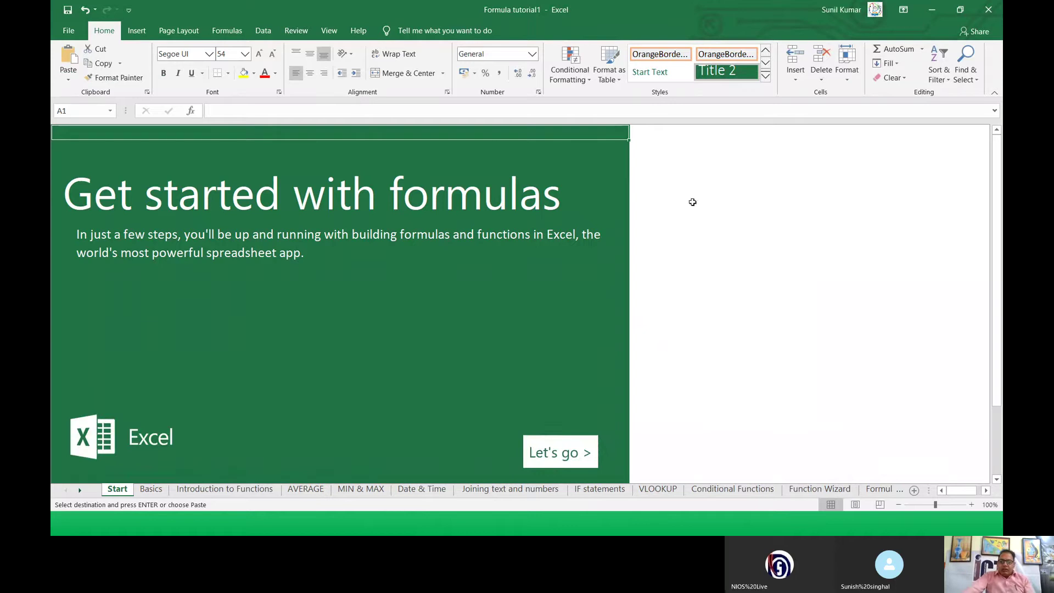
# Step: Browse the tutorial lessons from Basics through AVERAGE, MIN & MAX, Date & Time and Joining text
pyautogui.click(696, 190)
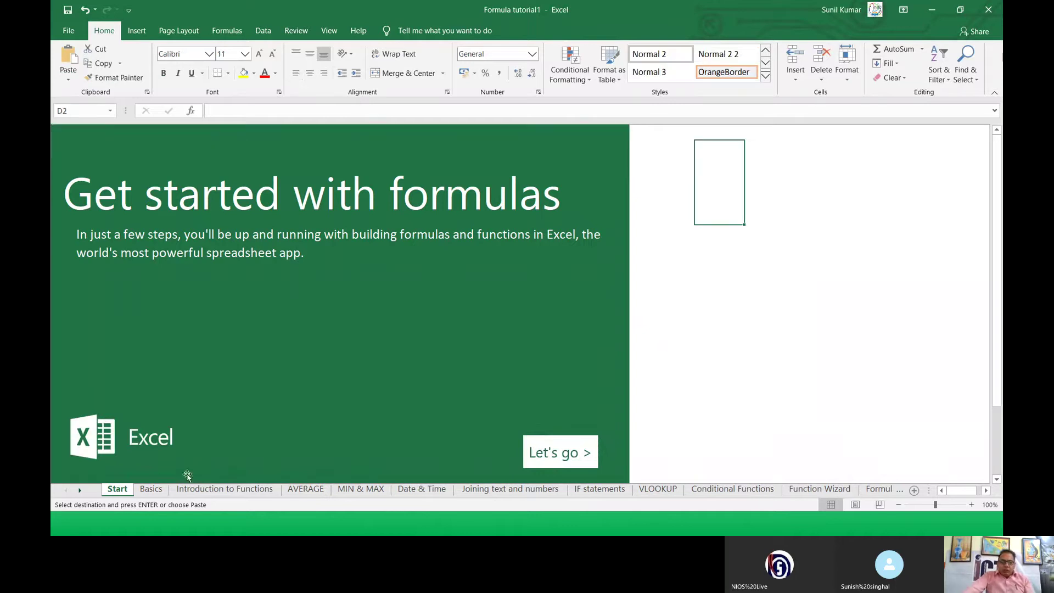
pyautogui.click(144, 489)
pyautogui.click(222, 491)
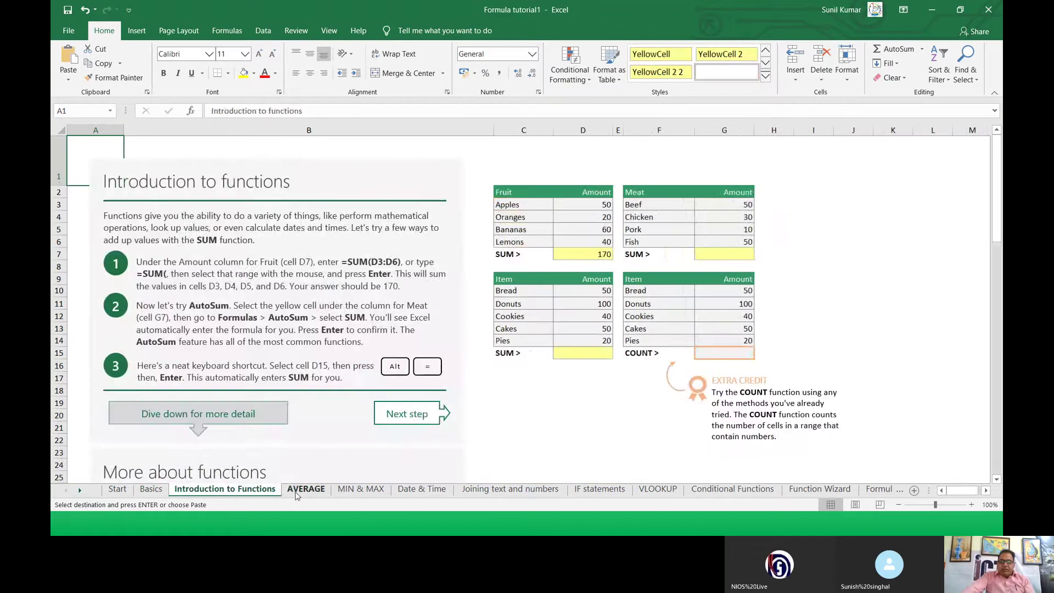
pyautogui.click(297, 493)
pyautogui.click(354, 492)
pyautogui.click(420, 494)
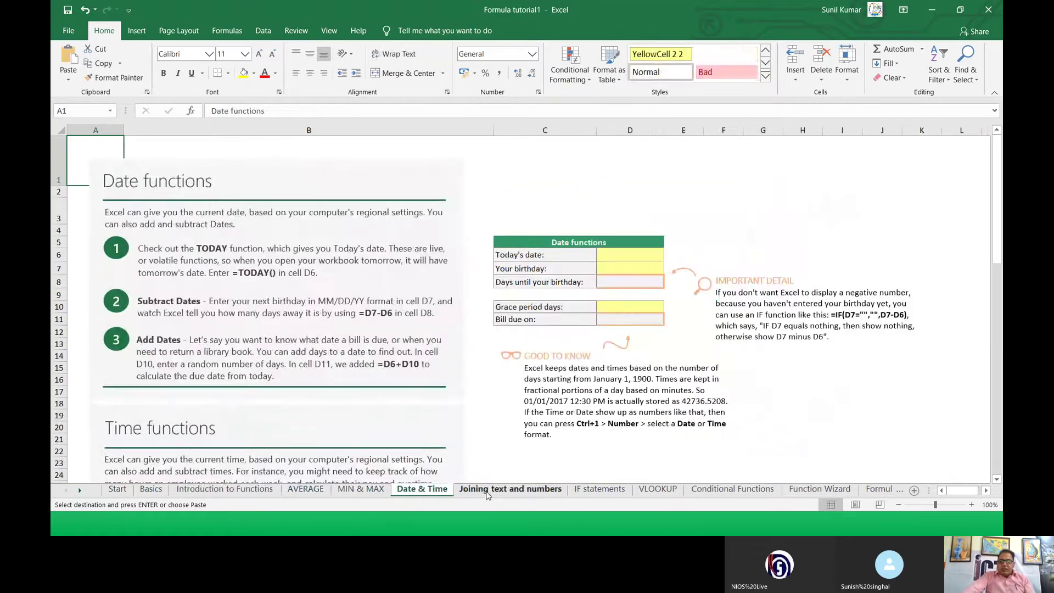
pyautogui.click(510, 489)
# Step: View the IF statements and VLOOKUP lessons, then close the Formula tutorial workbook
pyautogui.click(434, 419)
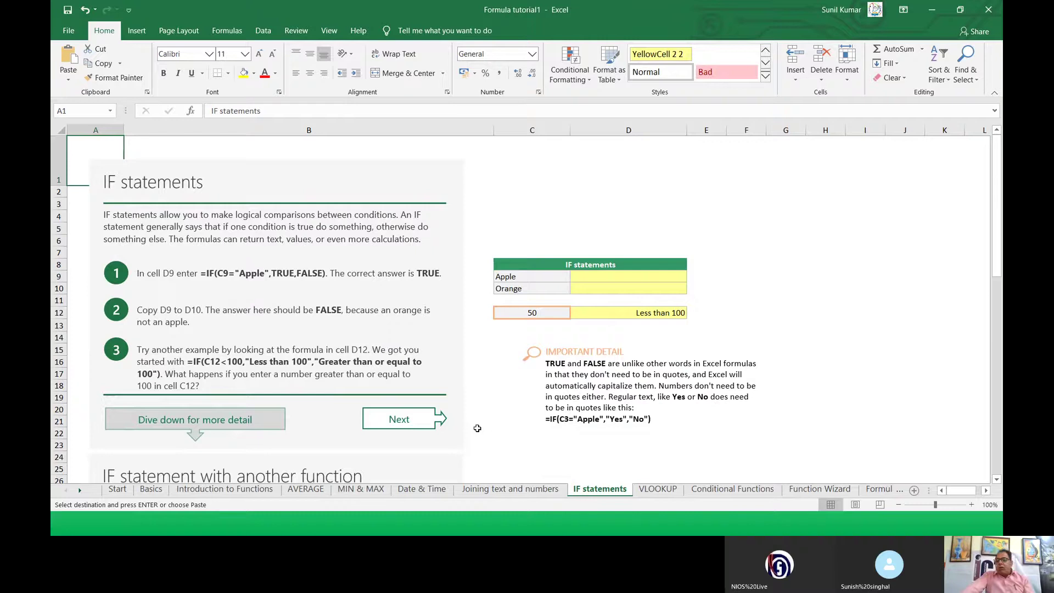
pyautogui.click(659, 489)
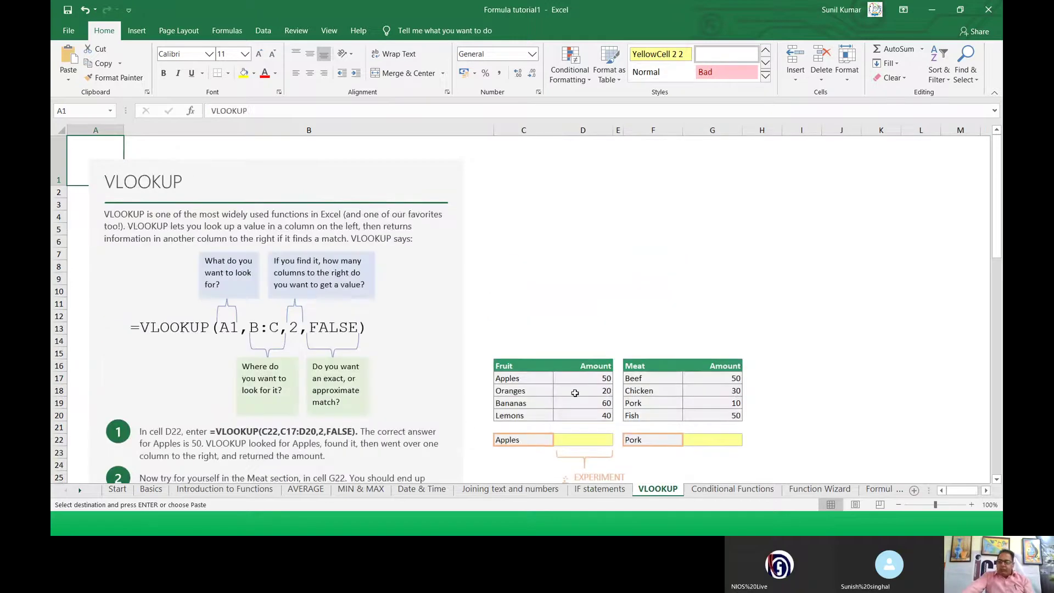
pyautogui.click(525, 277)
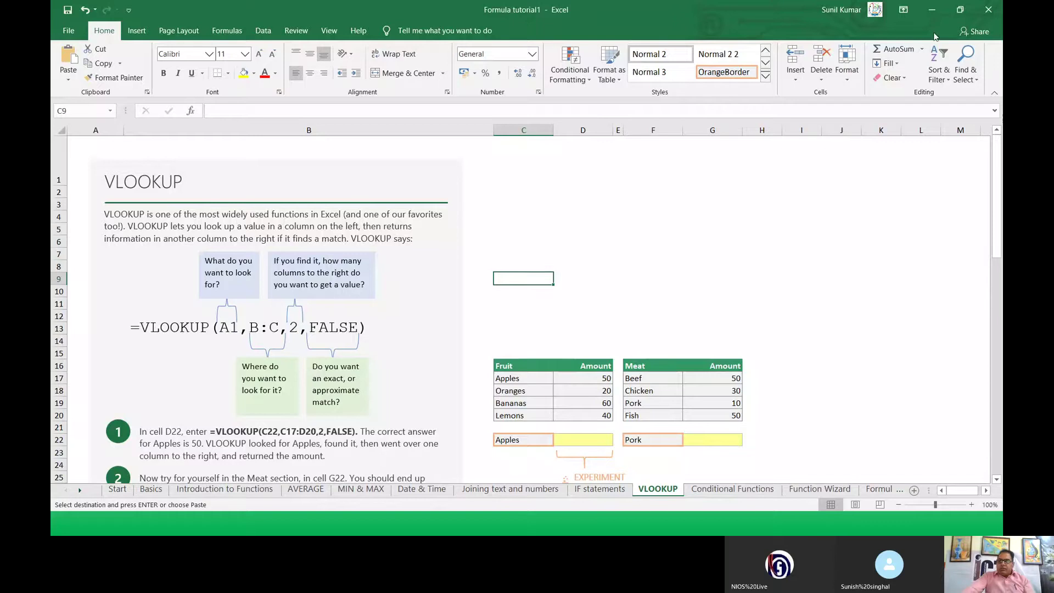
pyautogui.click(989, 11)
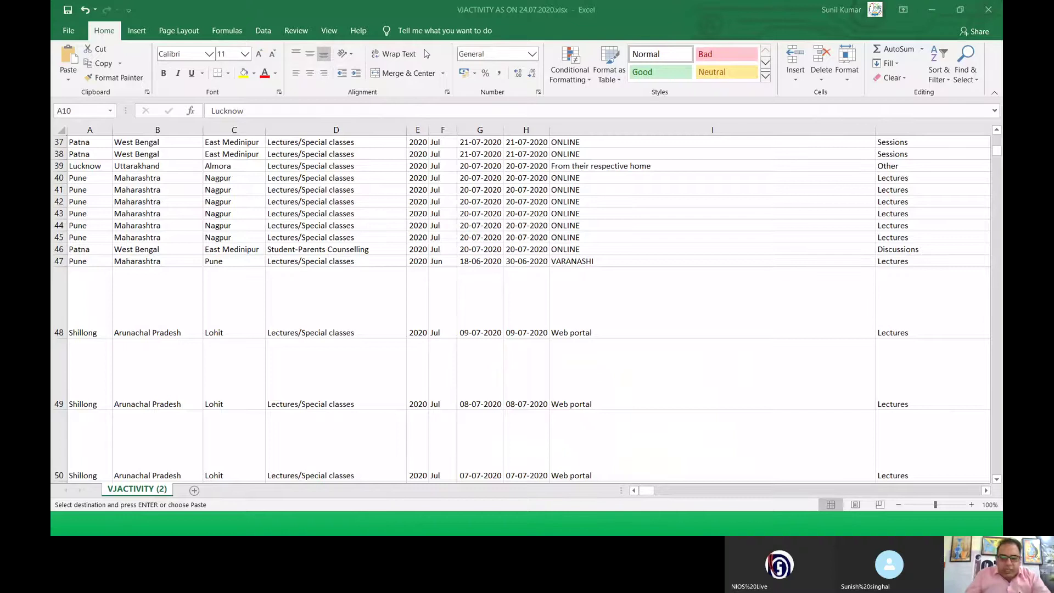
# Step: Close the VJACTIVITY workbook without saving, then open a new blank Excel workbook and minimize it
pyautogui.click(989, 10)
pyautogui.press('n')
pyautogui.click(524, 302)
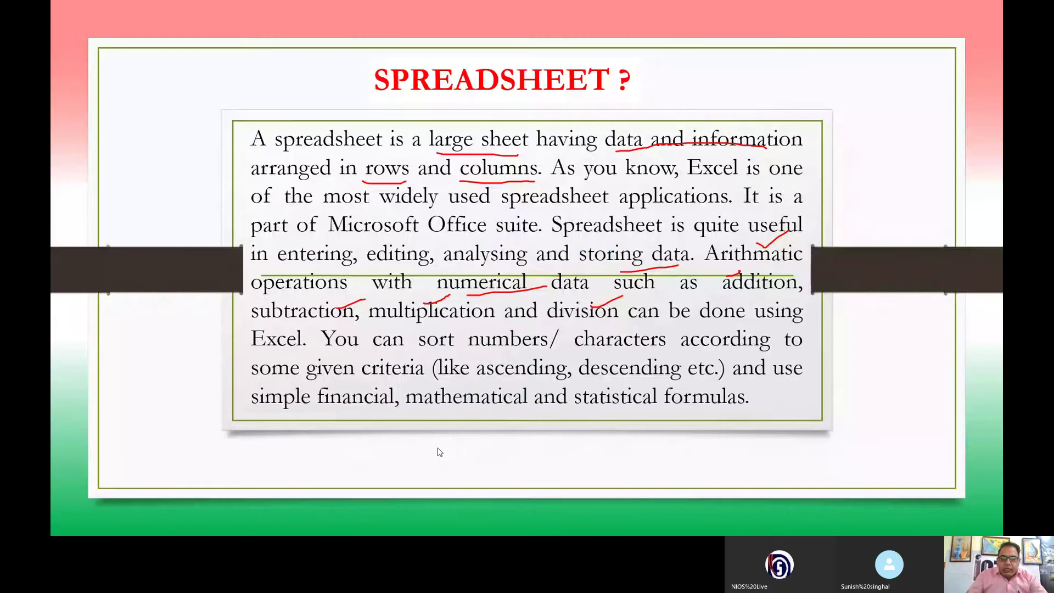
pyautogui.press('super')
pyautogui.click(554, 523)
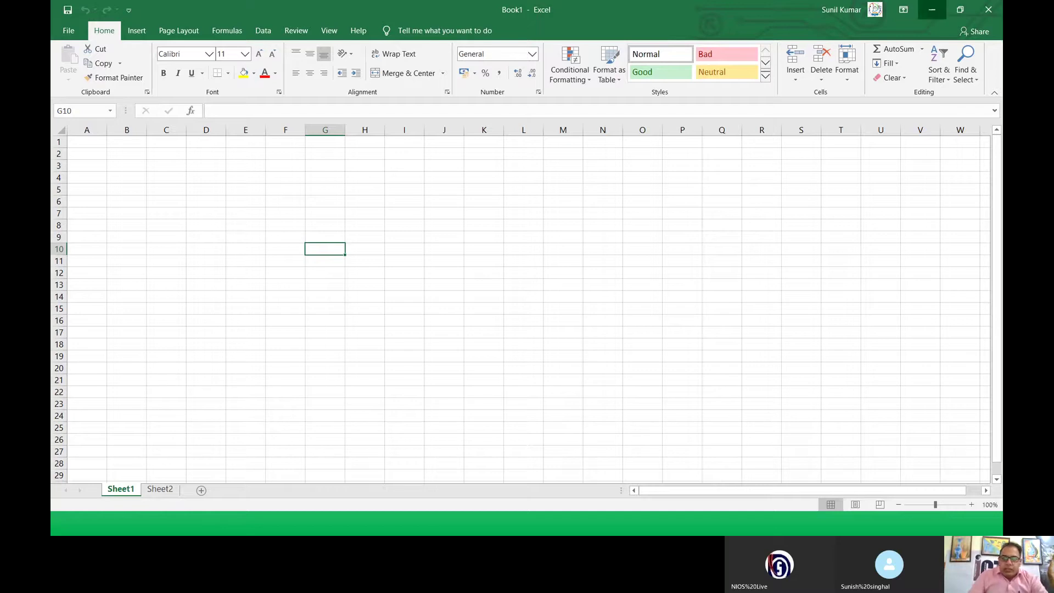
pyautogui.click(931, 10)
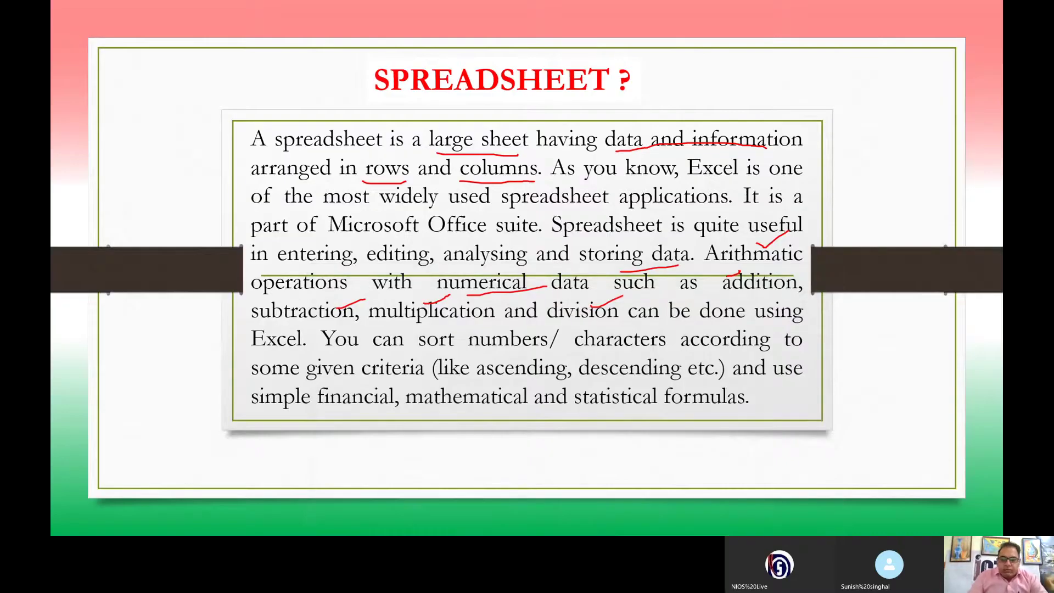
# Step: Advance to the FEATURES OF SPREADSHEETS slide, end the slide show and discard ink annotations
pyautogui.press('super')
pyautogui.moveTo(400, 530)
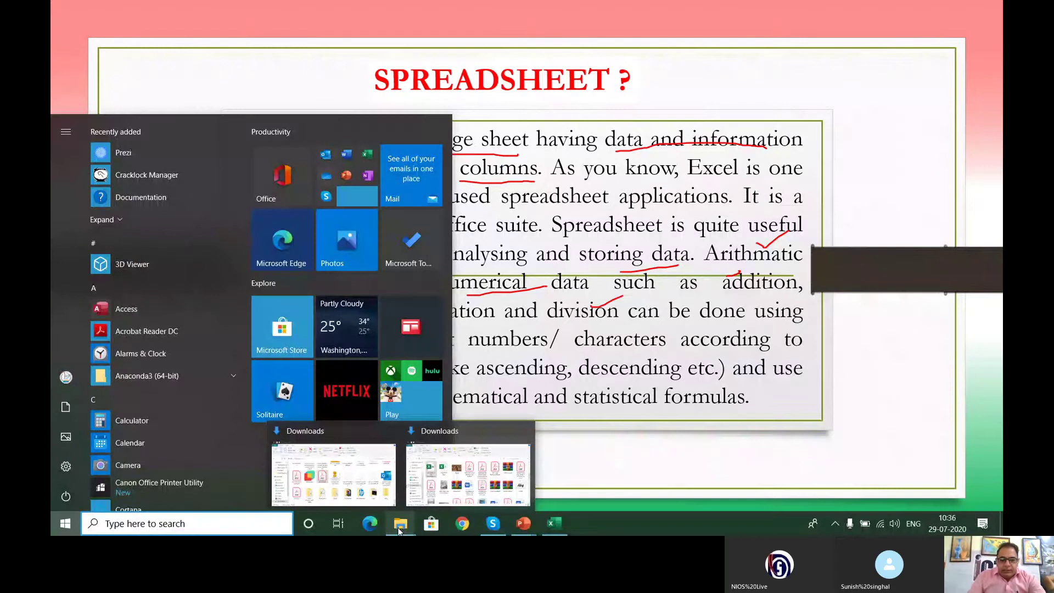
pyautogui.click(647, 127)
pyautogui.press('Escape')
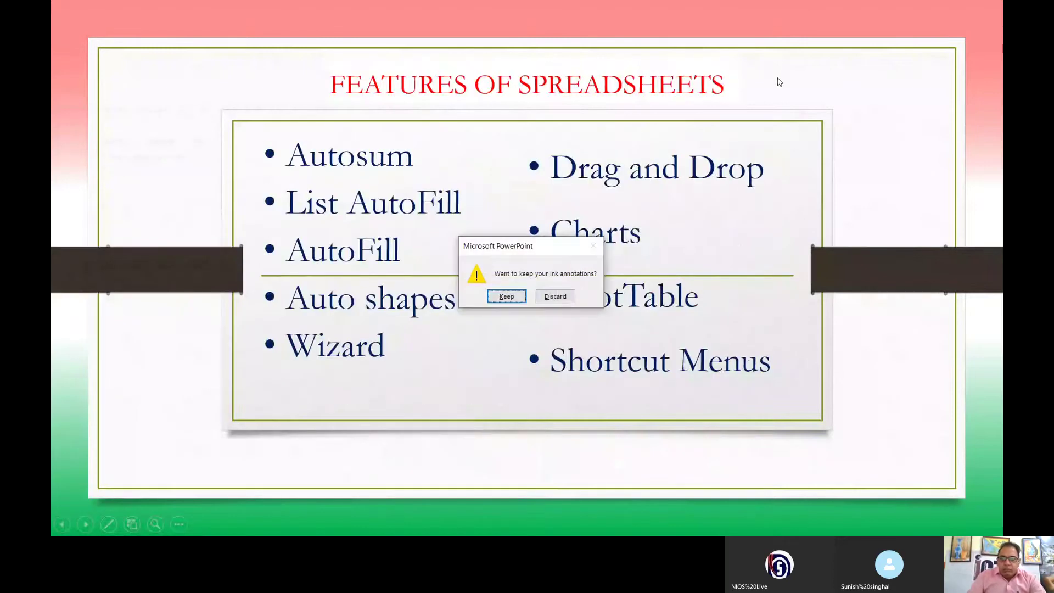
pyautogui.click(556, 297)
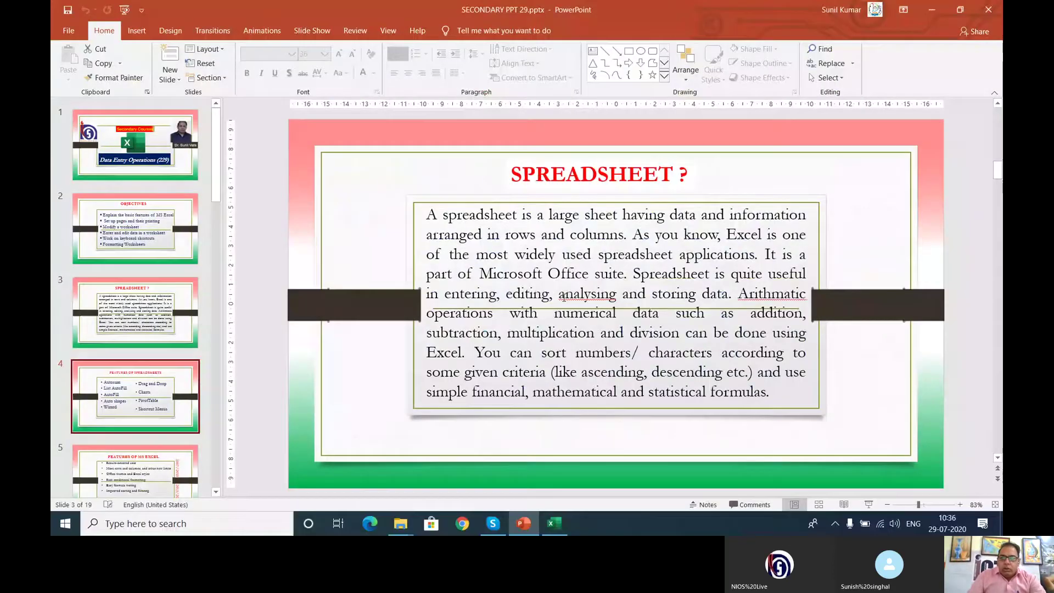
# Step: Minimize PowerPoint and the call window, close both Downloads windows, and move the call window bottom-right
pyautogui.click(928, 17)
pyautogui.click(926, 9)
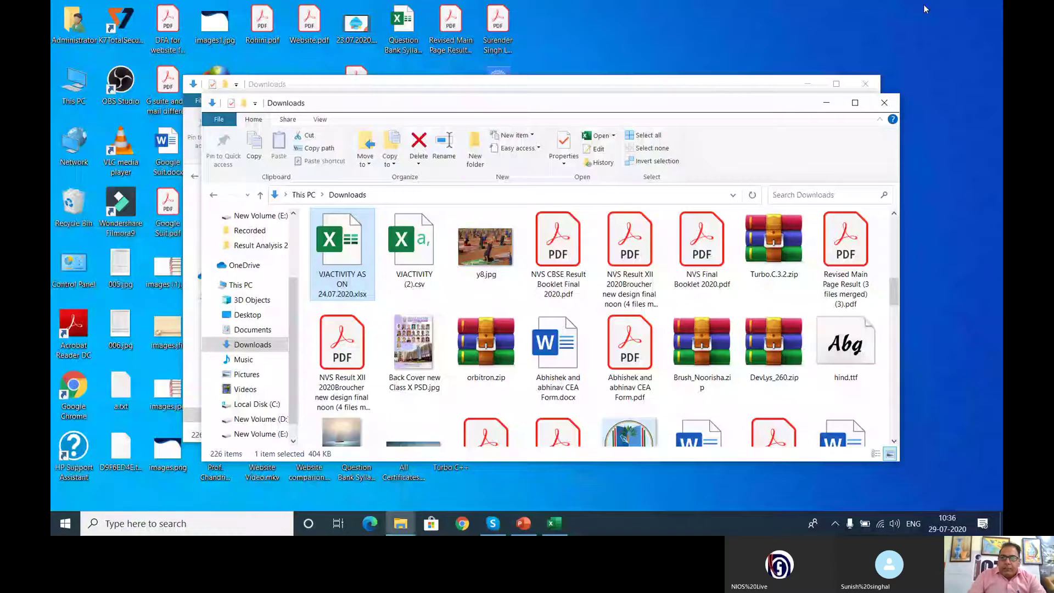
pyautogui.click(887, 107)
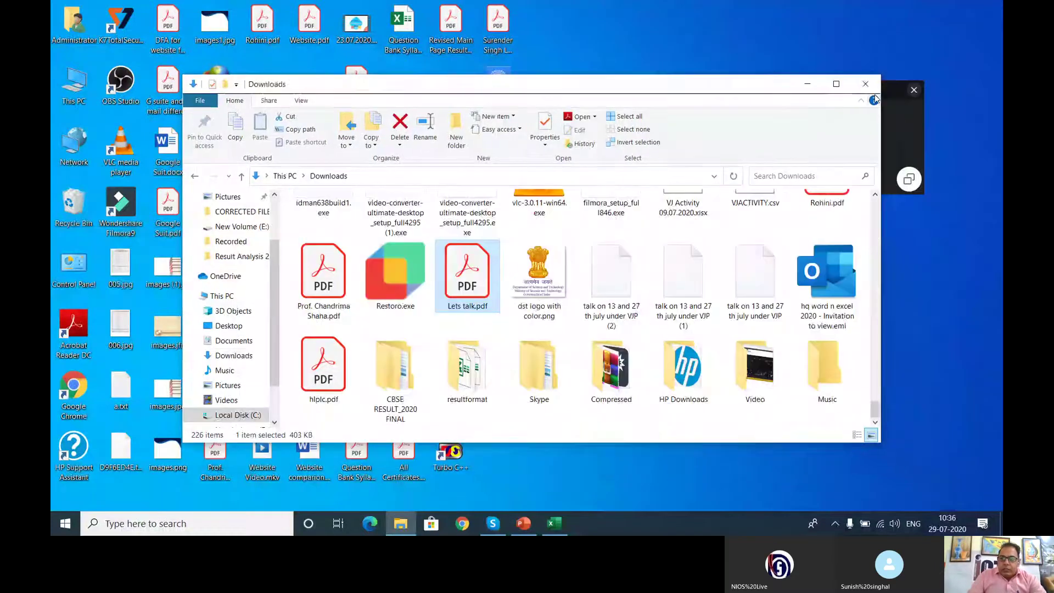
pyautogui.click(865, 87)
pyautogui.moveTo(869, 91); pyautogui.dragTo(949, 505)
# Step: Set the display scaling to 150% in Display settings and close Settings
pyautogui.rightClick(650, 138)
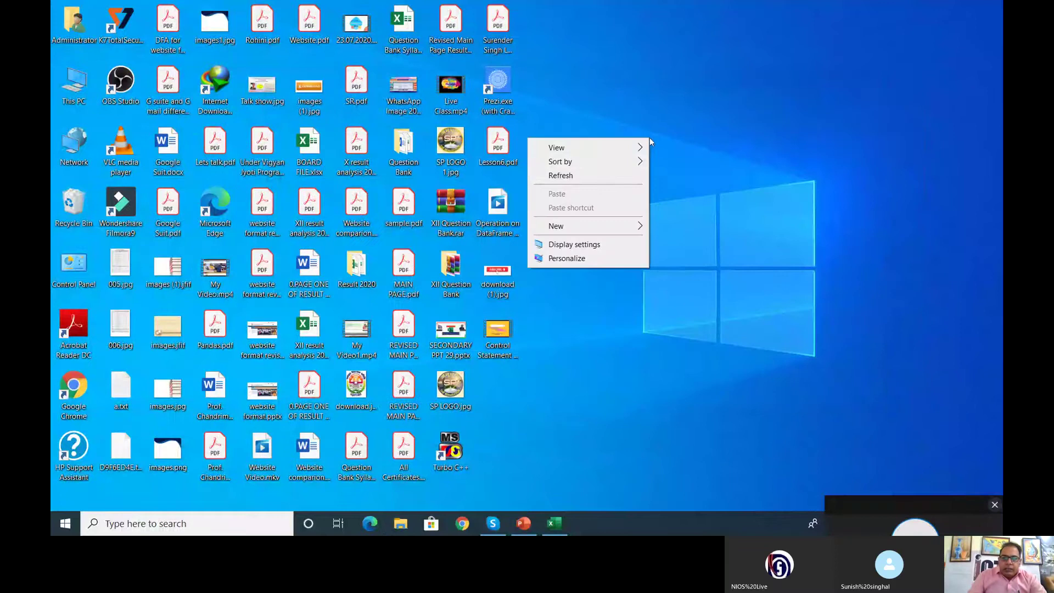
pyautogui.click(607, 247)
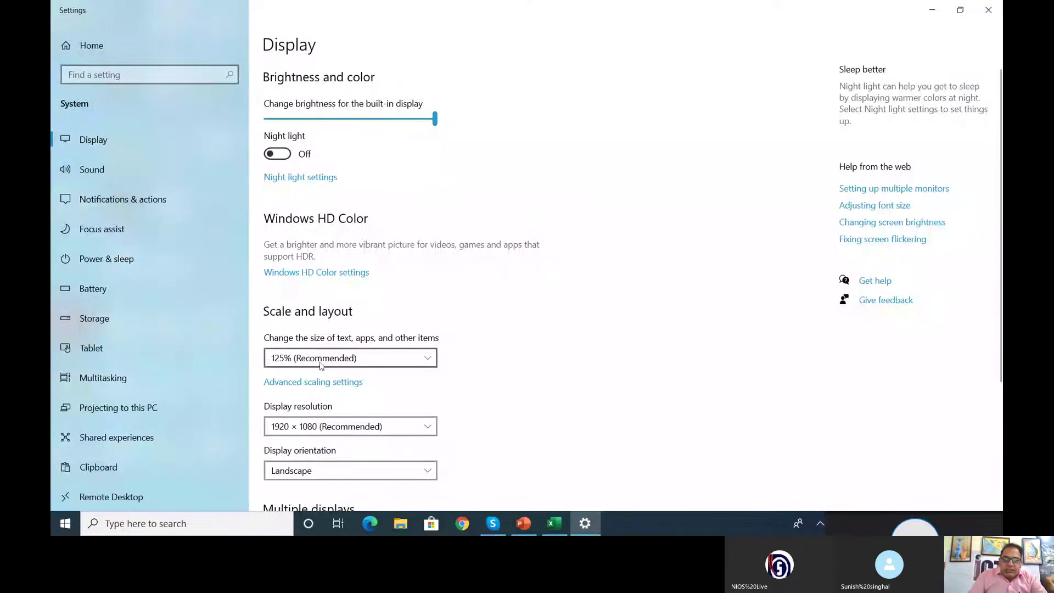
pyautogui.click(372, 358)
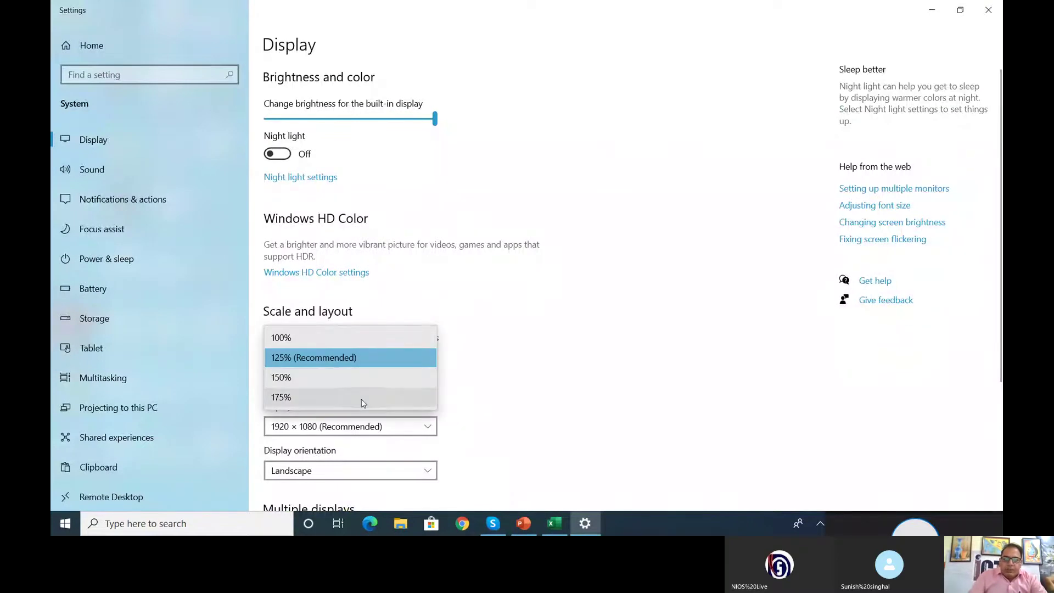
pyautogui.click(348, 380)
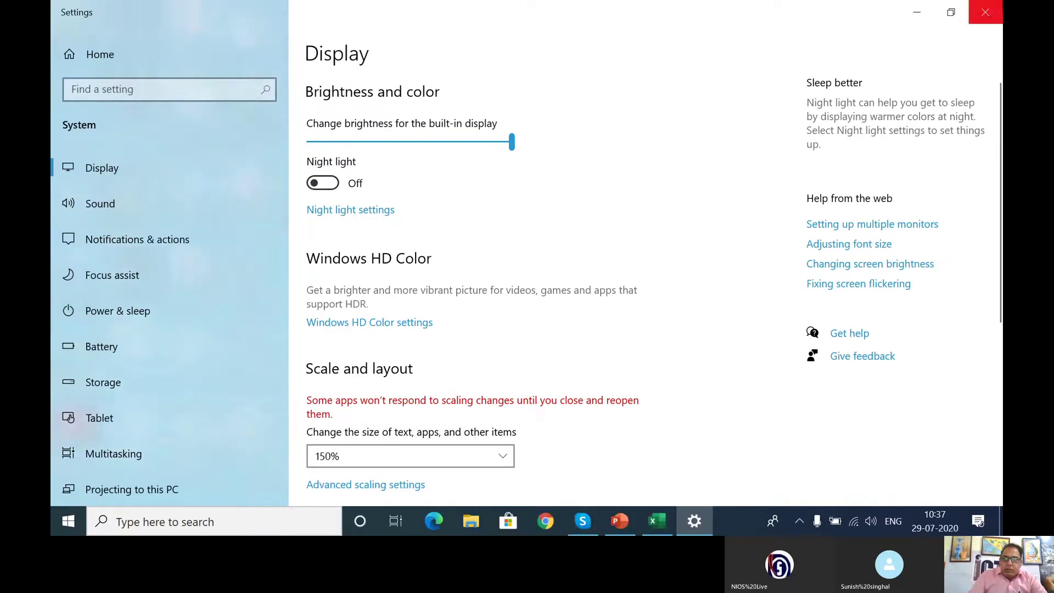
pyautogui.click(985, 12)
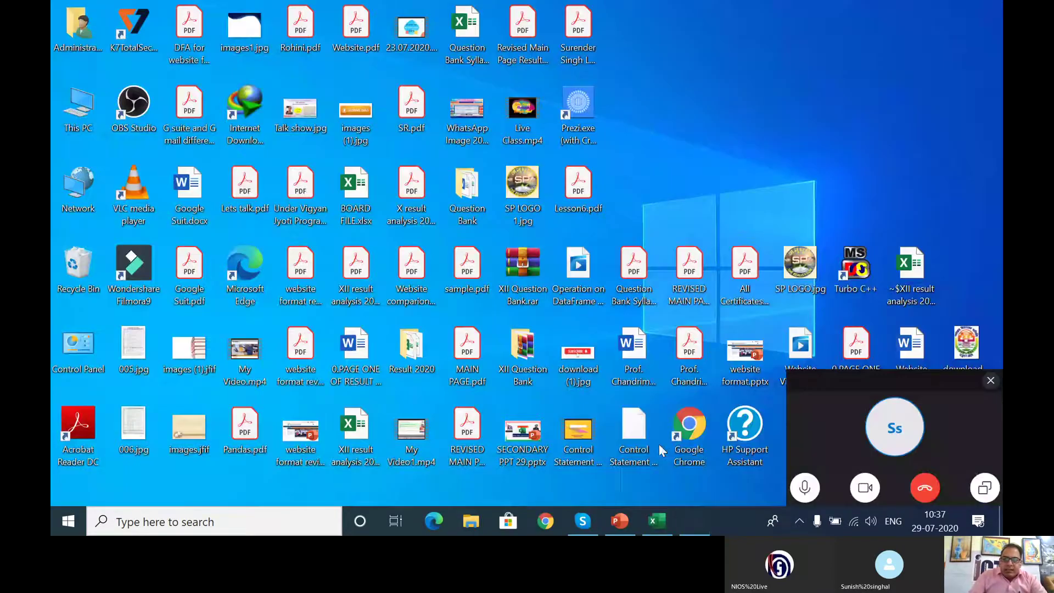
# Step: Restore Book1 and demonstrate selecting column A, cell C7, and rows 1 to 3
pyautogui.click(654, 519)
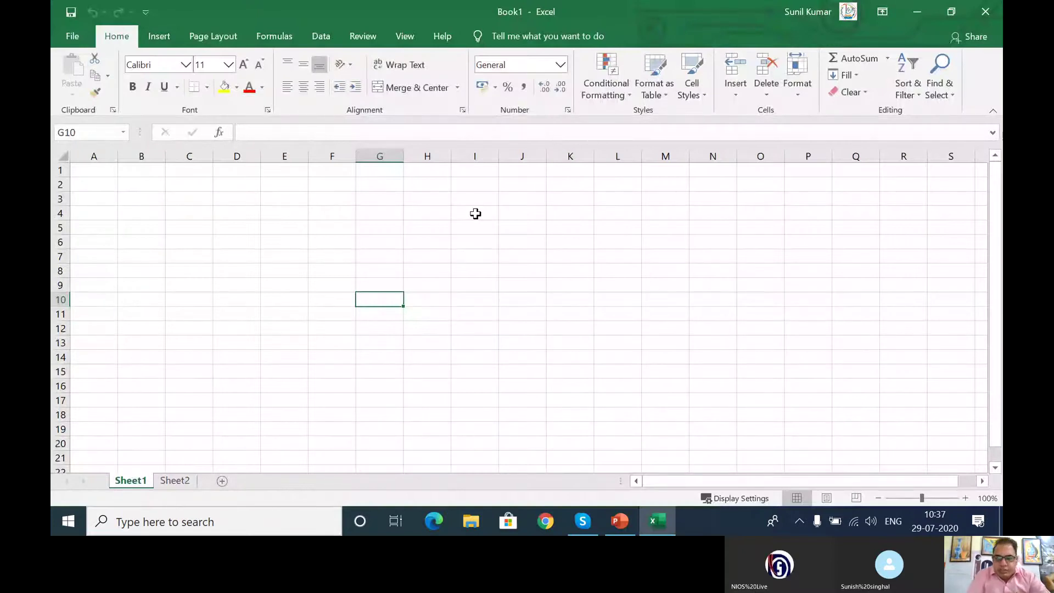
pyautogui.click(93, 156)
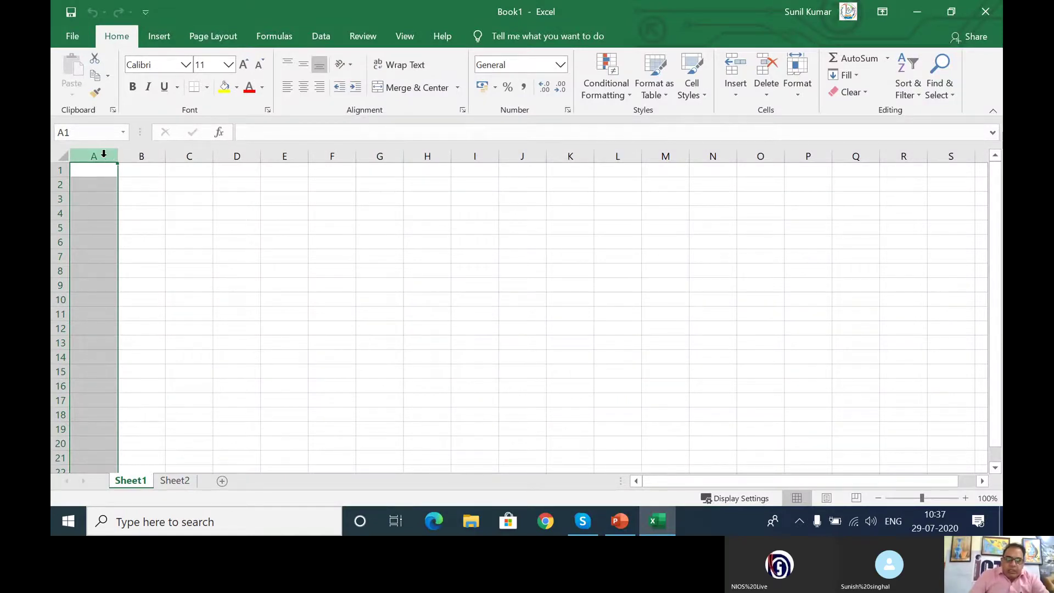
pyautogui.click(188, 256)
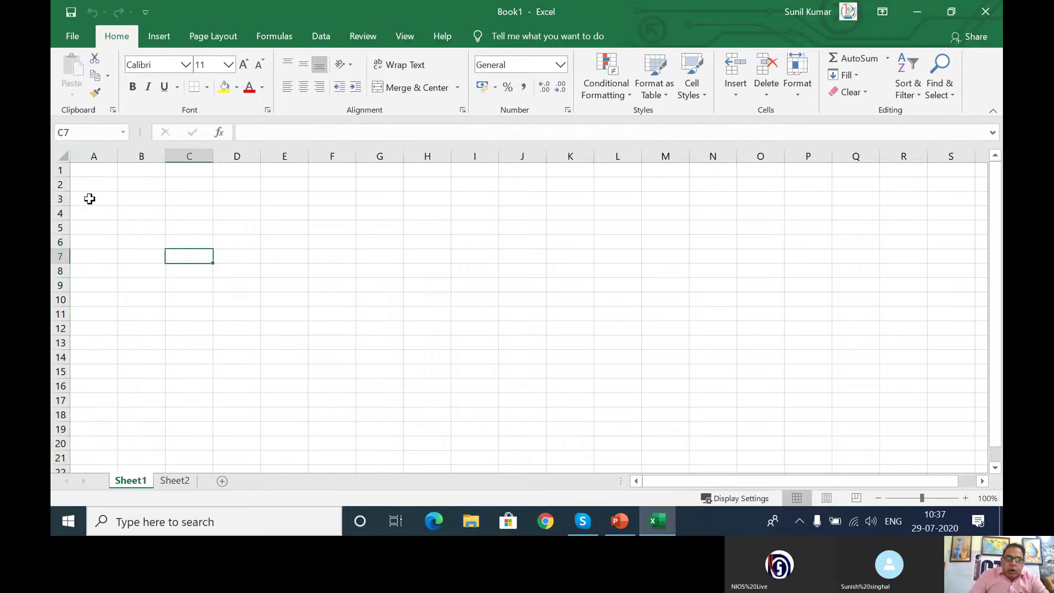
pyautogui.click(55, 170)
pyautogui.click(61, 187)
pyautogui.click(61, 200)
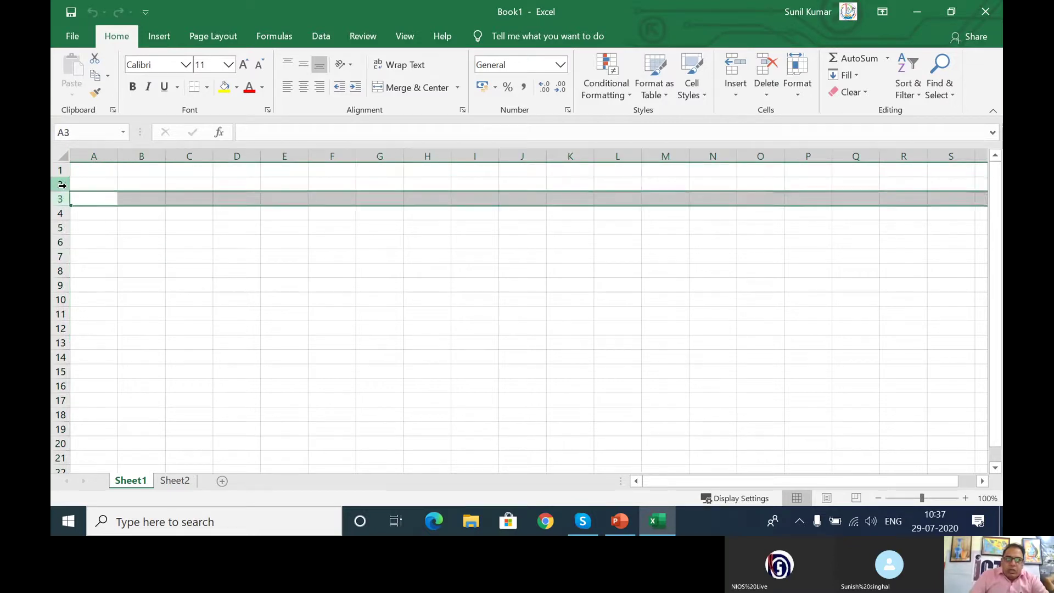
pyautogui.click(61, 184)
pyautogui.click(61, 170)
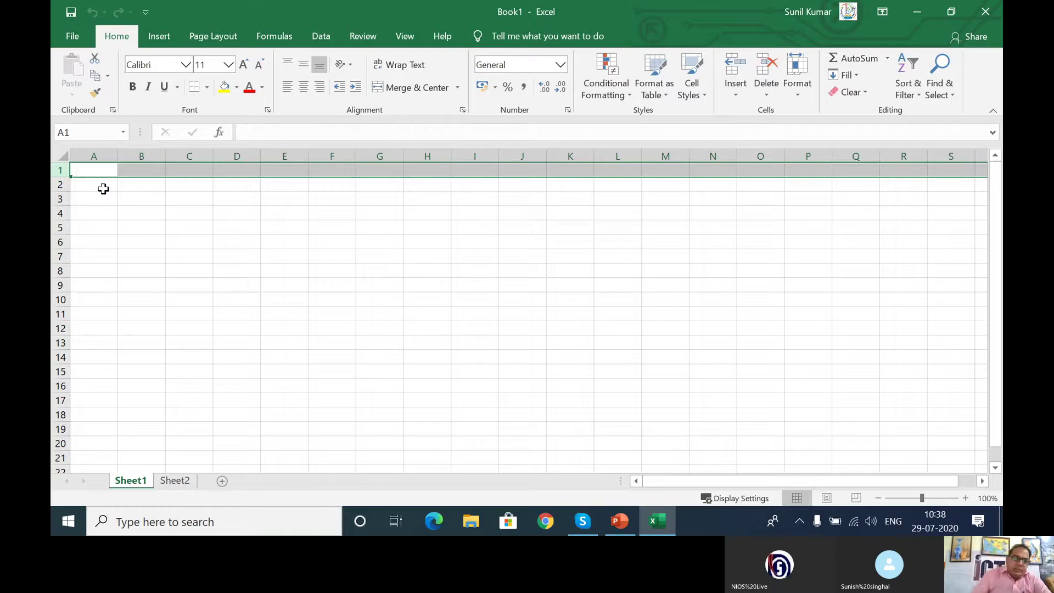
# Step: Enter 65536 in cell A4
pyautogui.click(110, 212)
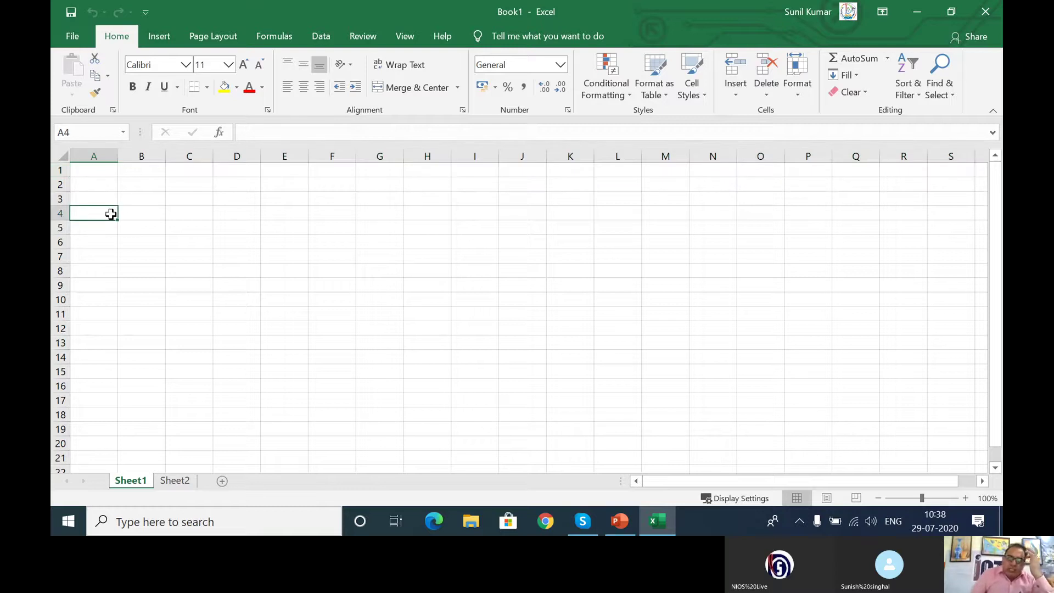
pyautogui.click(63, 170)
pyautogui.moveTo(66, 179)
pyautogui.mouseDown()
pyautogui.moveTo(64, 197)
pyautogui.moveTo(65, 178)
pyautogui.mouseUp()
pyautogui.click(91, 211)
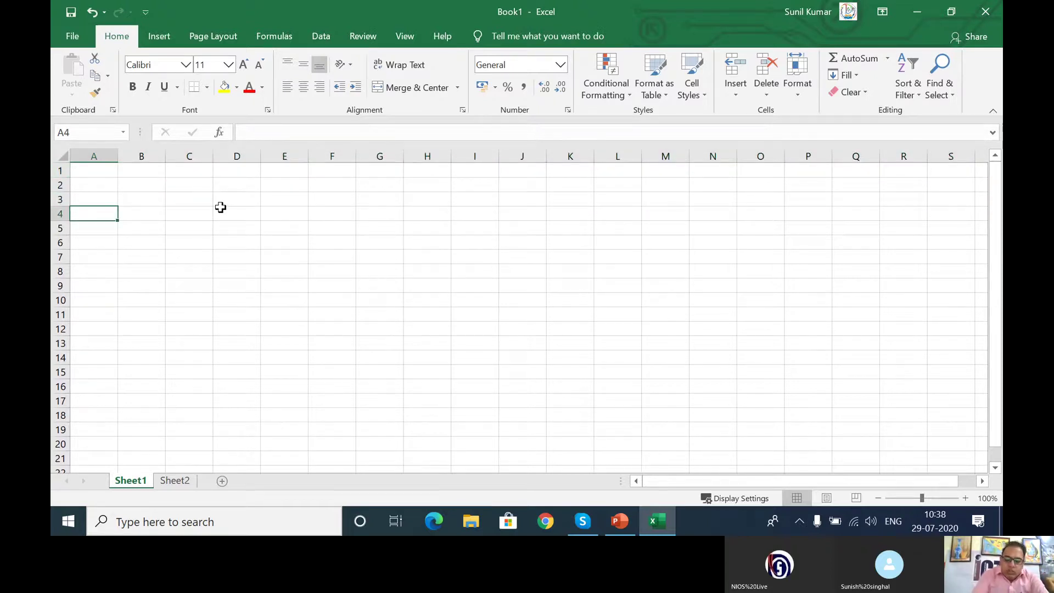
pyautogui.write('65536')
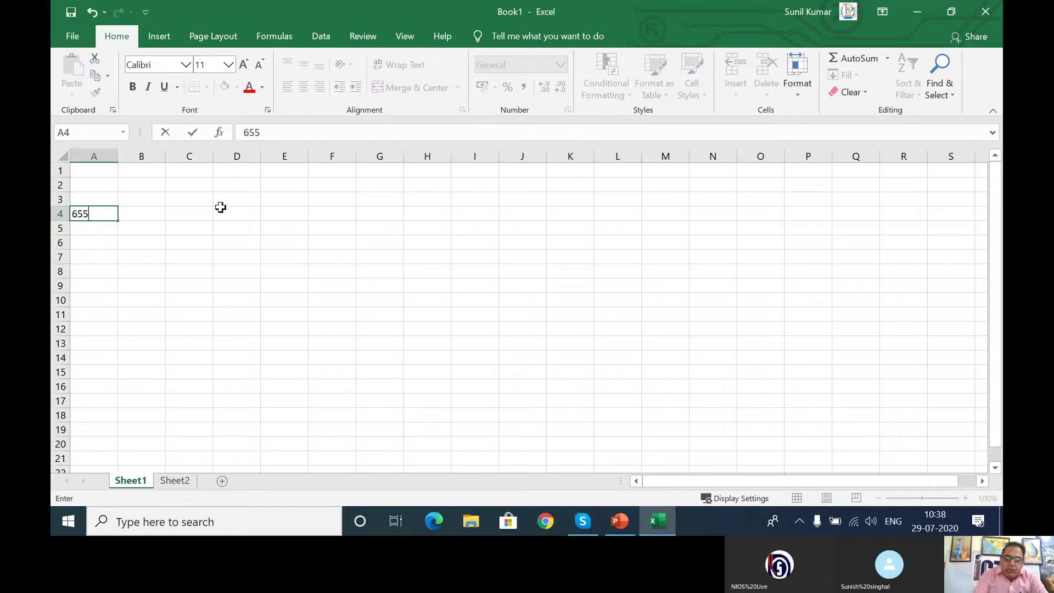
pyautogui.click(198, 254)
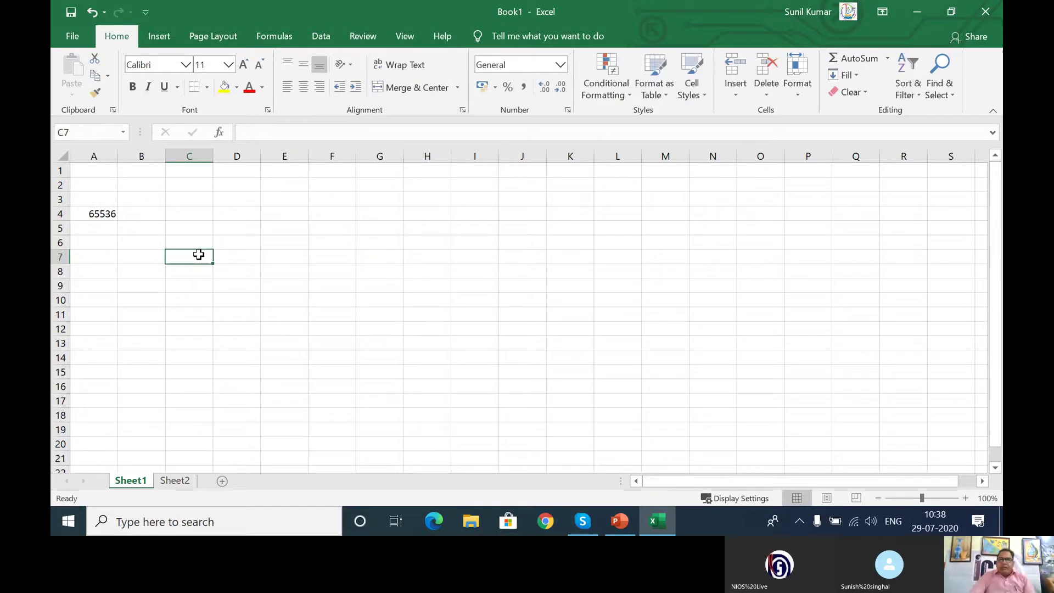
# Step: Jump from the top of column A to the sheet's last row, 1048576, with Ctrl+Down
pyautogui.click(87, 214)
pyautogui.click(87, 172)
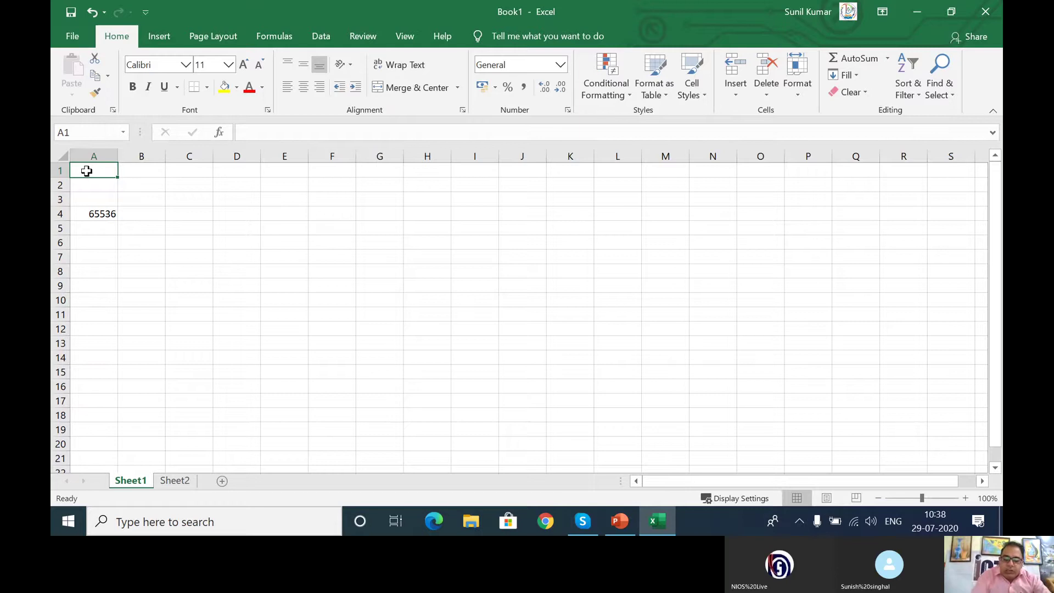
pyautogui.hotkey('ctrl', 'Down')
pyautogui.hotkey('ctrl', 'Down')
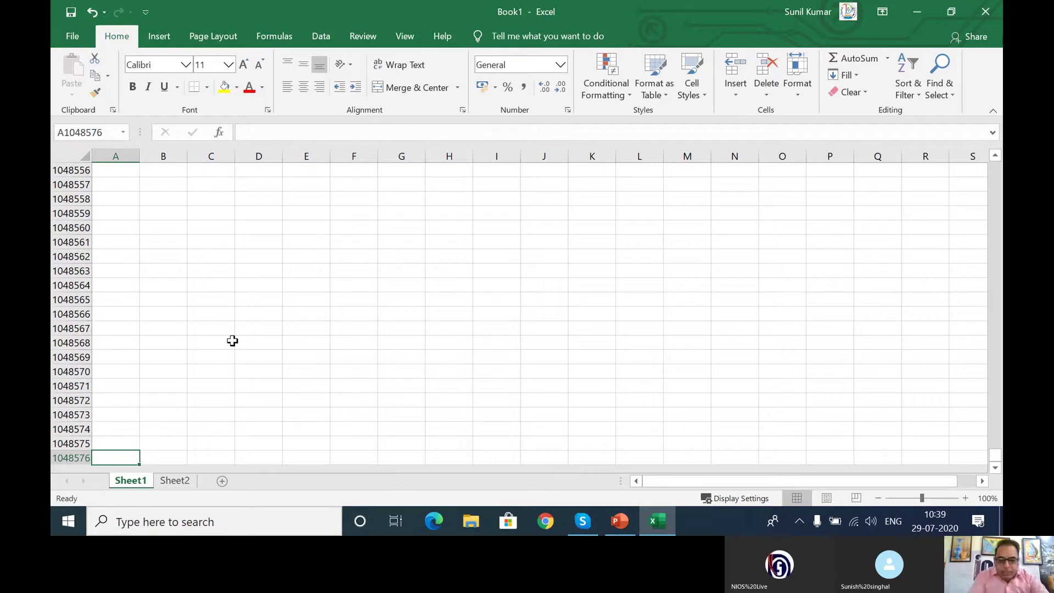
# Step: Jump between cell A4 and the last column XFD using Ctrl+Right and Ctrl+Left
pyautogui.click(116, 171)
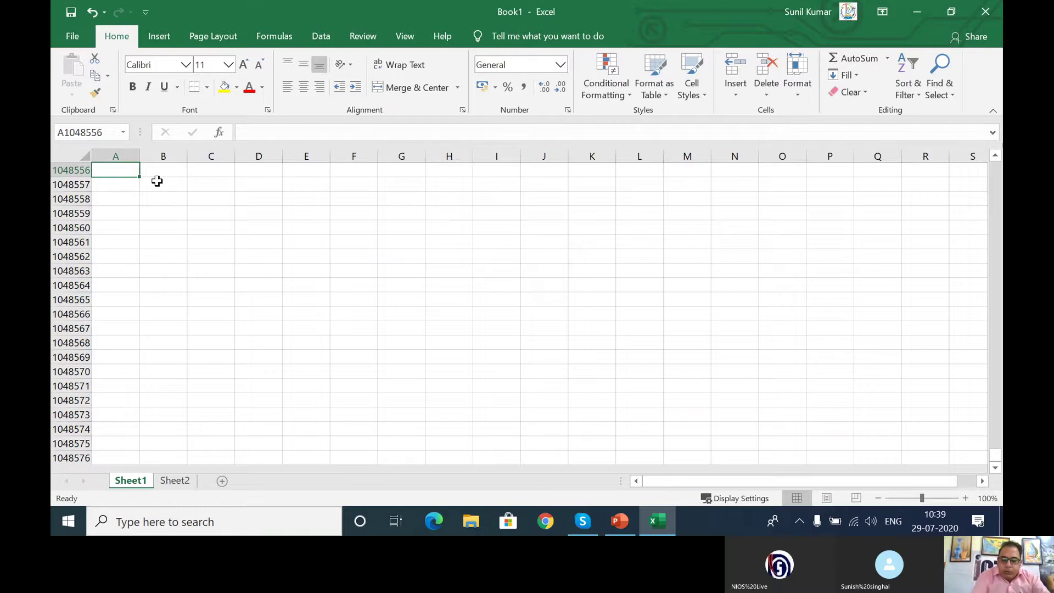
pyautogui.hotkey('ctrl', 'Up')
pyautogui.hotkey('ctrl', 'Right')
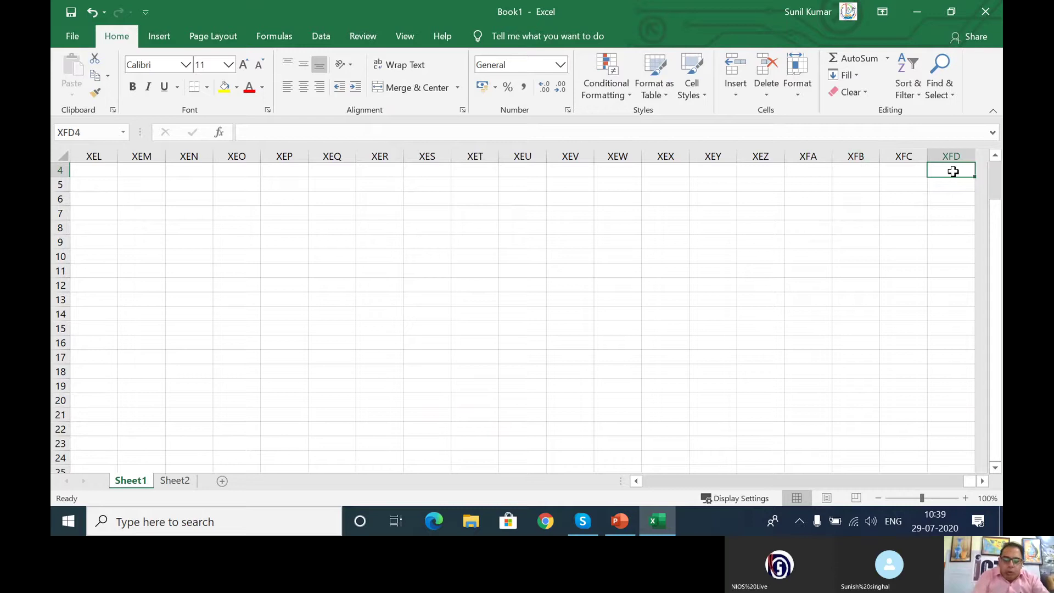
pyautogui.hotkey('ctrl', 'Left')
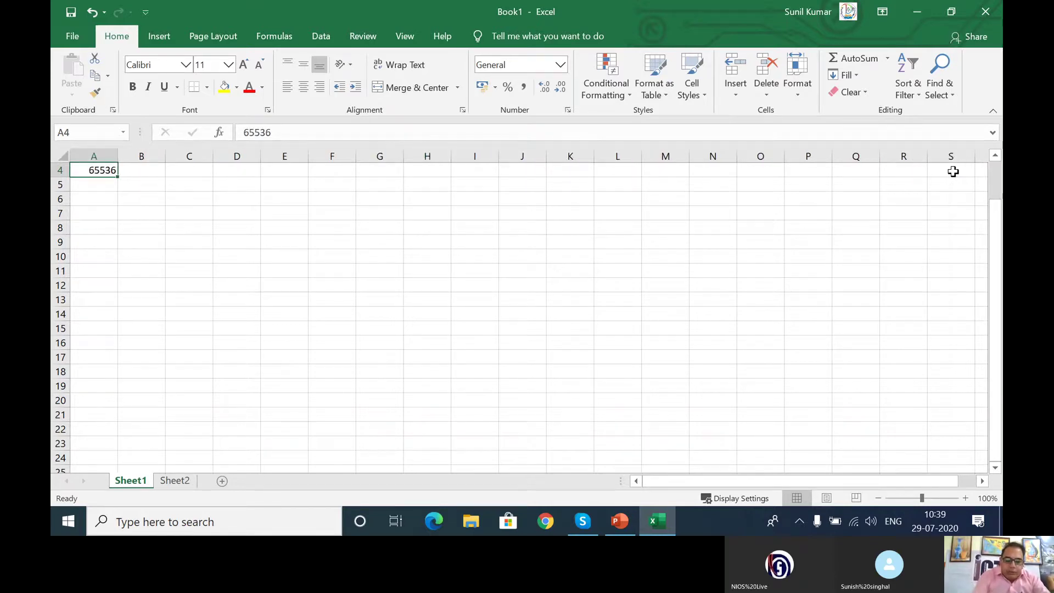
pyautogui.hotkey('ctrl', 'Right')
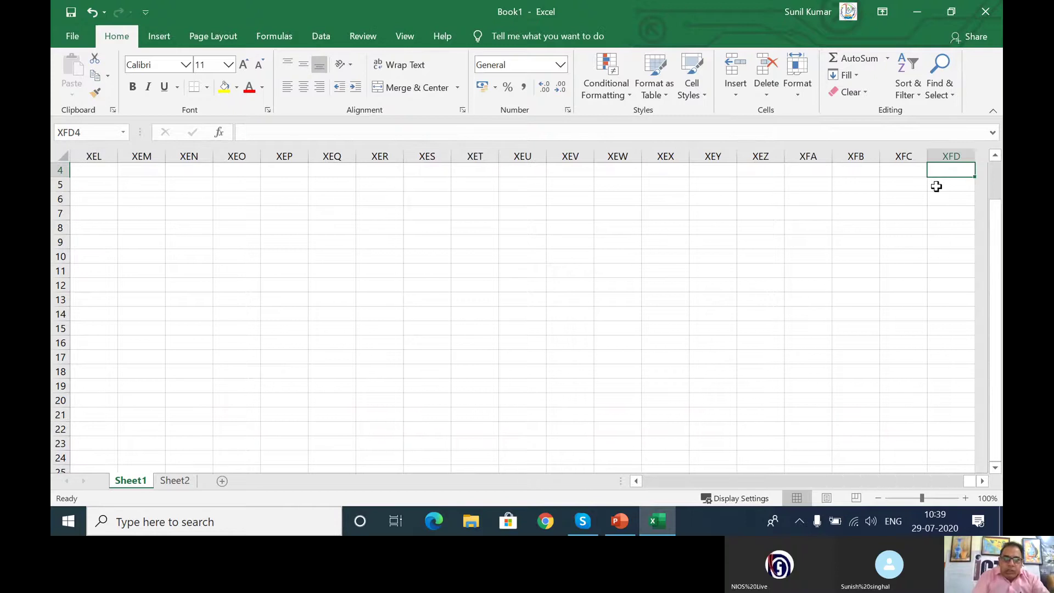
pyautogui.hotkey('ctrl', 'Left')
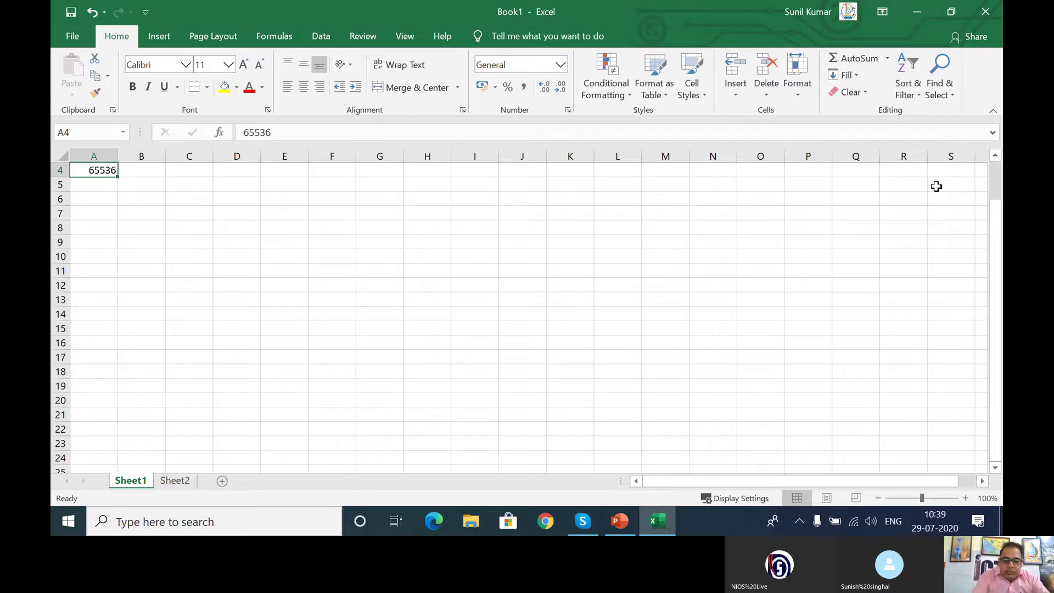
pyautogui.press('Right')
pyautogui.press('Left')
# Step: Select row 4 out to XFD, then enter the column count 16384 in cell B5
pyautogui.hotkey('shift', 'space')
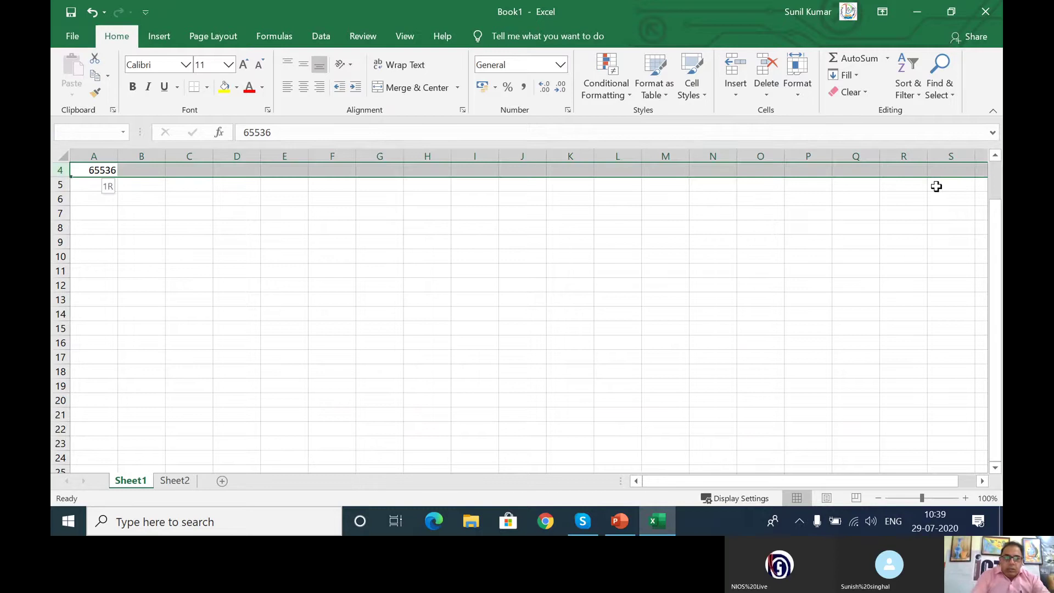
pyautogui.hotkey('ctrl', 'shift', 'Right')
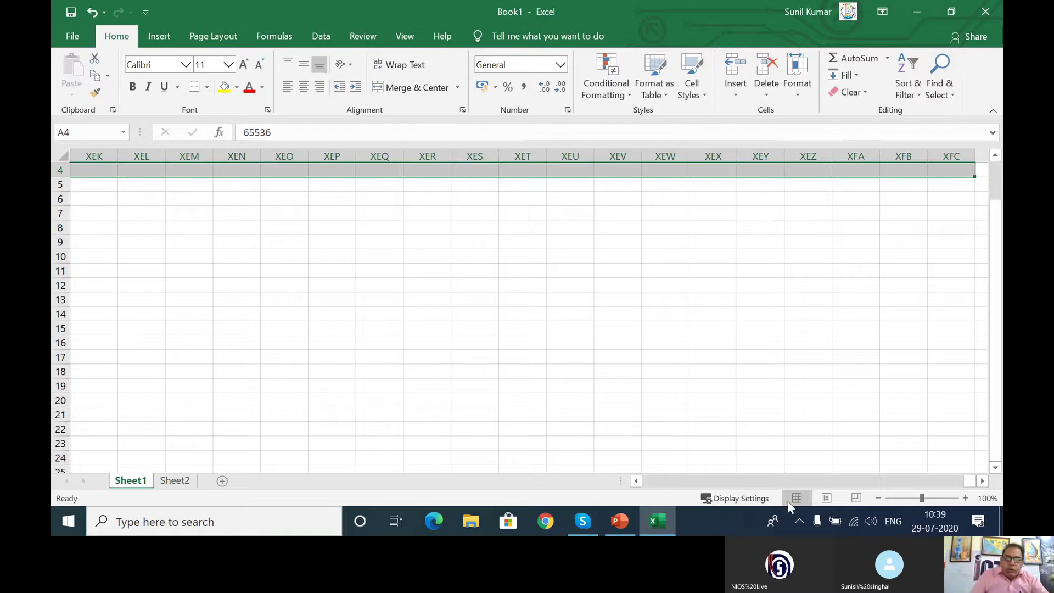
pyautogui.moveTo(969, 481); pyautogui.dragTo(617, 485)
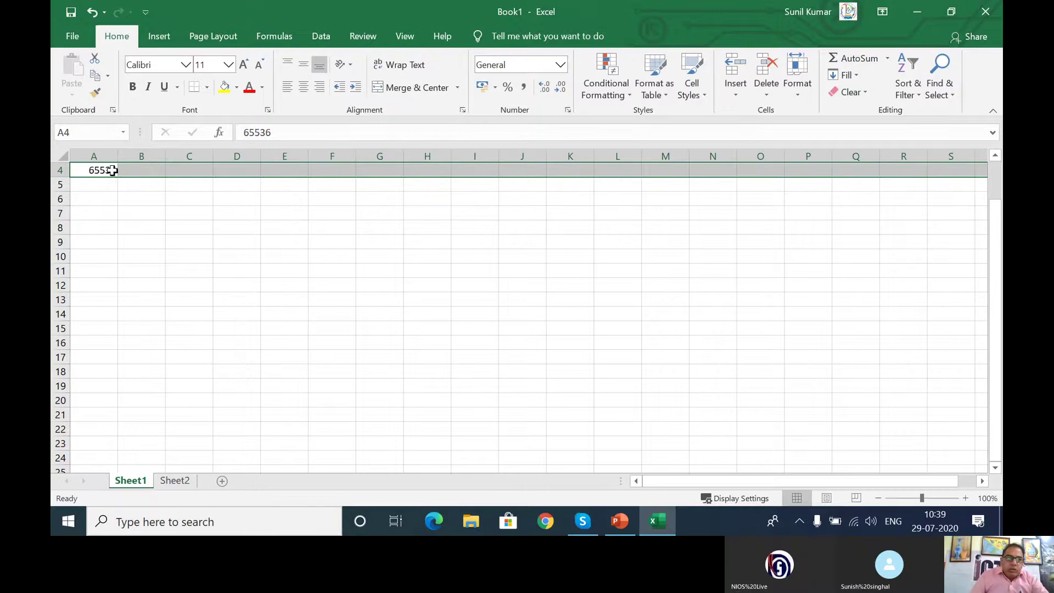
pyautogui.click(130, 171)
pyautogui.click(127, 188)
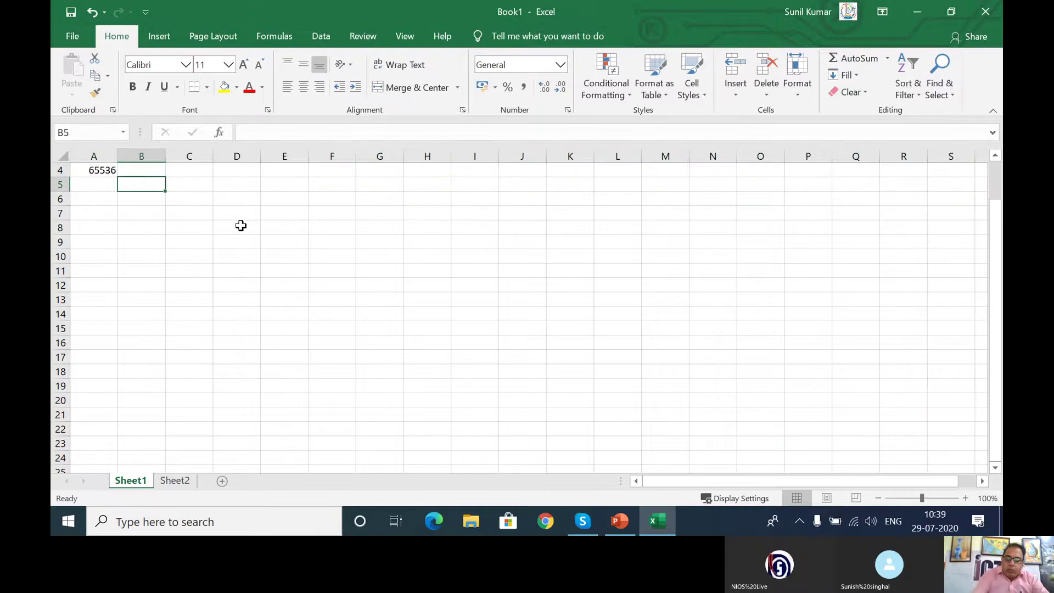
pyautogui.write('16384')
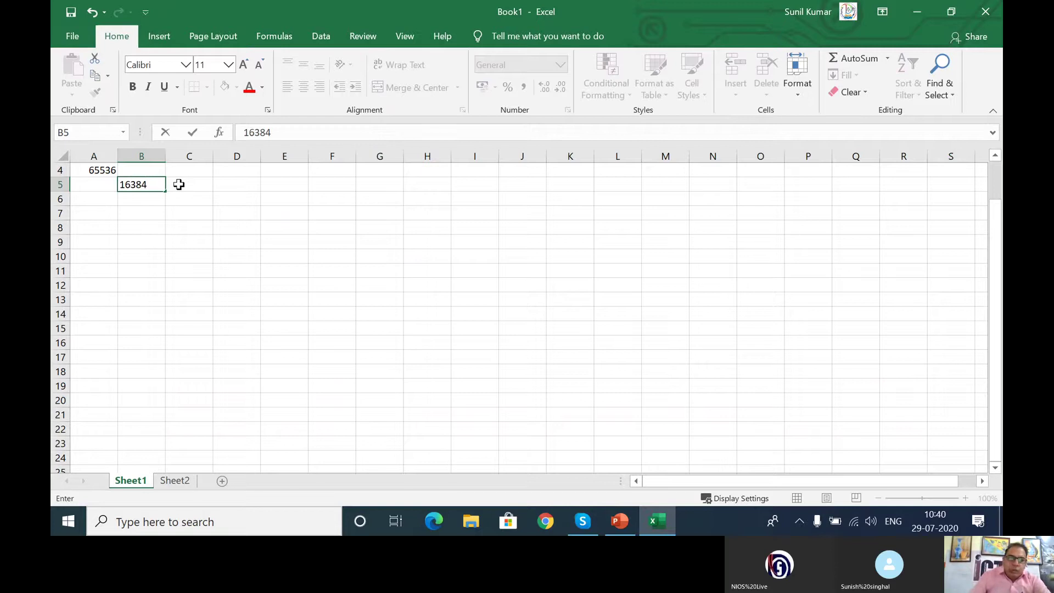
pyautogui.click(159, 171)
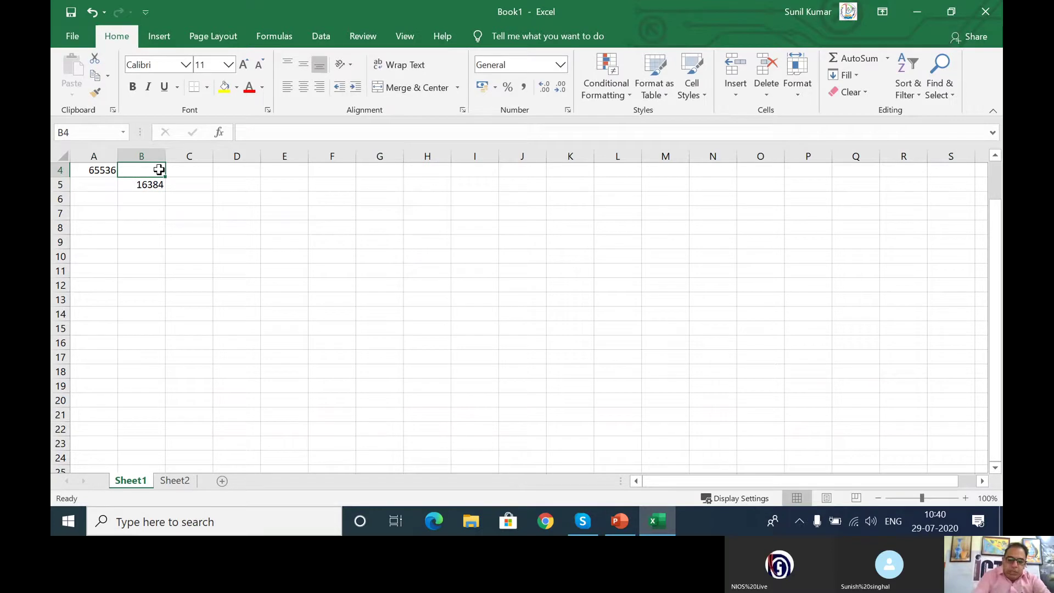
# Step: Enter 256 in B4 and the row count 1048576 in A5
pyautogui.write('256')
pyautogui.press('Return')
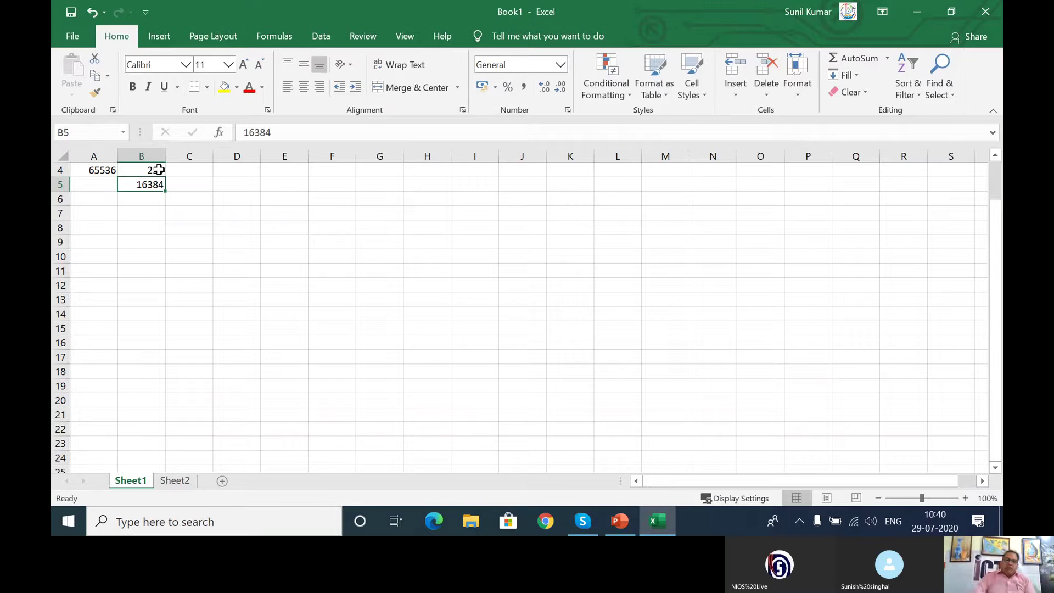
pyautogui.click(90, 188)
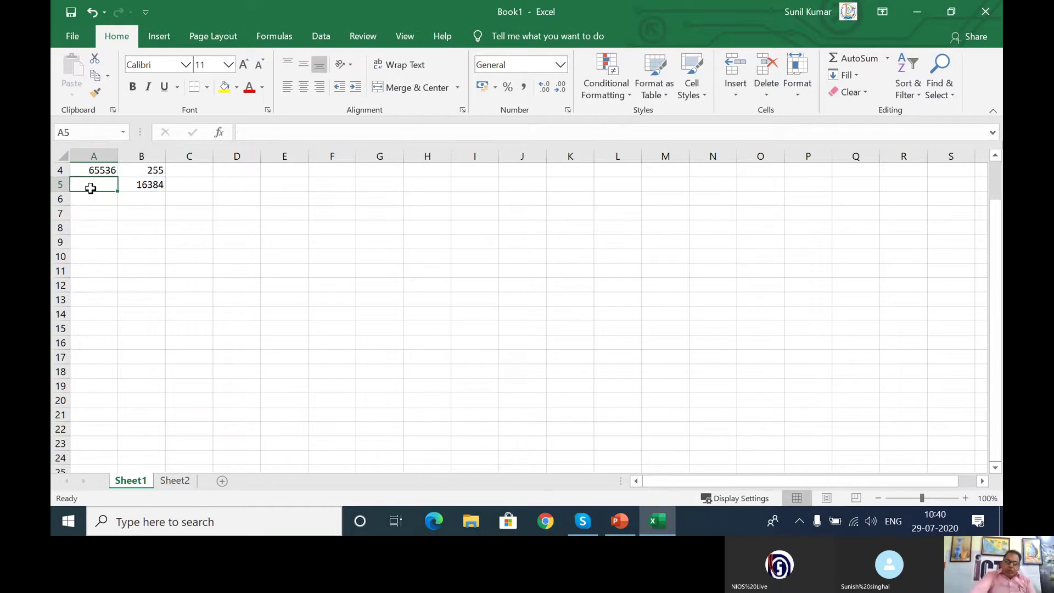
pyautogui.write('10485')
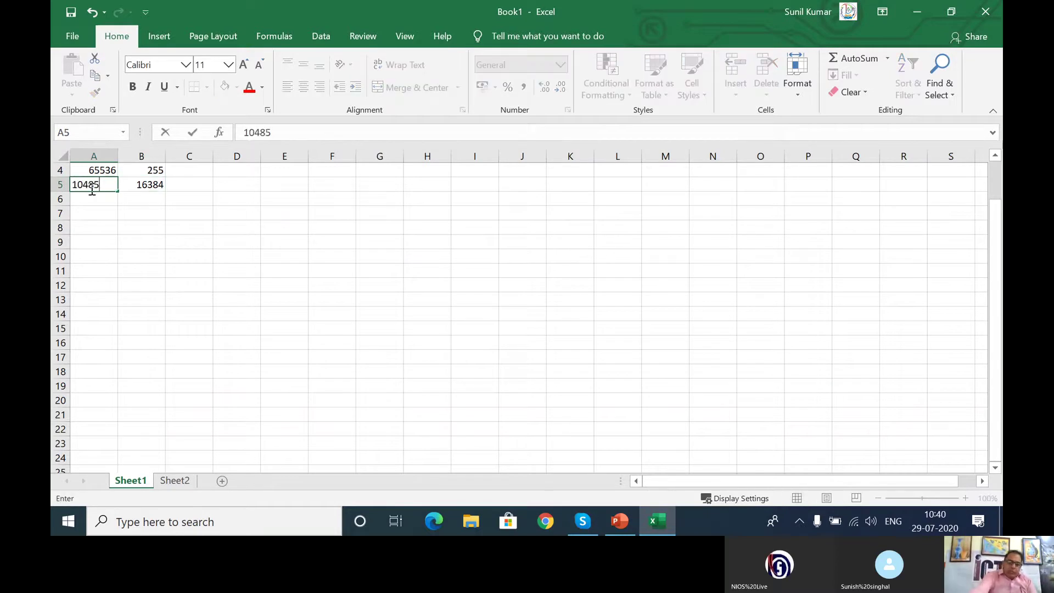
pyautogui.write('76')
pyautogui.press('Return')
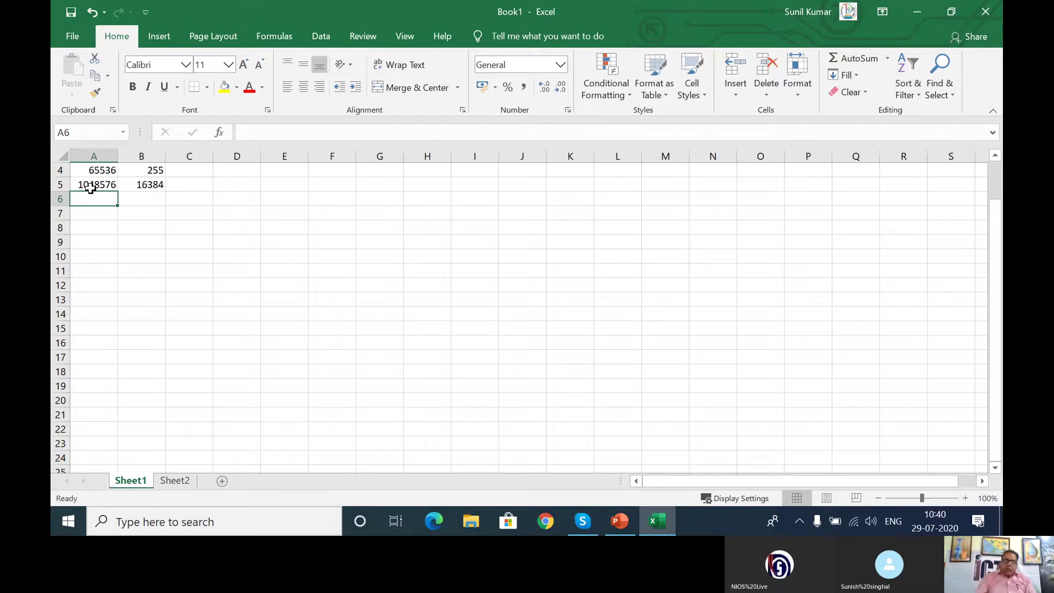
# Step: Select column A, then row 4, then the cell block A6:F12
pyautogui.click(169, 240)
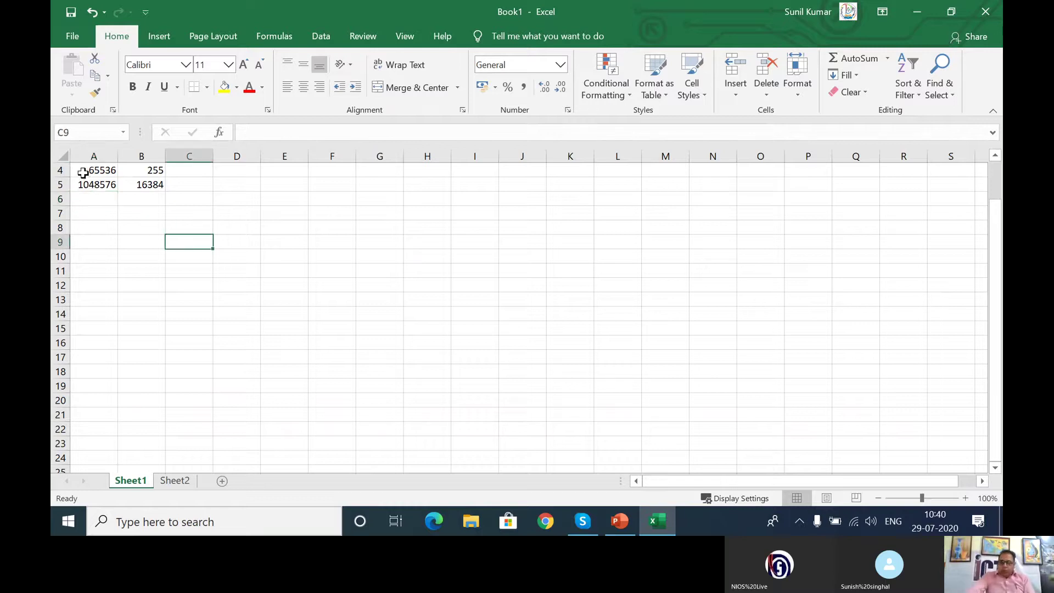
pyautogui.click(76, 157)
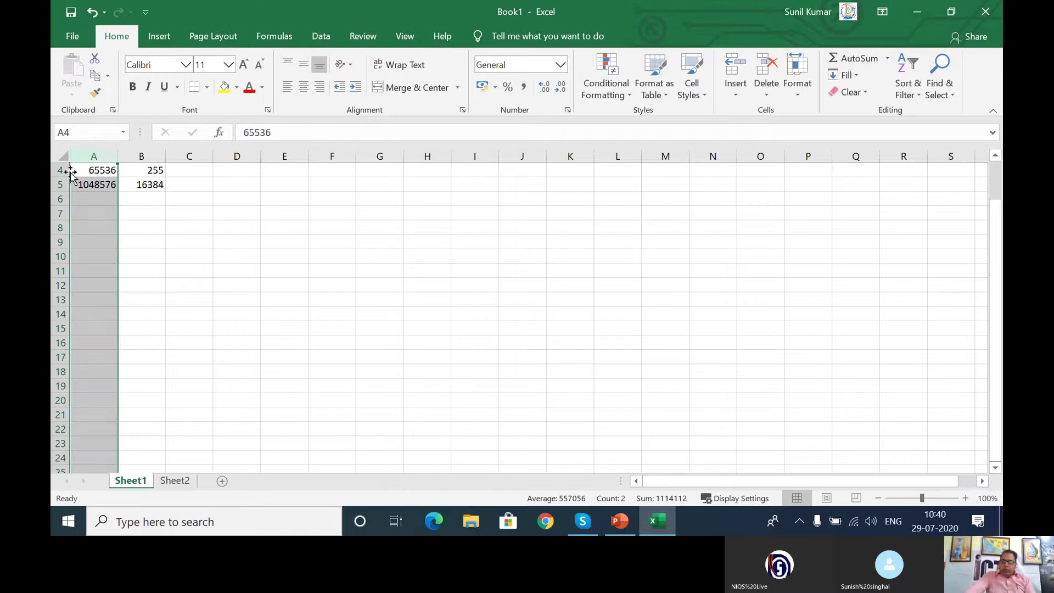
pyautogui.click(57, 171)
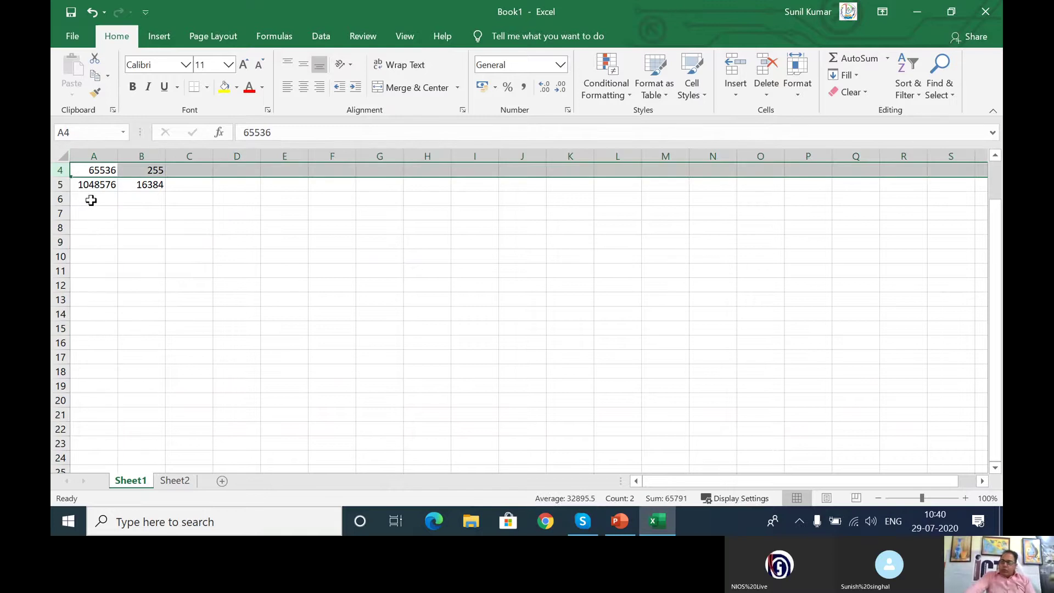
pyautogui.moveTo(90, 199); pyautogui.dragTo(343, 287)
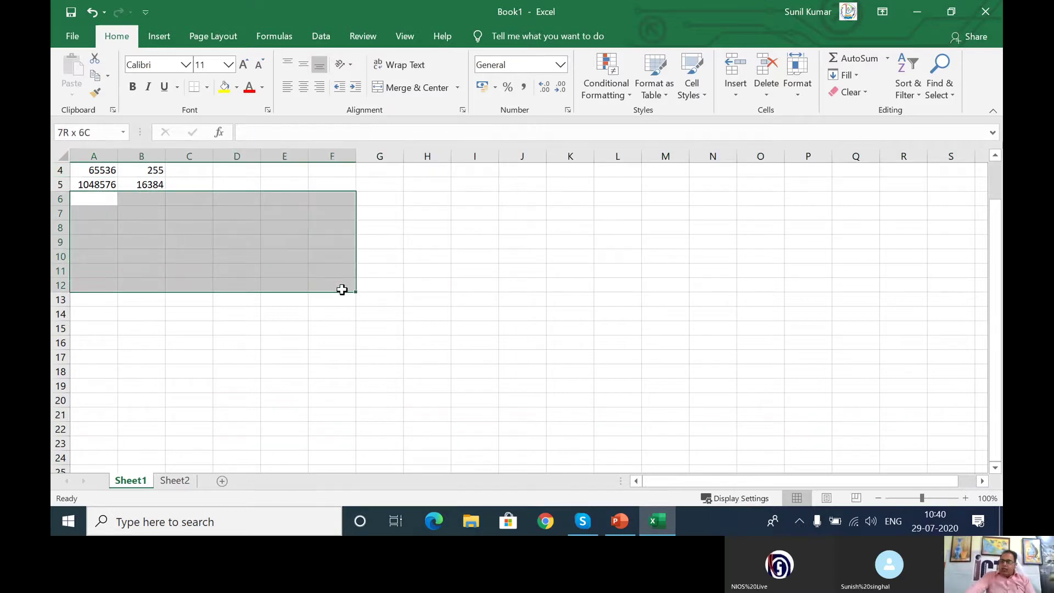
# Step: Fill A6:F12 with yellow and apply All Borders to every cell
pyautogui.click(224, 87)
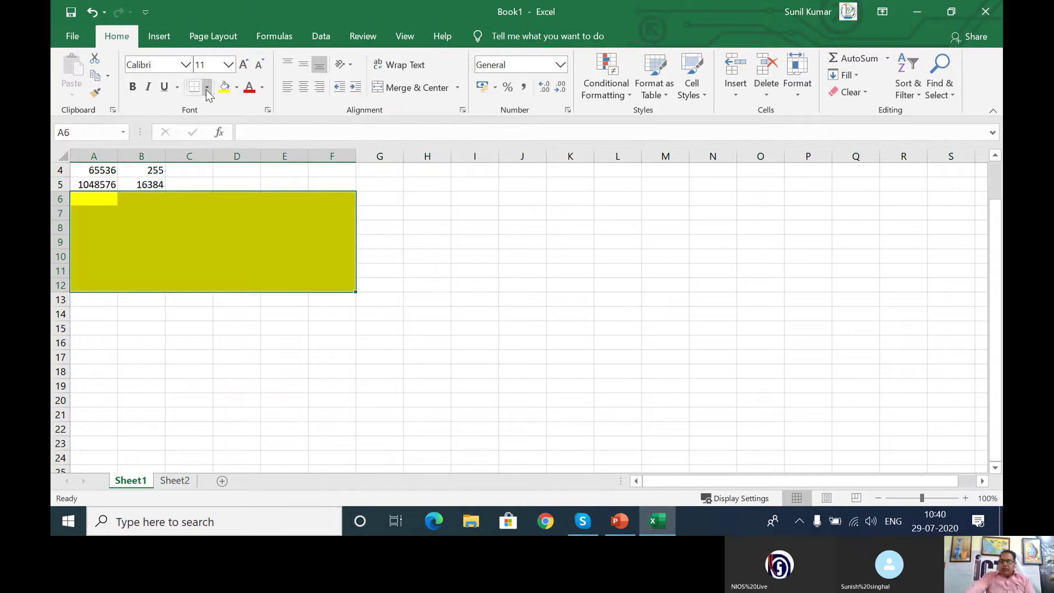
pyautogui.click(207, 89)
pyautogui.click(218, 221)
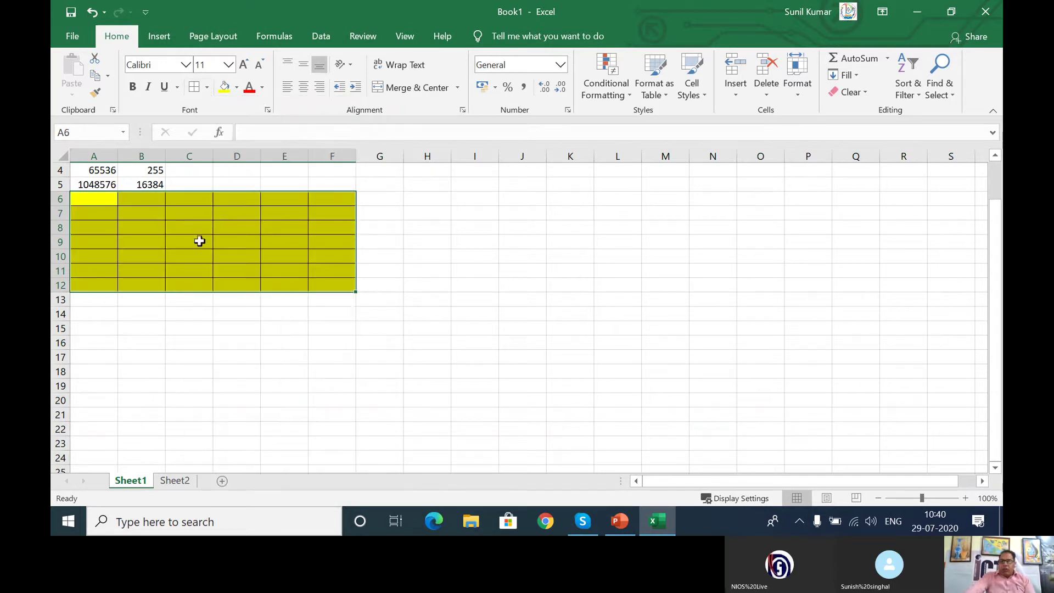
pyautogui.click(191, 298)
pyautogui.moveTo(104, 202); pyautogui.dragTo(323, 281)
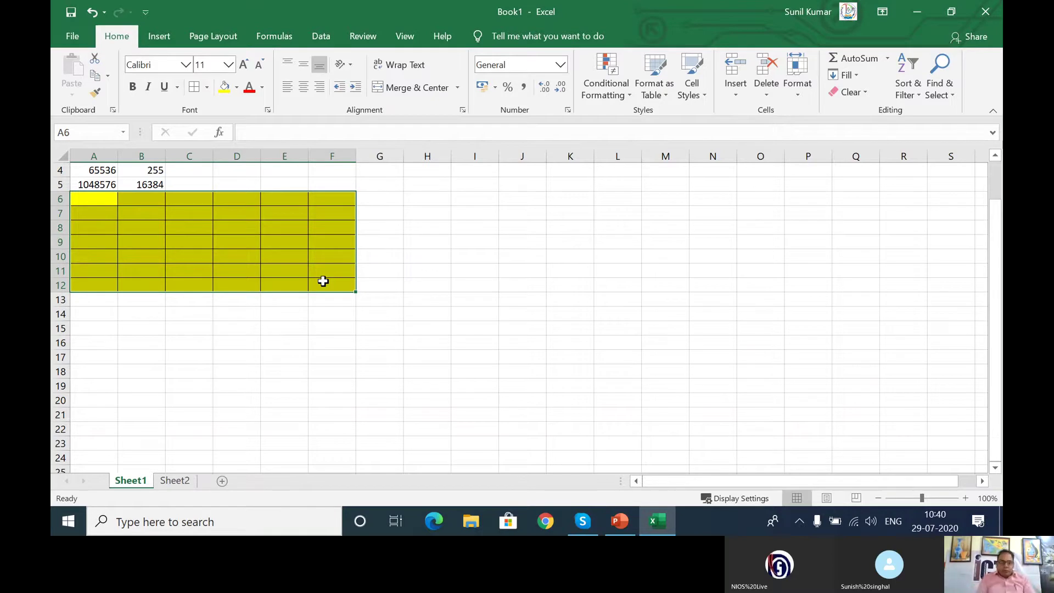
pyautogui.click(516, 258)
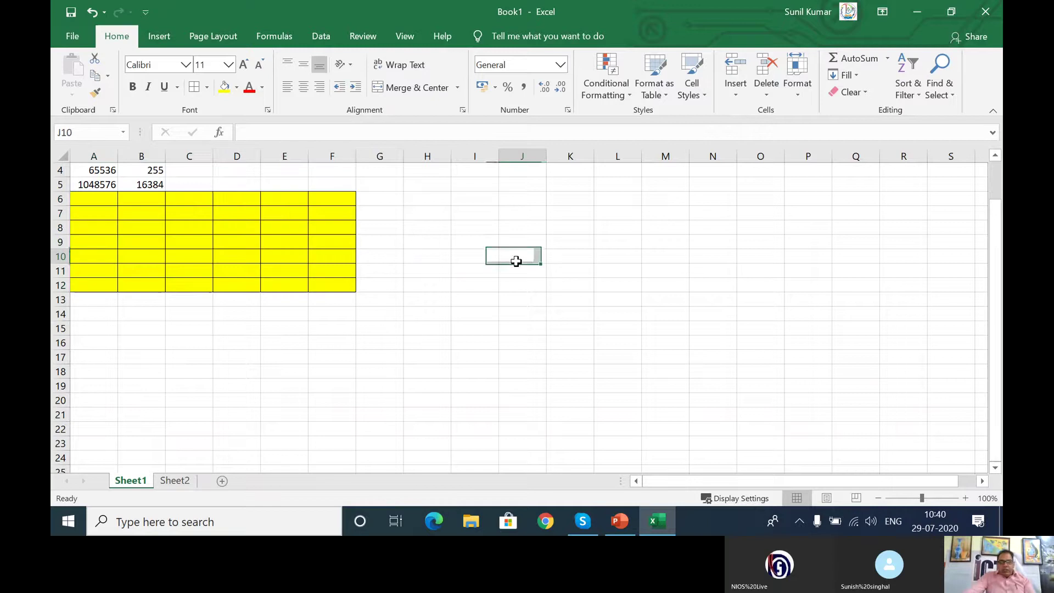
# Step: Fill cell C7 with Standard Colors Red and confirm C7 in the Name Box
pyautogui.click(195, 214)
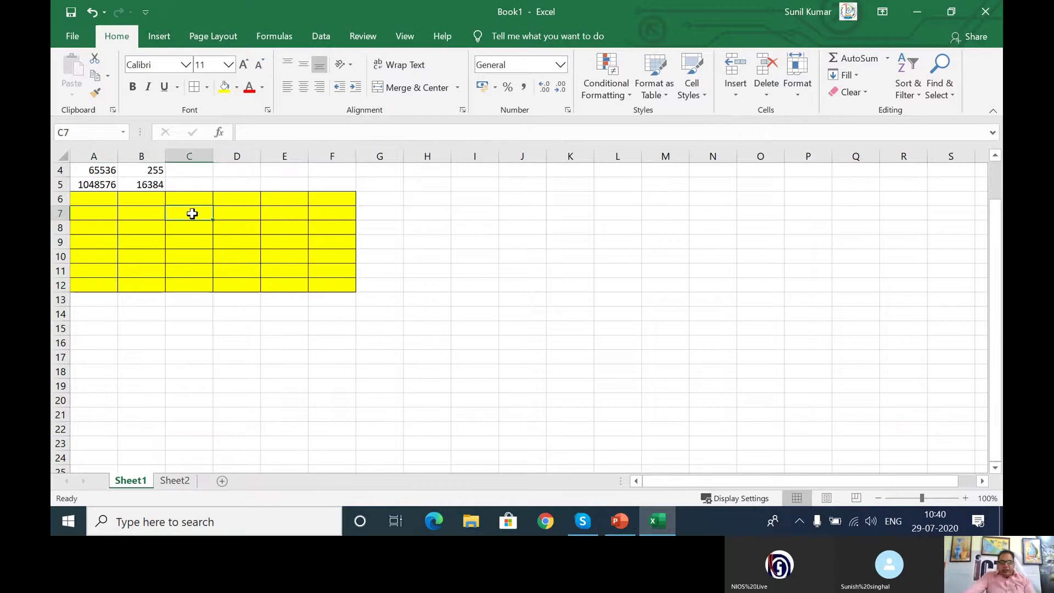
pyautogui.click(163, 158)
pyautogui.click(62, 193)
pyautogui.click(237, 87)
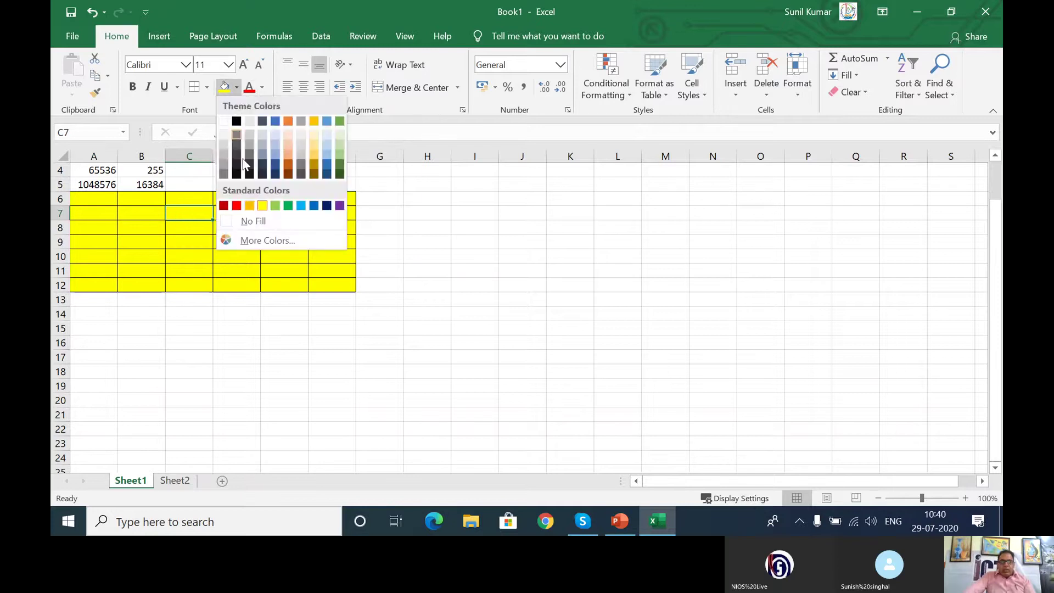
pyautogui.click(236, 206)
pyautogui.click(231, 256)
pyautogui.click(199, 220)
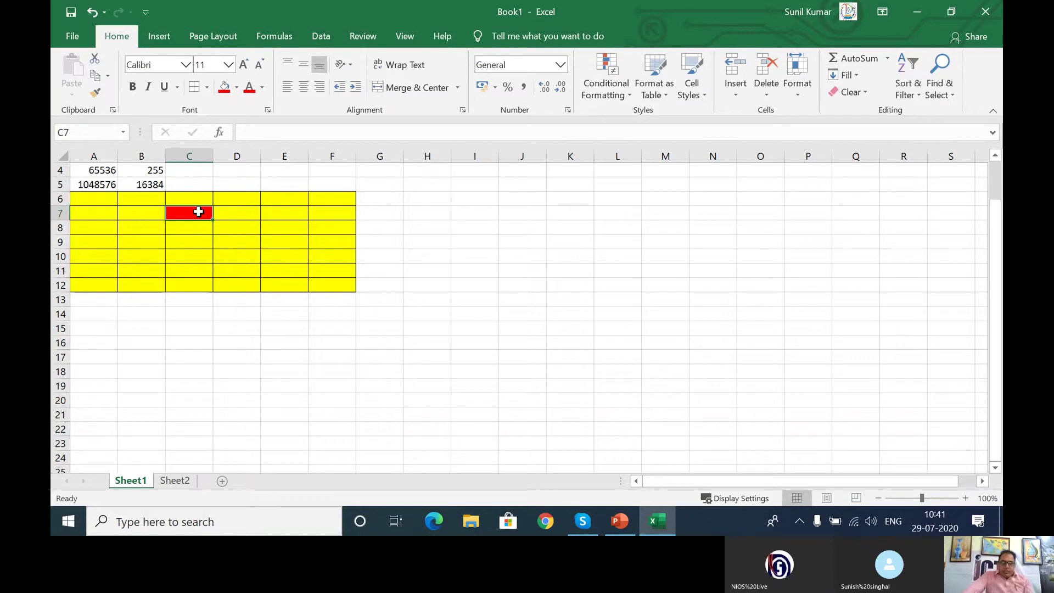
pyautogui.click(80, 133)
pyautogui.click(197, 152)
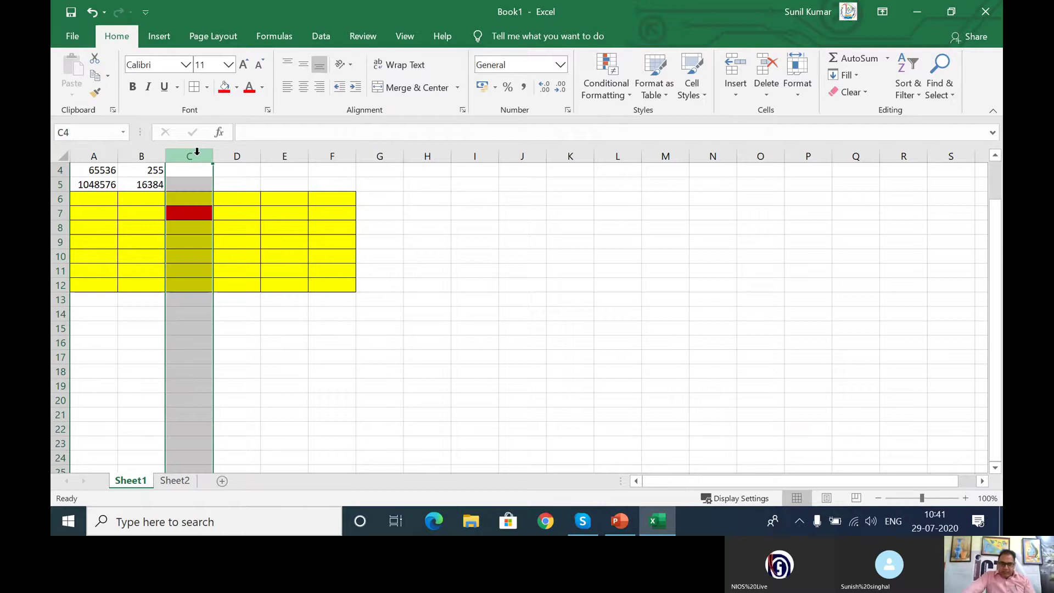
pyautogui.click(59, 213)
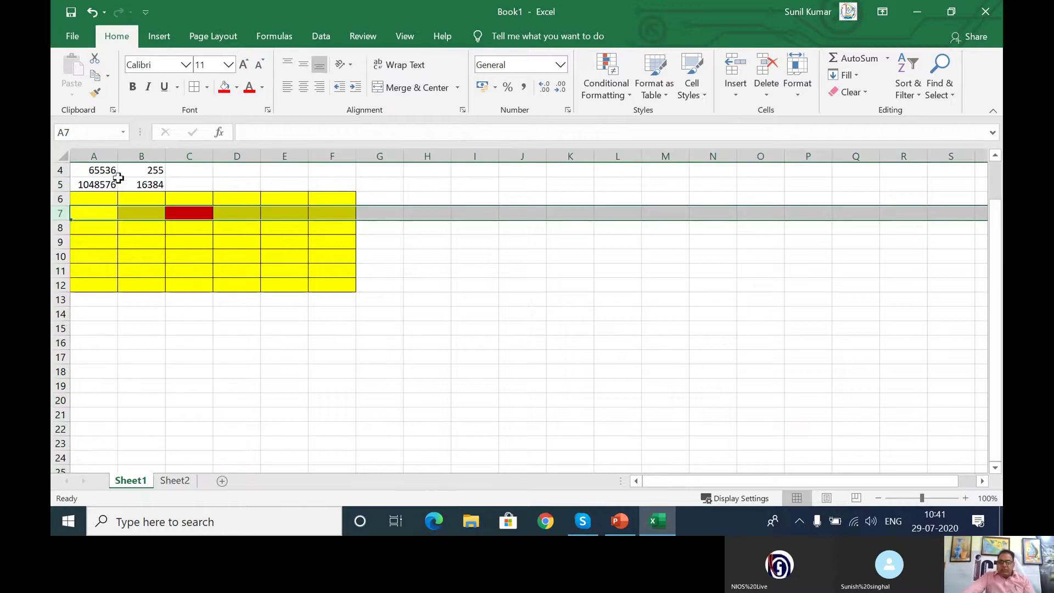
pyautogui.click(195, 302)
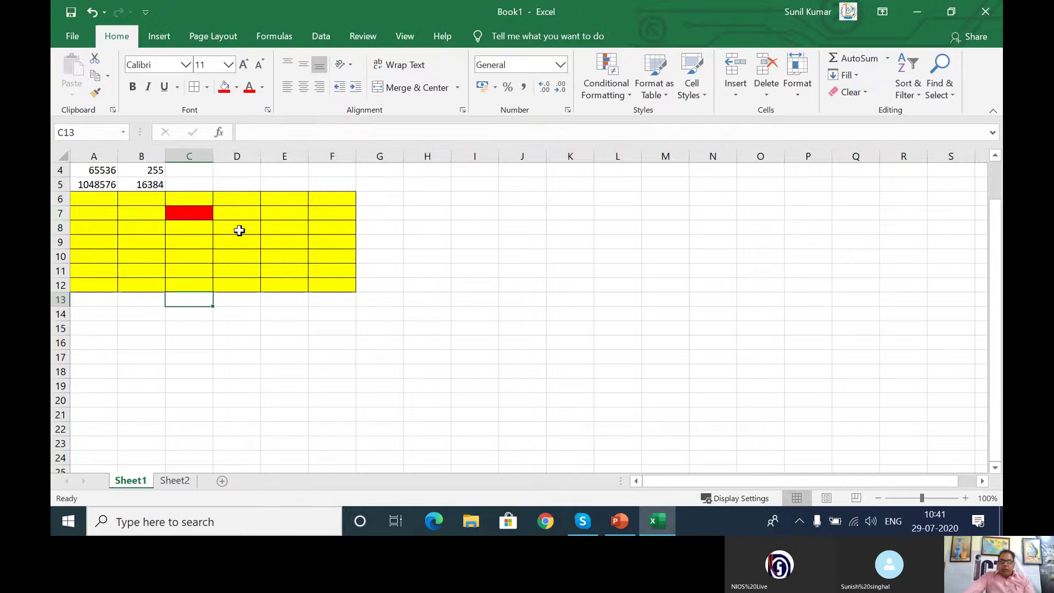
pyautogui.click(57, 212)
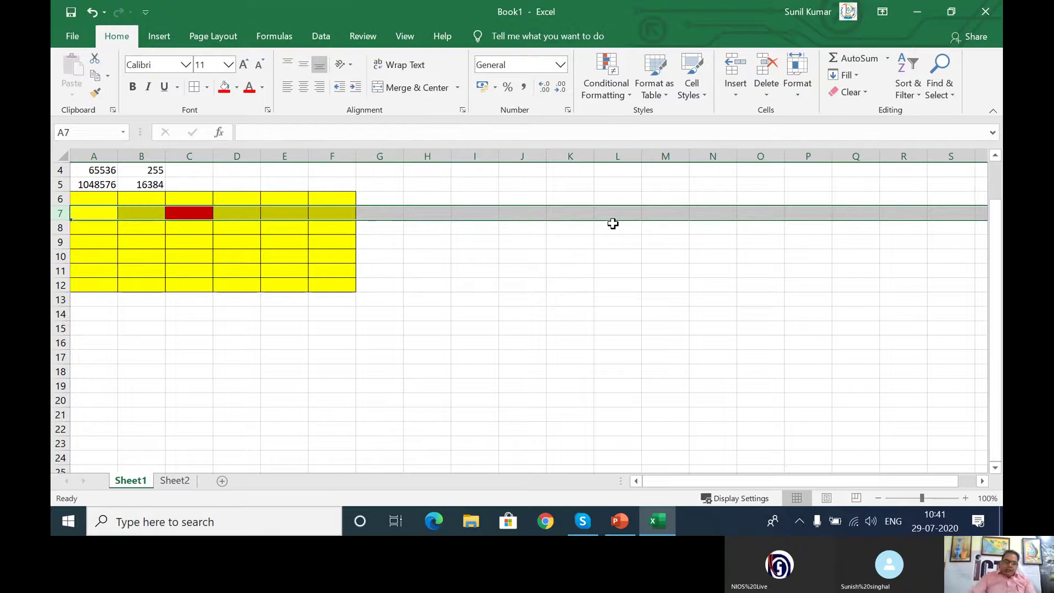
pyautogui.click(188, 156)
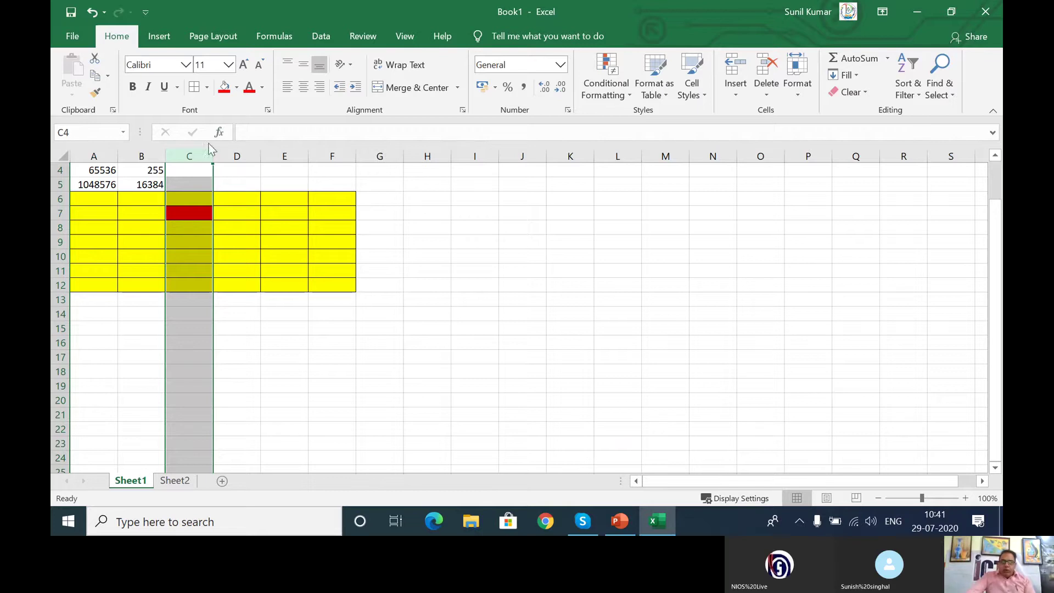
# Step: Give column C an orange fill and cell borders, then bring the PowerPoint presentation forward
pyautogui.click(237, 88)
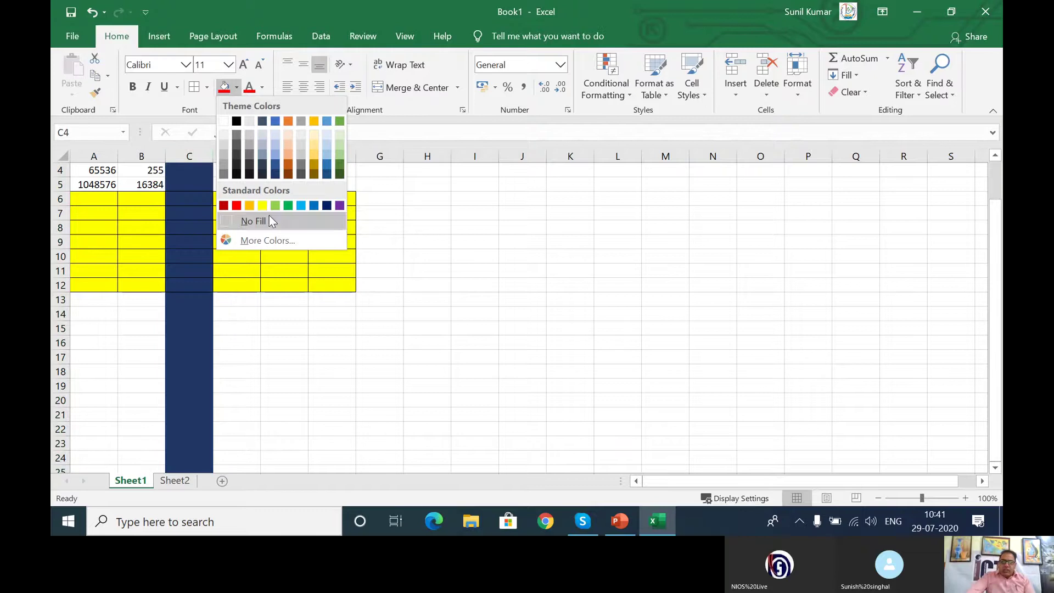
pyautogui.click(288, 155)
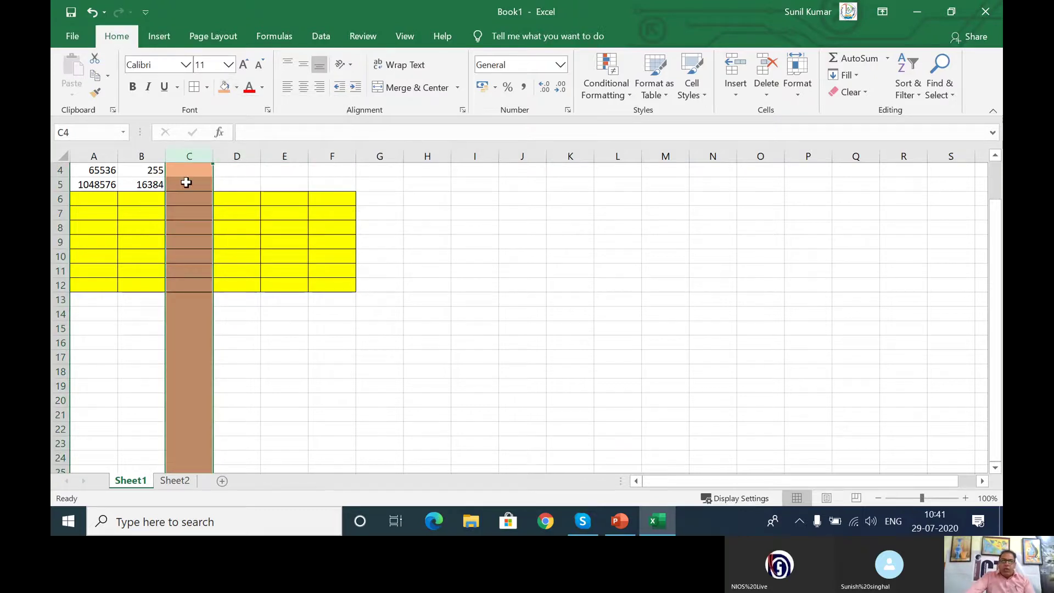
pyautogui.click(194, 88)
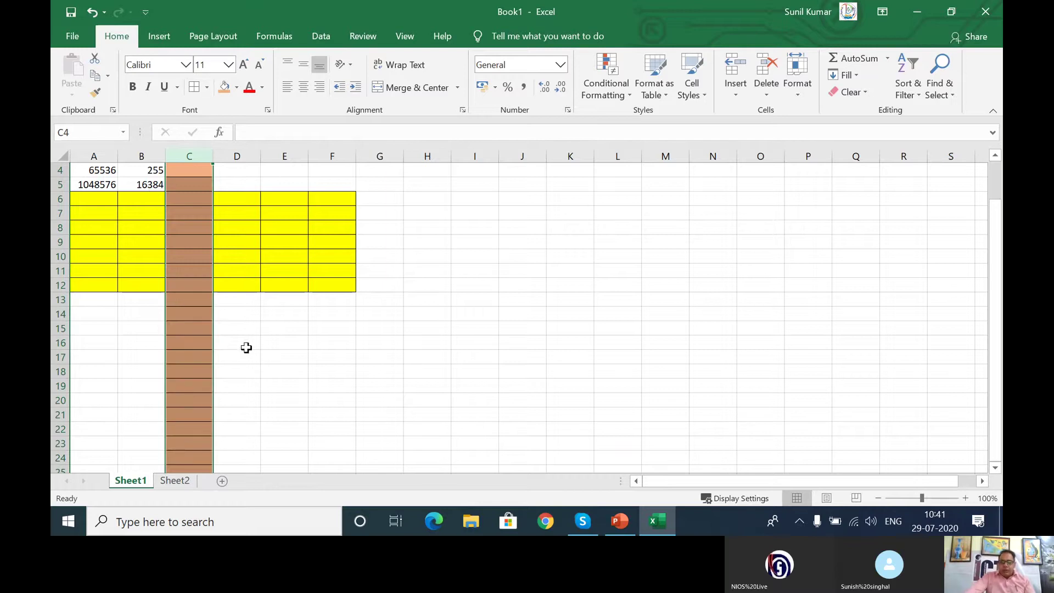
pyautogui.scroll(-5, 247, 341)
pyautogui.scroll(-20, 252, 333)
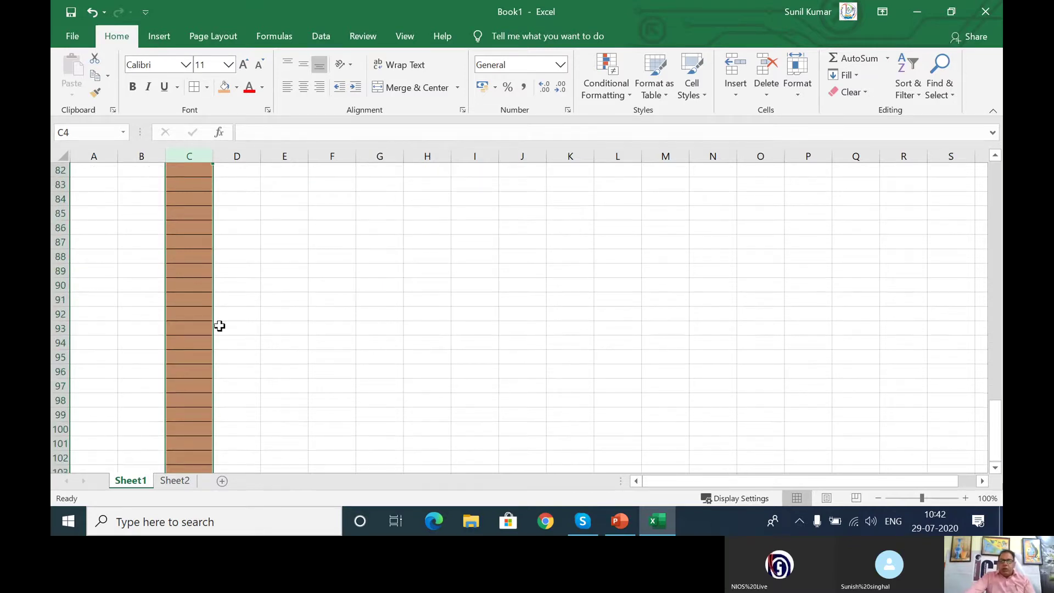
pyautogui.scroll(20, 219, 324)
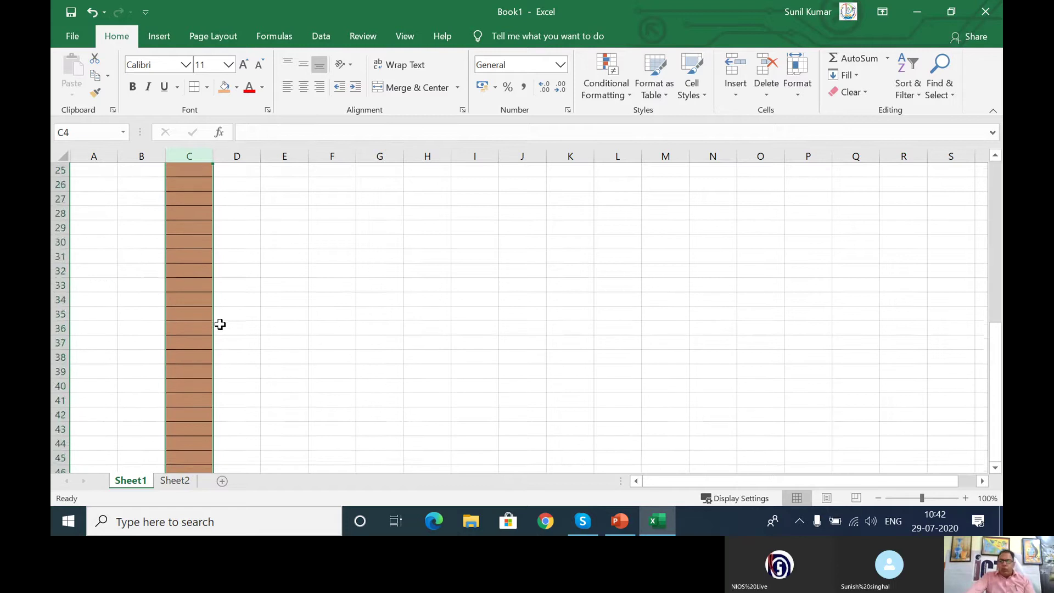
pyautogui.scroll(2, 220, 325)
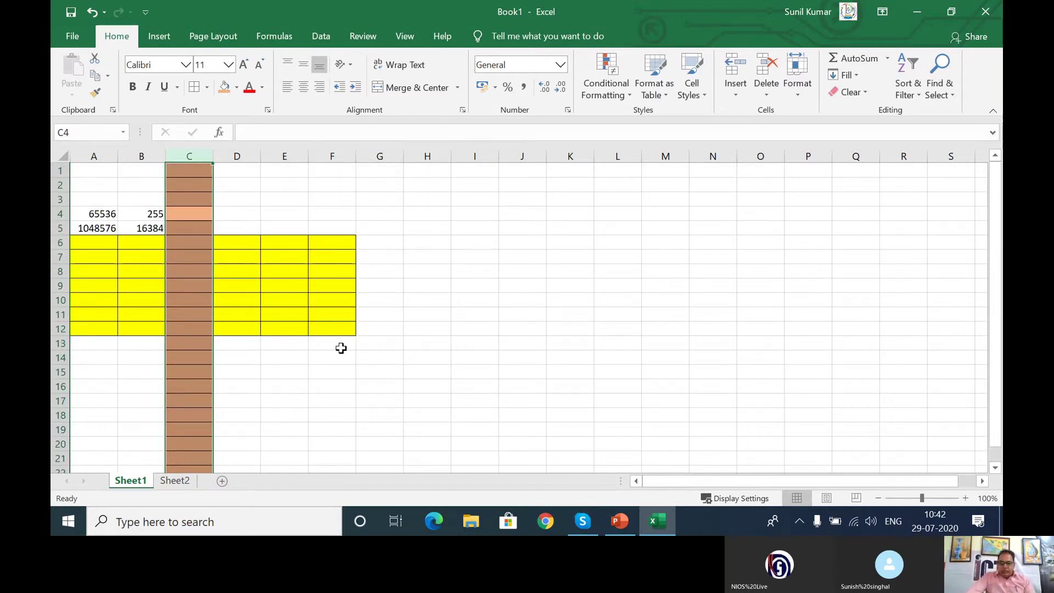
pyautogui.click(620, 522)
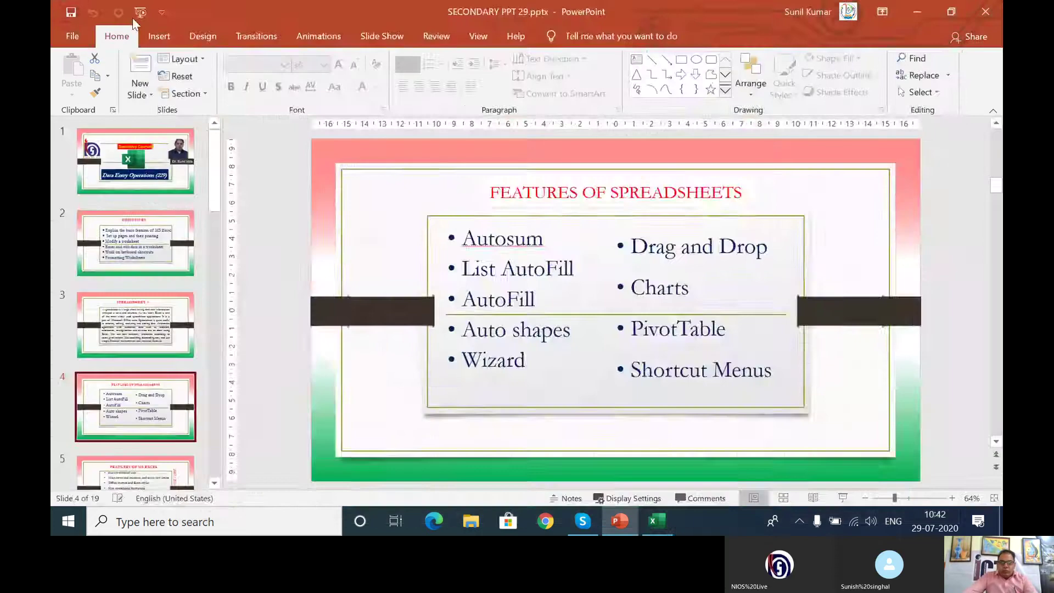
# Step: Start the slideshow from the beginning and advance to the Features of Spreadsheets slide
pyautogui.press('F5')
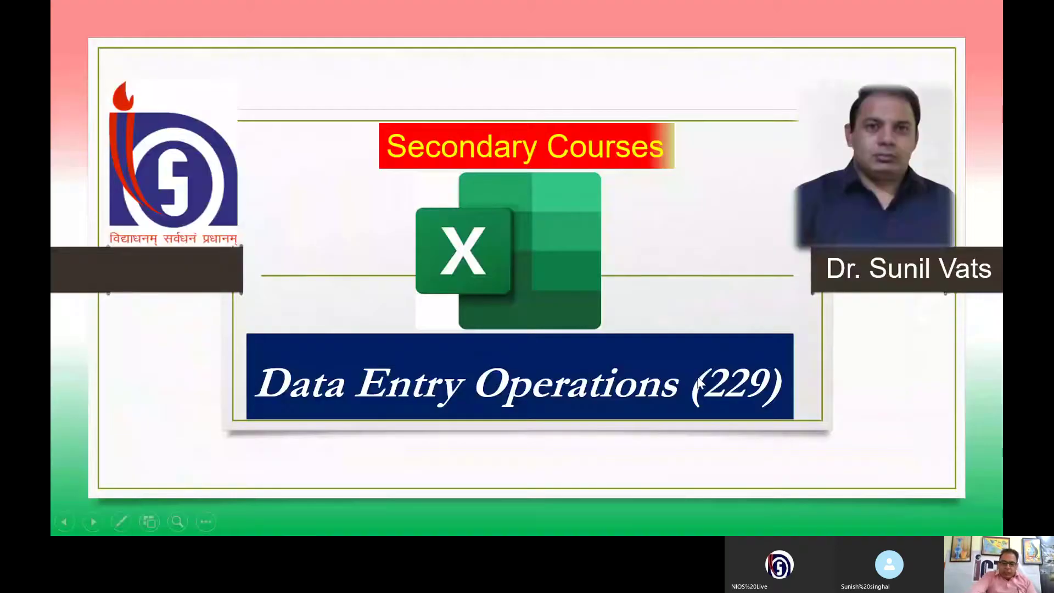
pyautogui.click(699, 383)
pyautogui.click(699, 383)
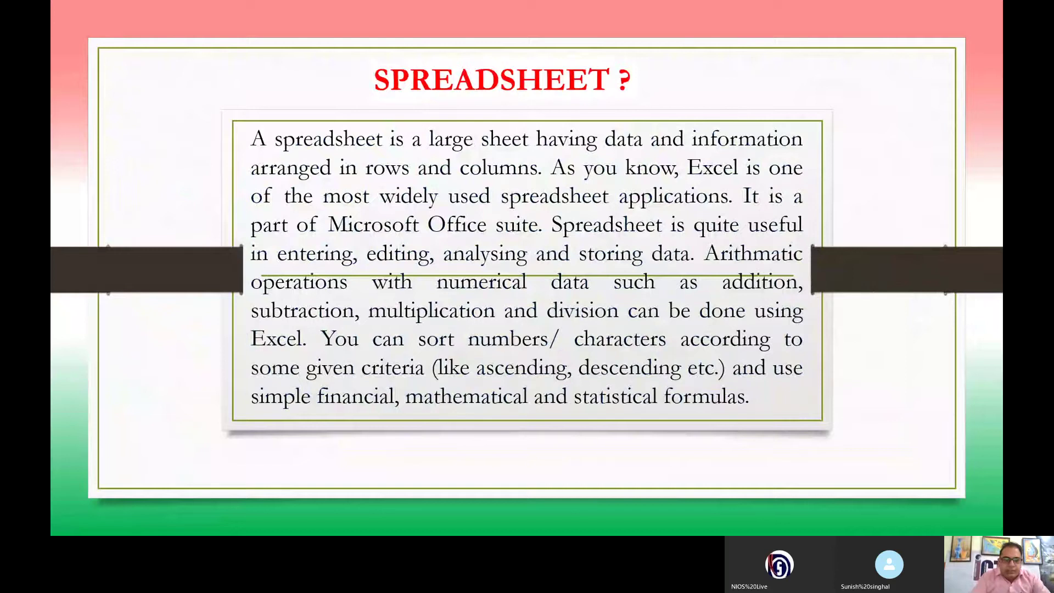
pyautogui.press('Right')
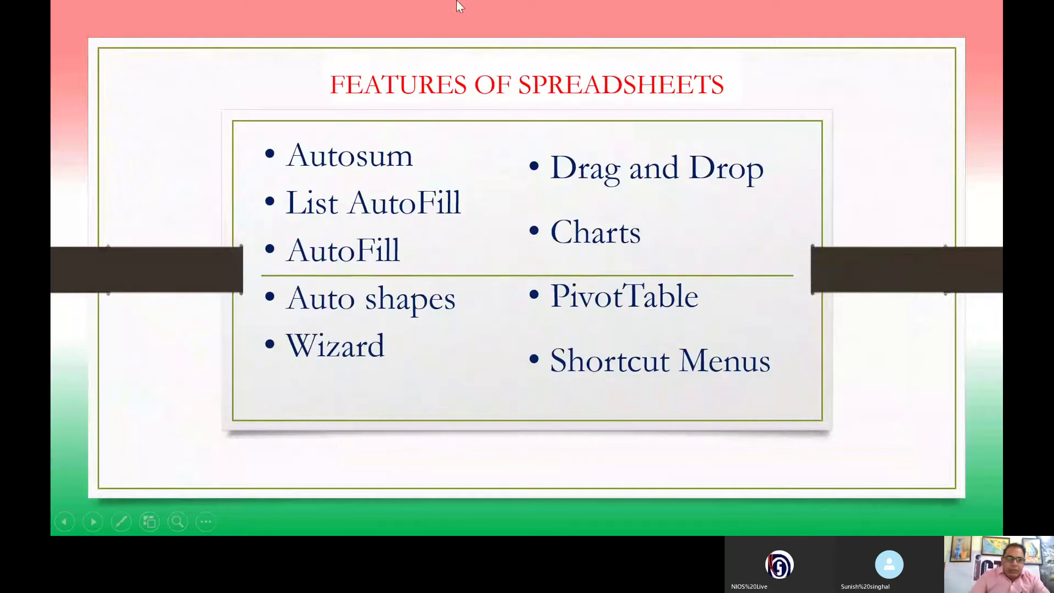
# Step: Switch to the pen and draw a red tick beside Autosum
pyautogui.click(121, 522)
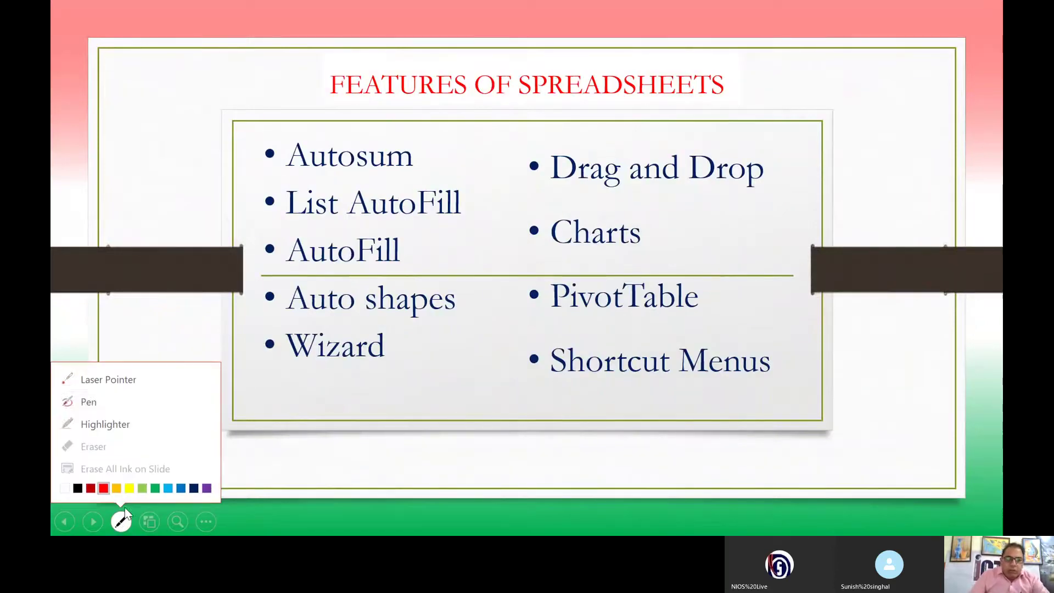
pyautogui.click(102, 402)
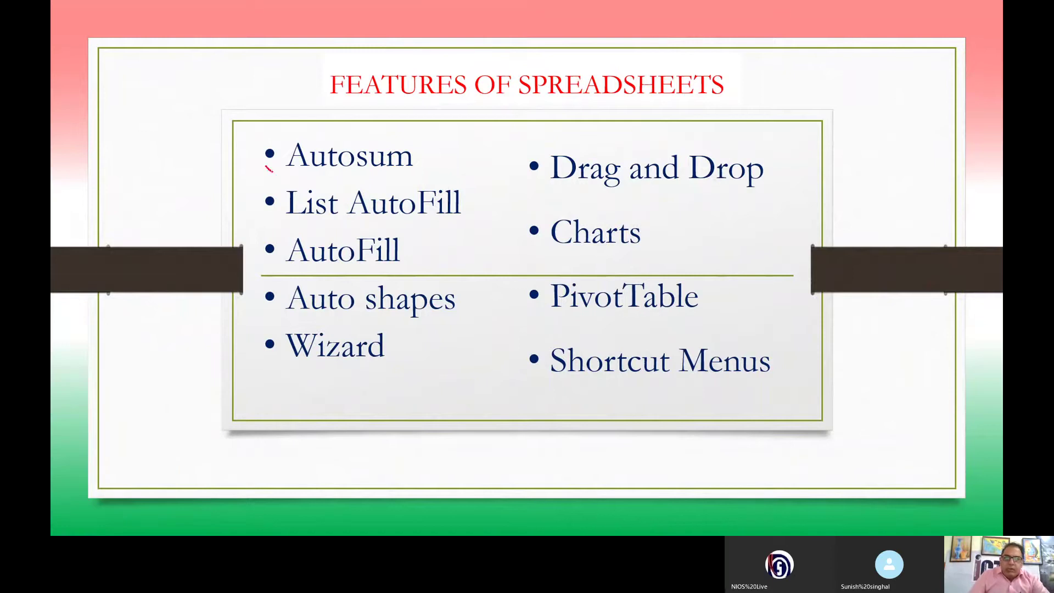
pyautogui.moveTo(271, 171); pyautogui.dragTo(319, 148)
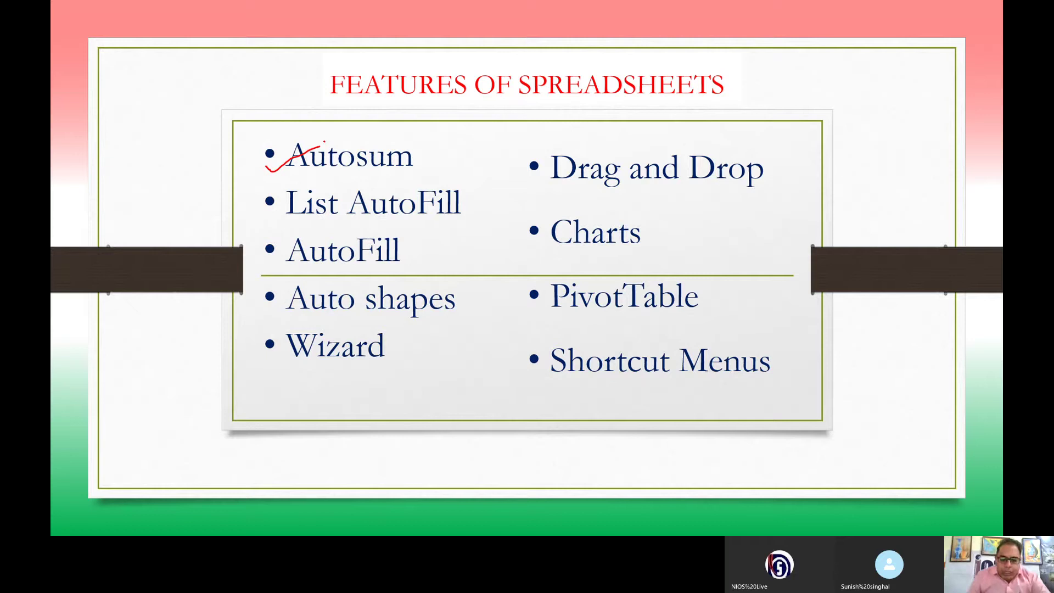
# Step: Back in Excel, move 65536 and 1048576 from A4:A5 into J5:J6
pyautogui.press('super')
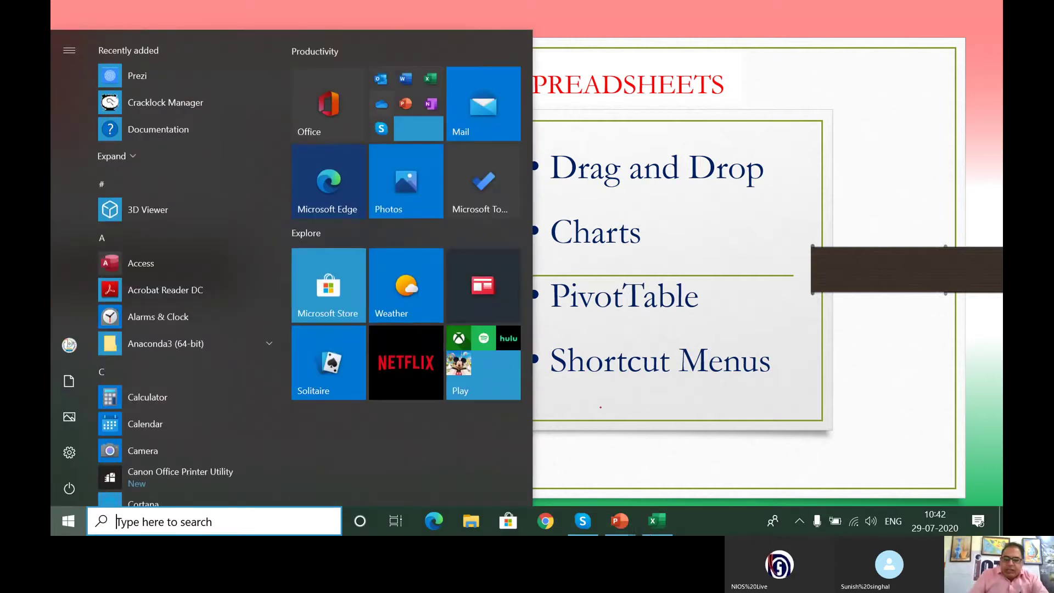
pyautogui.click(656, 525)
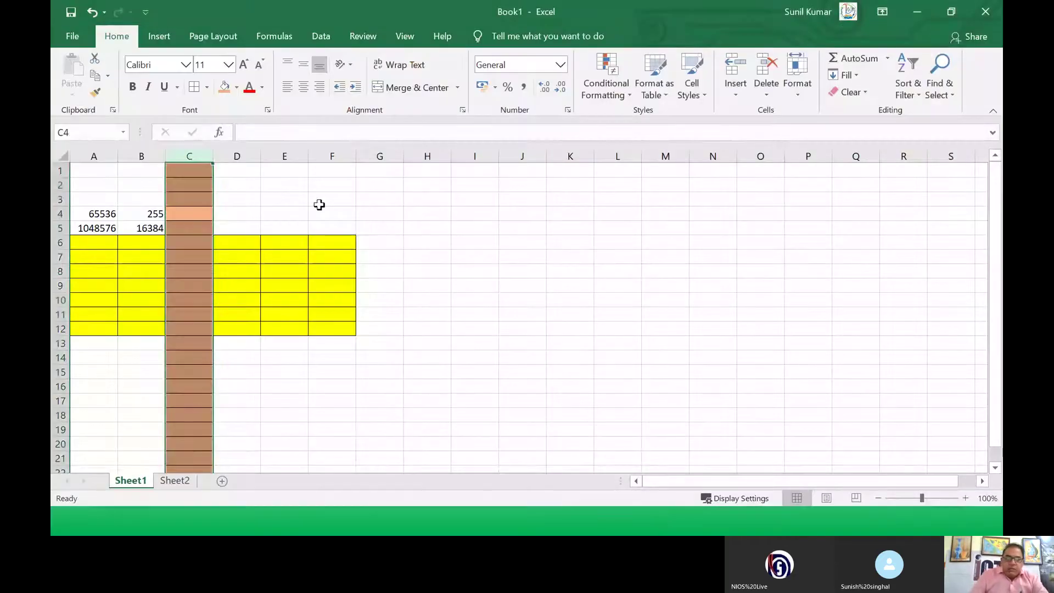
pyautogui.click(369, 226)
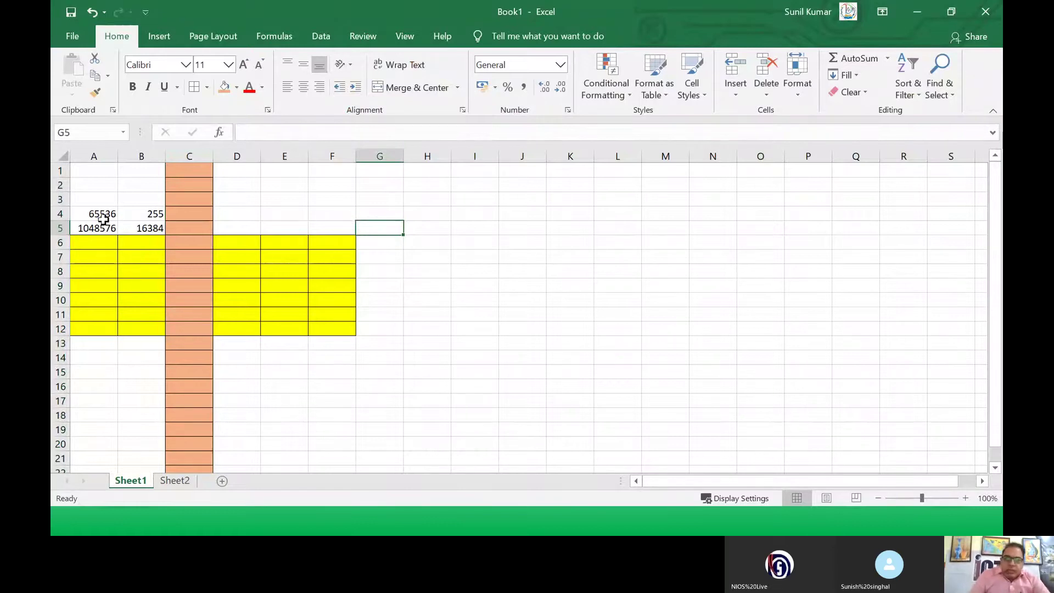
pyautogui.click(99, 216)
pyautogui.moveTo(99, 218); pyautogui.dragTo(105, 229)
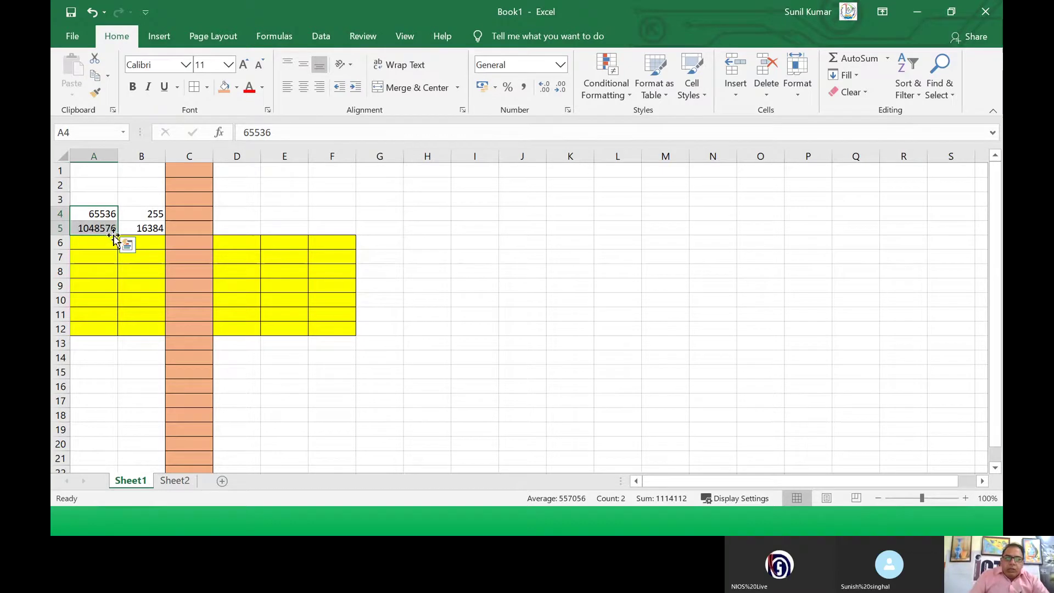
pyautogui.moveTo(109, 231); pyautogui.dragTo(513, 244)
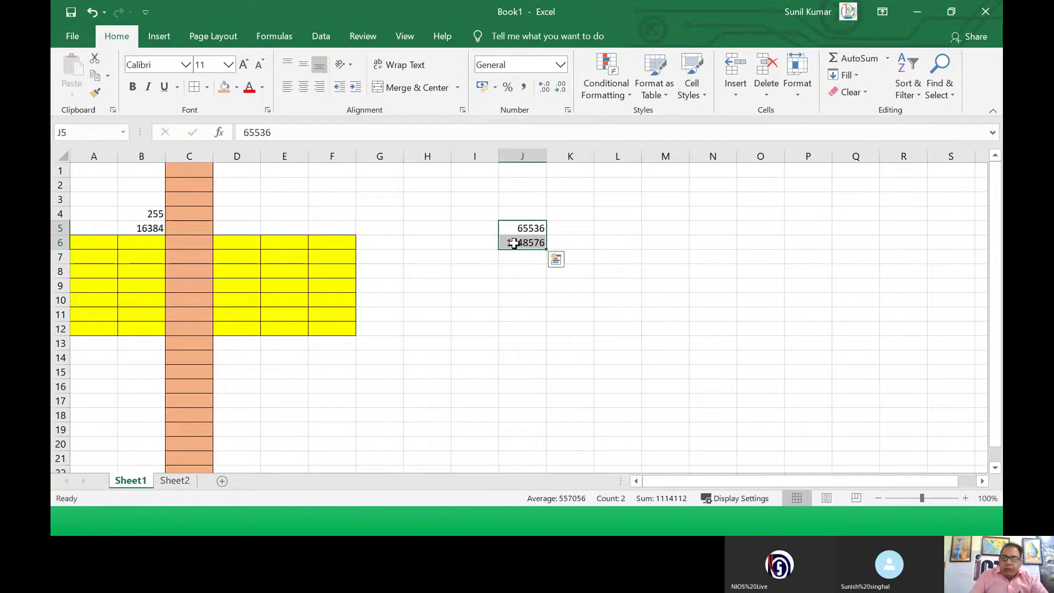
# Step: Move 255 and 16384 into I5:I6 beside the moved values
pyautogui.moveTo(85, 213); pyautogui.dragTo(92, 226)
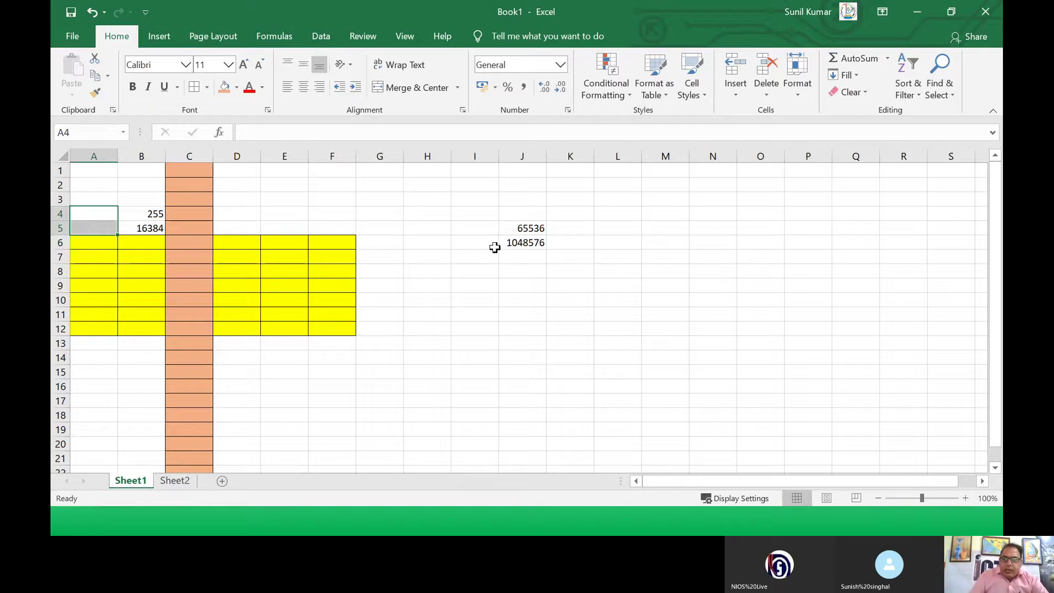
pyautogui.moveTo(514, 227); pyautogui.dragTo(518, 236)
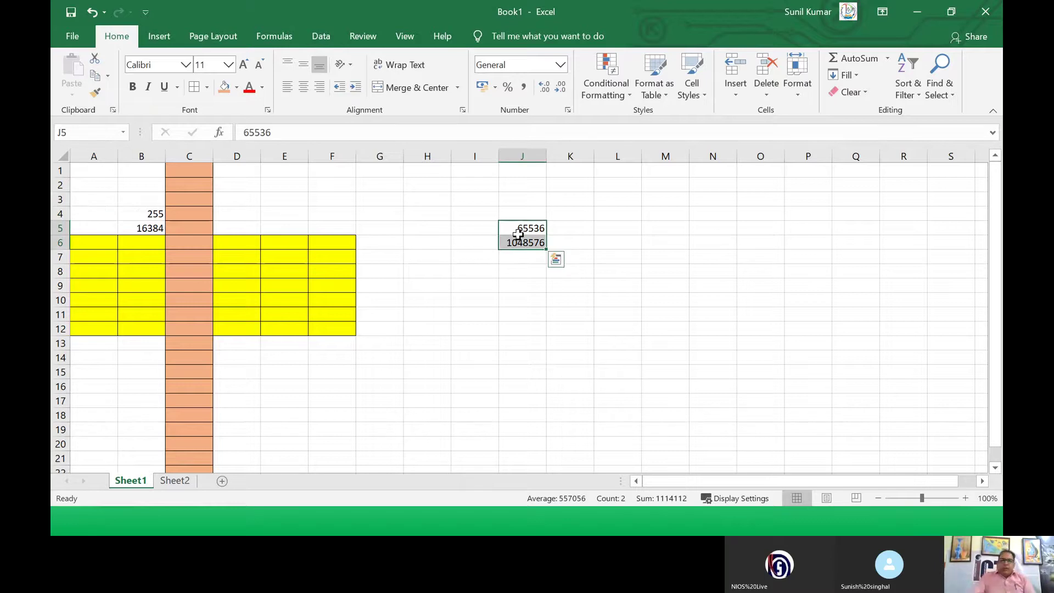
pyautogui.moveTo(149, 214); pyautogui.dragTo(477, 243)
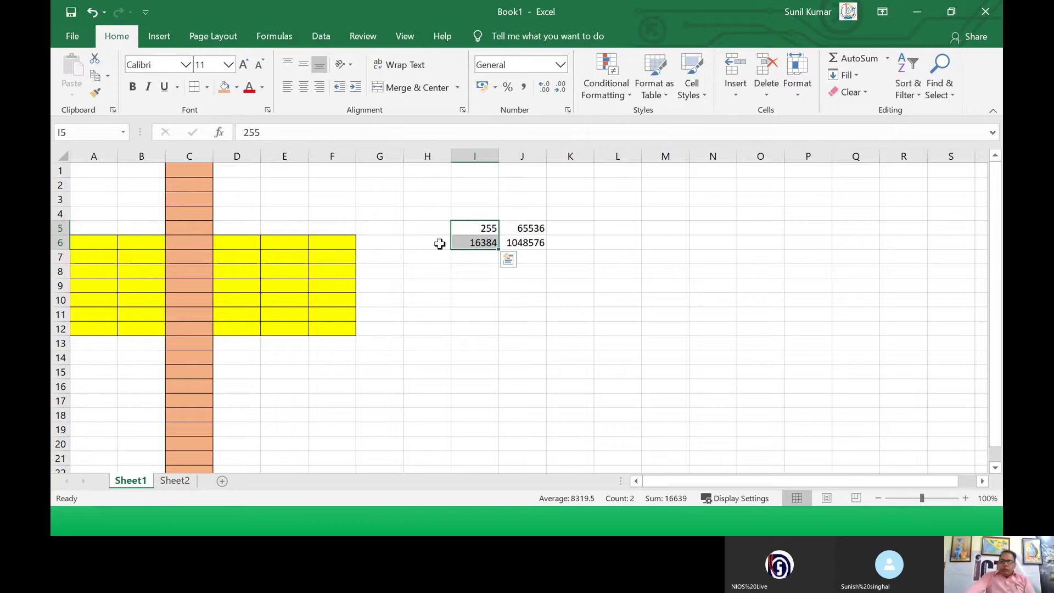
# Step: Begin a SUM formula in cell I7
pyautogui.click(535, 259)
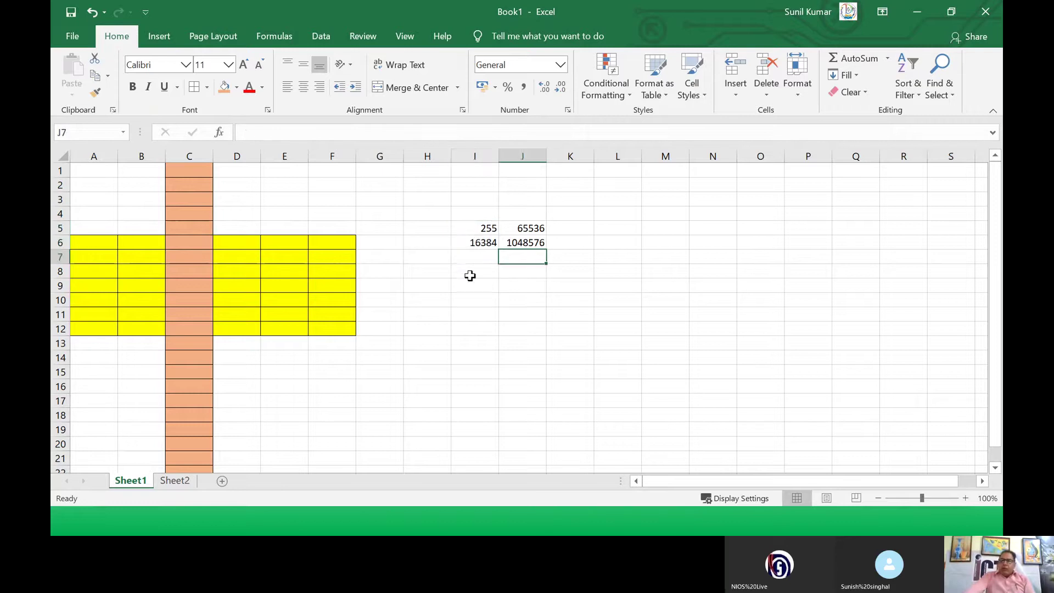
pyautogui.click(474, 270)
pyautogui.click(473, 258)
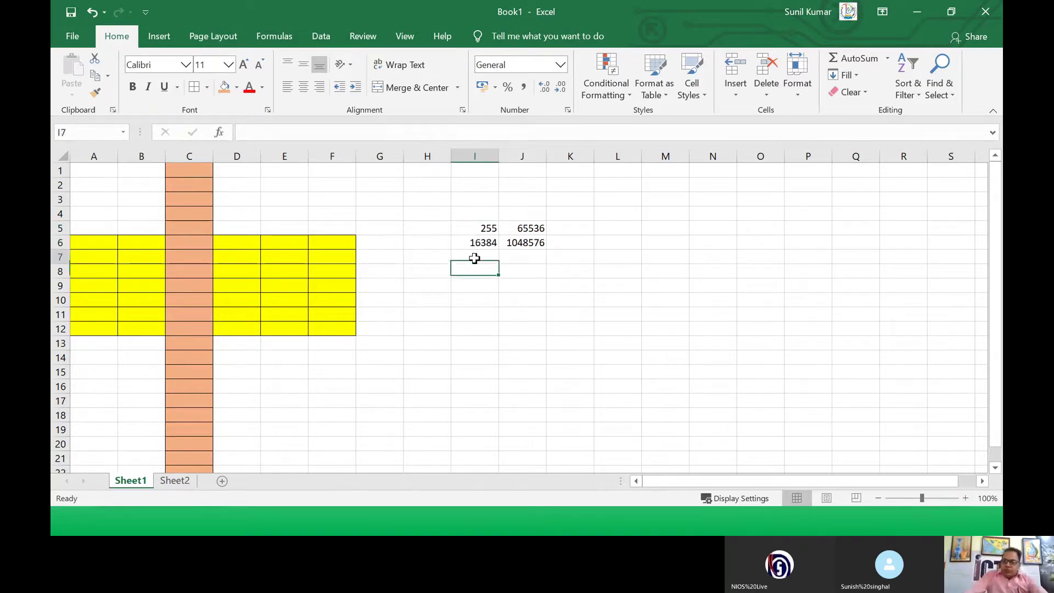
pyautogui.write('=')
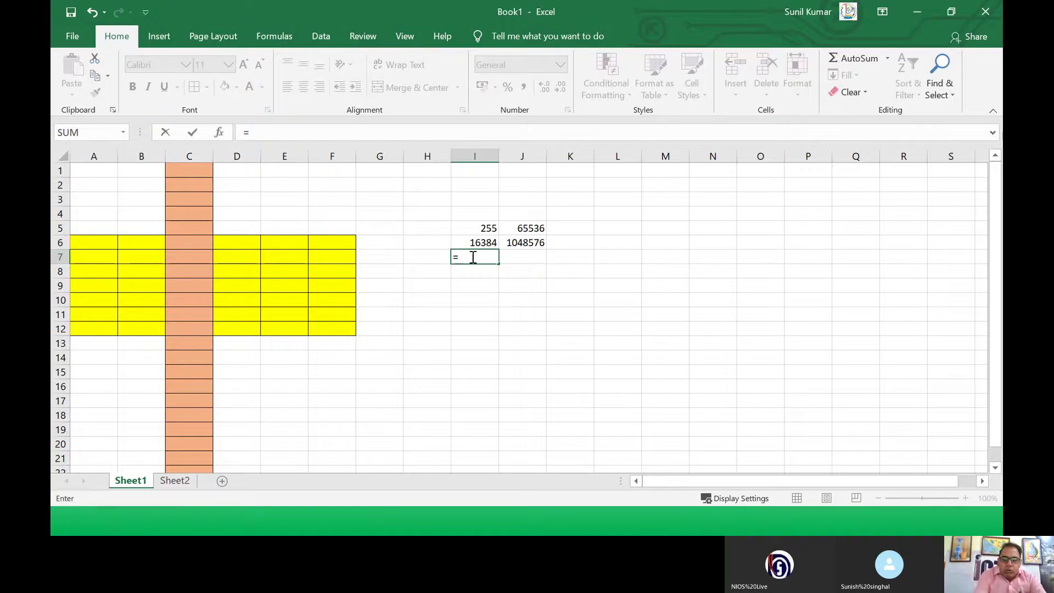
pyautogui.write('SUM')
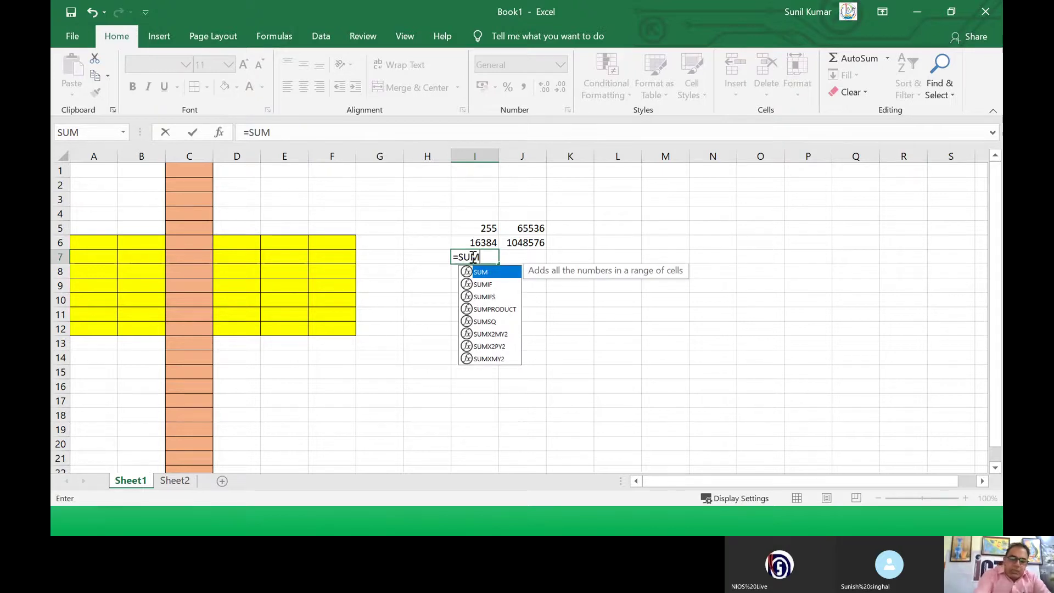
pyautogui.write('(')
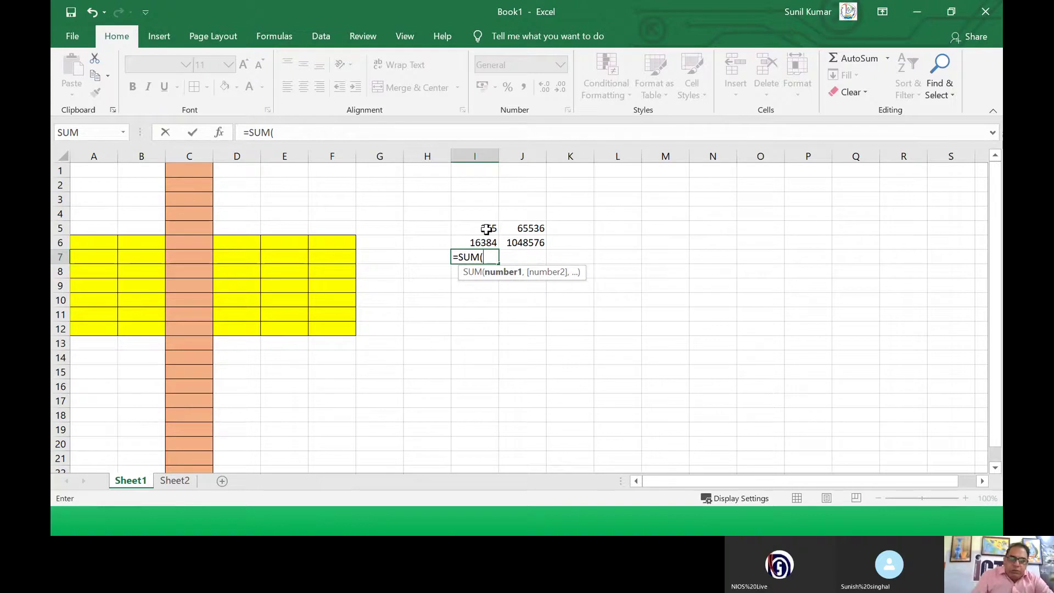
# Step: Complete the formula as =SUM(I5:I6) so I7 shows 16639
pyautogui.click(487, 229)
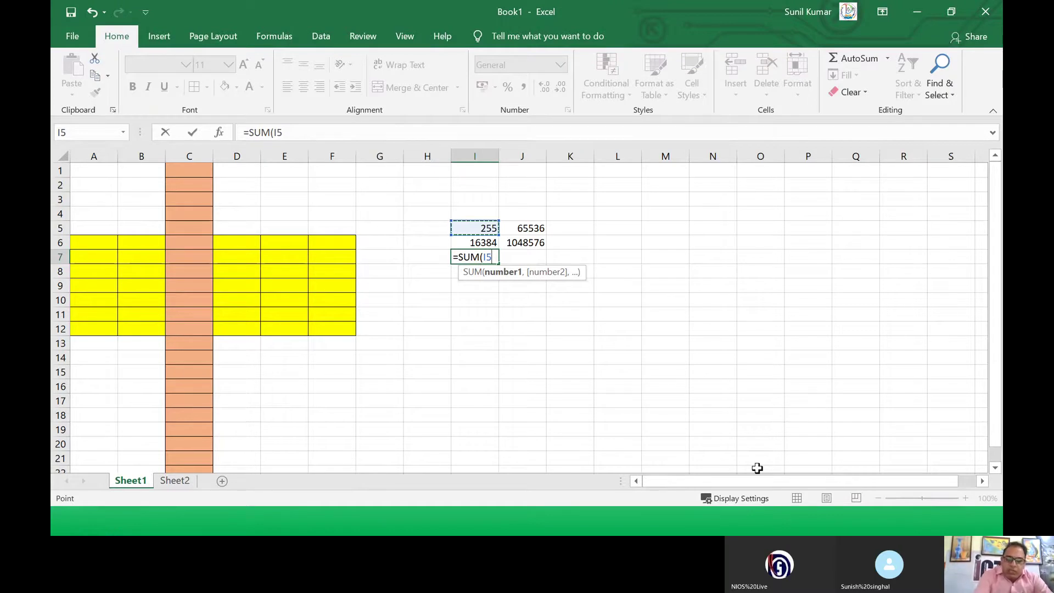
pyautogui.press('BackSpace')
pyautogui.press('BackSpace')
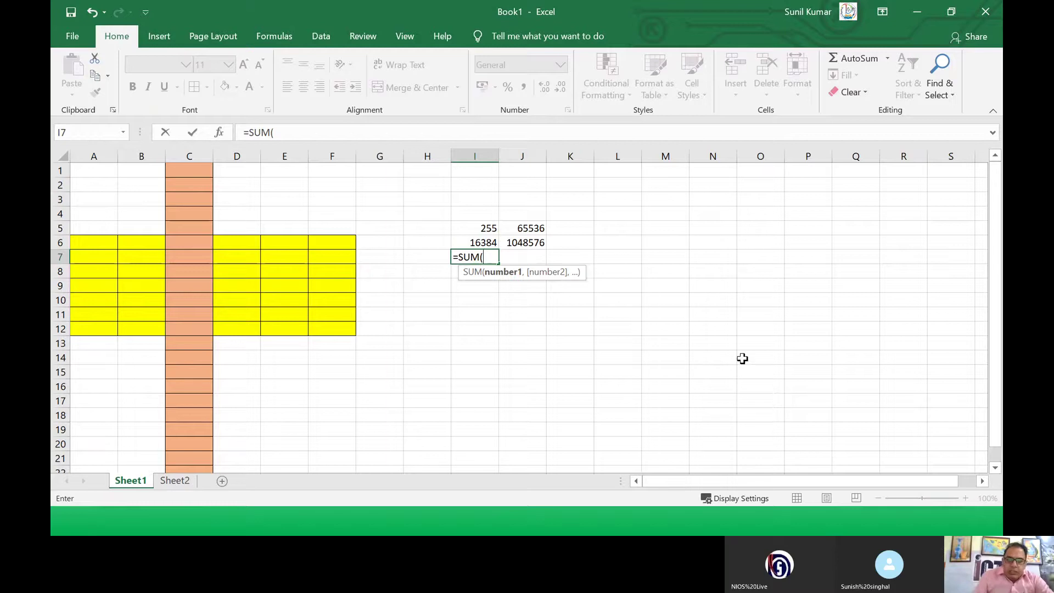
pyautogui.click(493, 230)
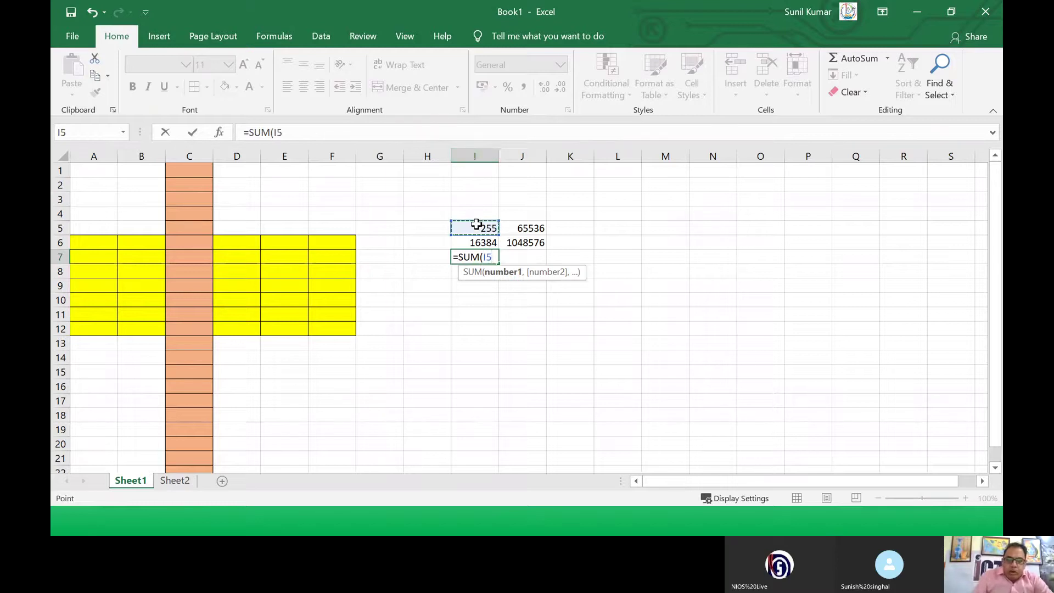
pyautogui.click(61, 229)
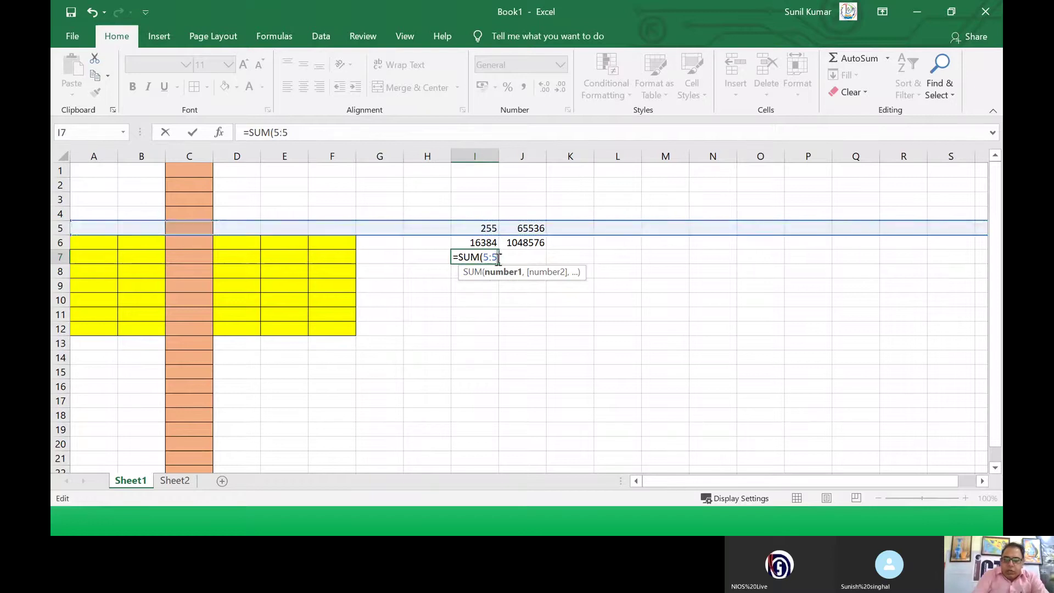
pyautogui.press('BackSpace')
pyautogui.press('BackSpace')
pyautogui.press('BackSpace')
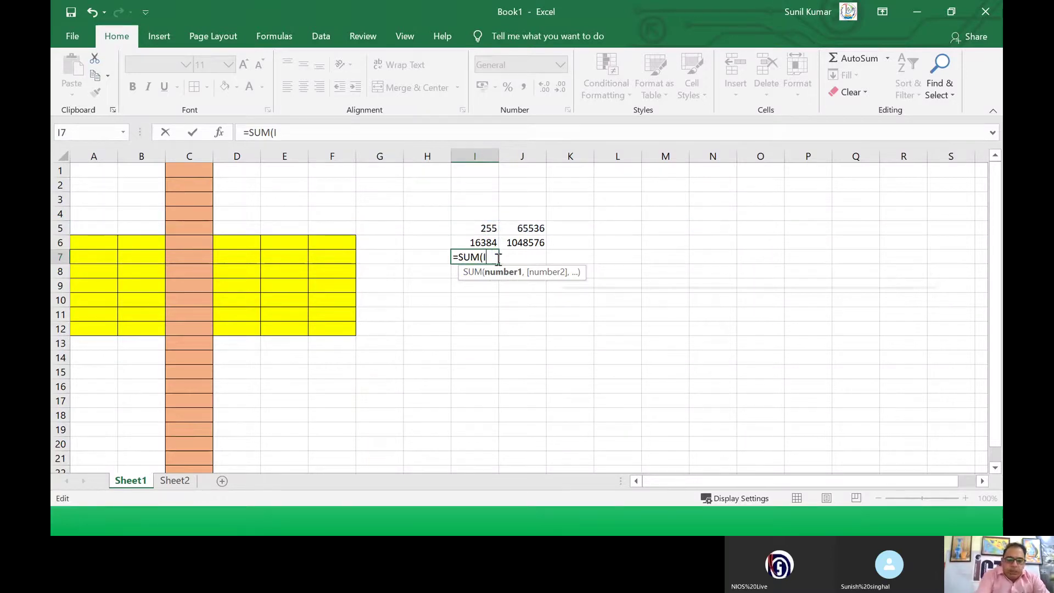
pyautogui.write('I5:')
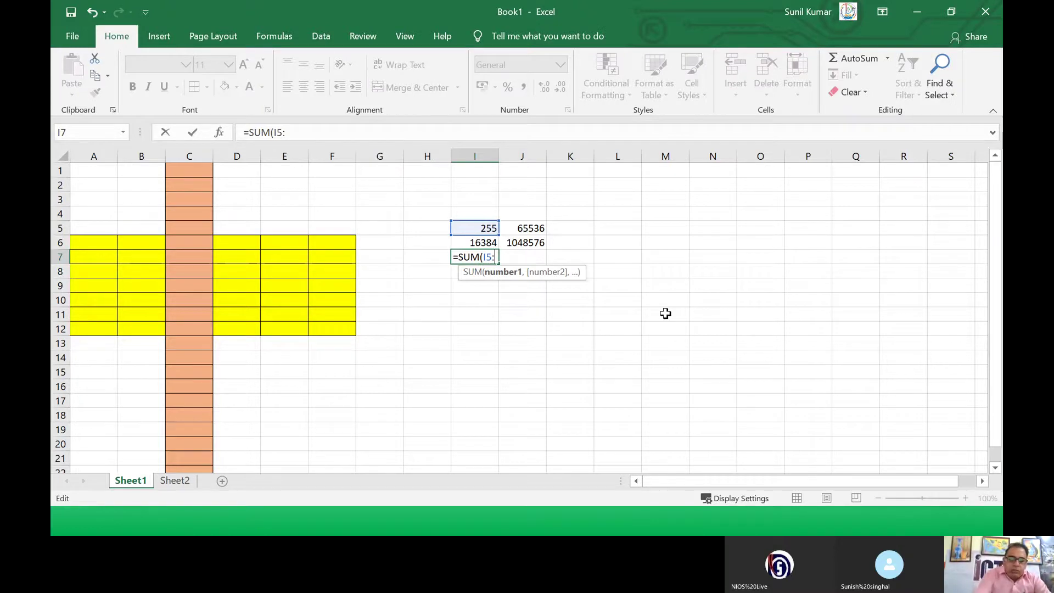
pyautogui.write('I6')
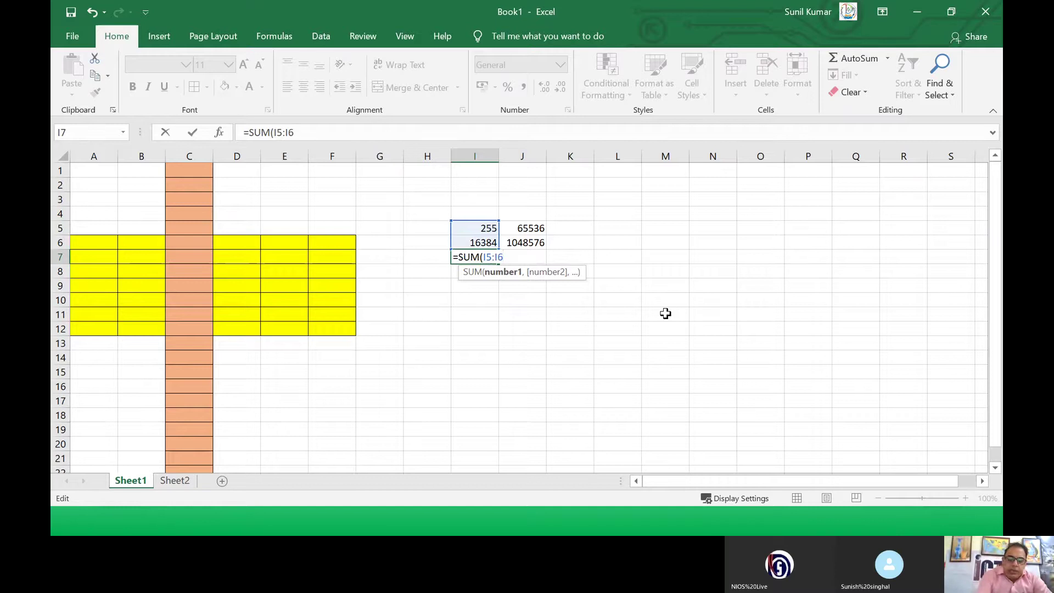
pyautogui.write(')')
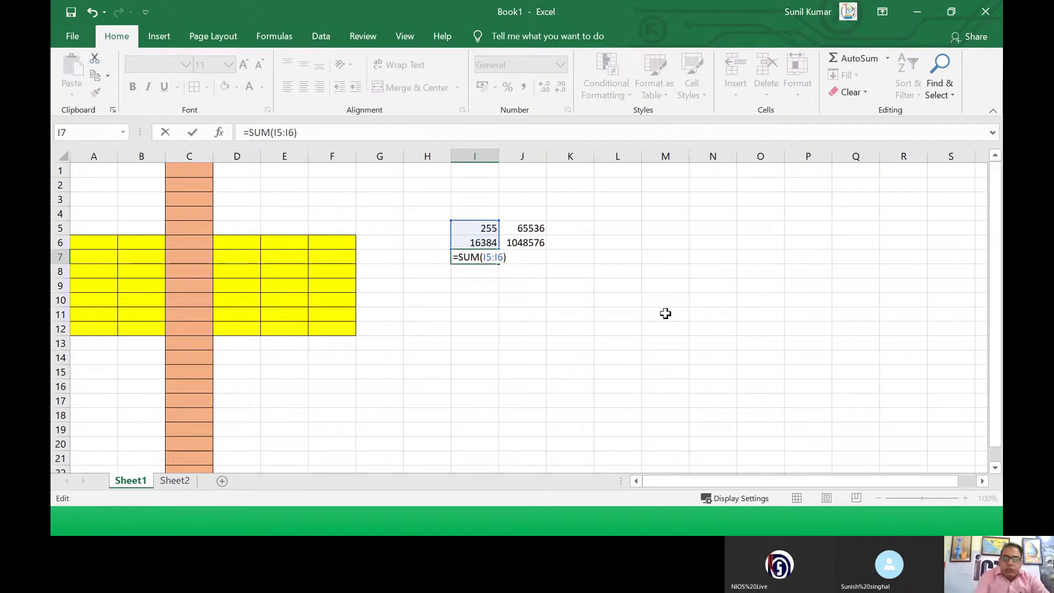
pyautogui.press('Return')
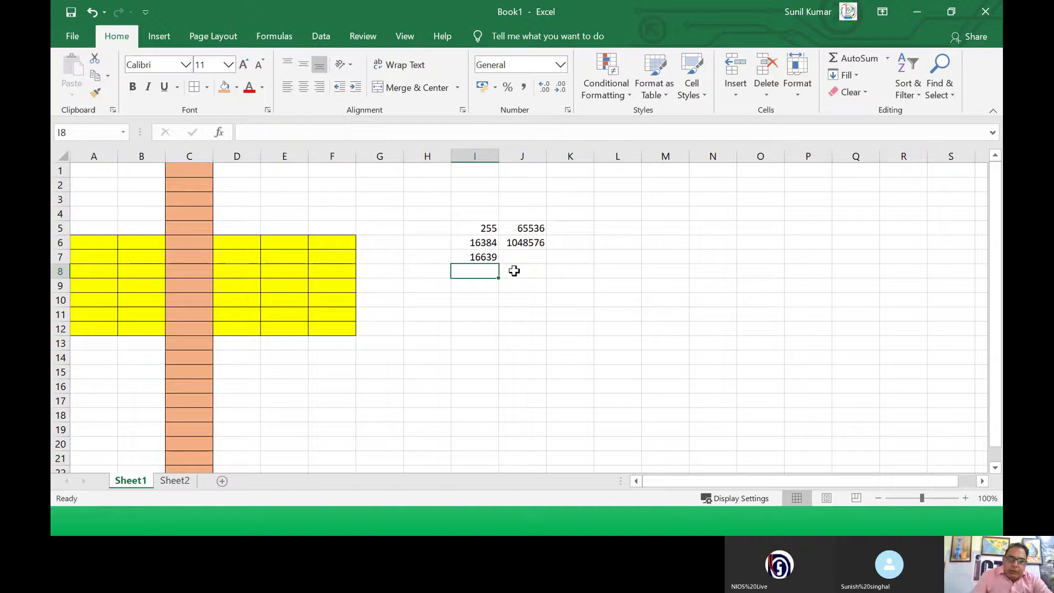
# Step: Zoom to 130% and fill I7's sum across to J7, giving =SUM(J5:J6) = 1114112
pyautogui.click(476, 257)
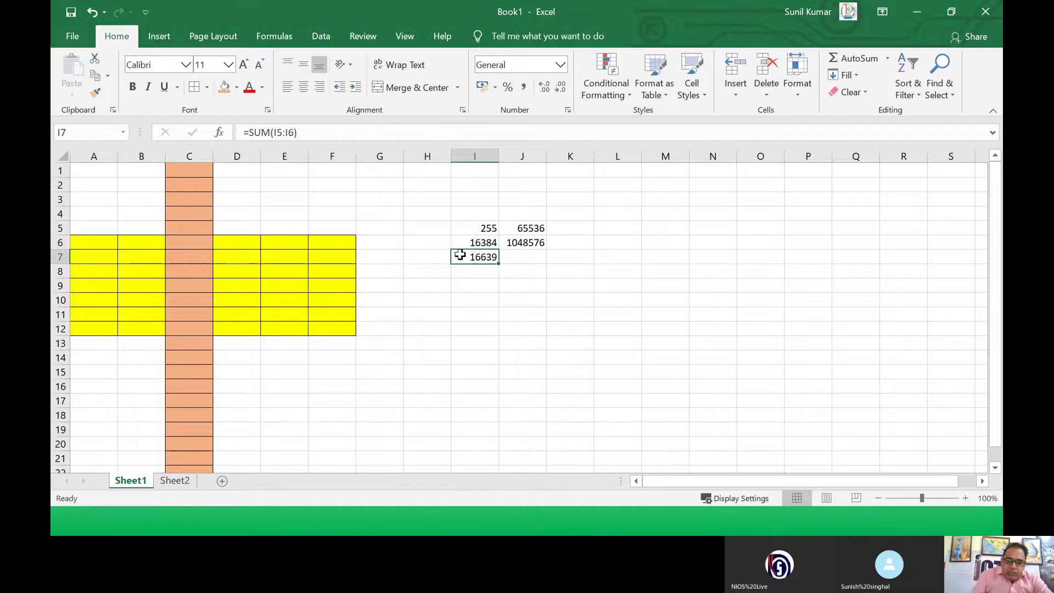
pyautogui.click(964, 498)
pyautogui.click(965, 498)
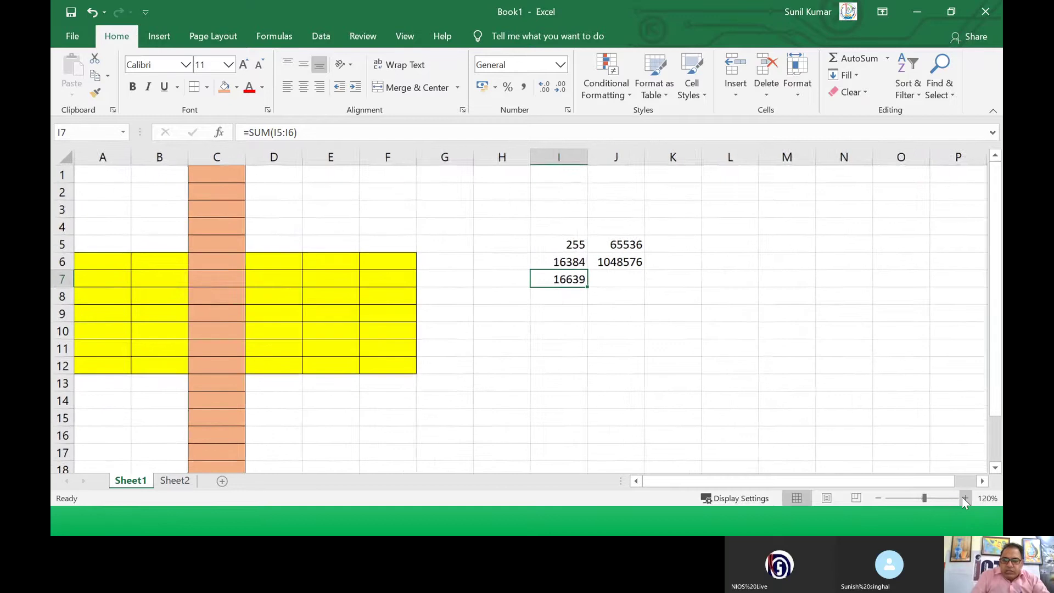
pyautogui.click(965, 498)
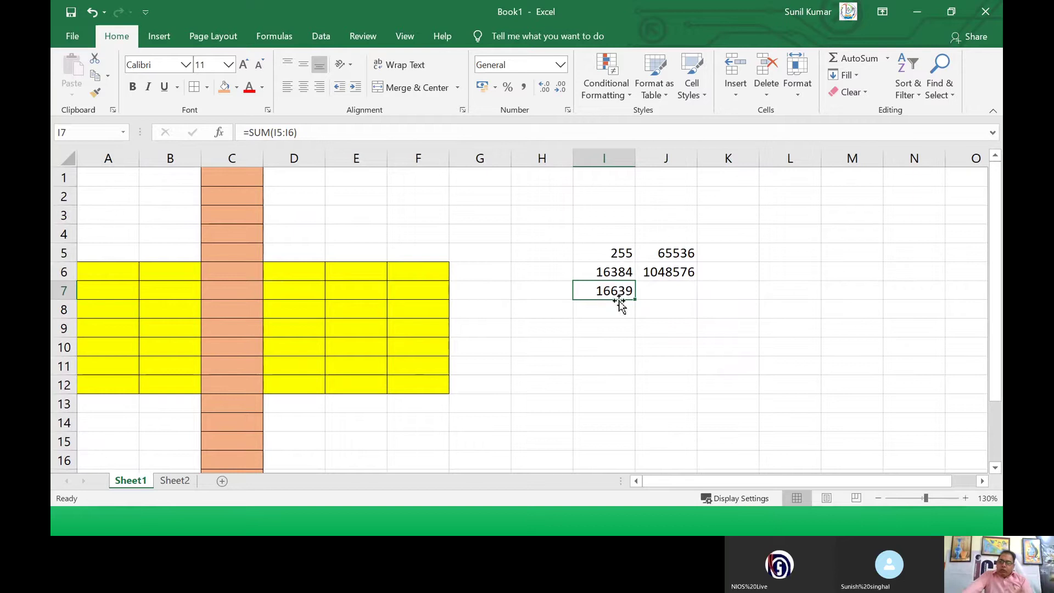
pyautogui.click(664, 292)
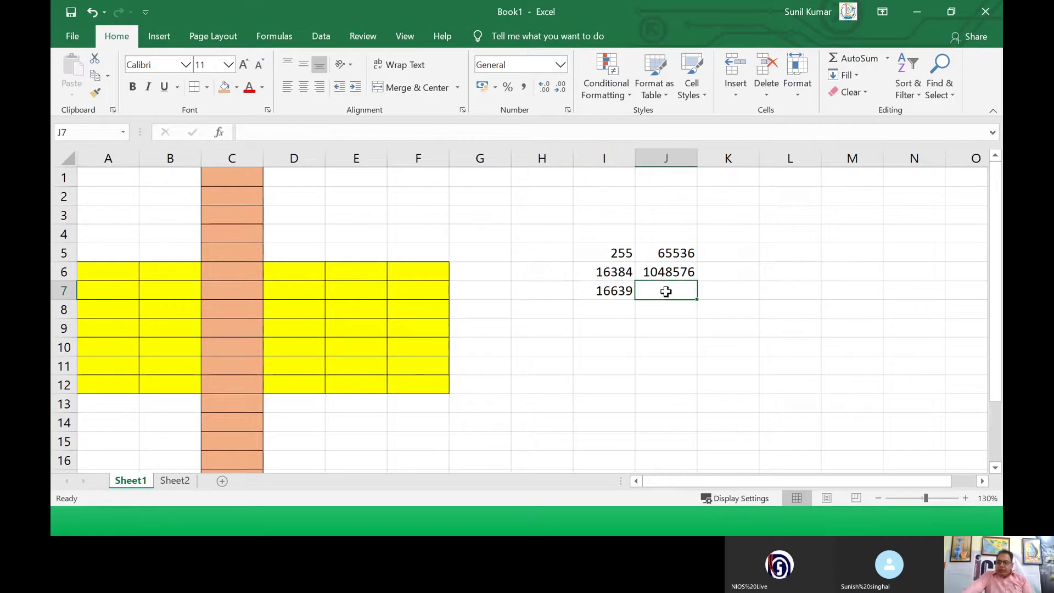
pyautogui.click(615, 290)
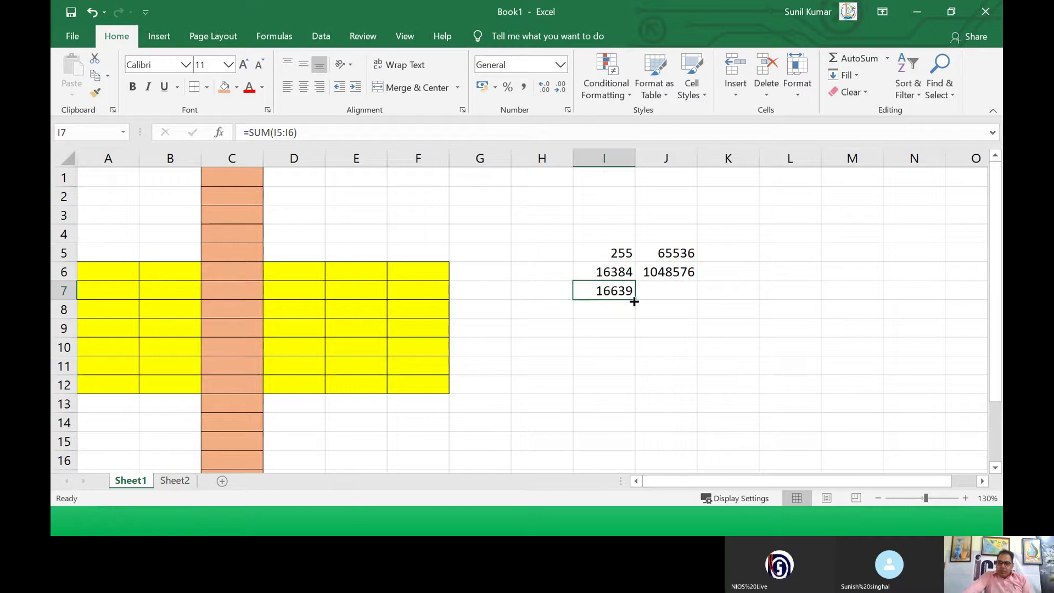
pyautogui.moveTo(635, 302); pyautogui.dragTo(685, 295)
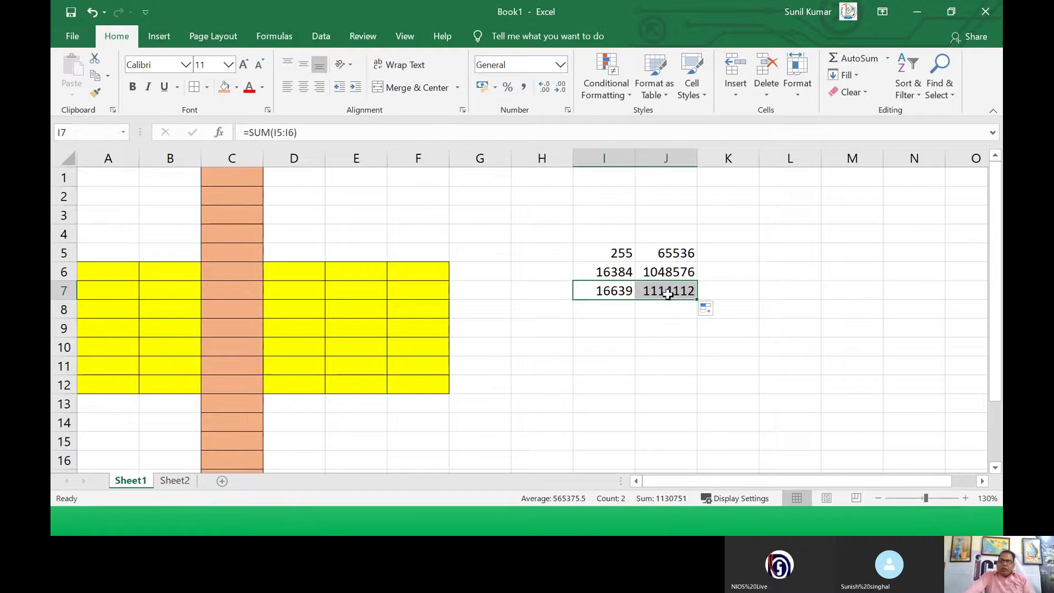
pyautogui.click(667, 292)
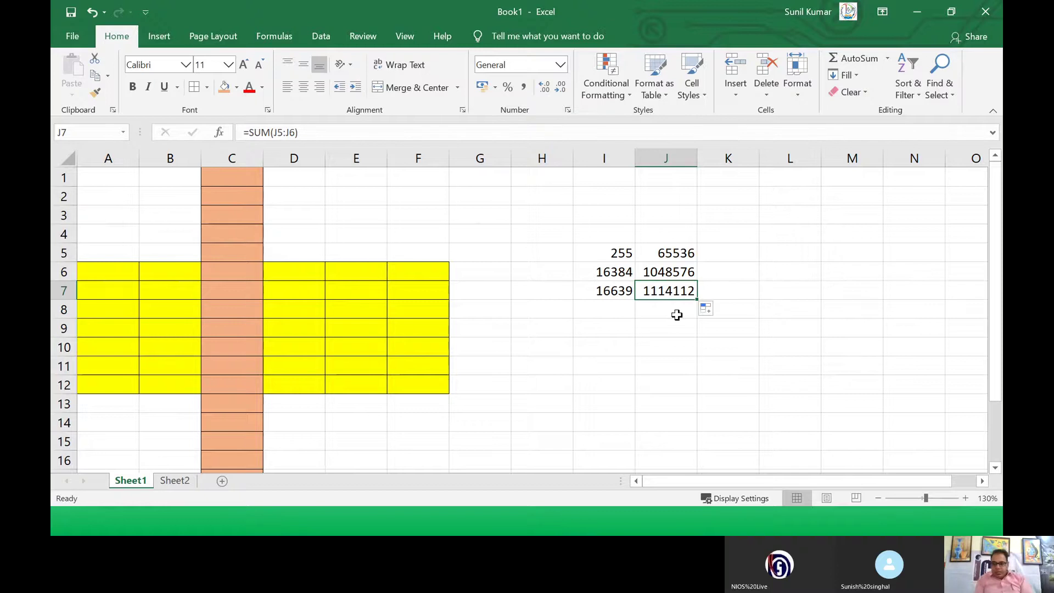
# Step: Enter 1 in A1 and 2 in A2 as the series start
pyautogui.press('Left')
pyautogui.press('Left')
pyautogui.press('Left')
pyautogui.press('Left')
pyautogui.press('Left')
pyautogui.press('Left')
pyautogui.press('Left')
pyautogui.press('Left')
pyautogui.press('Left')
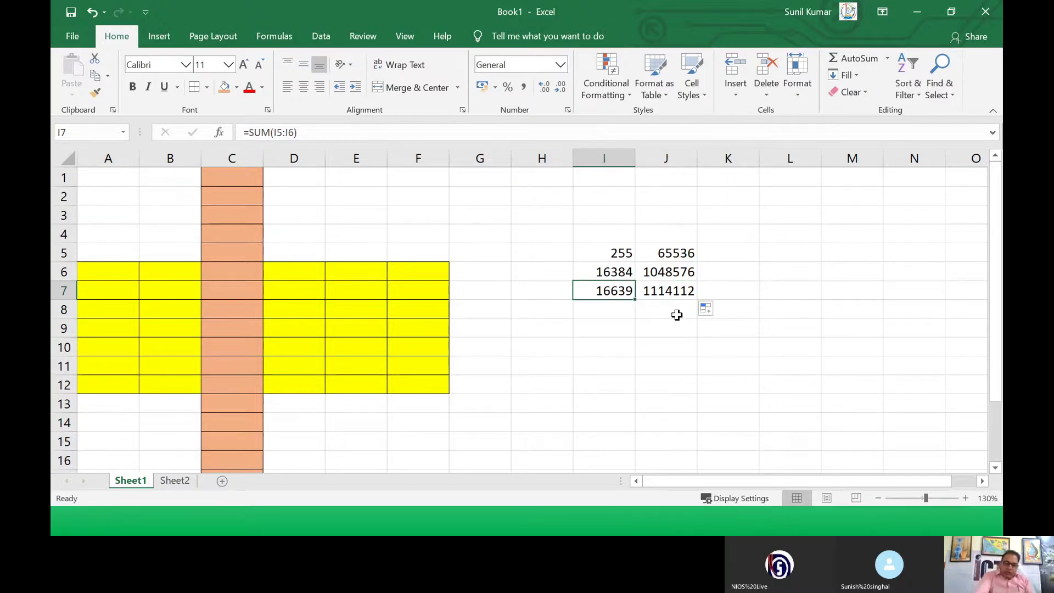
pyautogui.press('Up')
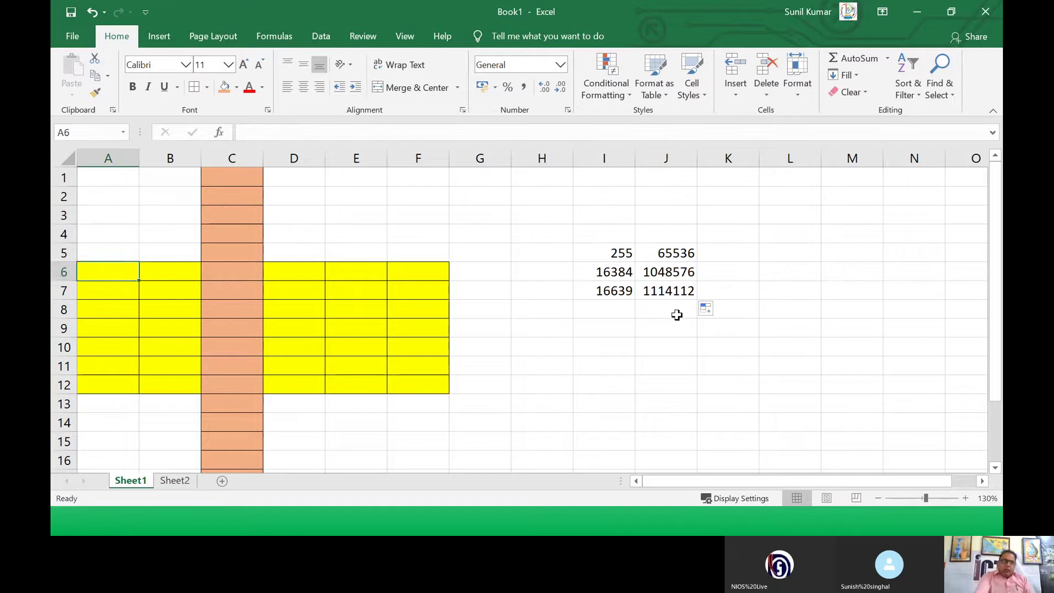
pyautogui.press('Up')
pyautogui.press('Up')
pyautogui.press('Up')
pyautogui.press('Up')
pyautogui.press('Up')
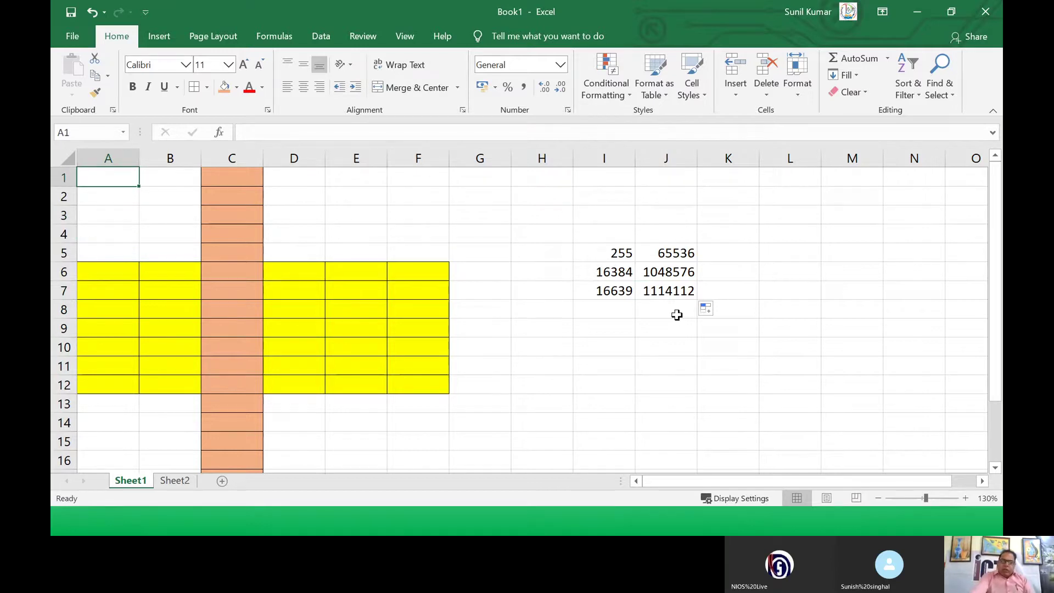
pyautogui.write('1')
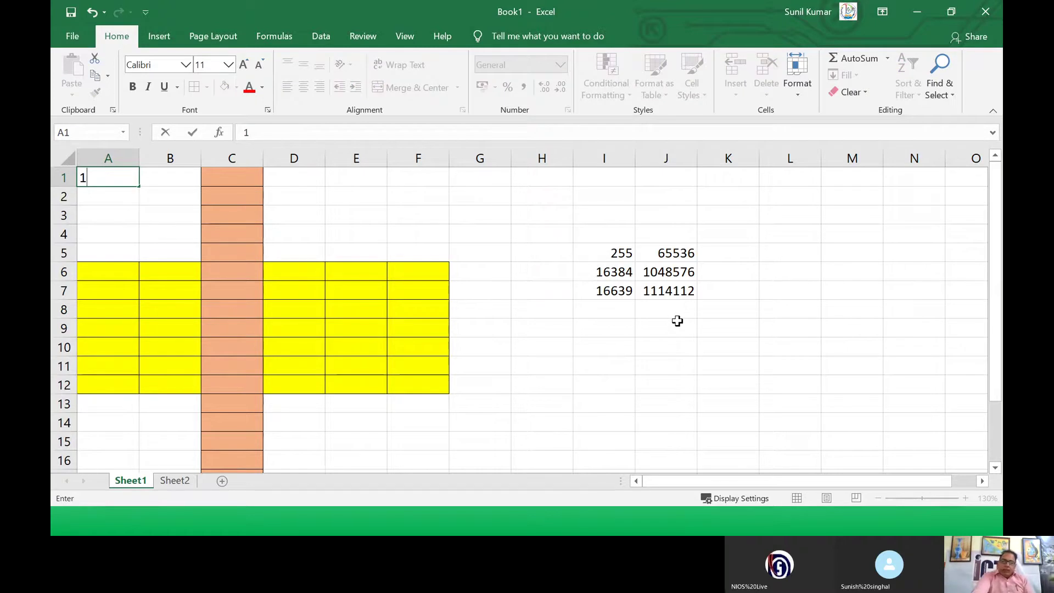
pyautogui.press('Return')
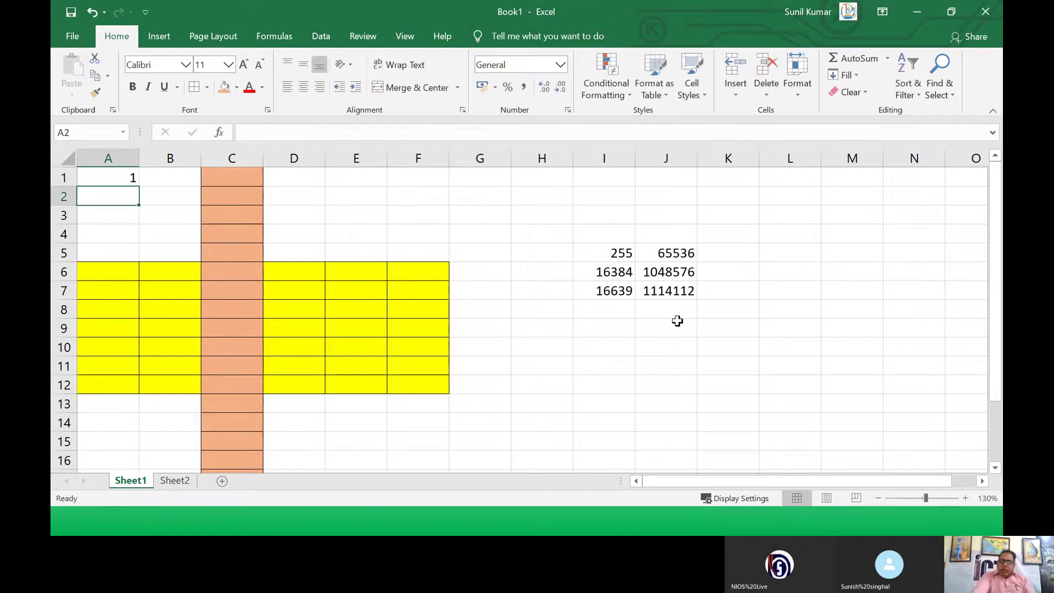
pyautogui.write('2')
pyautogui.press('Return')
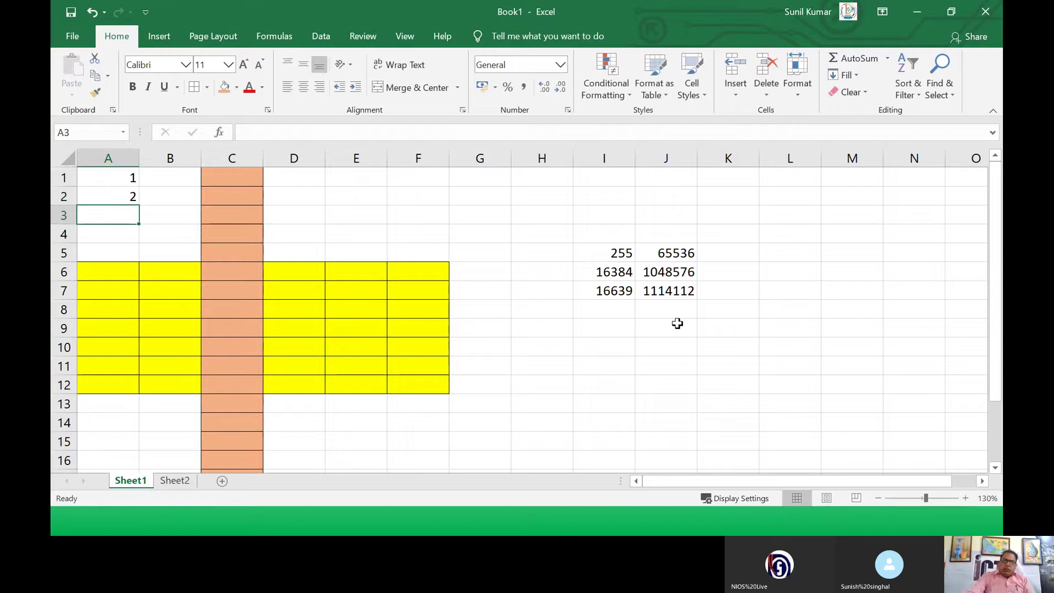
# Step: Fill the 1, 2 series down column A to row 73
pyautogui.moveTo(112, 176); pyautogui.dragTo(118, 193)
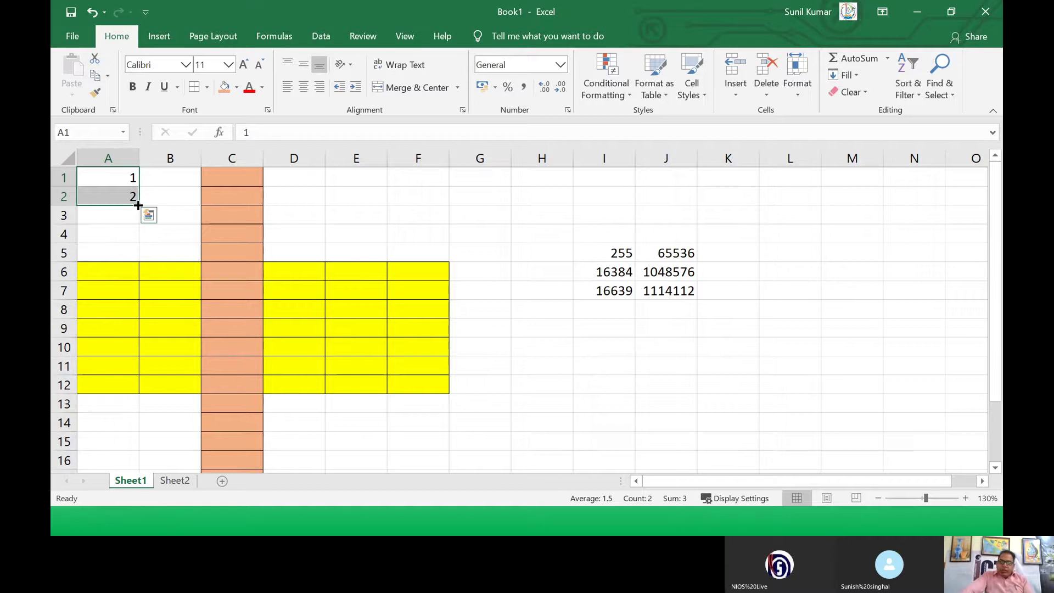
pyautogui.moveTo(138, 205); pyautogui.dragTo(146, 478)
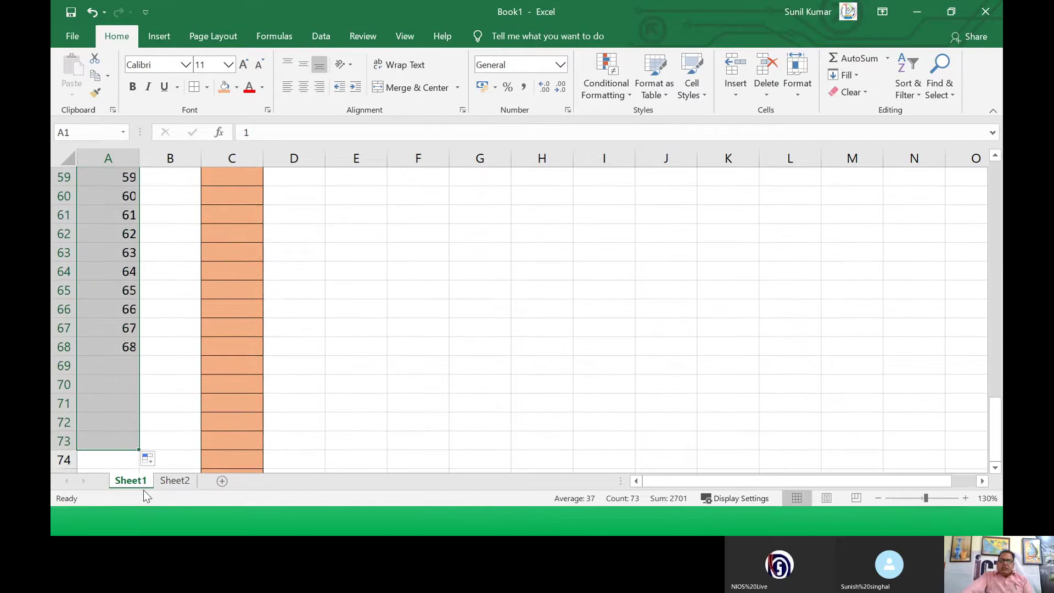
pyautogui.scroll(15, 182, 320)
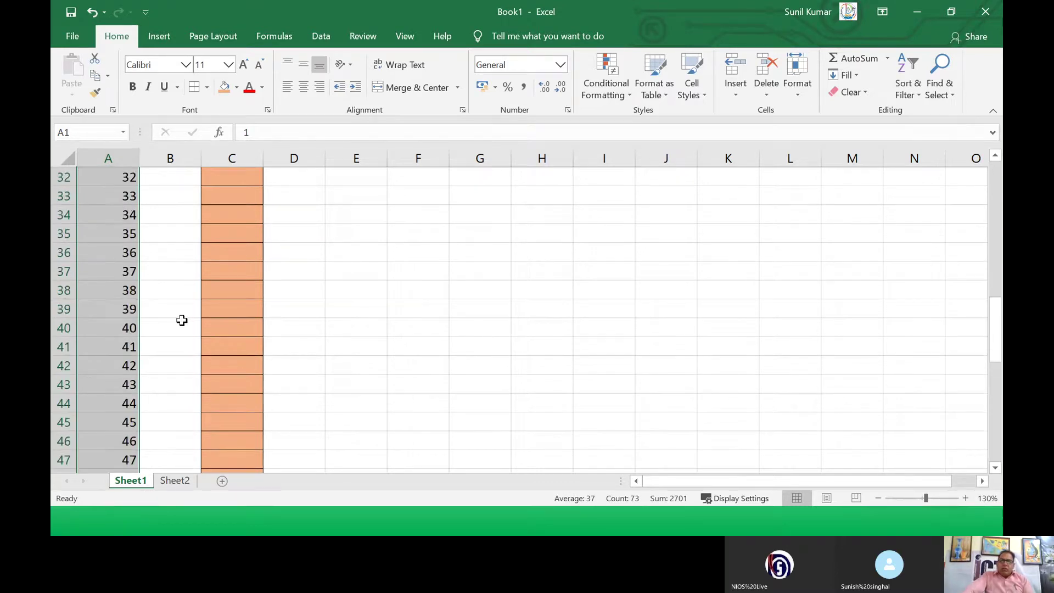
pyautogui.scroll(4, 181, 320)
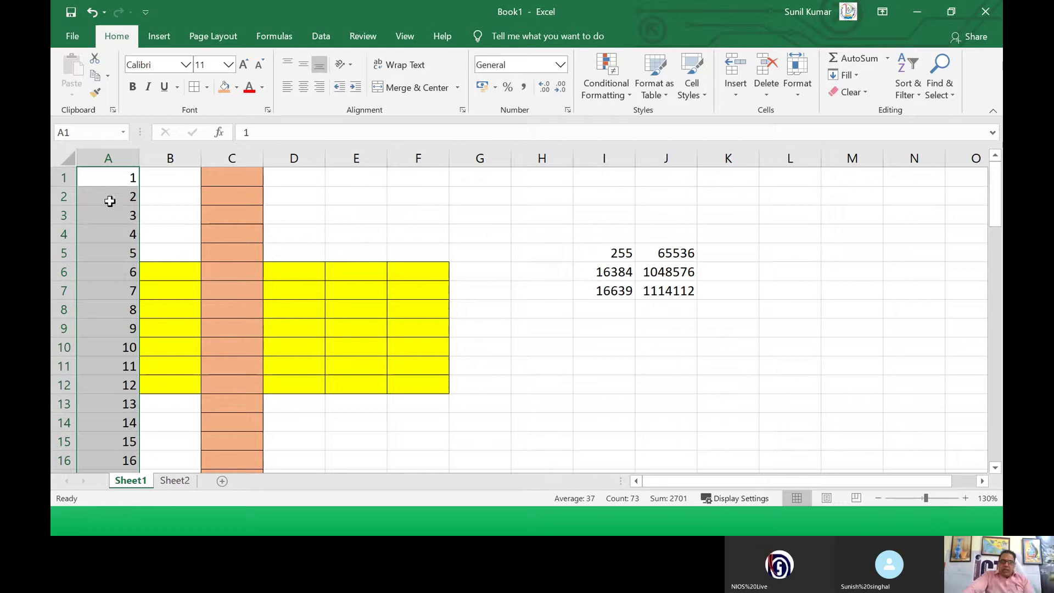
pyautogui.click(108, 174)
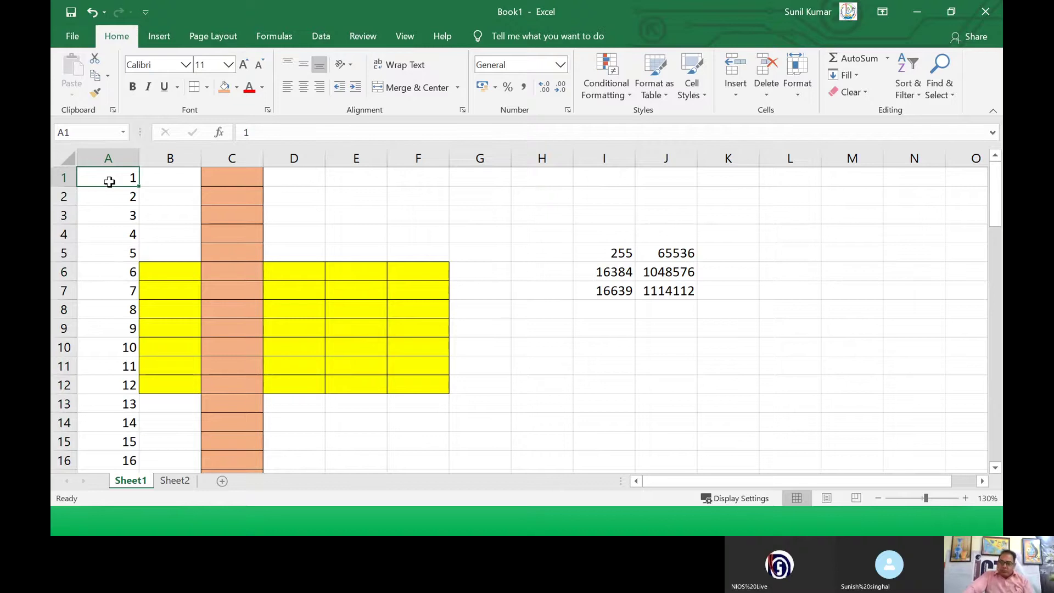
# Step: Enter 2 and 4 in A1:A2, fill the even series down, and check the values
pyautogui.write('2')
pyautogui.press('Return')
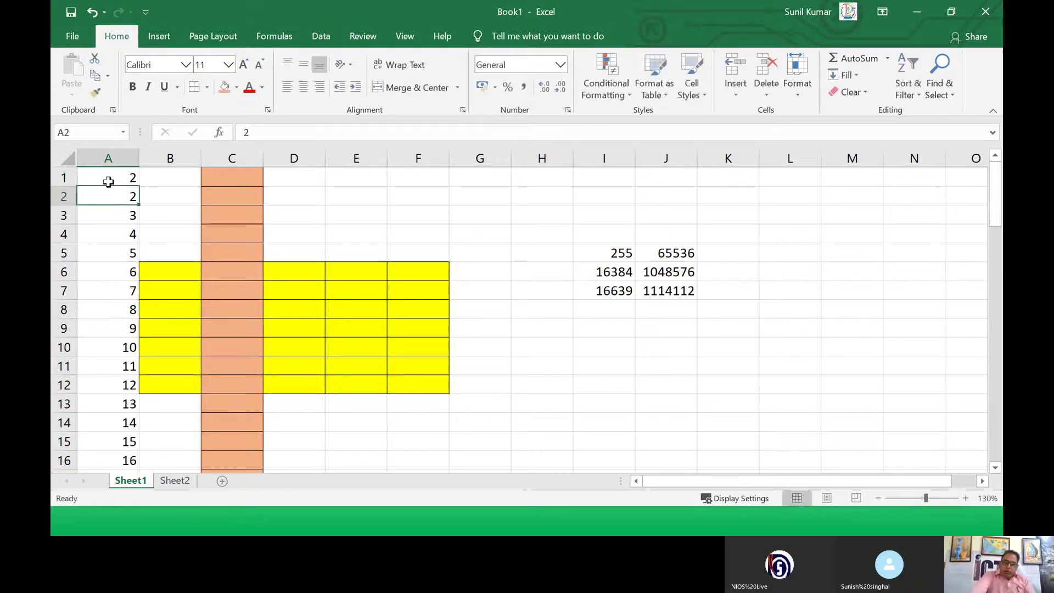
pyautogui.write('4')
pyautogui.press('Return')
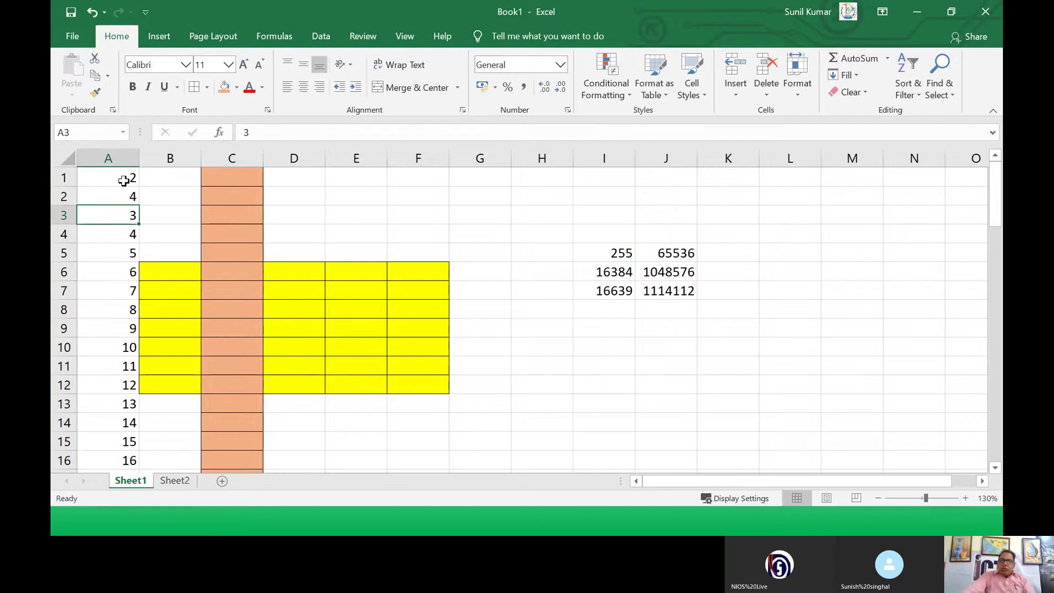
pyautogui.click(119, 177)
pyautogui.moveTo(119, 177); pyautogui.dragTo(141, 440)
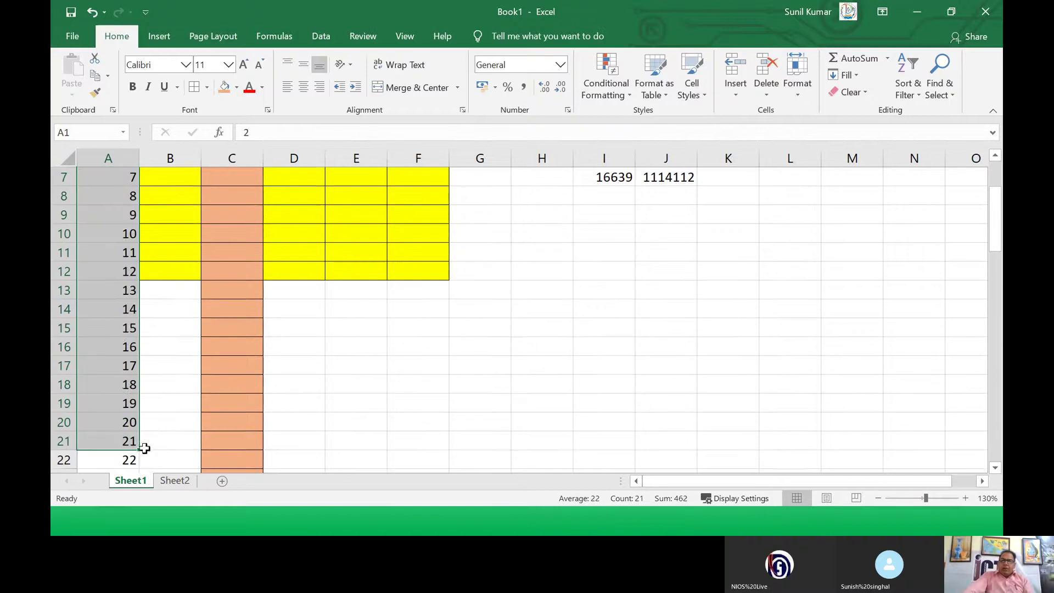
pyautogui.scroll(2, 175, 287)
pyautogui.click(117, 176)
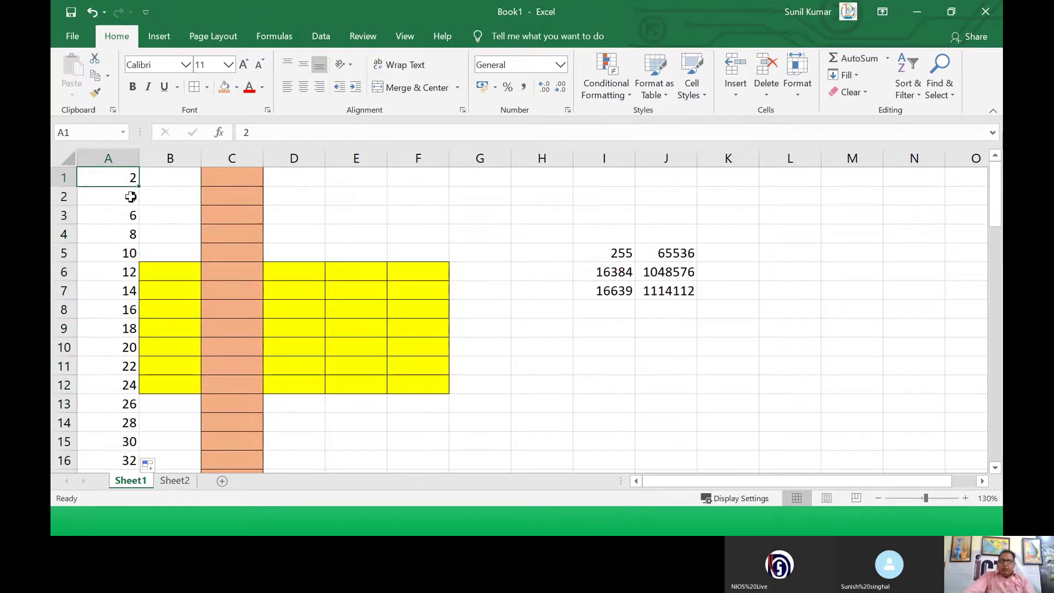
pyautogui.click(132, 196)
pyautogui.click(129, 215)
pyautogui.click(132, 234)
pyautogui.click(133, 253)
pyautogui.click(133, 272)
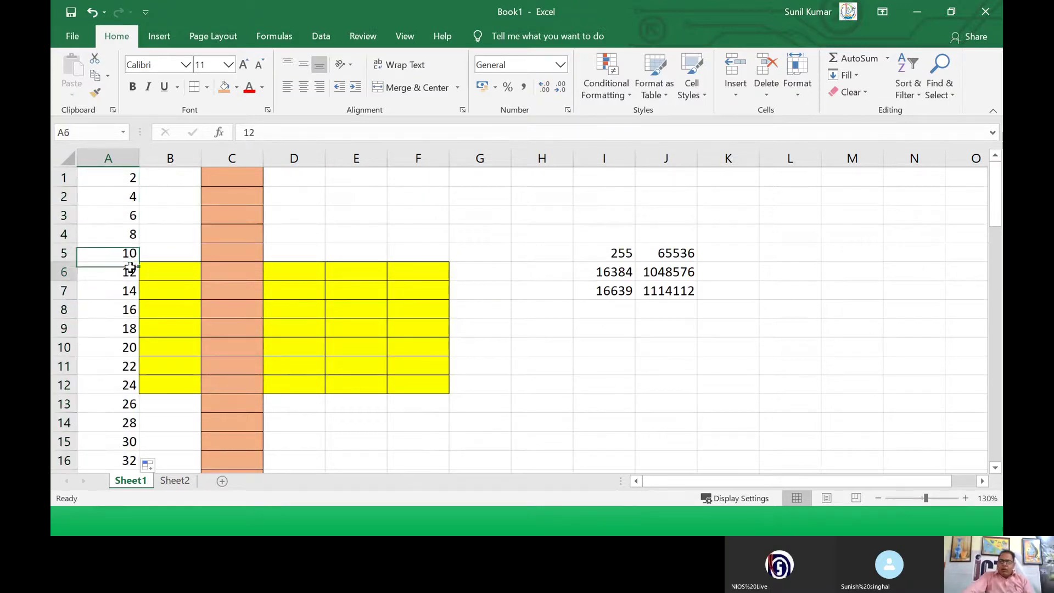
# Step: Replace A1:A2 with 3 and 6 and fill the series down to 30 in A10
pyautogui.click(125, 177)
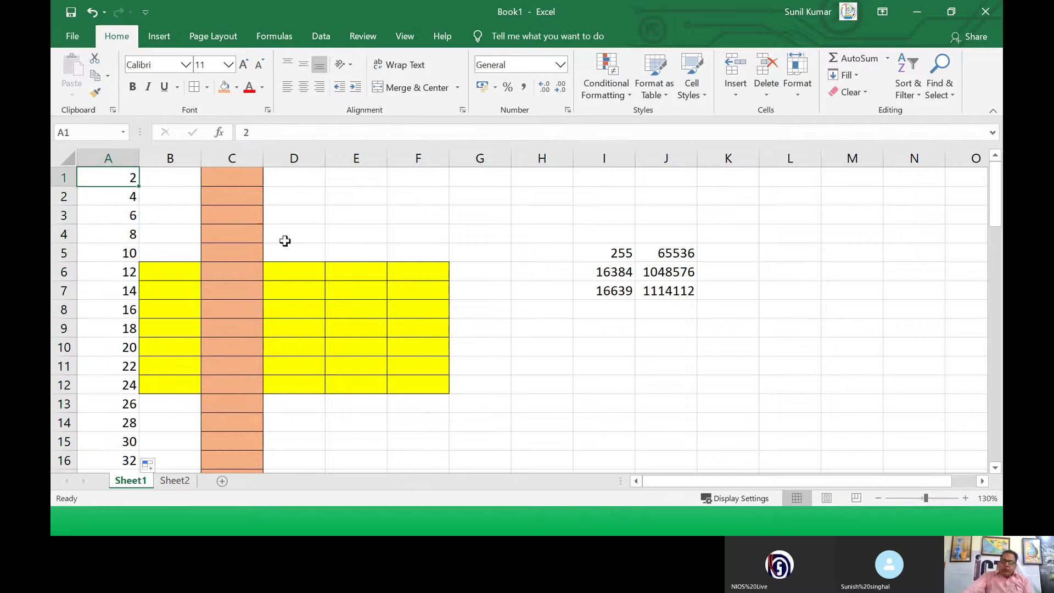
pyautogui.write('3')
pyautogui.press('Return')
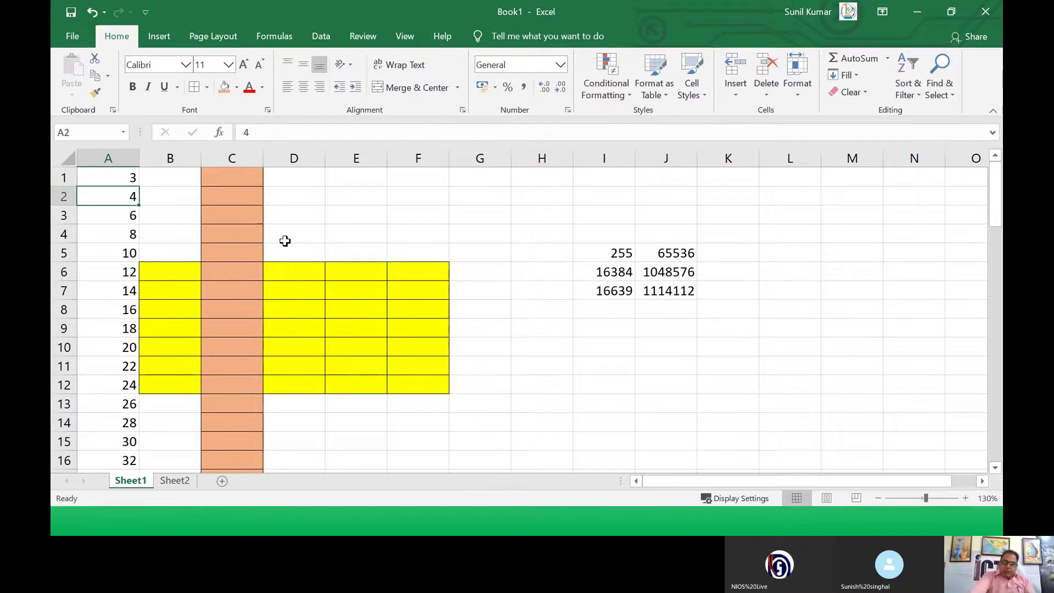
pyautogui.write('6')
pyautogui.press('Return')
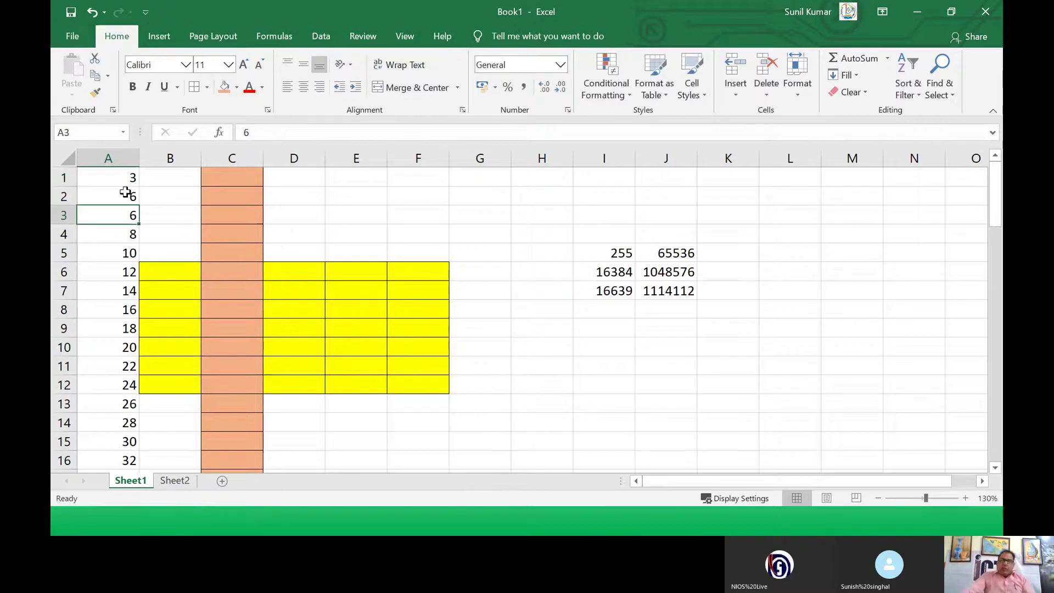
pyautogui.moveTo(120, 182); pyautogui.dragTo(139, 352)
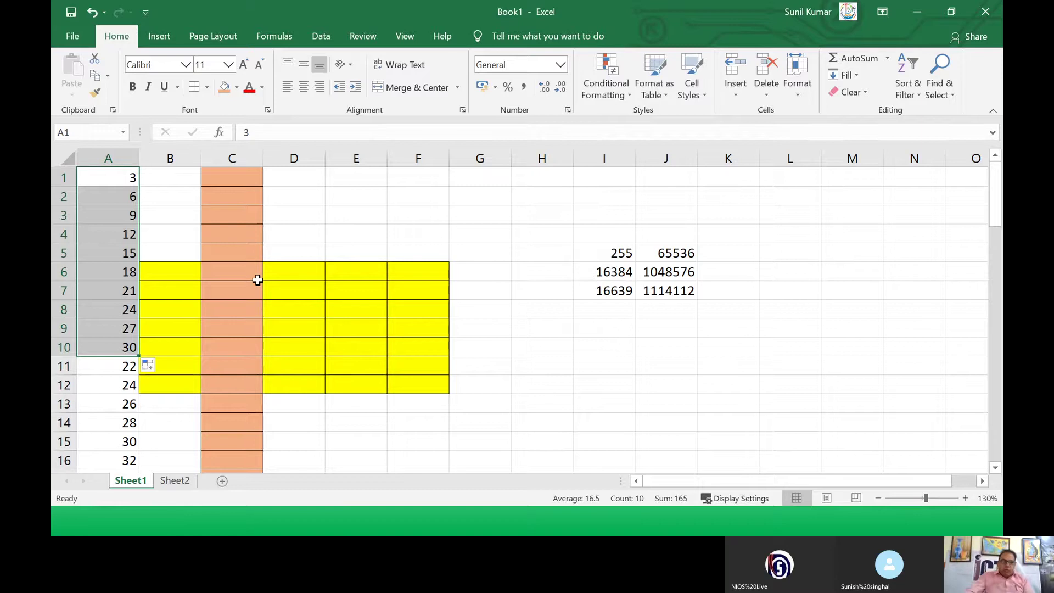
pyautogui.click(170, 219)
pyautogui.click(118, 181)
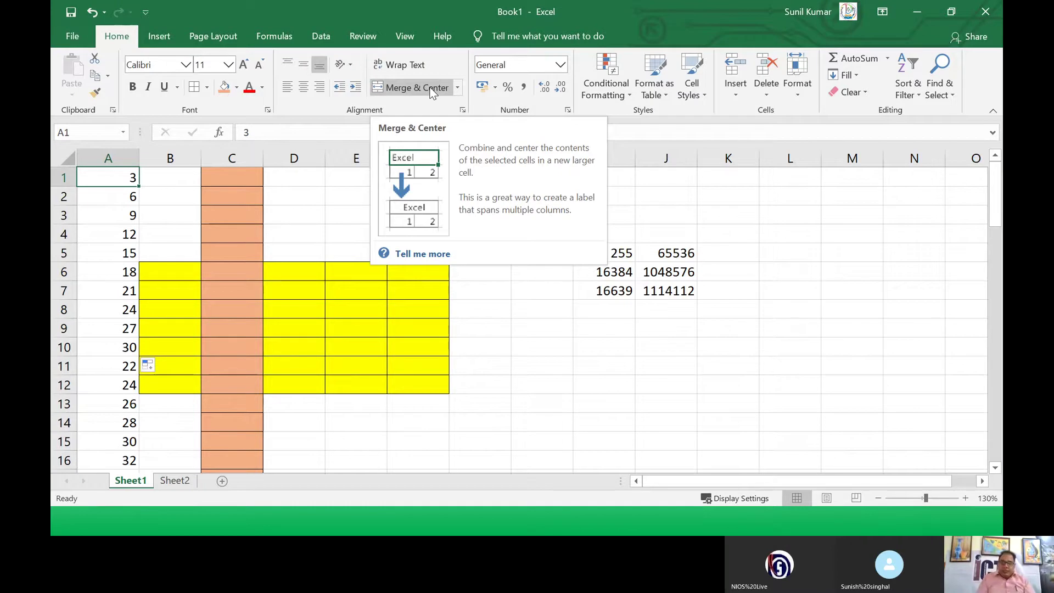
pyautogui.click(238, 309)
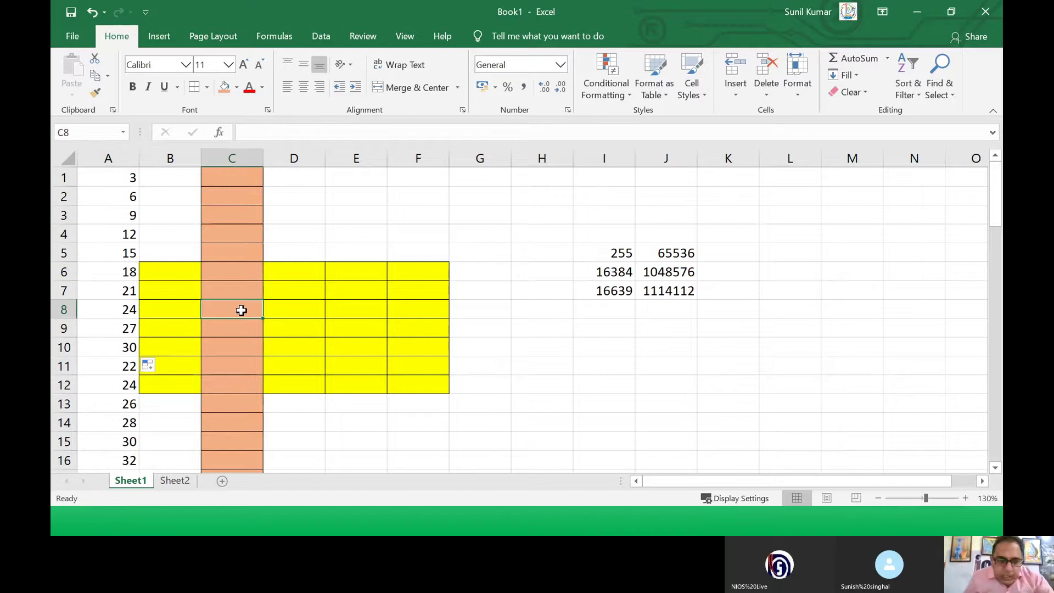
# Step: On Sheet2, autofit column D so 'Lectures/Special classes' in D3 shows in full
pyautogui.click(185, 481)
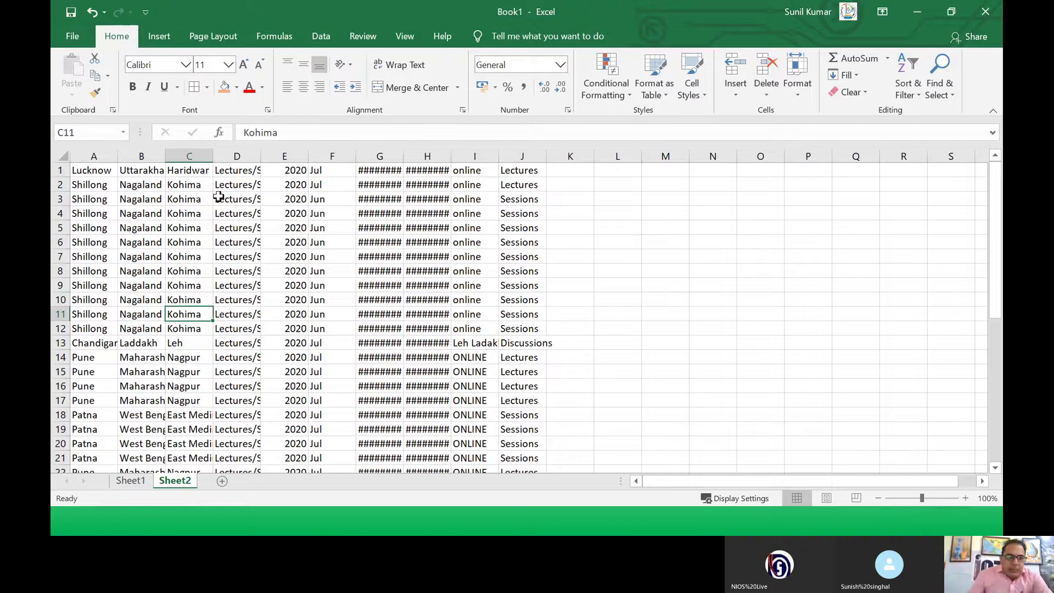
pyautogui.click(236, 198)
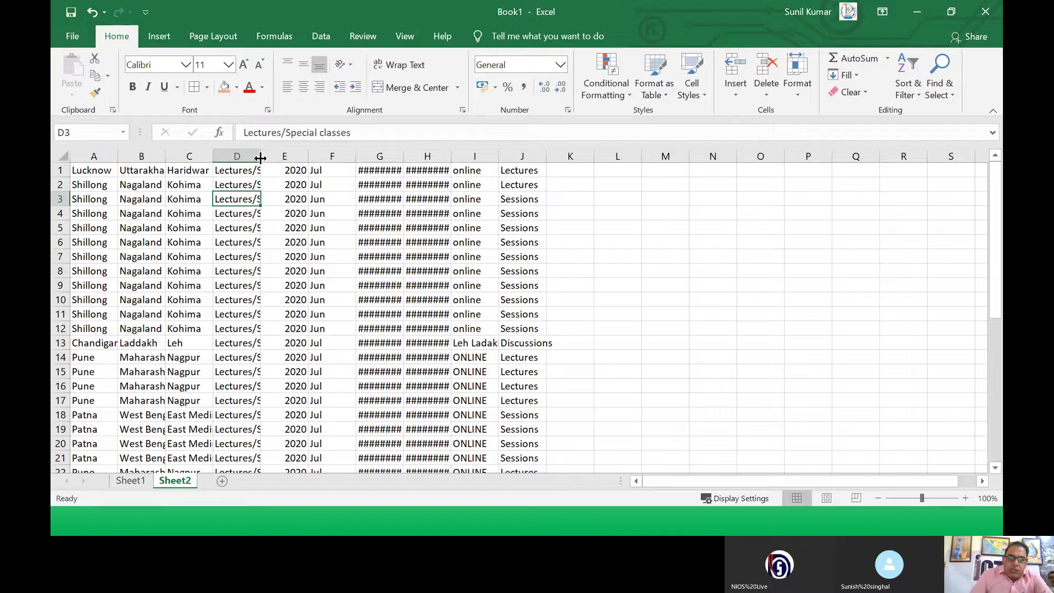
pyautogui.moveTo(260, 158); pyautogui.dragTo(329, 160)
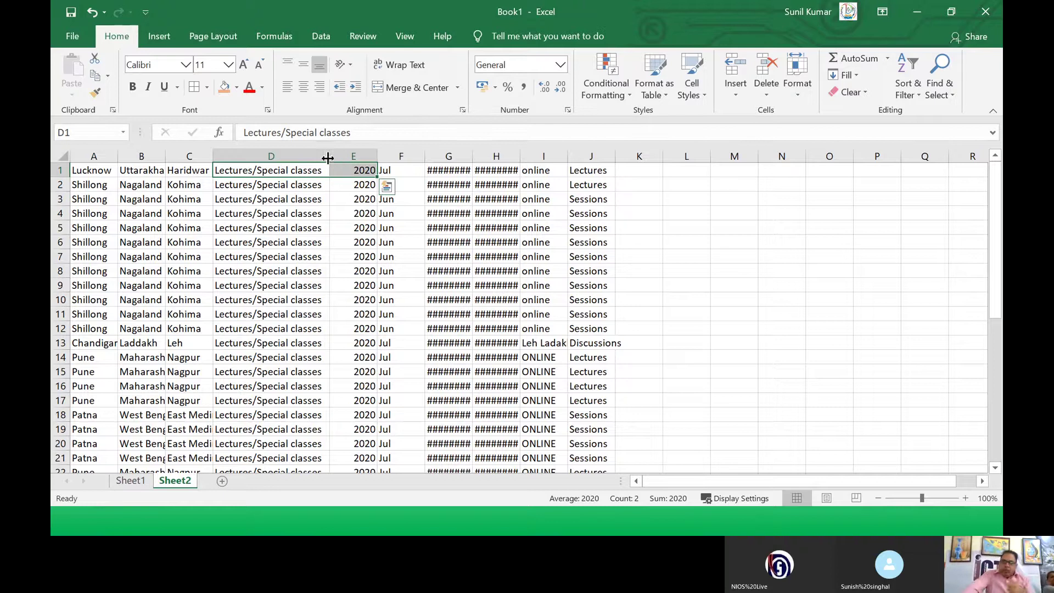
pyautogui.moveTo(330, 159); pyautogui.dragTo(244, 148)
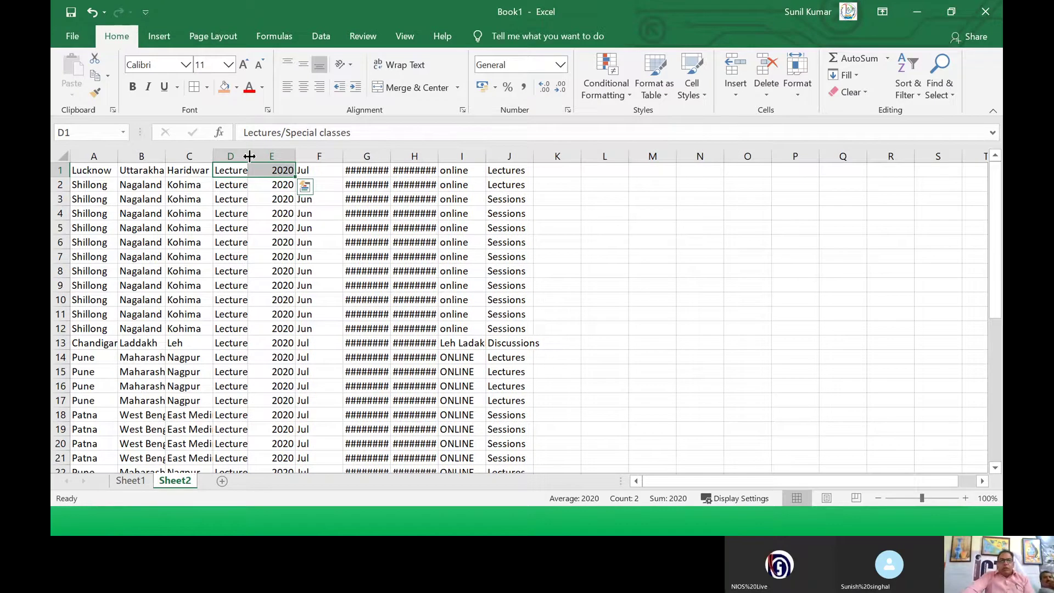
pyautogui.click(250, 157)
pyautogui.doubleClick(250, 157)
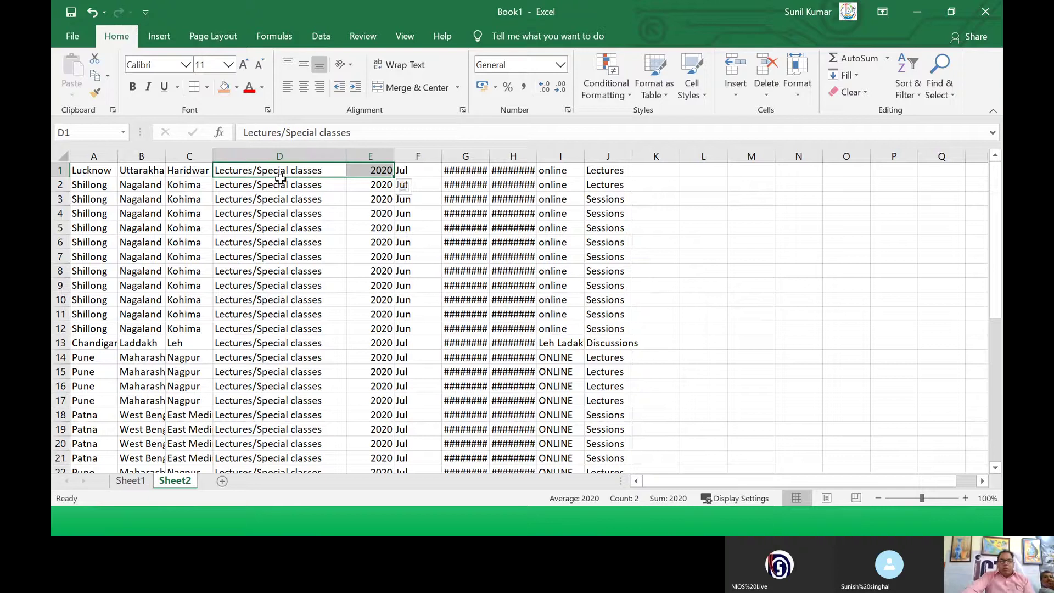
# Step: Autofit columns G and H so their dates show instead of ####
pyautogui.click(281, 181)
pyautogui.moveTo(304, 265); pyautogui.dragTo(318, 410)
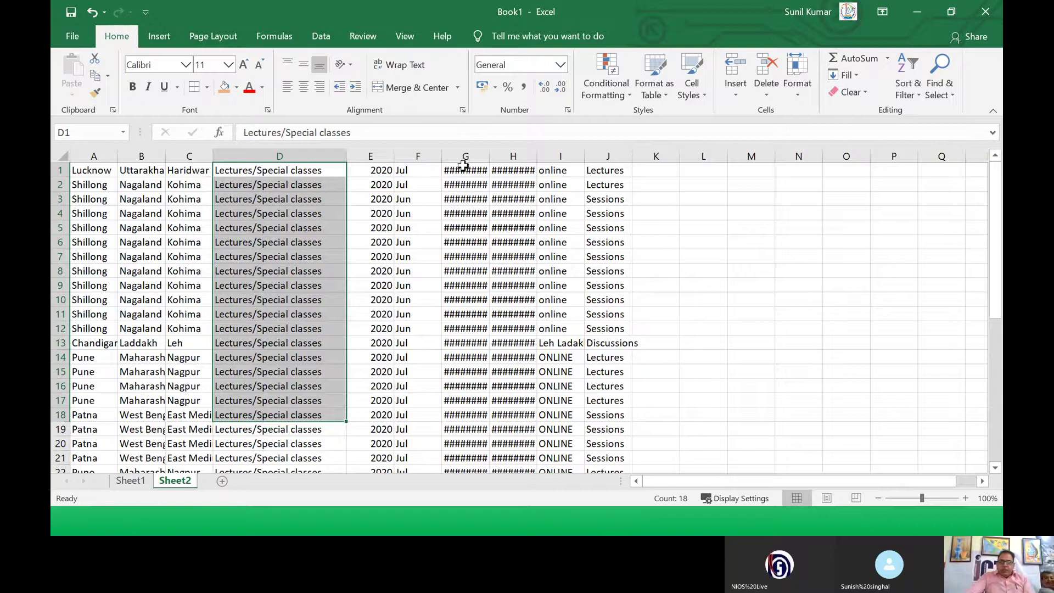
pyautogui.click(467, 173)
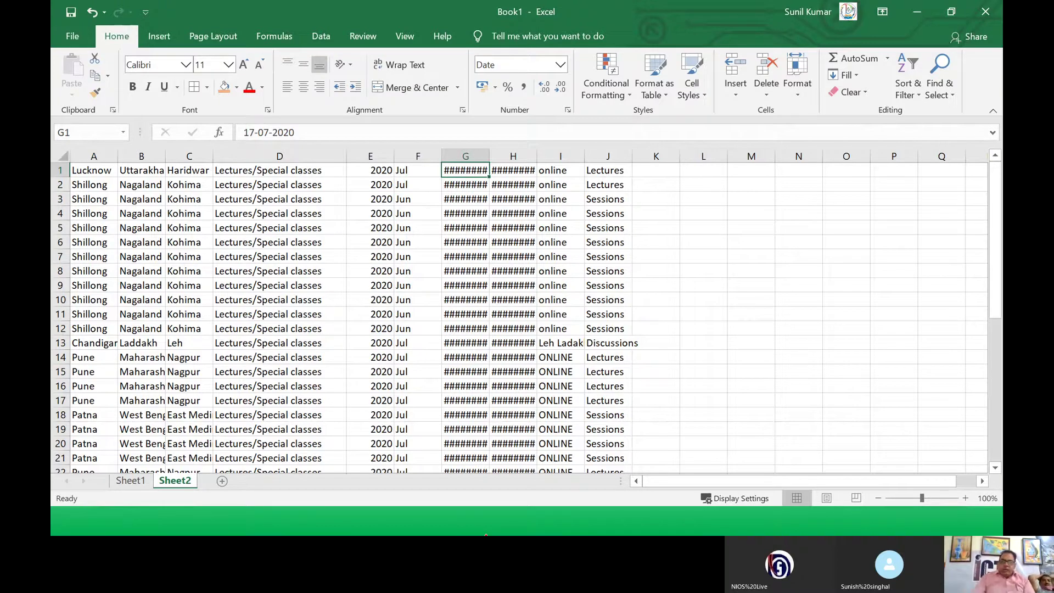
pyautogui.doubleClick(488, 155)
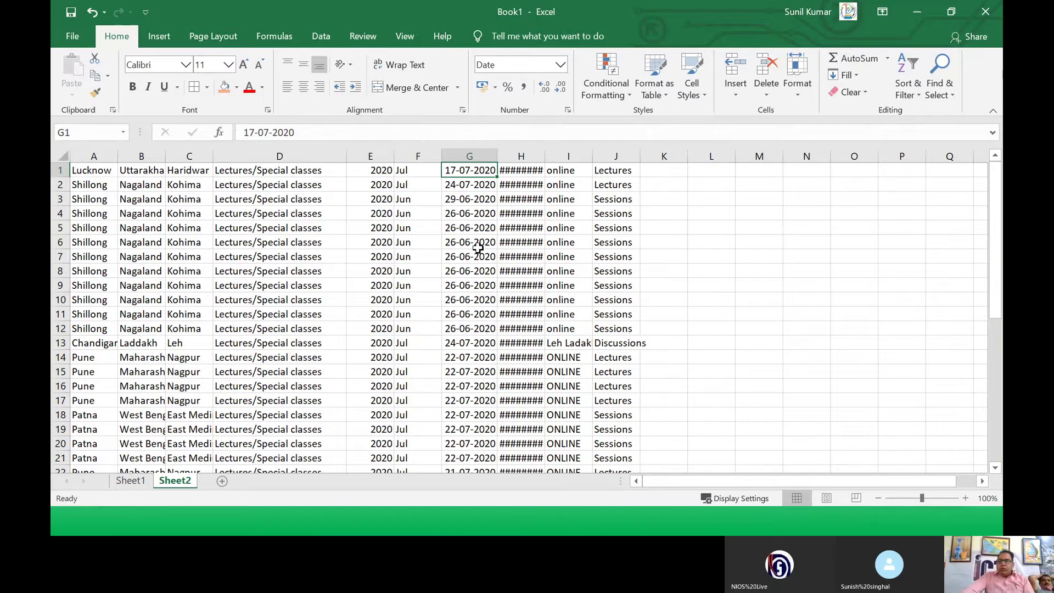
pyautogui.click(472, 286)
pyautogui.scroll(-5, 440, 305)
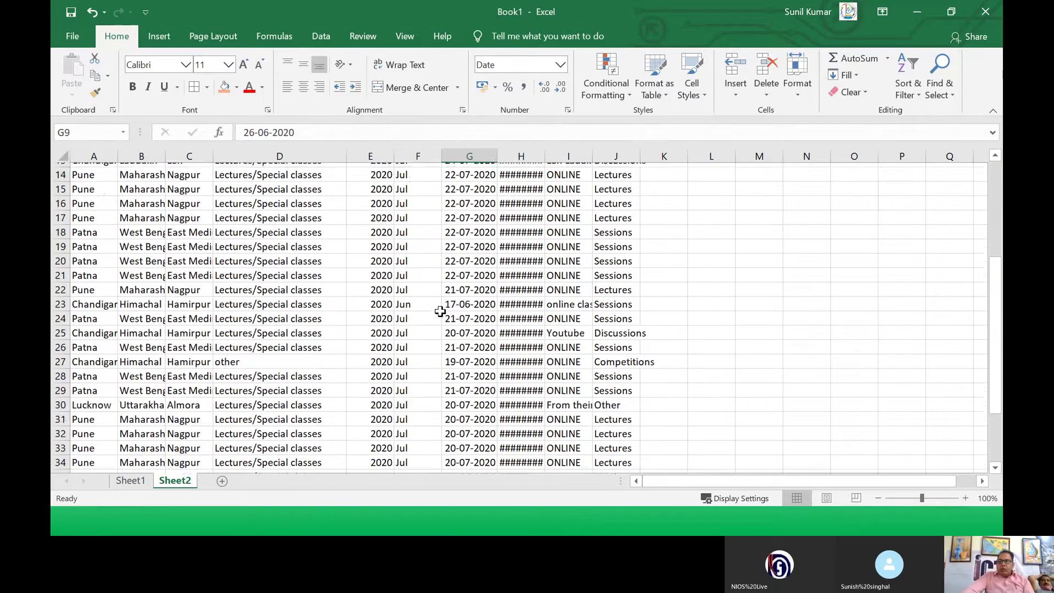
pyautogui.scroll(5, 441, 312)
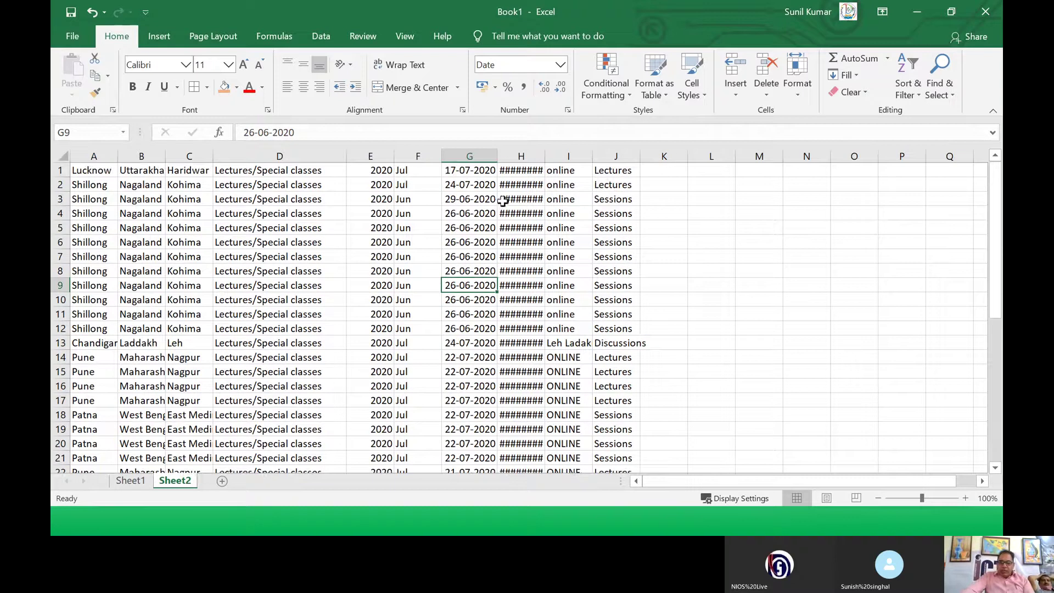
pyautogui.doubleClick(542, 158)
# Step: Autofit columns I and J so entries like 'online classes& youtube link' display fully
pyautogui.moveTo(600, 158); pyautogui.dragTo(601, 158)
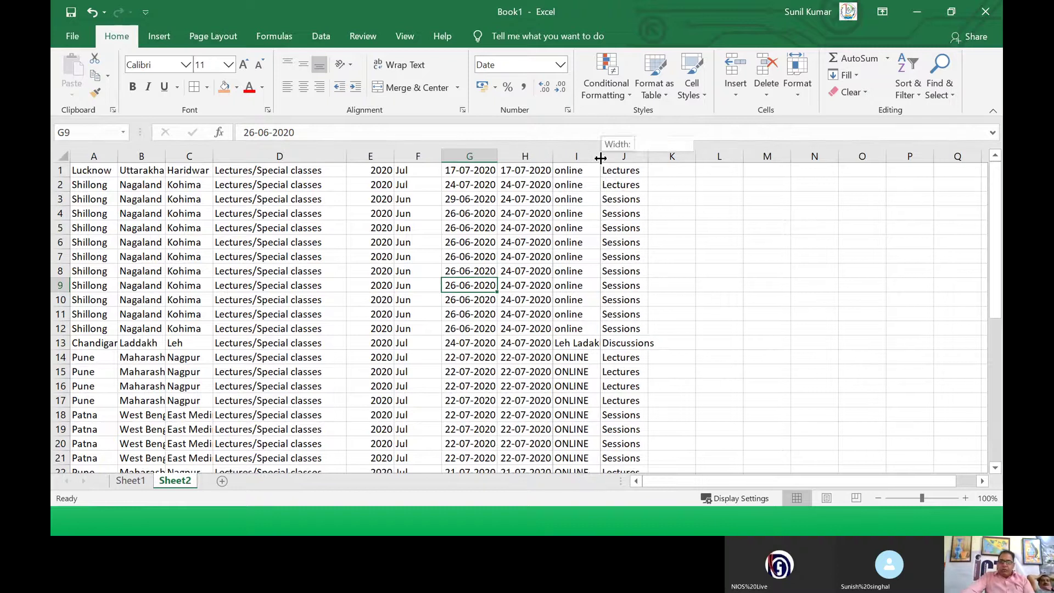
pyautogui.doubleClick(600, 158)
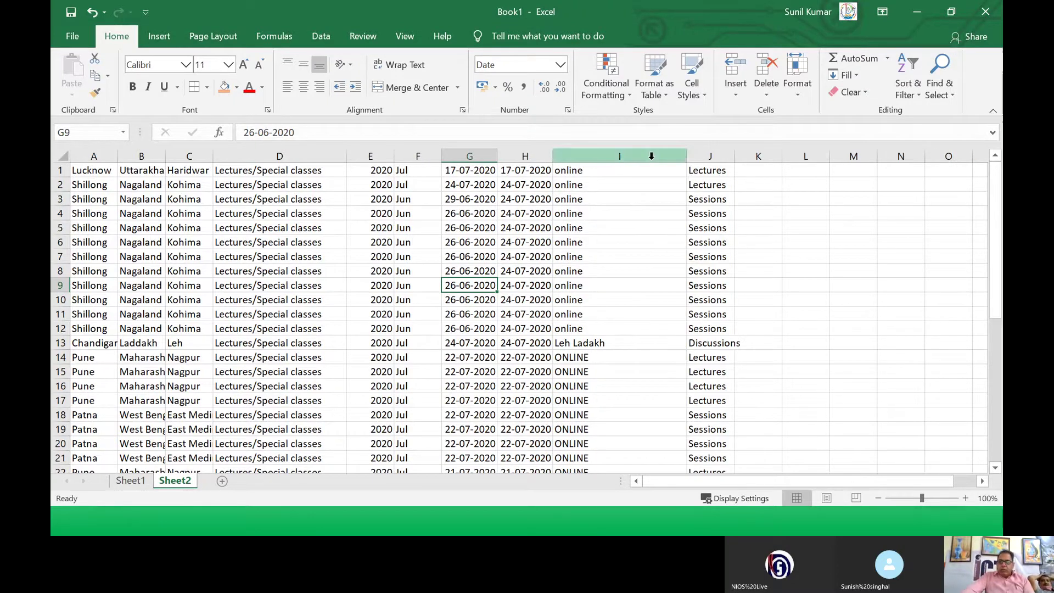
pyautogui.doubleClick(734, 158)
pyautogui.click(663, 208)
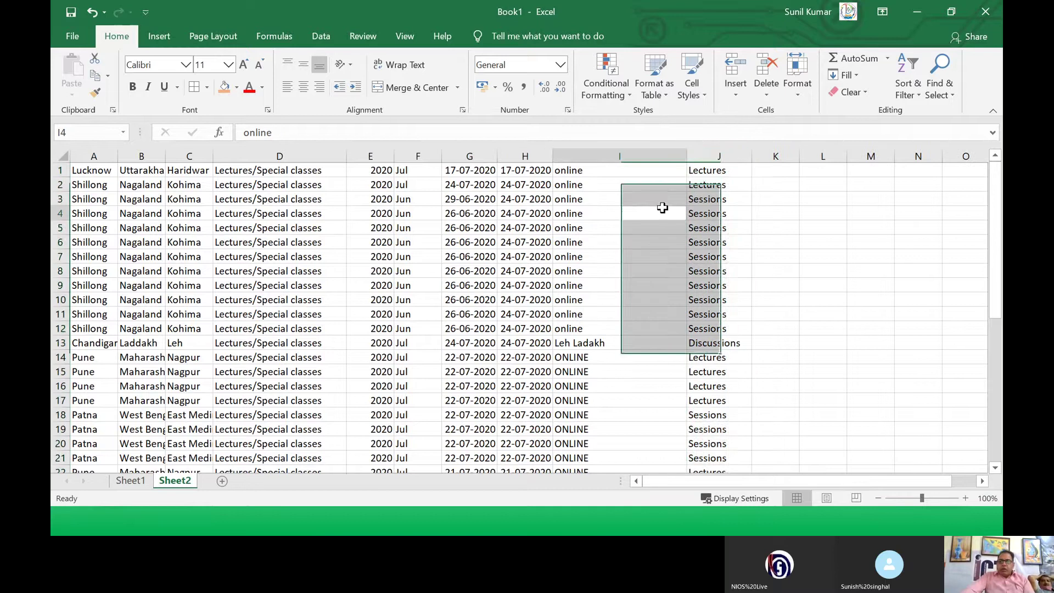
pyautogui.scroll(-10, 604, 207)
pyautogui.scroll(7, 560, 206)
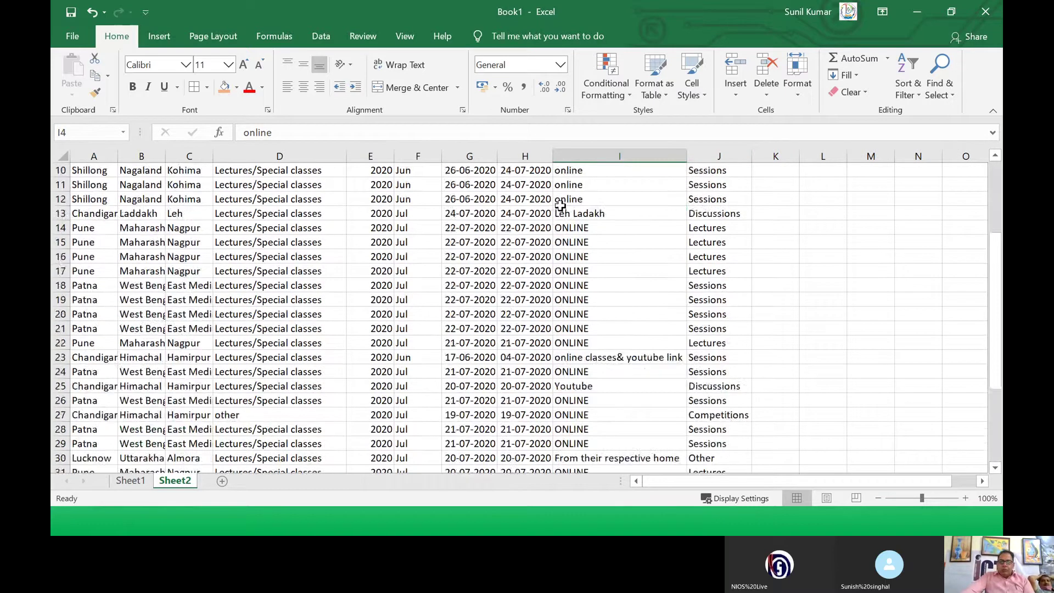
pyautogui.scroll(3, 560, 206)
pyautogui.scroll(-1, 605, 238)
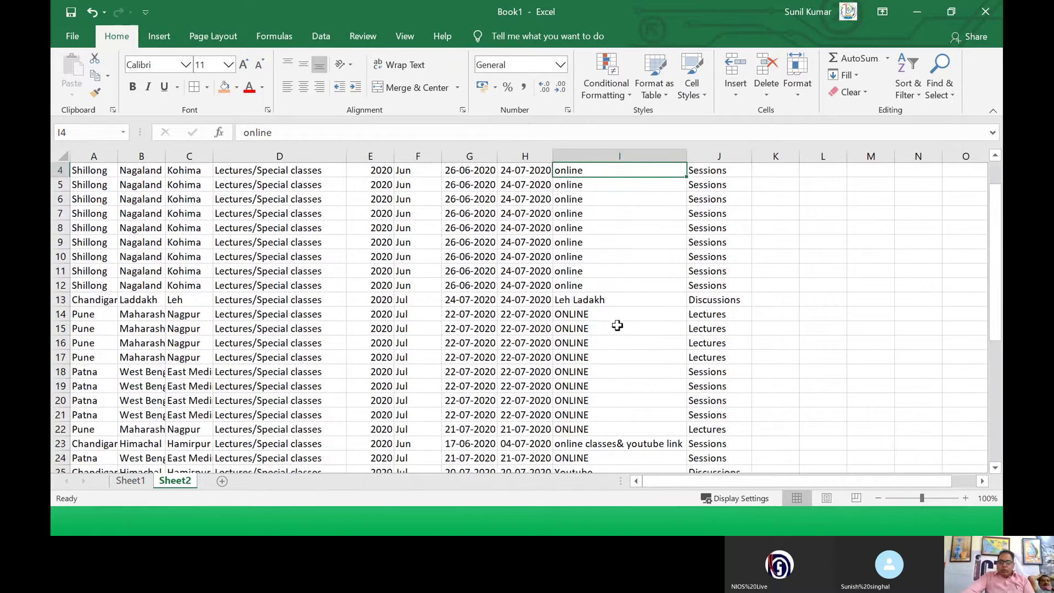
pyautogui.scroll(1, 610, 219)
pyautogui.moveTo(620, 171); pyautogui.dragTo(629, 225)
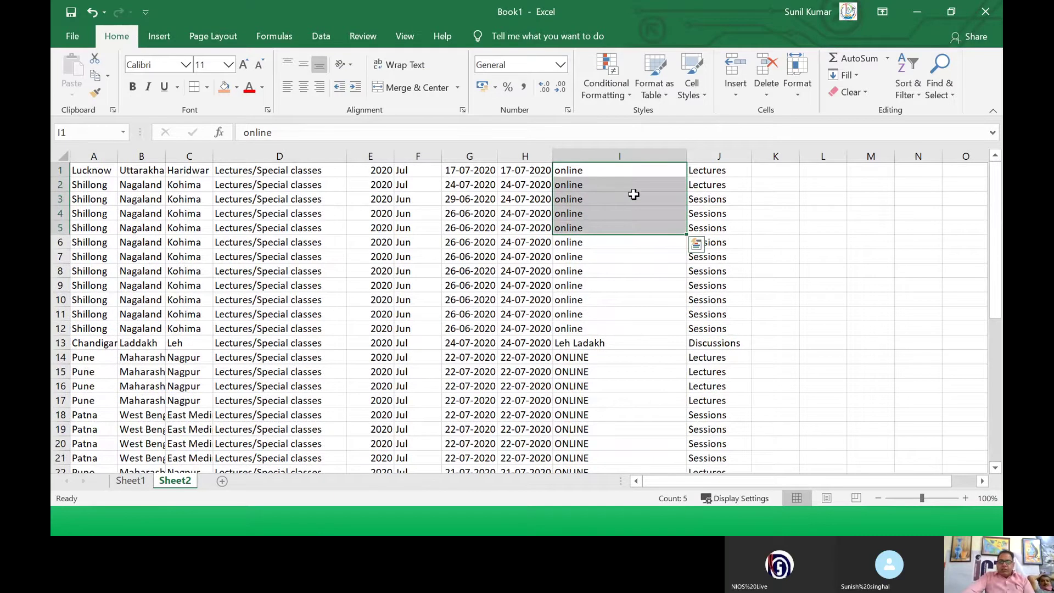
pyautogui.scroll(-3, 634, 195)
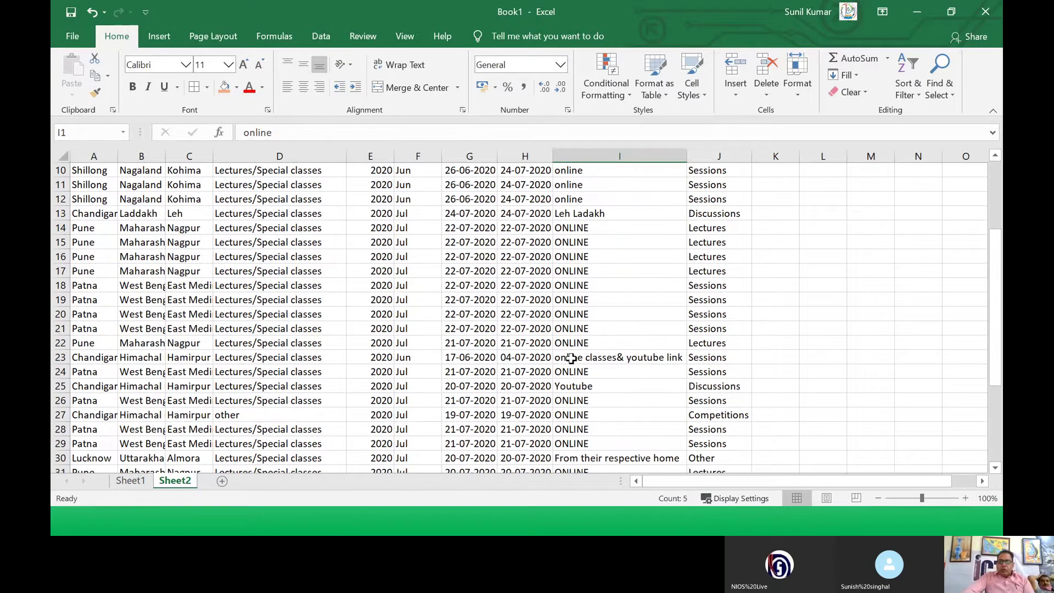
pyautogui.click(571, 358)
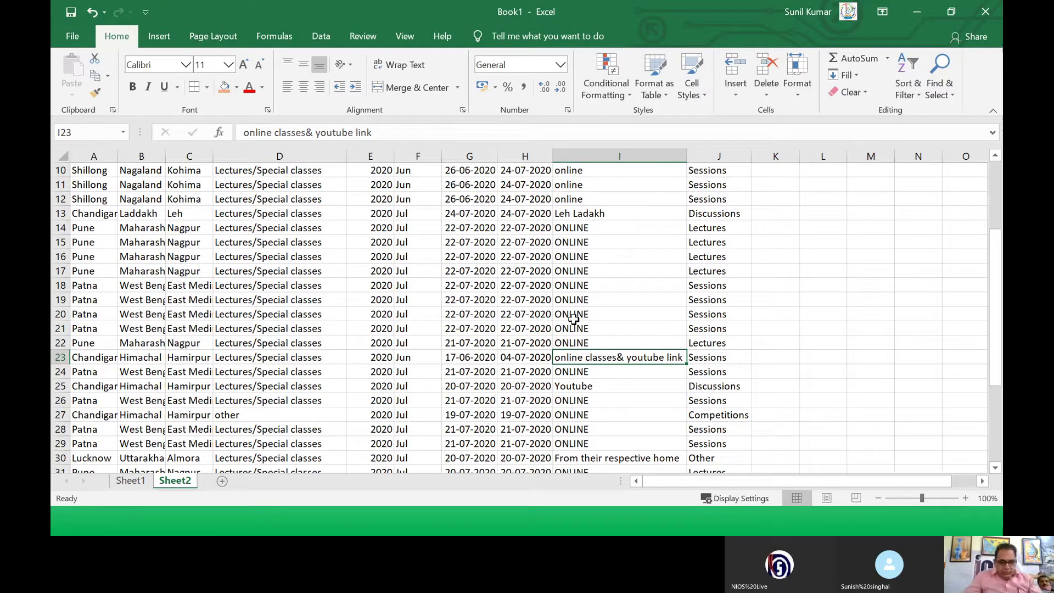
pyautogui.click(621, 272)
pyautogui.scroll(3, 618, 286)
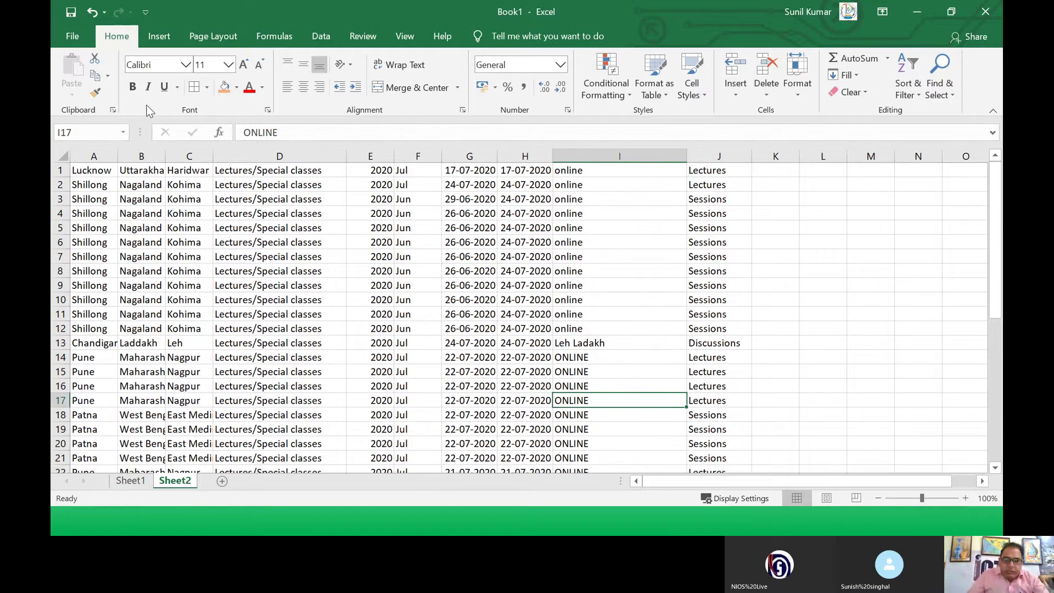
pyautogui.click(308, 370)
pyautogui.click(462, 259)
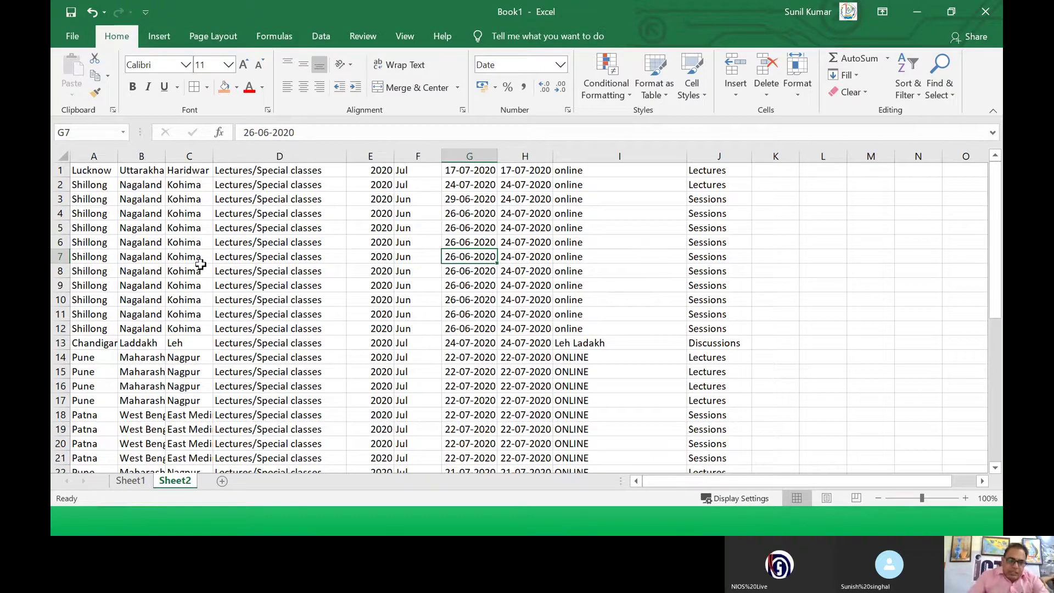
pyautogui.click(77, 170)
pyautogui.click(57, 169)
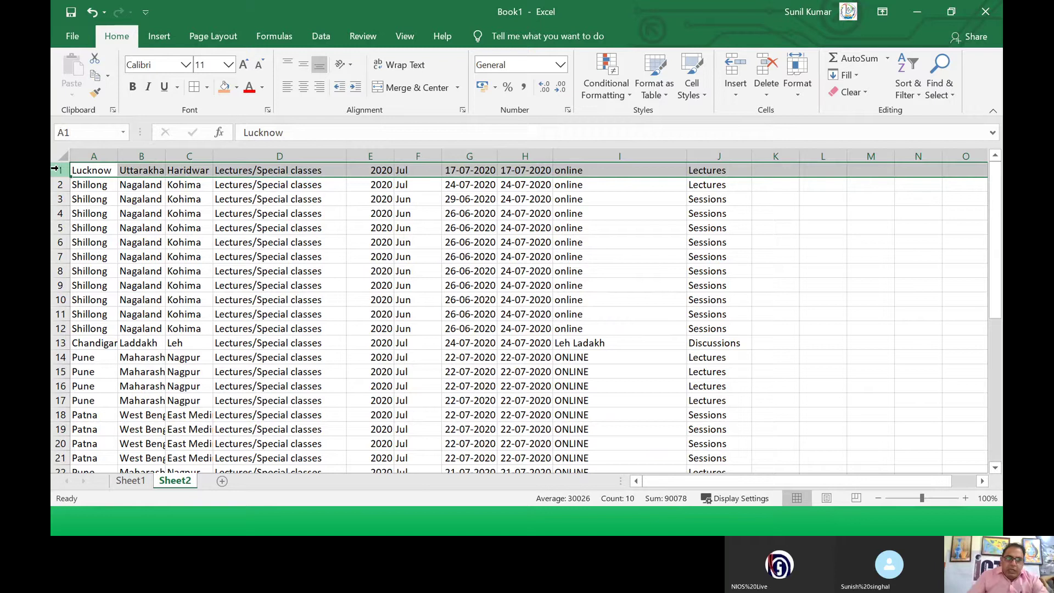
# Step: Insert a blank top row and enter headers REGION, STATE and DISTT in A1:C1
pyautogui.rightClick(61, 167)
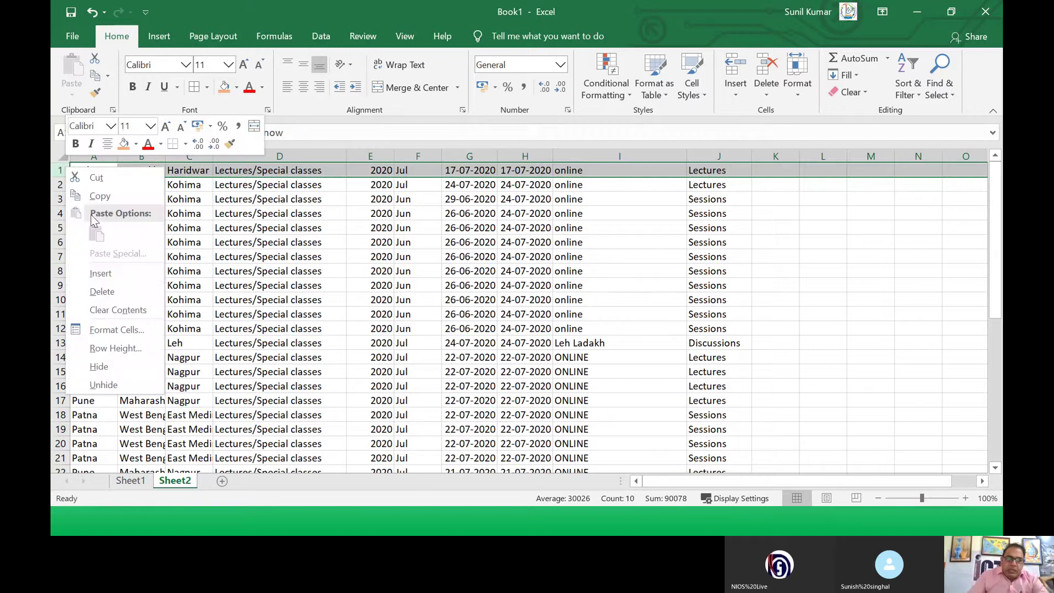
pyautogui.click(95, 273)
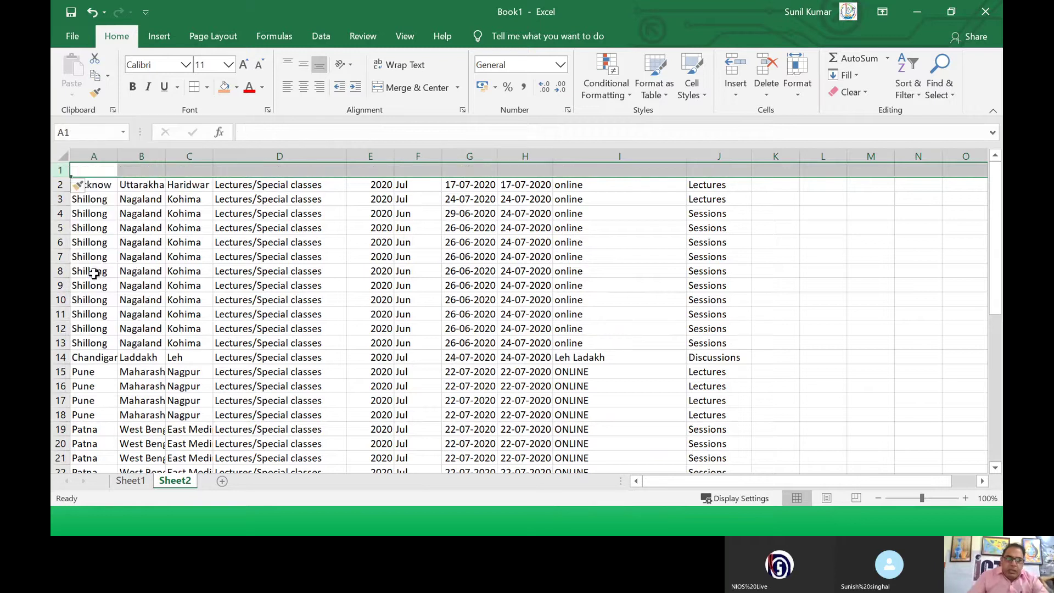
pyautogui.click(94, 170)
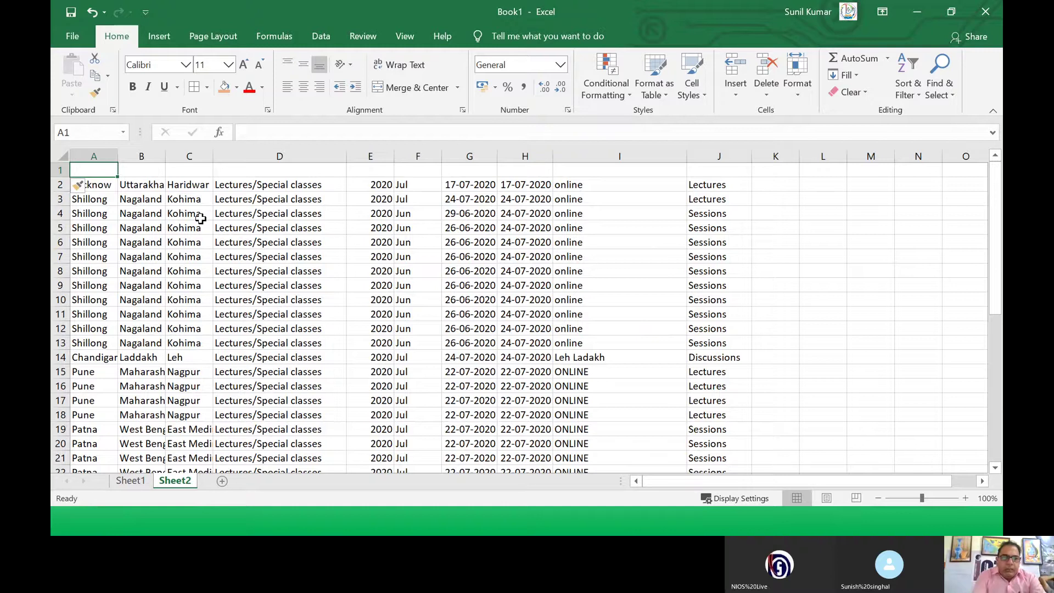
pyautogui.write('rEG')
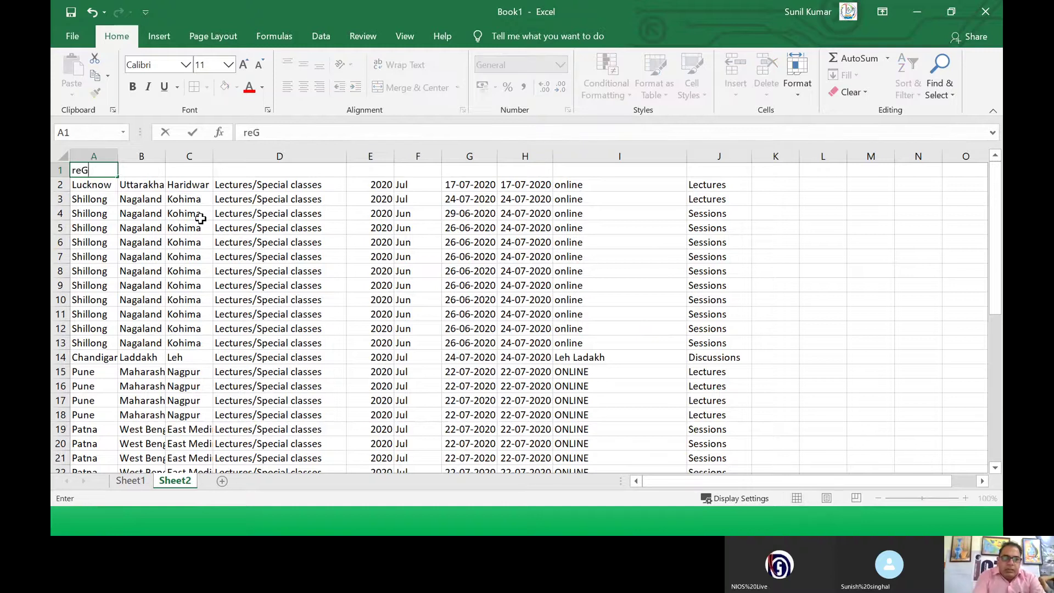
pyautogui.press('BackSpace')
pyautogui.press('BackSpace')
pyautogui.press('BackSpace')
pyautogui.write('REGION')
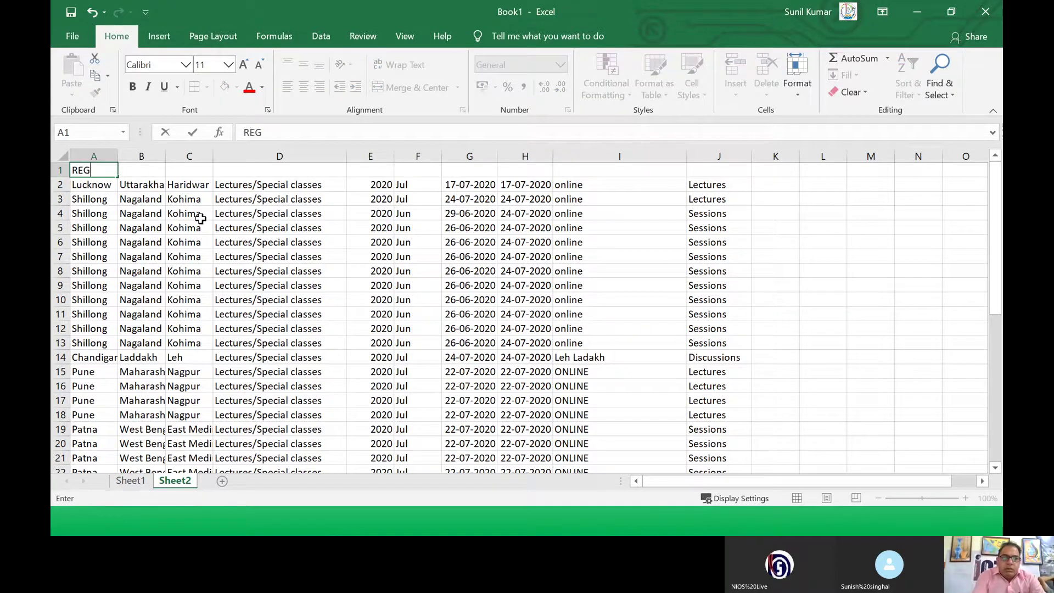
pyautogui.press('Tab')
pyautogui.write('STATE')
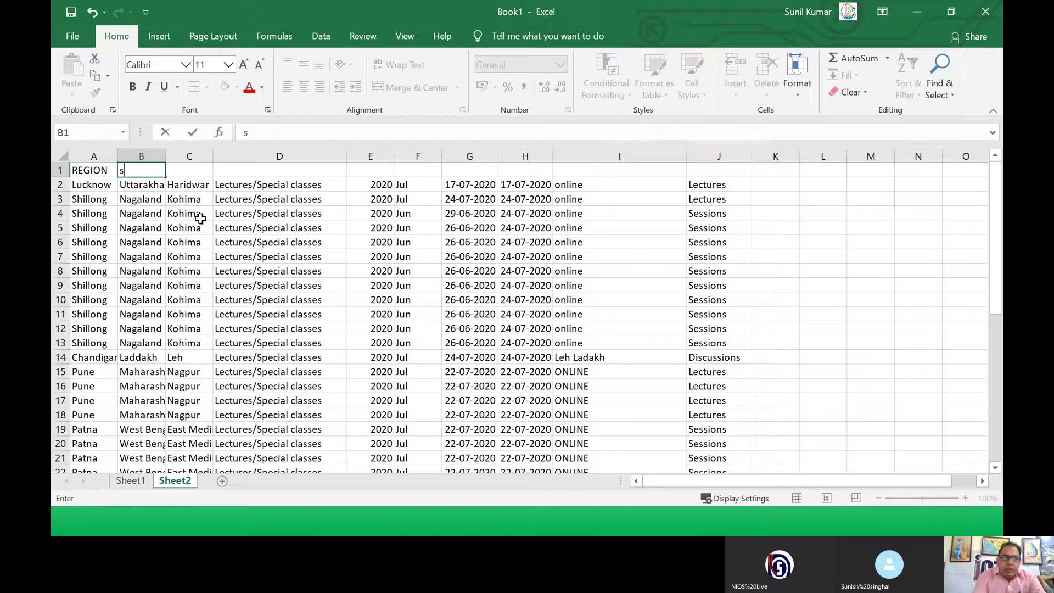
pyautogui.press('Tab')
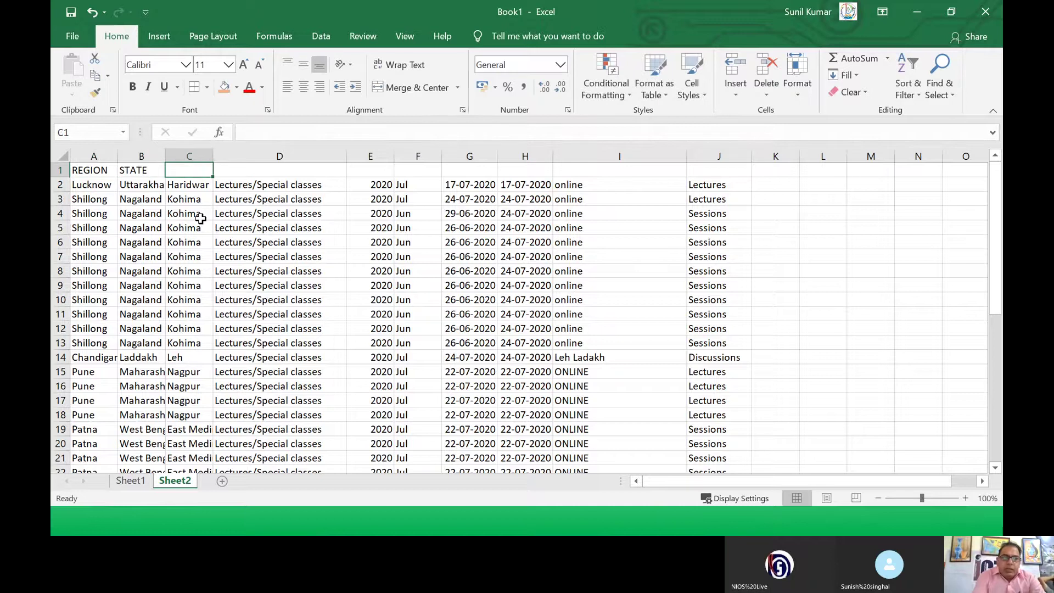
pyautogui.write('dISTT')
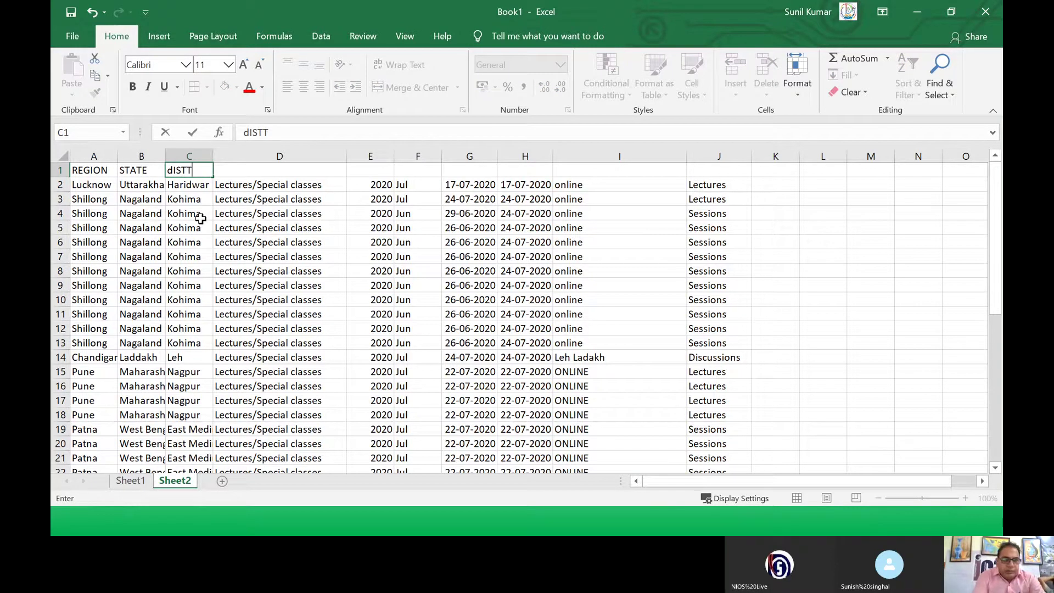
pyautogui.press('BackSpace')
pyautogui.press('BackSpace')
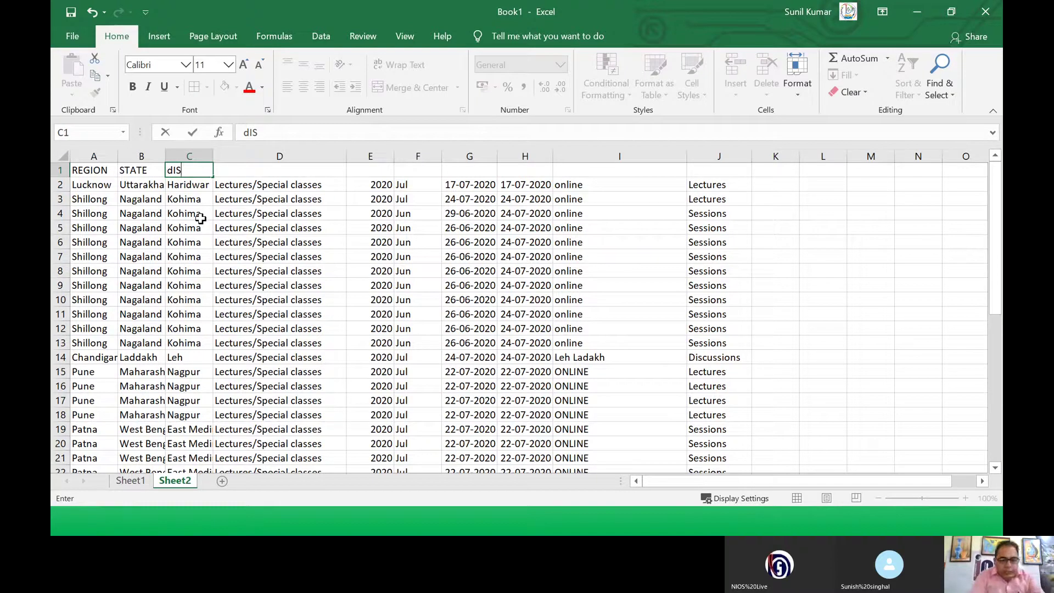
pyautogui.press('BackSpace')
pyautogui.press('BackSpace')
pyautogui.press('BackSpace')
pyautogui.write('DISTT')
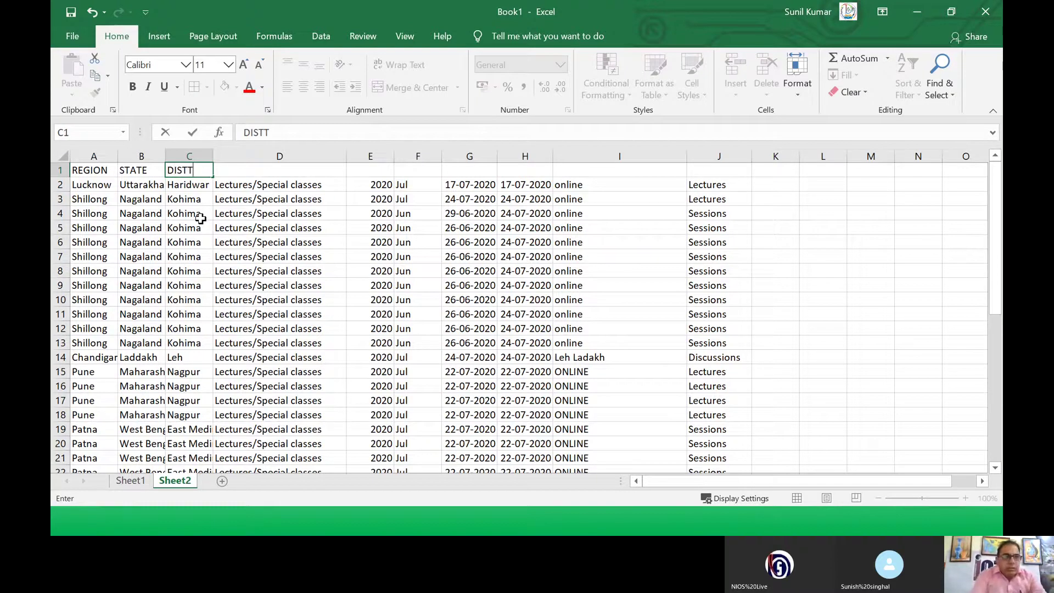
pyautogui.press('Tab')
# Step: Add headers ACTIVITY, YEAR, MONTH, DATE FROM, DATE TO, TYPE OF ACTIVITY and TYPE in D1:J1
pyautogui.write('ACTIVITY')
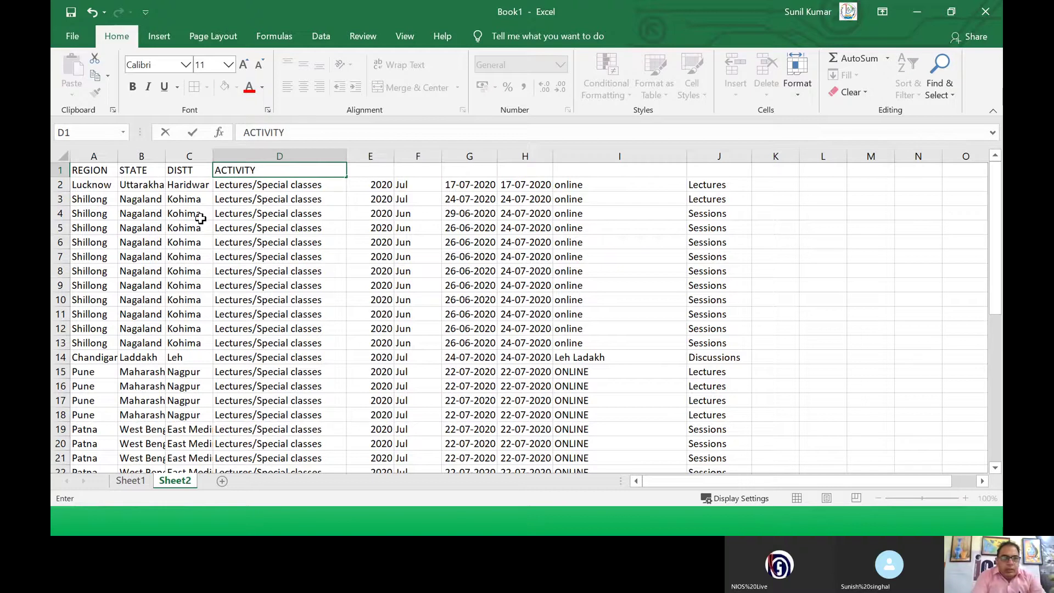
pyautogui.press('Tab')
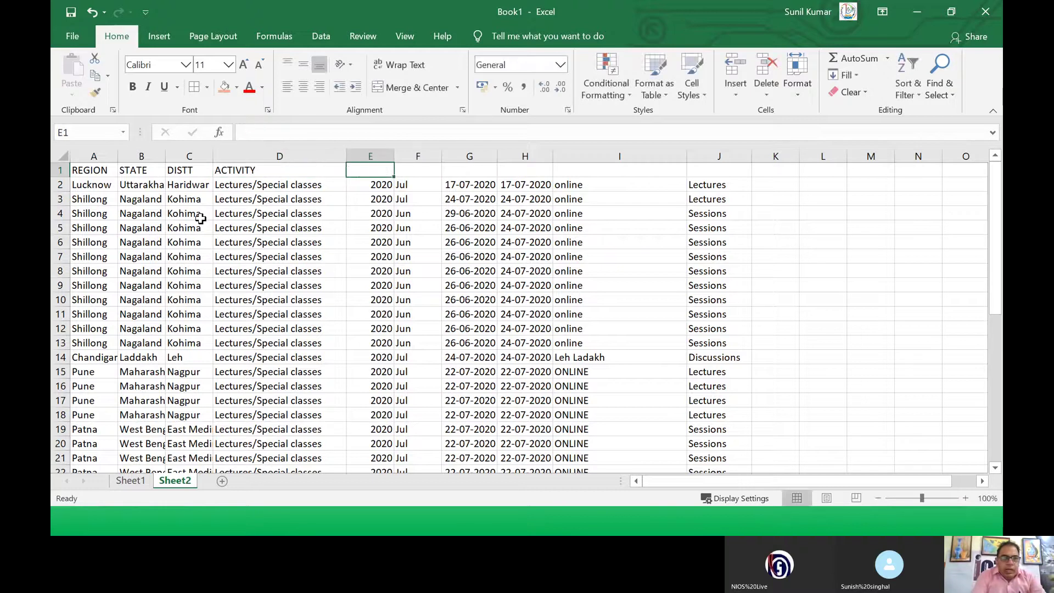
pyautogui.write('YEAR')
pyautogui.press('Tab')
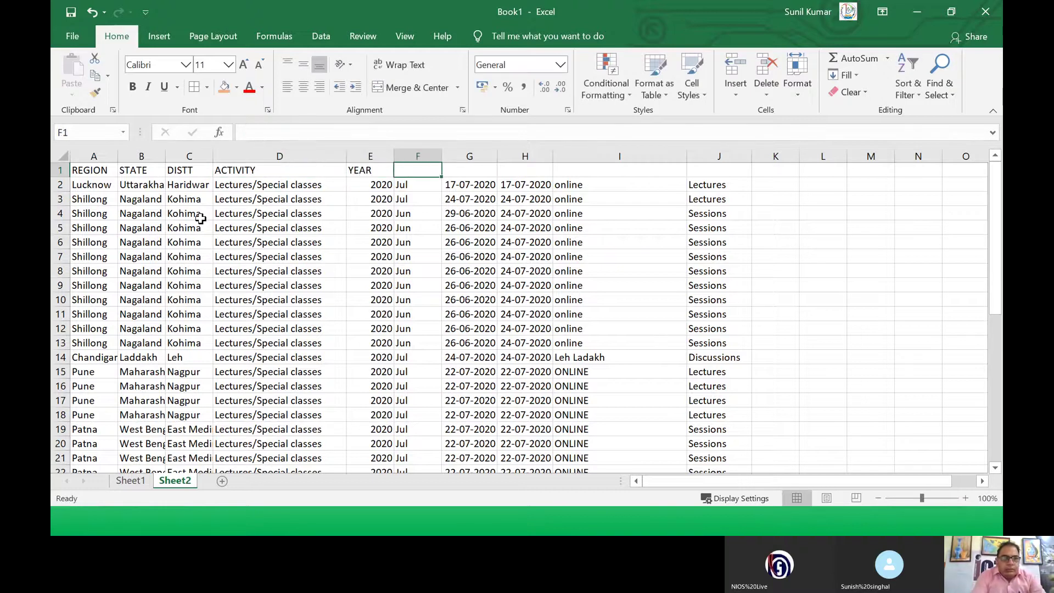
pyautogui.write('MONTH')
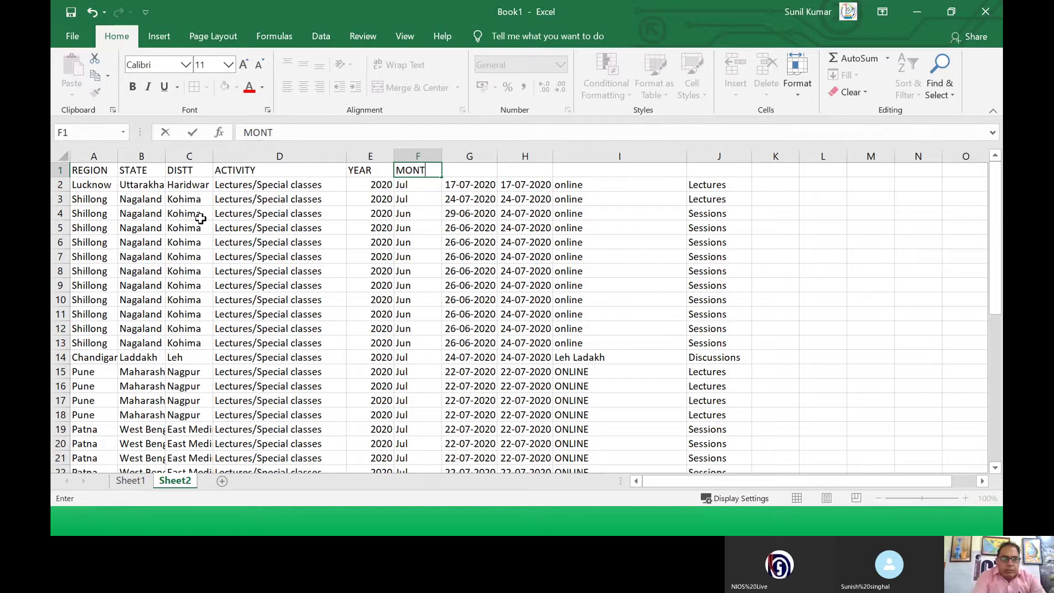
pyautogui.press('Tab')
pyautogui.write('DATE')
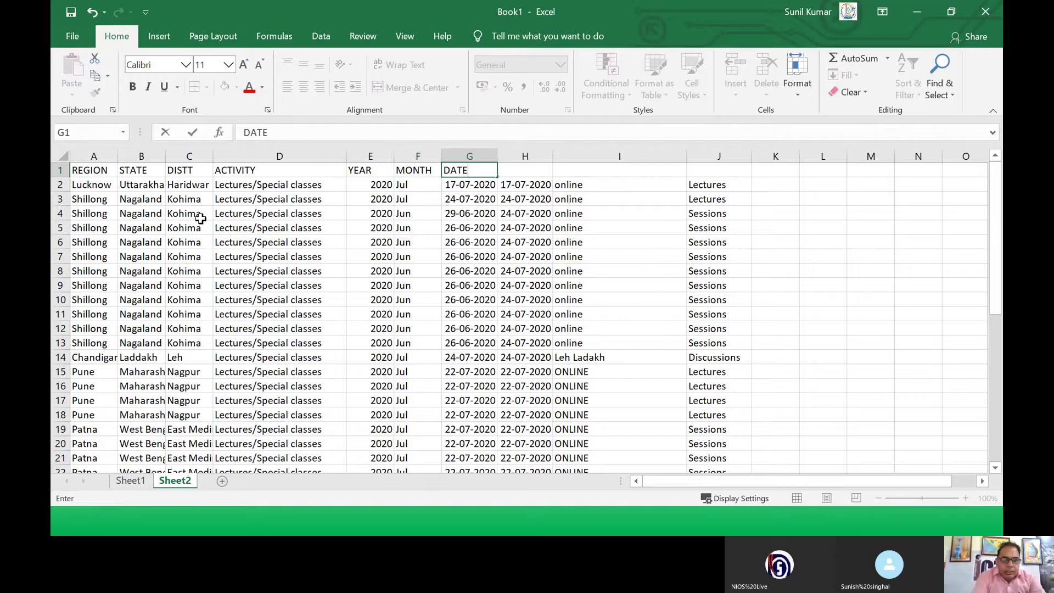
pyautogui.write(' FROM')
pyautogui.press('Tab')
pyautogui.write('DA')
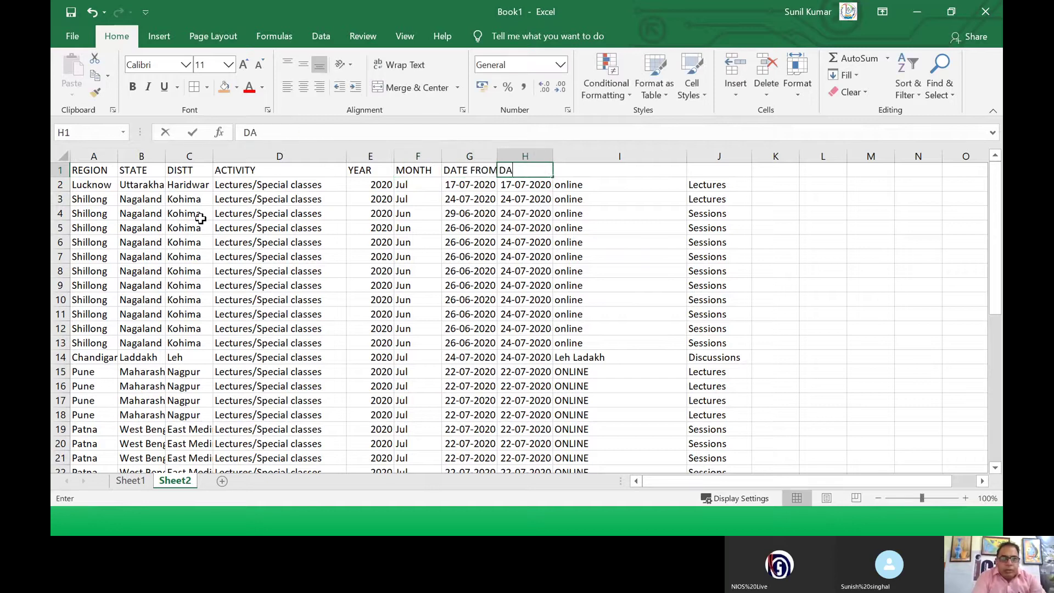
pyautogui.write('TE TO')
pyautogui.press('Tab')
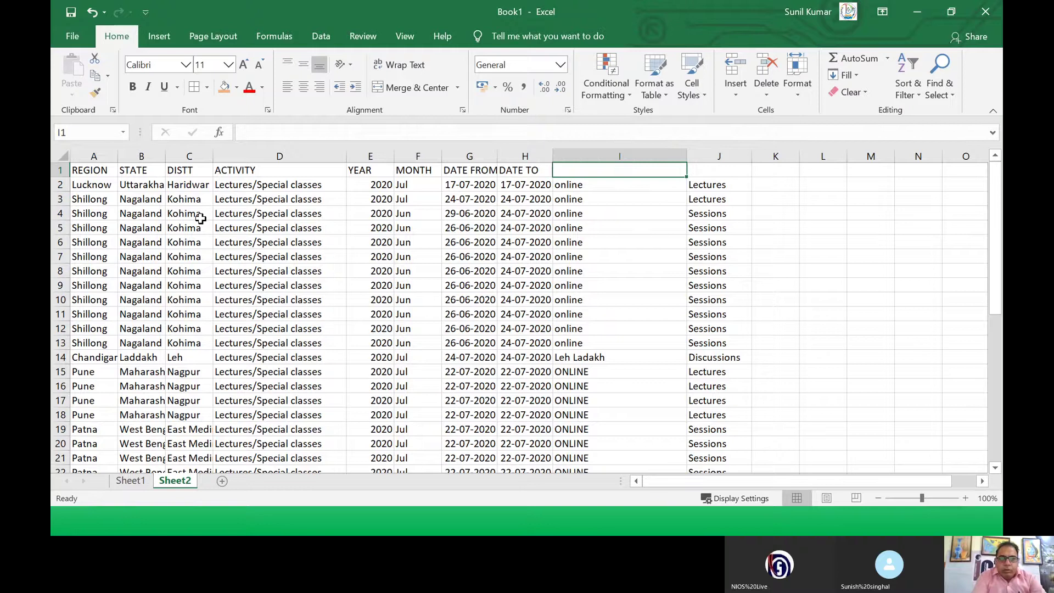
pyautogui.write('TYPE OF')
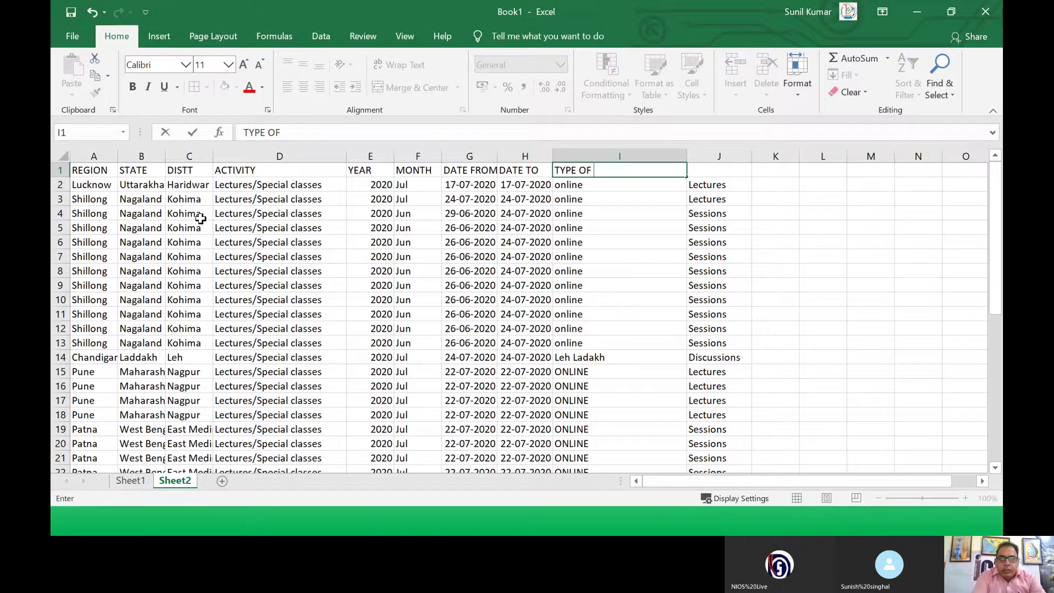
pyautogui.write(' ACTIVITY')
pyautogui.press('Tab')
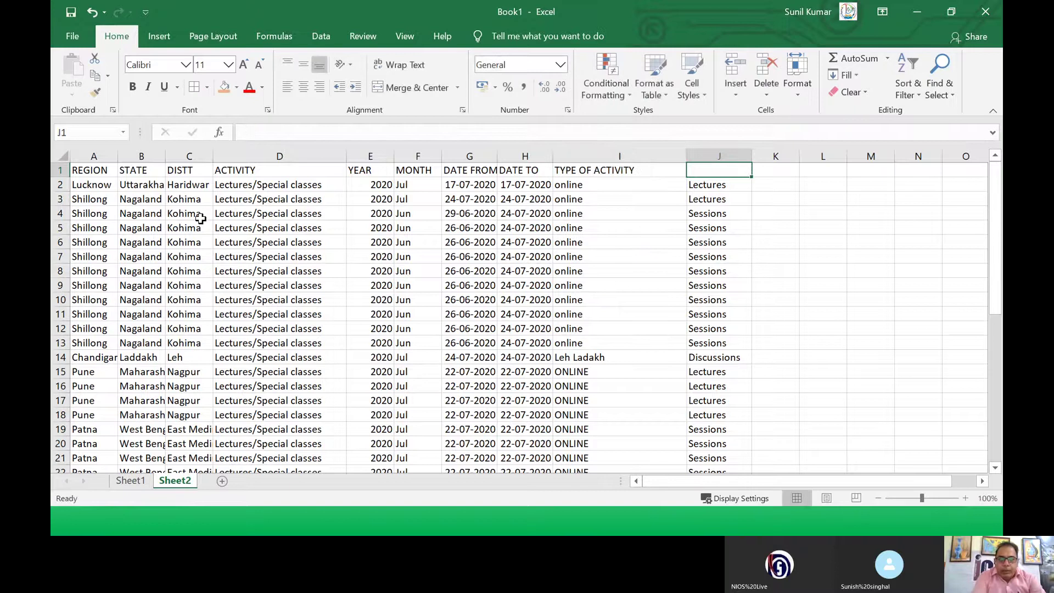
pyautogui.write('TYPE')
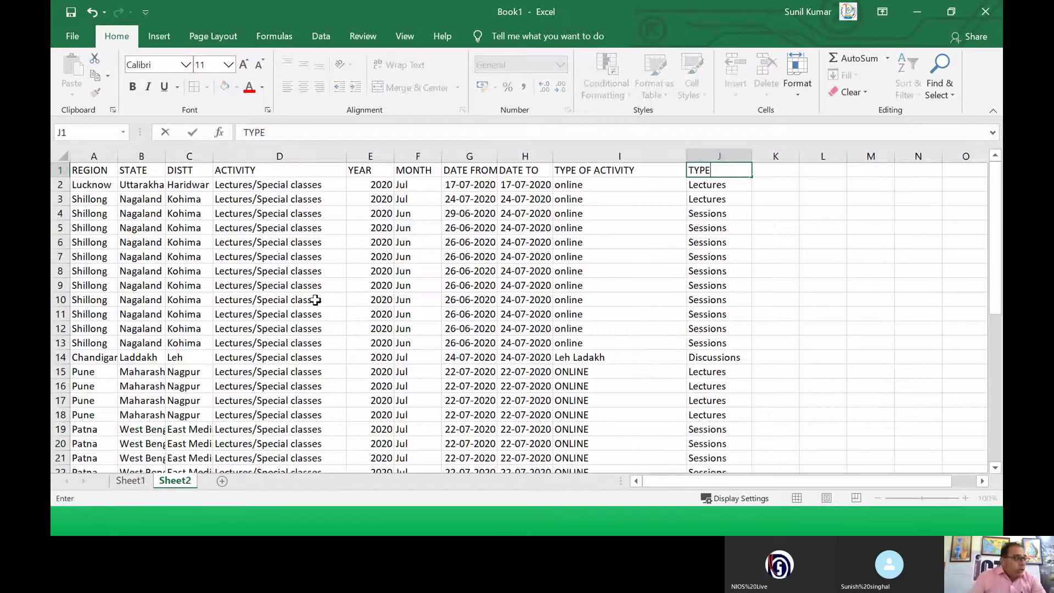
# Step: Finish the TYPE header, select the table from A1, and insert a 3-D Clustered Column chart
pyautogui.click(198, 258)
pyautogui.moveTo(98, 171); pyautogui.dragTo(696, 460)
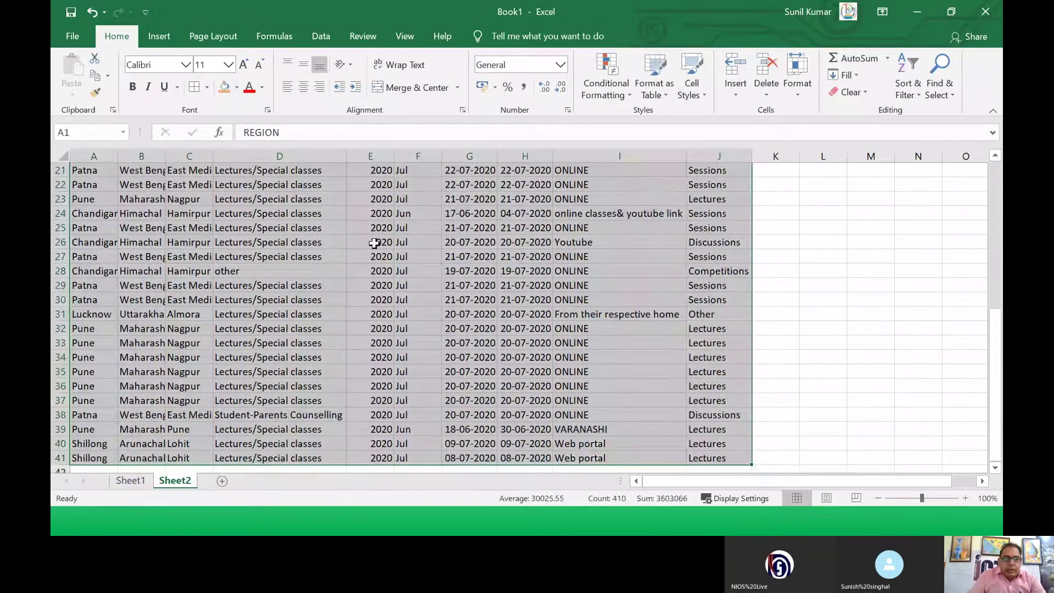
pyautogui.click(157, 40)
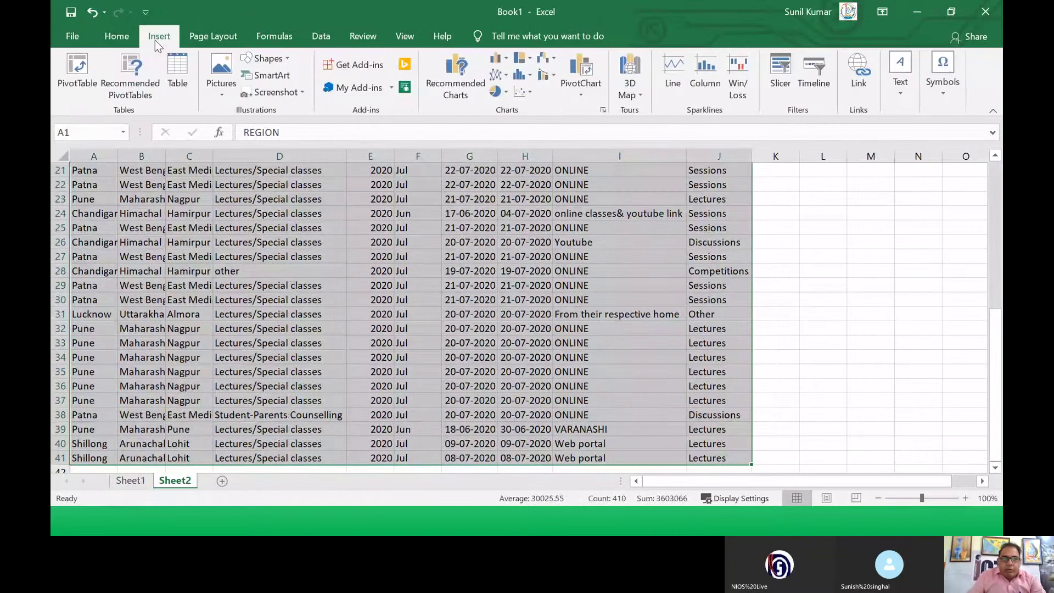
pyautogui.click(506, 62)
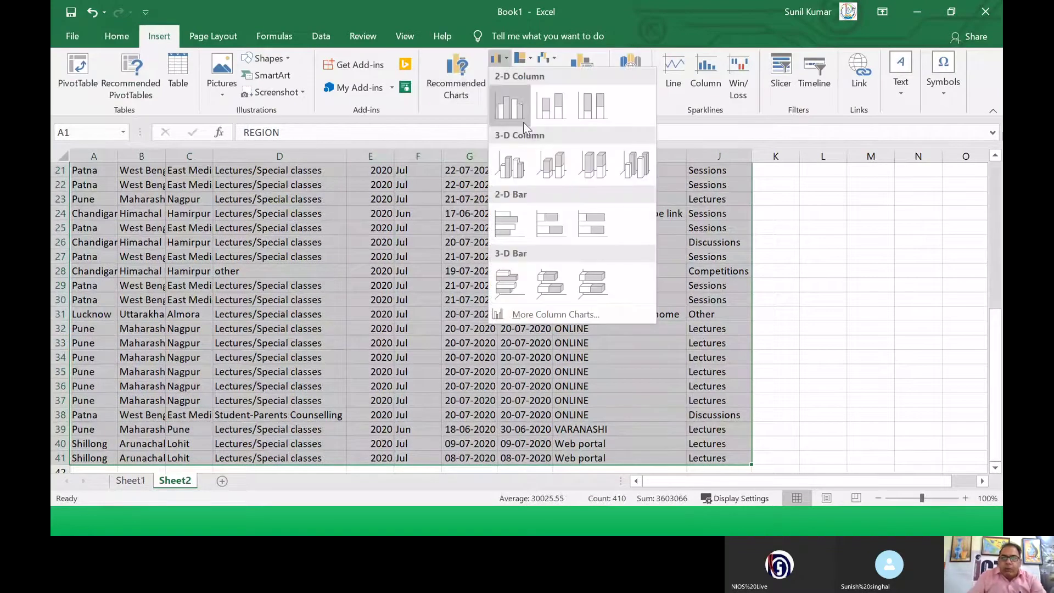
pyautogui.click(519, 173)
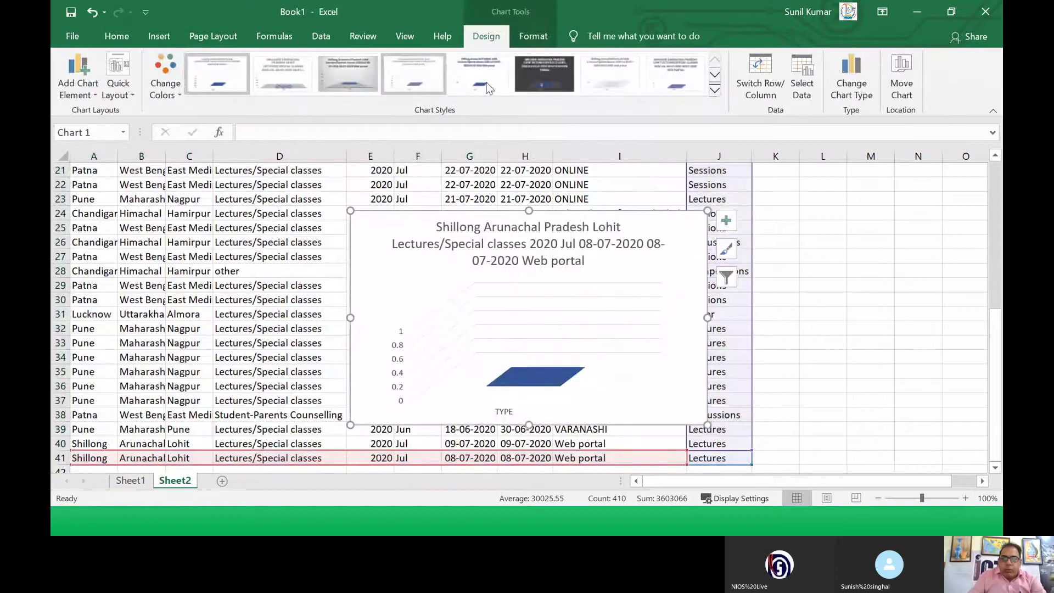
# Step: Apply the blue style from the Chart Styles gallery and select the chart floor
pyautogui.click(715, 89)
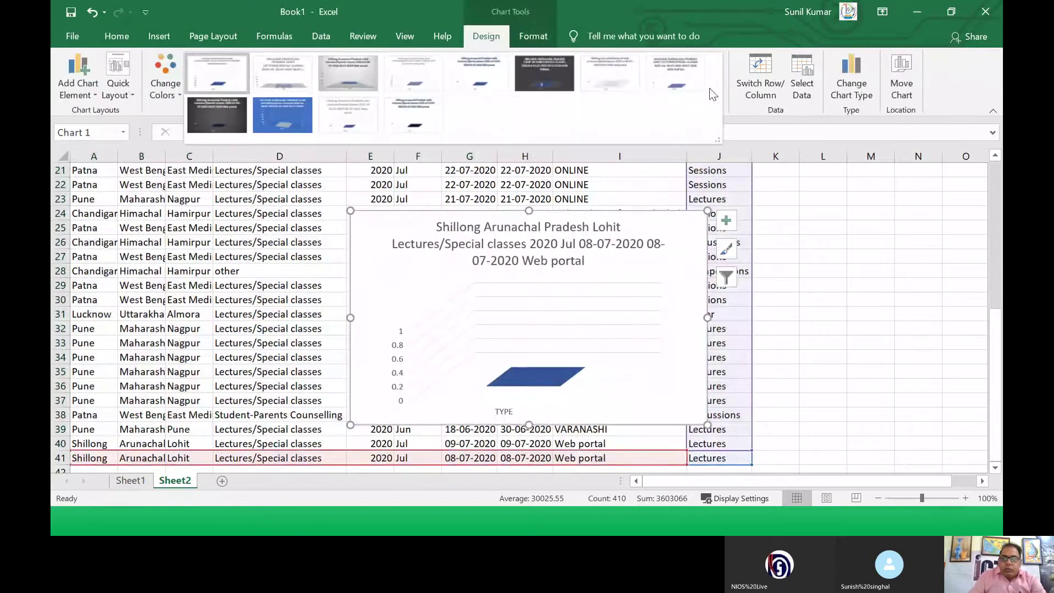
pyautogui.click(284, 105)
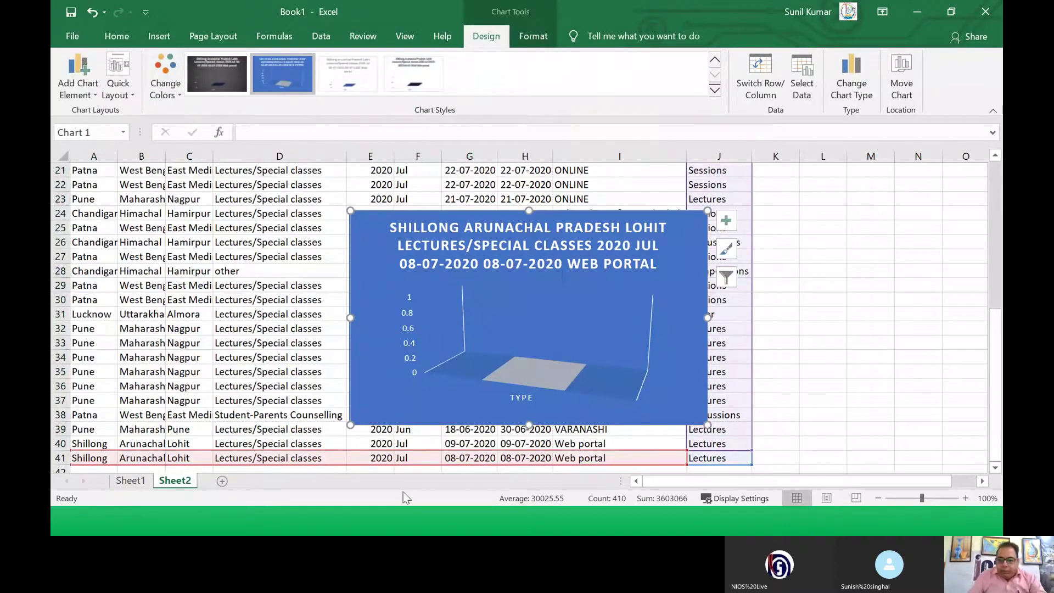
pyautogui.click(489, 363)
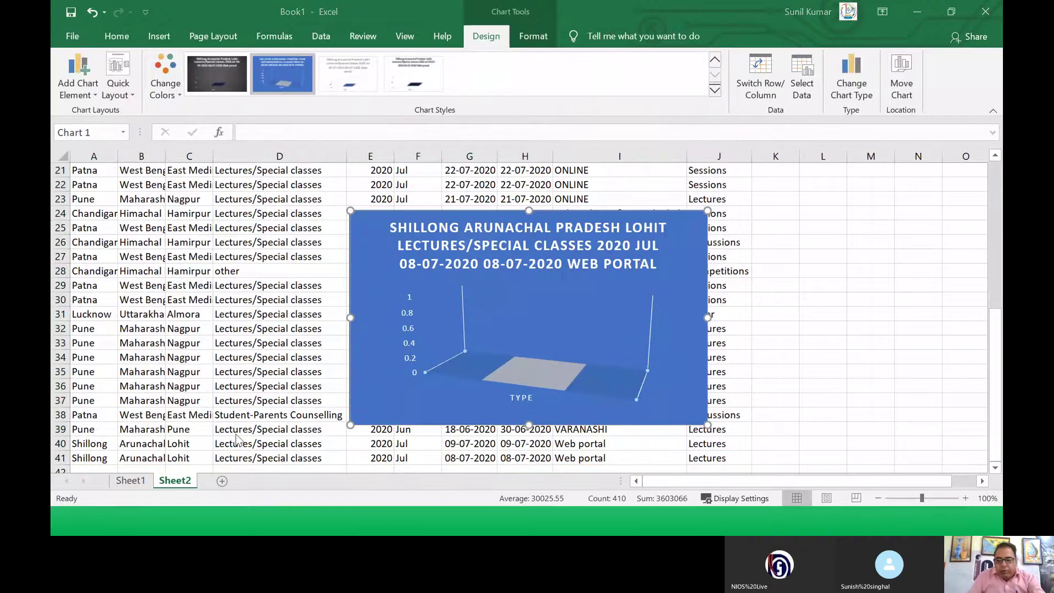
pyautogui.hotkey('alt', 'Tab')
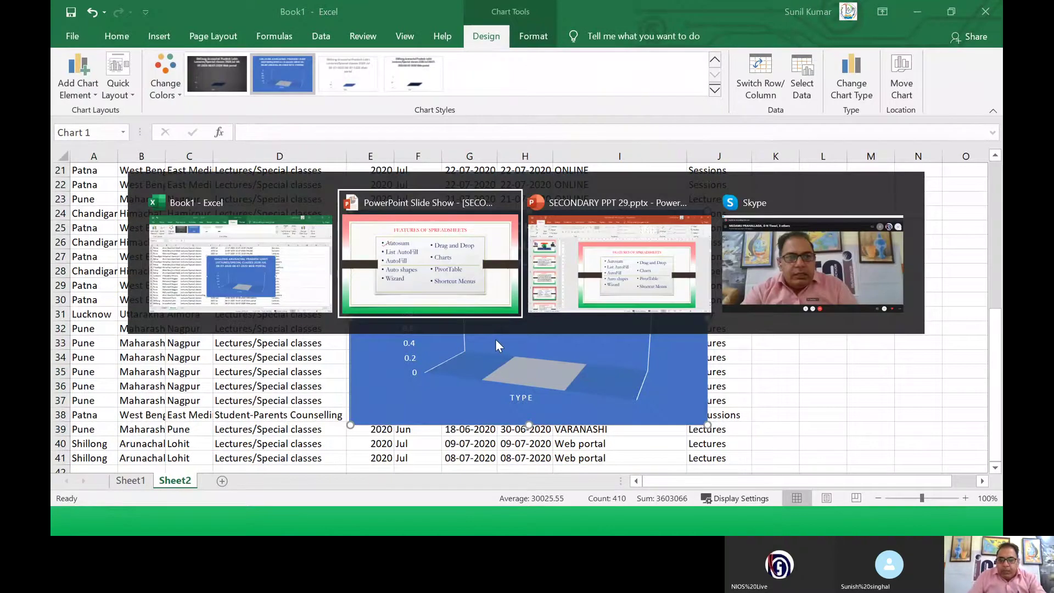
# Step: On the FEATURES OF MS EXCEL slide, draw red ink circles around the 2007/2010 and 2013/2016 labels
pyautogui.press('Right')
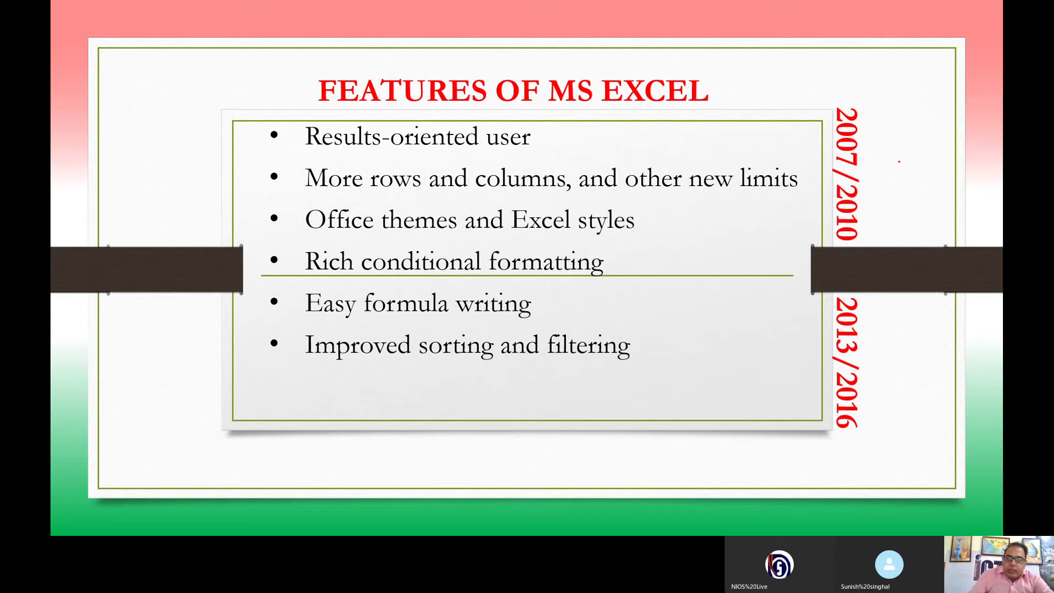
pyautogui.moveTo(807, 99)
pyautogui.mouseDown()
pyautogui.moveTo(863, 109)
pyautogui.moveTo(860, 248)
pyautogui.moveTo(806, 213)
pyautogui.moveTo(822, 90)
pyautogui.mouseUp()
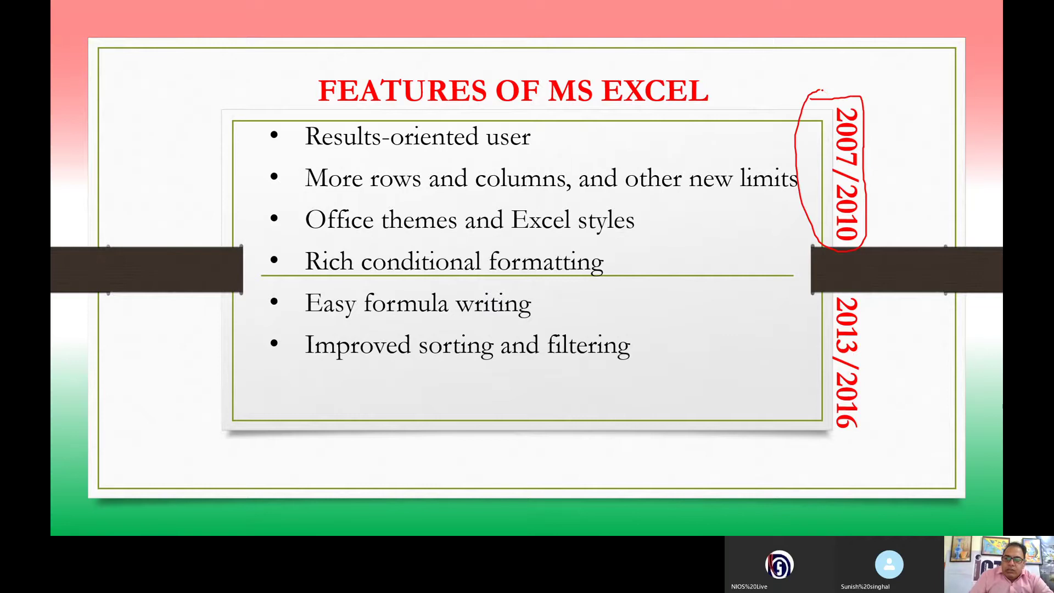
pyautogui.moveTo(862, 284)
pyautogui.mouseDown()
pyautogui.moveTo(818, 357)
pyautogui.moveTo(867, 453)
pyautogui.moveTo(863, 283)
pyautogui.mouseUp()
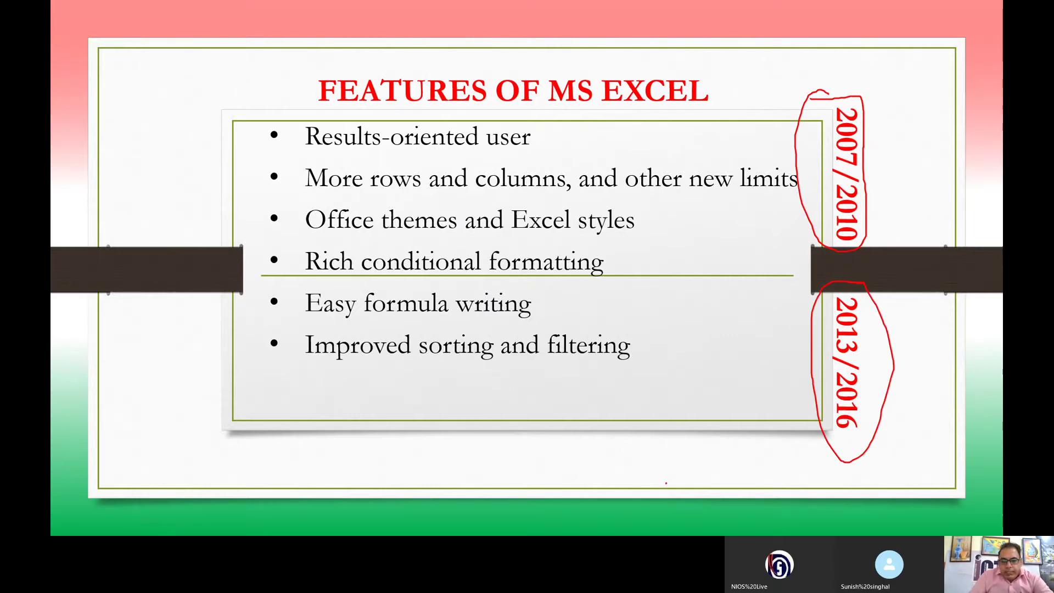
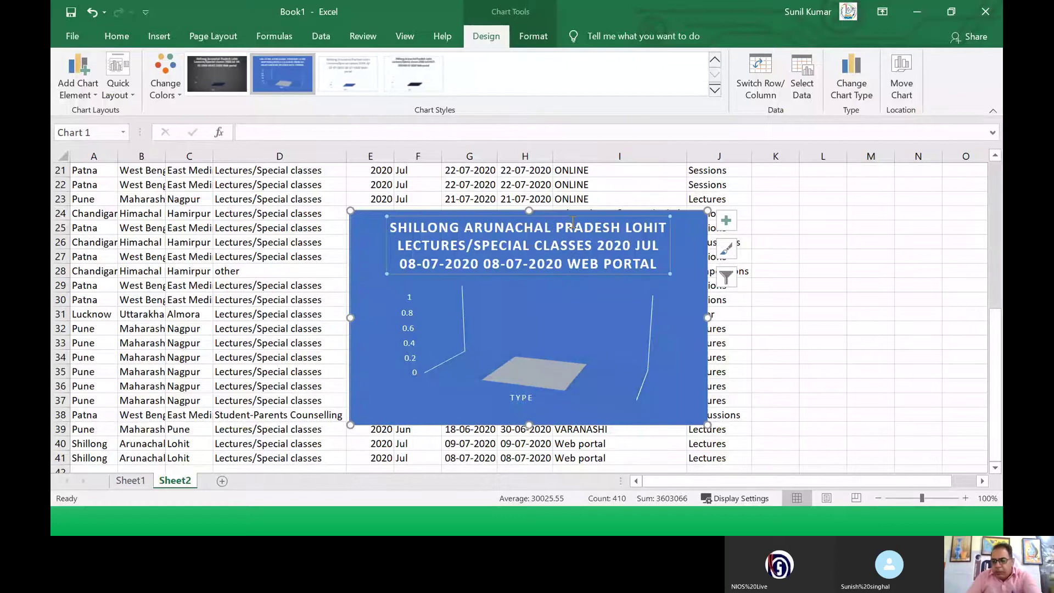
# Step: Delete the chart title, then the 3-D Clustered Column chart, from Sheet2
pyautogui.press('Delete')
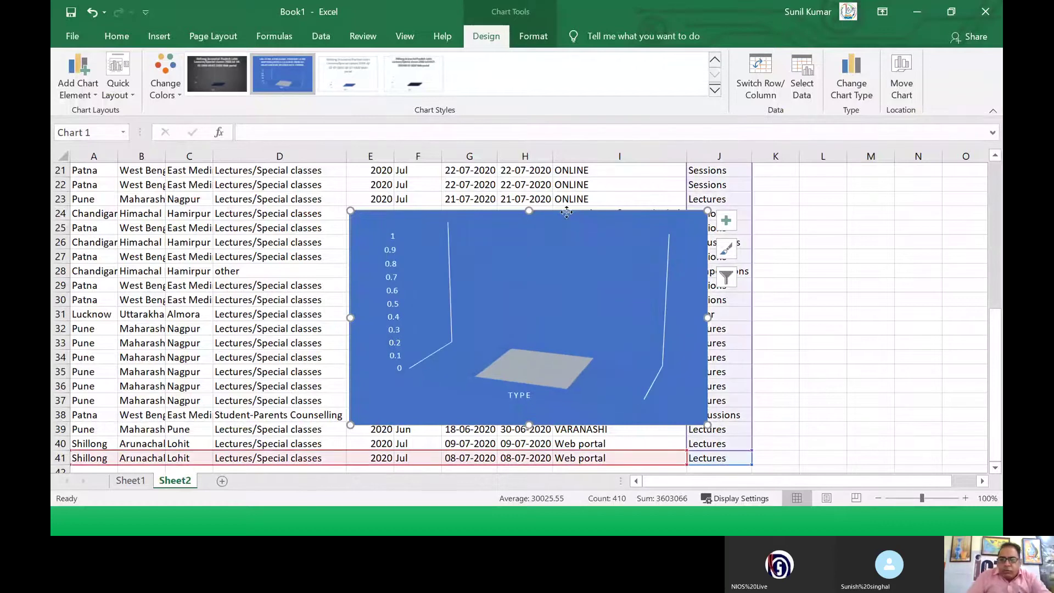
pyautogui.press('Delete')
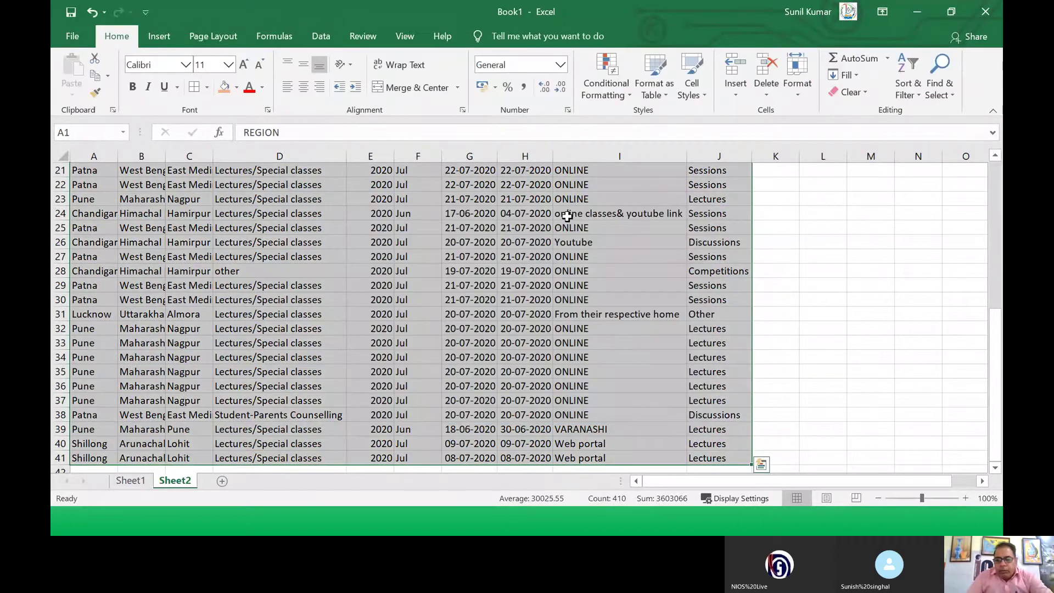
# Step: Format A1:J41 as a headed table in a medium blue banded style
pyautogui.scroll(2, 567, 216)
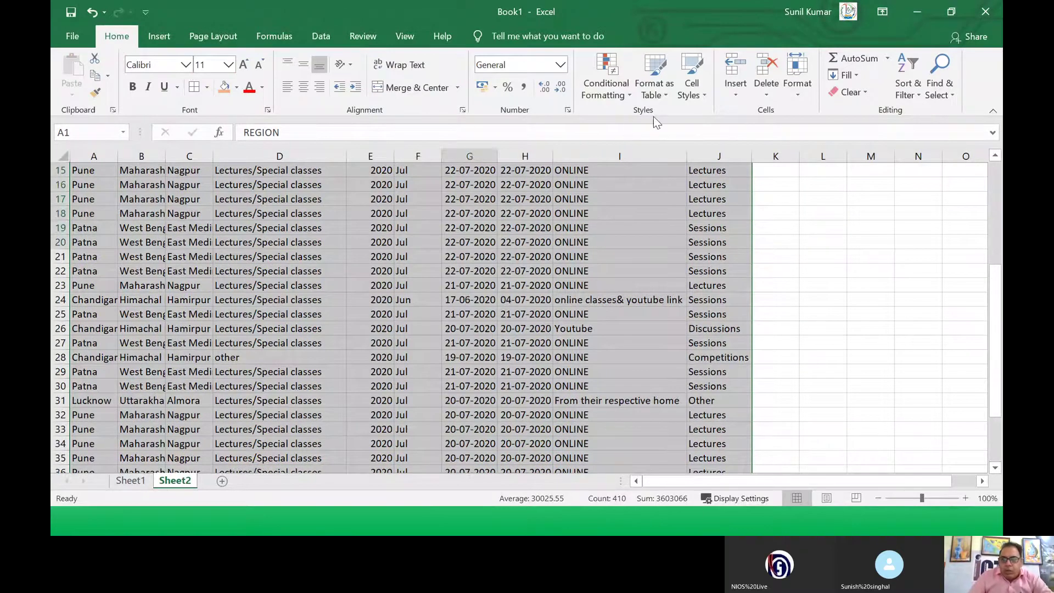
pyautogui.click(668, 94)
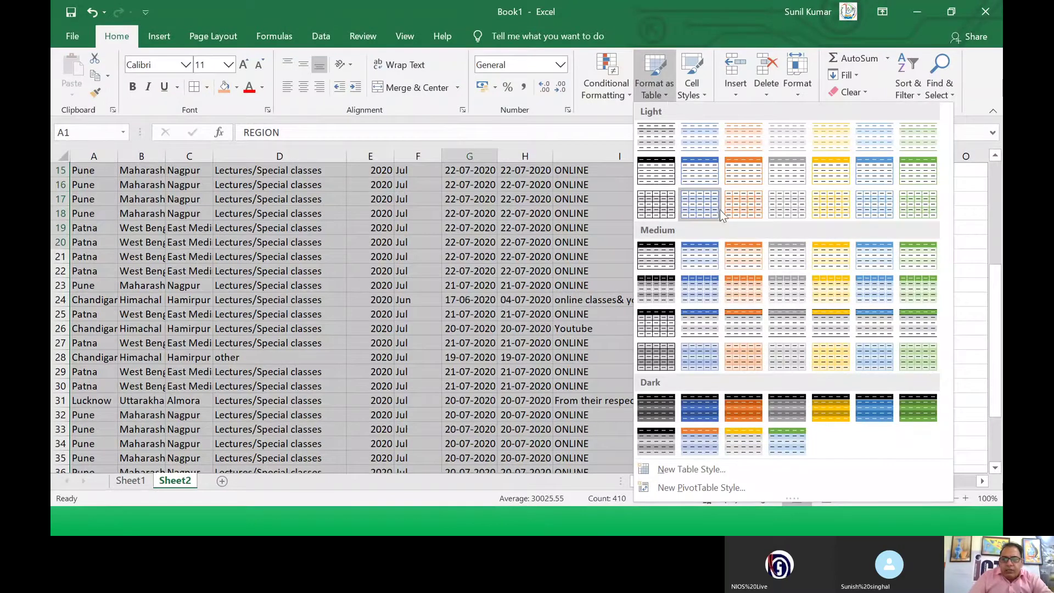
pyautogui.click(700, 257)
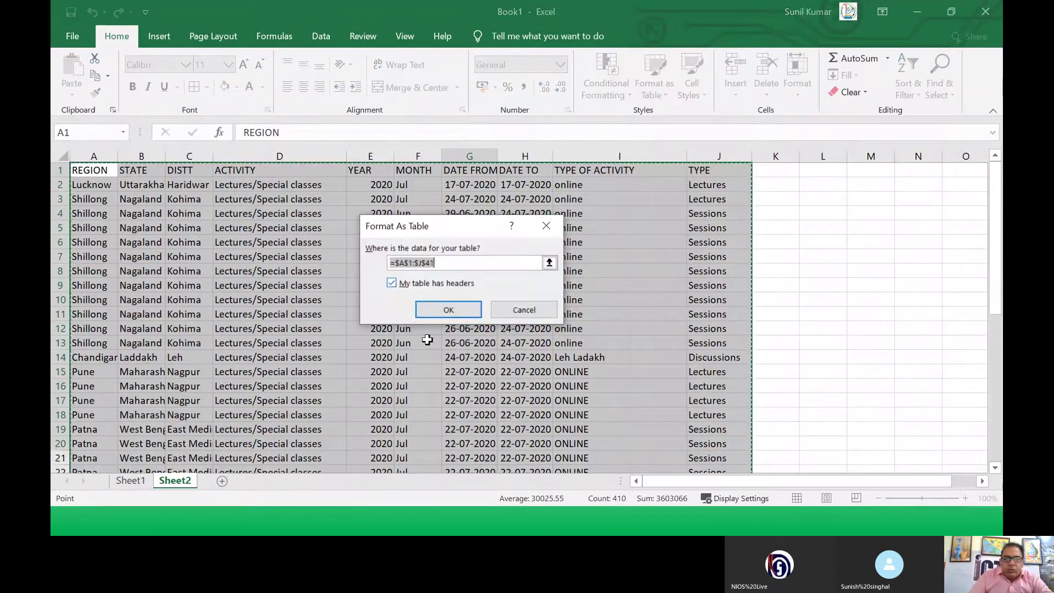
pyautogui.click(451, 310)
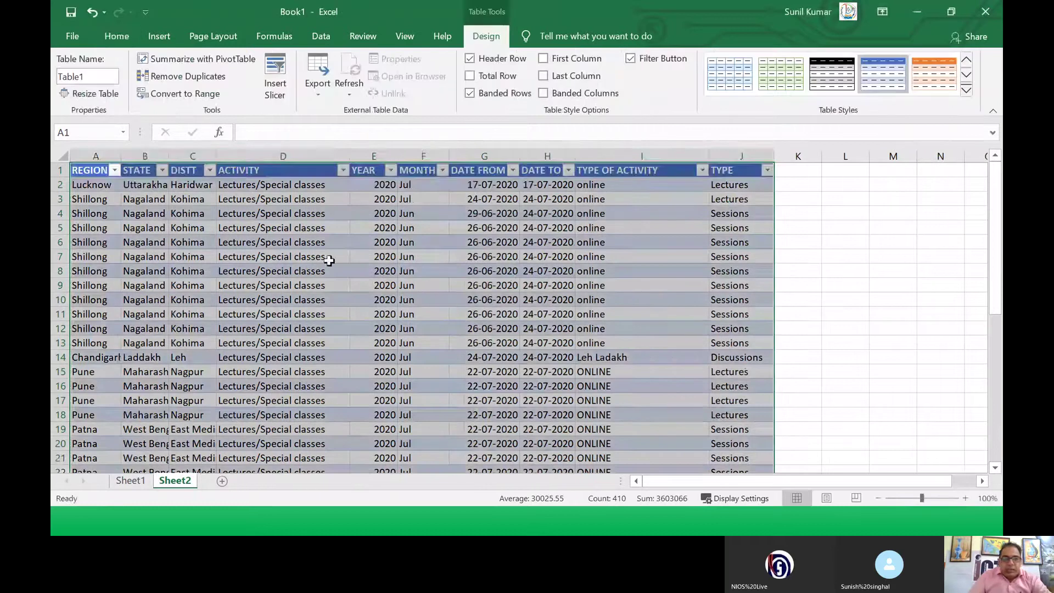
# Step: Deselect the table and keep it in the blue banded table style
pyautogui.scroll(-2, 190, 233)
pyautogui.scroll(2, 198, 249)
pyautogui.click(198, 244)
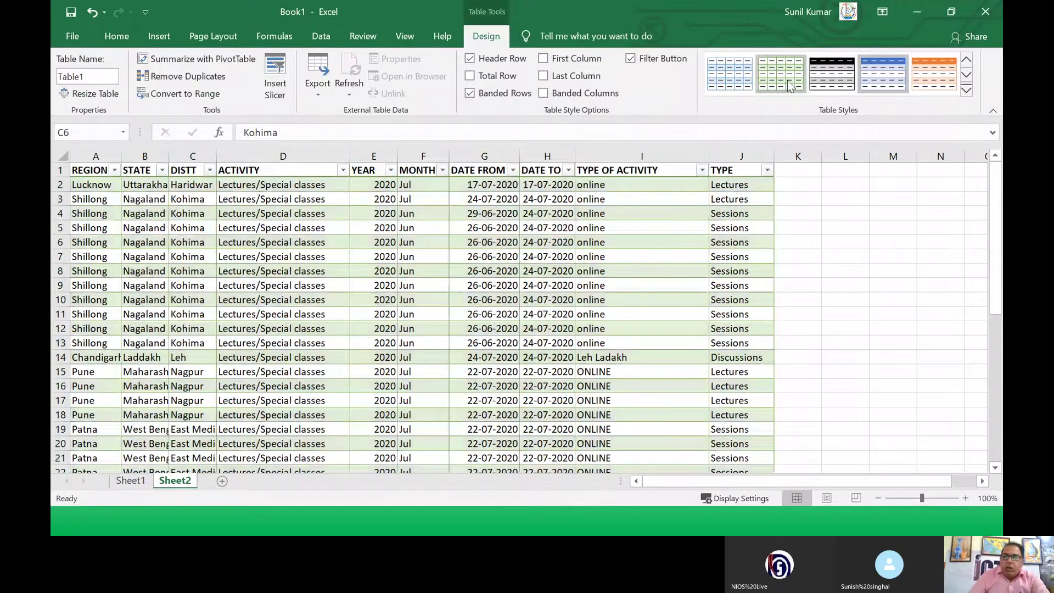
pyautogui.click(883, 74)
pyautogui.click(500, 269)
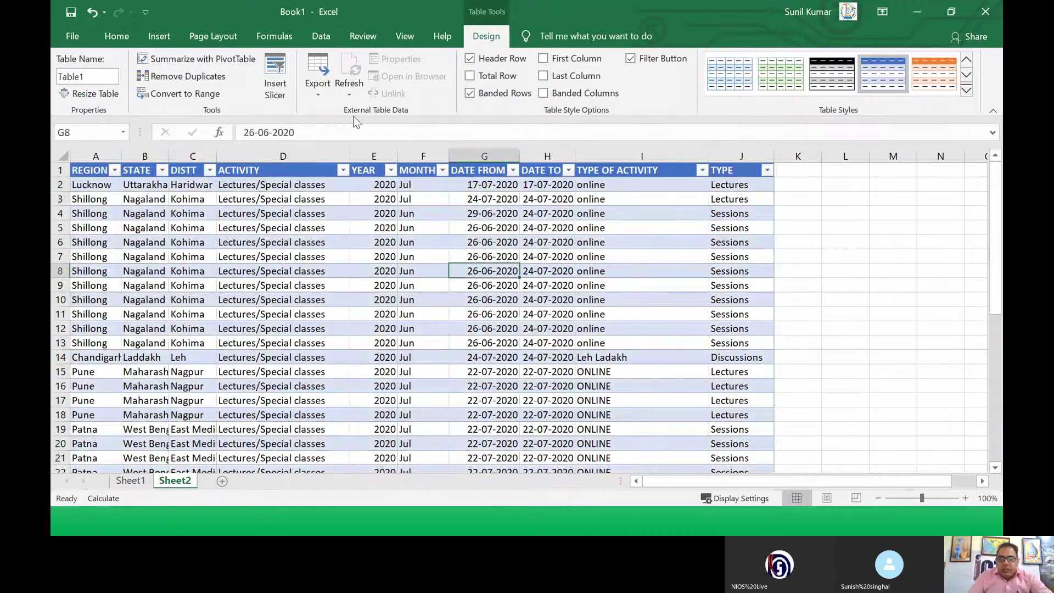
# Step: Browse the Insert, Page Layout, Formulas and Data commands, then switch to the PowerPoint slide show
pyautogui.click(159, 37)
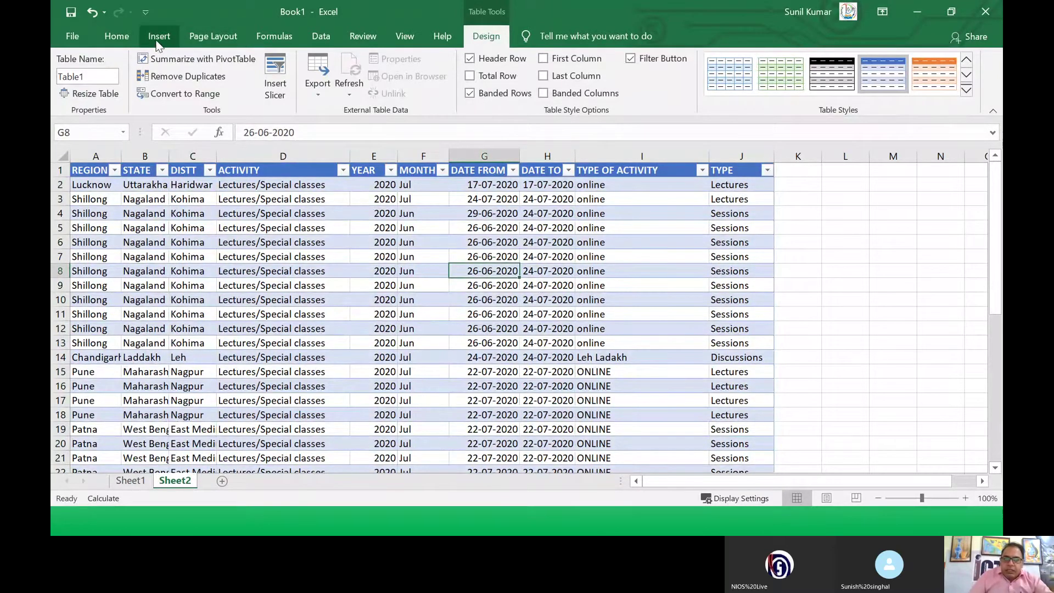
pyautogui.click(205, 40)
pyautogui.click(273, 39)
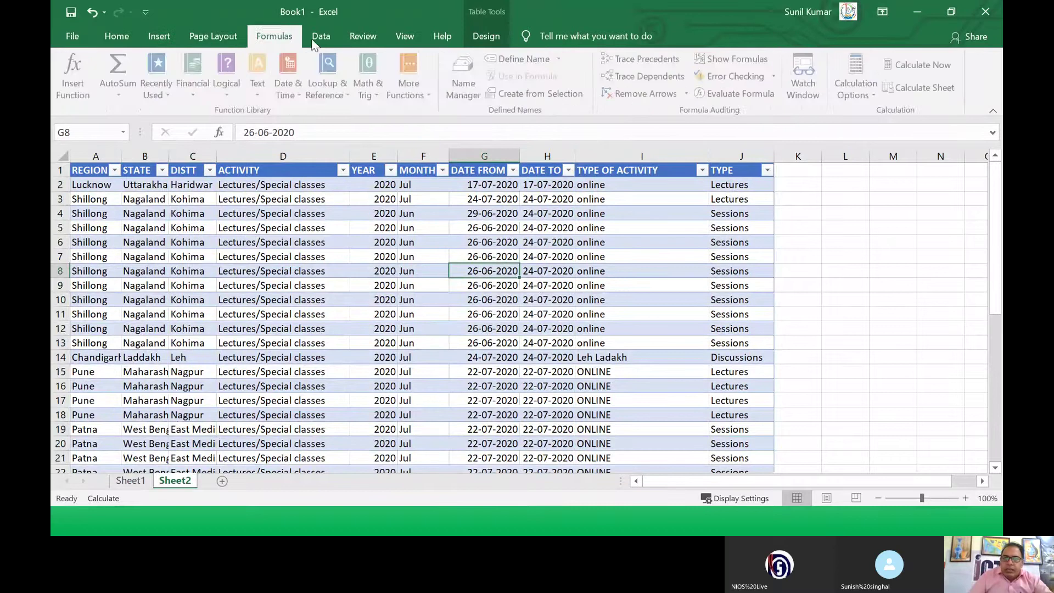
pyautogui.click(318, 39)
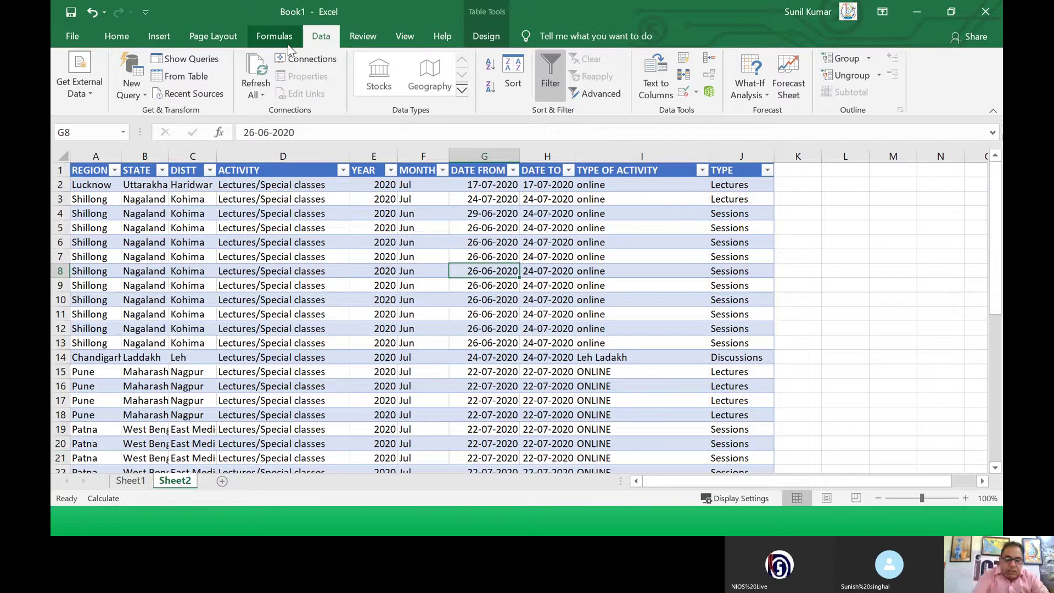
pyautogui.hotkey('alt', 'Tab')
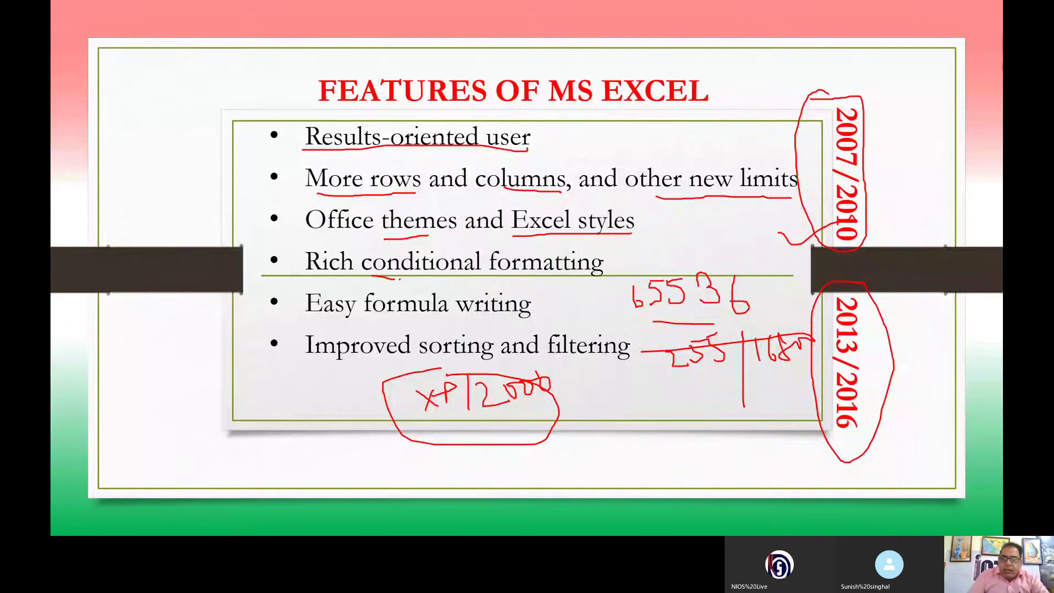
# Step: Draw a red ink ellipse around 'Rich conditional formatting', then switch back to Excel
pyautogui.moveTo(398, 279)
pyautogui.mouseDown()
pyautogui.moveTo(557, 286)
pyautogui.moveTo(618, 258)
pyautogui.moveTo(385, 242)
pyautogui.mouseUp()
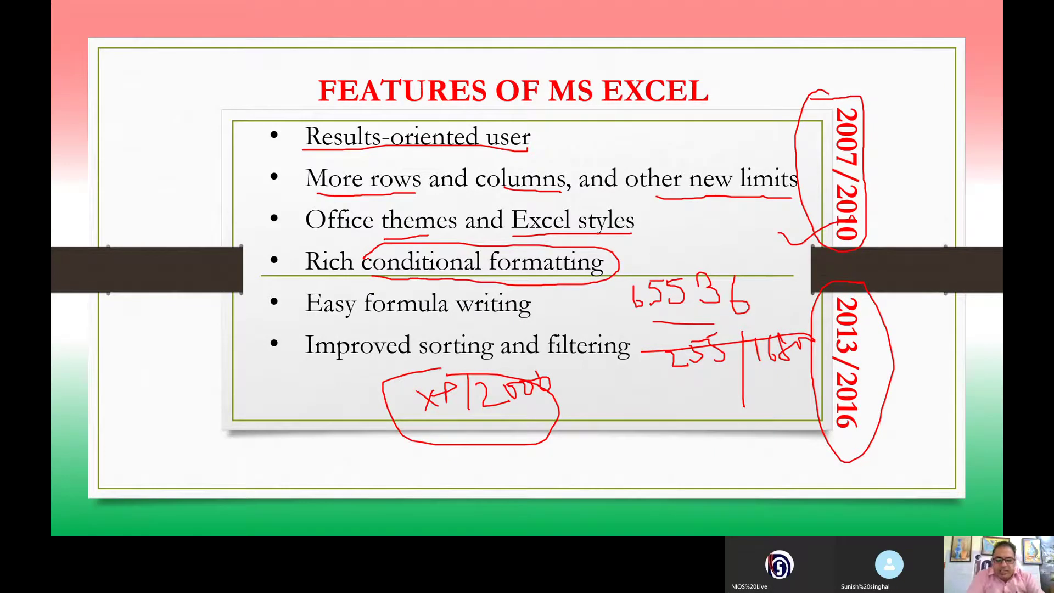
pyautogui.hotkey('alt', 'Tab')
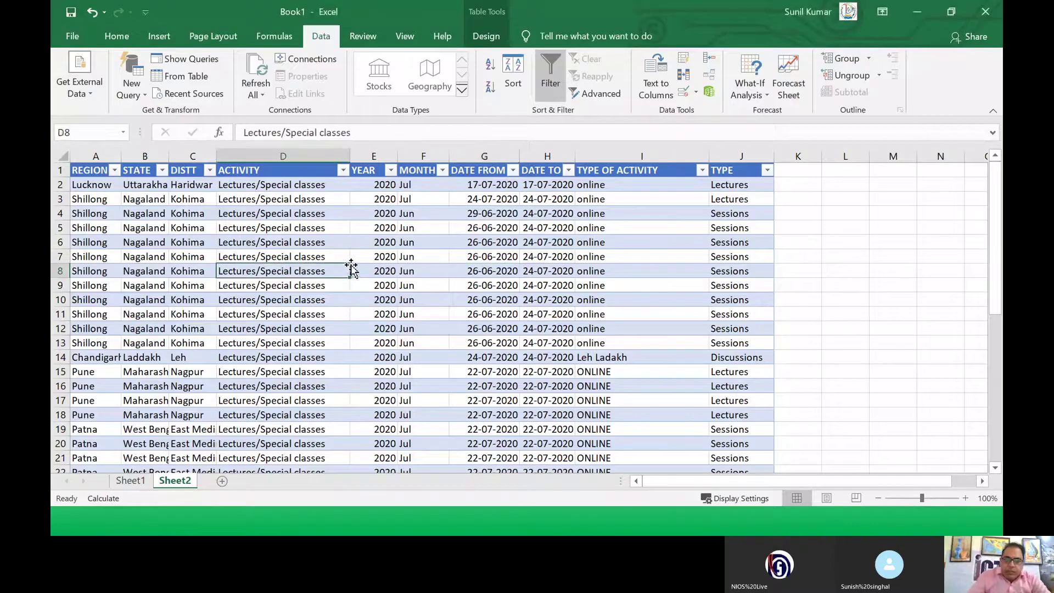
# Step: Select the DISTT column C and bring up the Highlight Cells Rules options
pyautogui.click(393, 254)
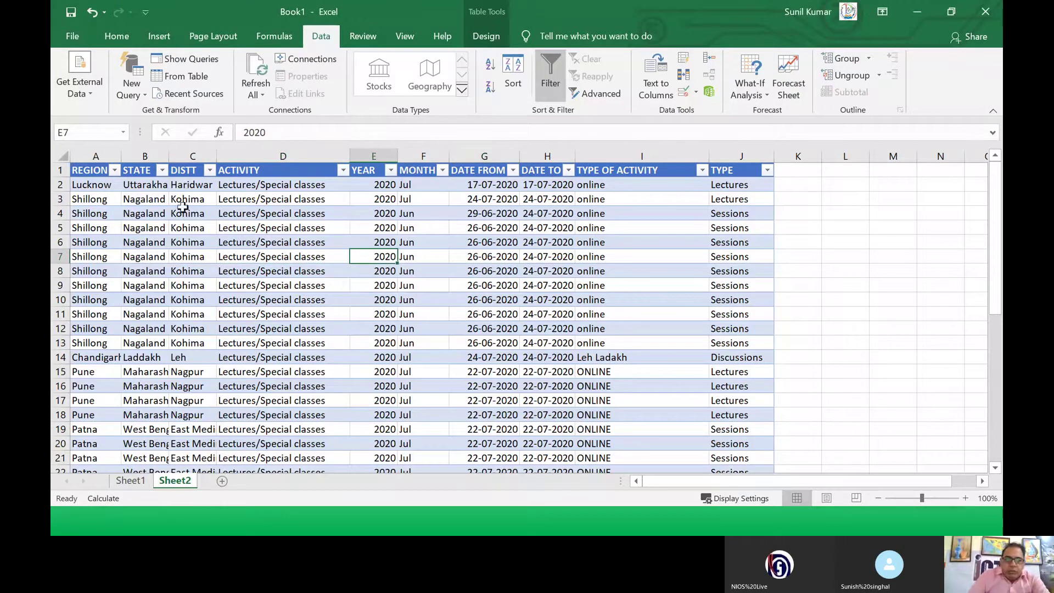
pyautogui.click(183, 201)
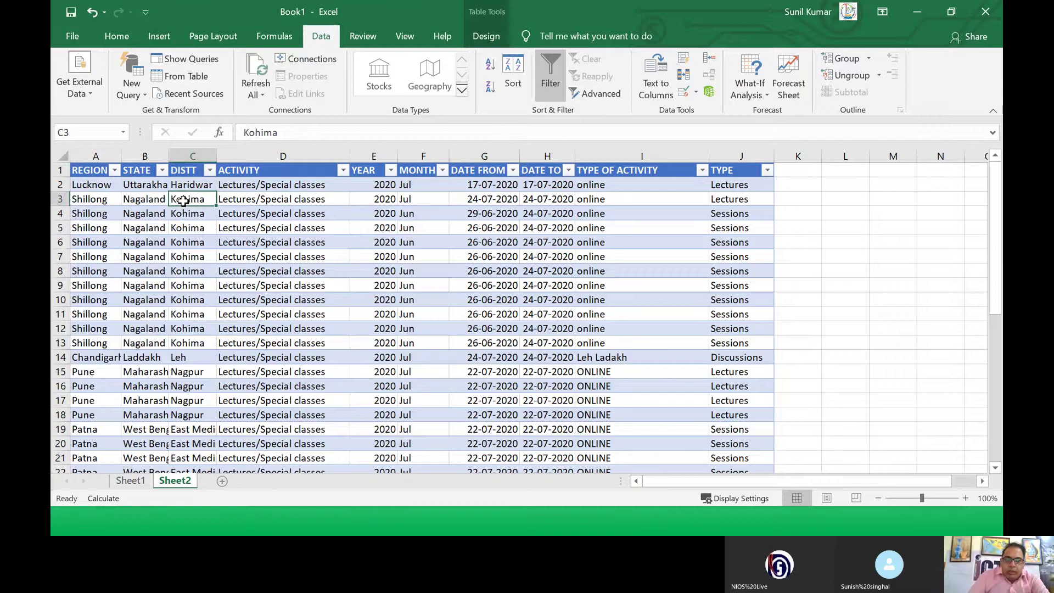
pyautogui.click(183, 187)
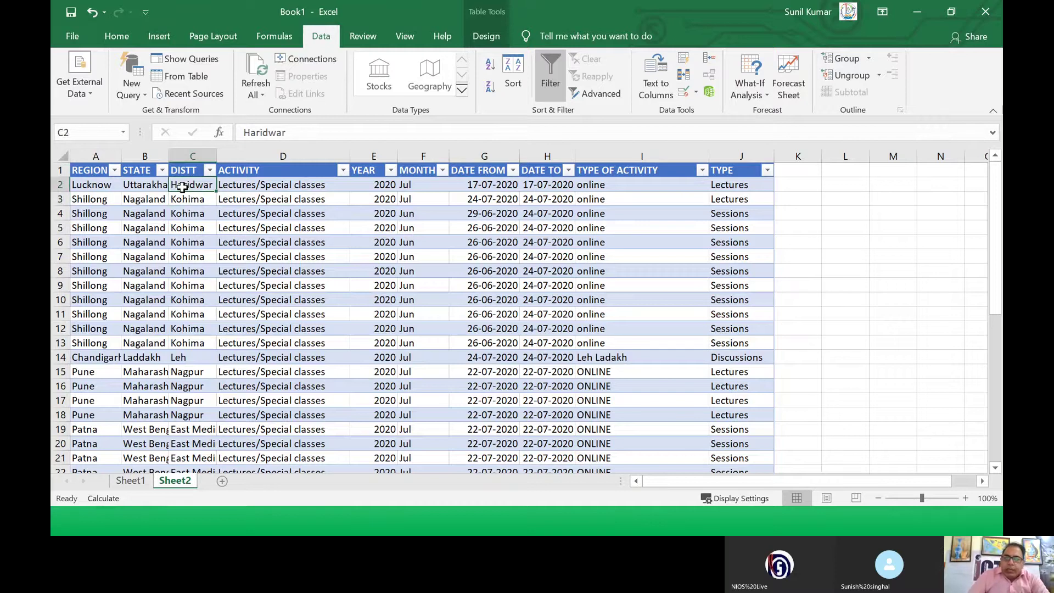
pyautogui.click(188, 157)
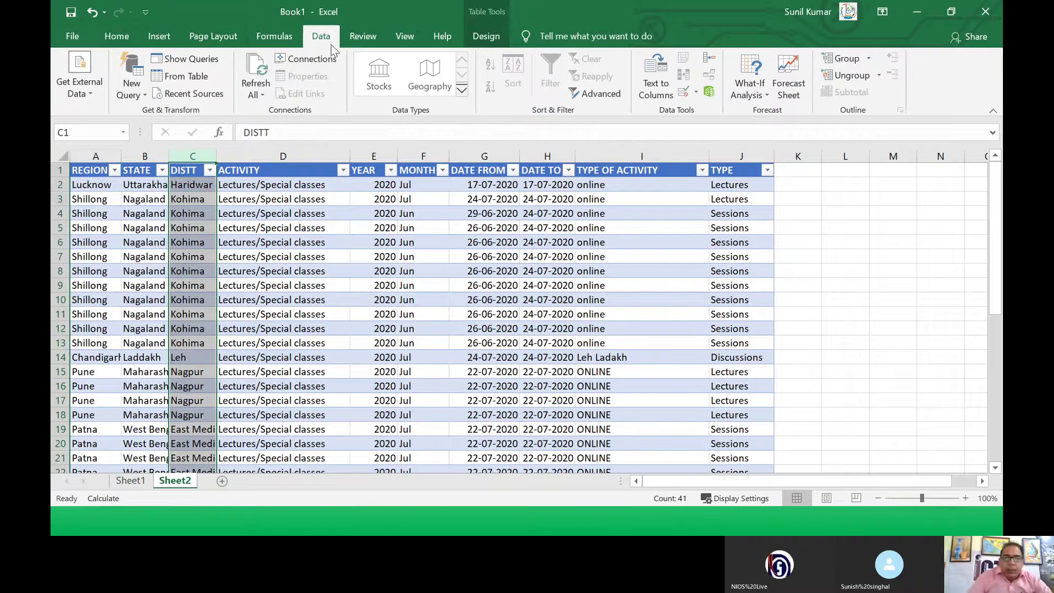
pyautogui.click(115, 36)
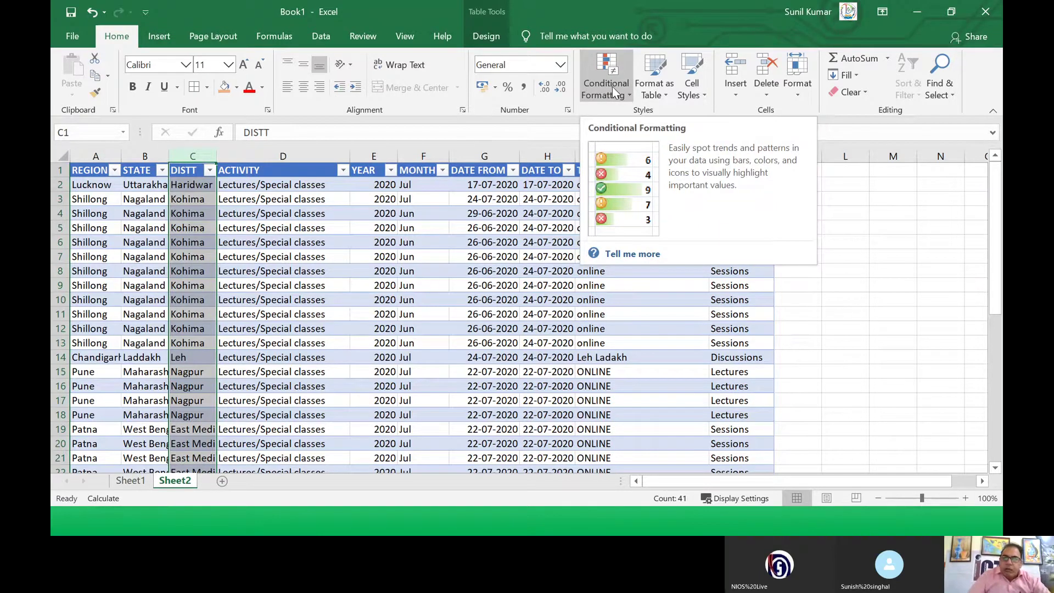
pyautogui.click(630, 95)
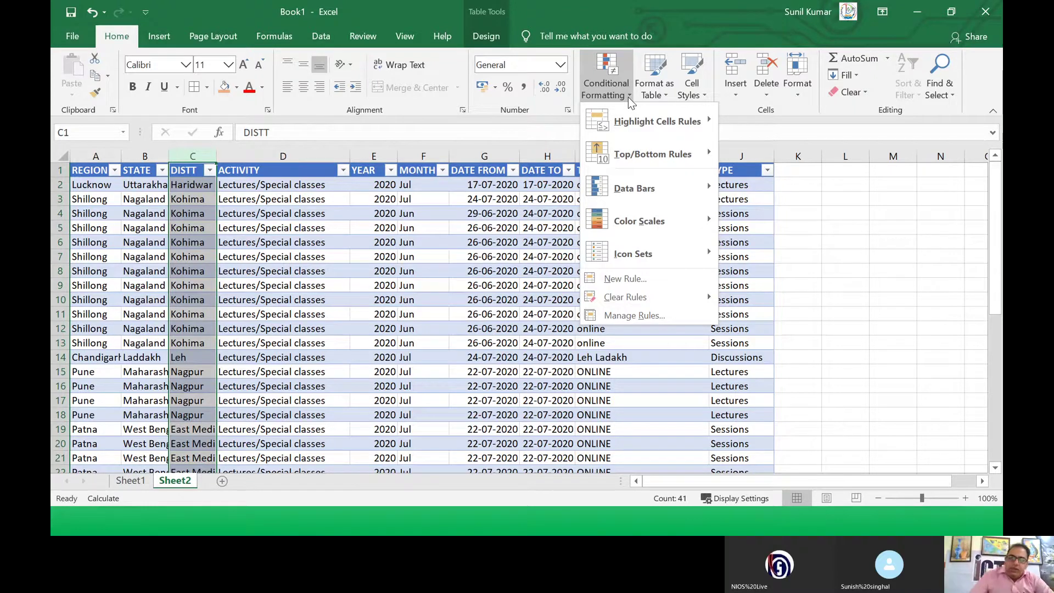
pyautogui.moveTo(621, 133)
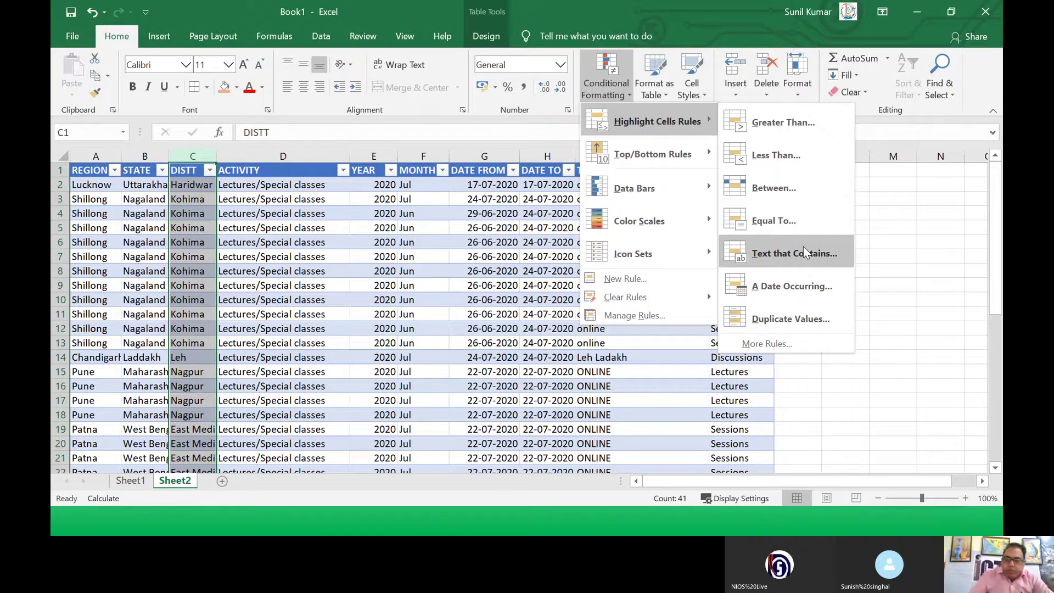
# Step: Add a Text That Contains rule for KOHIMA with a custom green fill
pyautogui.click(802, 252)
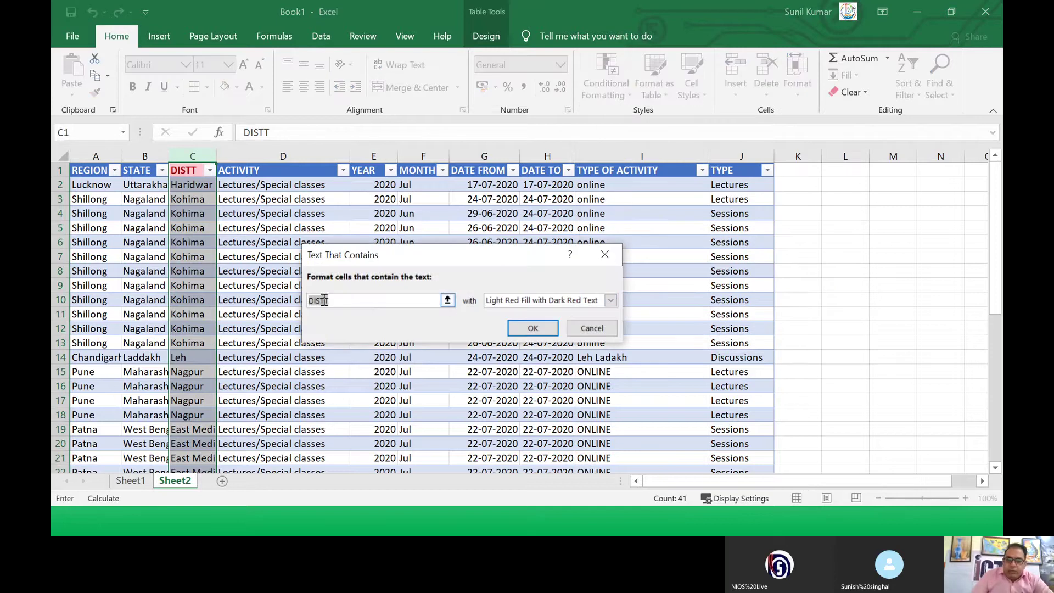
pyautogui.write('k')
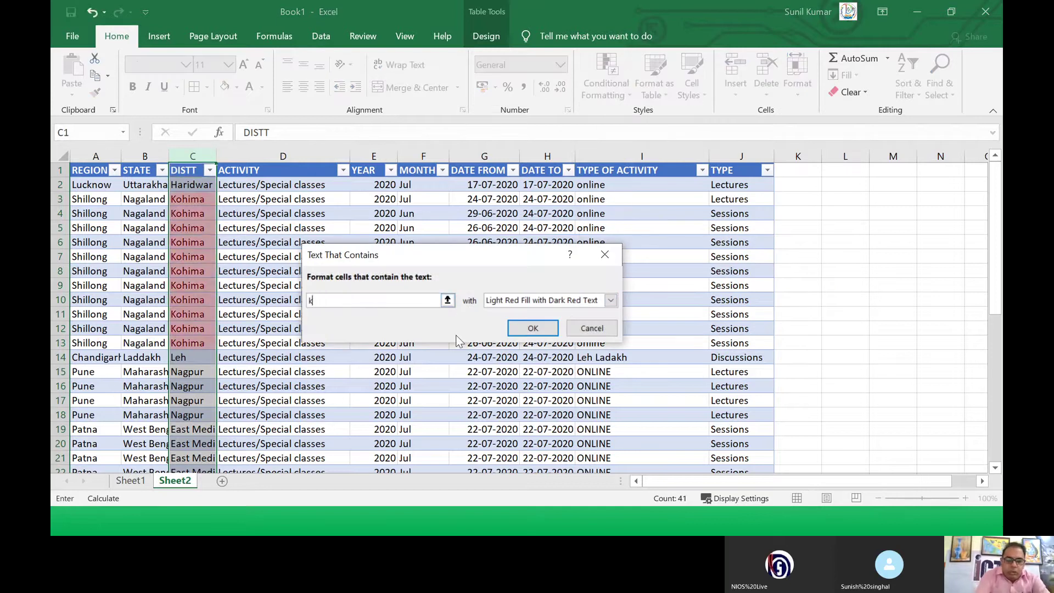
pyautogui.write('OH')
pyautogui.press('BackSpace')
pyautogui.press('BackSpace')
pyautogui.press('BackSpace')
pyautogui.write('KOHIMA')
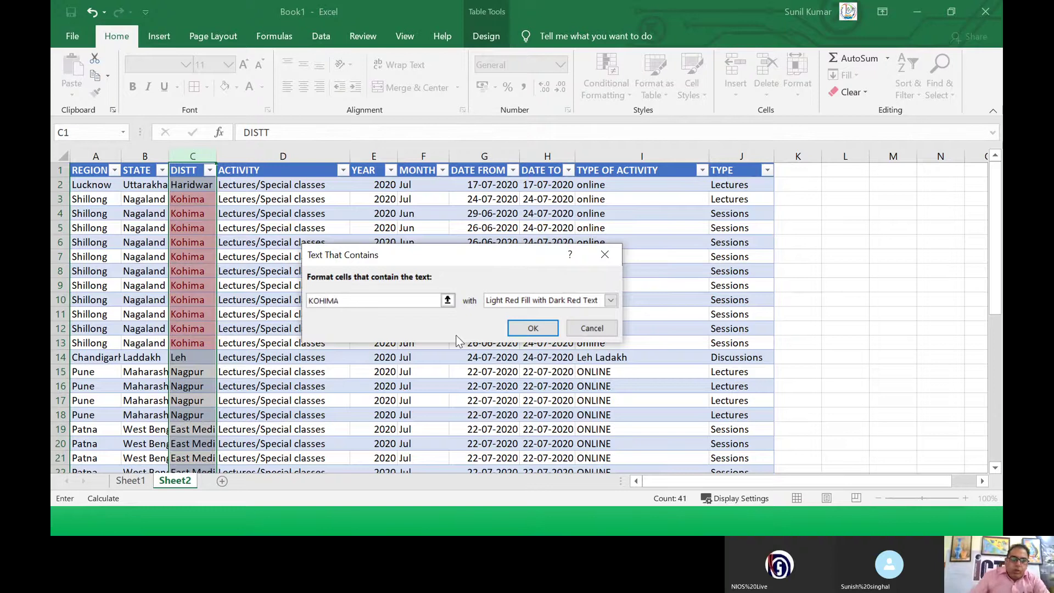
pyautogui.click(611, 301)
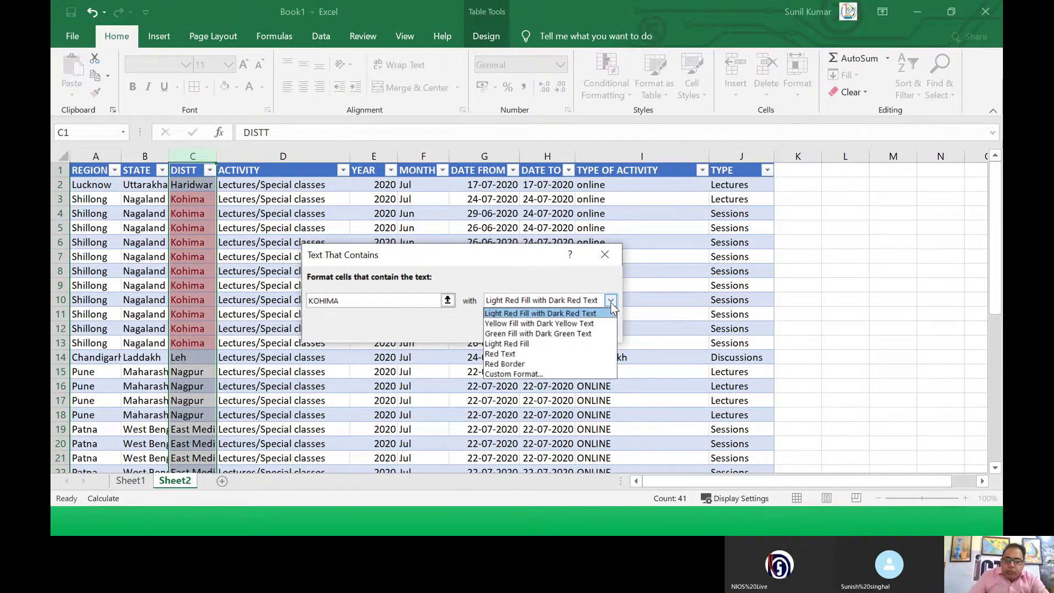
pyautogui.click(555, 374)
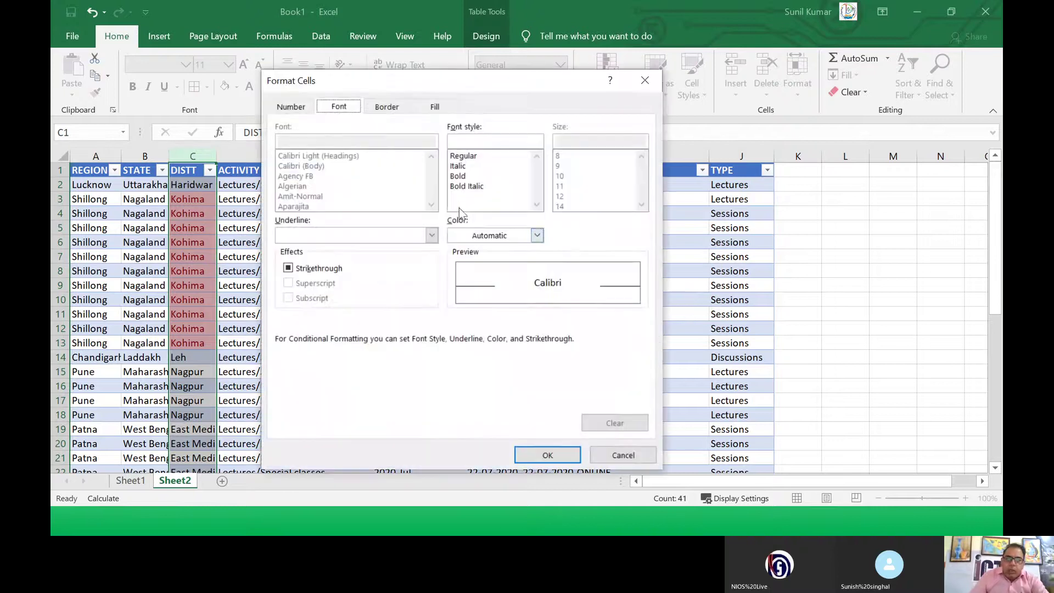
pyautogui.click(433, 106)
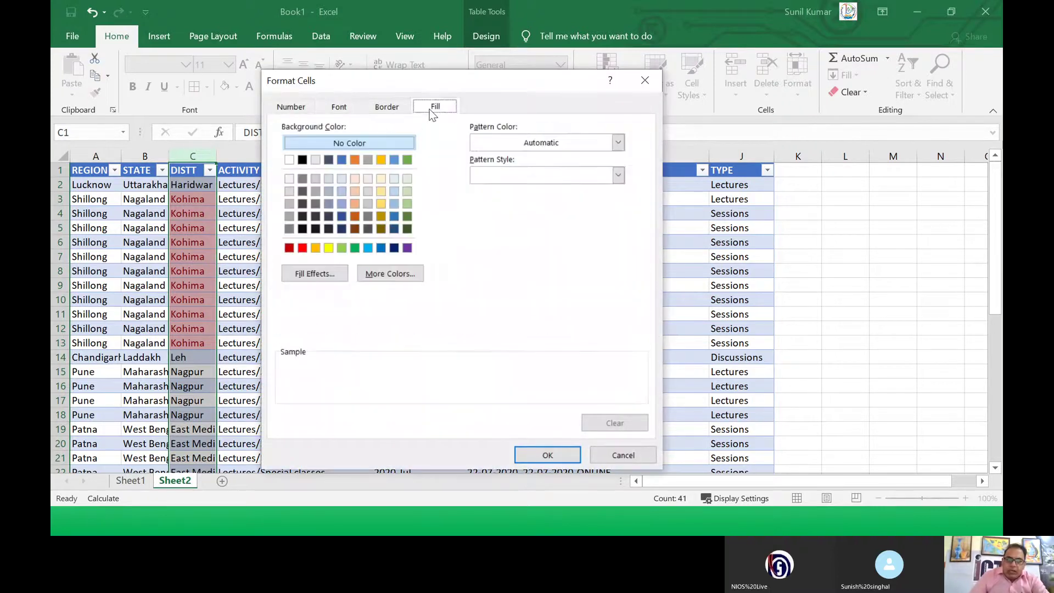
pyautogui.click(355, 248)
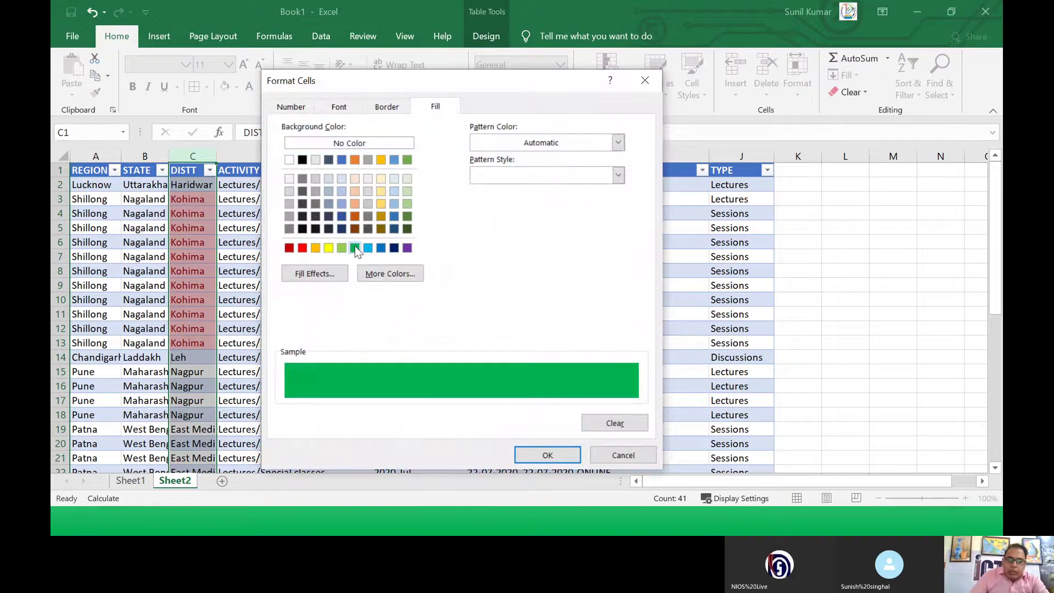
pyautogui.click(543, 454)
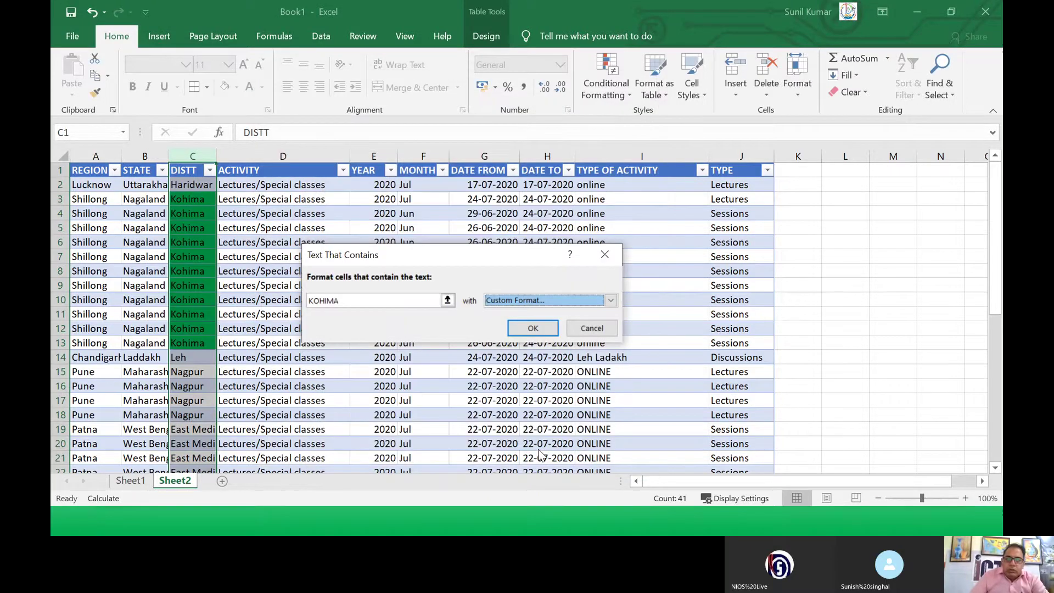
pyautogui.click(531, 328)
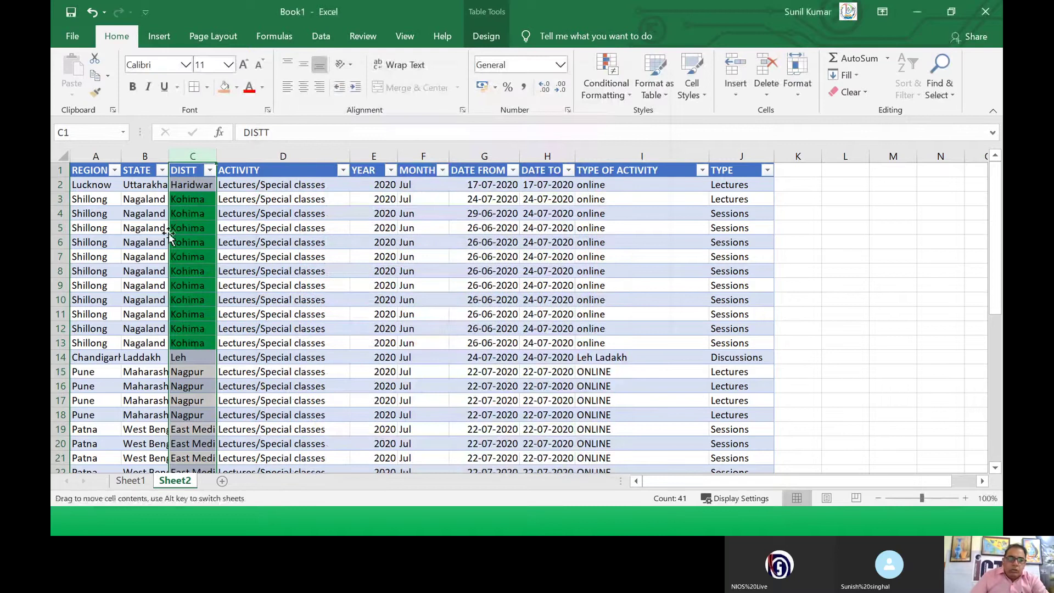
pyautogui.click(249, 206)
# Step: Select column C and add a Text That Contains NAGPUR rule with solid red fill
pyautogui.moveTo(195, 198); pyautogui.dragTo(200, 343)
pyautogui.scroll(-10, 204, 324)
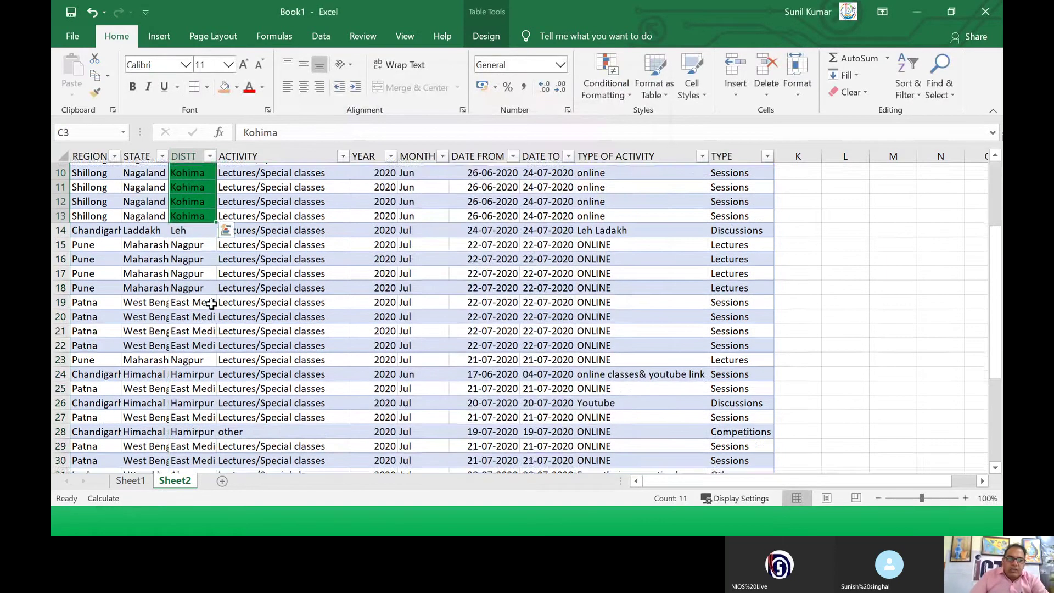
pyautogui.scroll(10, 210, 301)
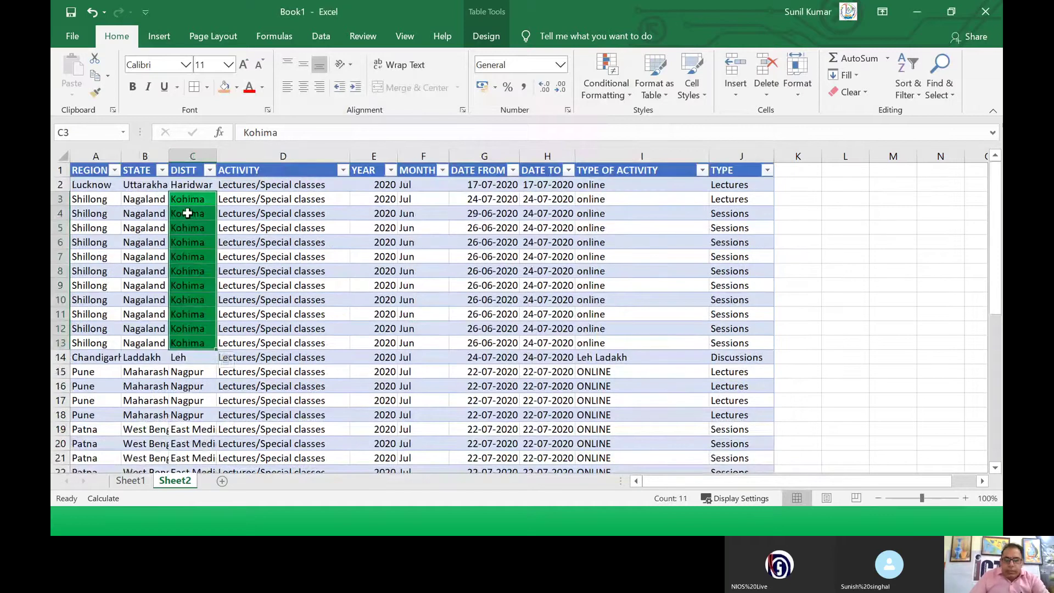
pyautogui.click(191, 156)
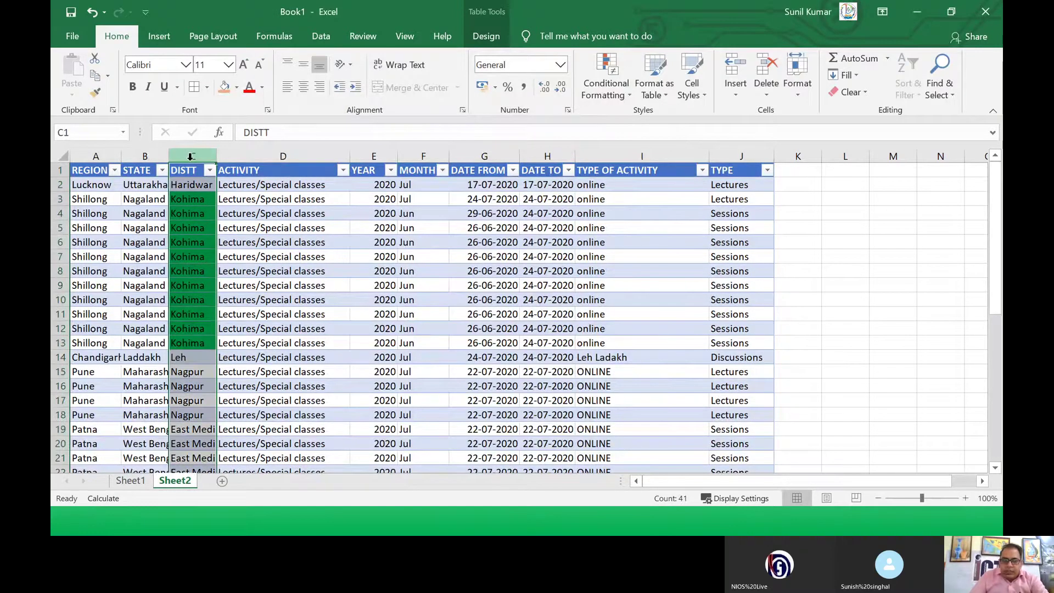
pyautogui.click(628, 105)
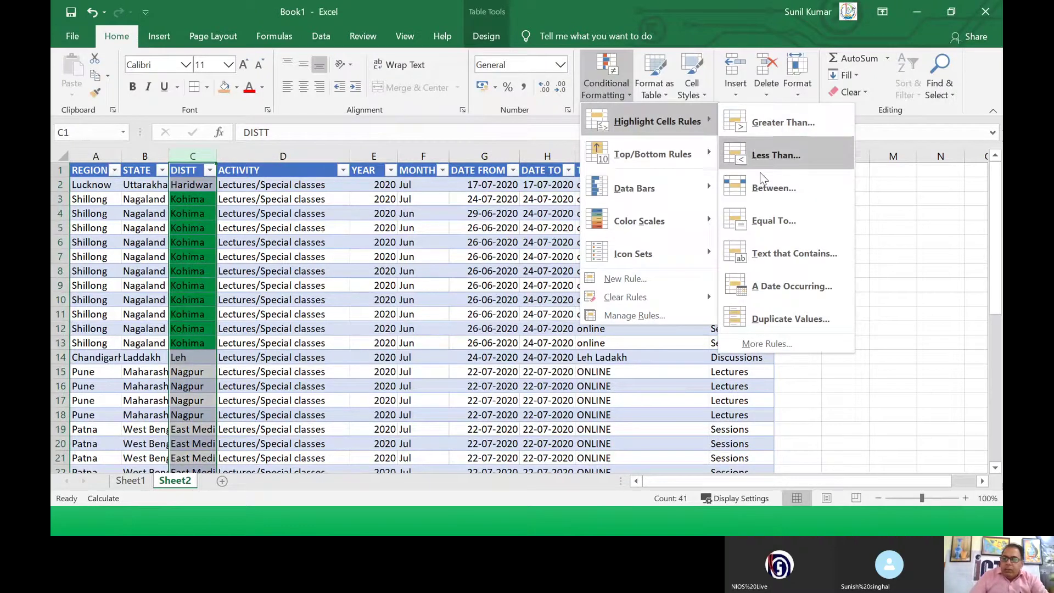
pyautogui.click(759, 253)
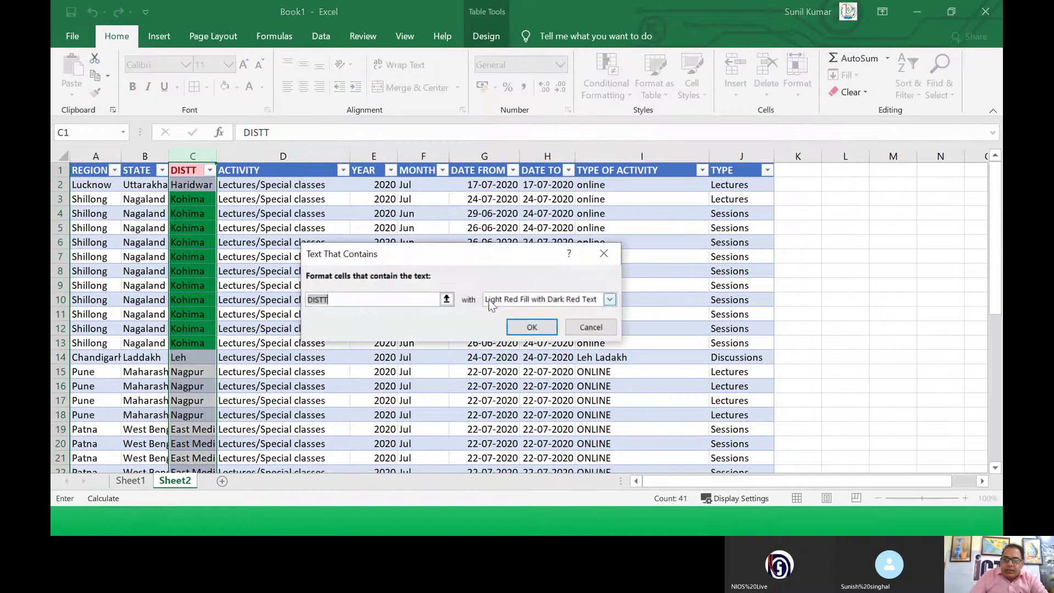
pyautogui.write('NAGPUR')
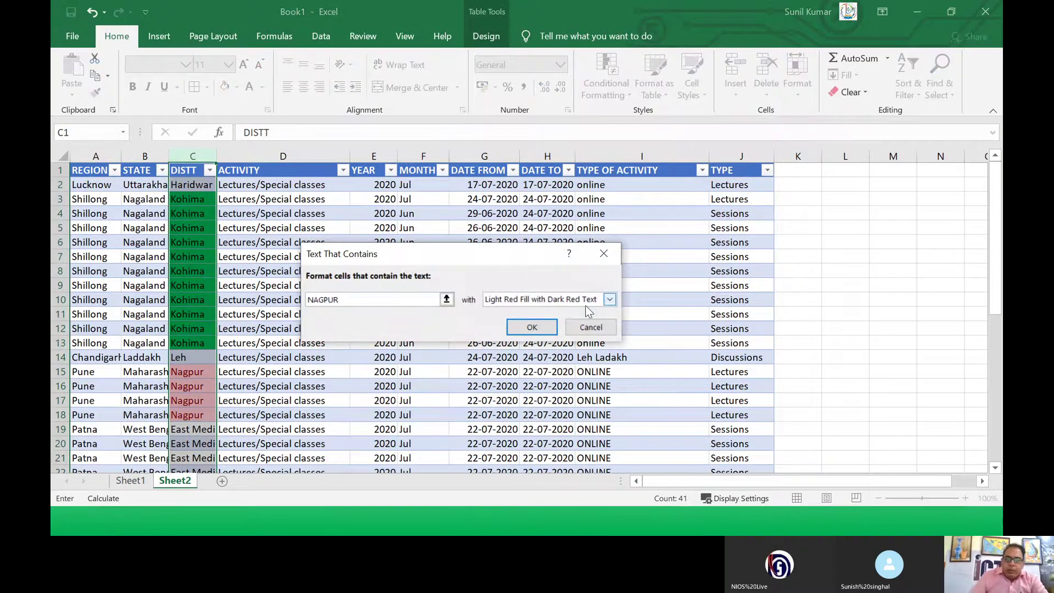
pyautogui.click(610, 300)
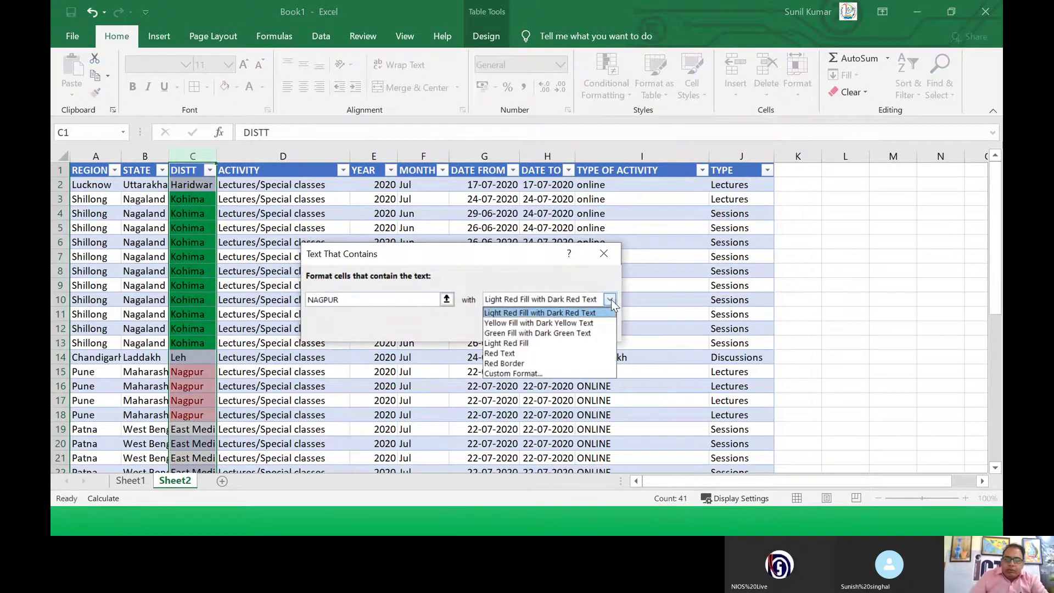
pyautogui.click(525, 375)
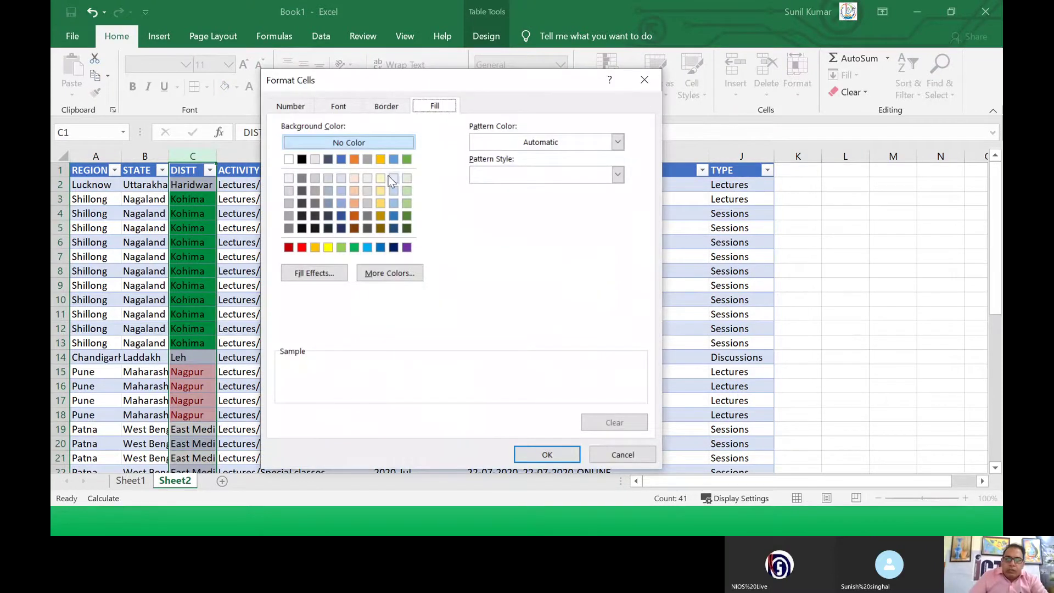
pyautogui.click(302, 248)
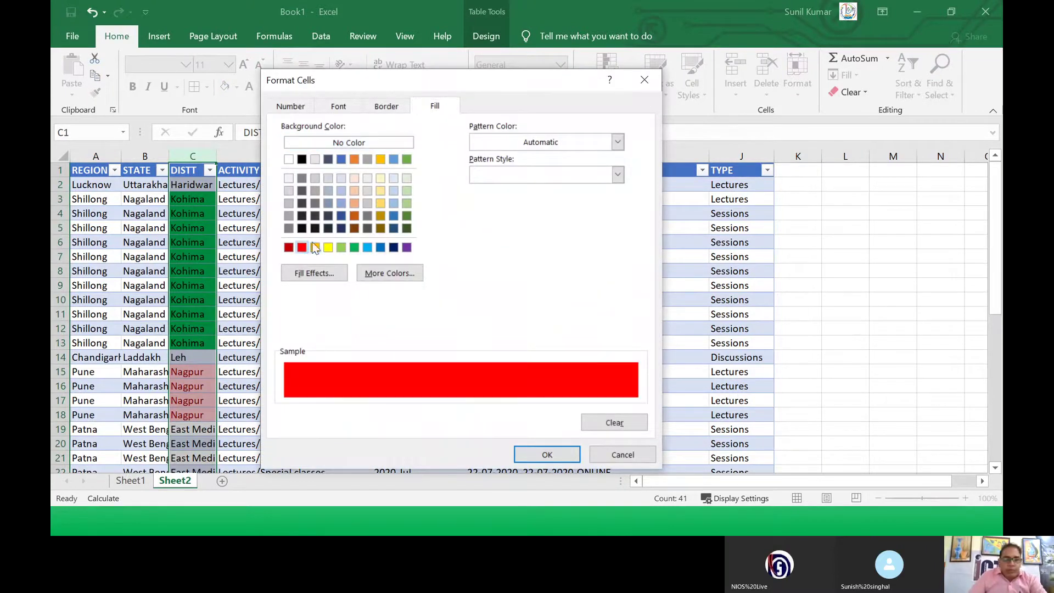
pyautogui.click(545, 455)
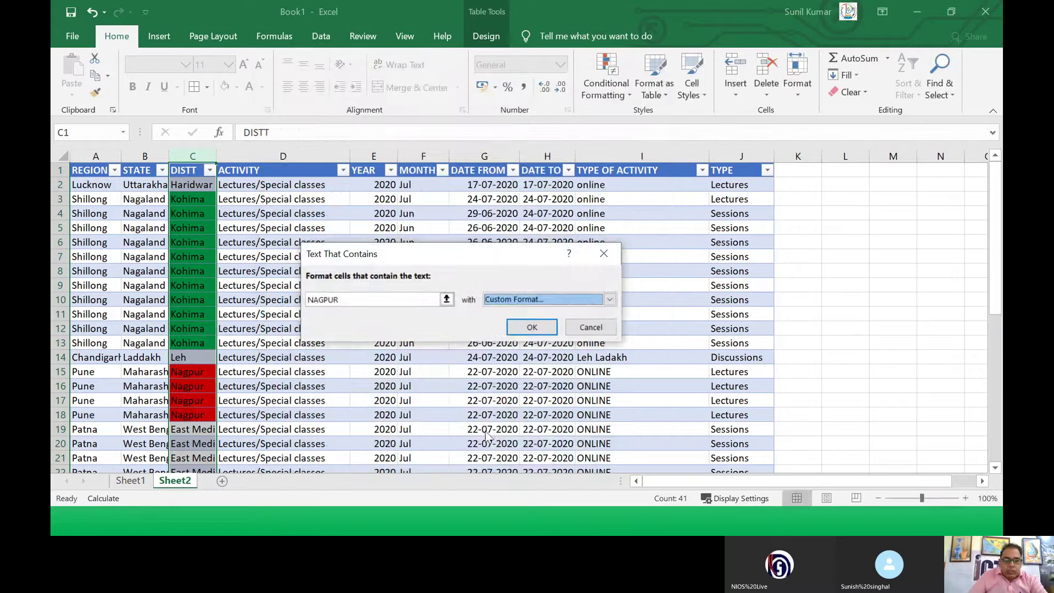
pyautogui.click(530, 327)
# Step: Select the green Kohima cells and the first red Nagpur block to check the highlighting
pyautogui.click(362, 342)
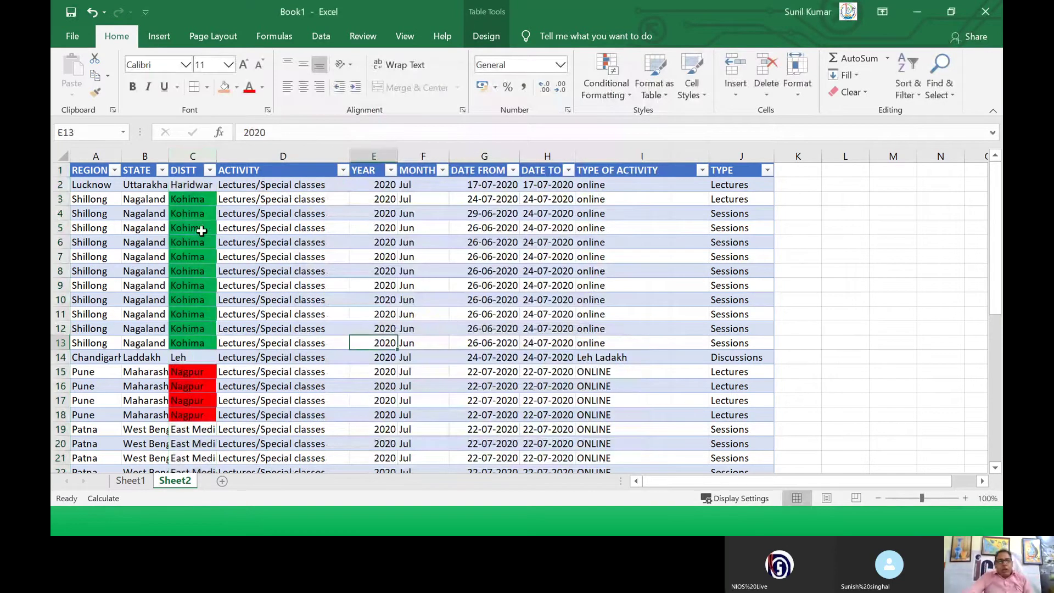
pyautogui.moveTo(187, 199); pyautogui.dragTo(202, 369)
pyautogui.scroll(-1, 192, 343)
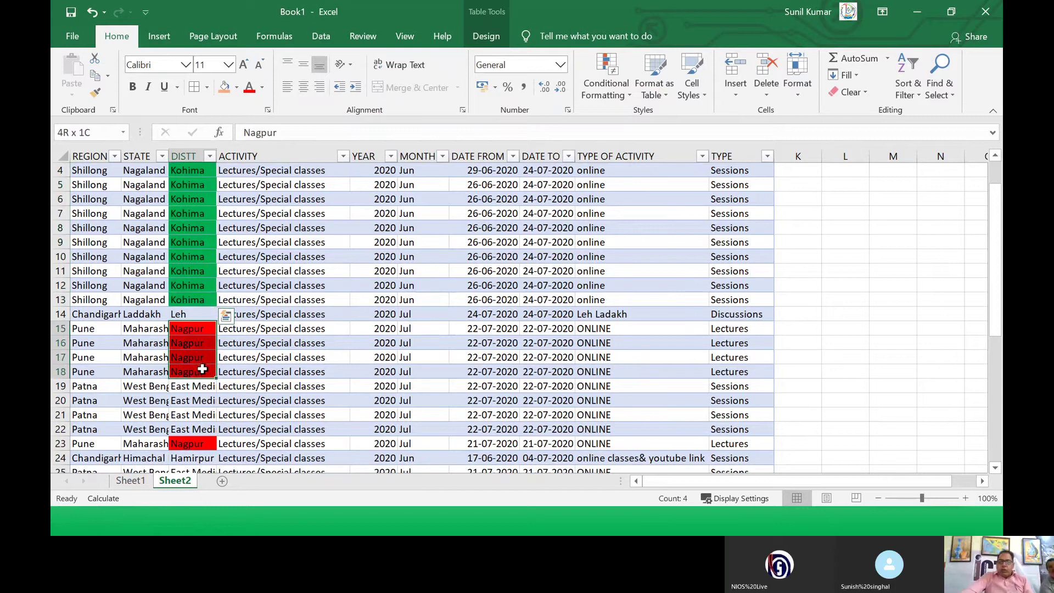
pyautogui.moveTo(203, 369); pyautogui.dragTo(203, 370)
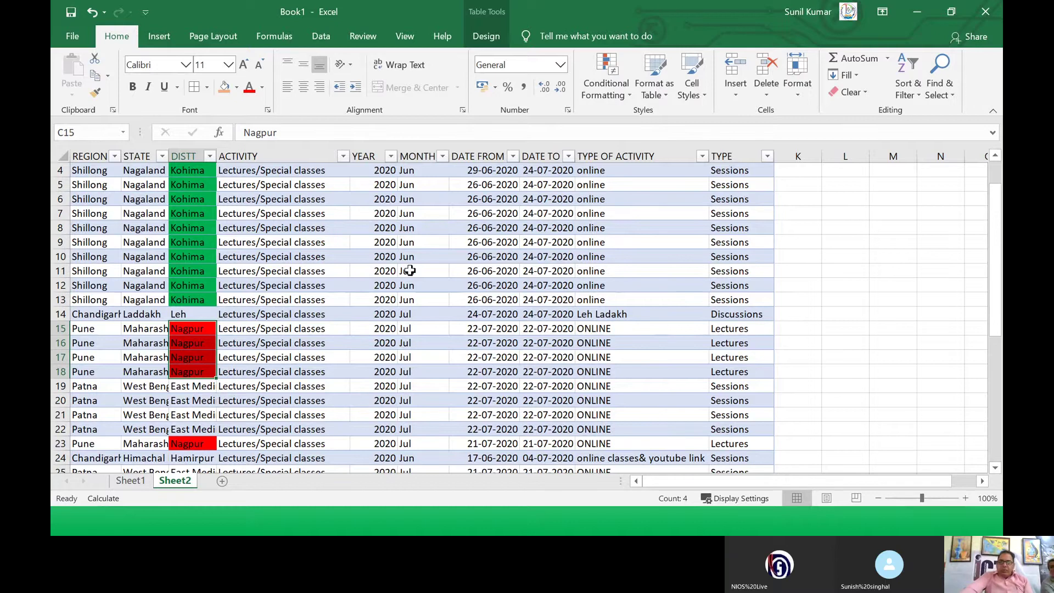
pyautogui.click(407, 254)
pyautogui.scroll(-3, 403, 280)
pyautogui.scroll(4, 398, 292)
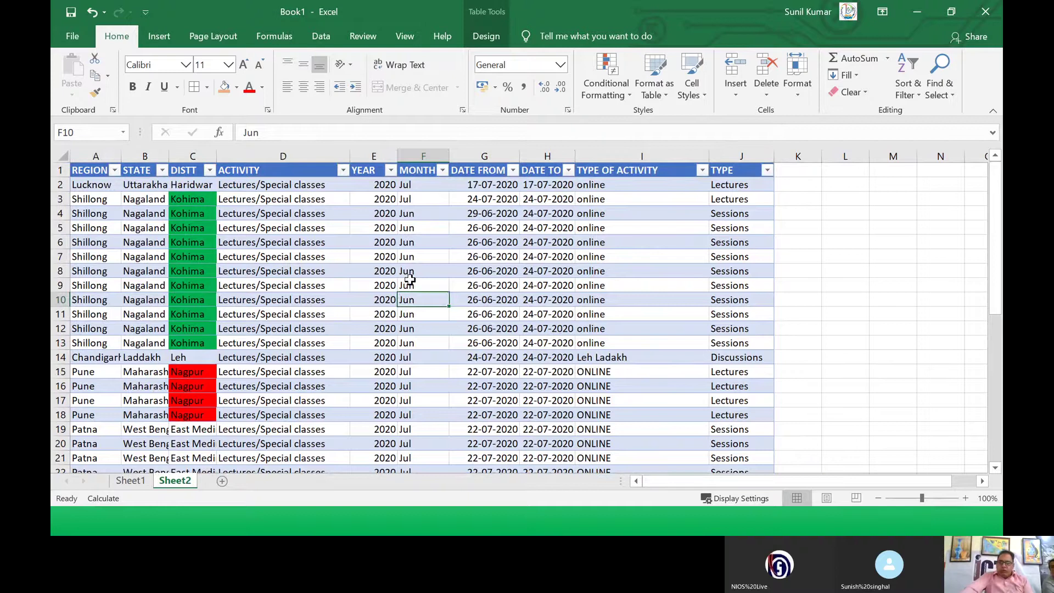
pyautogui.click(414, 182)
pyautogui.moveTo(414, 183); pyautogui.dragTo(419, 459)
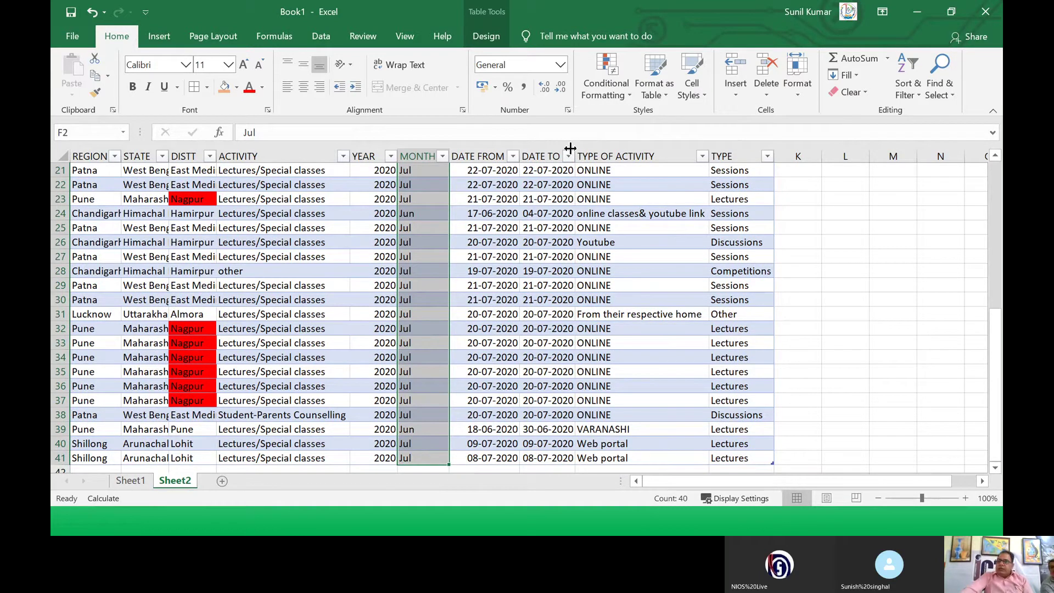
pyautogui.click(628, 91)
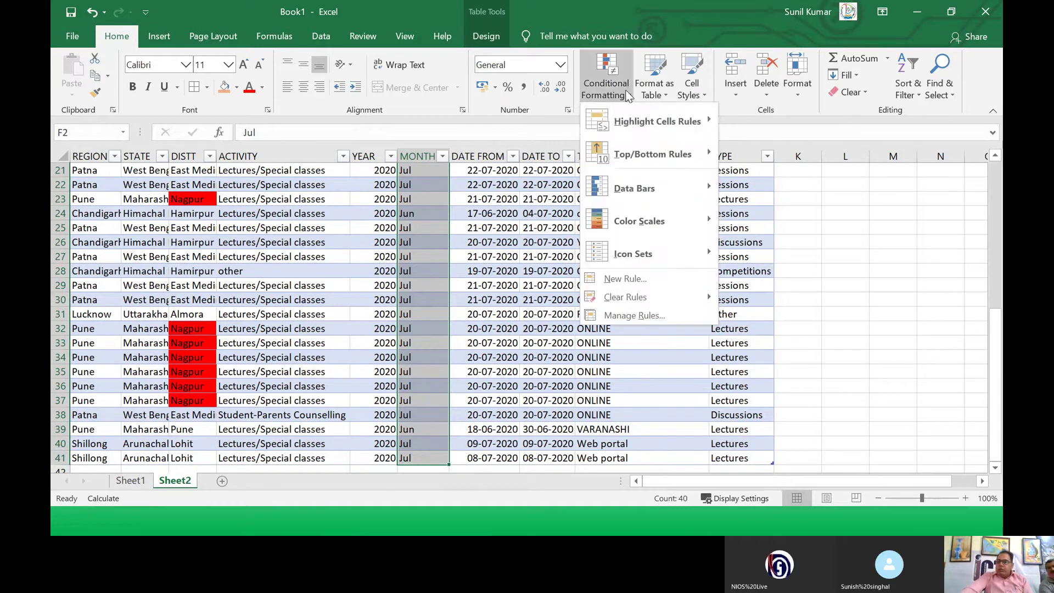
pyautogui.moveTo(634, 121)
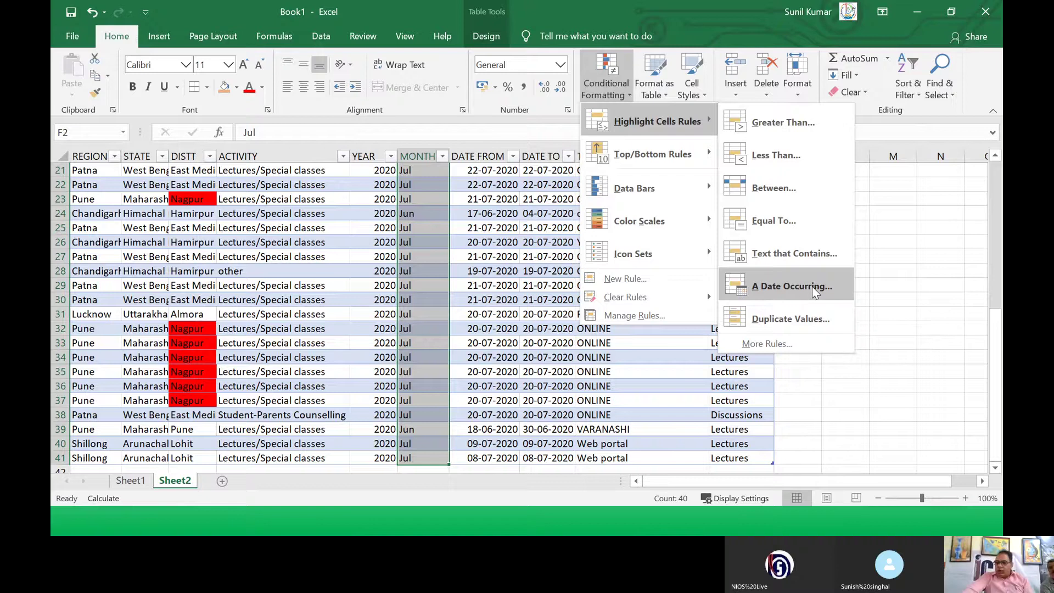
pyautogui.click(449, 258)
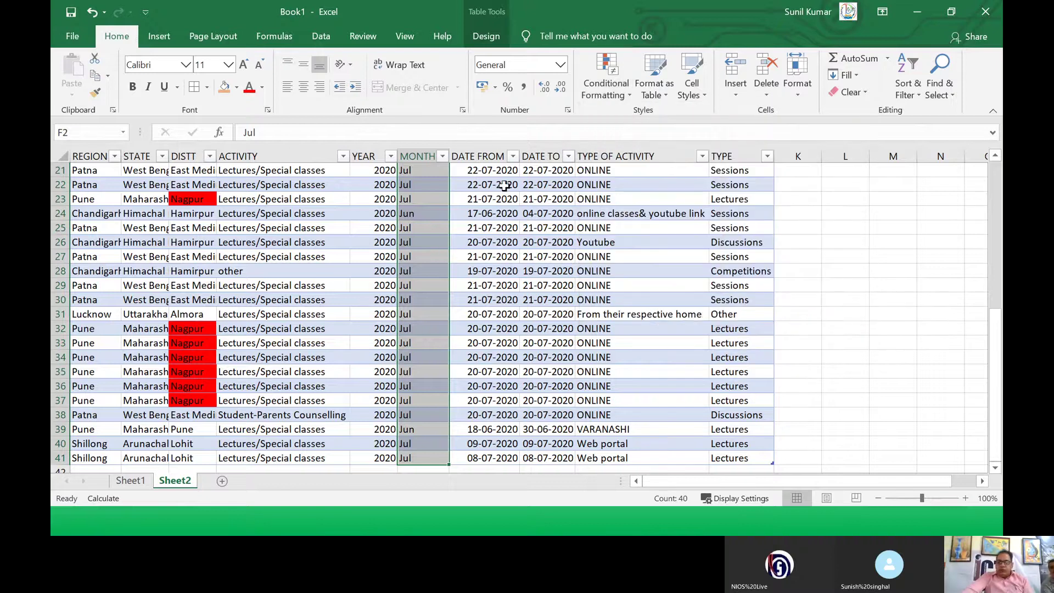
# Step: Select DATE FROM and start an A Date Occurring rule for Last month
pyautogui.click(491, 150)
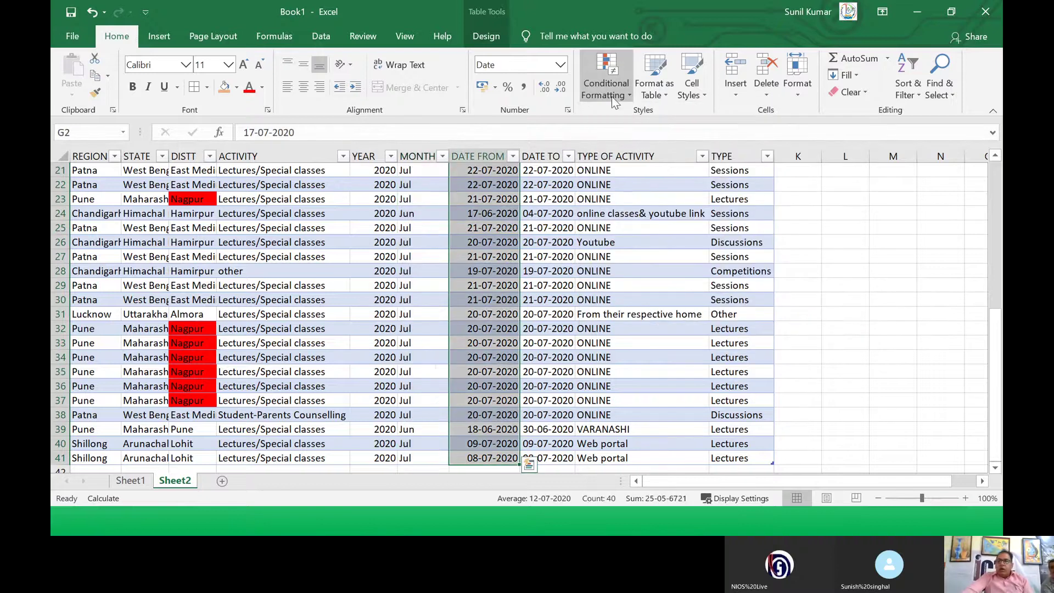
pyautogui.click(629, 93)
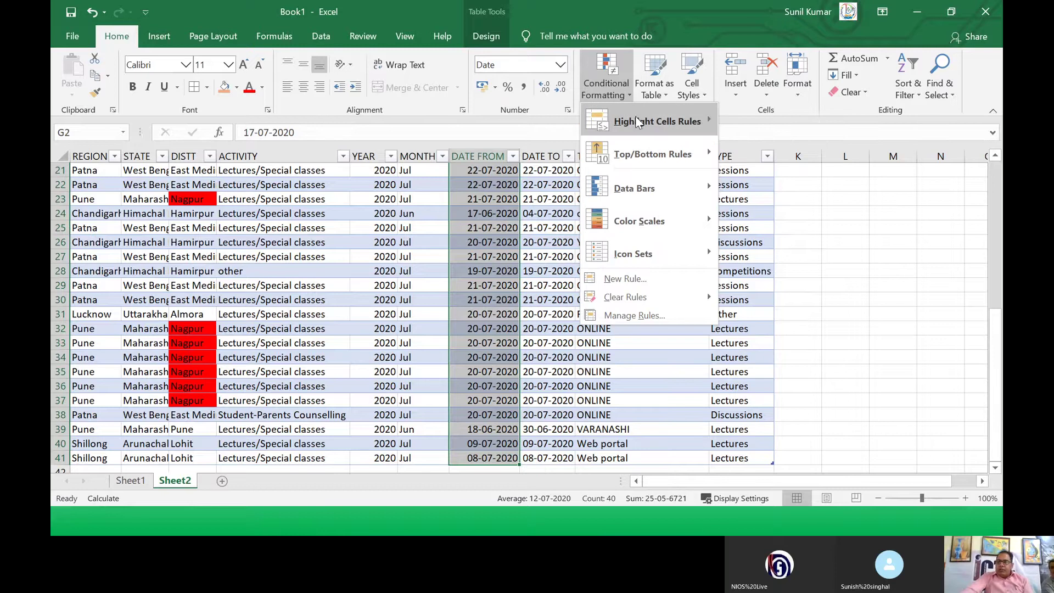
pyautogui.moveTo(672, 122)
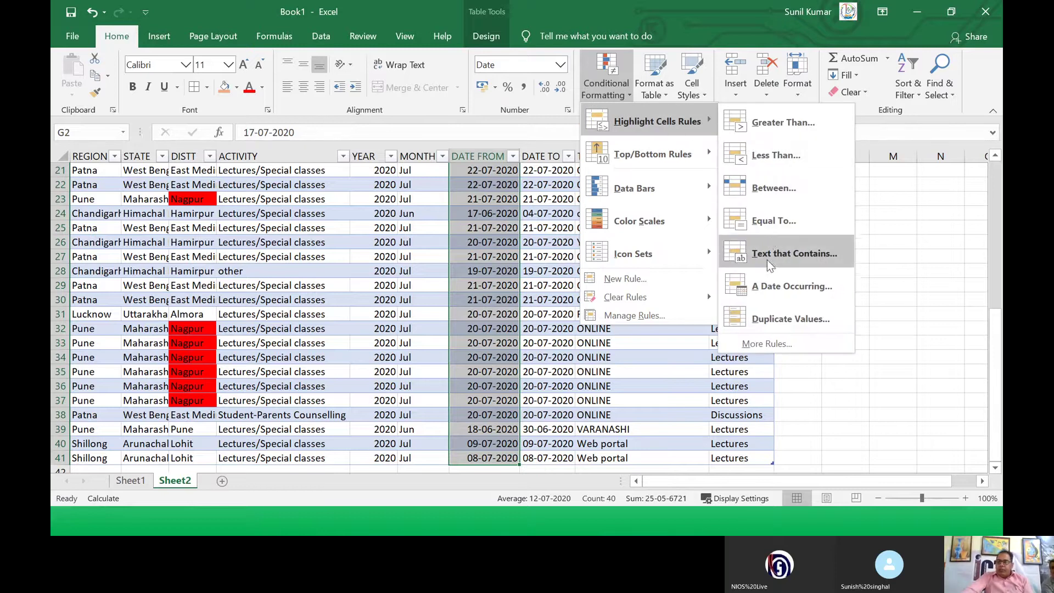
pyautogui.click(773, 289)
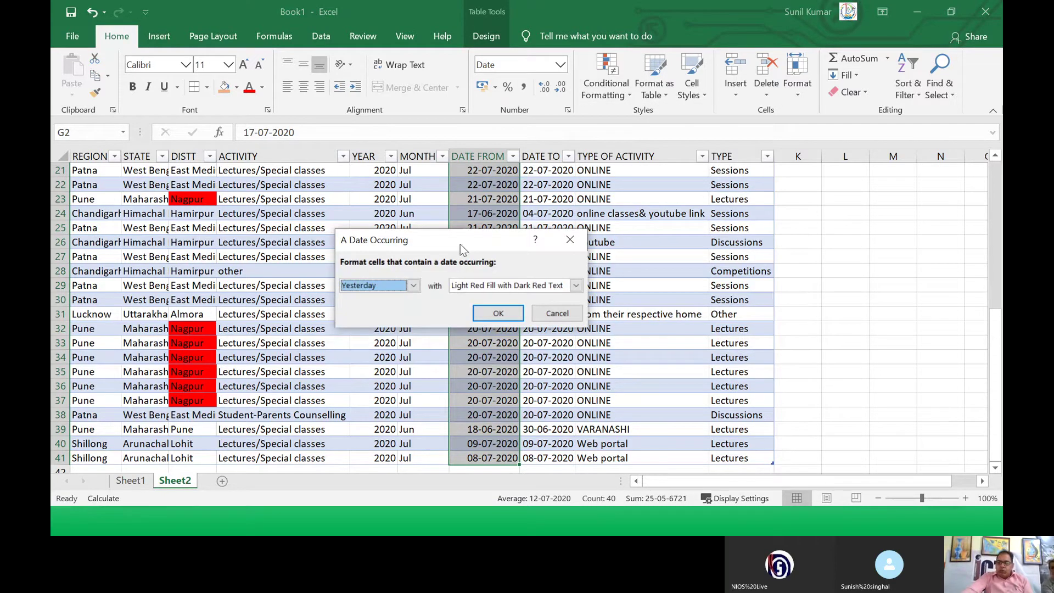
pyautogui.moveTo(459, 238); pyautogui.dragTo(704, 226)
pyautogui.click(658, 271)
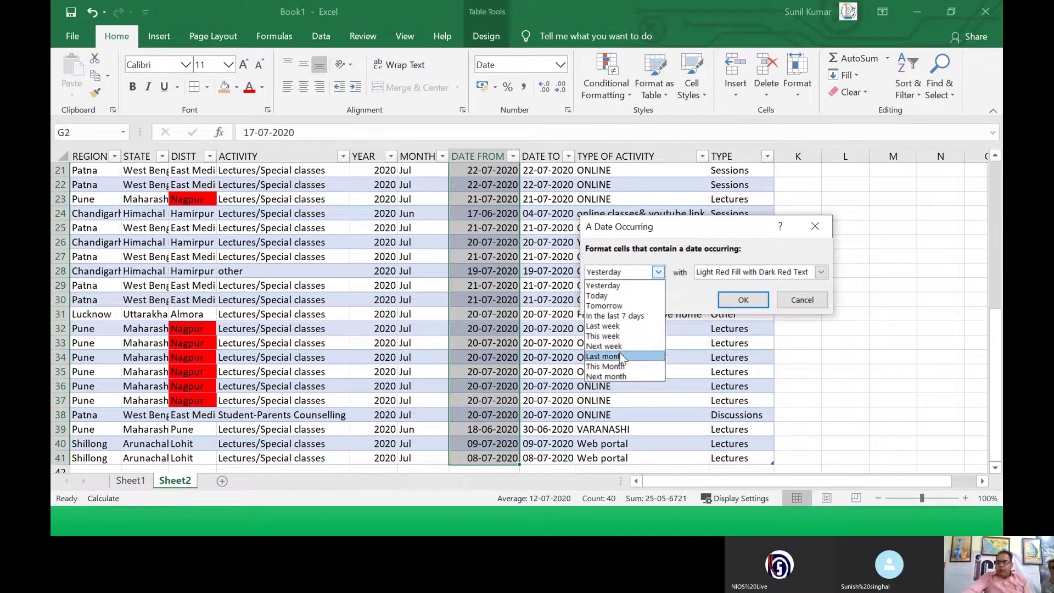
pyautogui.click(604, 357)
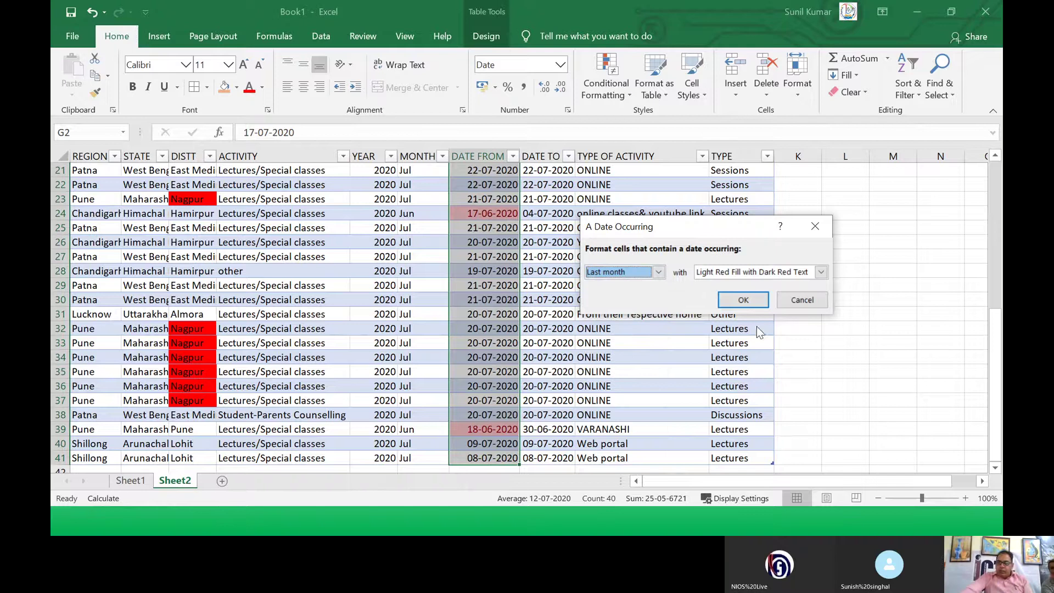
# Step: Give the Last month rule a custom bold dark blue font and apply it
pyautogui.click(810, 273)
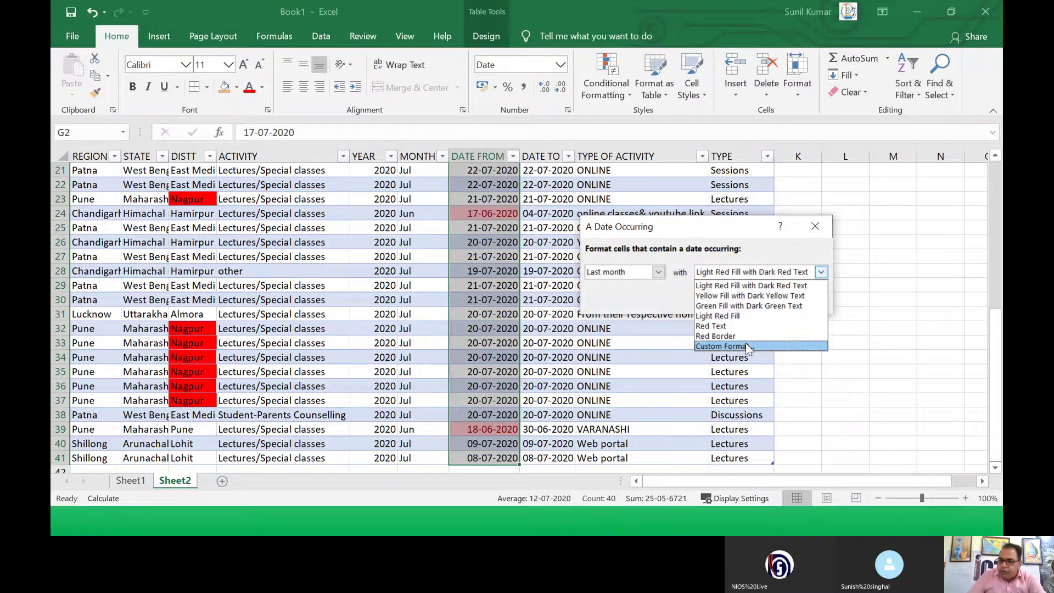
pyautogui.click(743, 344)
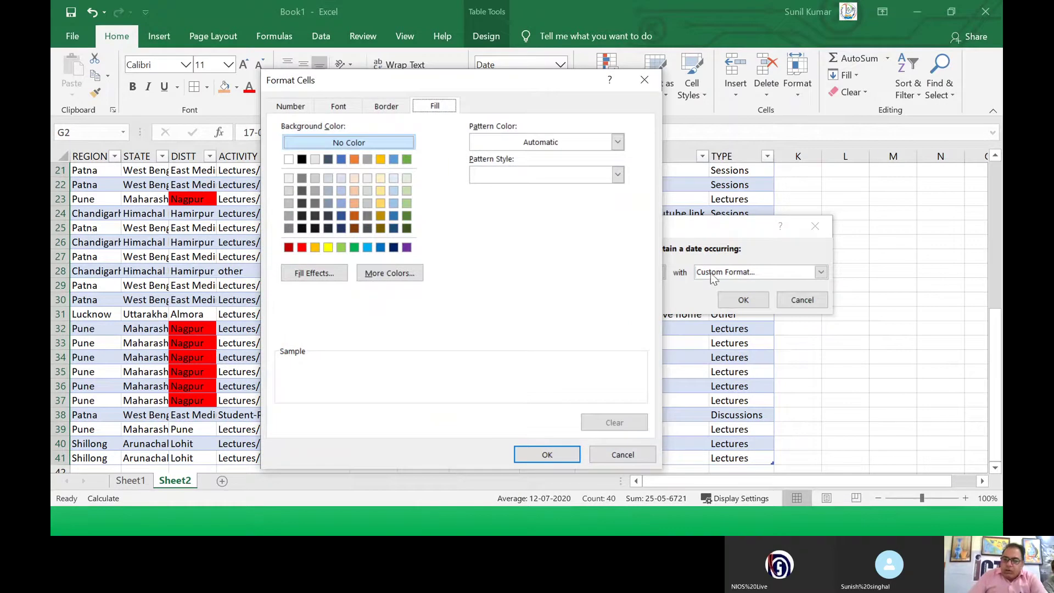
pyautogui.click(346, 108)
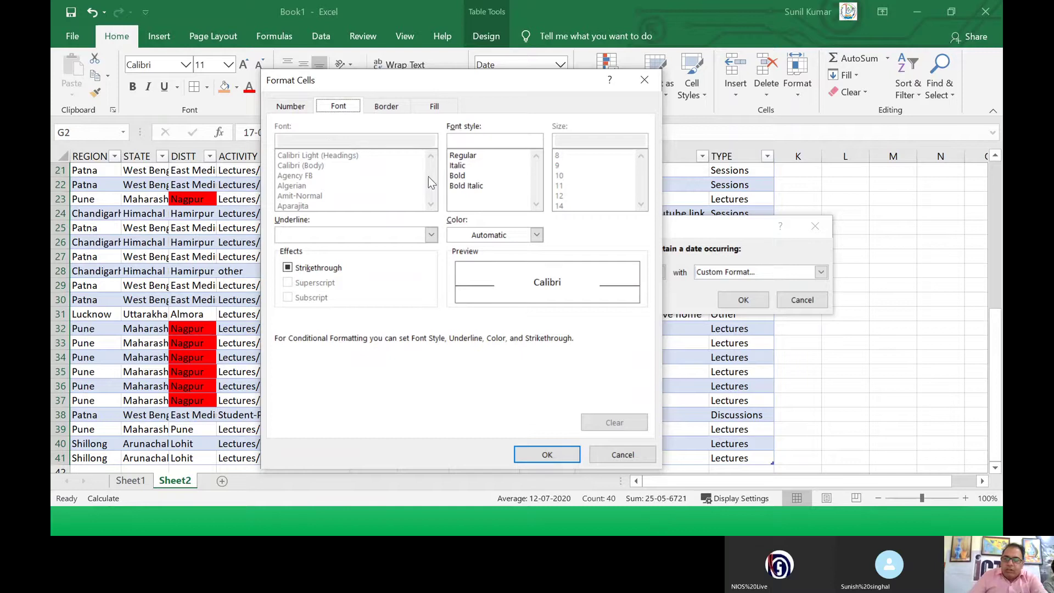
pyautogui.click(456, 176)
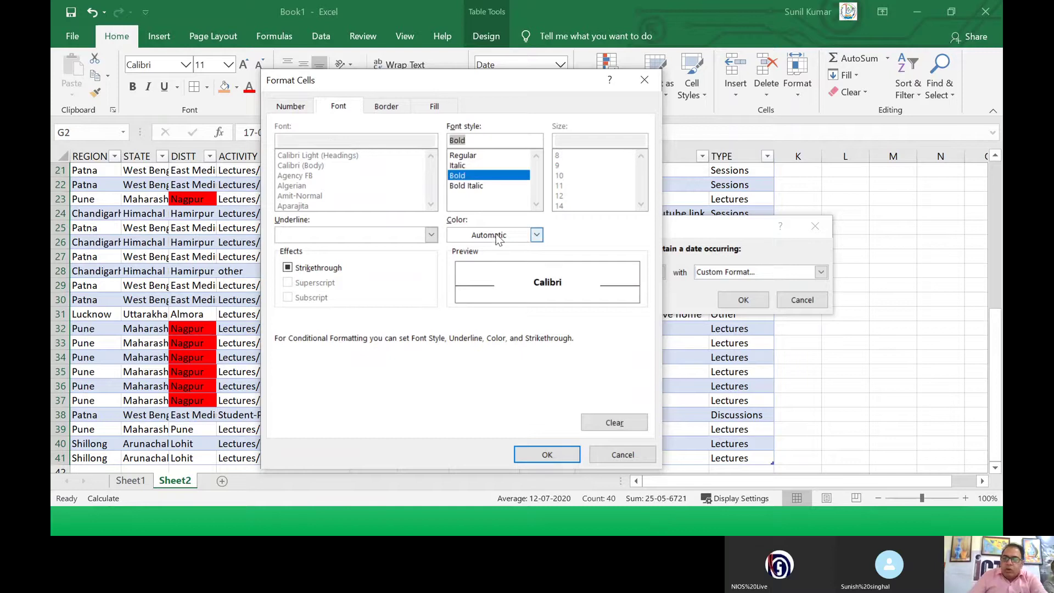
pyautogui.click(537, 235)
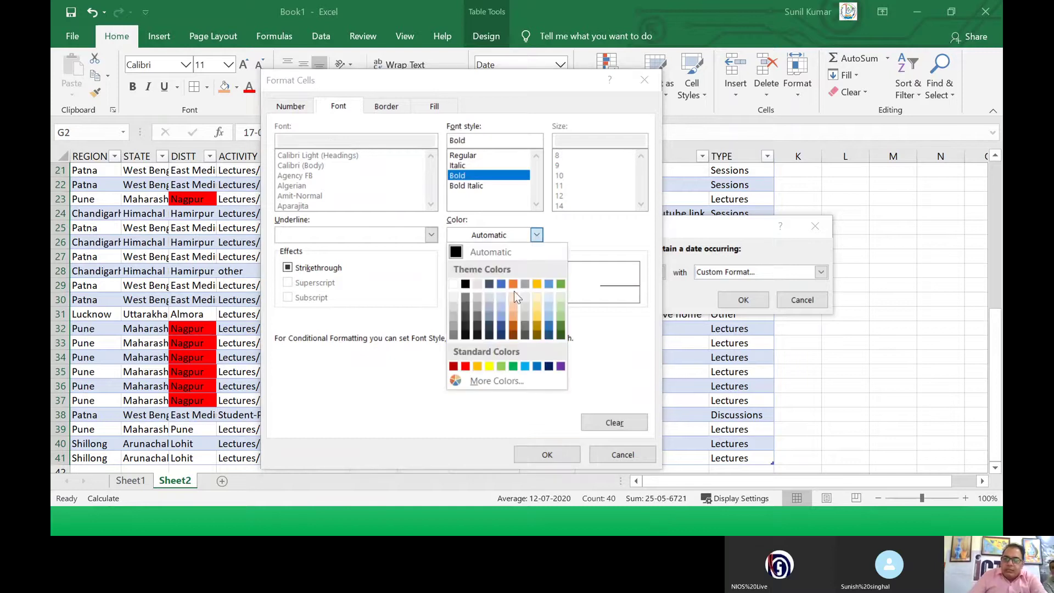
pyautogui.click(549, 366)
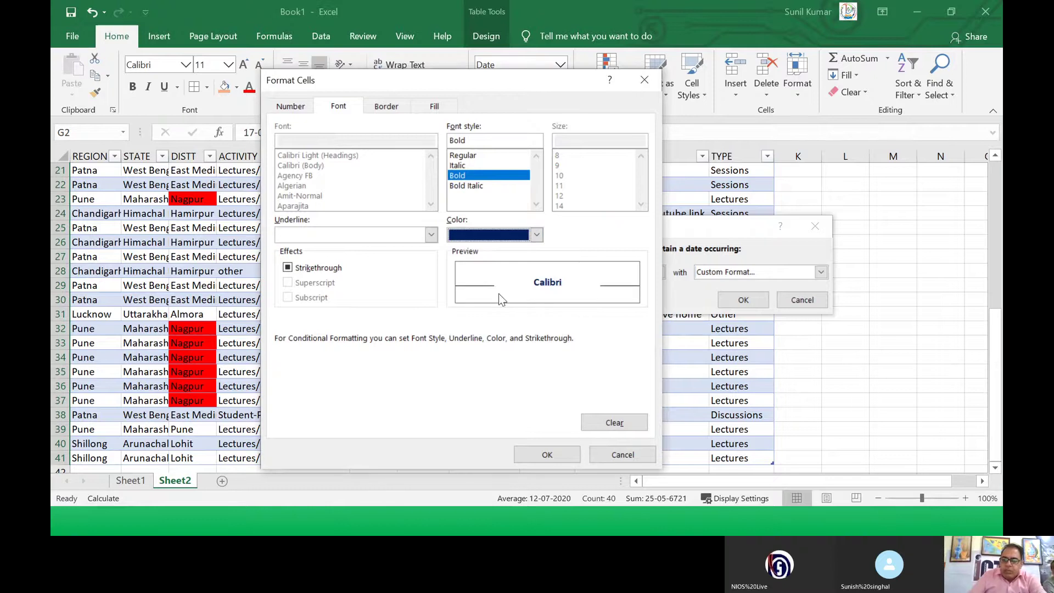
pyautogui.click(545, 456)
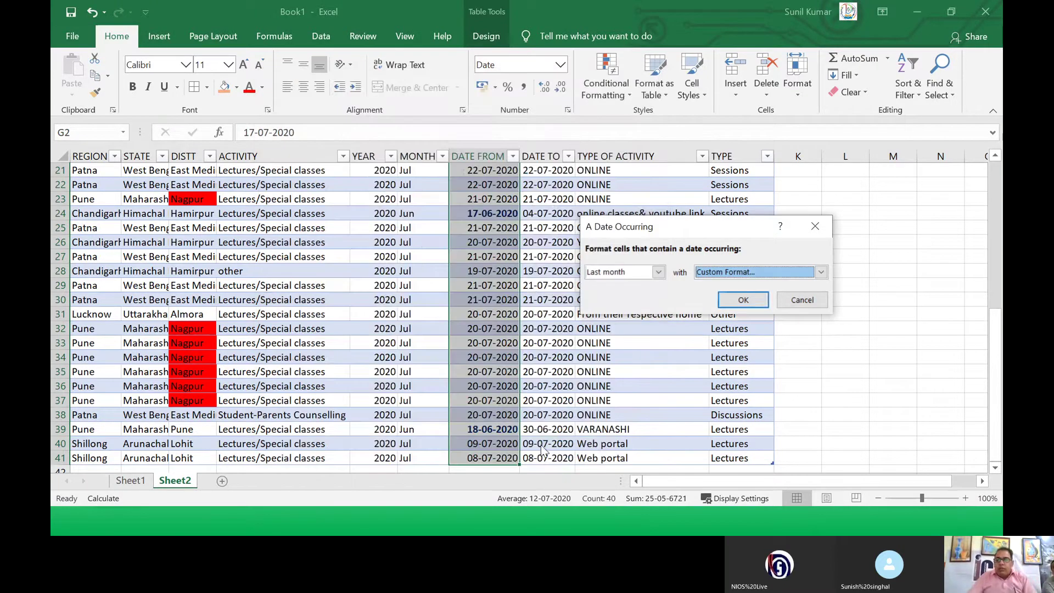
pyautogui.click(743, 299)
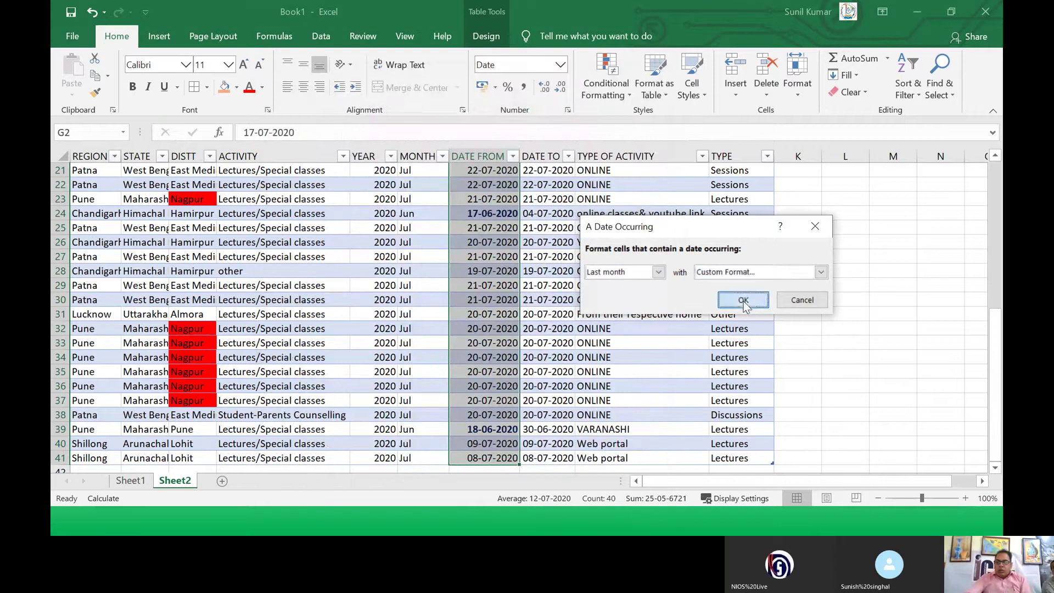
# Step: Move the DATE FROM dates onto DATE TO, replacing its existing values
pyautogui.moveTo(519, 273); pyautogui.dragTo(560, 273)
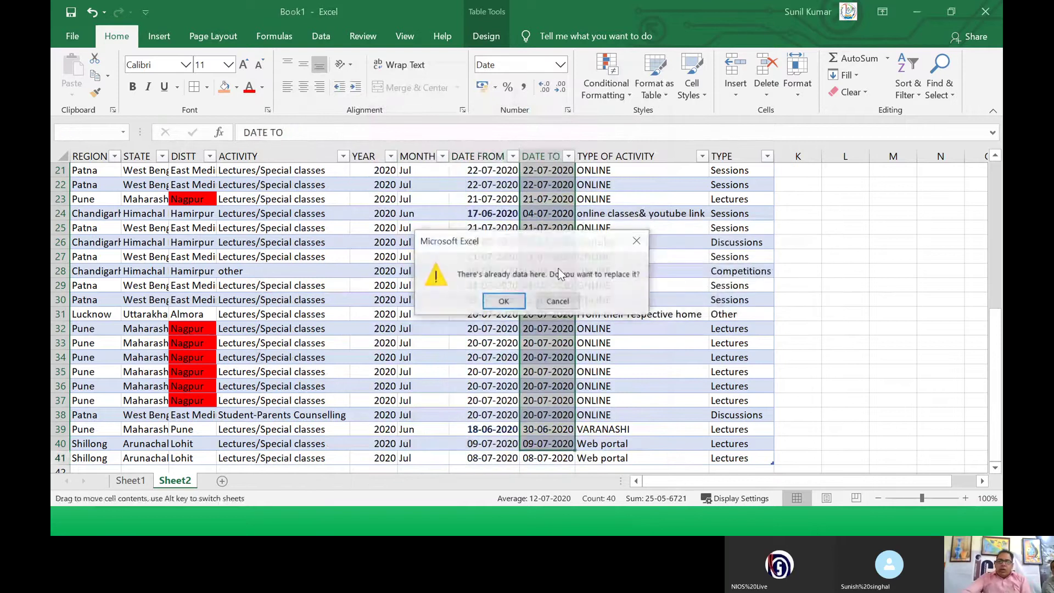
pyautogui.click(503, 301)
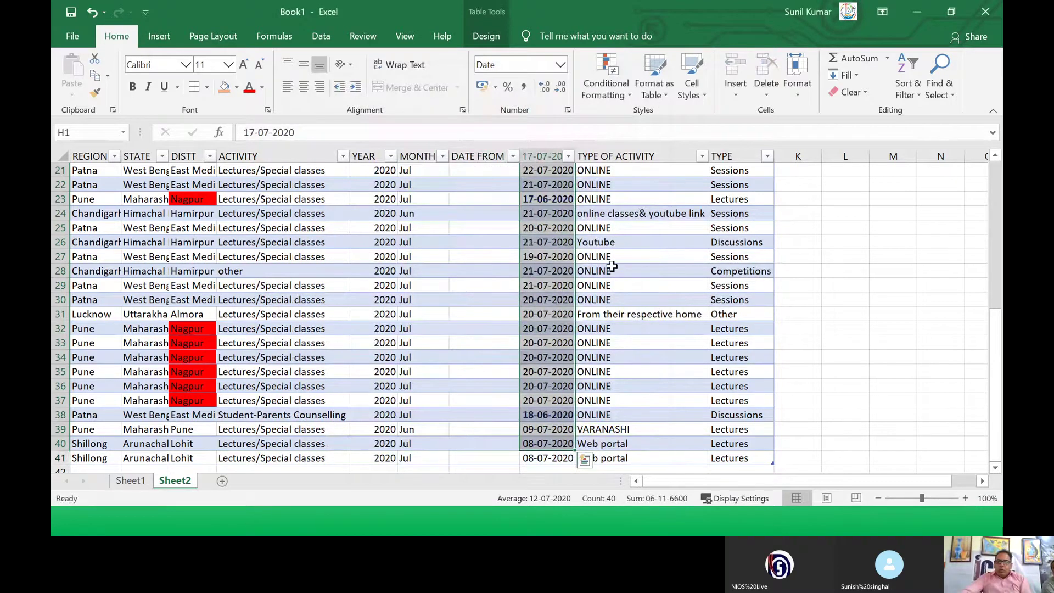
pyautogui.click(640, 257)
# Step: Check the bold June dates 26-06-2020, 17-06-2020 and 18-06-2020
pyautogui.scroll(1, 627, 251)
pyautogui.scroll(3, 604, 247)
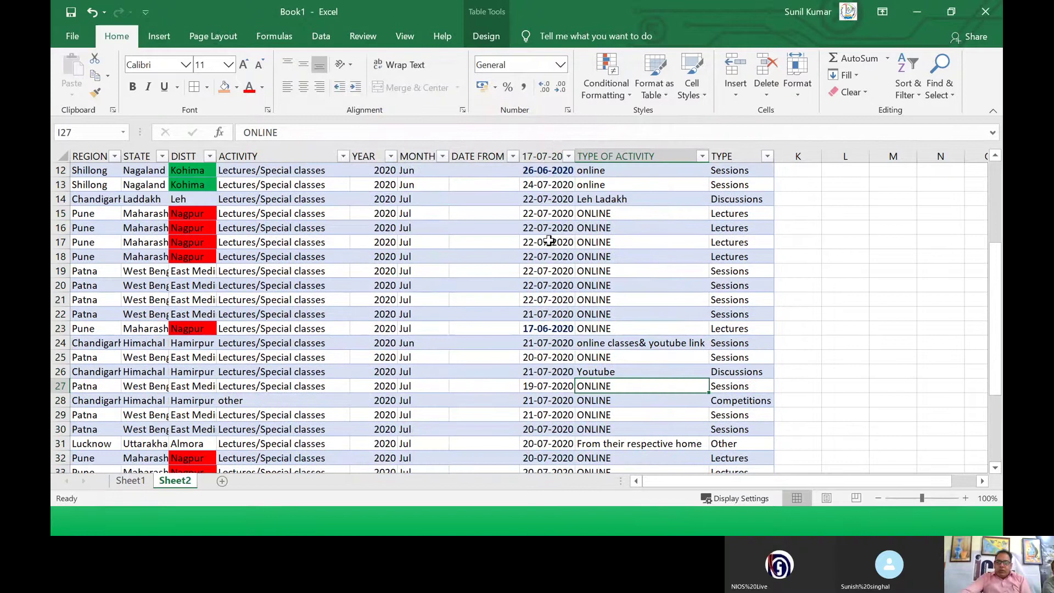
pyautogui.click(547, 171)
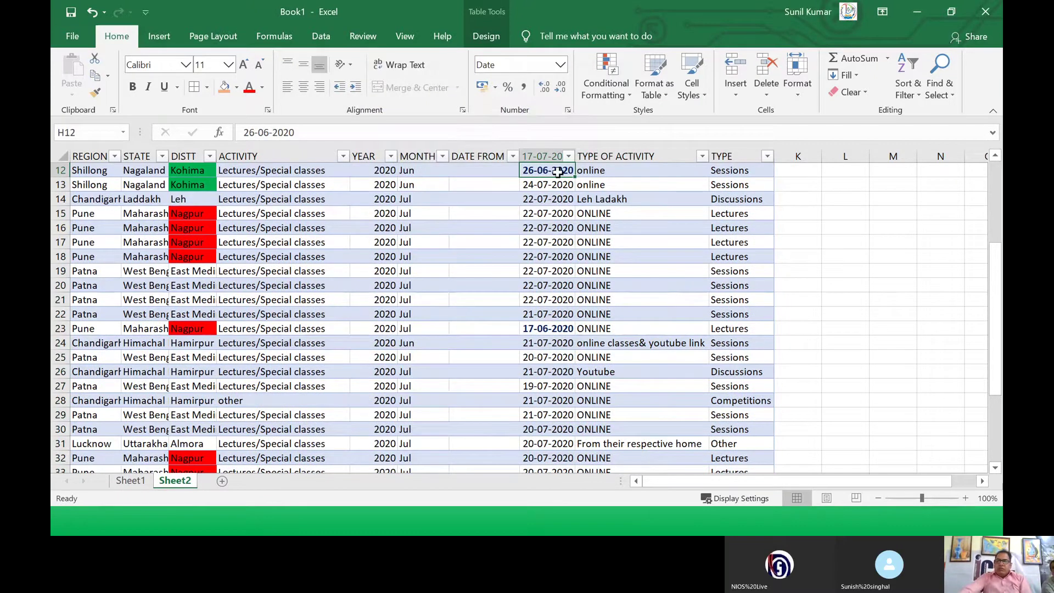
pyautogui.click(544, 331)
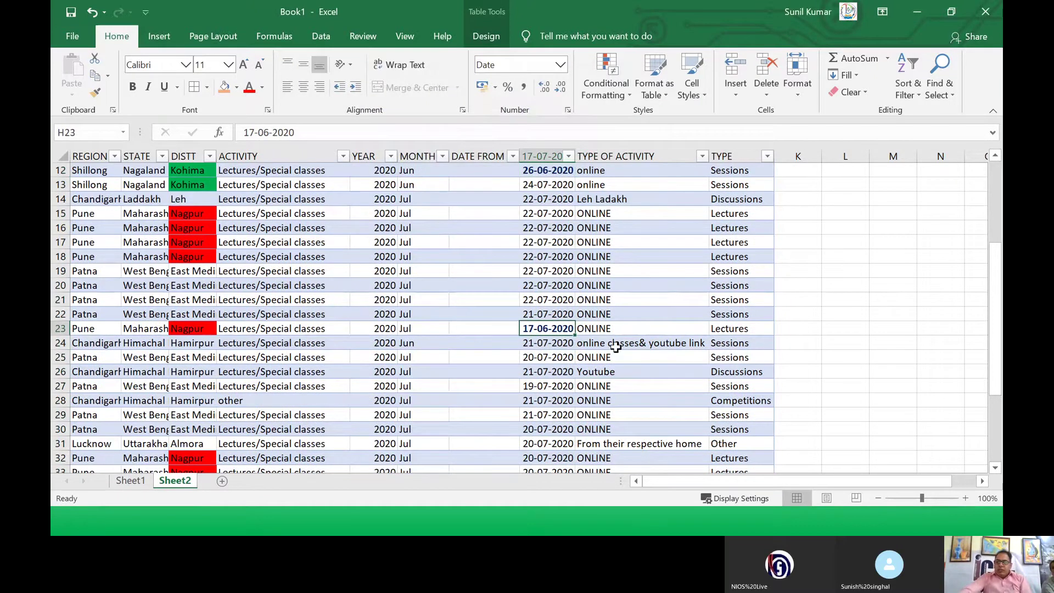
pyautogui.scroll(-5, 611, 347)
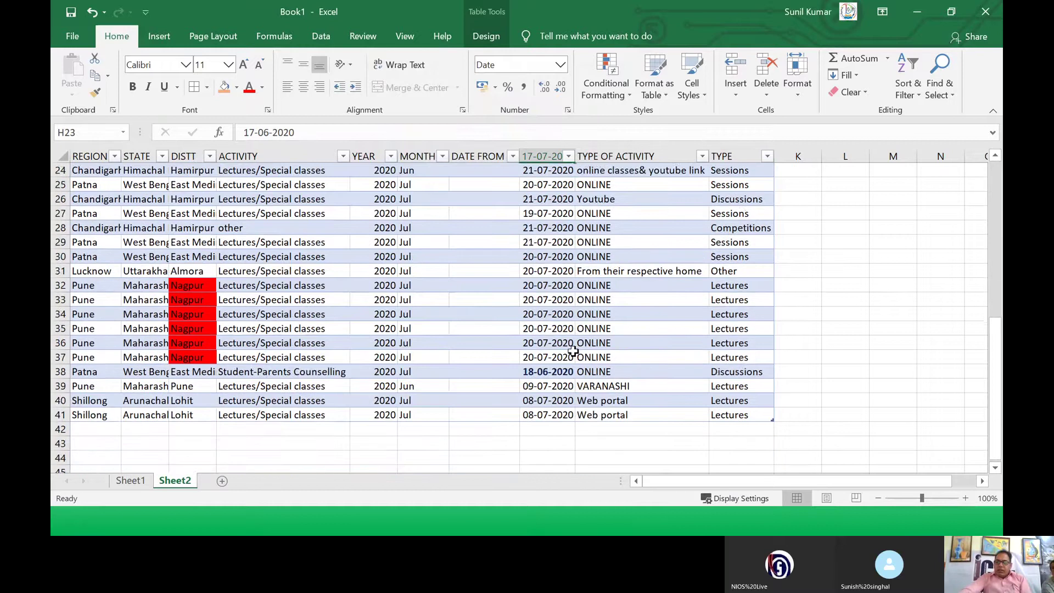
pyautogui.click(554, 328)
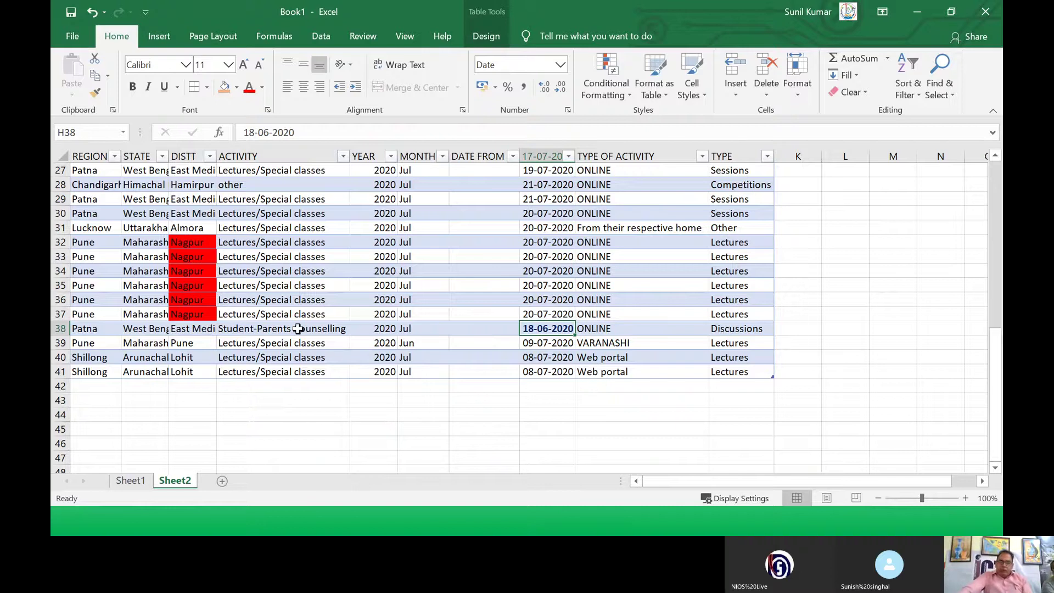
# Step: Switch to Sheet1 and delete all of its contents
pyautogui.click(151, 258)
pyautogui.click(131, 481)
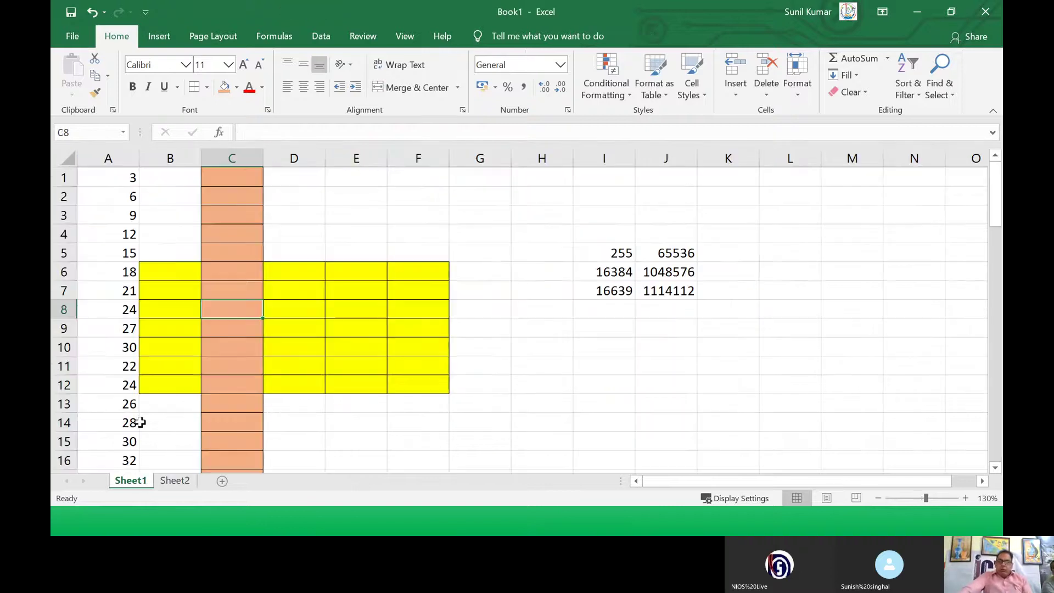
pyautogui.rightClick(63, 159)
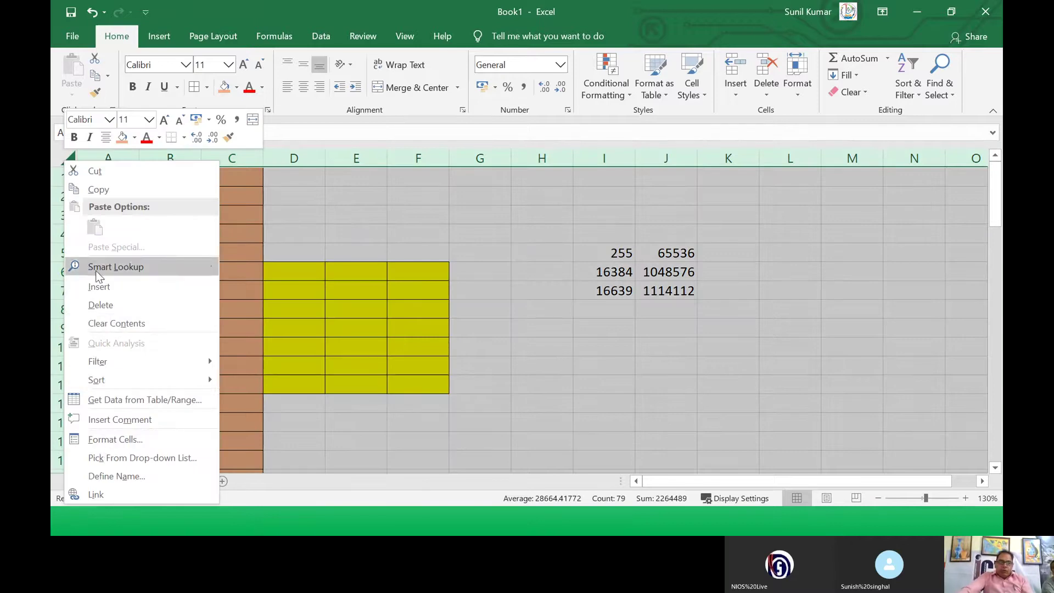
pyautogui.click(98, 305)
pyautogui.click(257, 283)
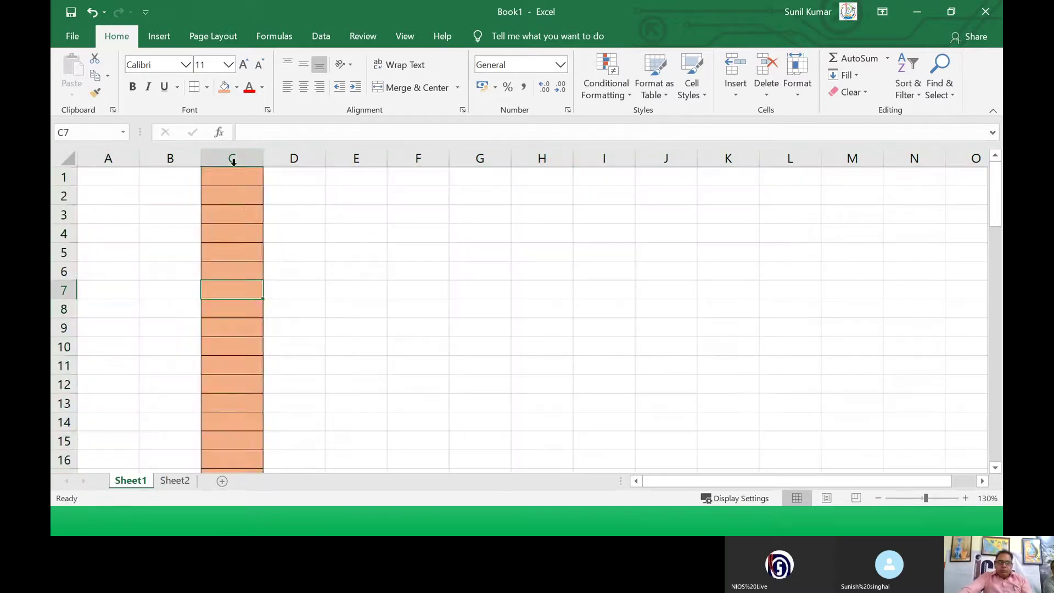
# Step: Remove column C's brown fill and borders, then select cell A1
pyautogui.click(232, 158)
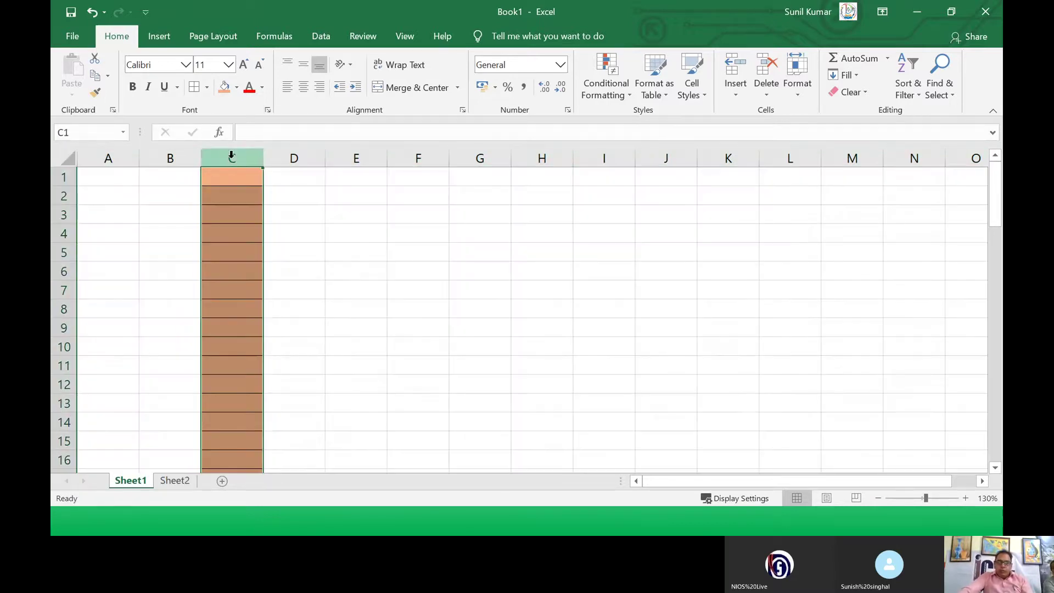
pyautogui.click(236, 87)
pyautogui.click(250, 222)
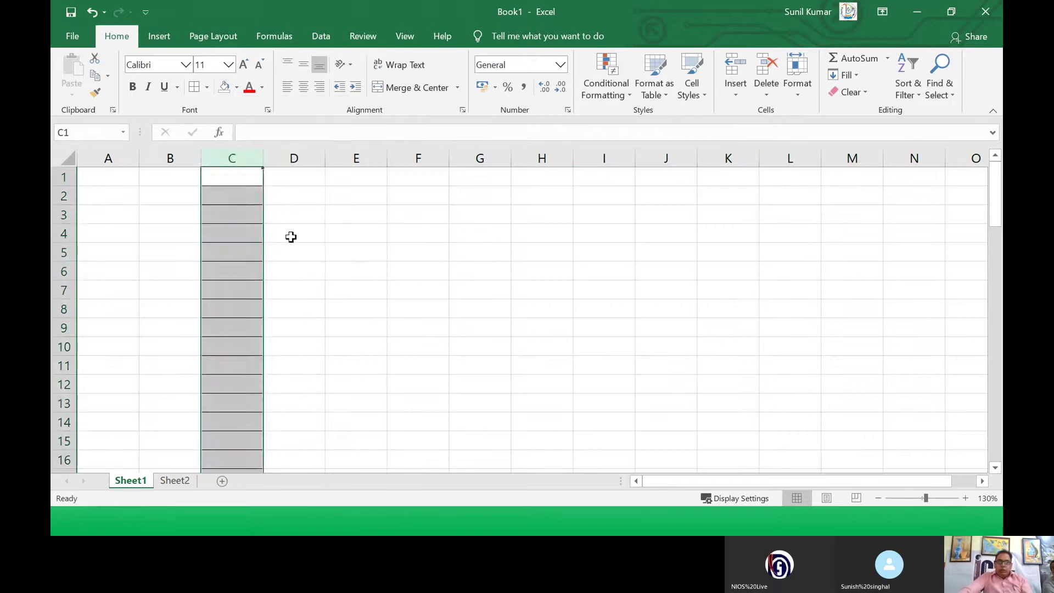
pyautogui.click(354, 251)
pyautogui.click(226, 158)
pyautogui.click(206, 87)
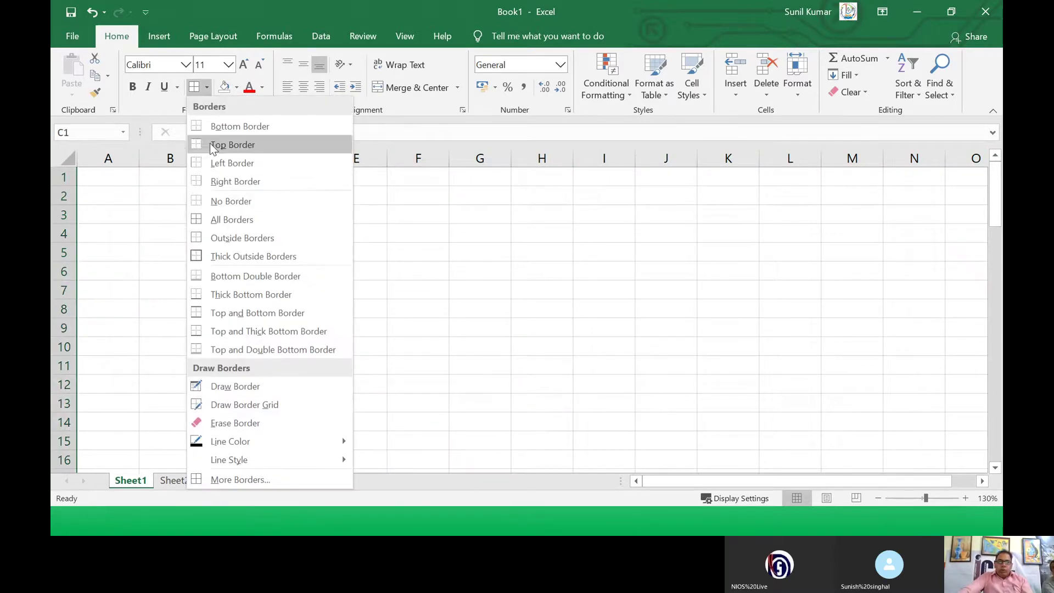
pyautogui.click(223, 206)
pyautogui.click(311, 248)
pyautogui.click(96, 178)
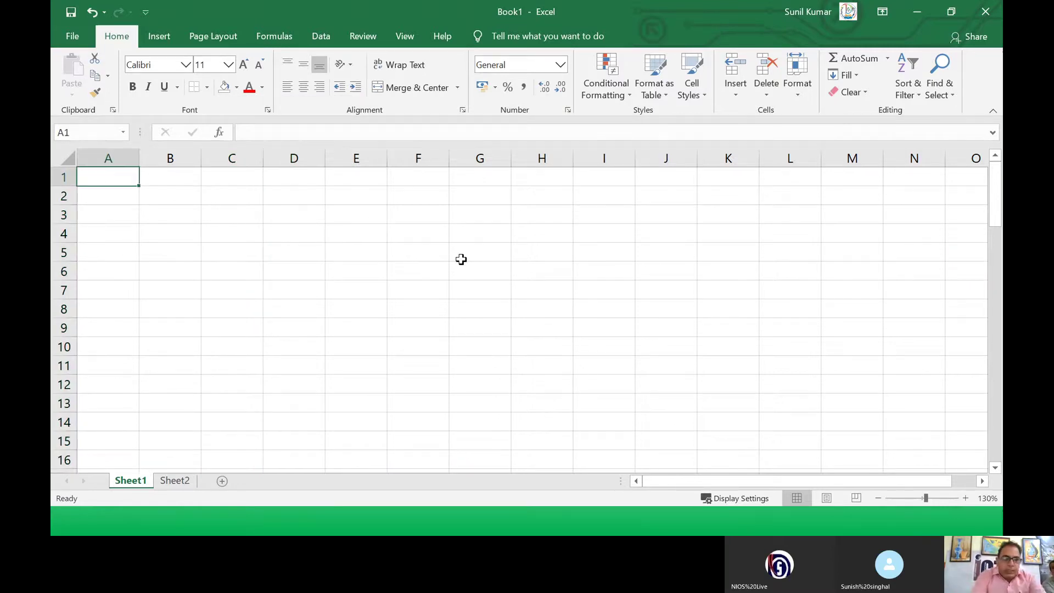
# Step: Enter the headings Sr.No., Name of Student and Marks in A1:C1
pyautogui.write('Sr.')
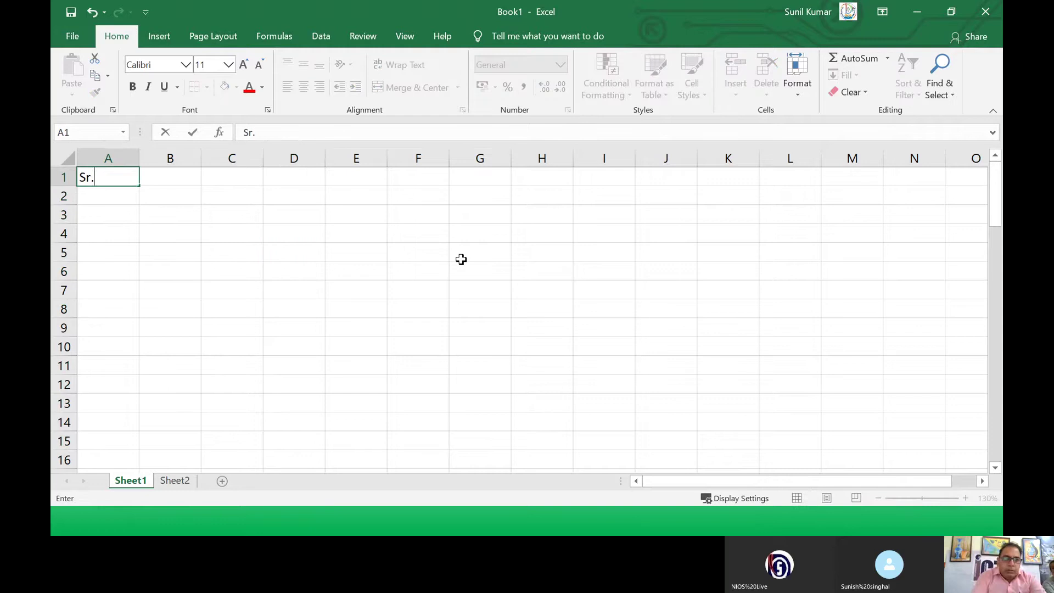
pyautogui.write('No.')
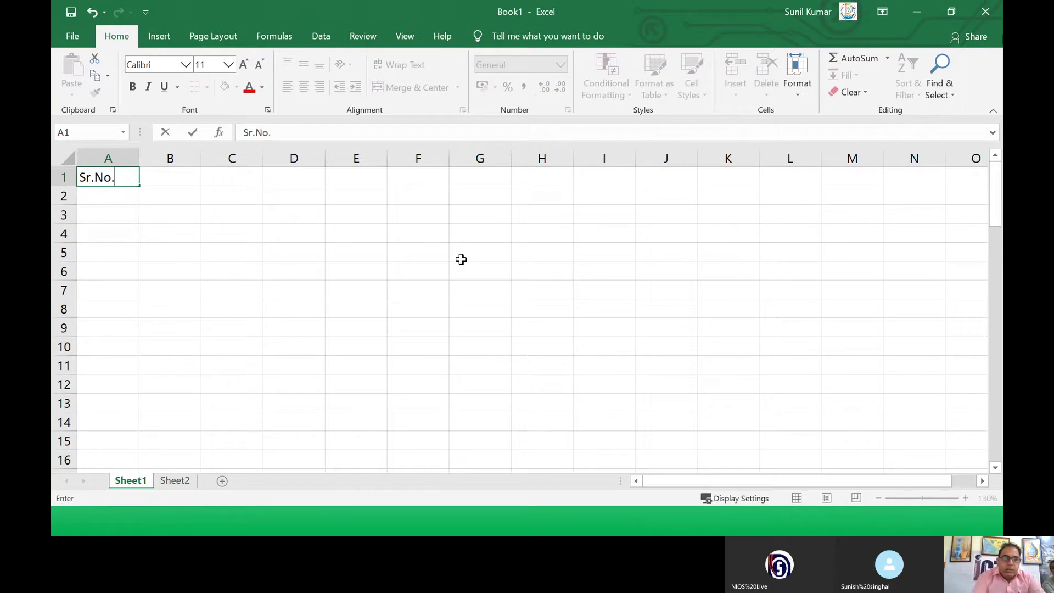
pyautogui.press('Tab')
pyautogui.write('AN')
pyautogui.press('BackSpace')
pyautogui.press('BackSpace')
pyautogui.write('N')
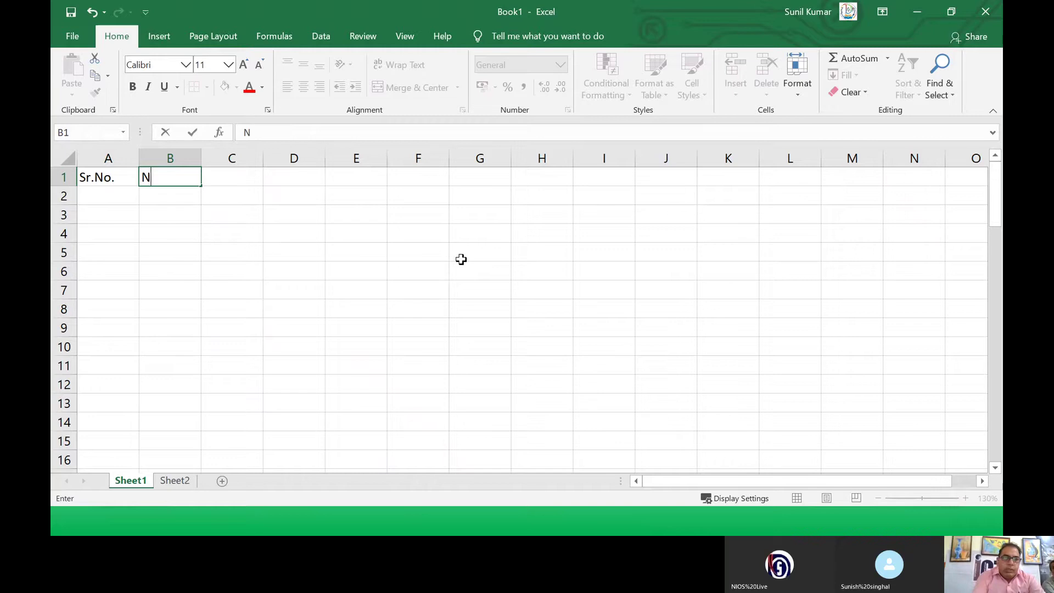
pyautogui.write('ame of Studetn')
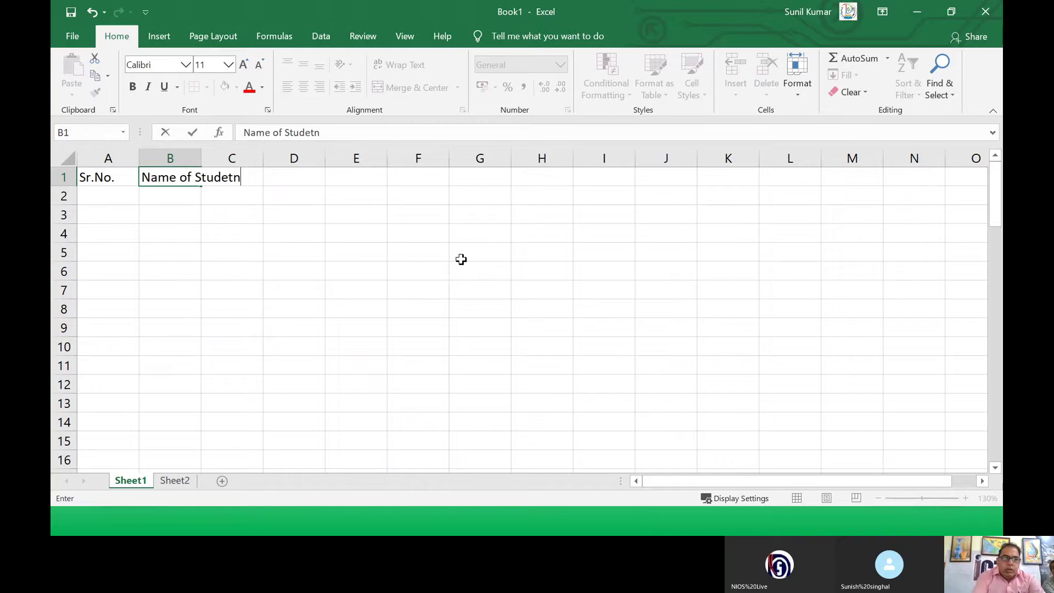
pyautogui.press('Tab')
pyautogui.write('MAr')
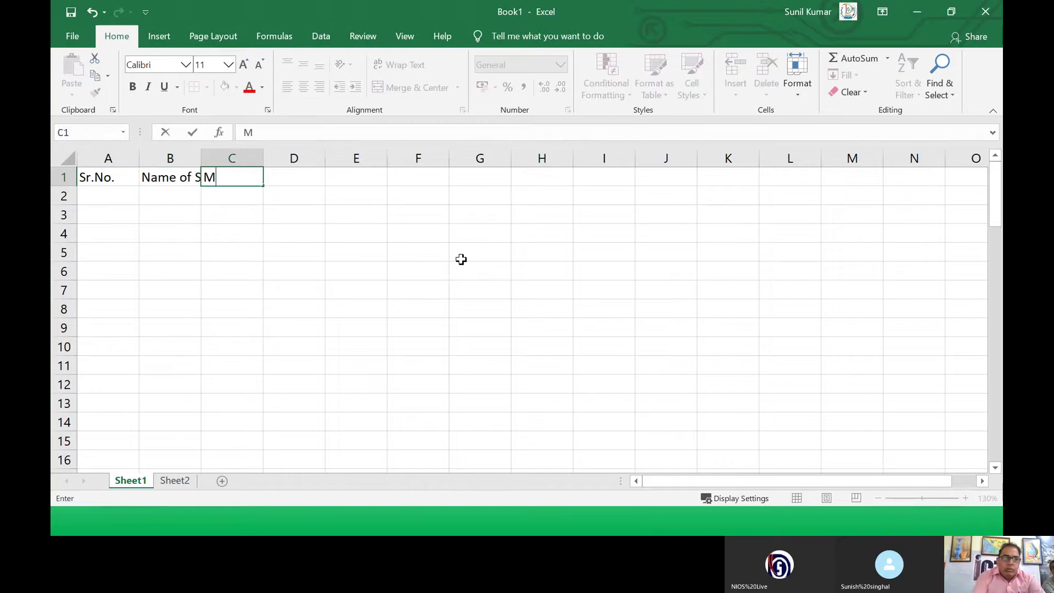
pyautogui.press('BackSpace')
pyautogui.write('arks')
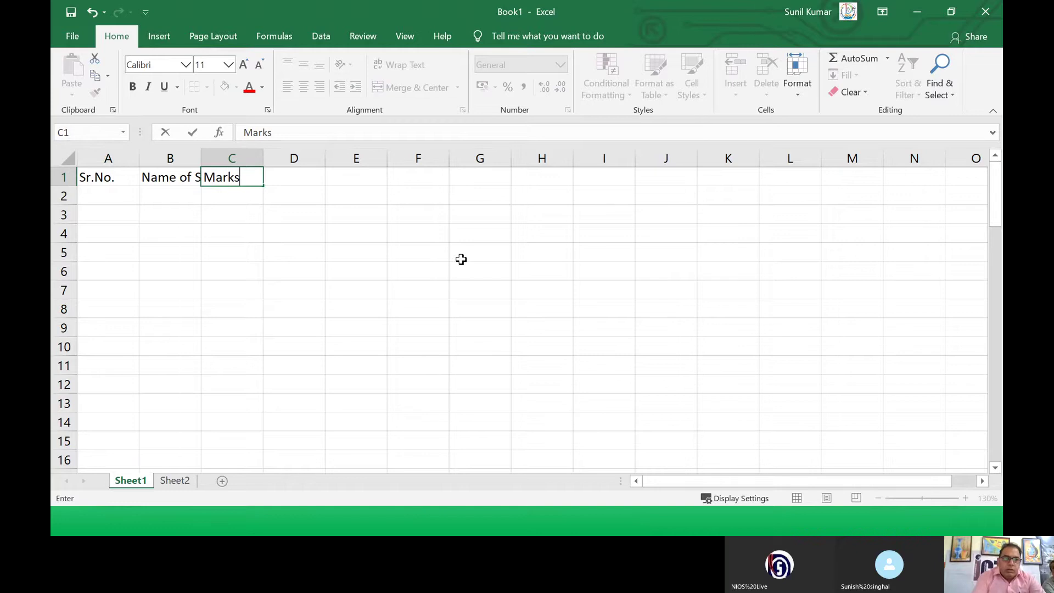
pyautogui.press('Return')
# Step: Replace Marks with Physics and add Mathematics, Total and Per headings in D1:F1
pyautogui.press('Down')
pyautogui.press('Down')
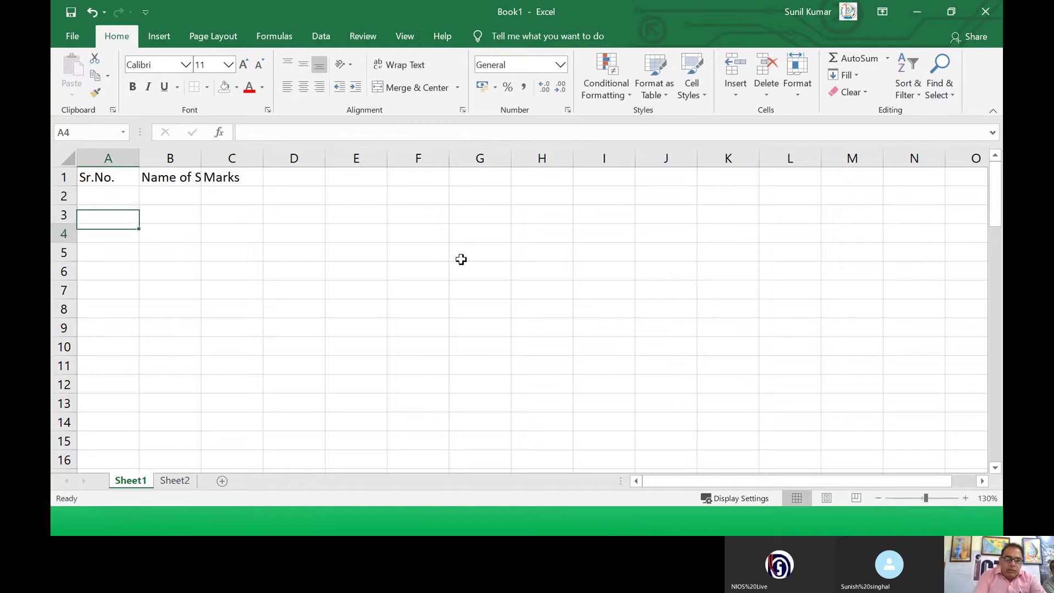
pyautogui.press('Up')
pyautogui.press('Up')
pyautogui.press('Up')
pyautogui.press('Right')
pyautogui.press('Right')
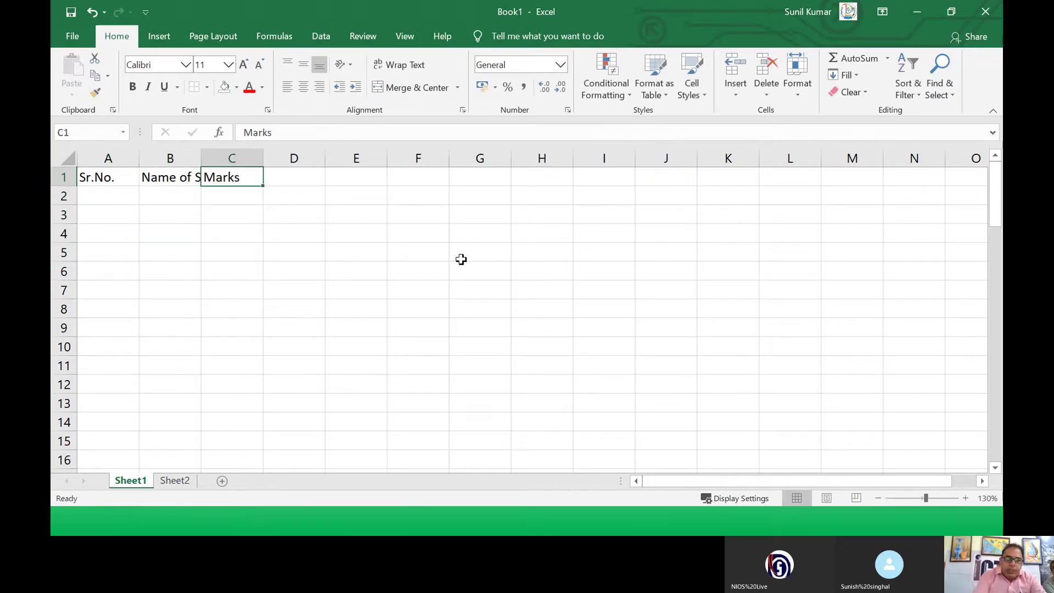
pyautogui.write('Physics')
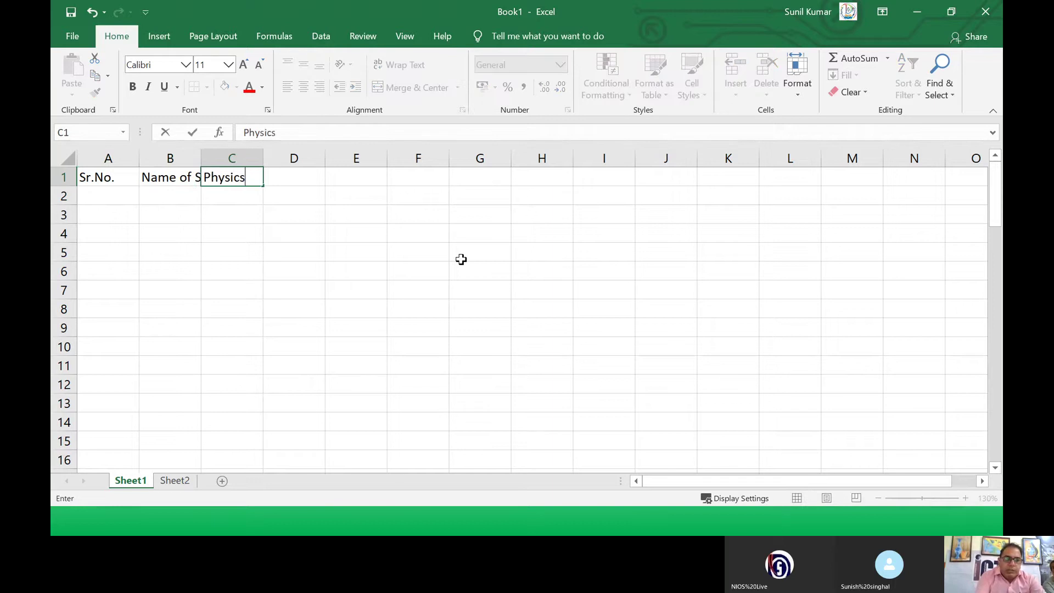
pyautogui.press('Tab')
pyautogui.write('MA')
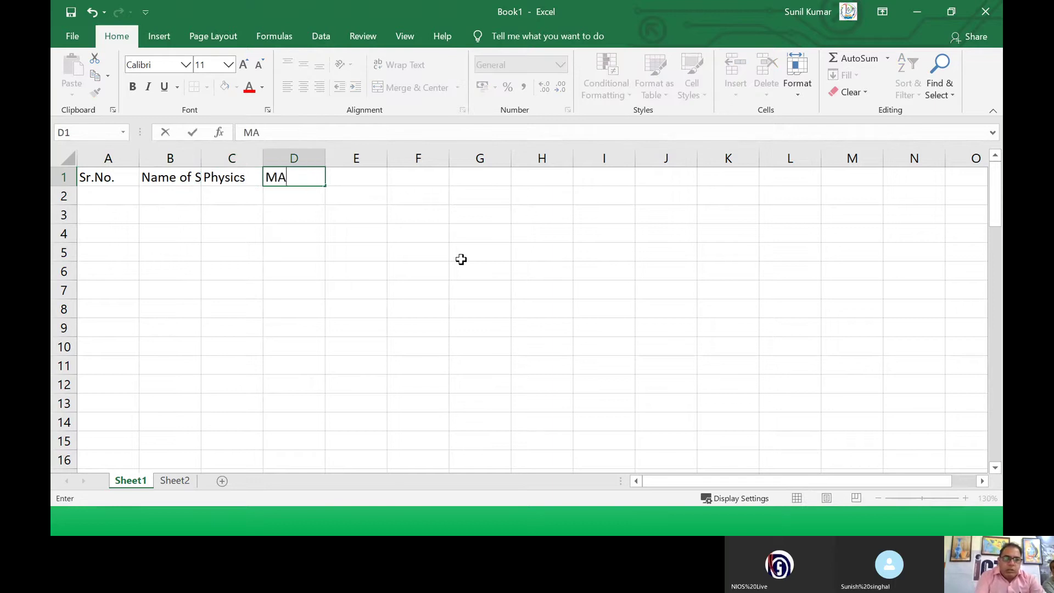
pyautogui.write('TH')
pyautogui.press('BackSpace')
pyautogui.press('BackSpace')
pyautogui.press('BackSpace')
pyautogui.write('athe')
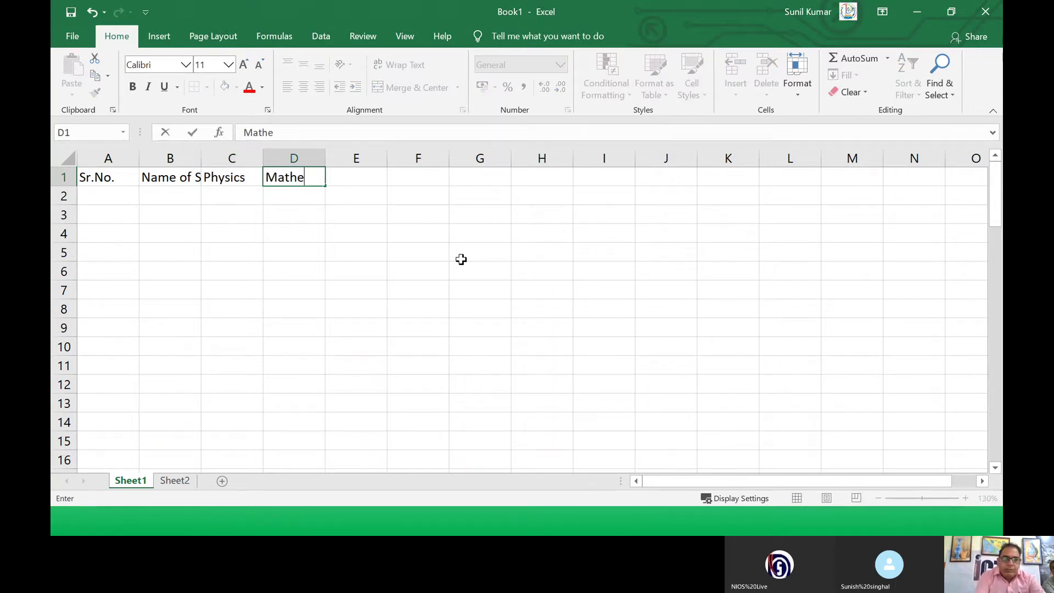
pyautogui.write('matics')
pyautogui.press('Tab')
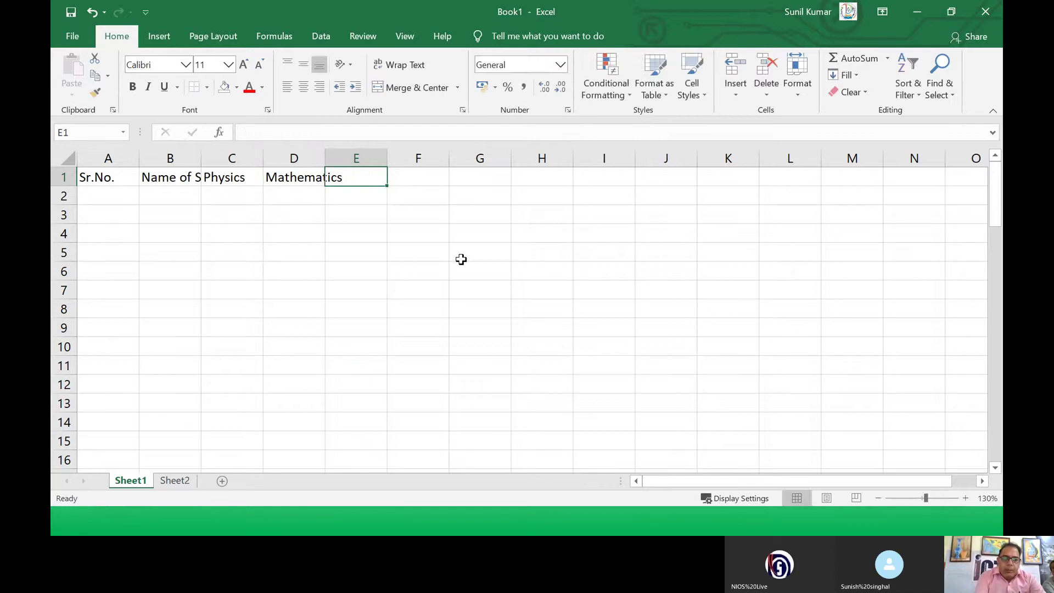
pyautogui.write('Total')
pyautogui.press('Tab')
pyautogui.write('Pe')
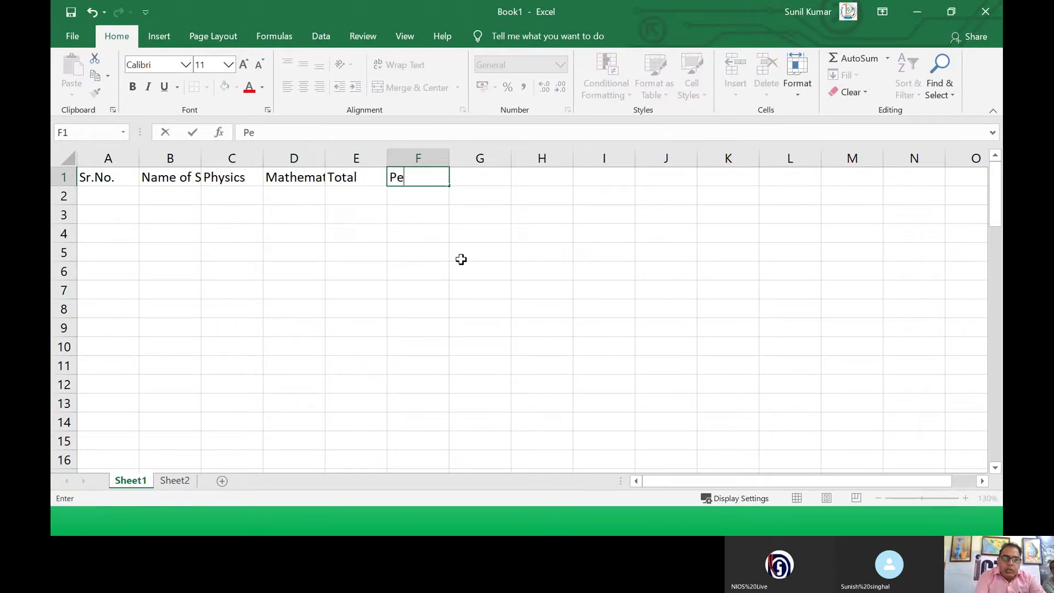
pyautogui.write('r')
pyautogui.press('Return')
pyautogui.press('Left')
pyautogui.press('Left')
pyautogui.press('Left')
pyautogui.press('Left')
pyautogui.press('Left')
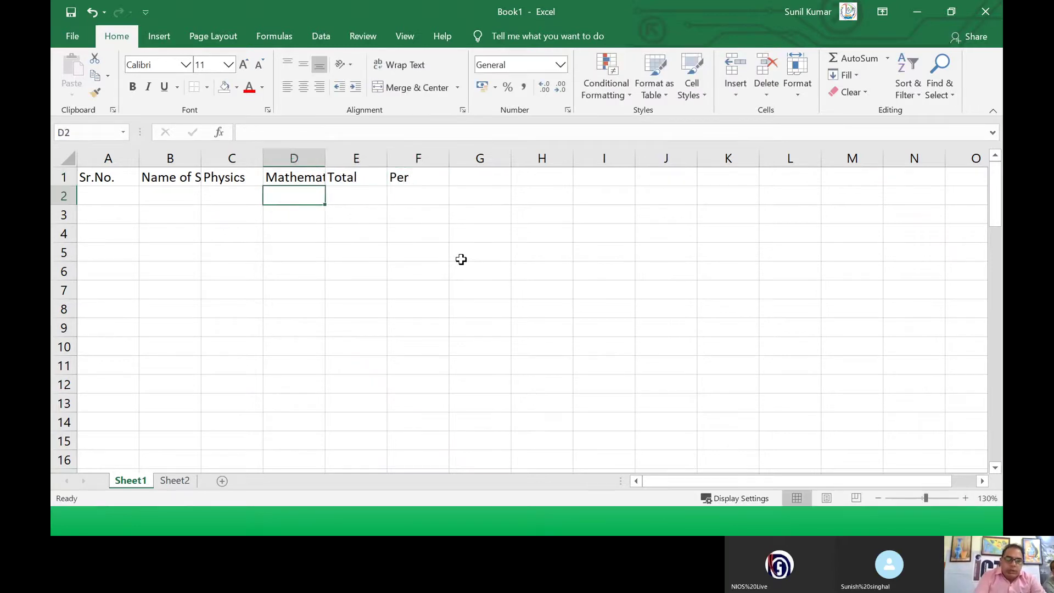
# Step: Enter serial numbers 1, 2, 3 in A2:A4 and the three student names in B2:B4
pyautogui.write('1')
pyautogui.press('Tab')
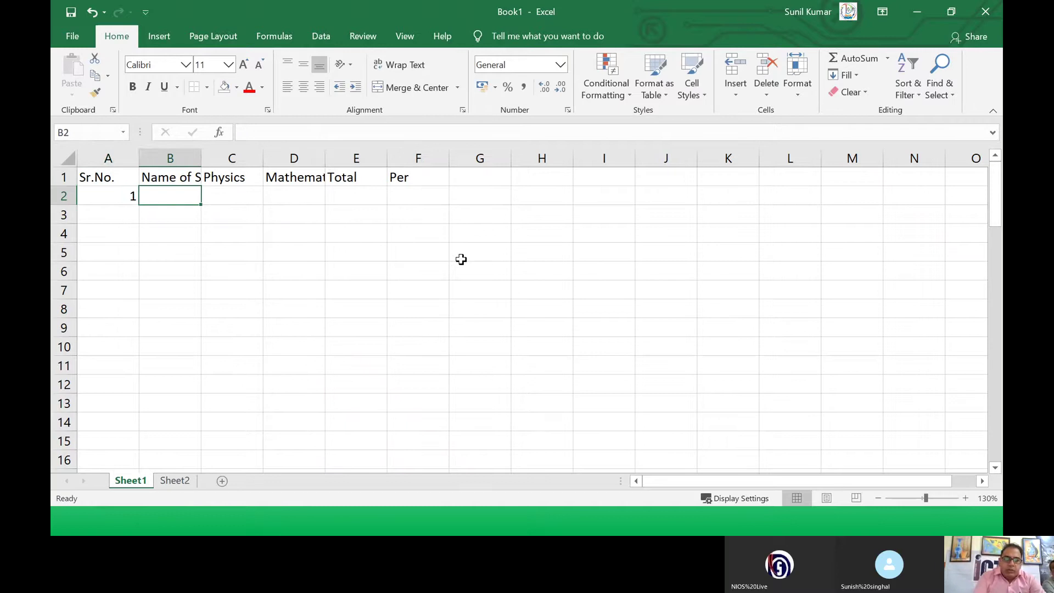
pyautogui.write('RAm')
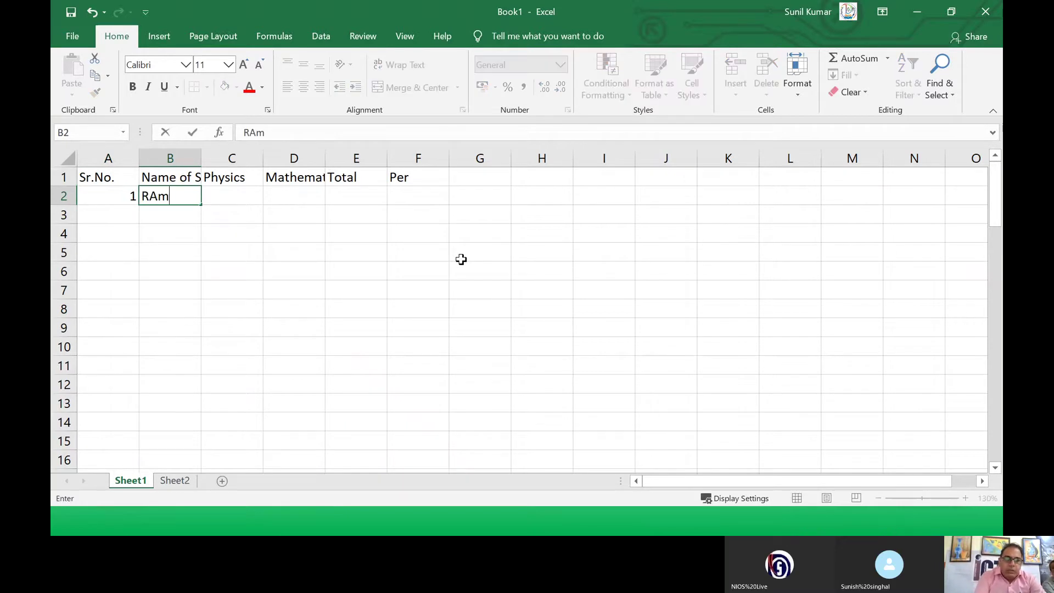
pyautogui.press('BackSpace')
pyautogui.write('jesh')
pyautogui.press('Return')
pyautogui.write('2')
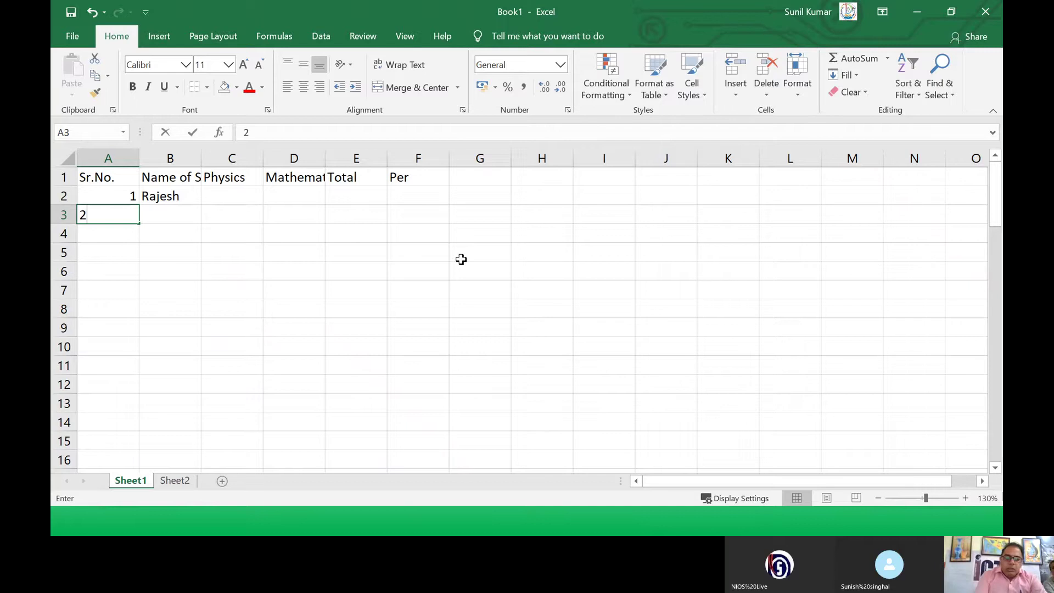
pyautogui.press('Tab')
pyautogui.write('Dinesh')
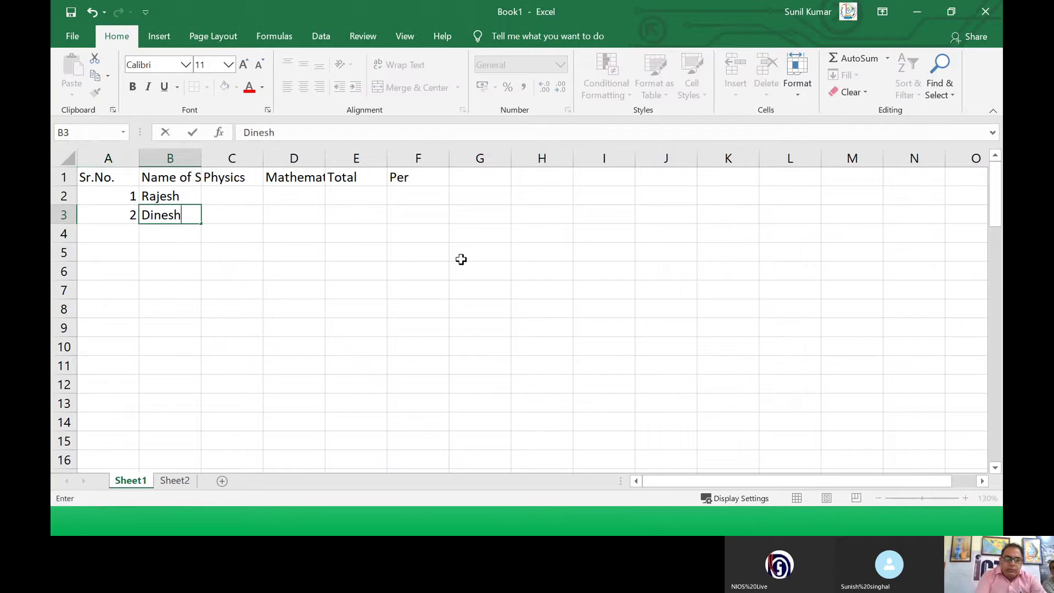
pyautogui.press('Return')
pyautogui.write('3')
pyautogui.press('Tab')
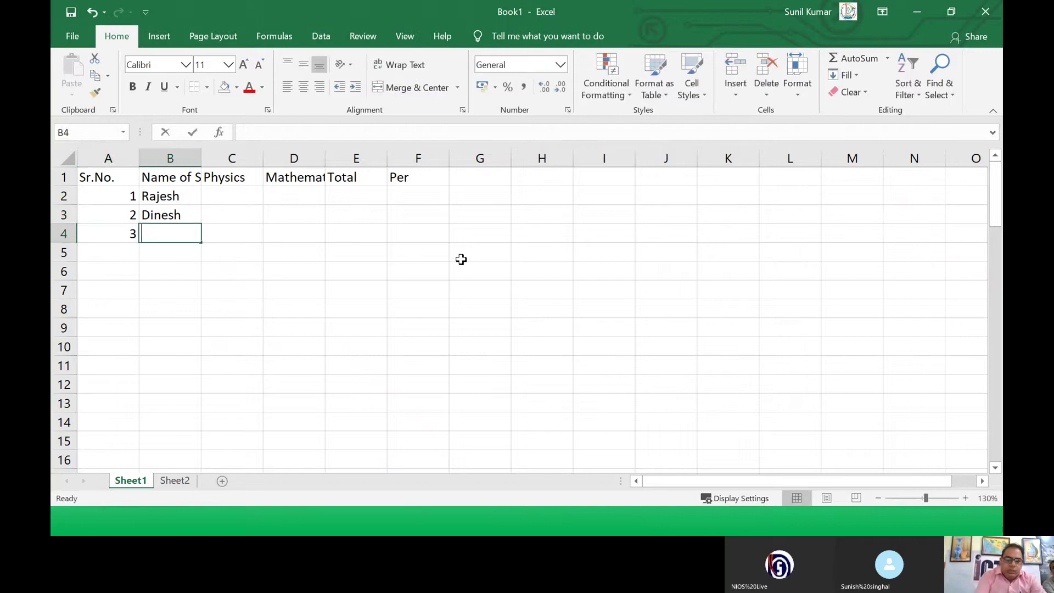
pyautogui.write('Manoj')
pyautogui.press('Tab')
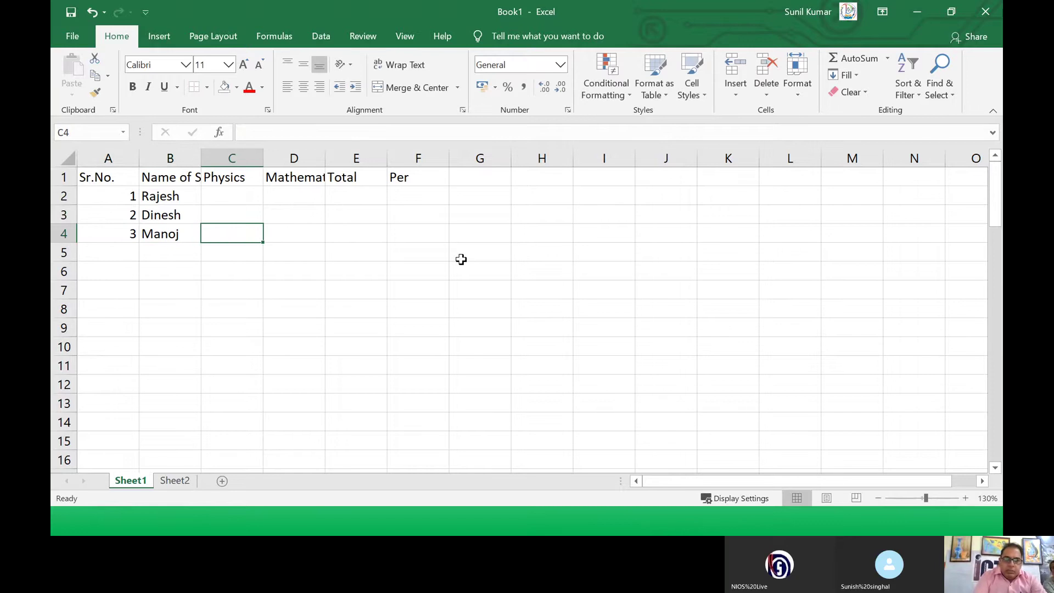
# Step: Enter Physics marks 85, 86 and 84 in C2:C4
pyautogui.press('Up')
pyautogui.press('Up')
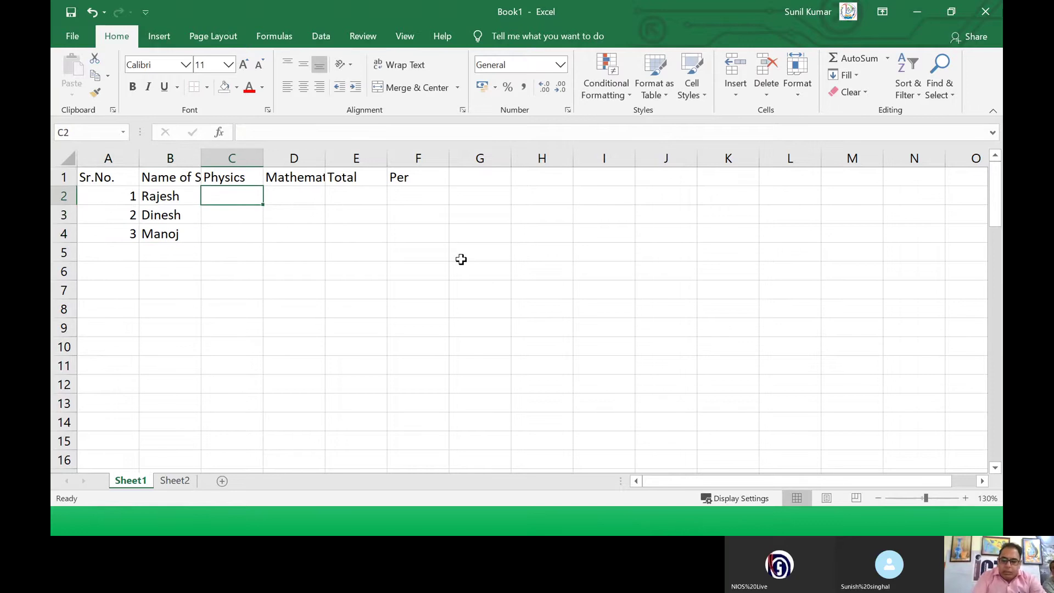
pyautogui.write('85')
pyautogui.press('Return')
pyautogui.write('86')
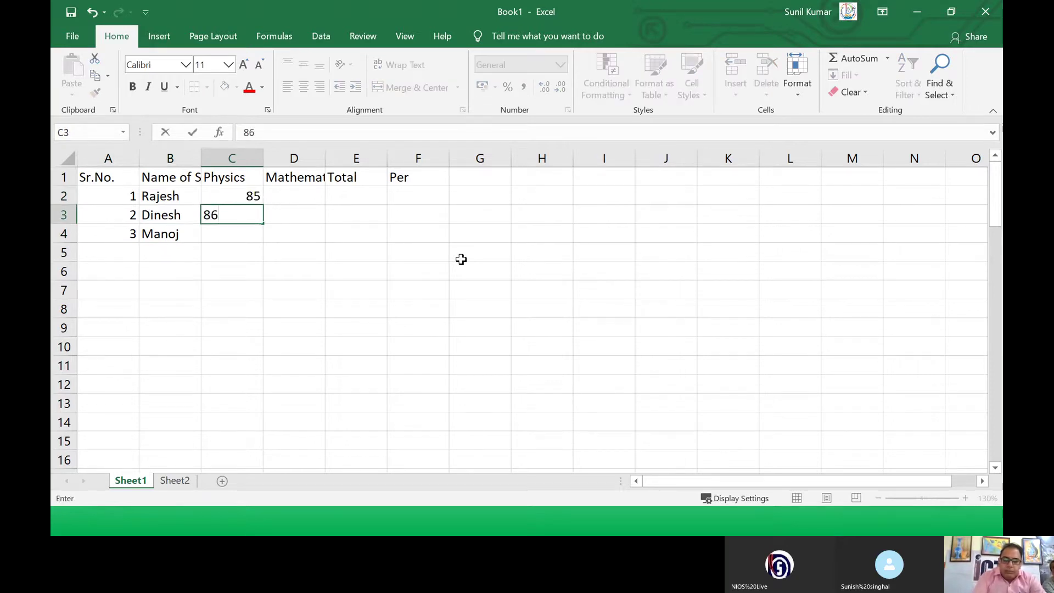
pyautogui.press('Tab')
pyautogui.press('Return')
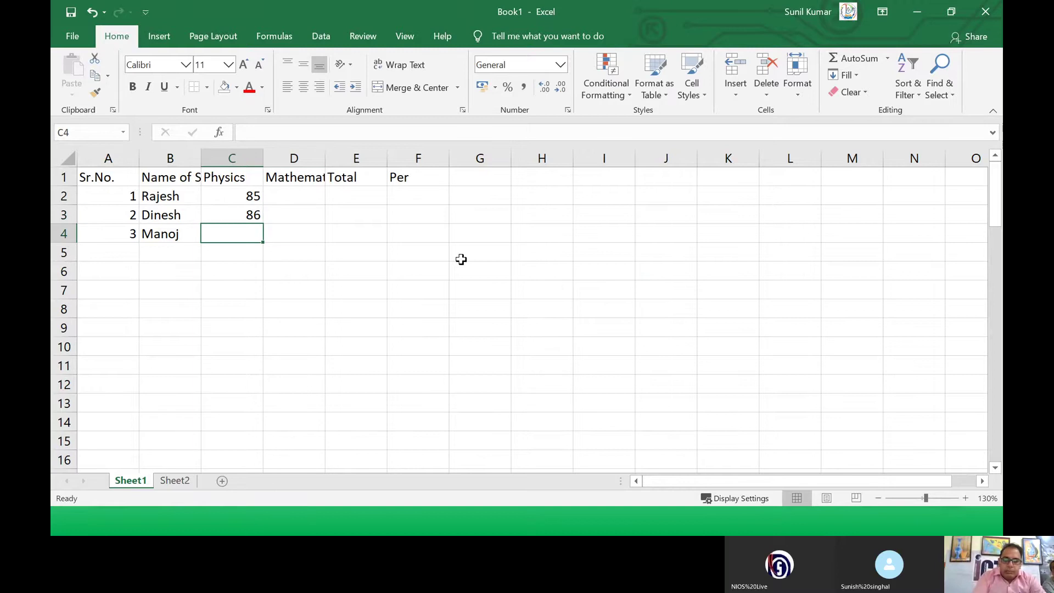
pyautogui.write('84')
pyautogui.press('Tab')
# Step: Enter Mathematics marks 98, 94 and 94 in D2:D4
pyautogui.press('Up')
pyautogui.press('Up')
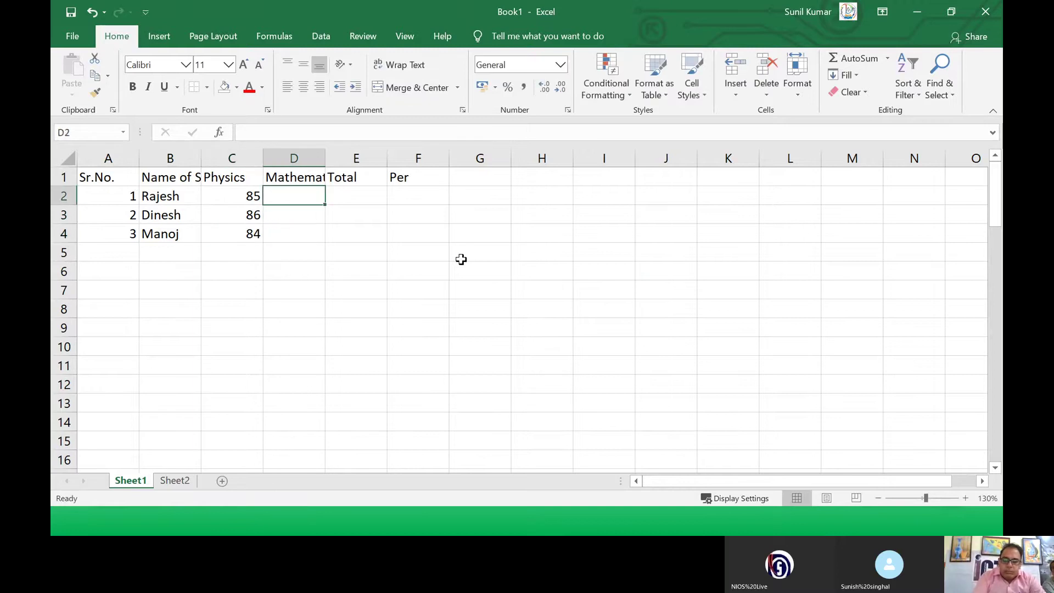
pyautogui.write('98')
pyautogui.press('Return')
pyautogui.write('94')
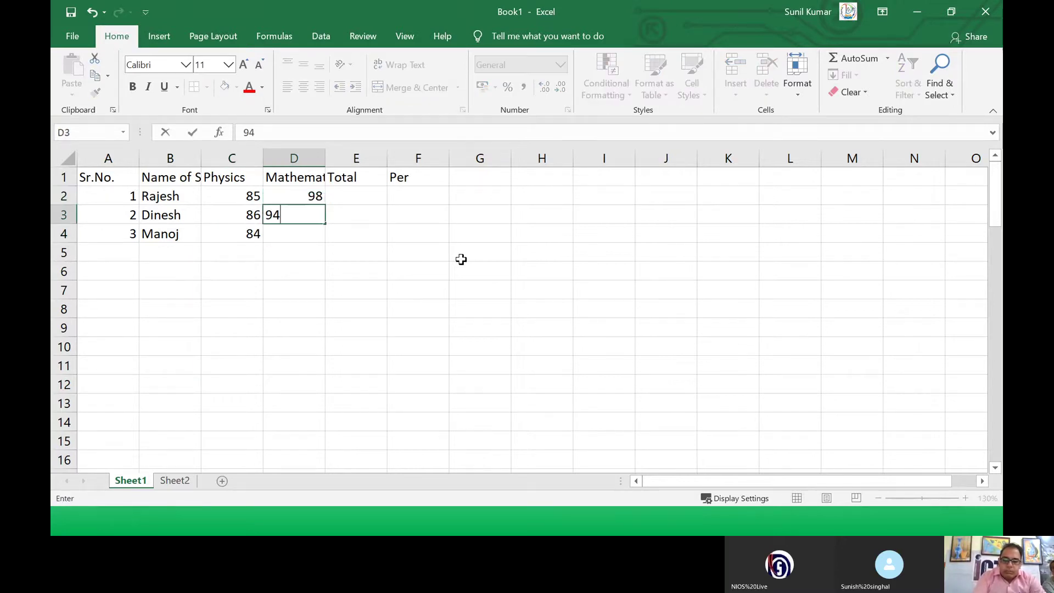
pyautogui.press('Return')
pyautogui.write('94')
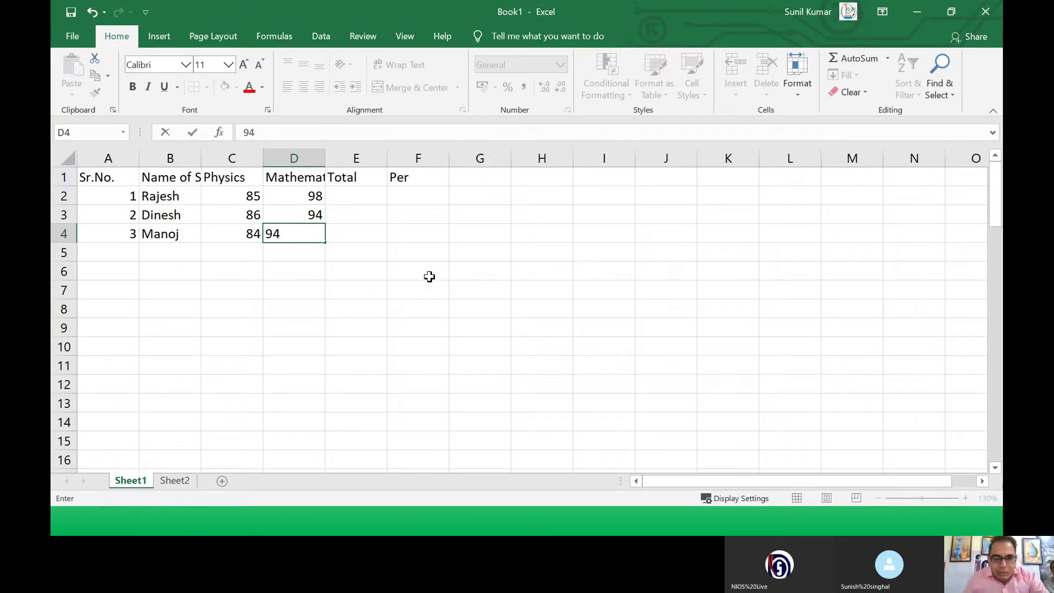
pyautogui.click(440, 269)
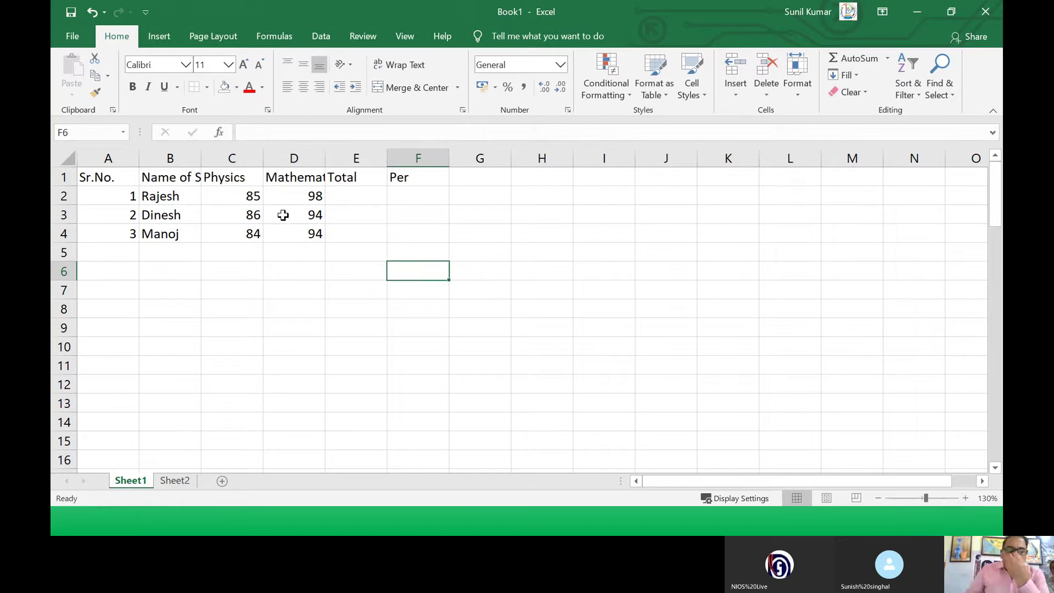
# Step: Narrow column B to about 72 pixels and wrap the 'Name of Student' heading in B1
pyautogui.click(166, 181)
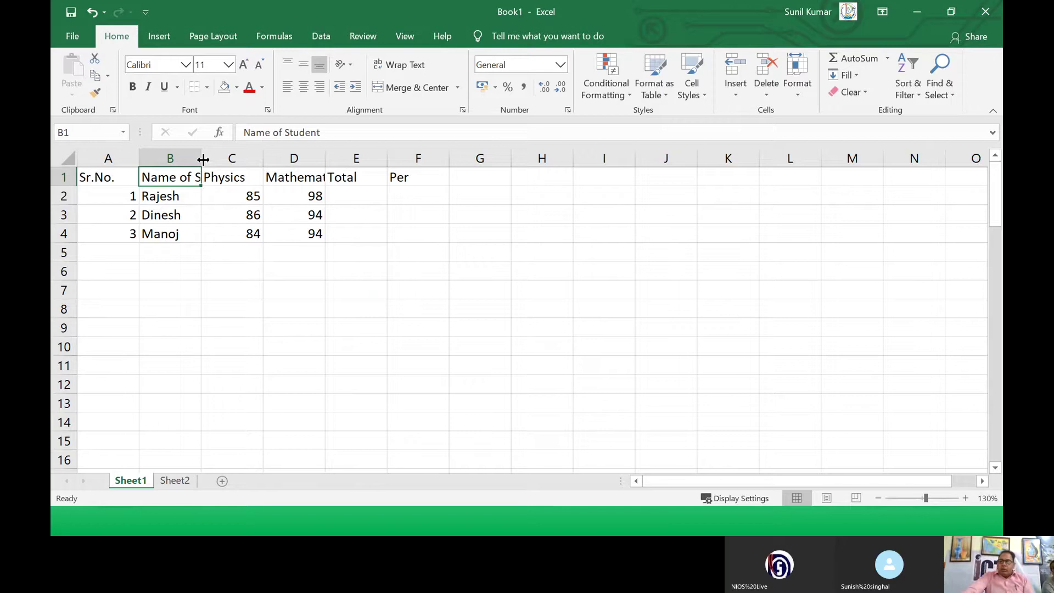
pyautogui.doubleClick(202, 159)
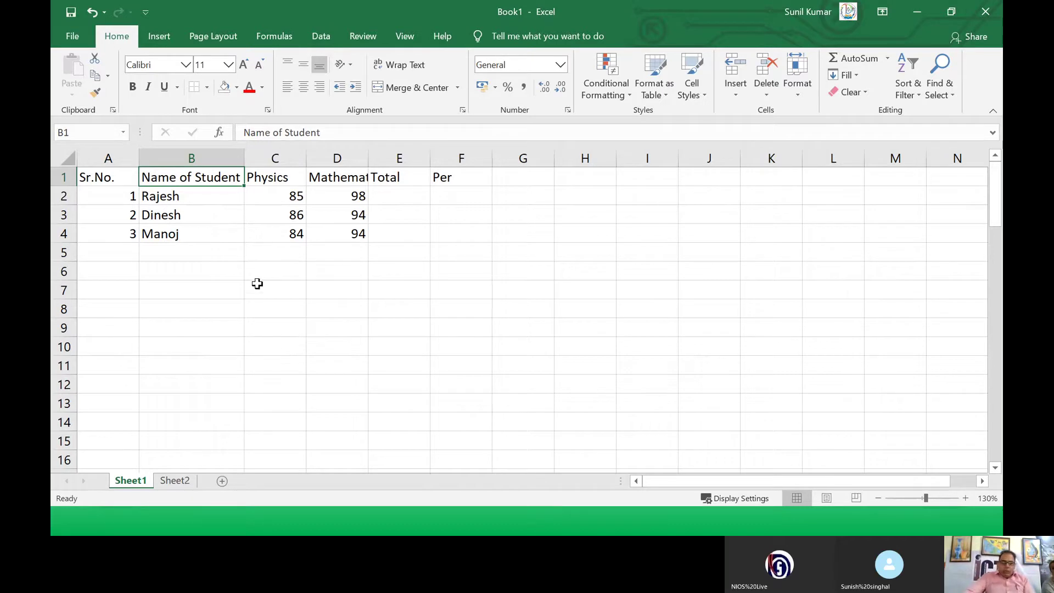
pyautogui.moveTo(243, 159); pyautogui.dragTo(193, 158)
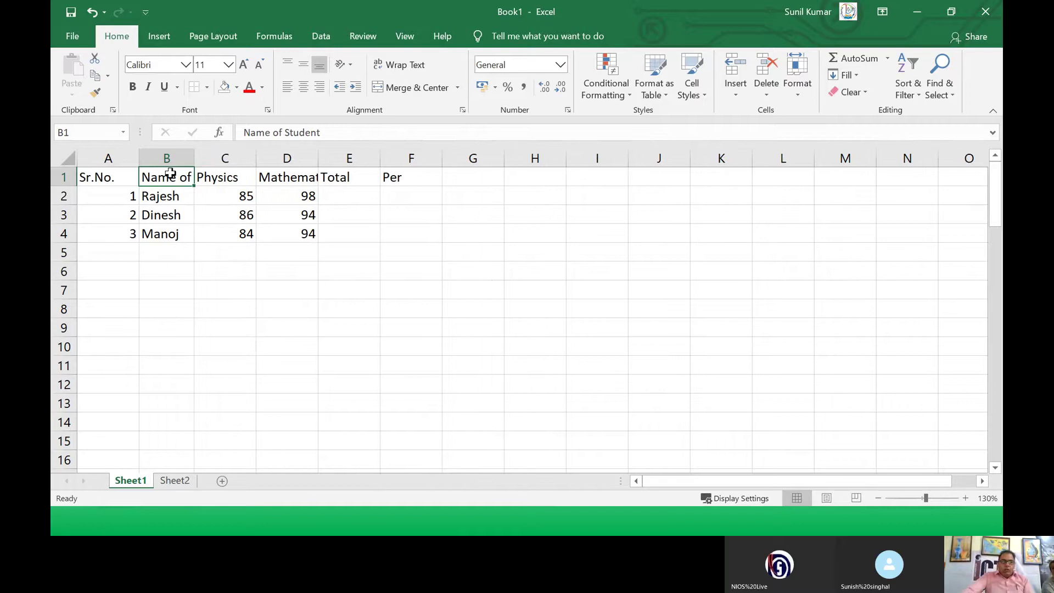
pyautogui.click(409, 67)
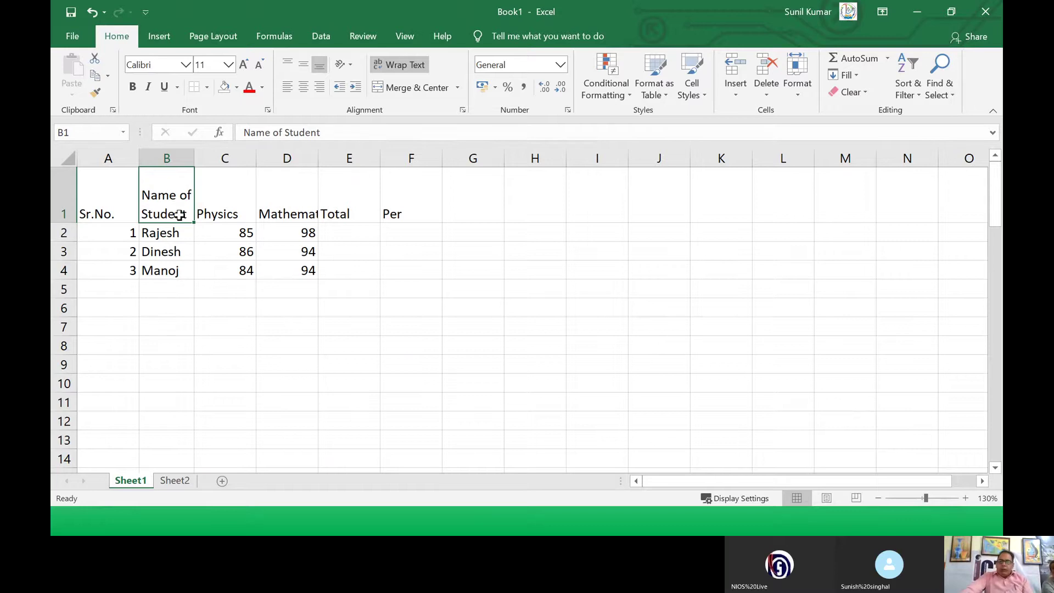
pyautogui.click(218, 231)
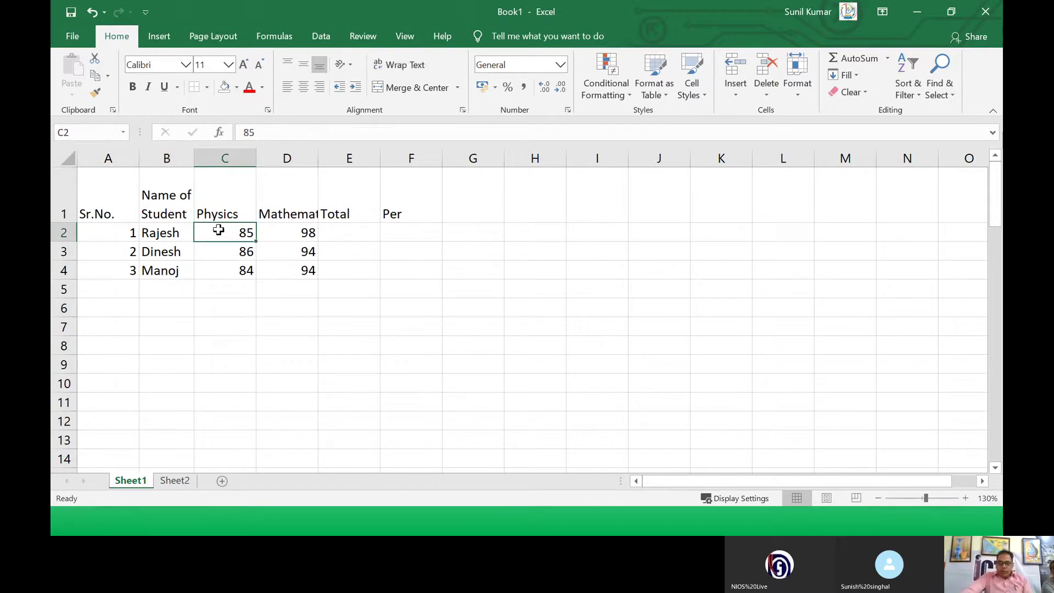
pyautogui.click(225, 206)
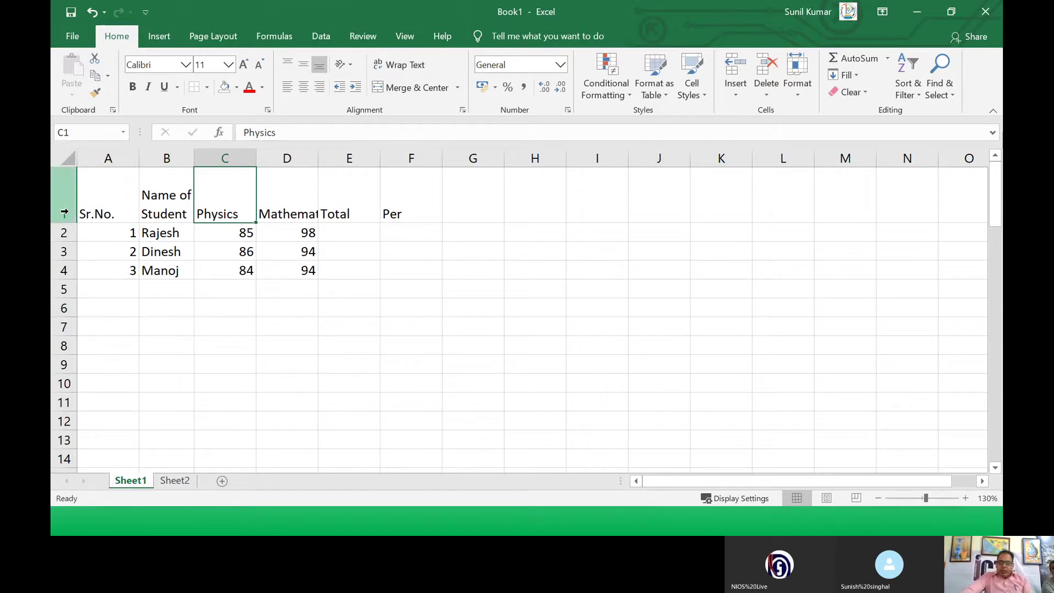
# Step: Centre the row 1 headings both vertically and horizontally
pyautogui.moveTo(81, 213); pyautogui.dragTo(384, 215)
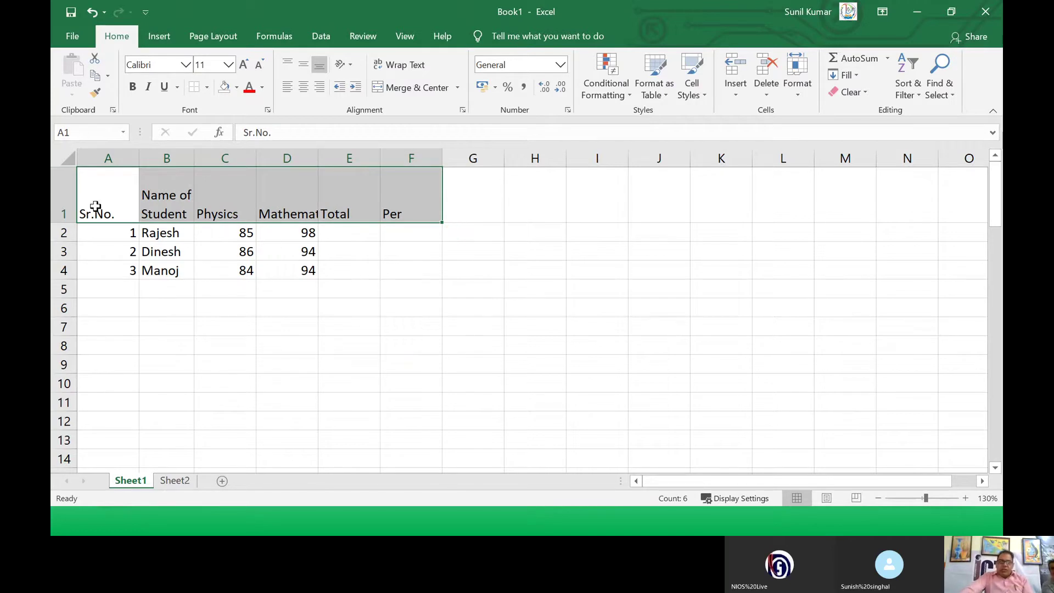
pyautogui.click(64, 197)
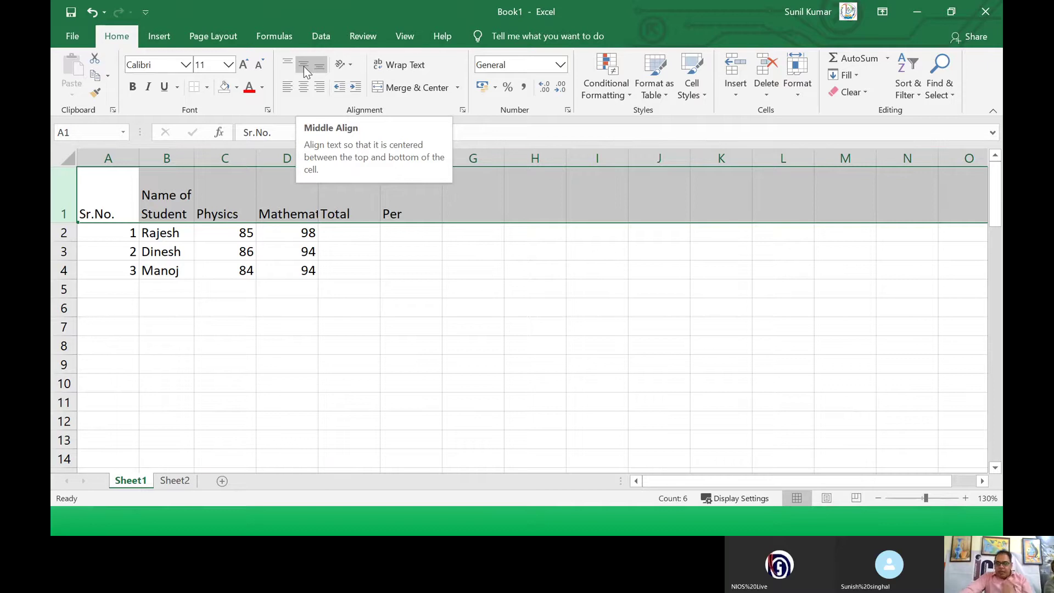
pyautogui.click(304, 67)
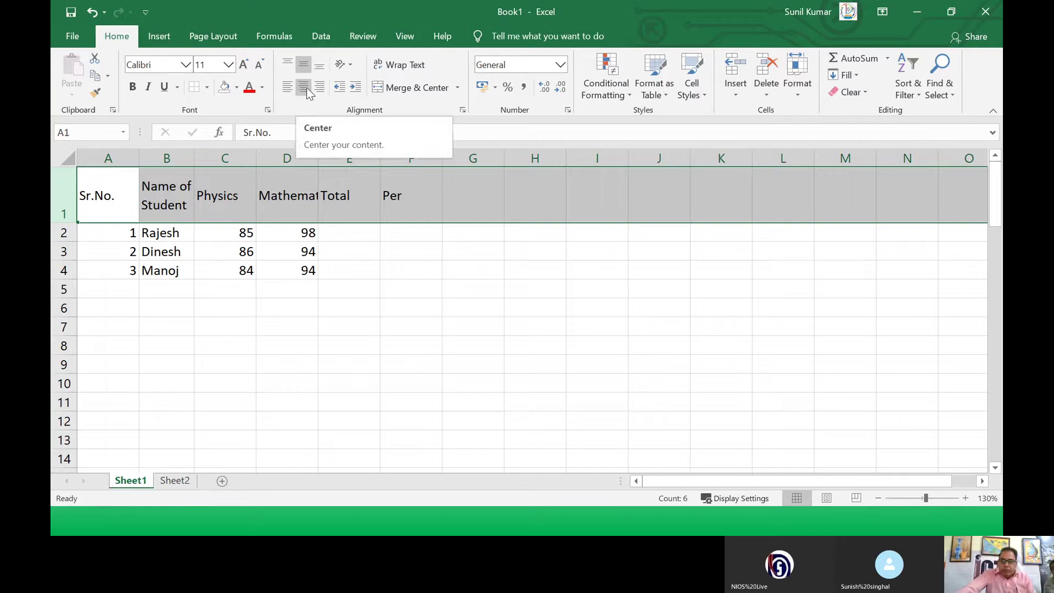
pyautogui.click(306, 87)
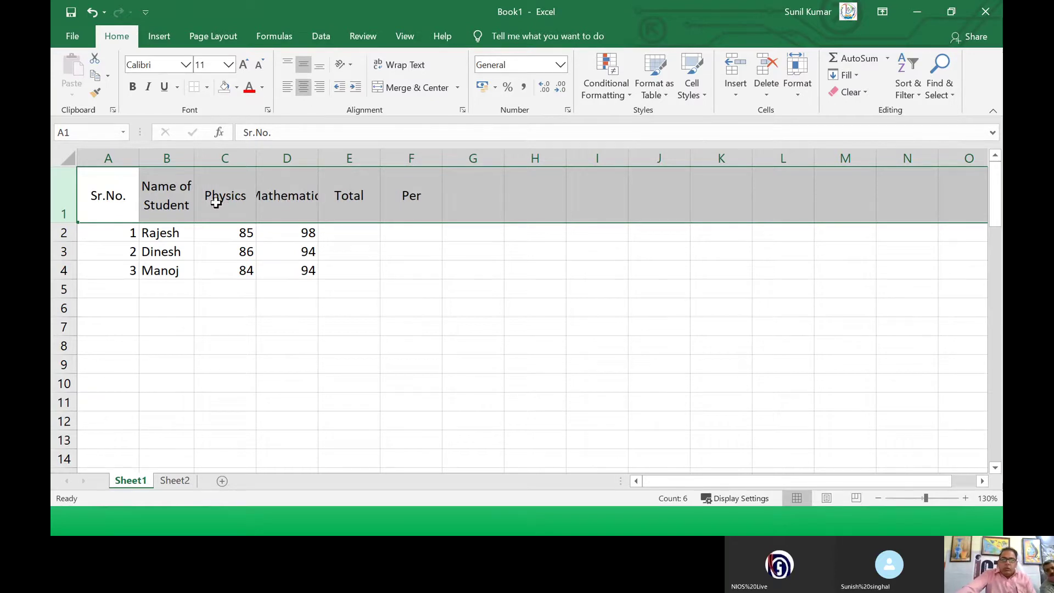
# Step: Autofit columns C and D to their headings and centre the marks in C2:D4
pyautogui.doubleClick(318, 158)
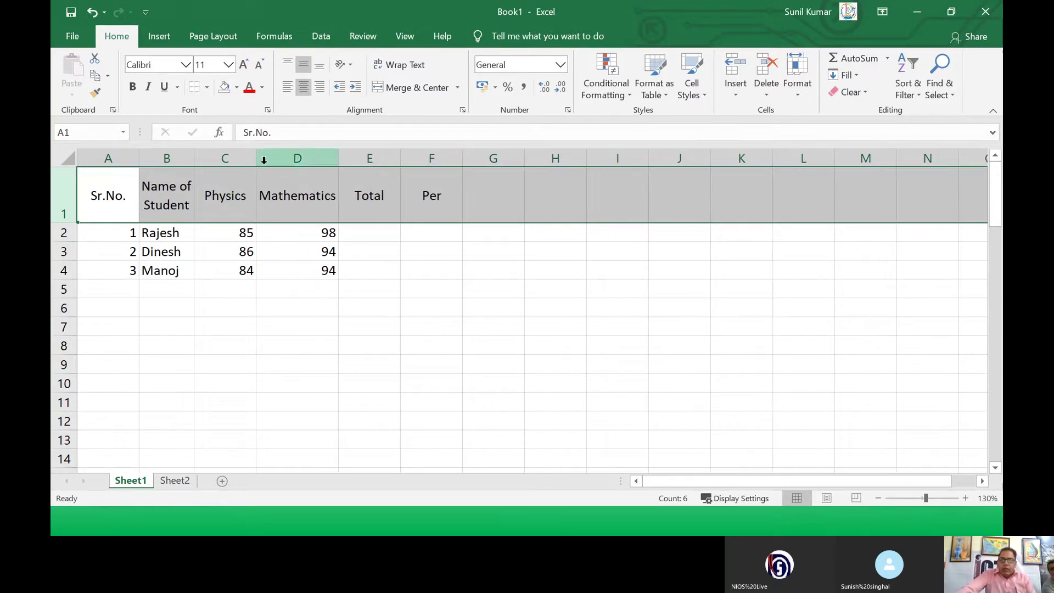
pyautogui.doubleClick(257, 159)
pyautogui.click(221, 230)
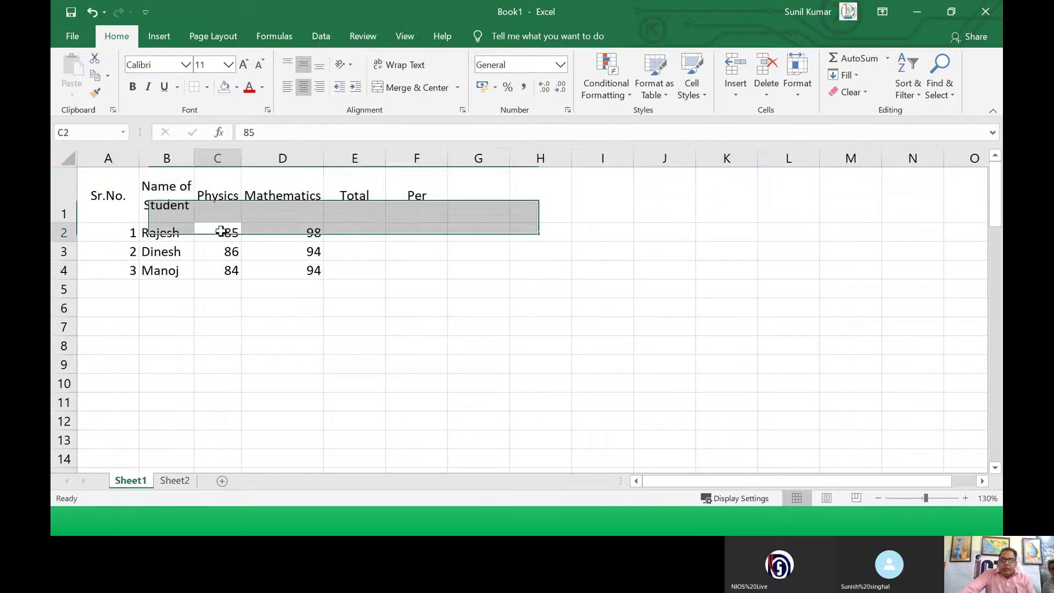
pyautogui.moveTo(221, 230); pyautogui.dragTo(287, 270)
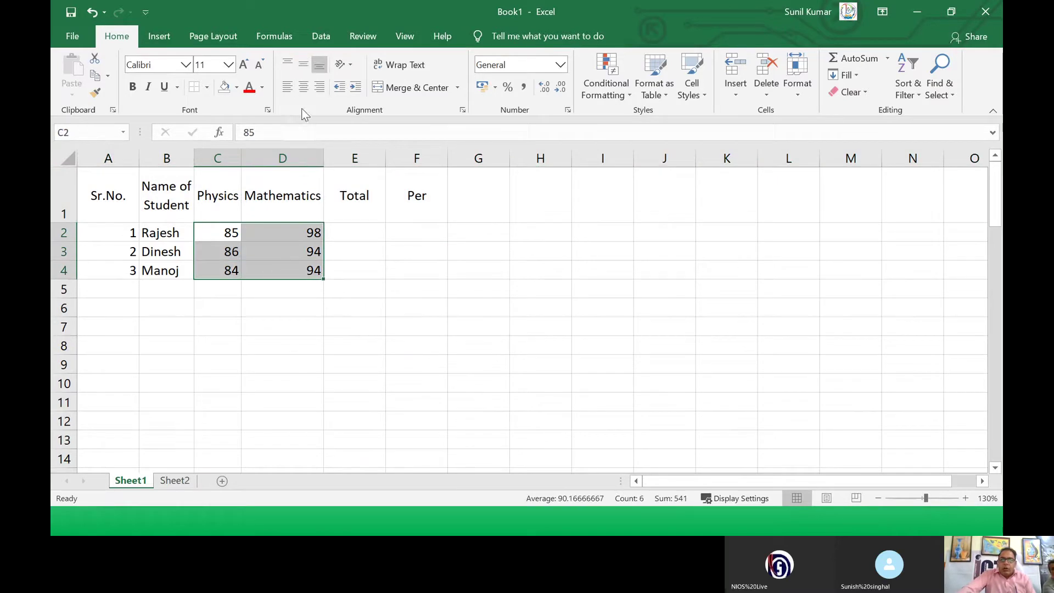
pyautogui.click(302, 90)
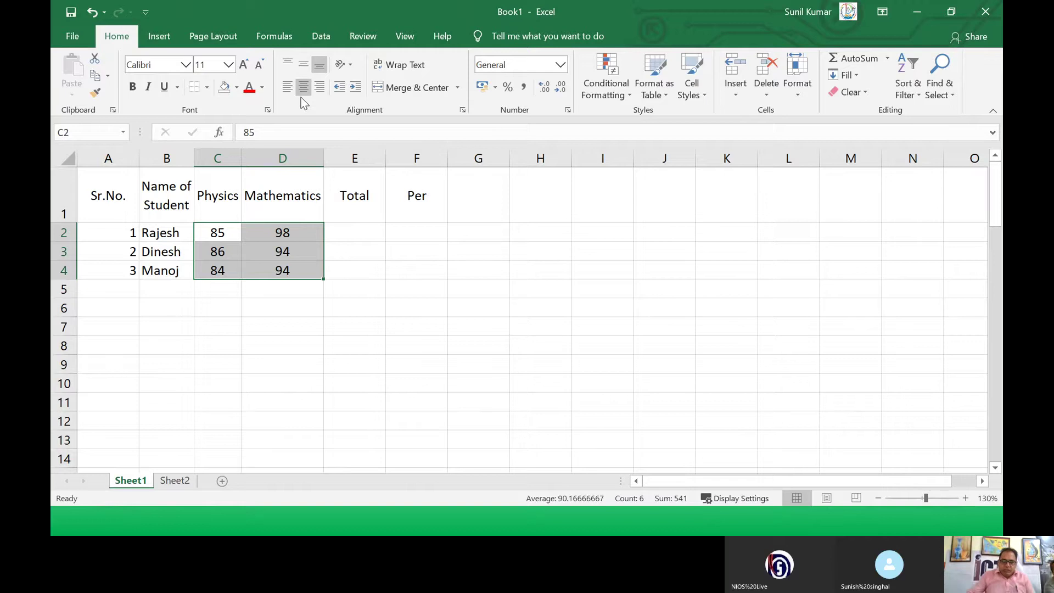
# Step: Enter =SUM(C2:D2) in E2 so the first student's Total shows 183
pyautogui.click(350, 239)
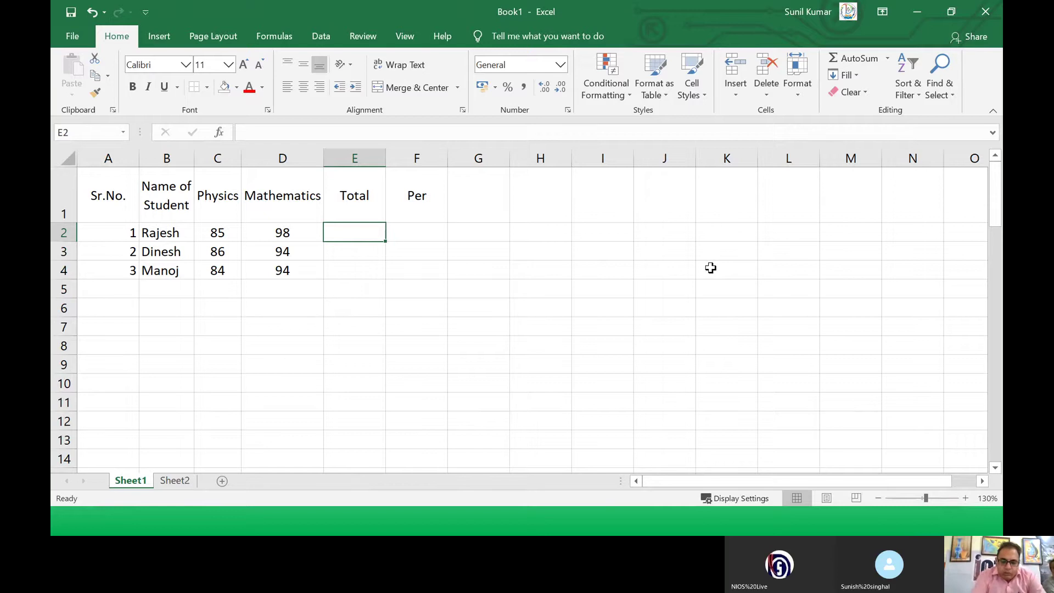
pyautogui.write('=')
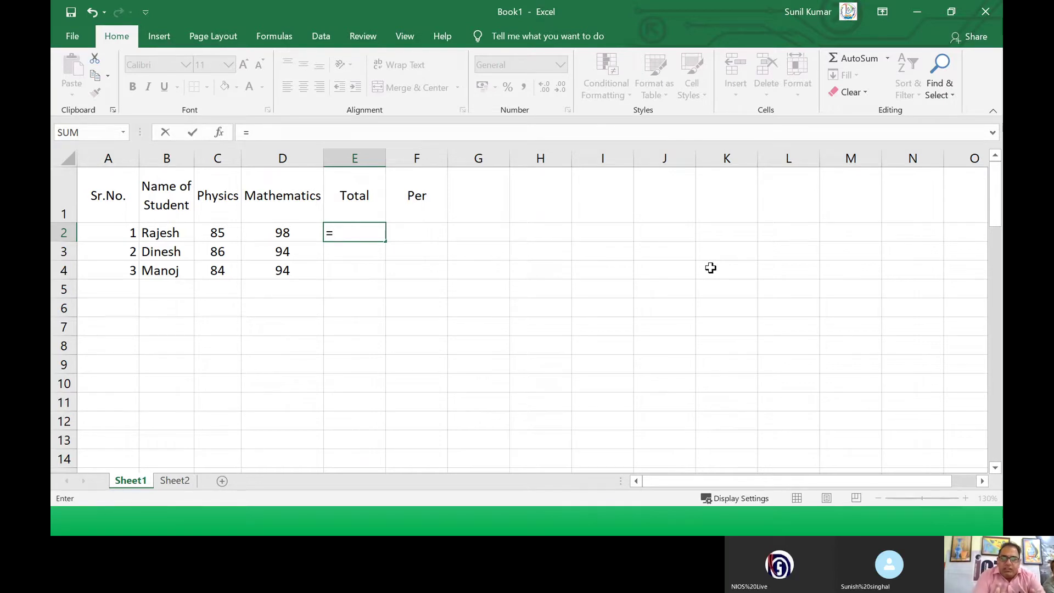
pyautogui.write('s')
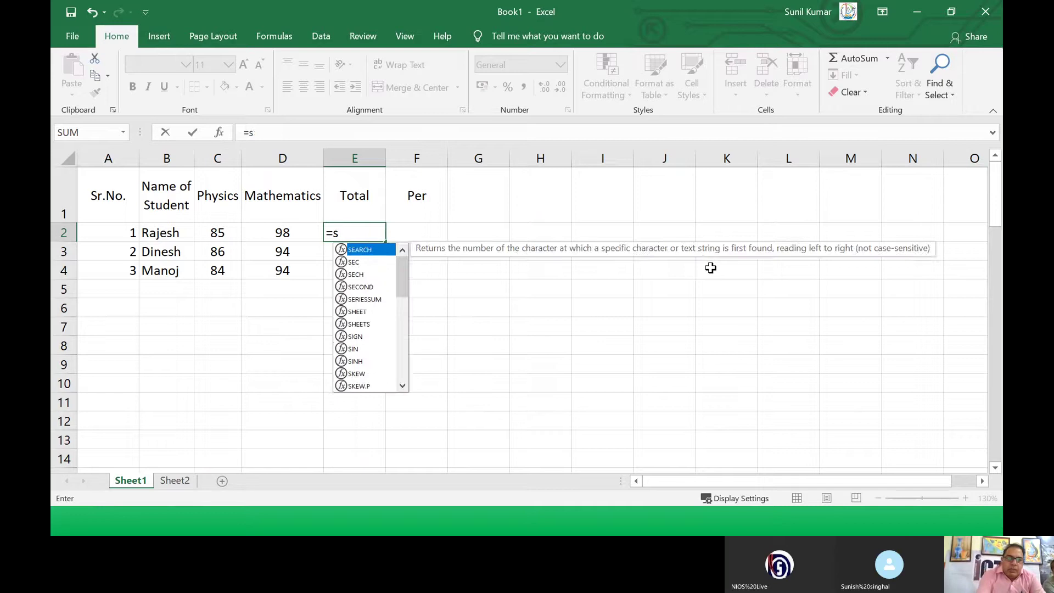
pyautogui.write('um(')
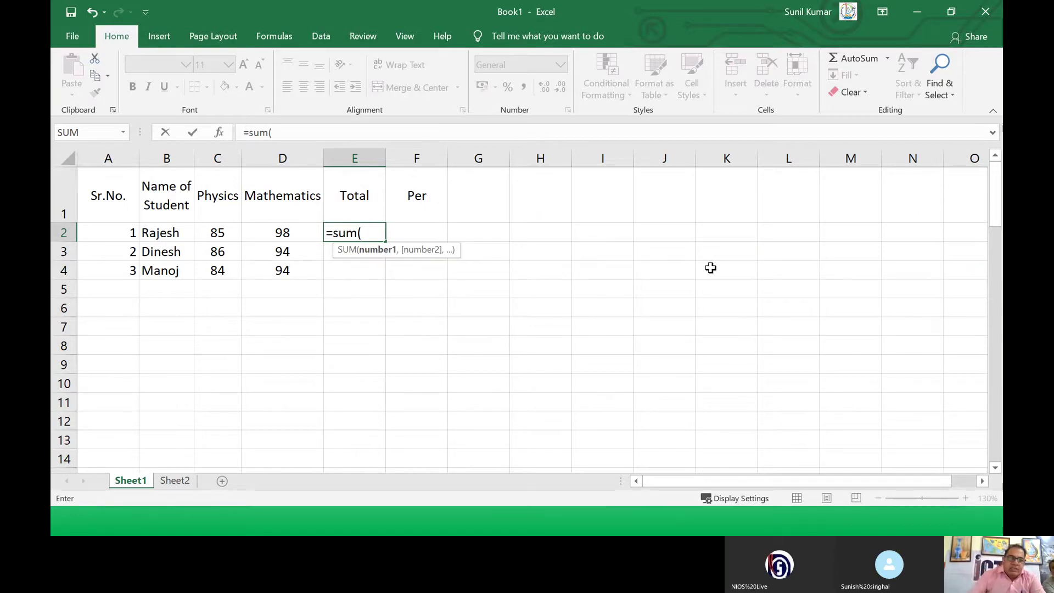
pyautogui.moveTo(217, 231); pyautogui.dragTo(252, 233)
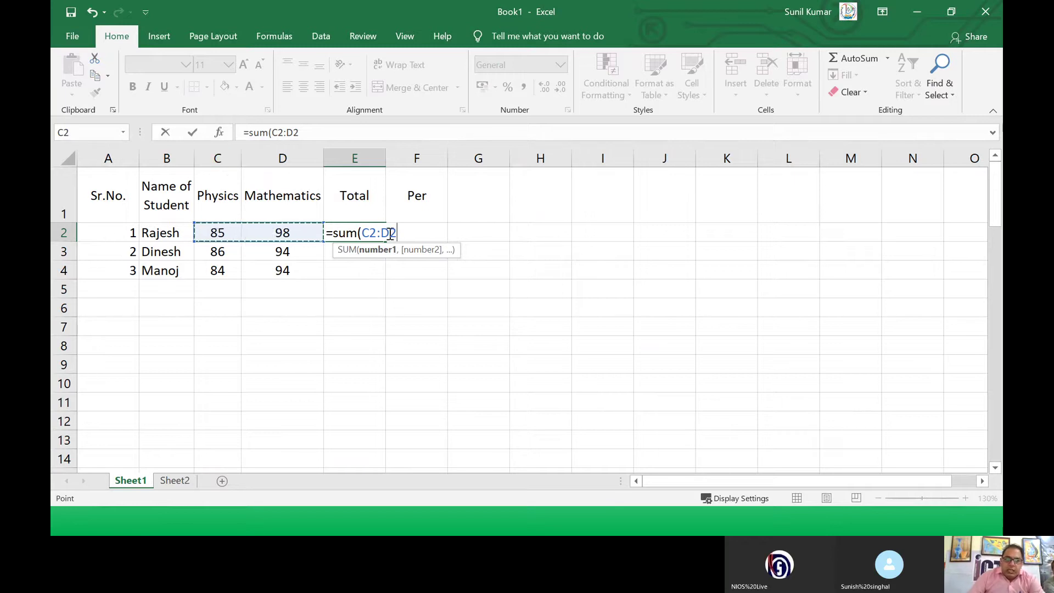
pyautogui.write(')')
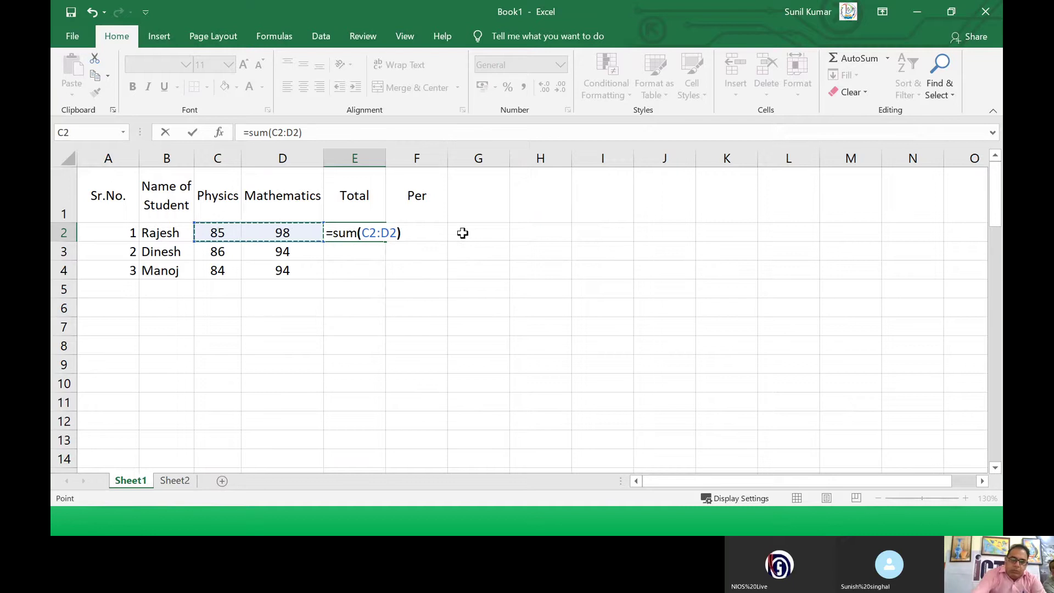
pyautogui.press('BackSpace')
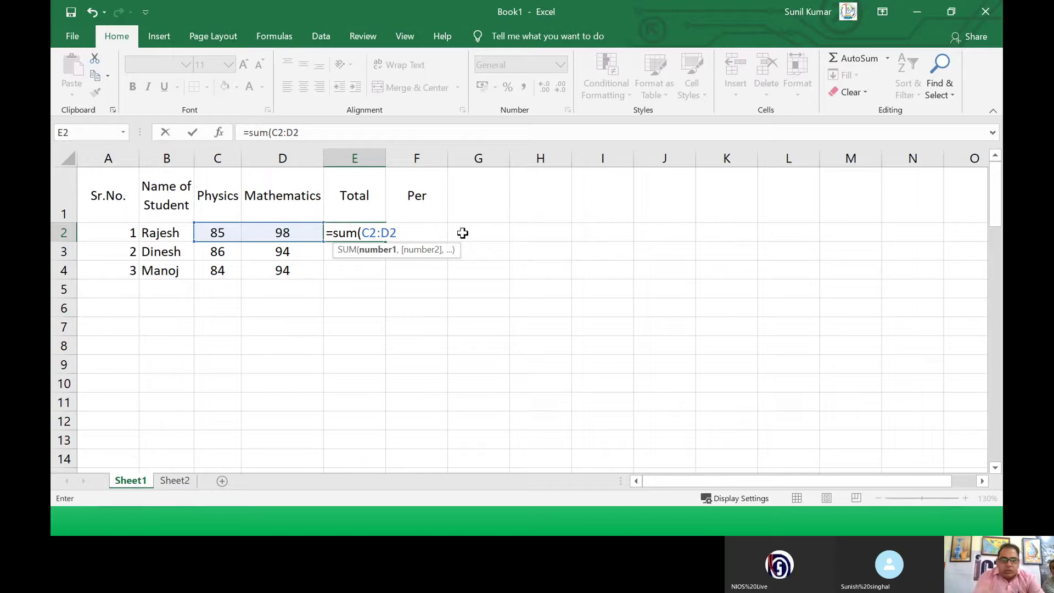
pyautogui.press('Return')
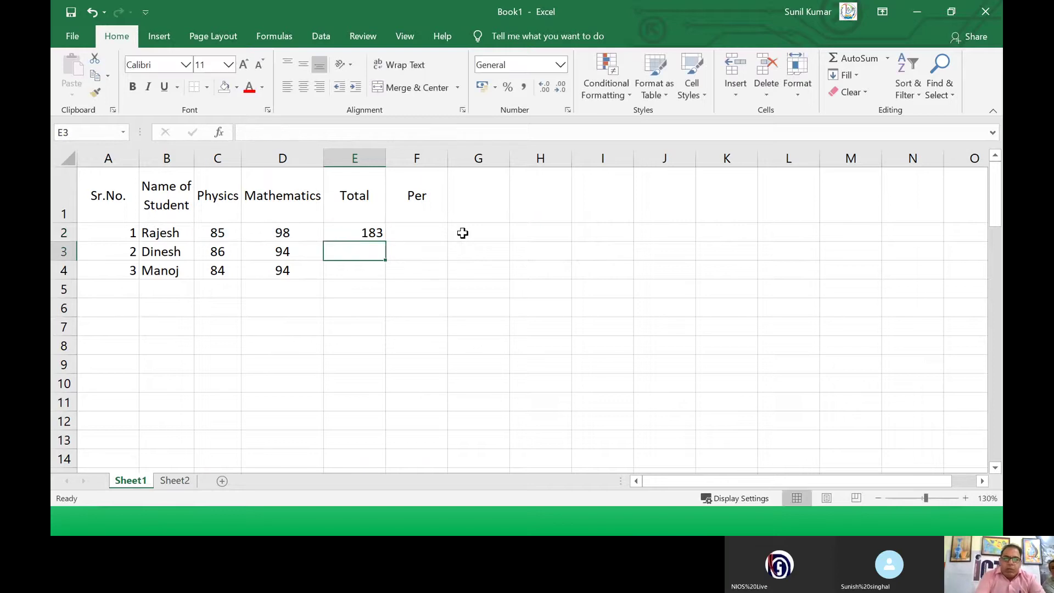
pyautogui.press('Up')
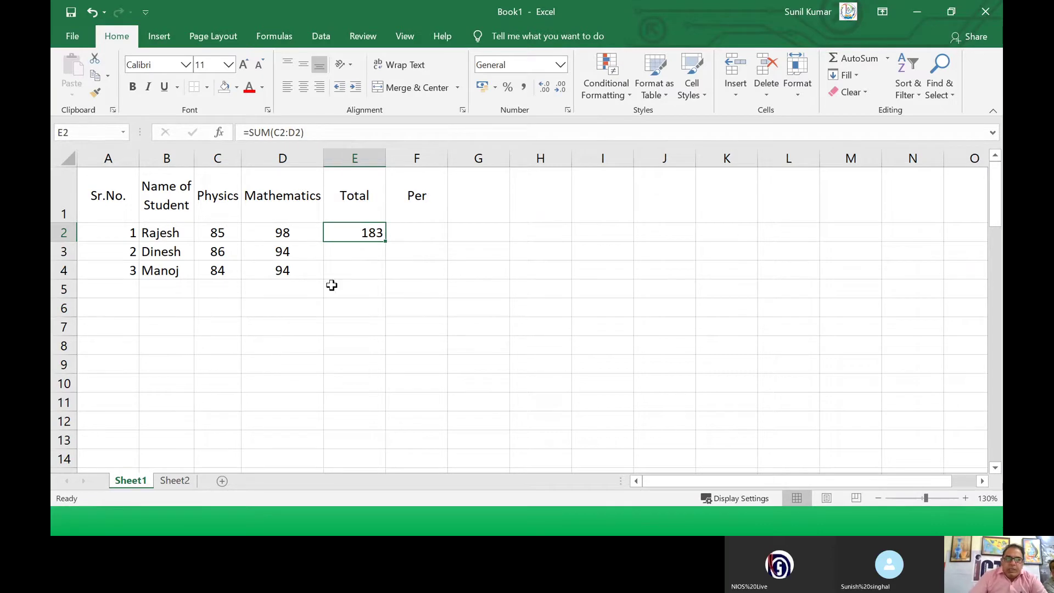
# Step: Enter =E2/F2 in F2, dismiss the circular-reference warning, and begin re-entering F2
pyautogui.click(412, 232)
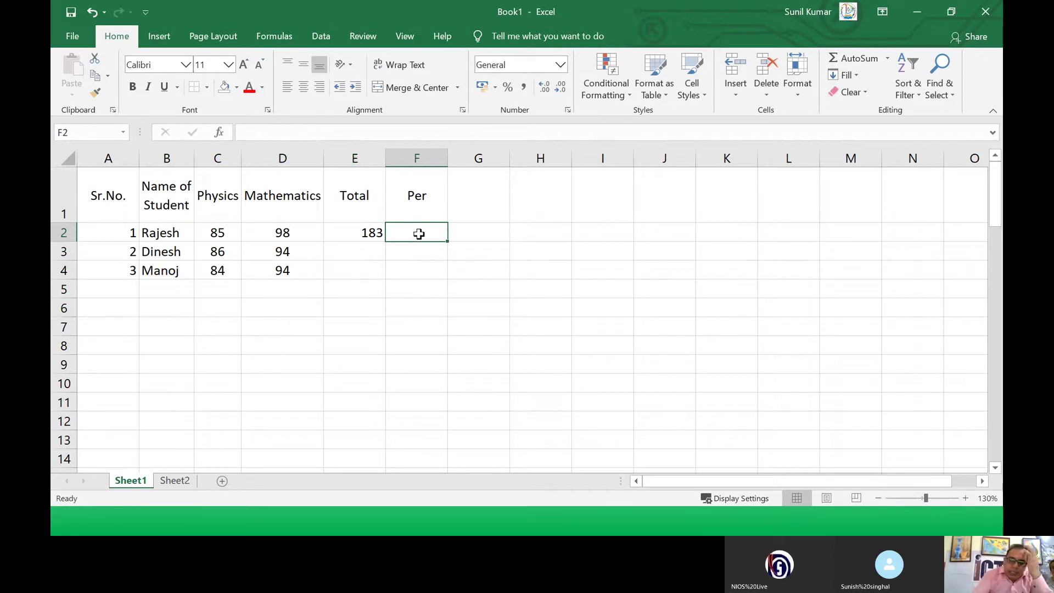
pyautogui.write('=')
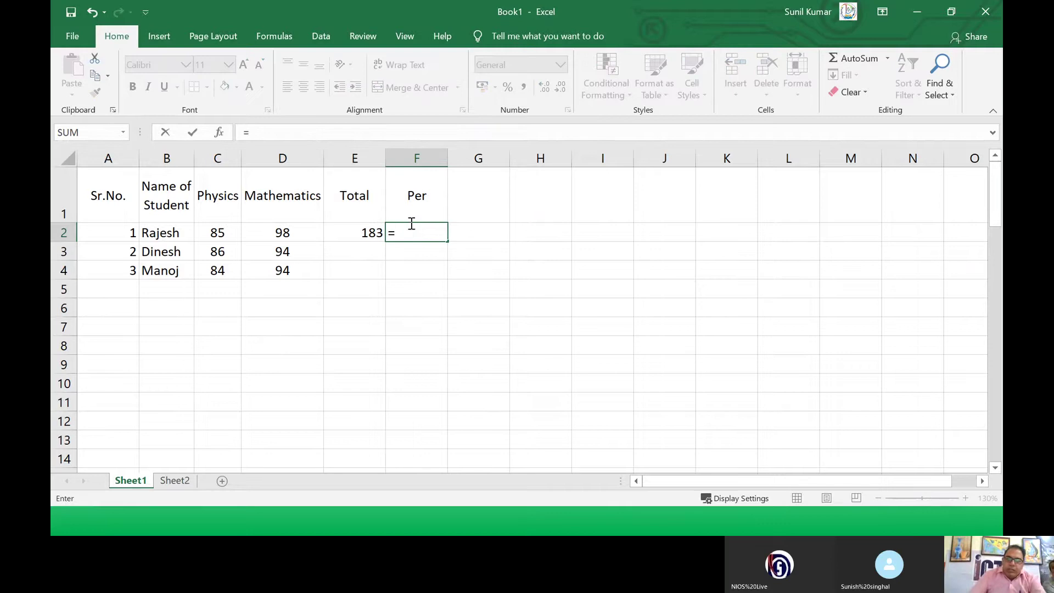
pyautogui.click(348, 231)
pyautogui.write('/')
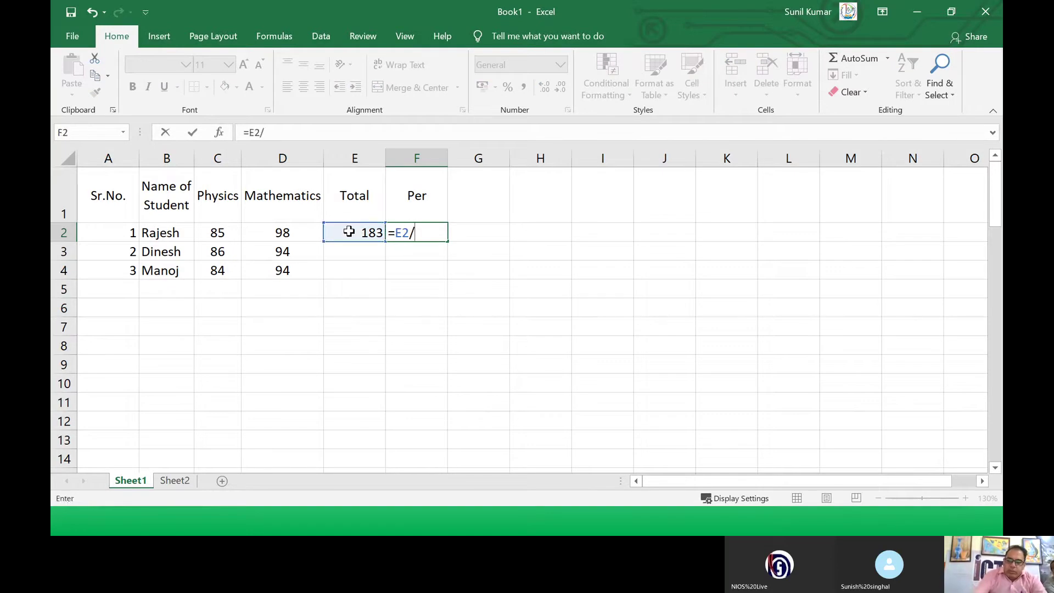
pyautogui.press('Down')
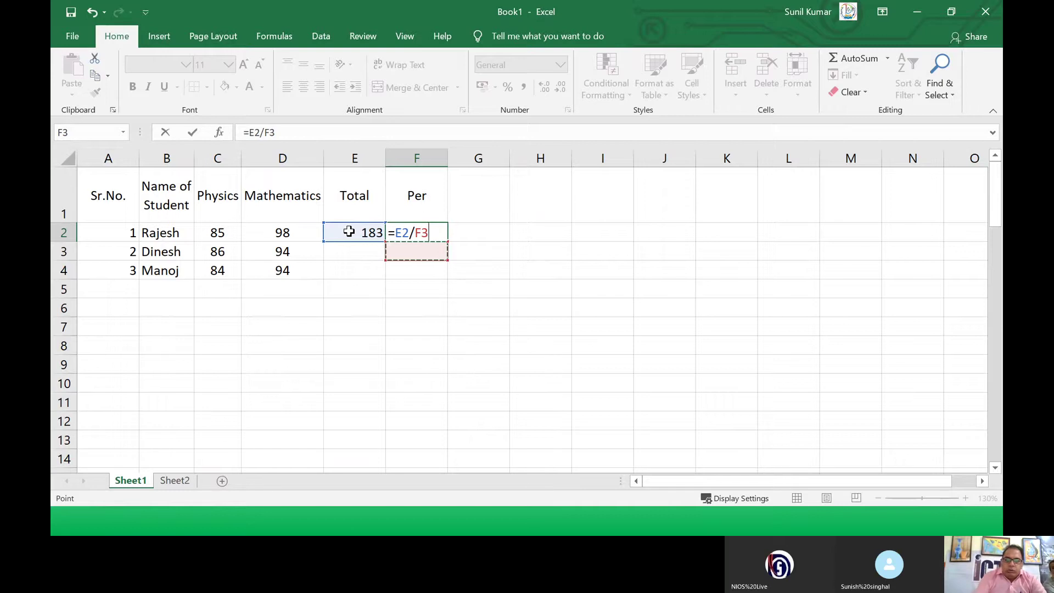
pyautogui.press('BackSpace')
pyautogui.press('Down')
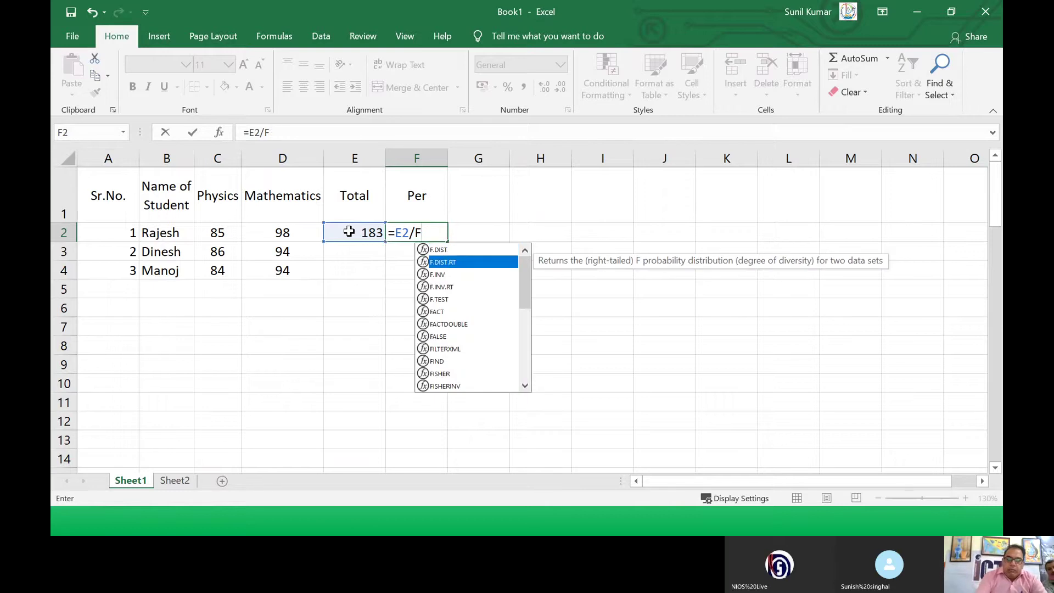
pyautogui.click(439, 233)
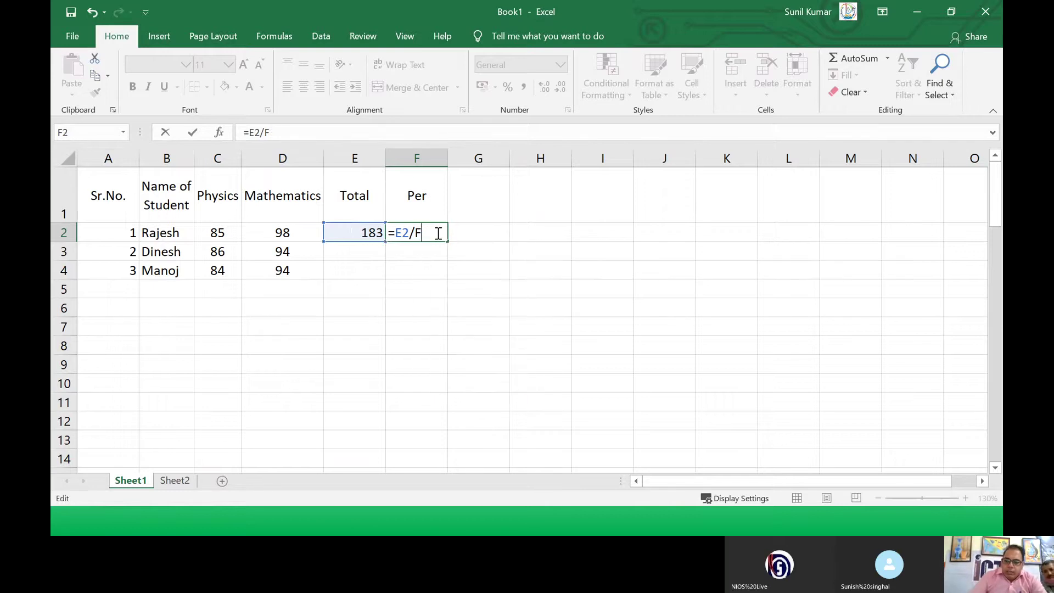
pyautogui.write('2')
pyautogui.press('Return')
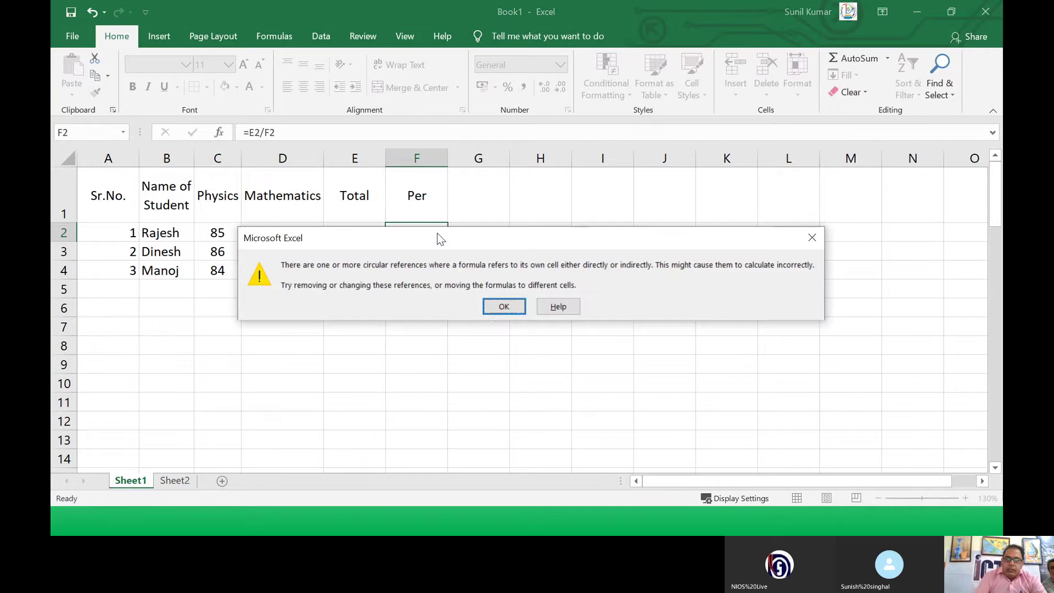
pyautogui.click(482, 303)
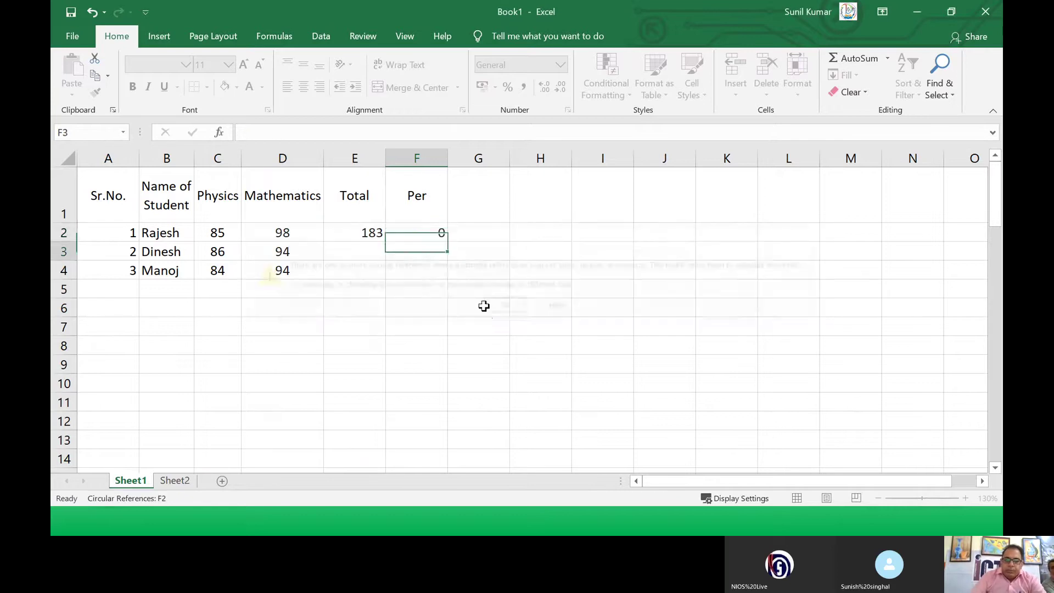
pyautogui.click(431, 237)
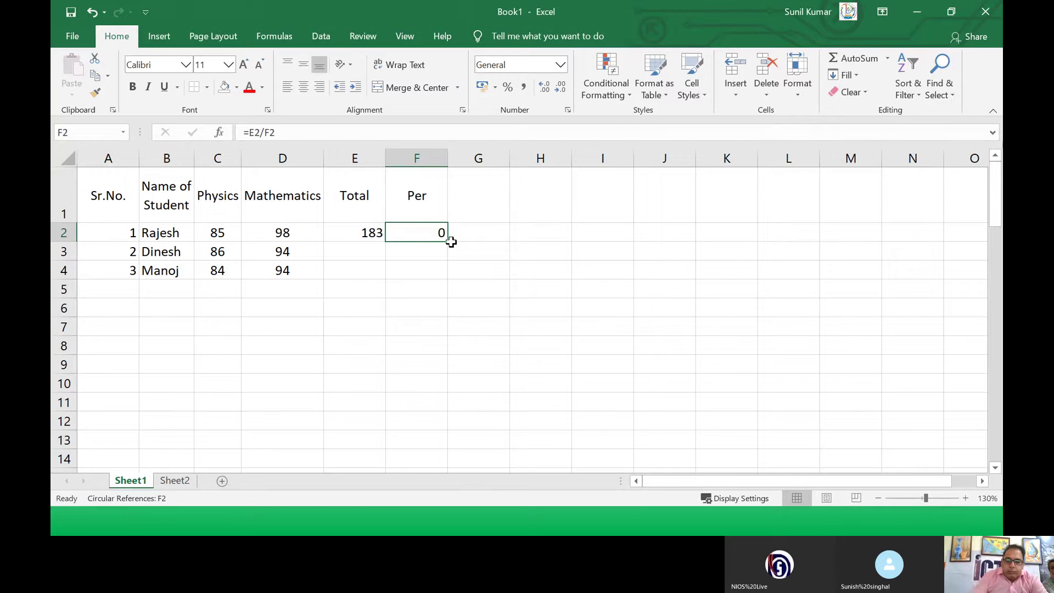
pyautogui.write('=')
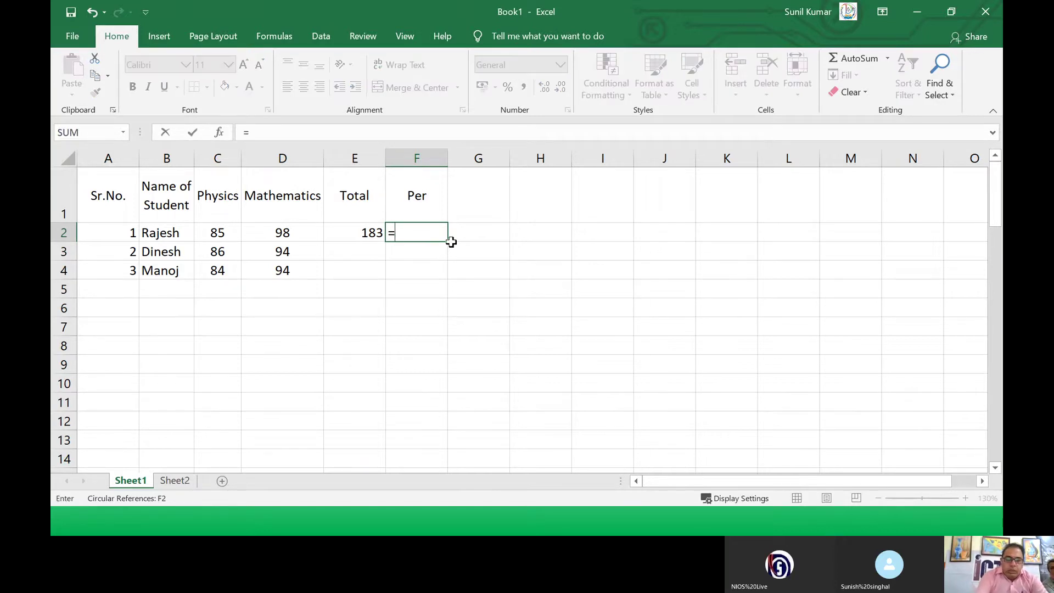
# Step: Complete F2 as =E2/2 so the first Per shows 91.5
pyautogui.click(373, 232)
pyautogui.write('/')
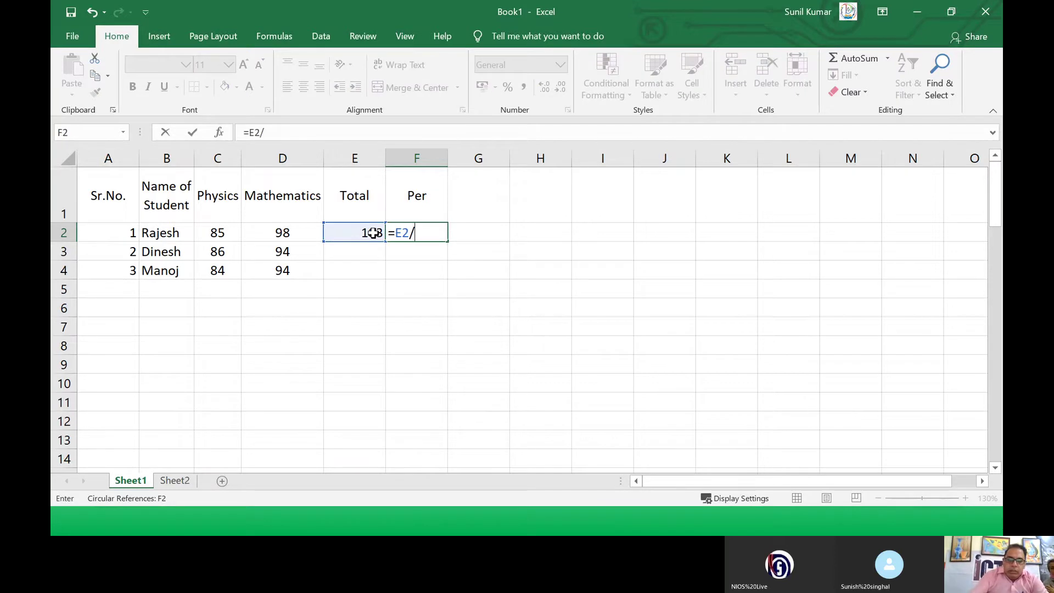
pyautogui.write('2')
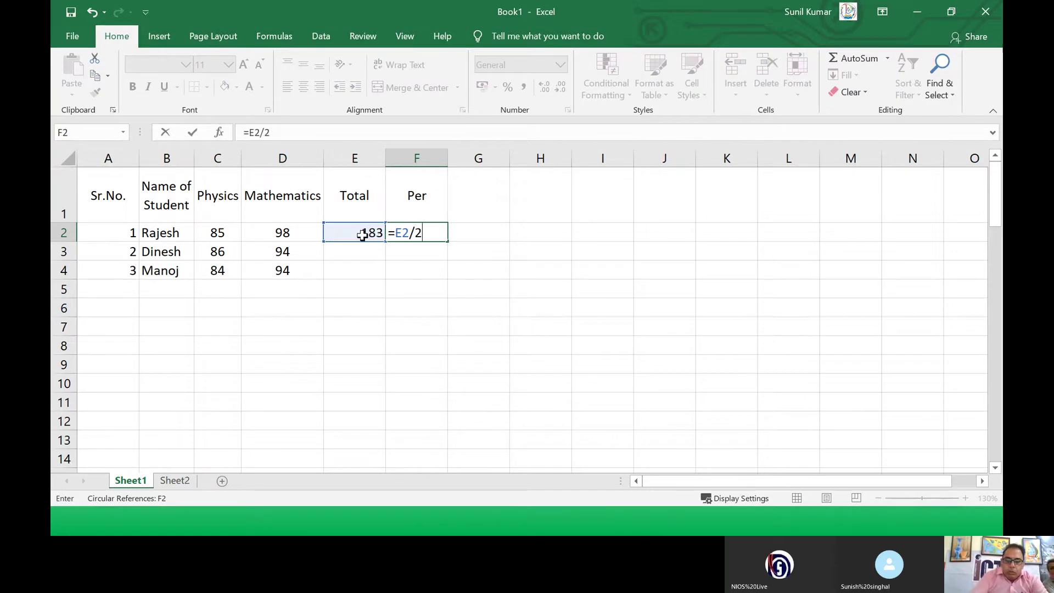
pyautogui.press('Return')
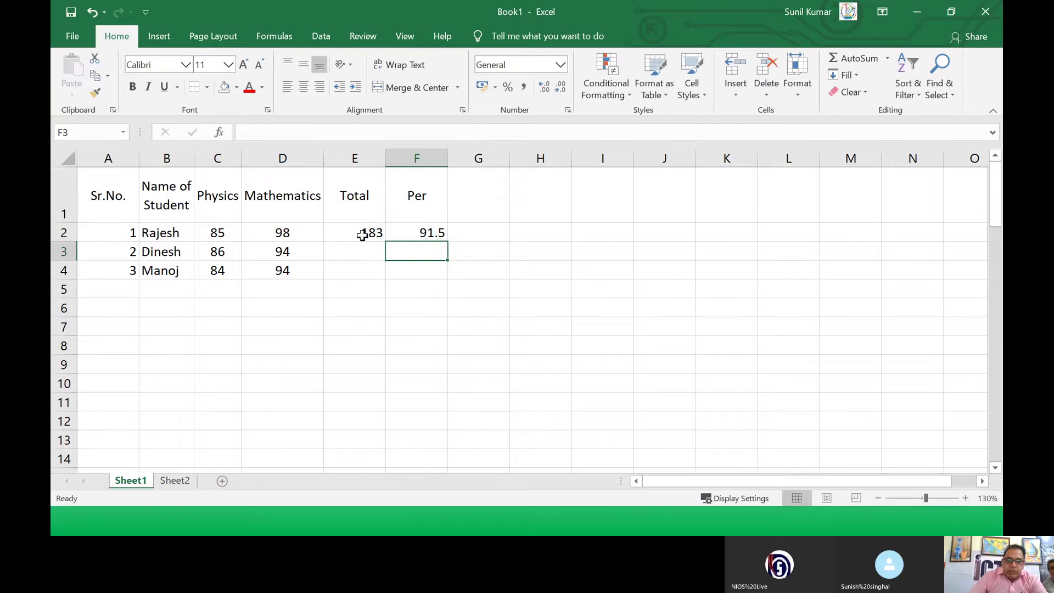
pyautogui.click(399, 232)
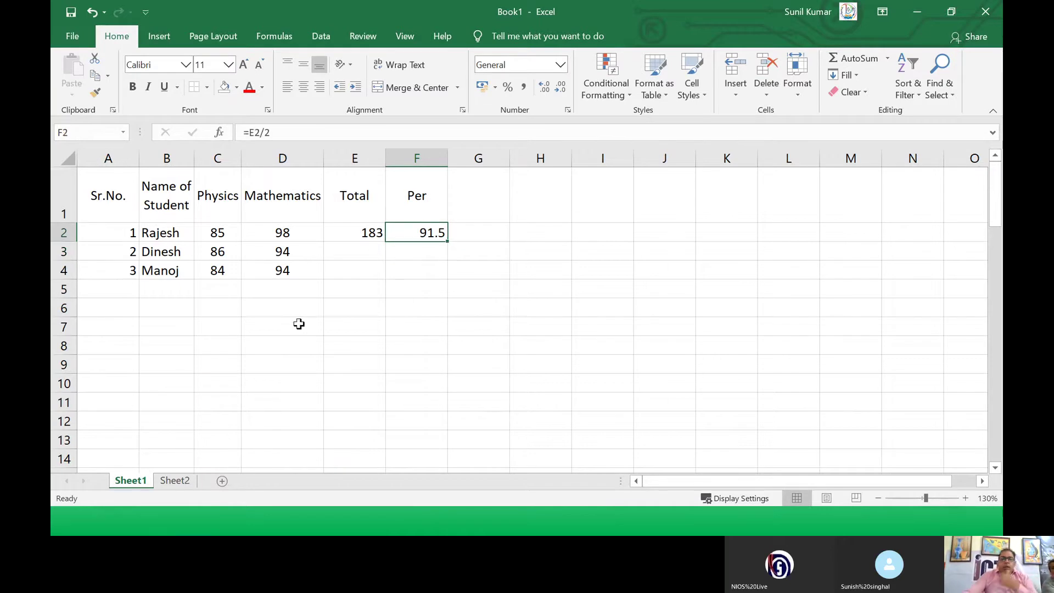
# Step: Fill the Total and Per formulas down to row 4, giving 180, 178 and 90, 89
pyautogui.click(375, 232)
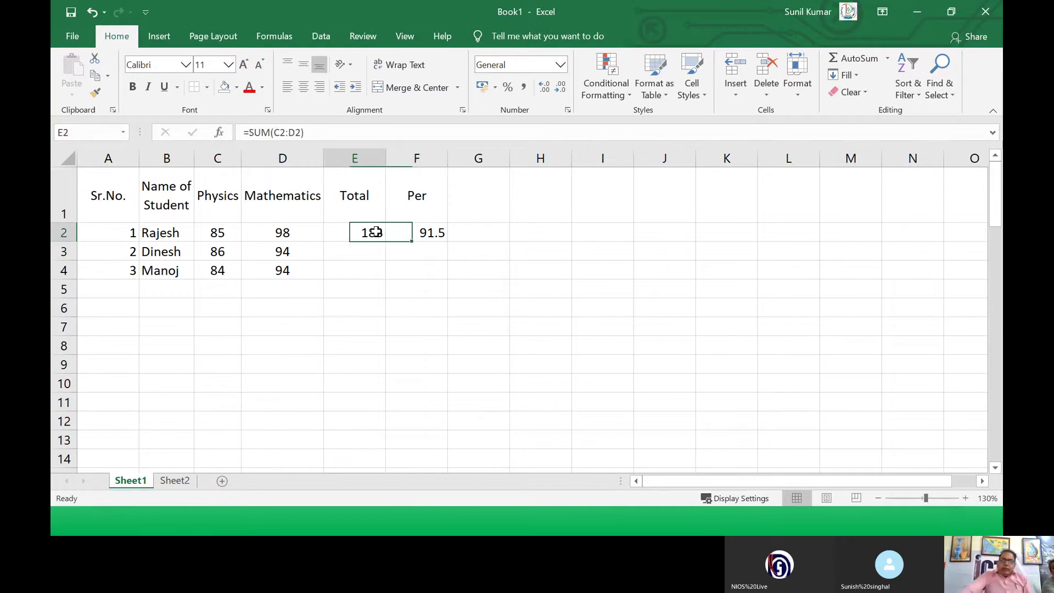
pyautogui.moveTo(376, 231); pyautogui.dragTo(398, 231)
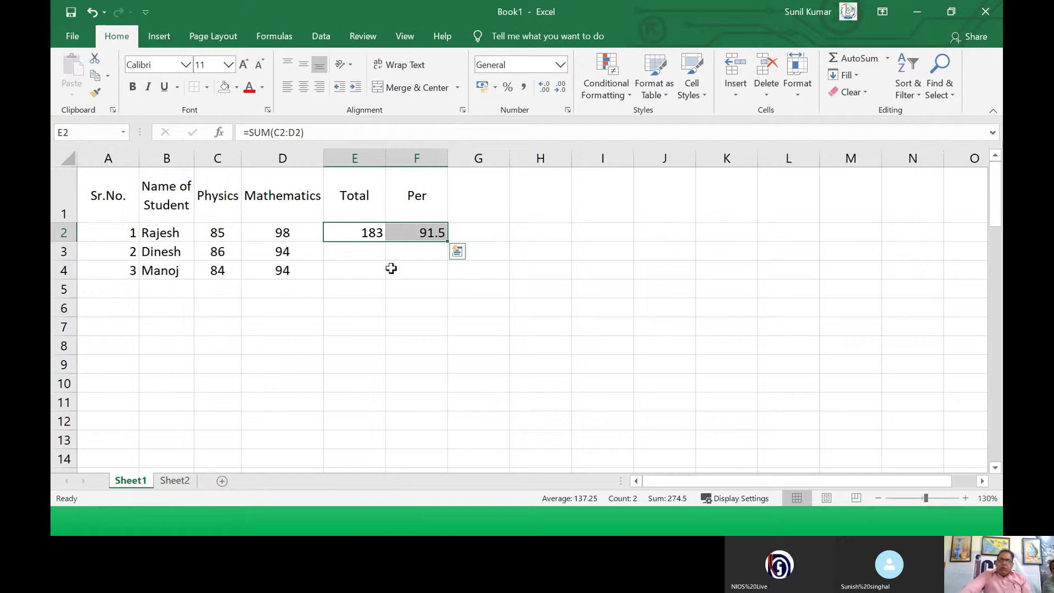
pyautogui.click(356, 253)
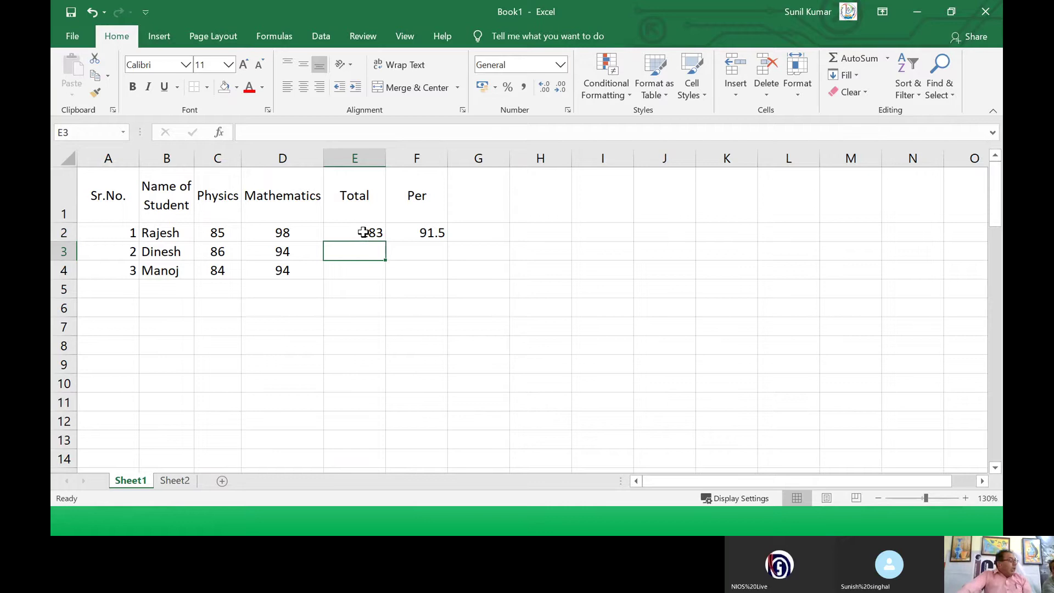
pyautogui.moveTo(363, 232); pyautogui.dragTo(396, 238)
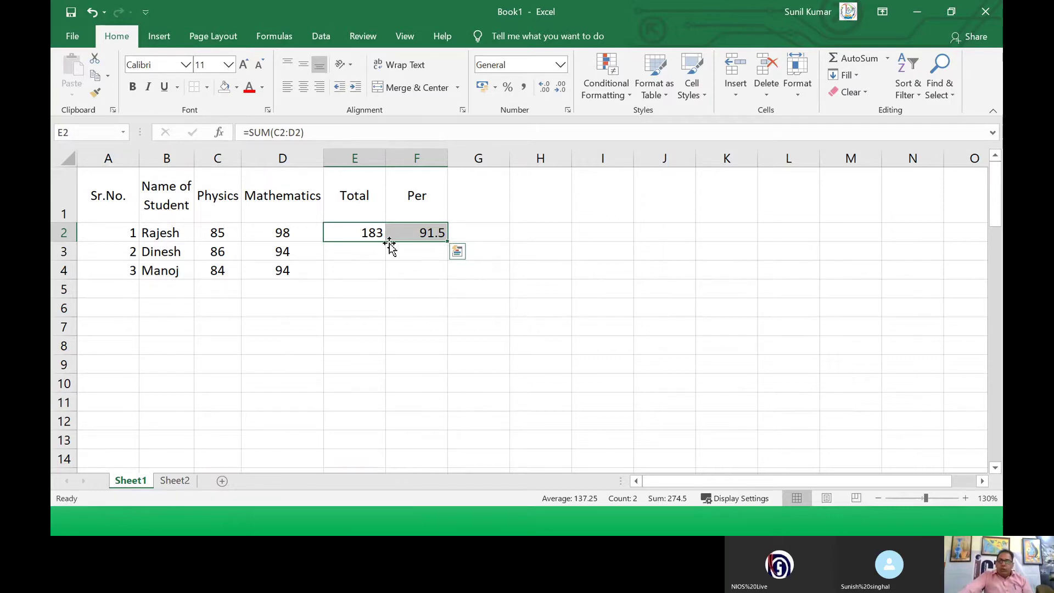
pyautogui.click(374, 236)
pyautogui.moveTo(384, 241); pyautogui.dragTo(382, 276)
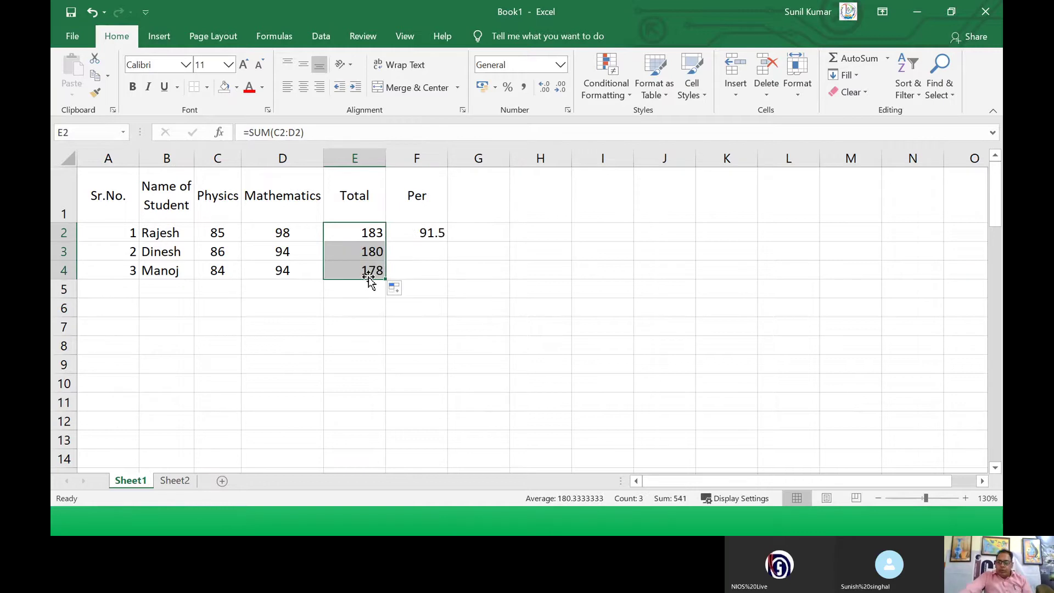
pyautogui.click(412, 231)
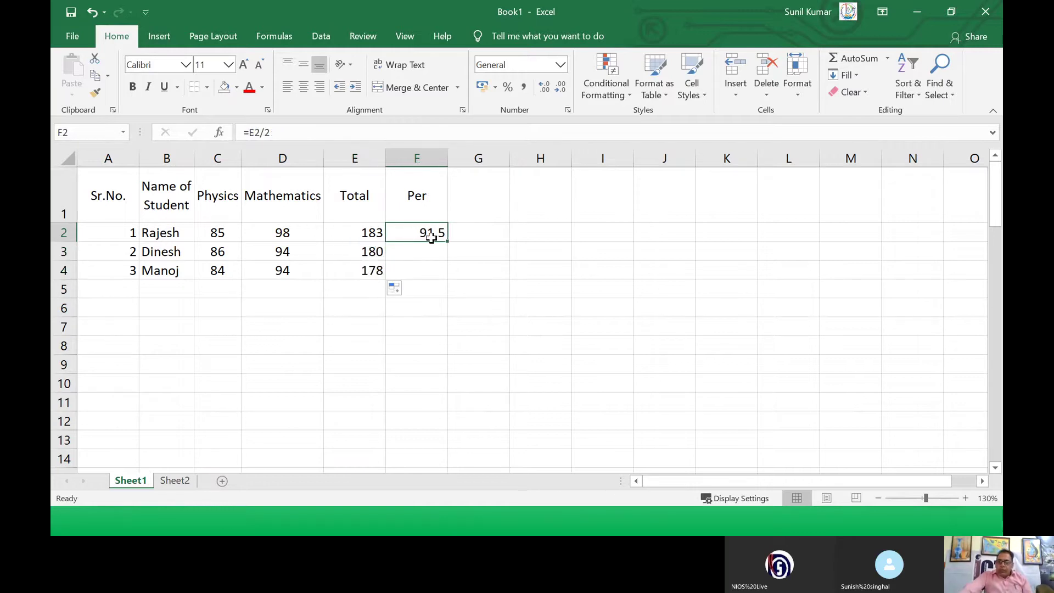
pyautogui.moveTo(448, 241); pyautogui.dragTo(445, 276)
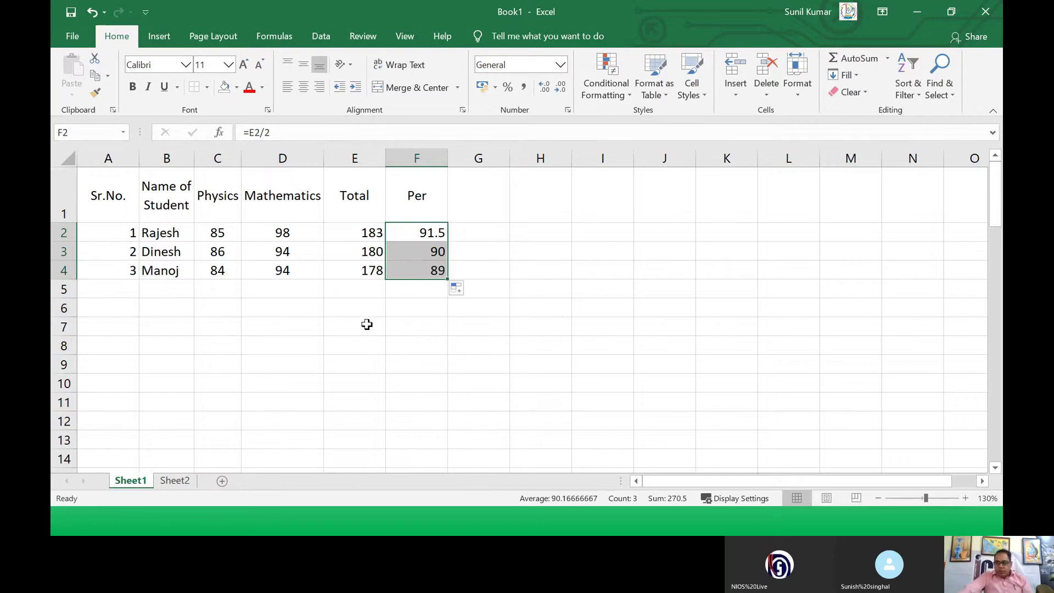
pyautogui.click(131, 248)
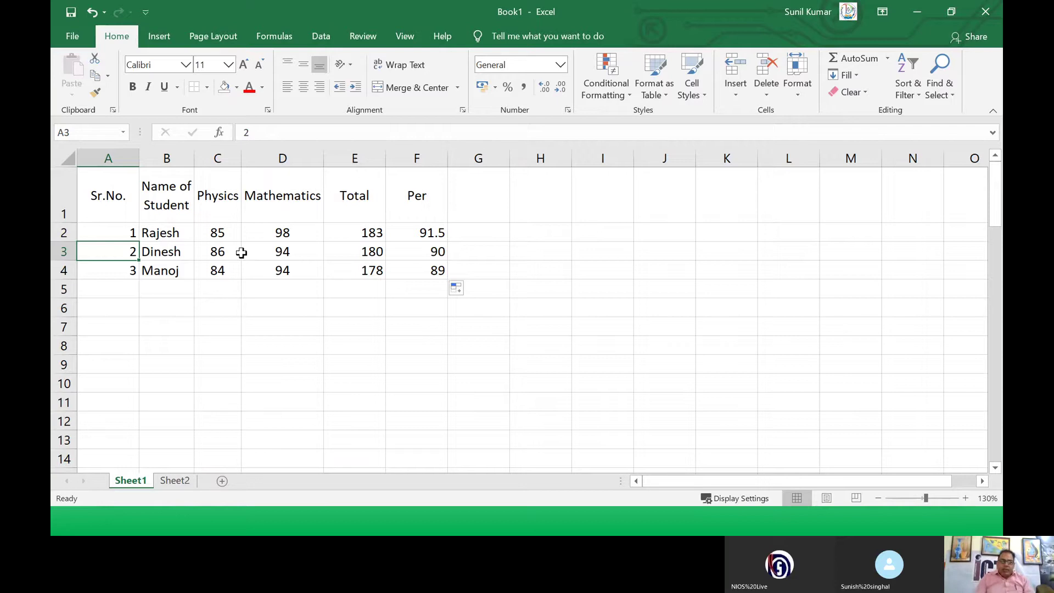
# Step: Format A1:F4 as a table with an orange Medium style, keeping headers
pyautogui.moveTo(120, 204); pyautogui.dragTo(400, 263)
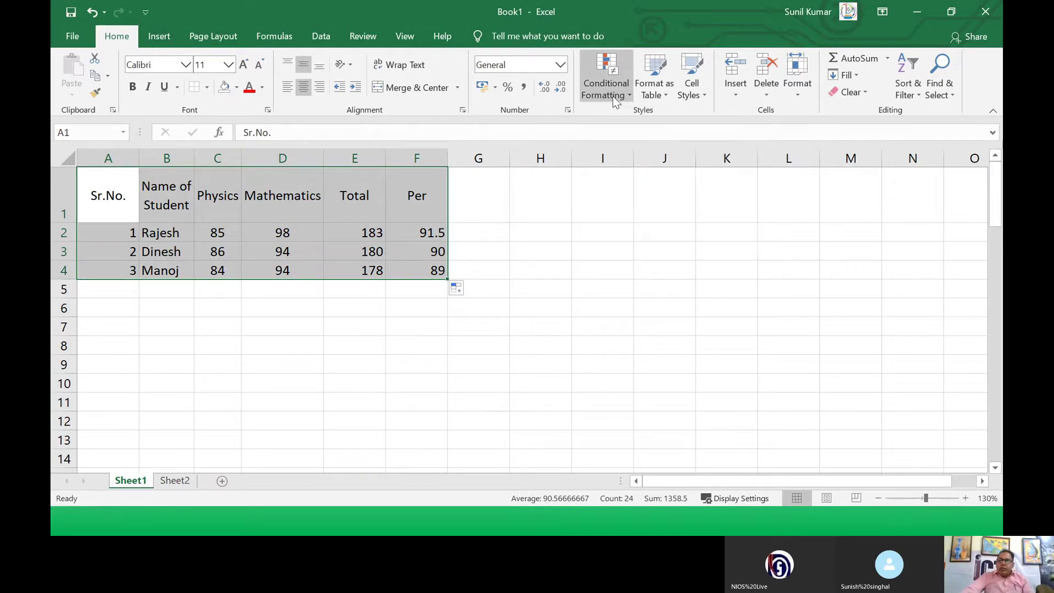
pyautogui.click(666, 97)
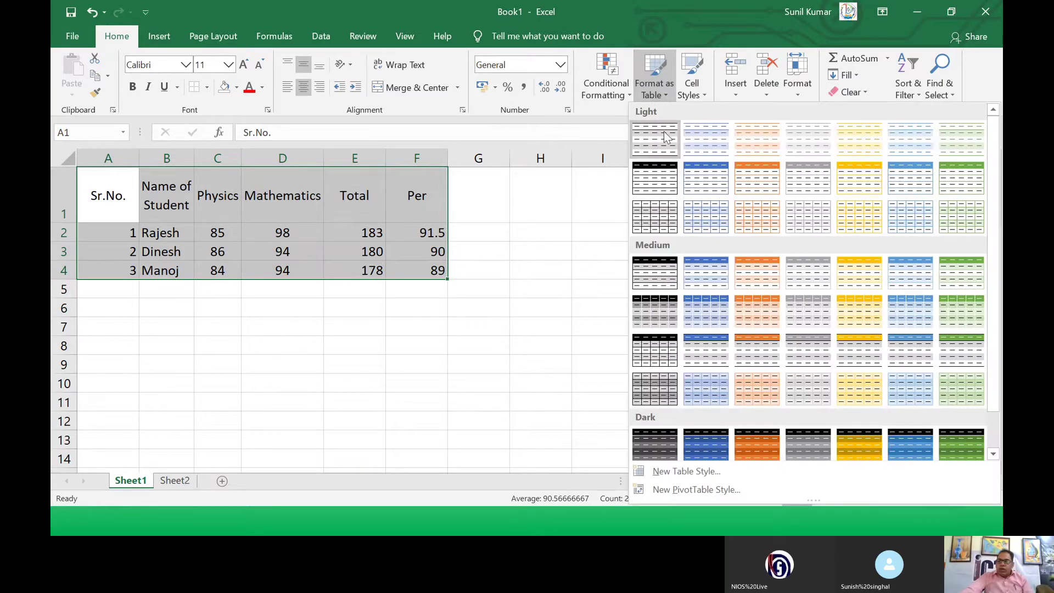
pyautogui.scroll(-1, 670, 220)
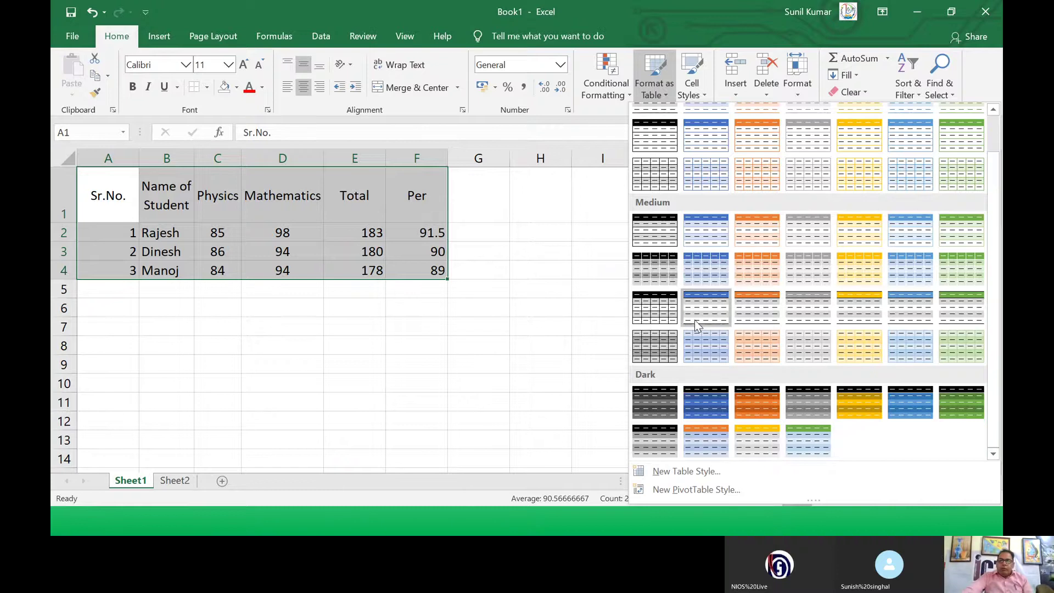
pyautogui.click(757, 272)
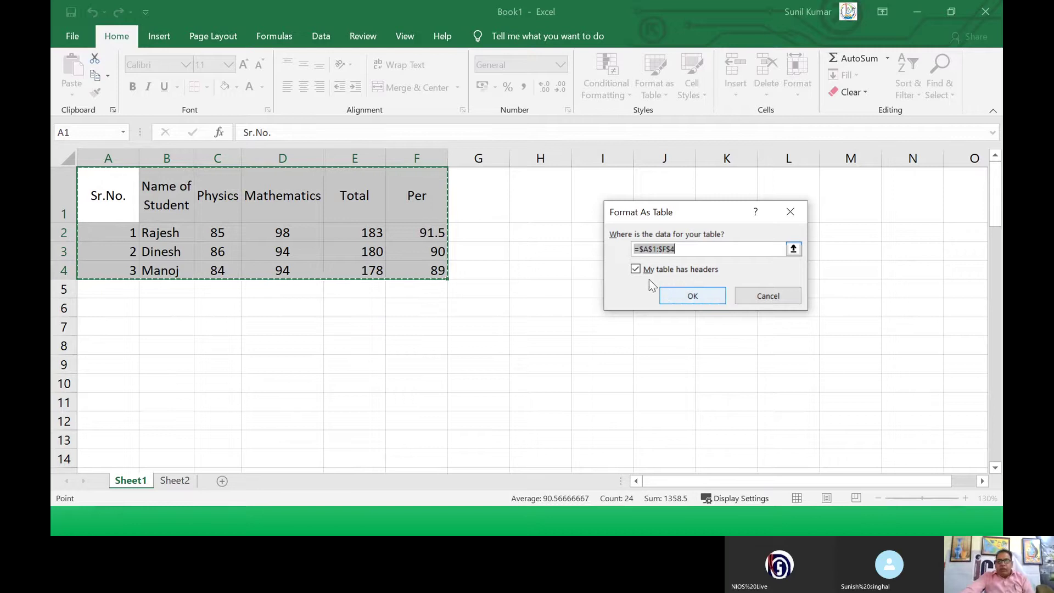
pyautogui.click(681, 294)
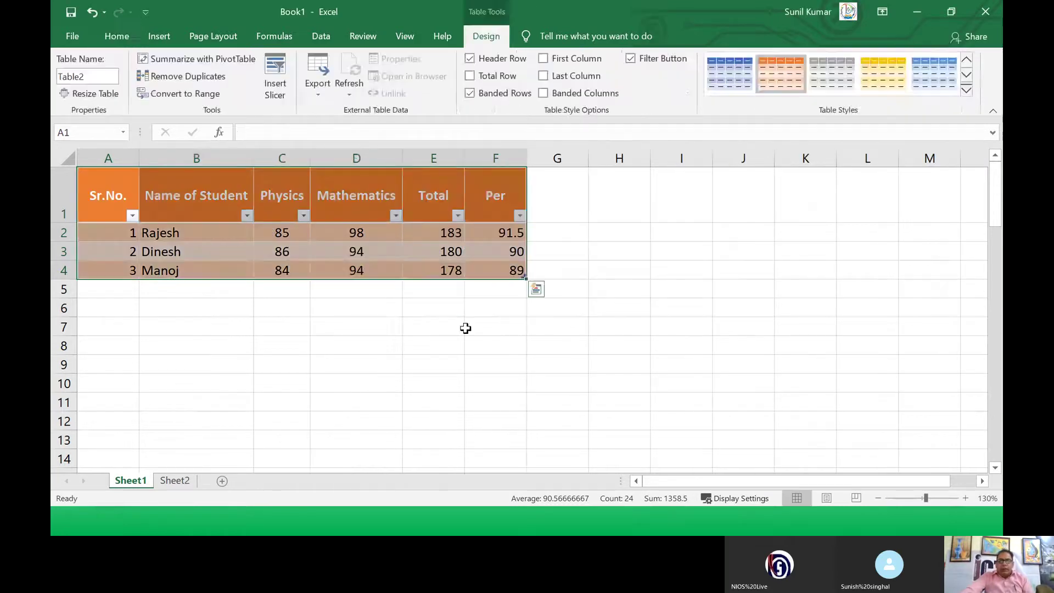
pyautogui.click(411, 326)
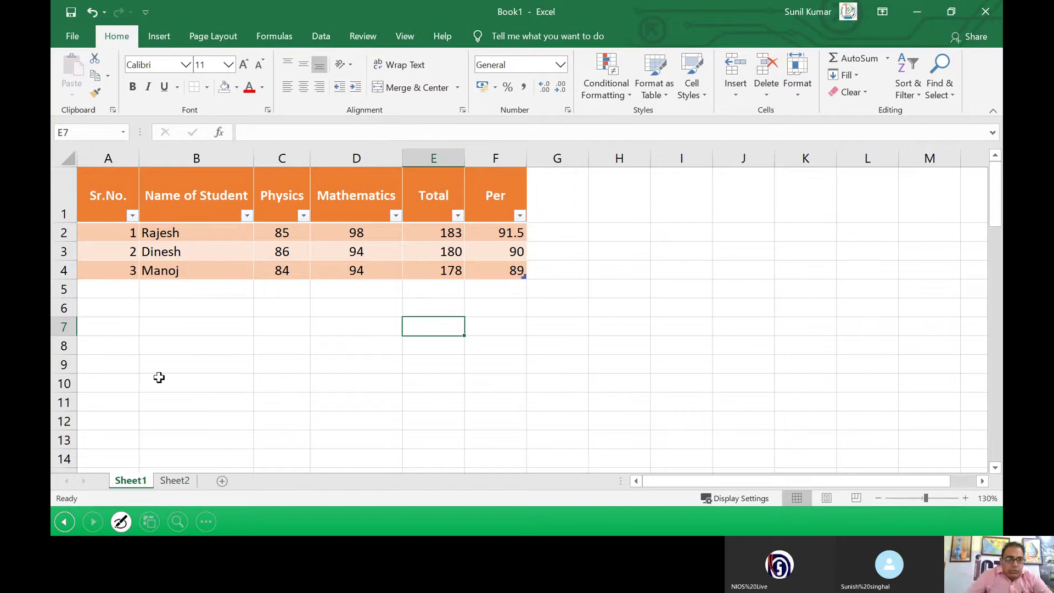
pyautogui.moveTo(107, 215); pyautogui.dragTo(489, 270)
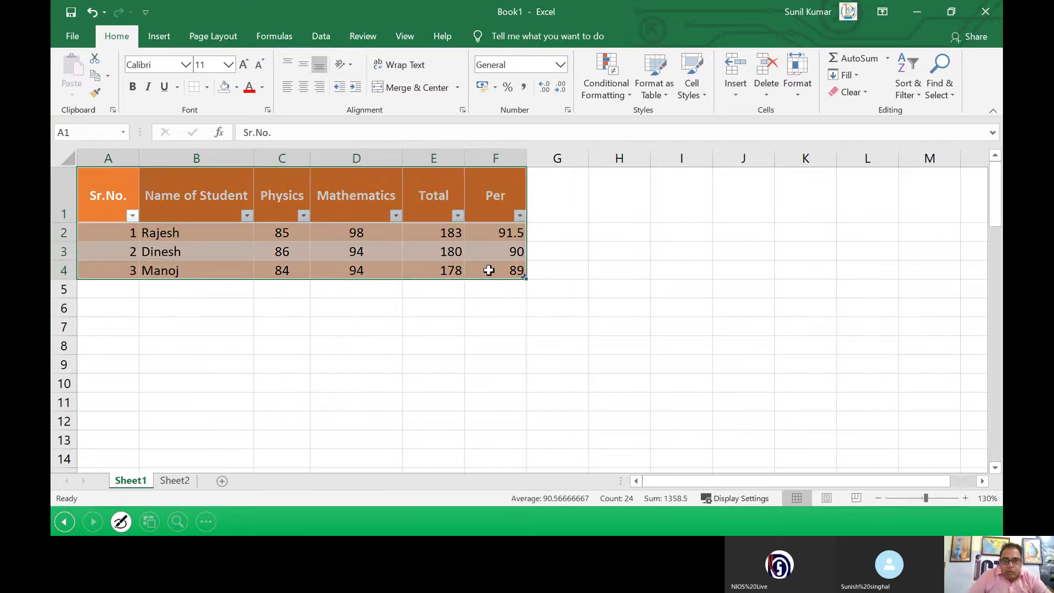
# Step: Select Physics marks C2:C4 and open Conditional Formatting's Highlight Cells Rules
pyautogui.click(112, 37)
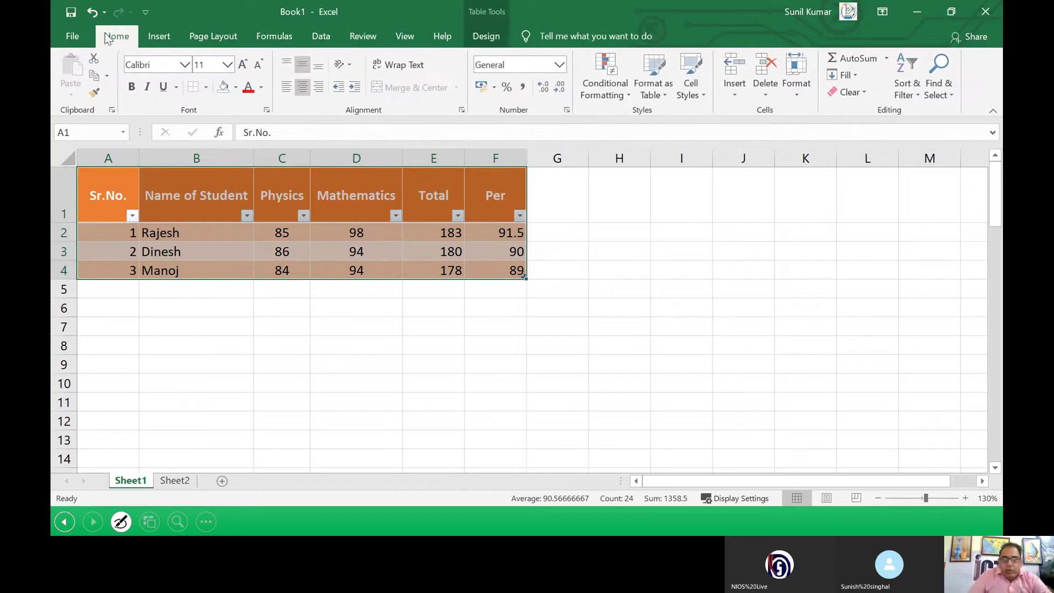
pyautogui.click(629, 97)
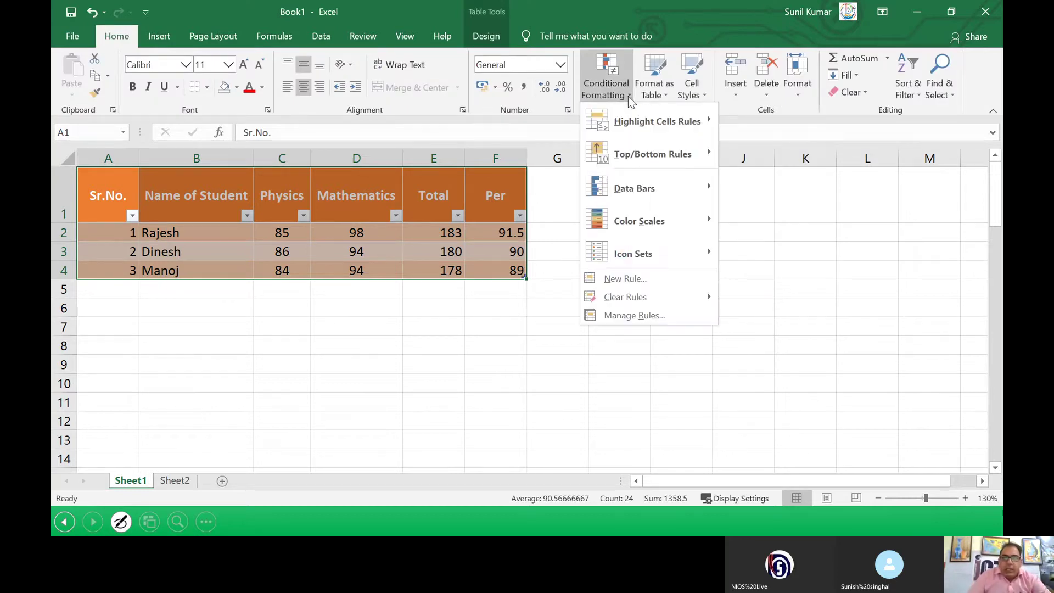
pyautogui.moveTo(637, 121)
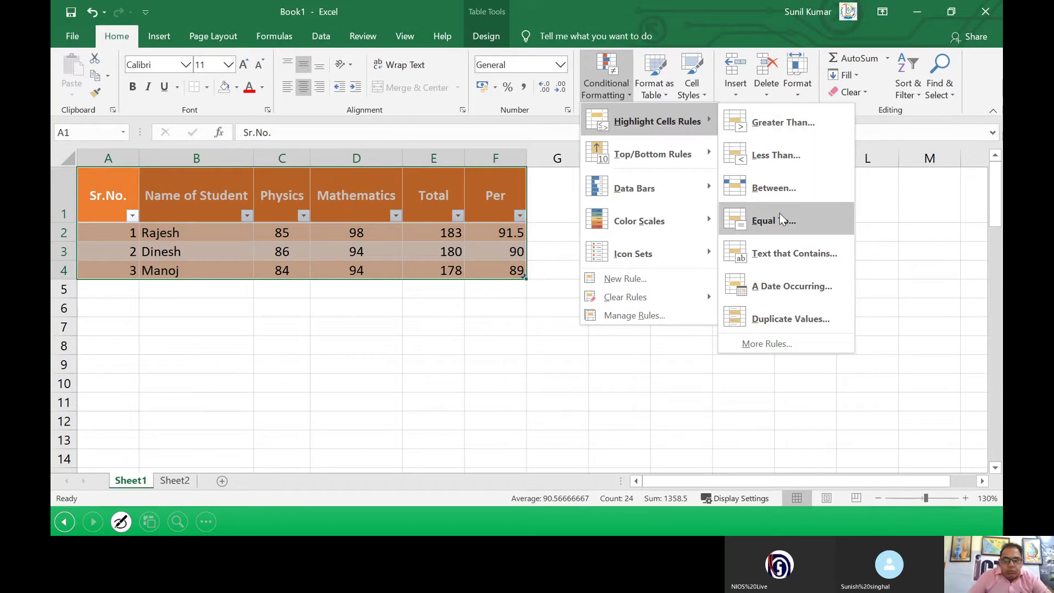
pyautogui.click(323, 323)
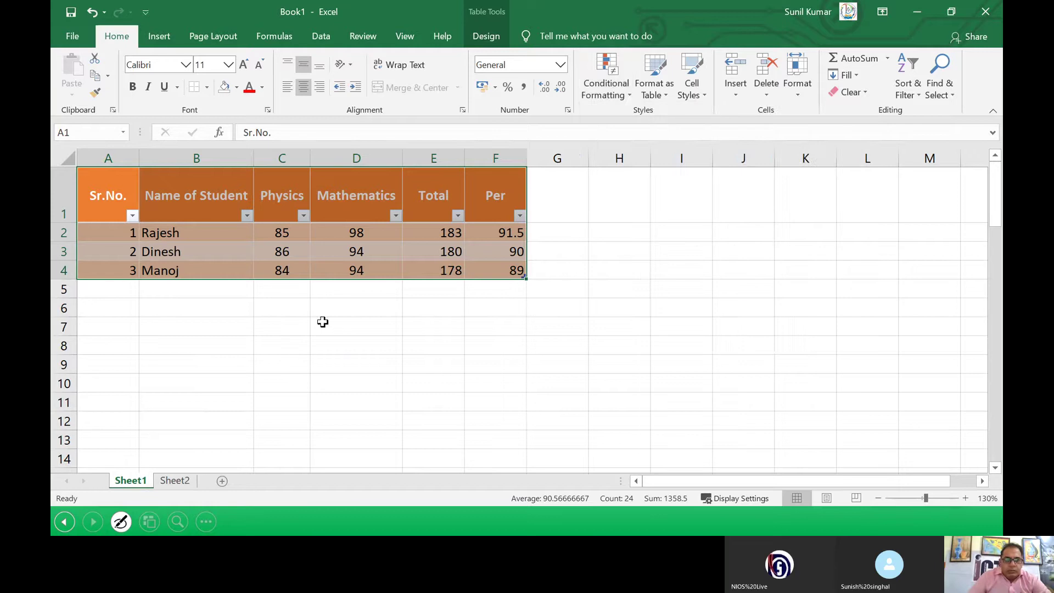
pyautogui.click(358, 328)
pyautogui.moveTo(281, 235); pyautogui.dragTo(280, 263)
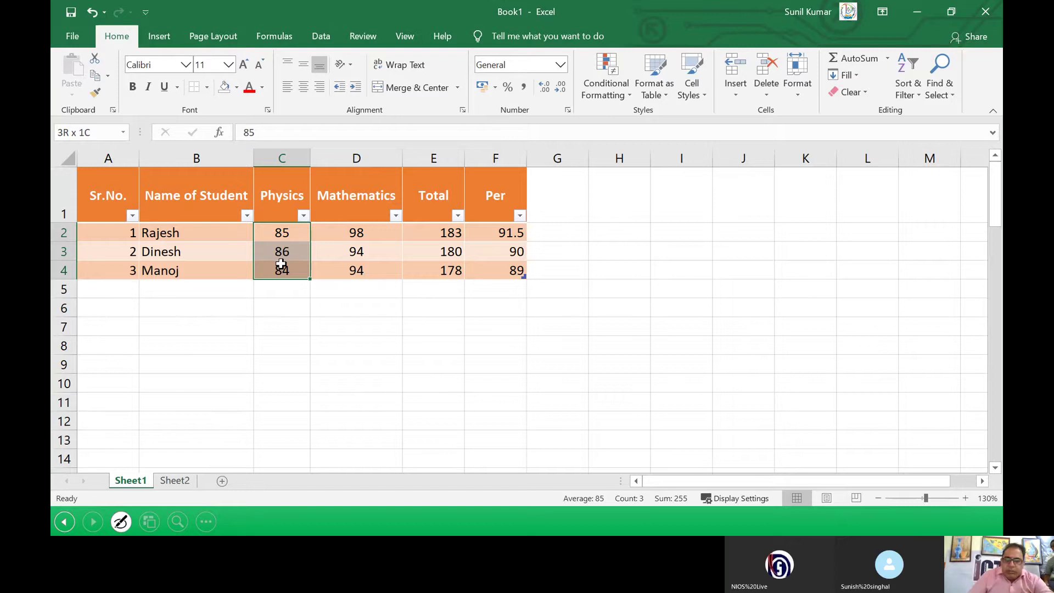
pyautogui.moveTo(280, 263); pyautogui.dragTo(282, 263)
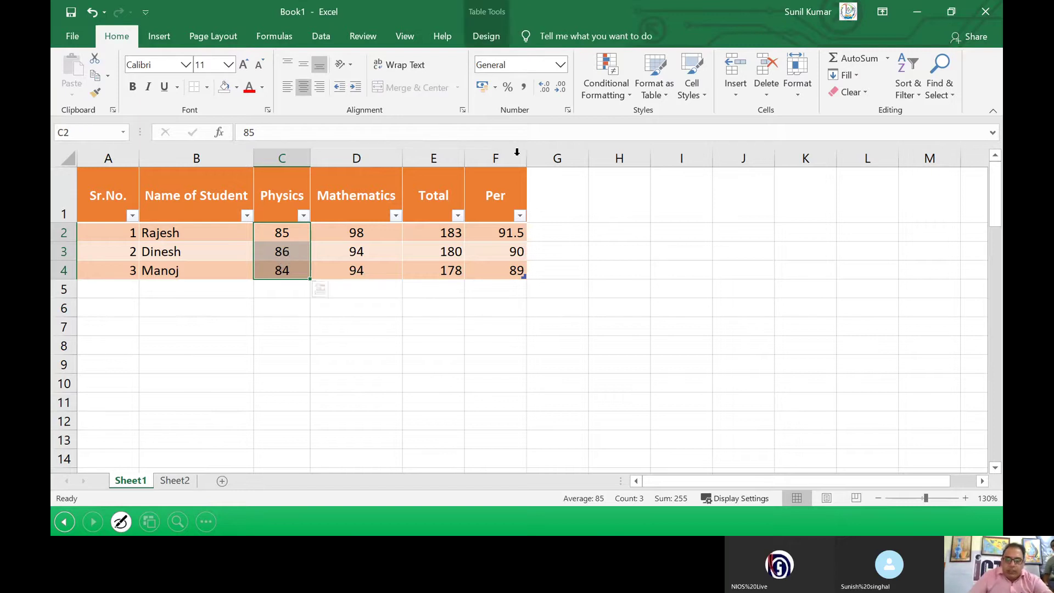
pyautogui.click(624, 98)
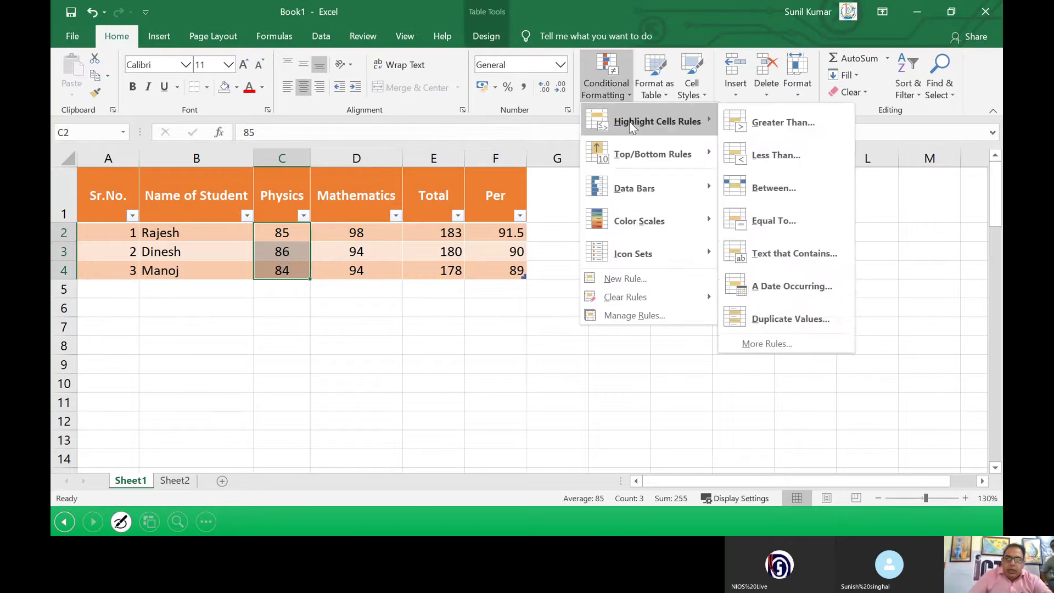
# Step: Add a Less Than 86 rule with a custom yellow font colour to the Physics marks
pyautogui.click(763, 158)
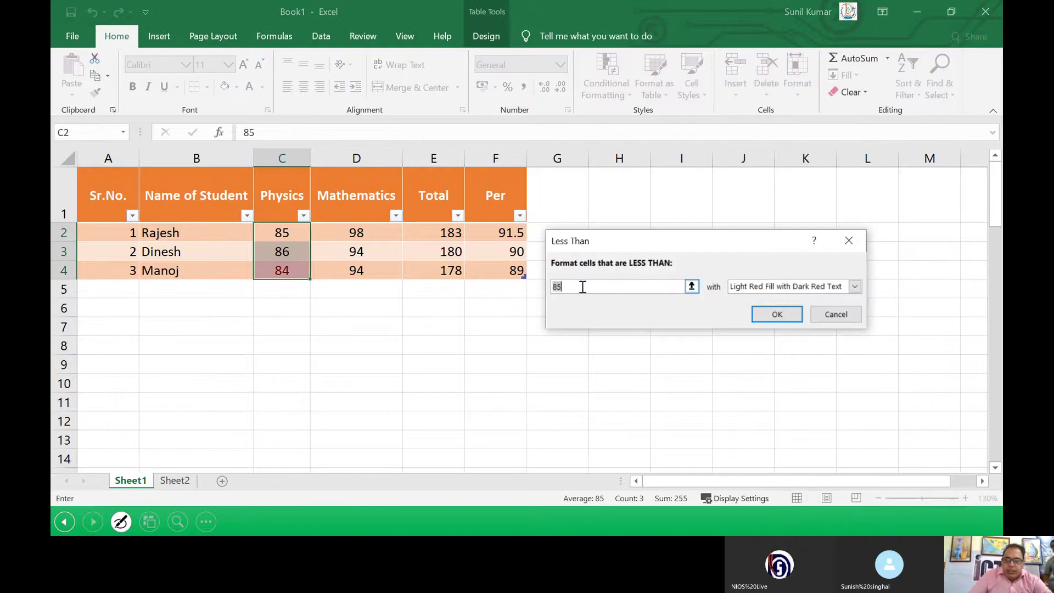
pyautogui.write('86')
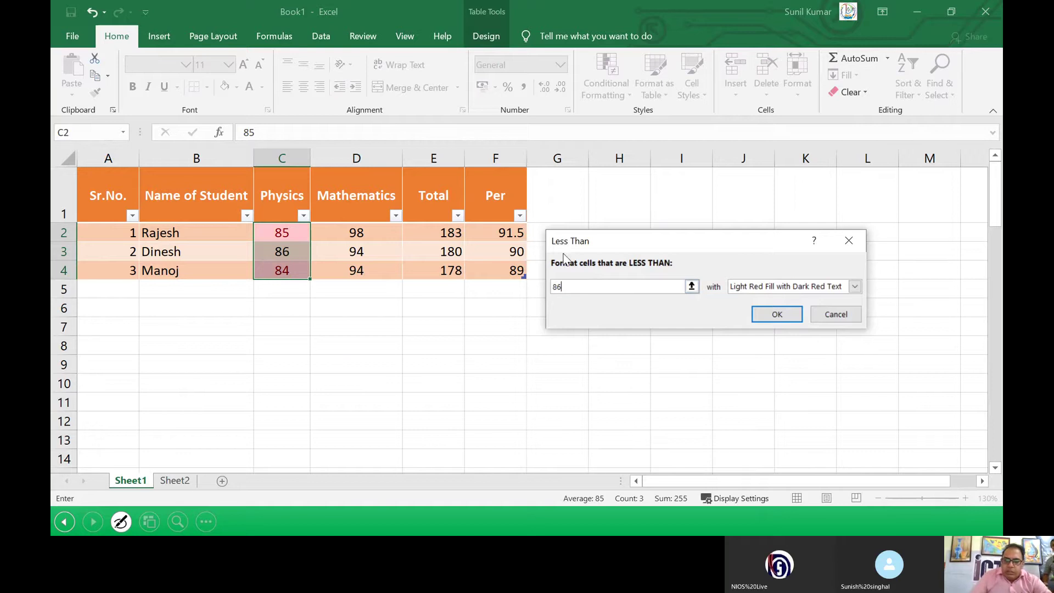
pyautogui.click(812, 290)
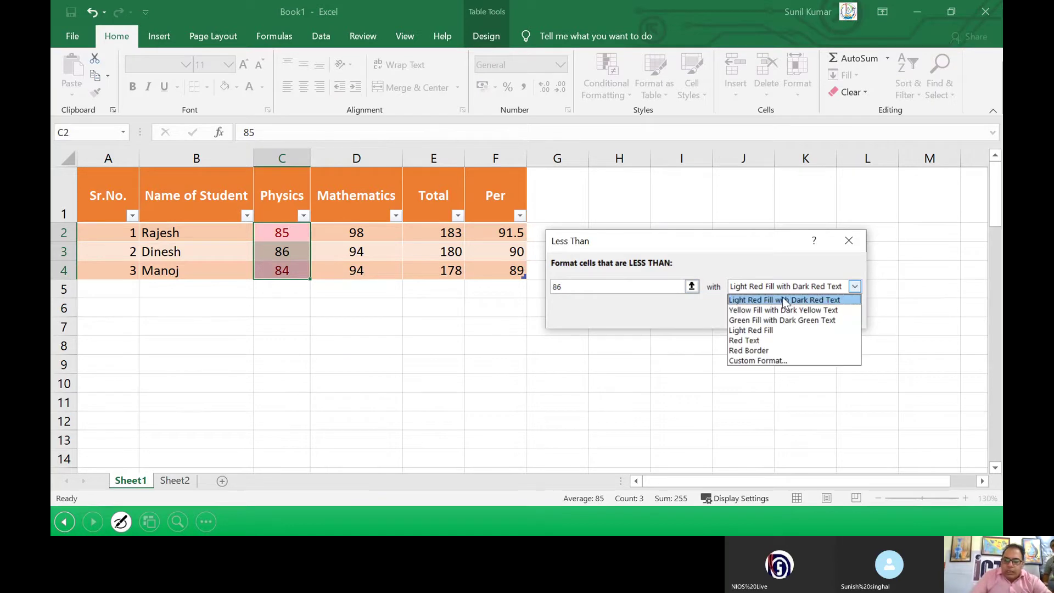
pyautogui.click(751, 361)
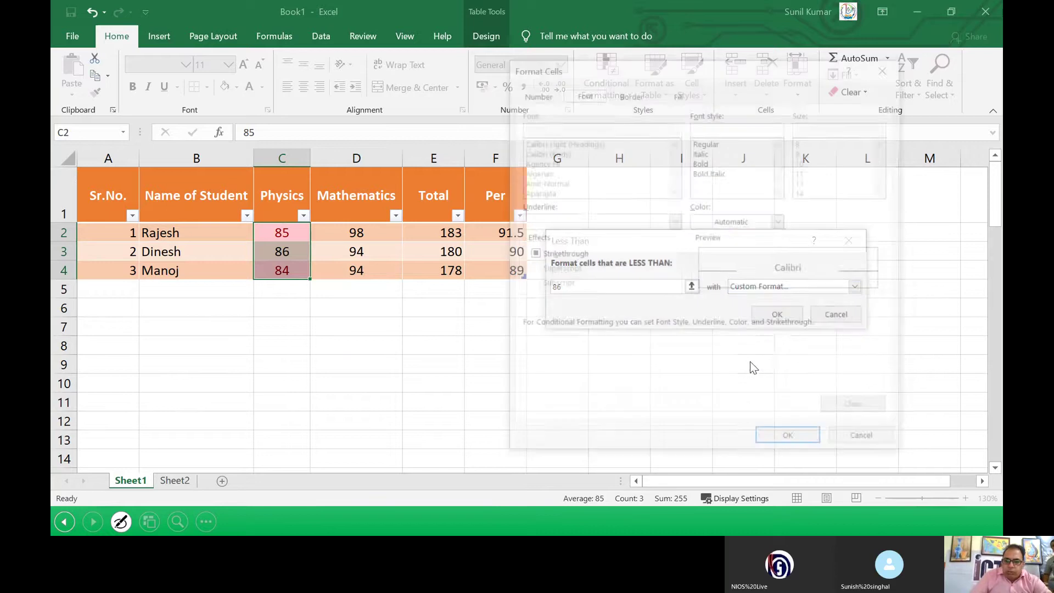
pyautogui.click(725, 224)
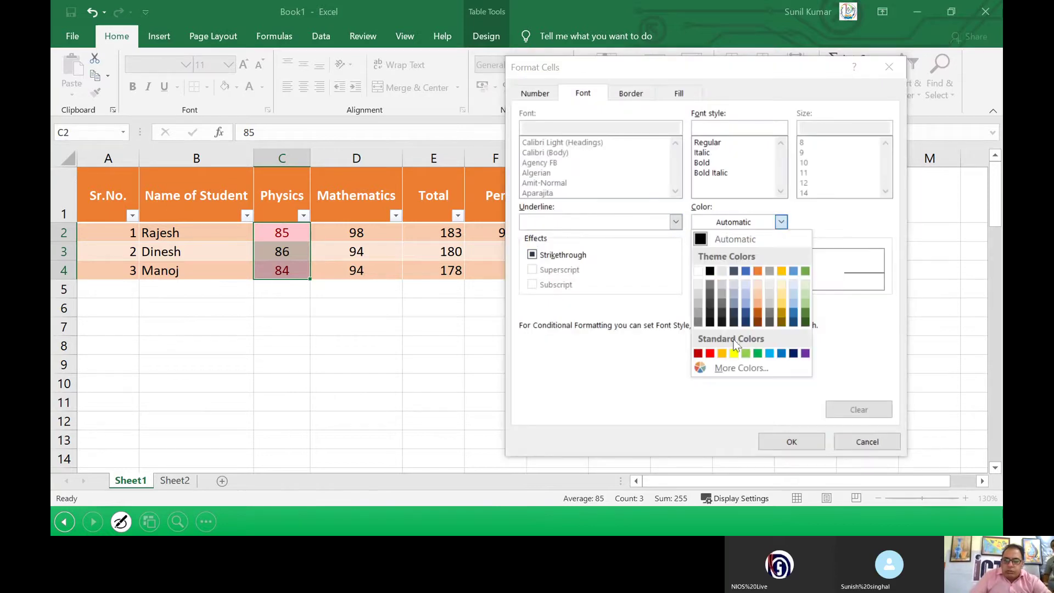
pyautogui.click(733, 353)
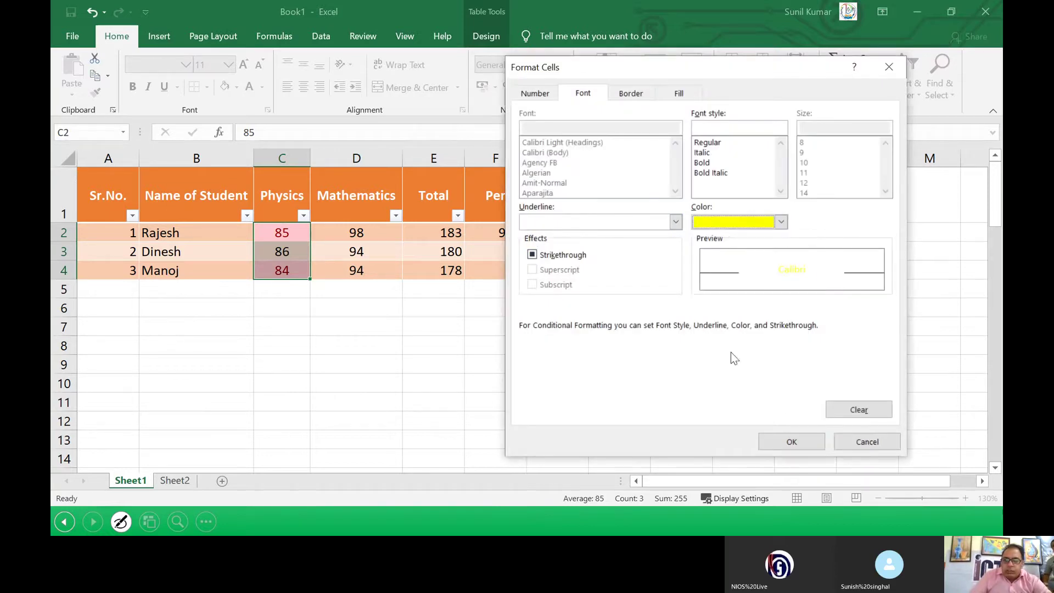
pyautogui.click(792, 441)
pyautogui.click(767, 321)
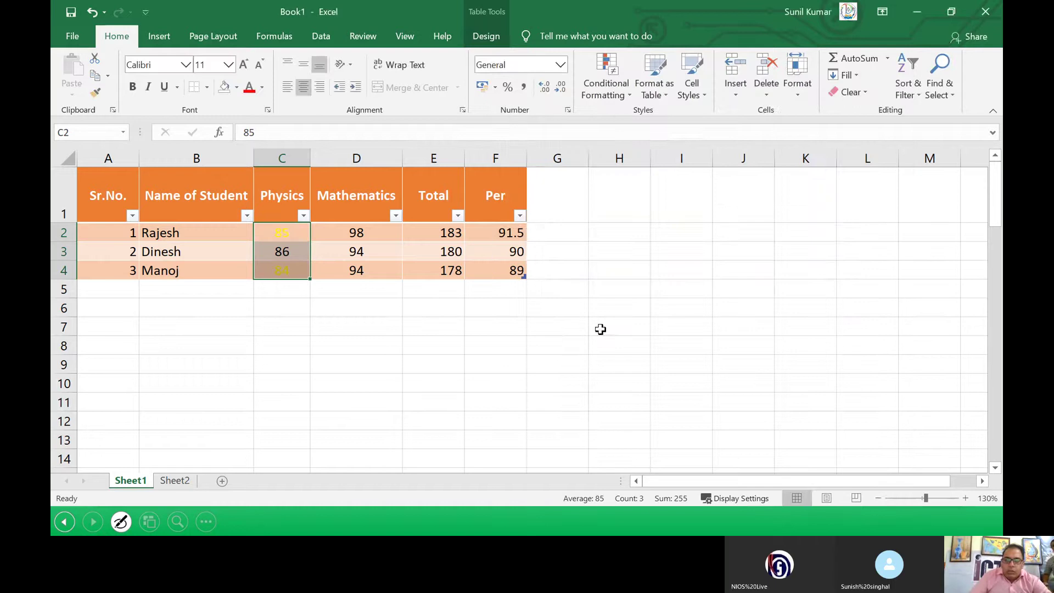
# Step: Check that Physics marks 85 and 84 in C2:C4 now show yellow
pyautogui.click(434, 345)
pyautogui.click(285, 270)
pyautogui.click(281, 236)
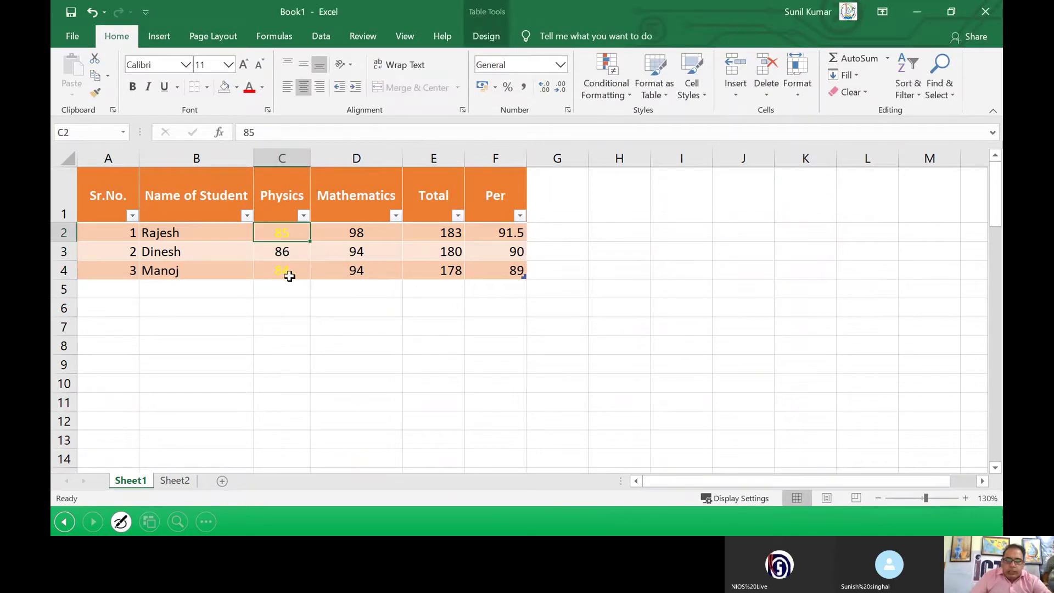
pyautogui.click(287, 273)
pyautogui.click(283, 234)
pyautogui.moveTo(282, 234); pyautogui.dragTo(289, 271)
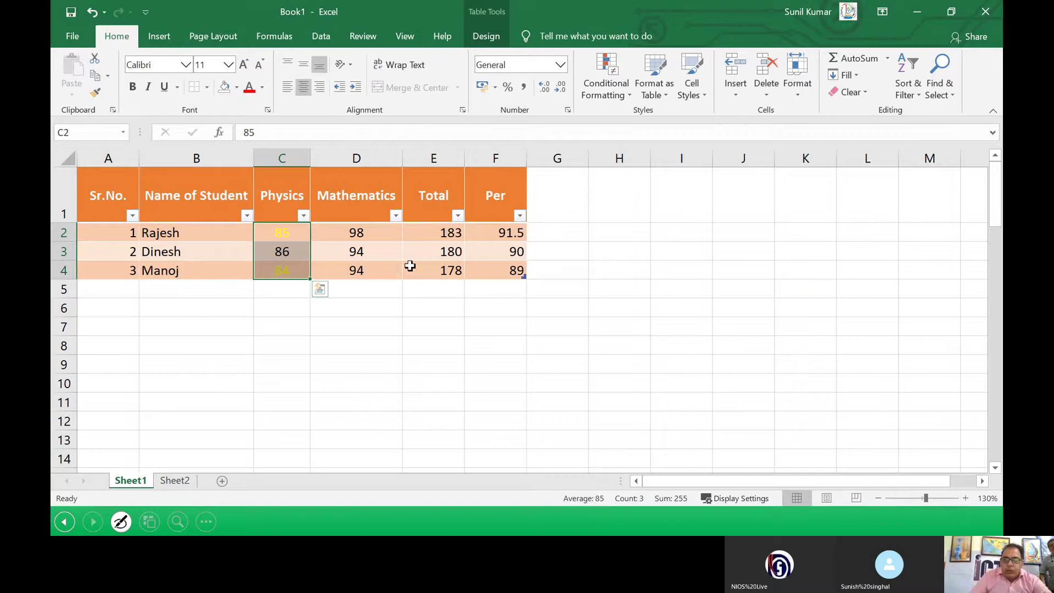
# Step: Zoom the sheet to 170% and inspect the yellow marks in C2 and C4
pyautogui.click(966, 497)
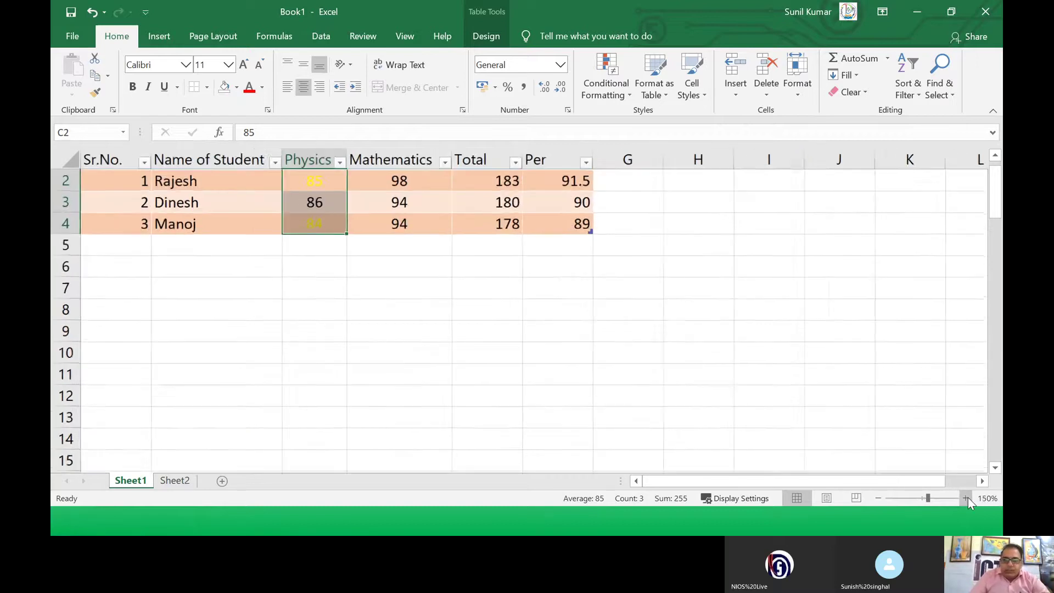
pyautogui.click(966, 498)
pyautogui.click(966, 497)
pyautogui.click(966, 497)
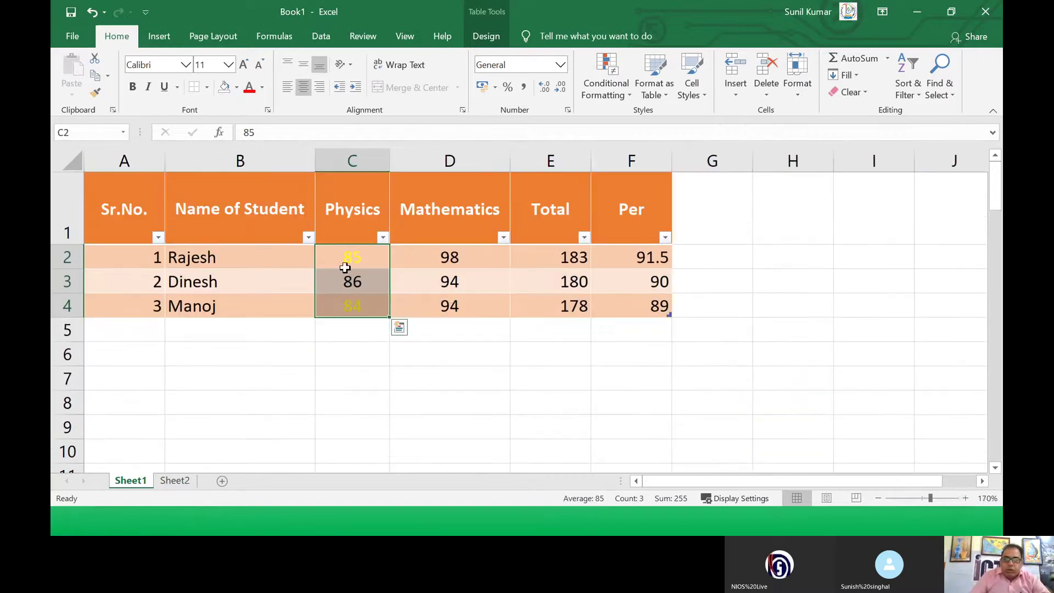
pyautogui.click(343, 261)
pyautogui.click(343, 306)
pyautogui.click(338, 257)
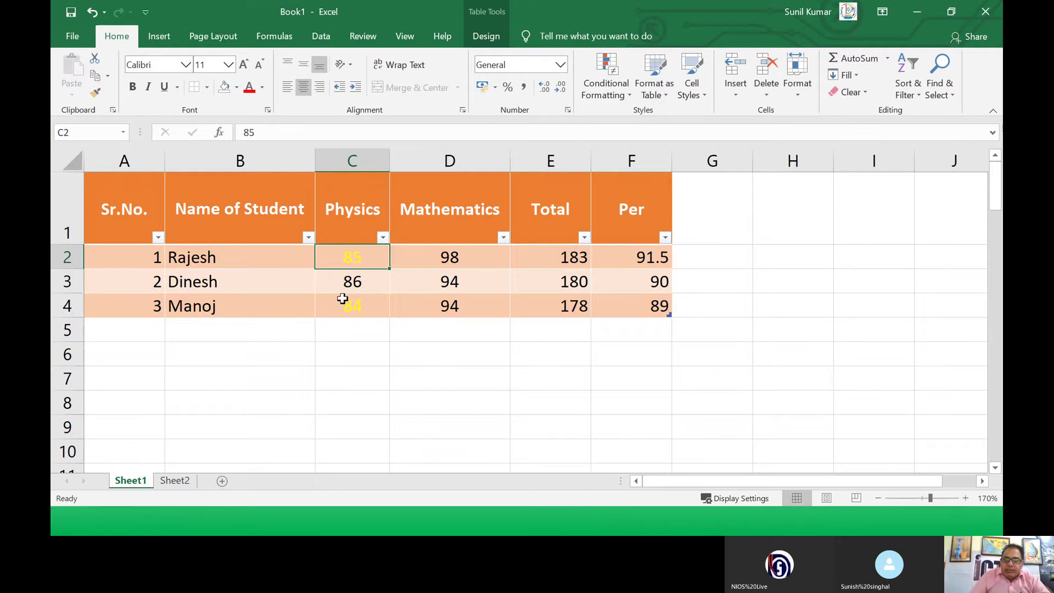
pyautogui.click(348, 303)
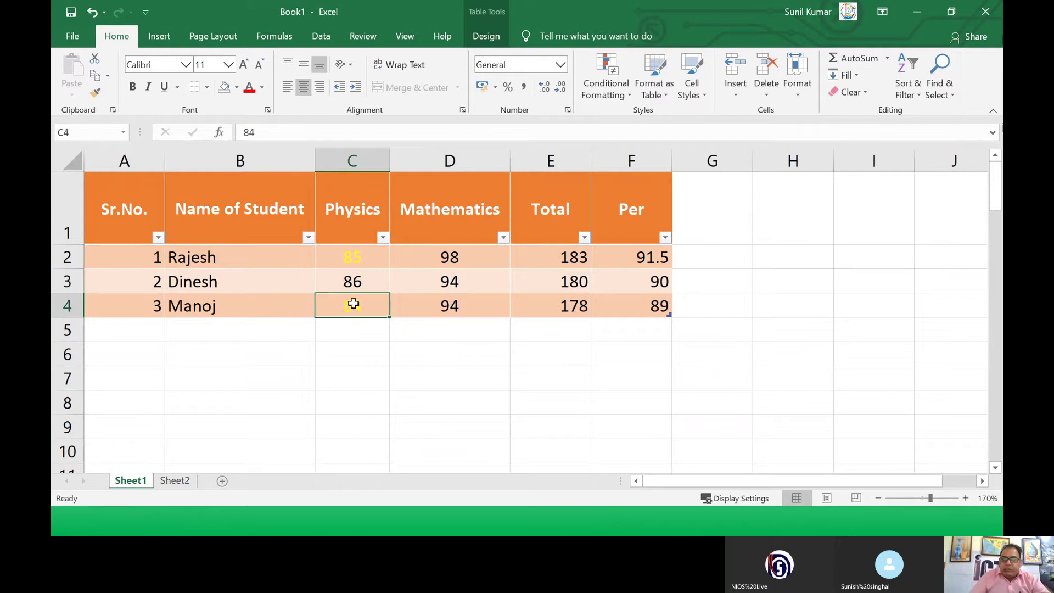
pyautogui.click(346, 264)
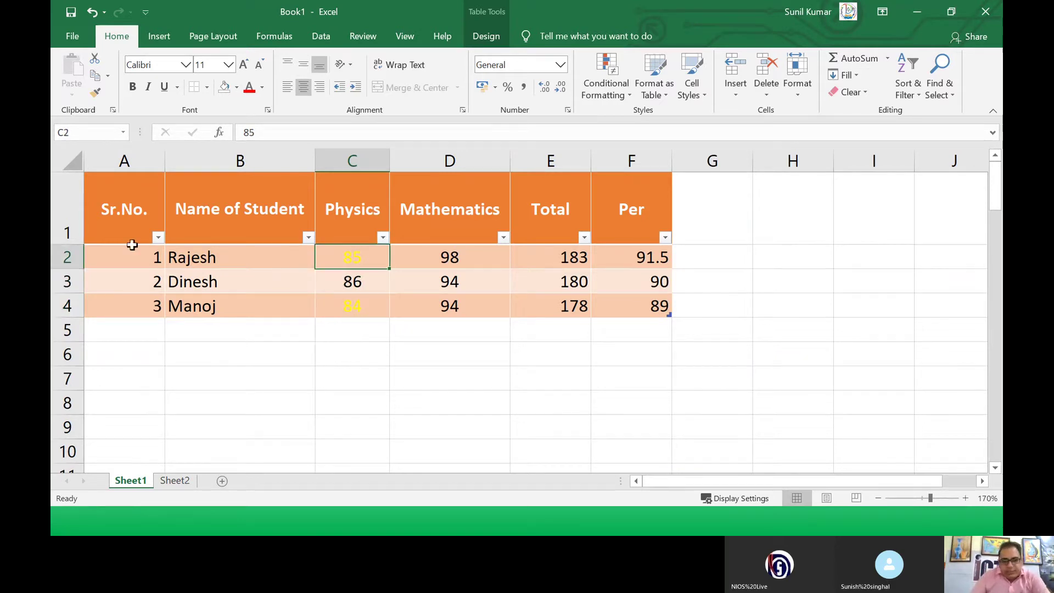
# Step: Clear all conditional formatting rules from the A1:F4 marks table, then check the Physics marks
pyautogui.moveTo(116, 209); pyautogui.dragTo(631, 307)
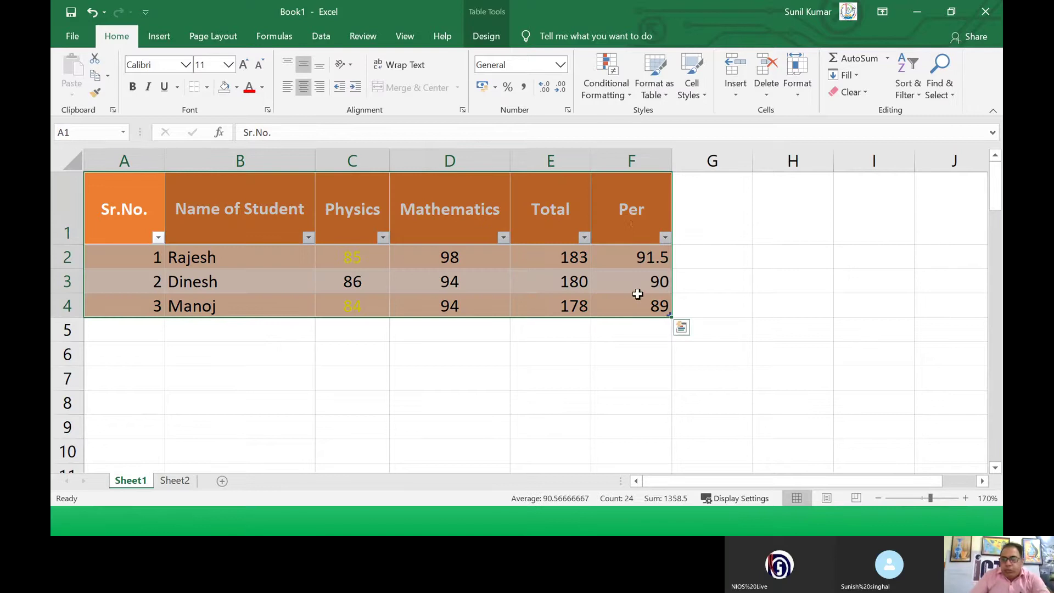
pyautogui.click(631, 96)
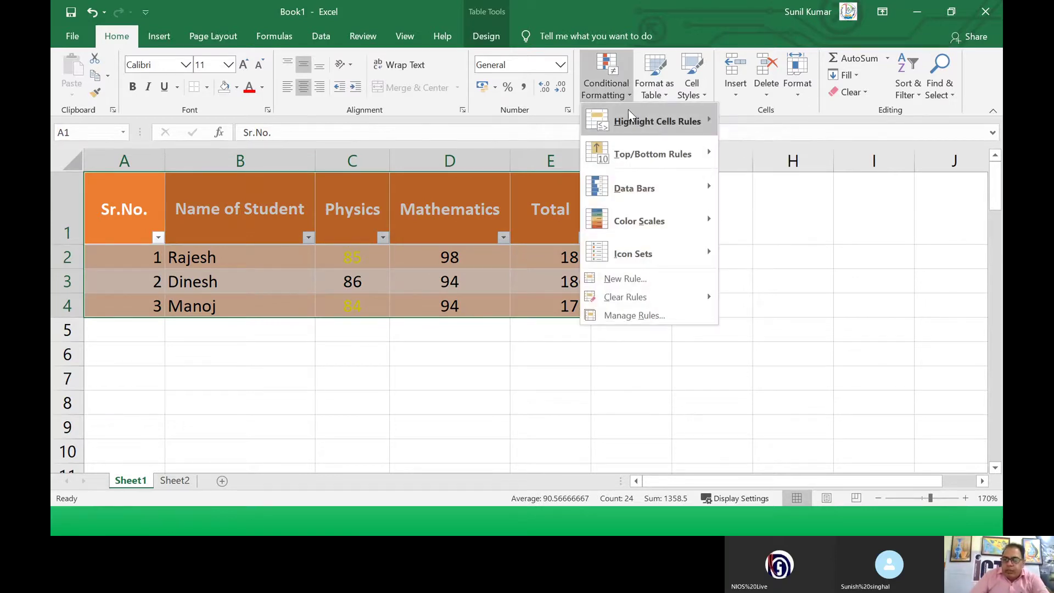
pyautogui.moveTo(631, 297)
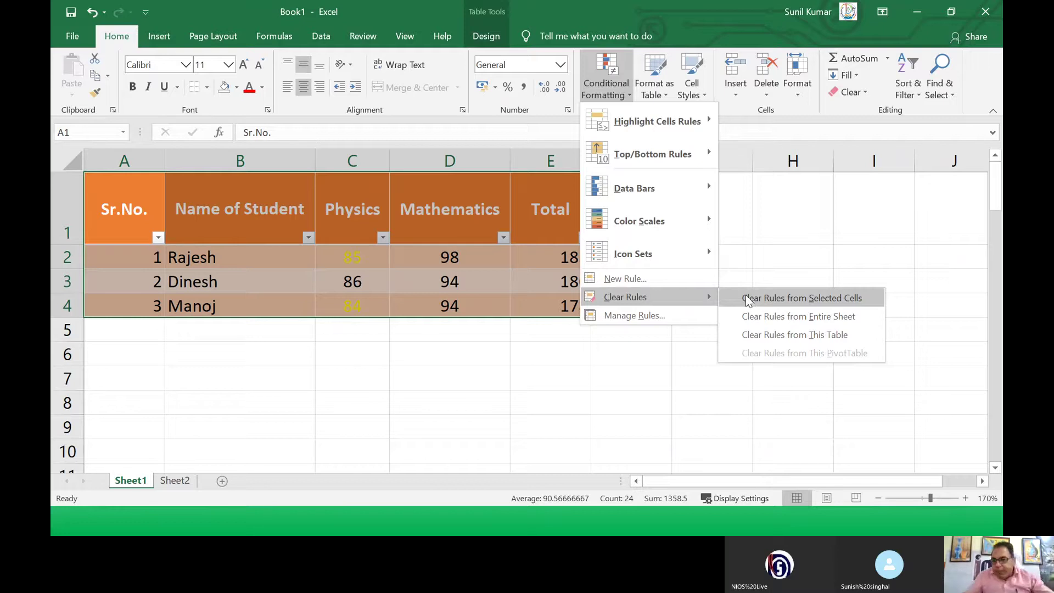
pyautogui.click(746, 296)
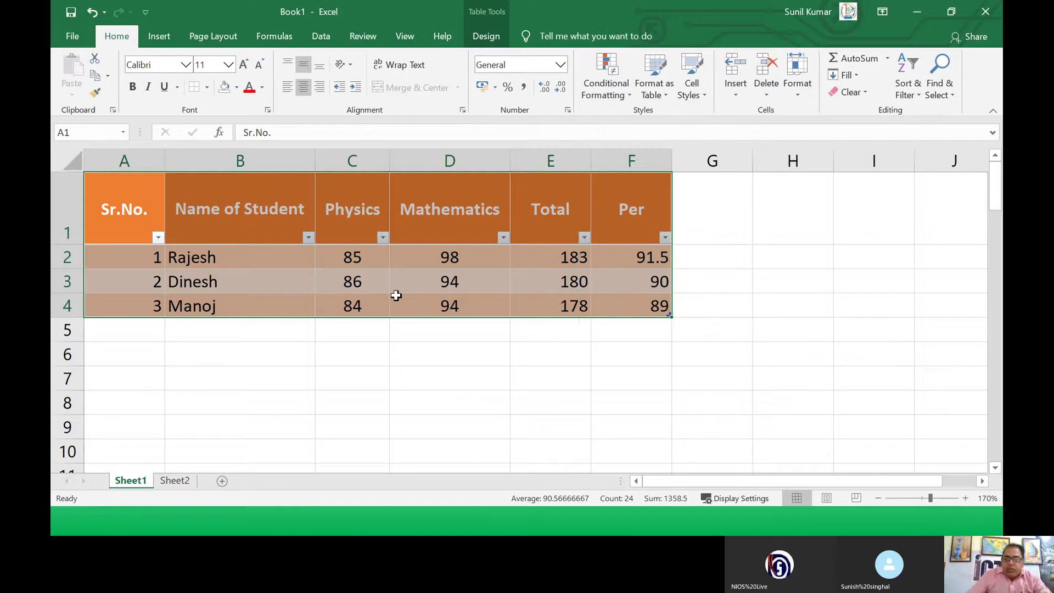
pyautogui.click(329, 258)
pyautogui.moveTo(329, 258); pyautogui.dragTo(346, 299)
pyautogui.click(347, 299)
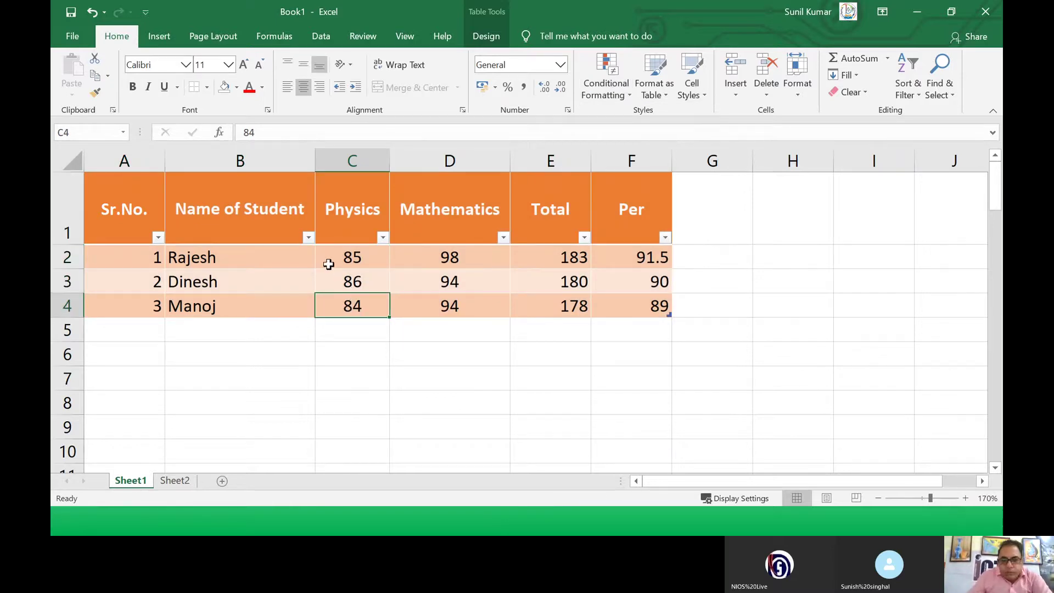
# Step: Add solid blue data bars to the marks from Physics through Per
pyautogui.moveTo(337, 250); pyautogui.dragTo(619, 313)
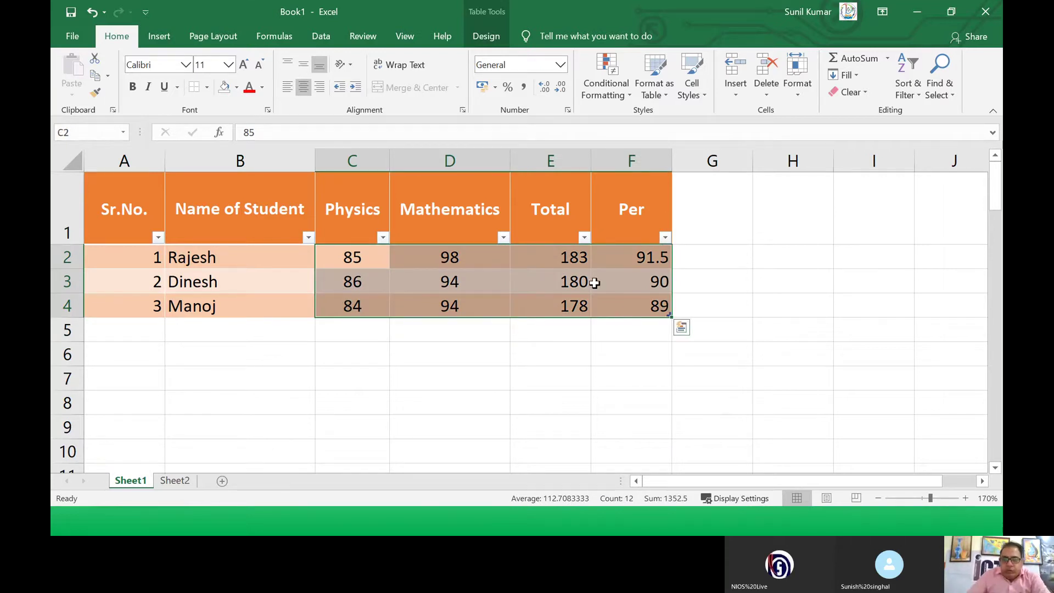
pyautogui.click(628, 93)
pyautogui.moveTo(650, 186)
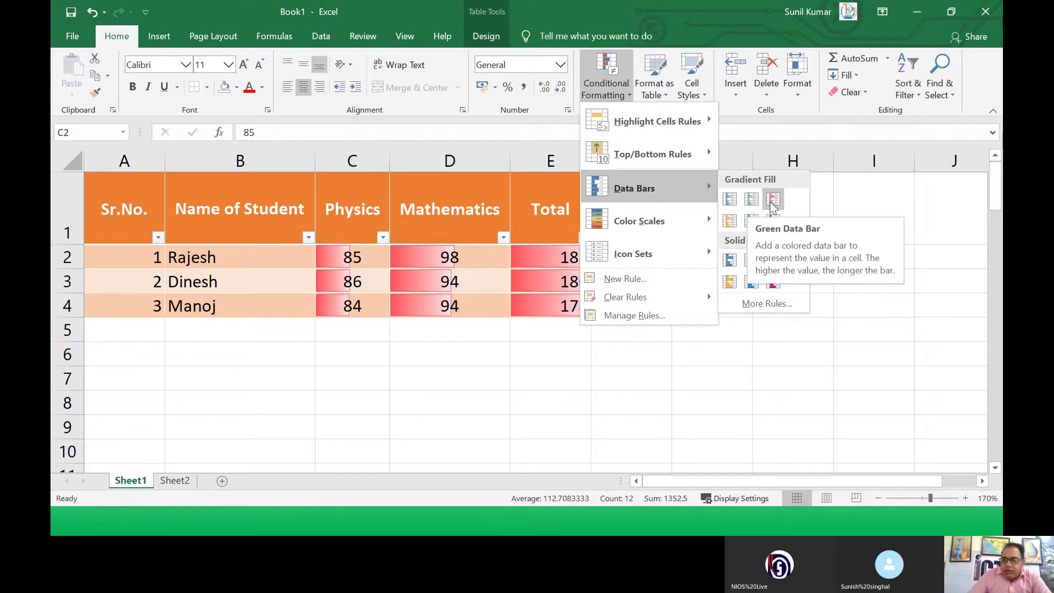
pyautogui.click(734, 263)
pyautogui.click(501, 407)
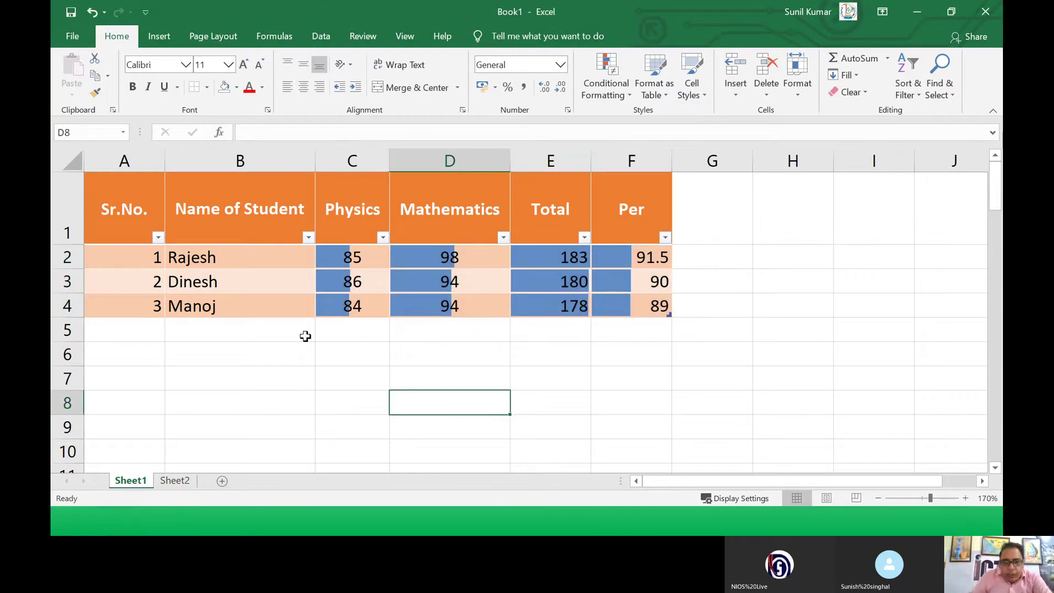
# Step: Change the Physics marks to 10 in C3 and 100 in C4
pyautogui.click(346, 281)
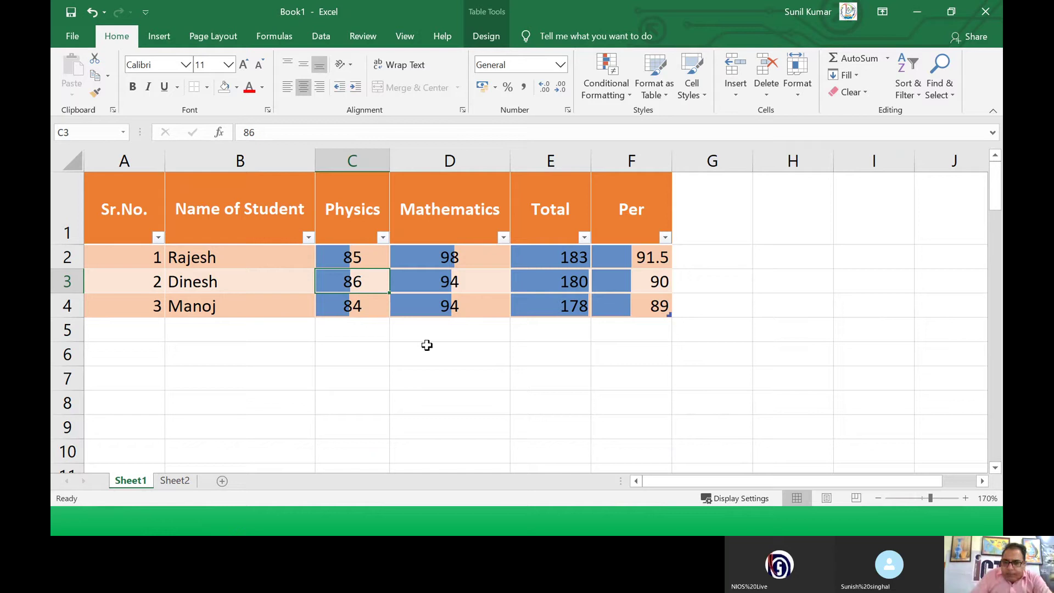
pyautogui.write('42')
pyautogui.press('Return')
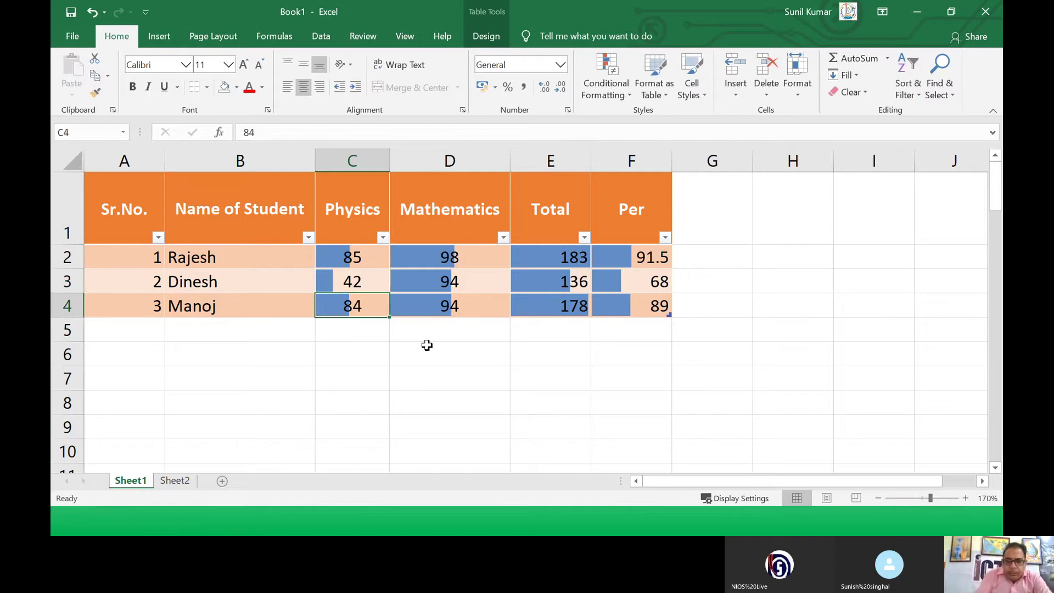
pyautogui.click(330, 283)
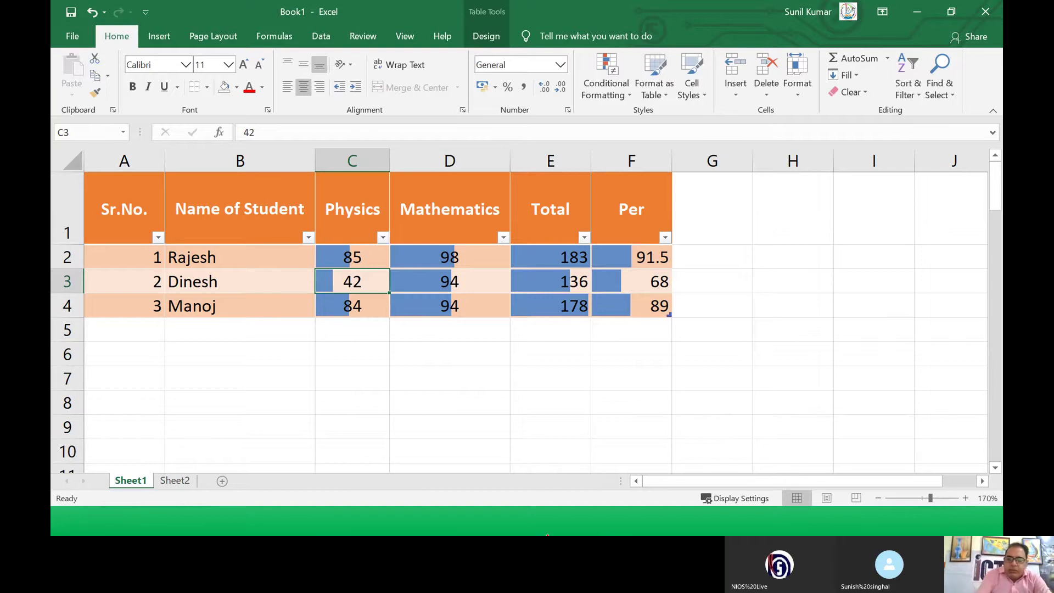
pyautogui.write('10')
pyautogui.press('Return')
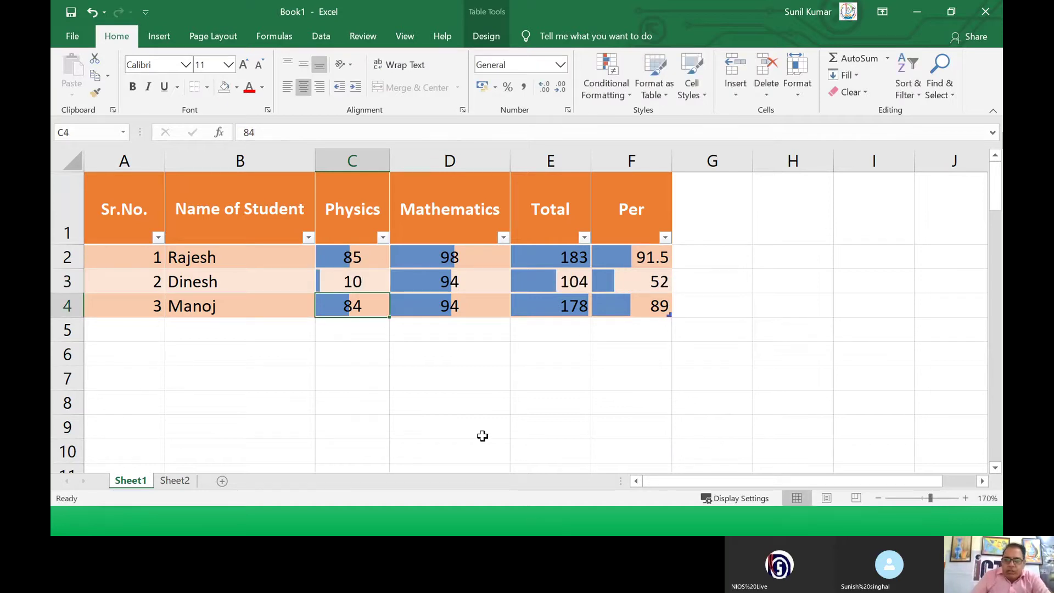
pyautogui.click(344, 287)
pyautogui.click(352, 308)
pyautogui.write('100')
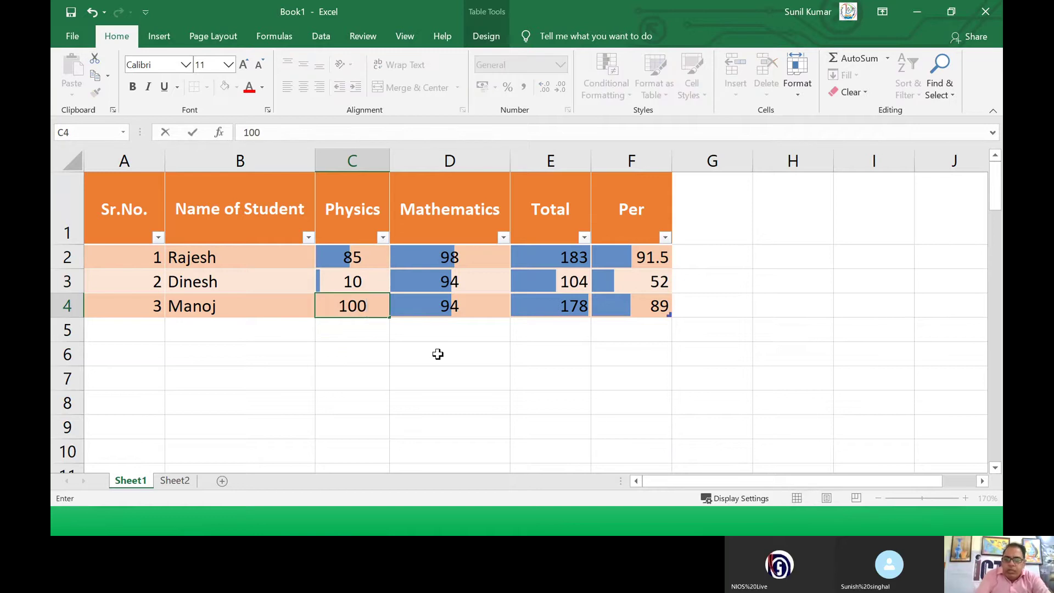
pyautogui.press('Return')
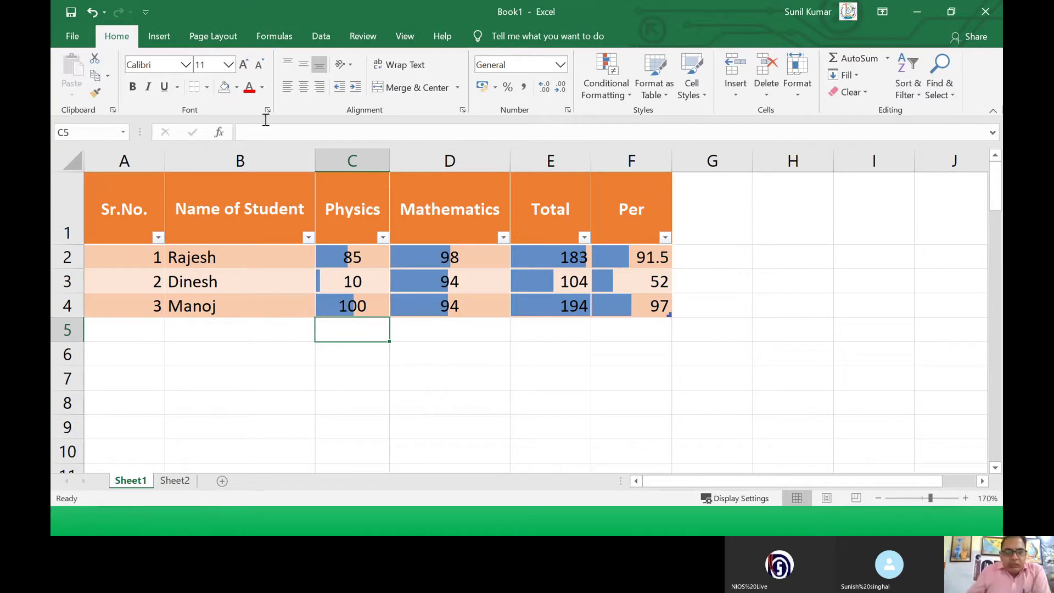
# Step: Apply the signal-bar Ratings icon set to the marks in C2:F4
pyautogui.click(332, 254)
pyautogui.moveTo(332, 254); pyautogui.dragTo(609, 313)
pyautogui.click(627, 96)
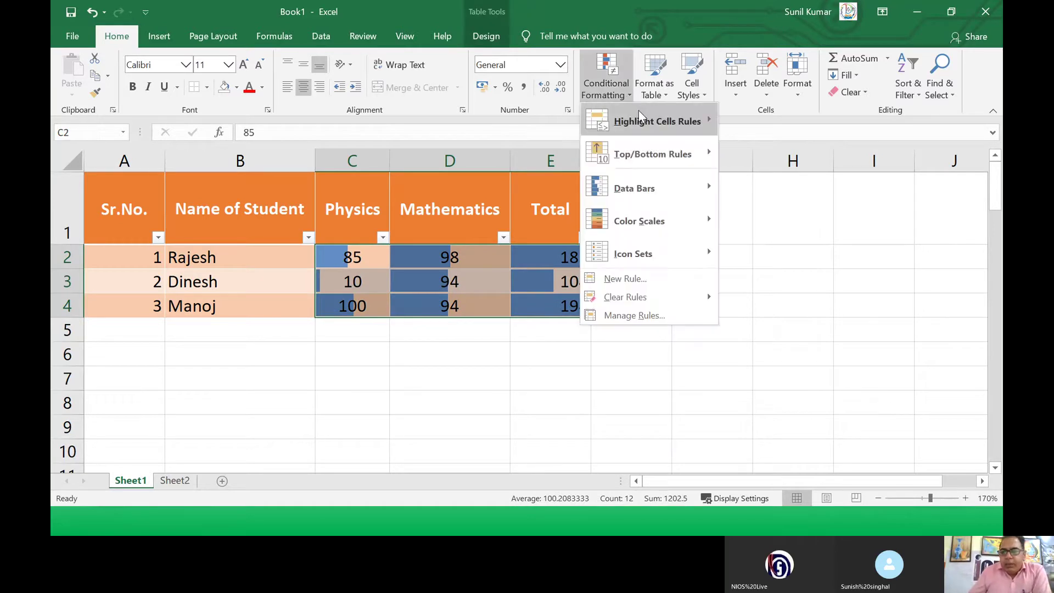
pyautogui.moveTo(672, 255)
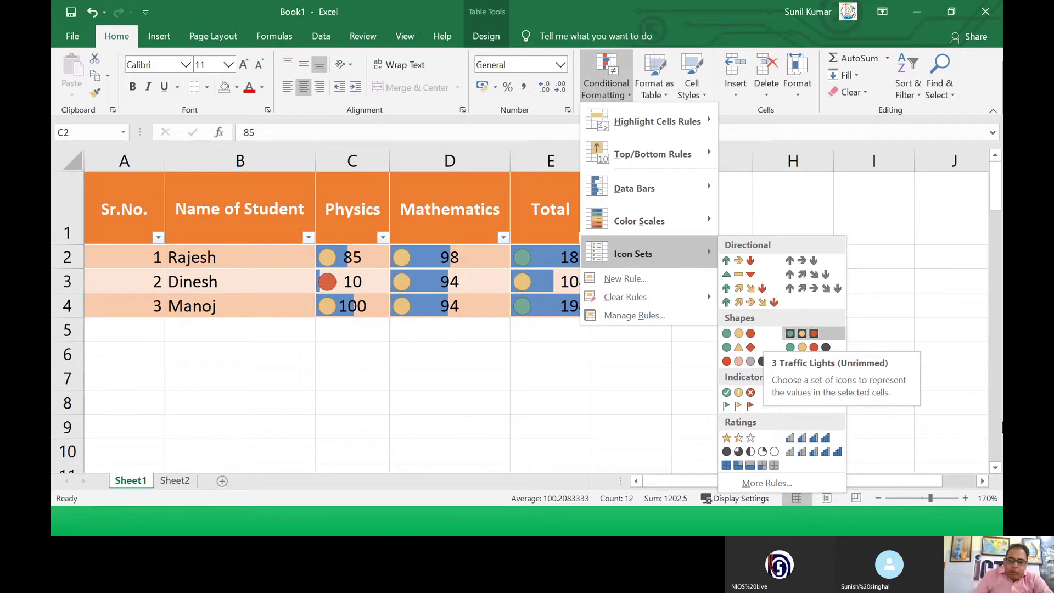
pyautogui.click(825, 456)
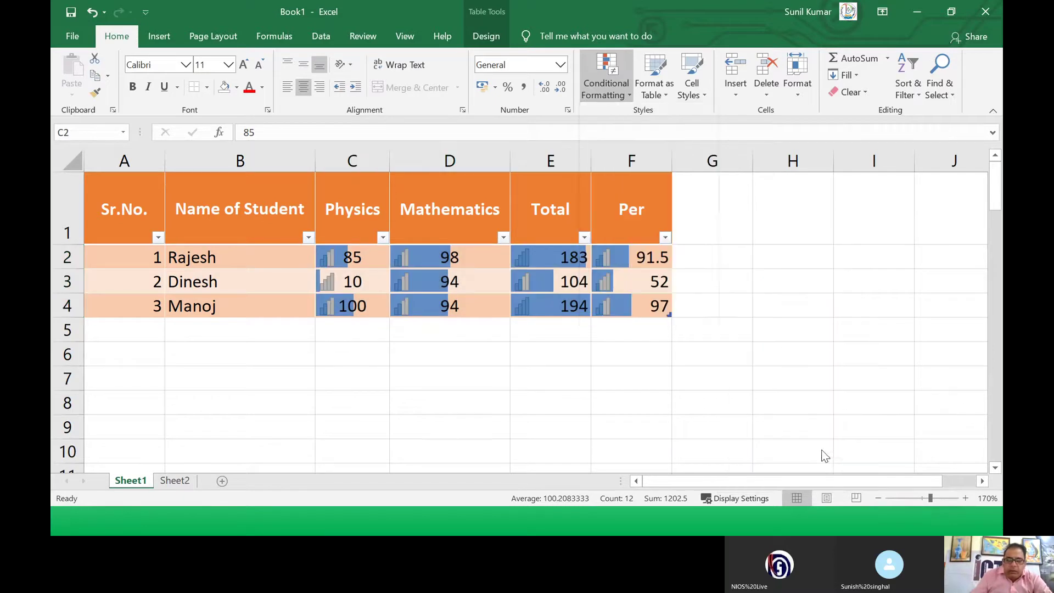
# Step: Inspect the iconed cells and the E2 Total formula, then reselect C2:D4 and E2:F4
pyautogui.click(486, 423)
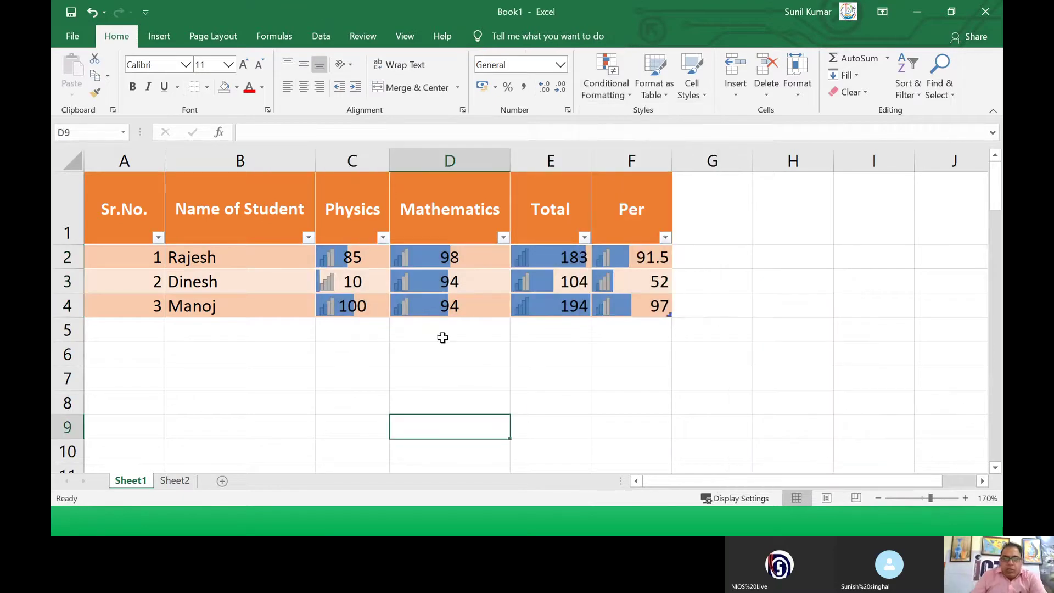
pyautogui.click(442, 301)
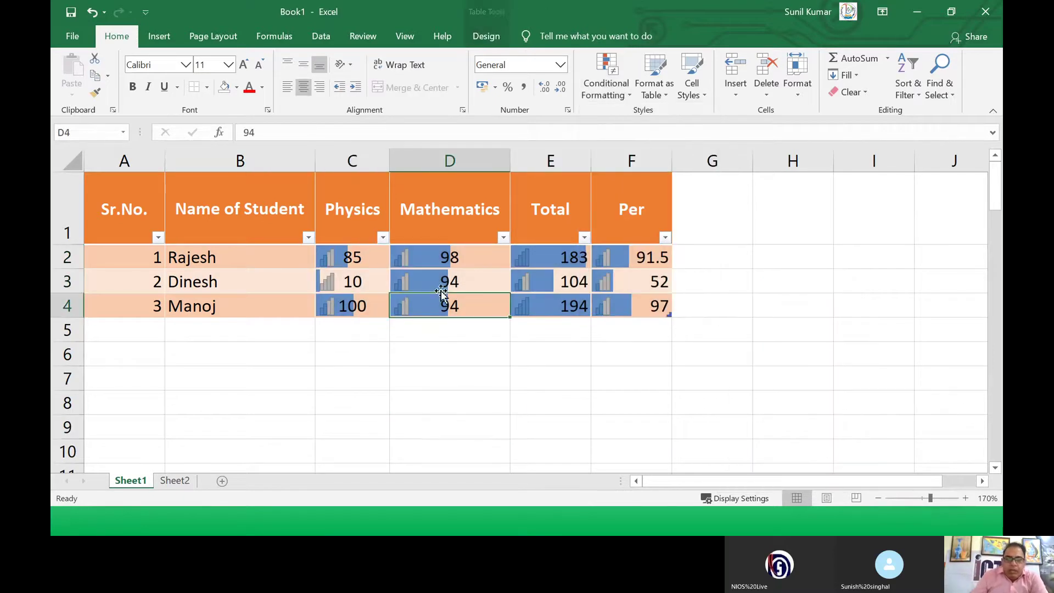
pyautogui.click(352, 305)
pyautogui.click(351, 259)
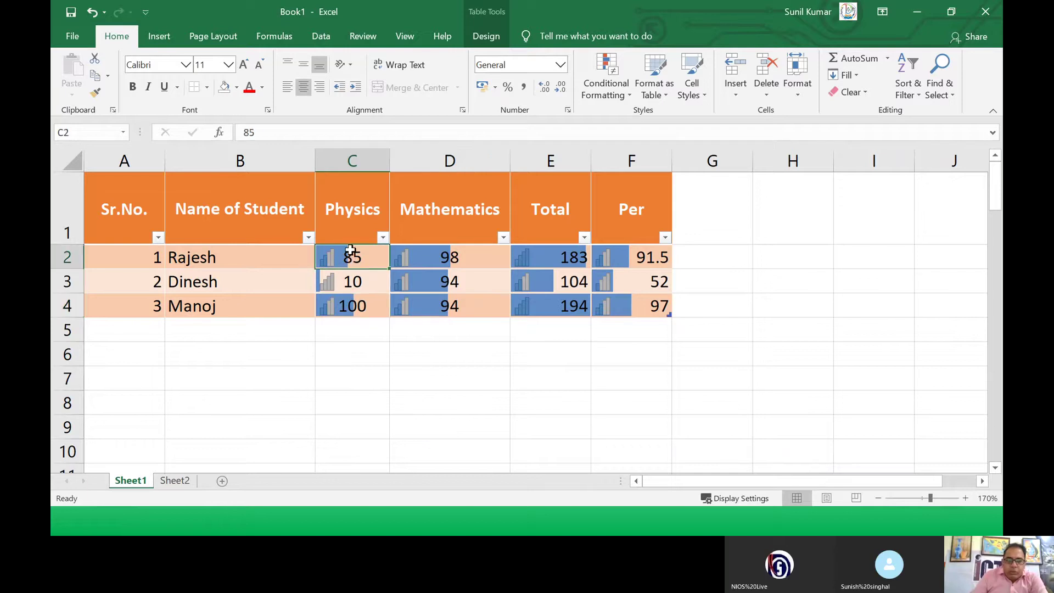
pyautogui.click(363, 279)
pyautogui.click(536, 258)
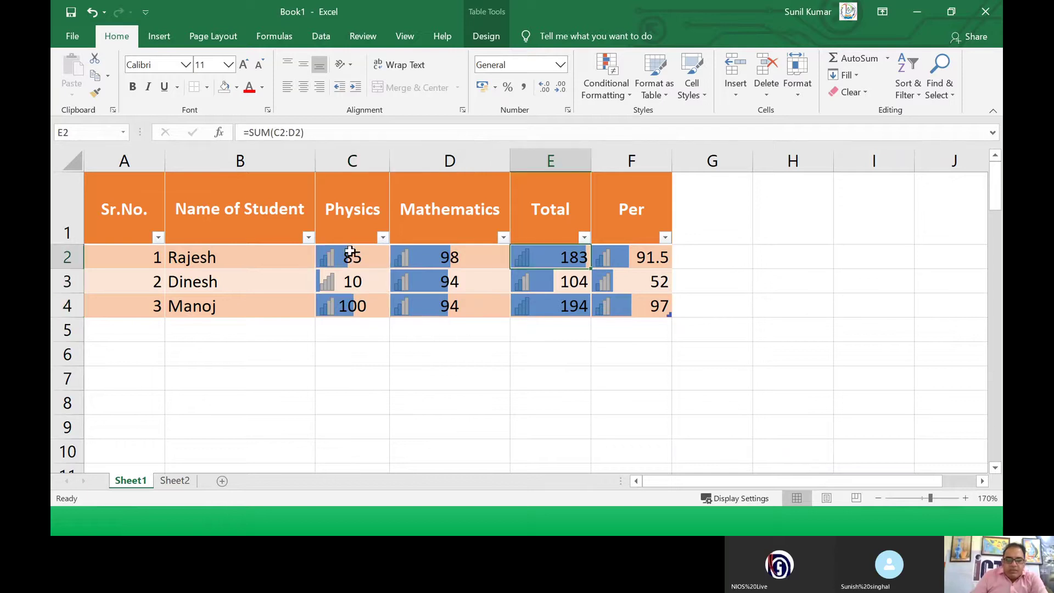
pyautogui.moveTo(348, 258); pyautogui.dragTo(411, 302)
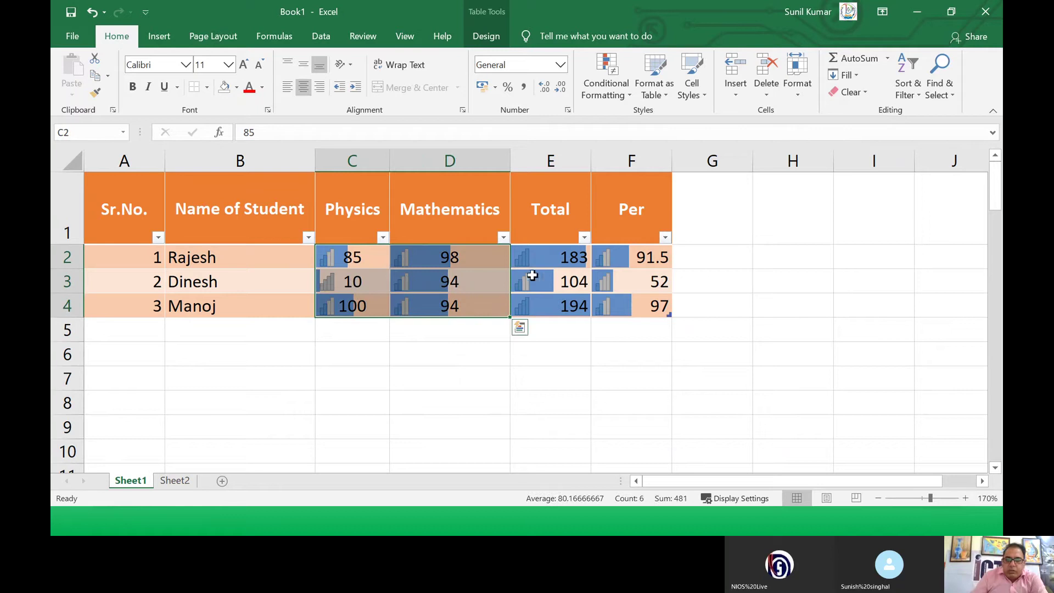
pyautogui.moveTo(527, 259); pyautogui.dragTo(600, 303)
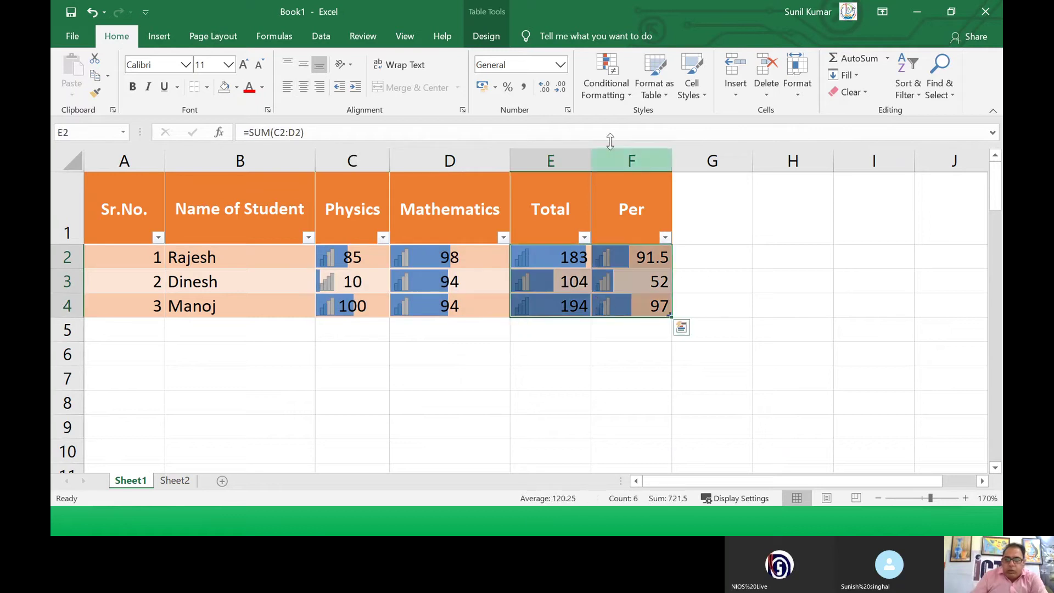
# Step: Clear the conditional formatting rules from the Total and Per cells E2:F4
pyautogui.click(630, 94)
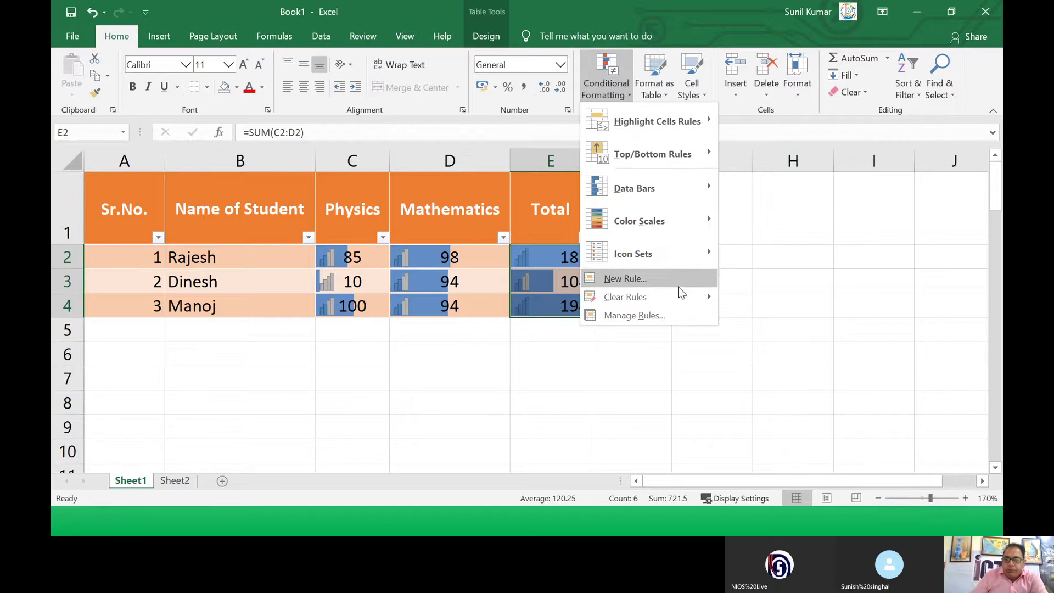
pyautogui.moveTo(689, 298)
pyautogui.click(754, 302)
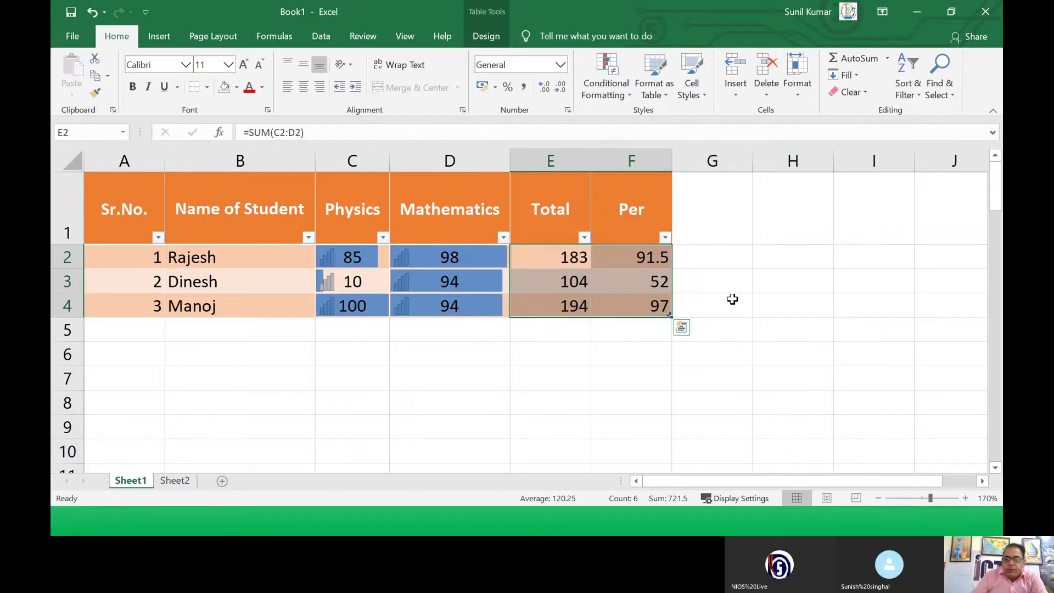
pyautogui.click(600, 288)
pyautogui.click(456, 354)
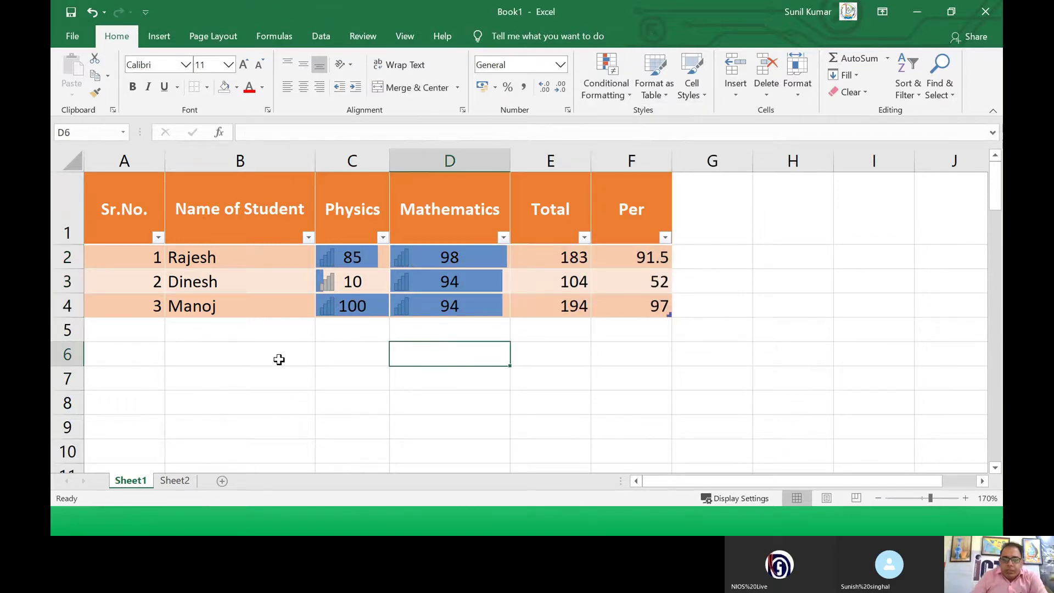
pyautogui.click(336, 358)
pyautogui.click(343, 305)
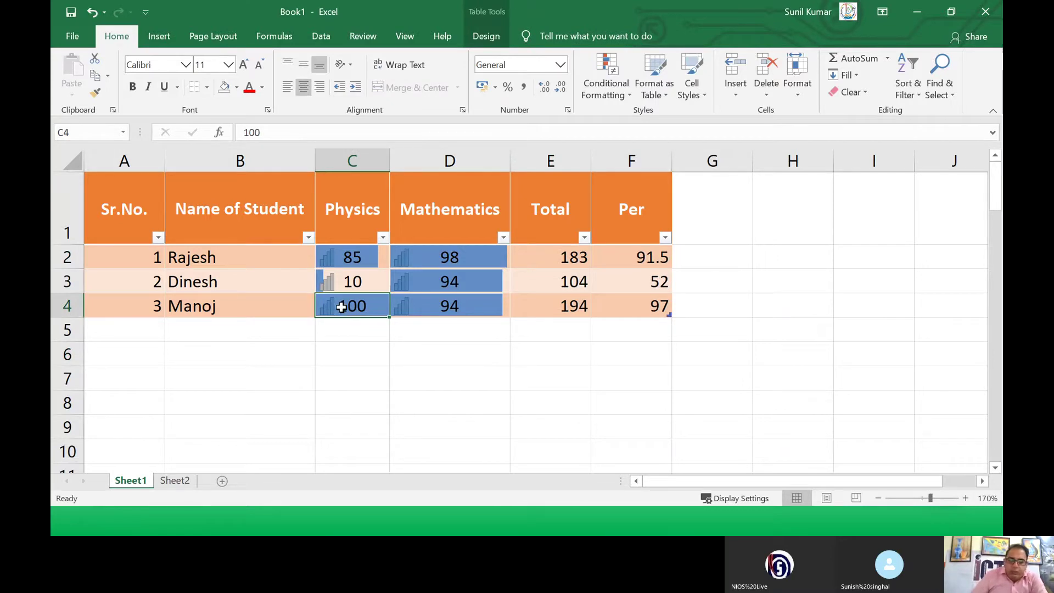
# Step: Set the Mathematics mark in D4 to 45 and review the marks and totals
pyautogui.click(426, 306)
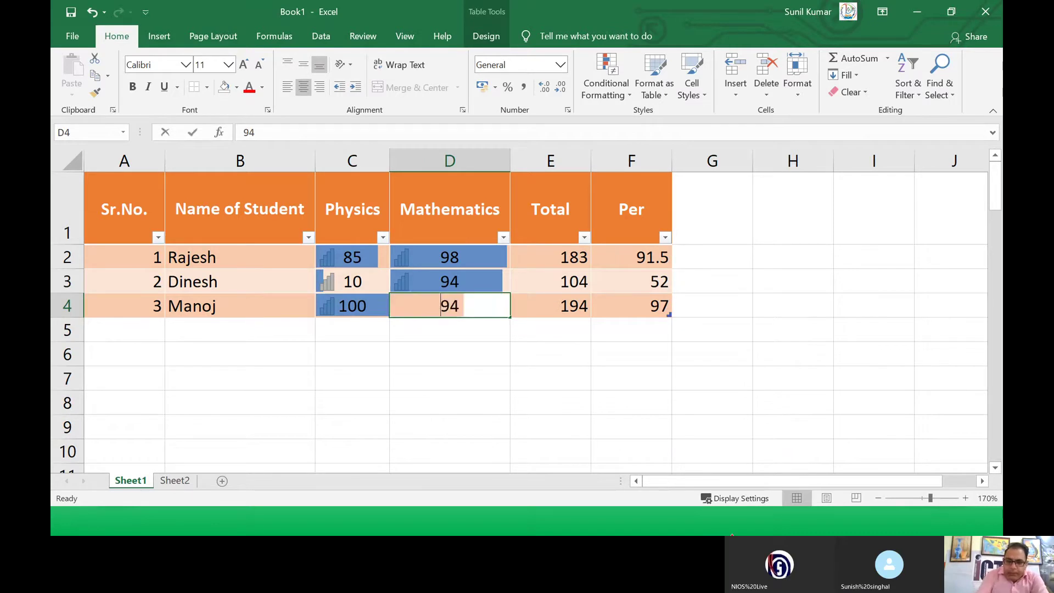
pyautogui.write('45')
pyautogui.press('Return')
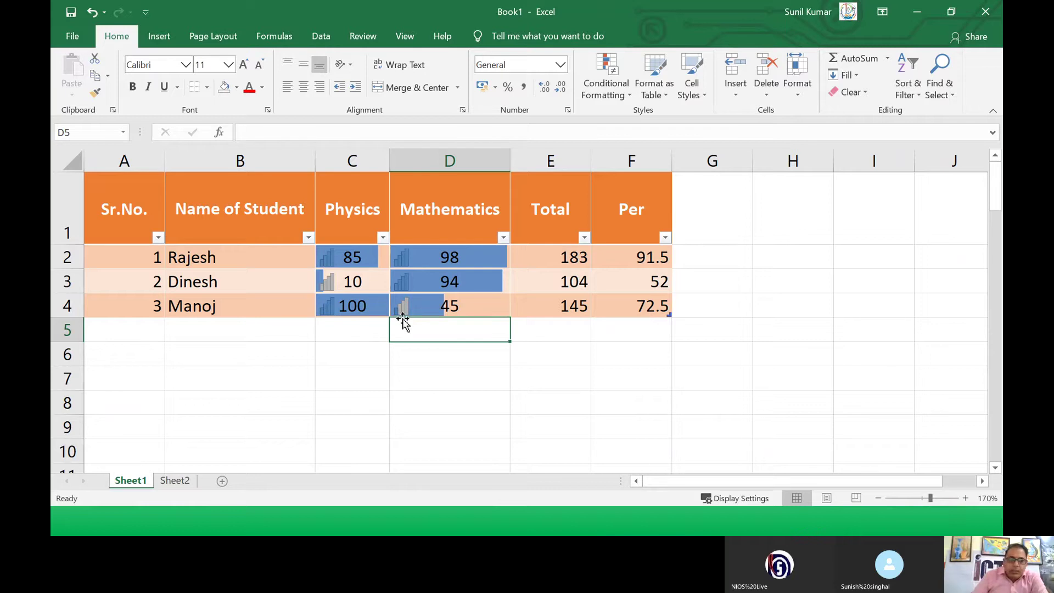
pyautogui.click(428, 307)
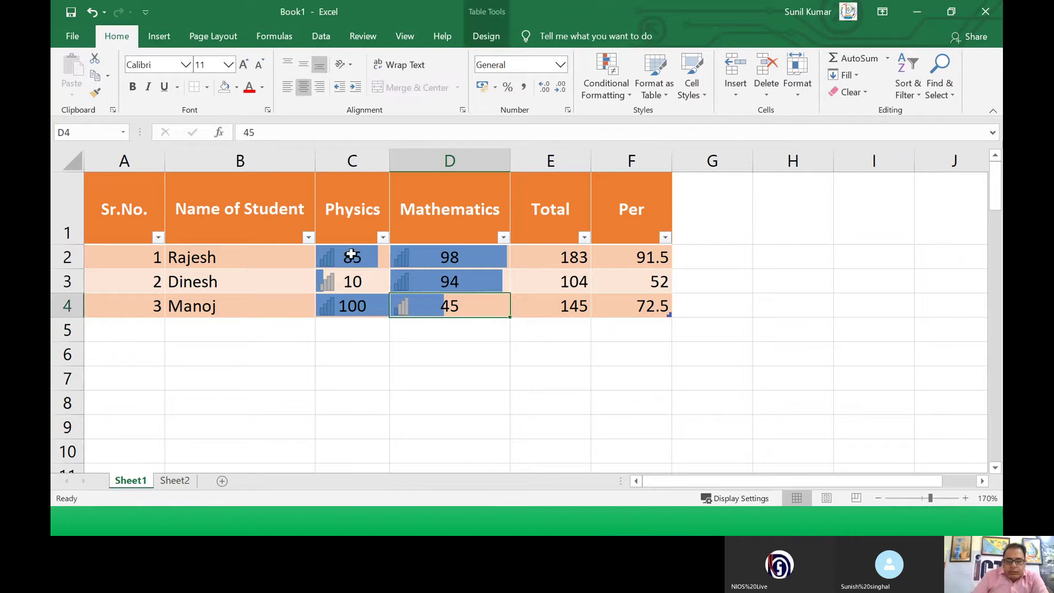
pyautogui.moveTo(352, 254); pyautogui.dragTo(424, 305)
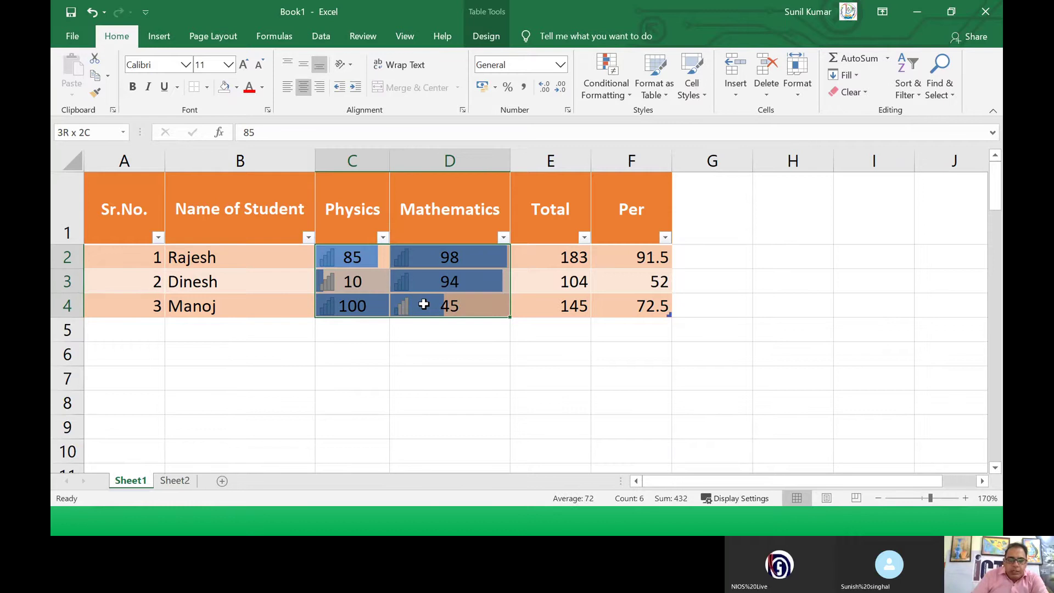
pyautogui.moveTo(564, 248); pyautogui.dragTo(575, 303)
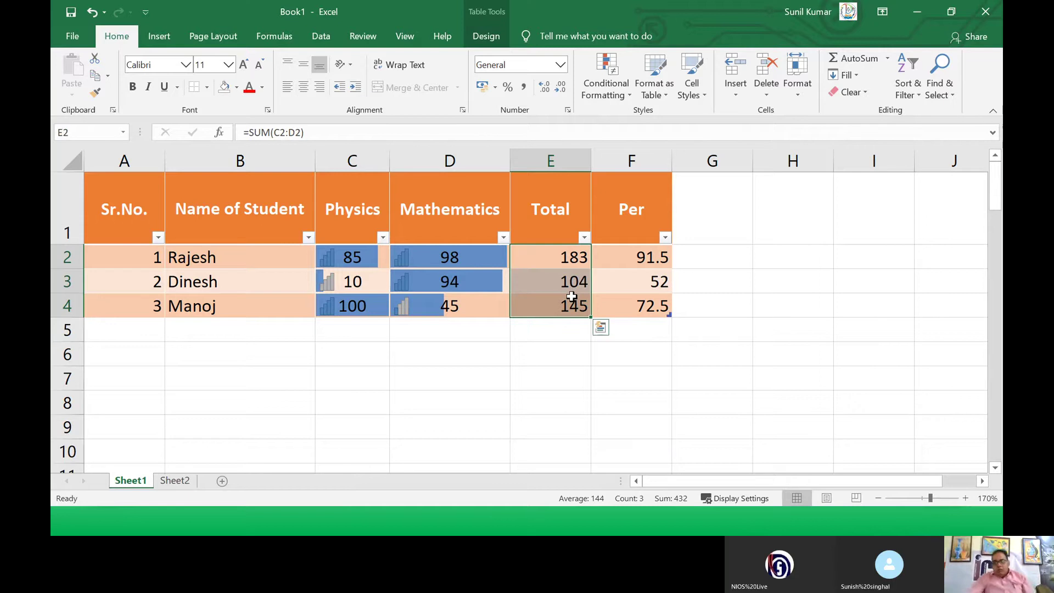
# Step: Return to the PowerPoint slide show and tick 'Easy formula writing' in red
pyautogui.click(356, 309)
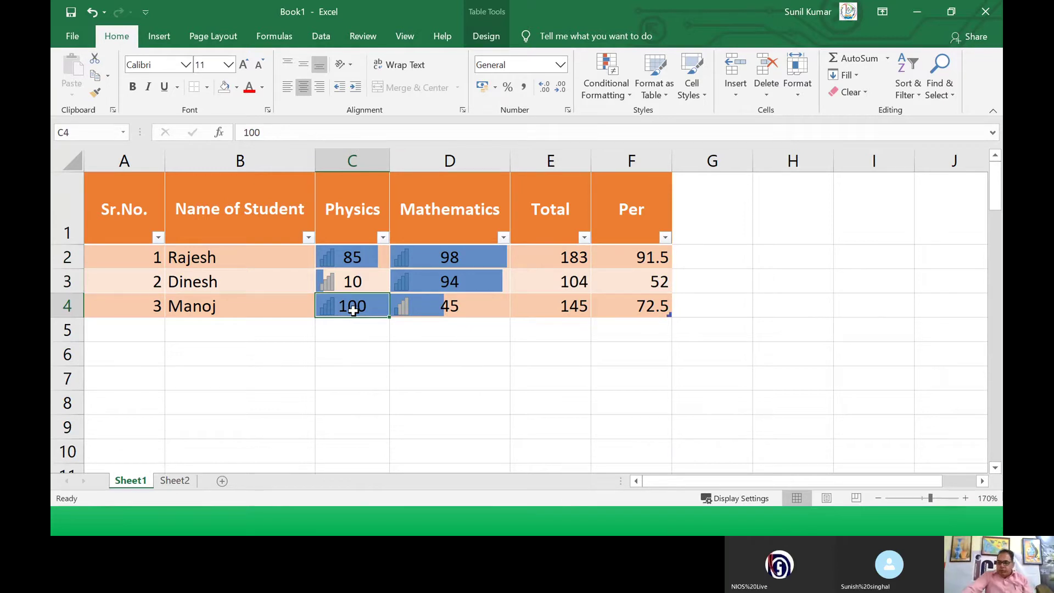
pyautogui.click(412, 281)
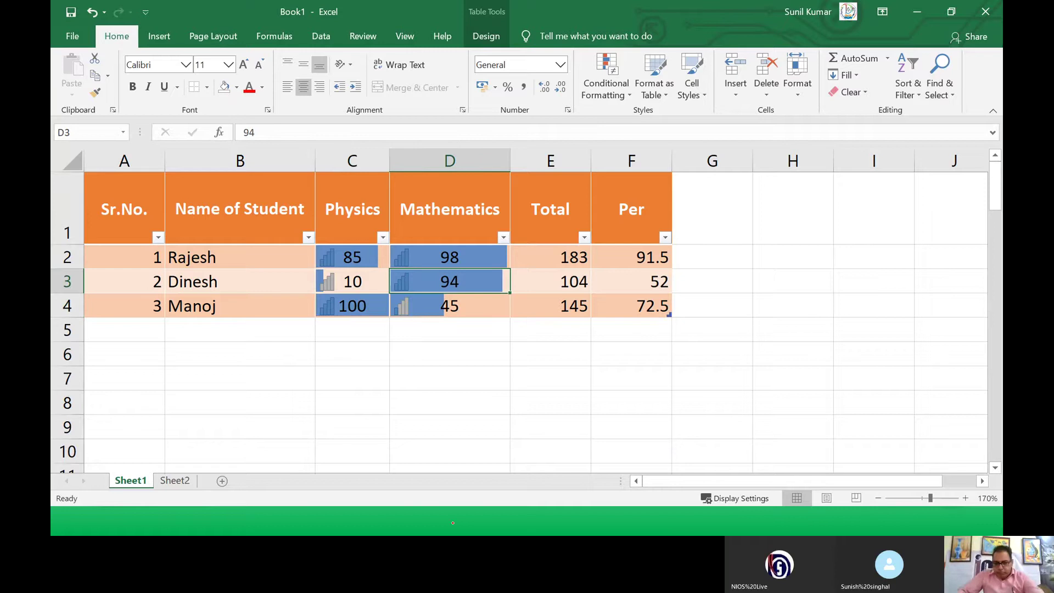
pyautogui.hotkey('alt', 'Tab')
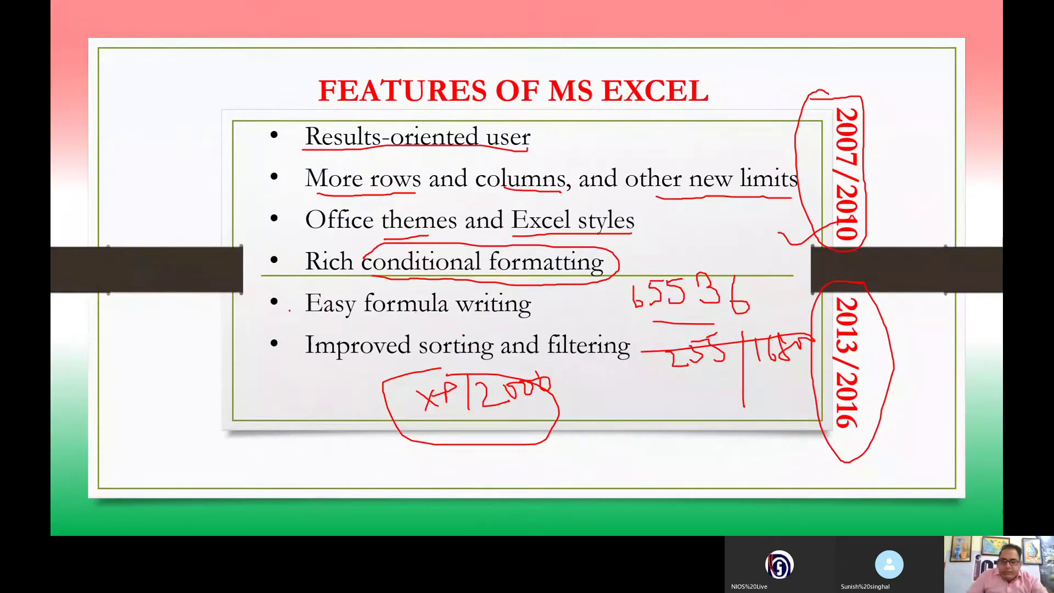
pyautogui.moveTo(290, 311); pyautogui.dragTo(340, 263)
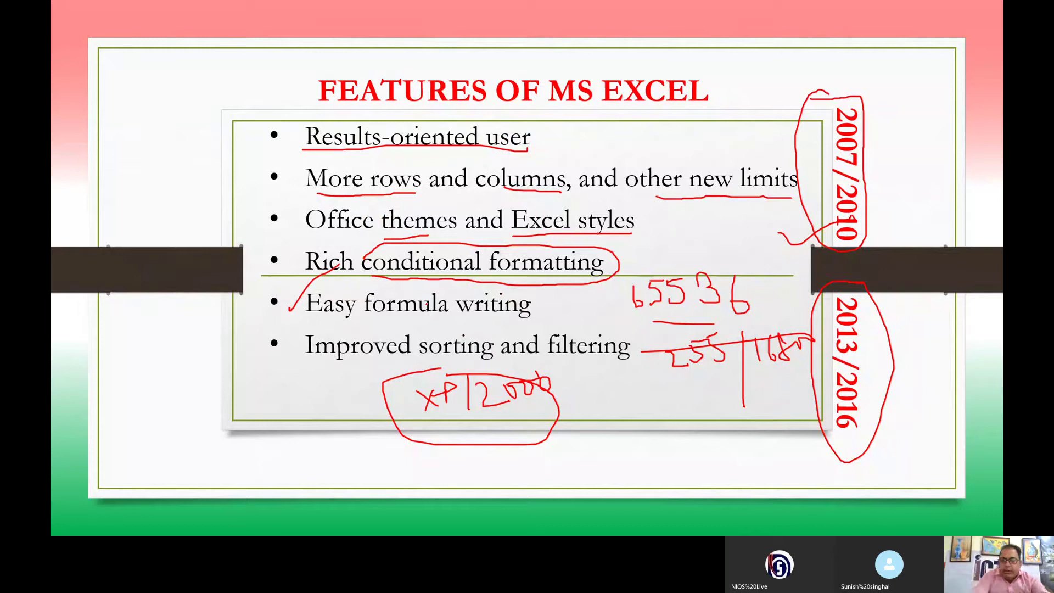
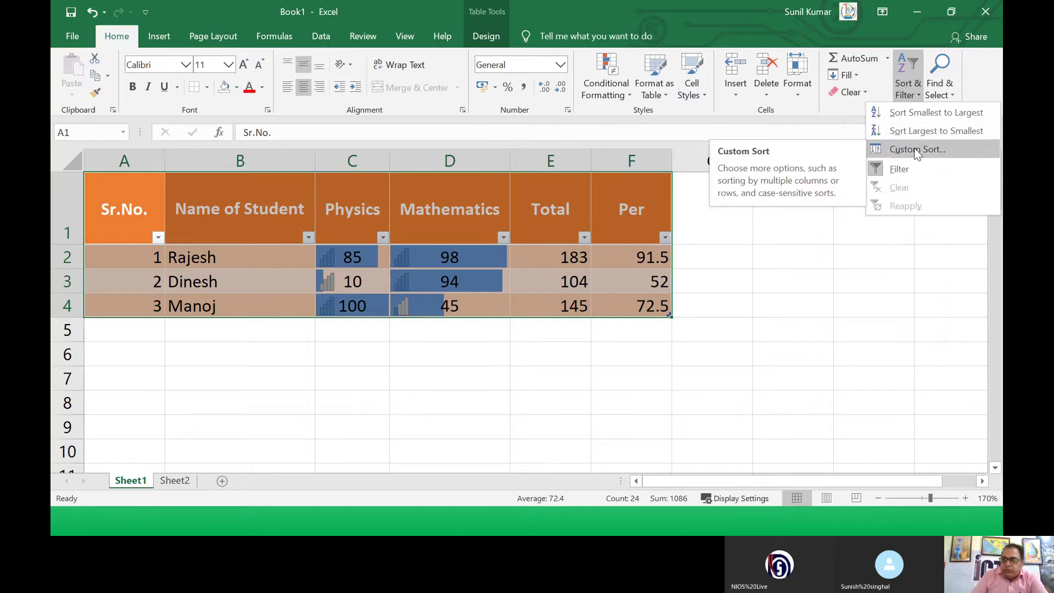
# Step: Open Custom Sort and try adding, then removing, extra sort levels
pyautogui.click(898, 153)
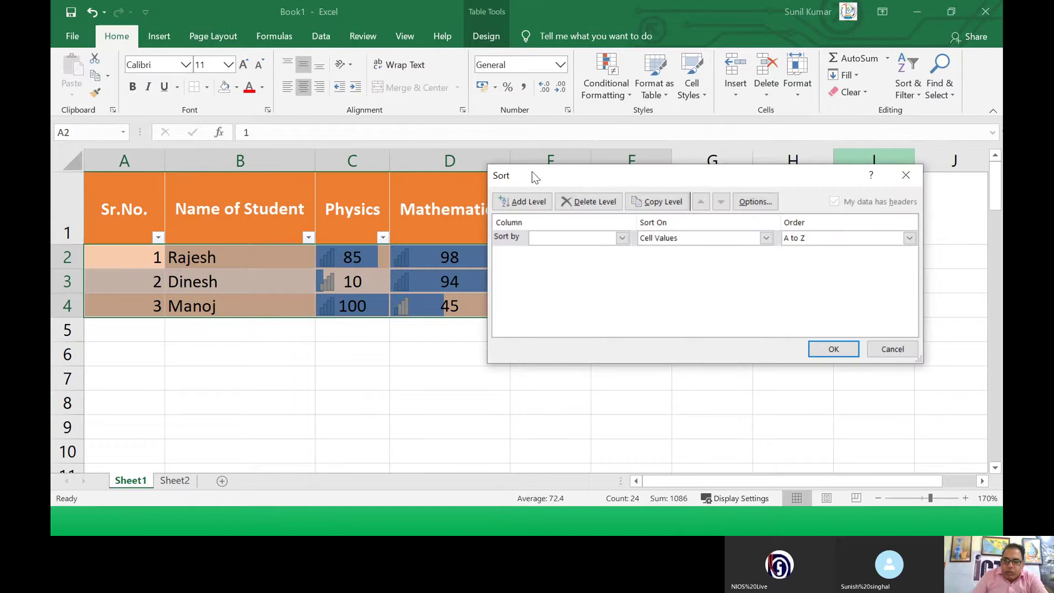
pyautogui.moveTo(535, 176); pyautogui.dragTo(499, 184)
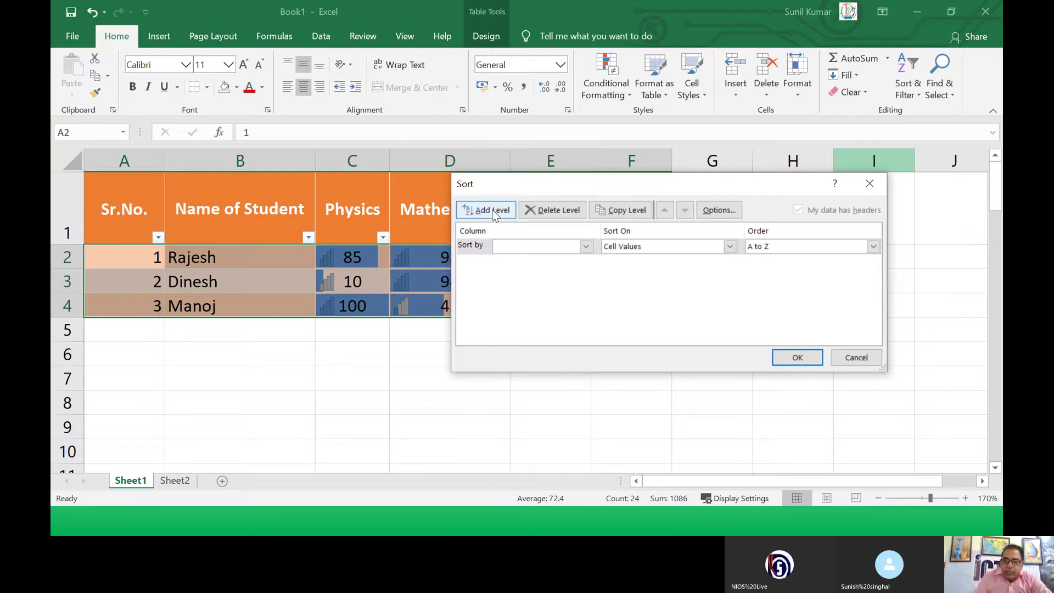
pyautogui.click(549, 249)
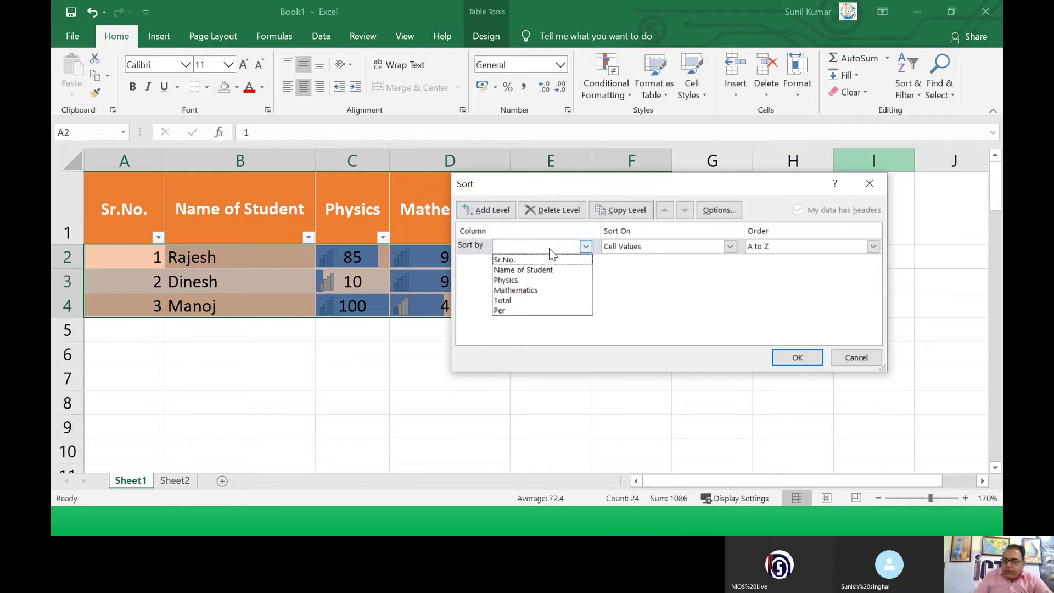
pyautogui.click(549, 248)
pyautogui.click(483, 213)
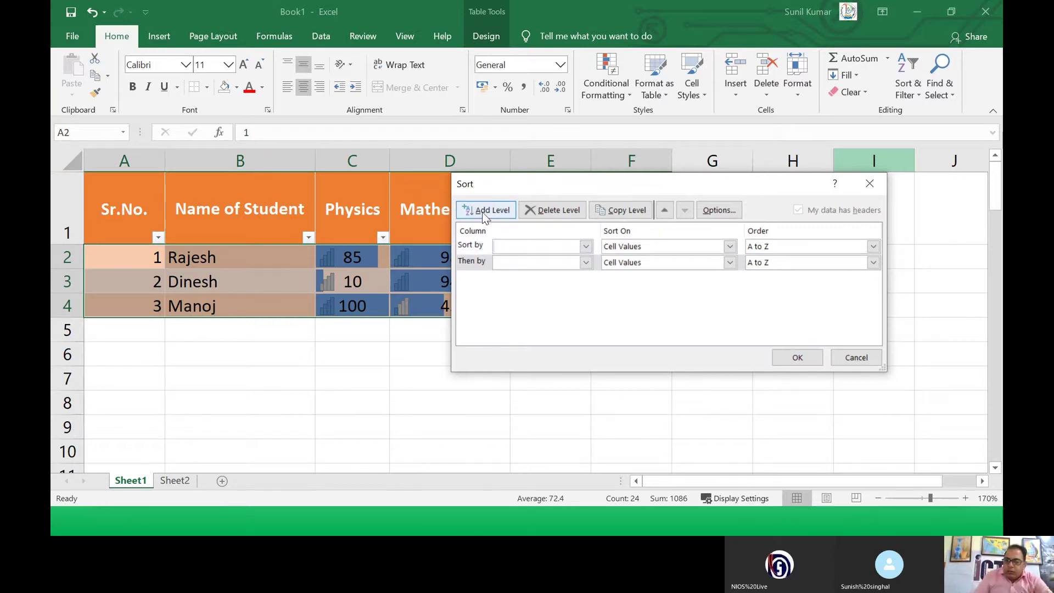
pyautogui.click(484, 213)
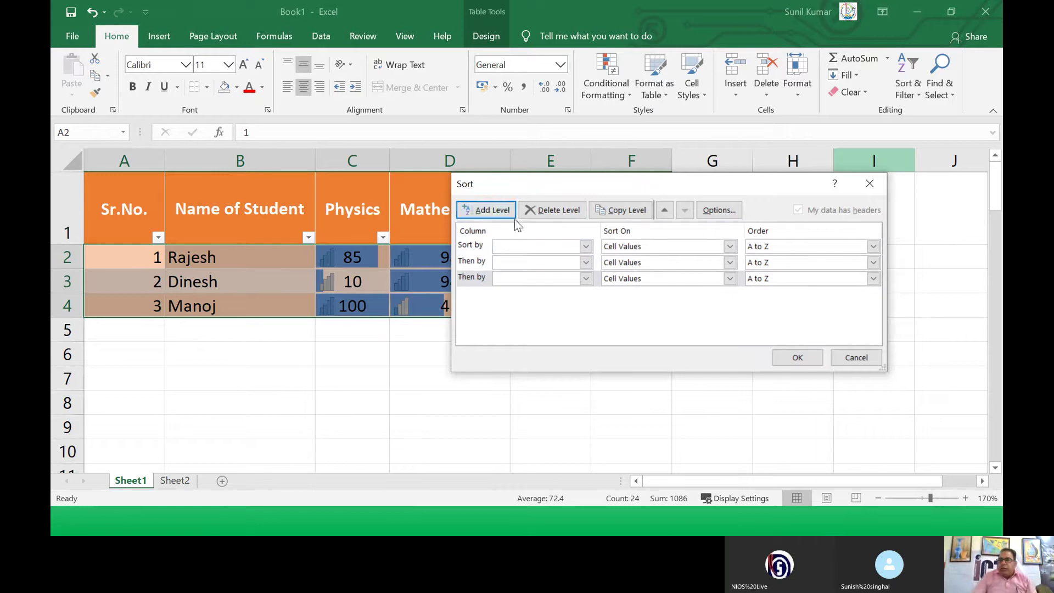
pyautogui.click(522, 280)
pyautogui.click(475, 281)
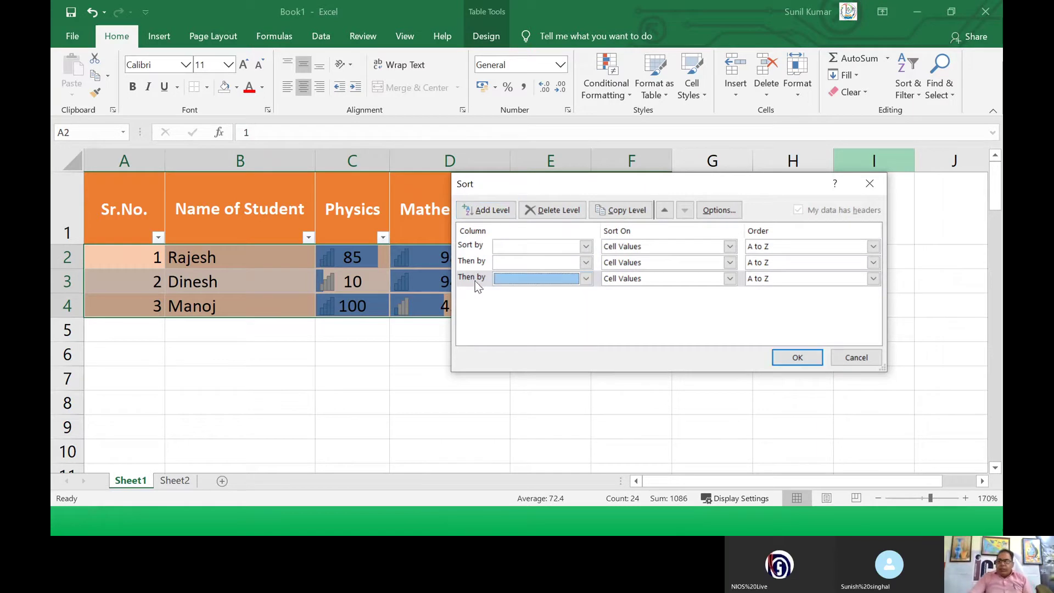
pyautogui.click(551, 213)
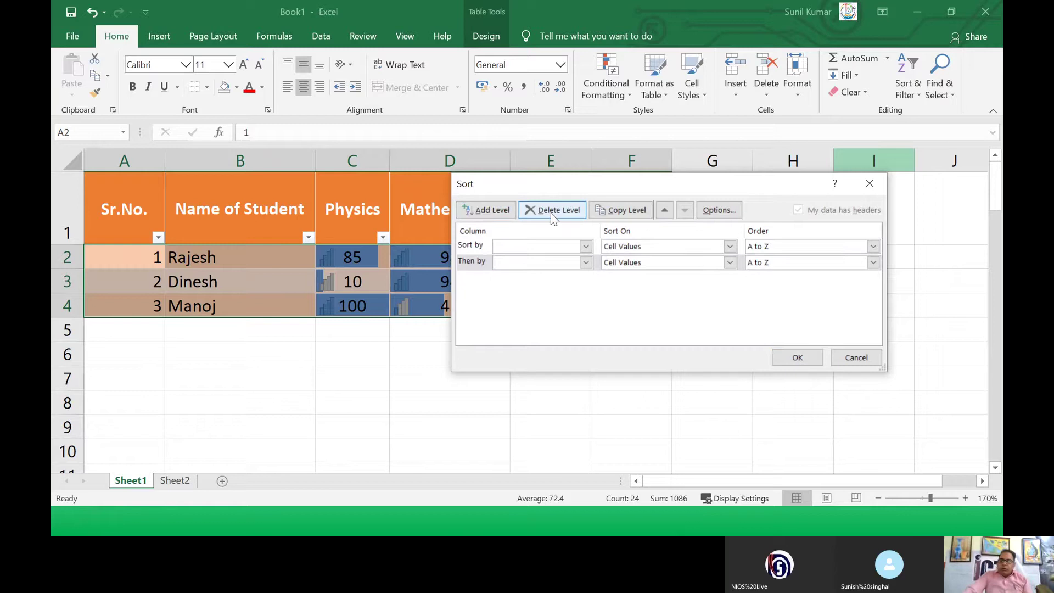
pyautogui.click(551, 213)
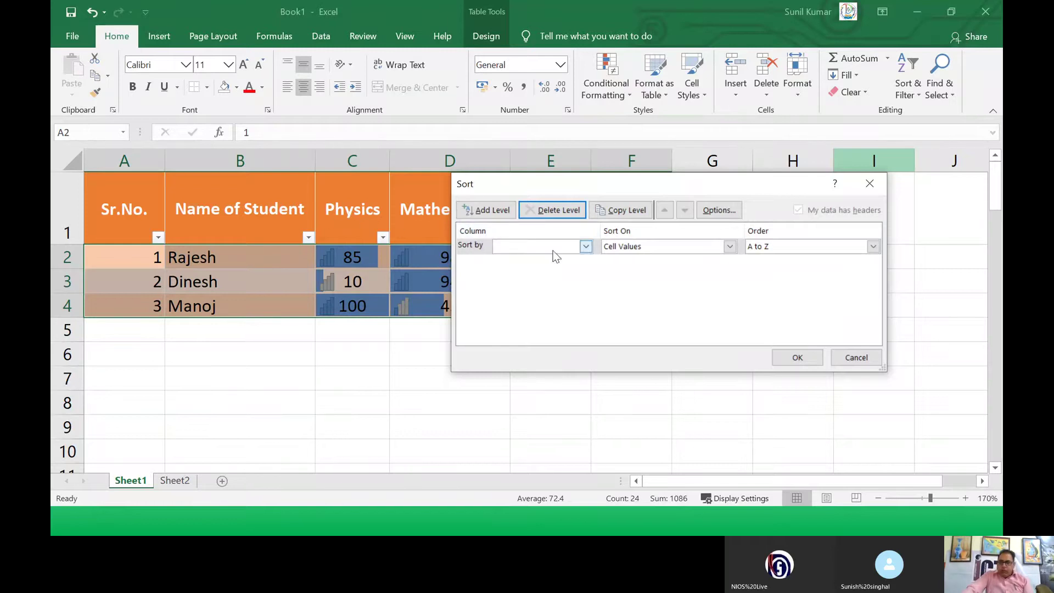
pyautogui.click(586, 247)
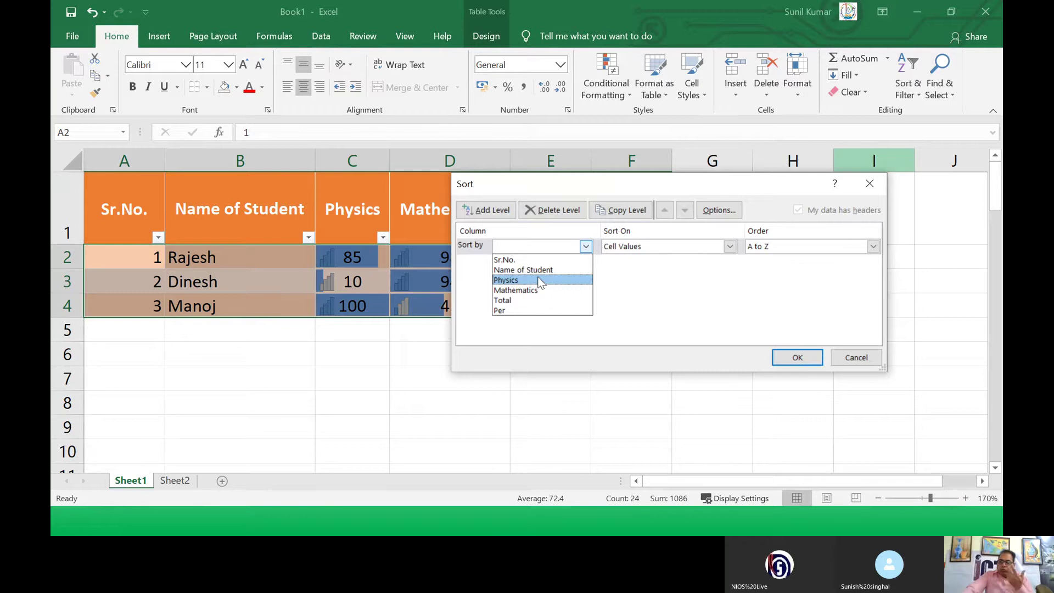
pyautogui.click(658, 275)
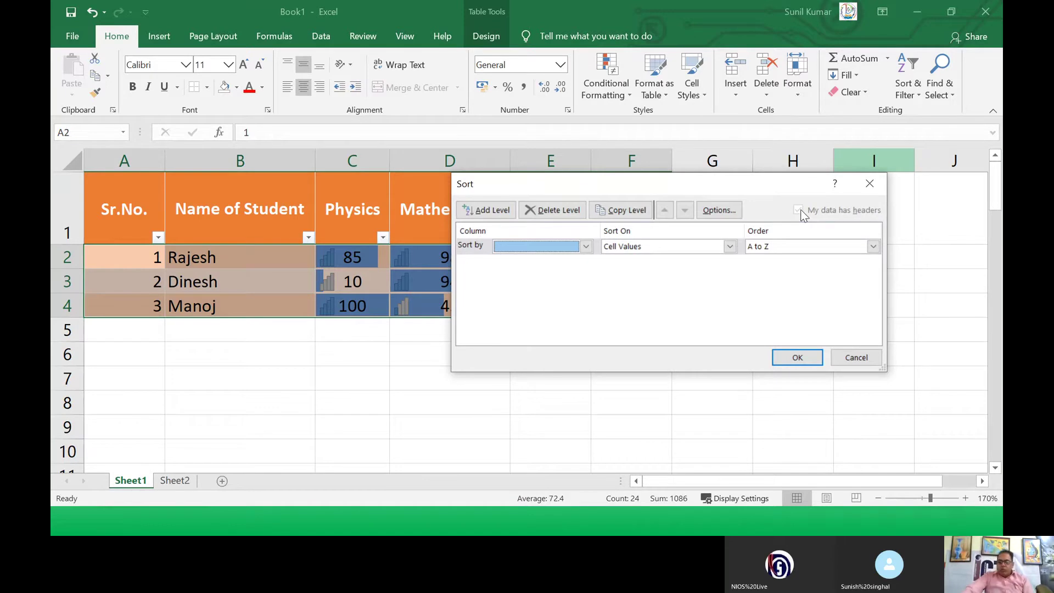
# Step: Sort by Physics on Cell Values, Smallest to Largest, and apply it
pyautogui.click(545, 246)
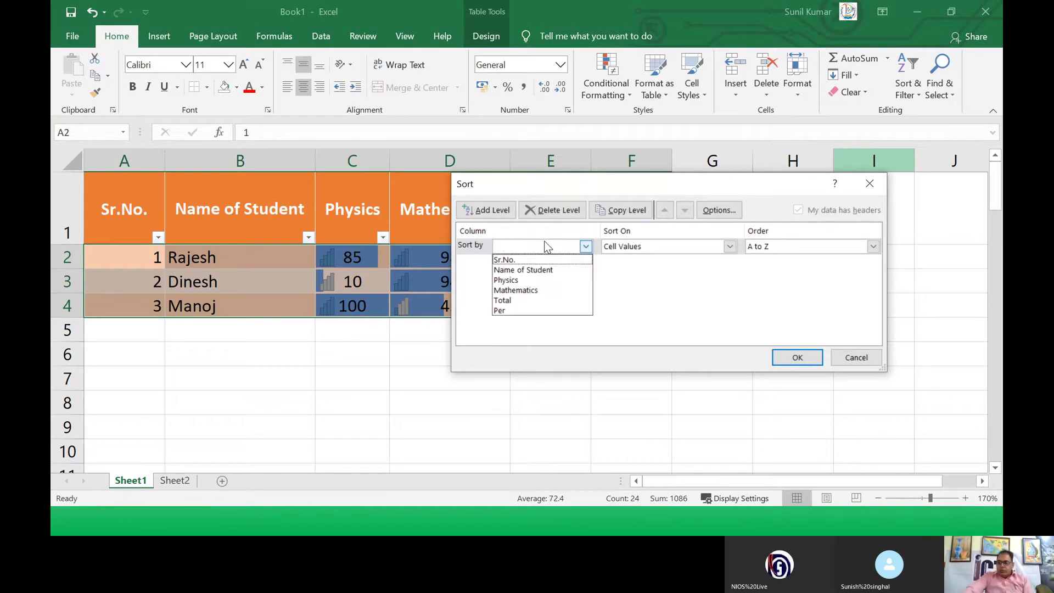
pyautogui.click(546, 281)
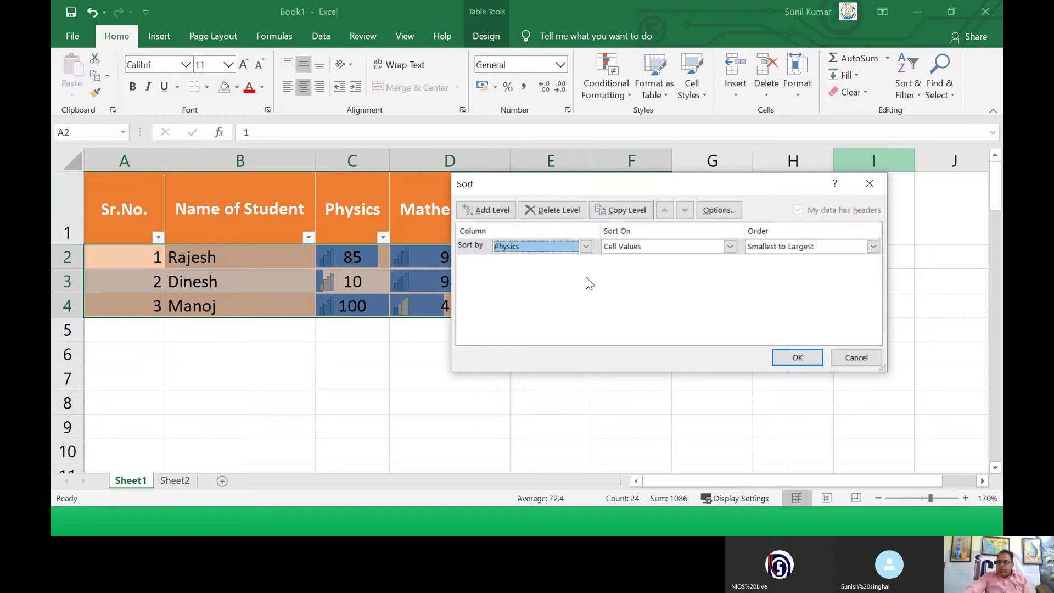
pyautogui.click(775, 248)
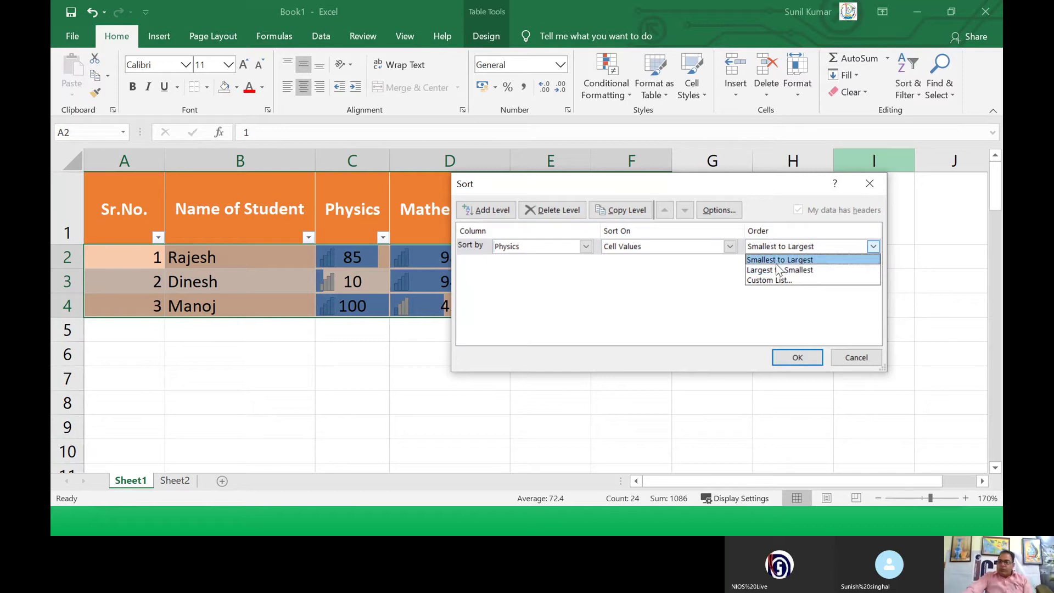
pyautogui.click(776, 263)
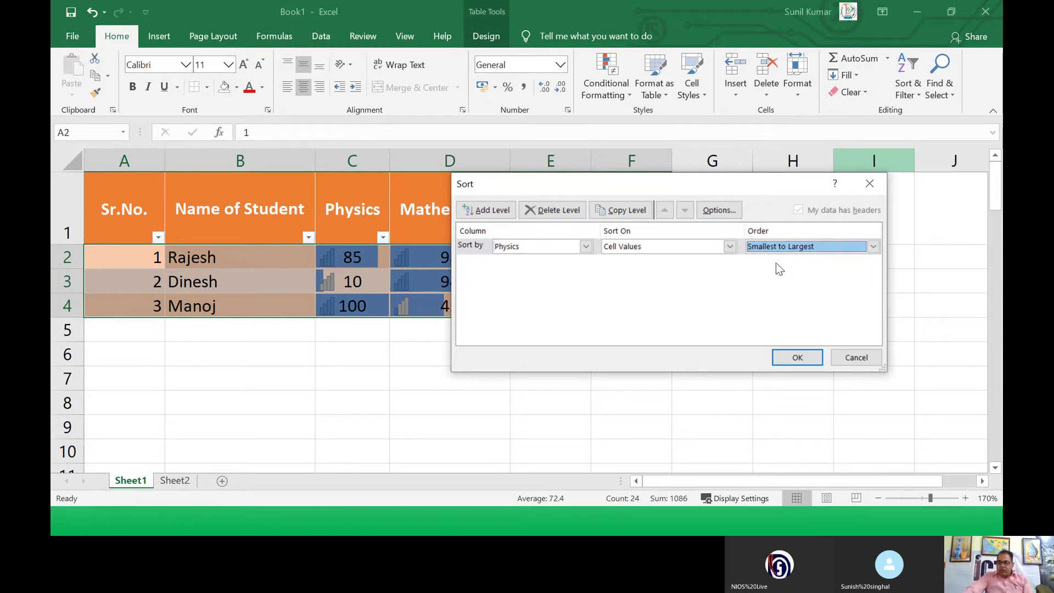
pyautogui.click(691, 248)
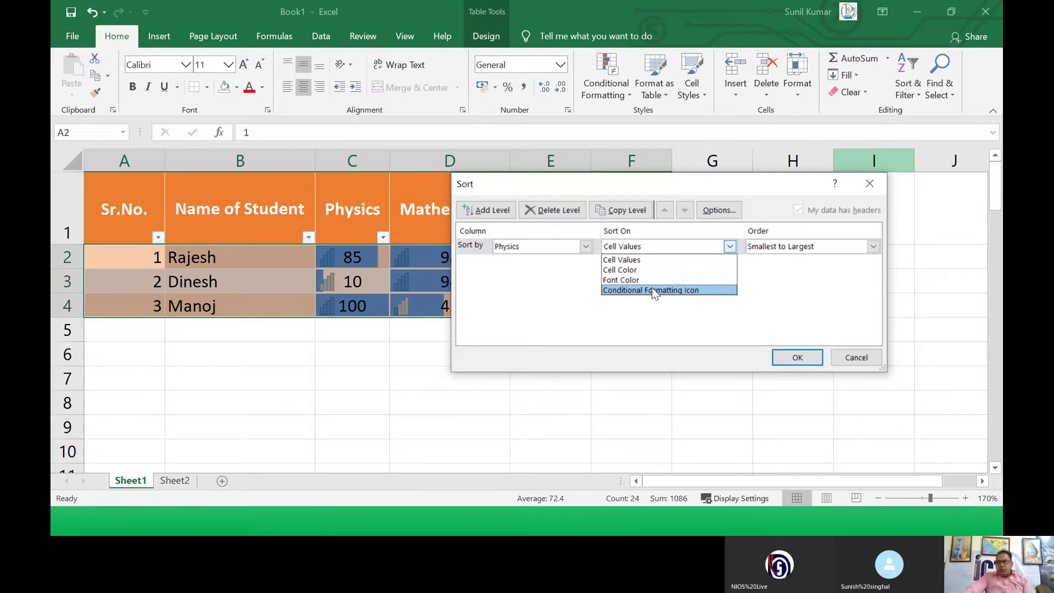
pyautogui.click(648, 260)
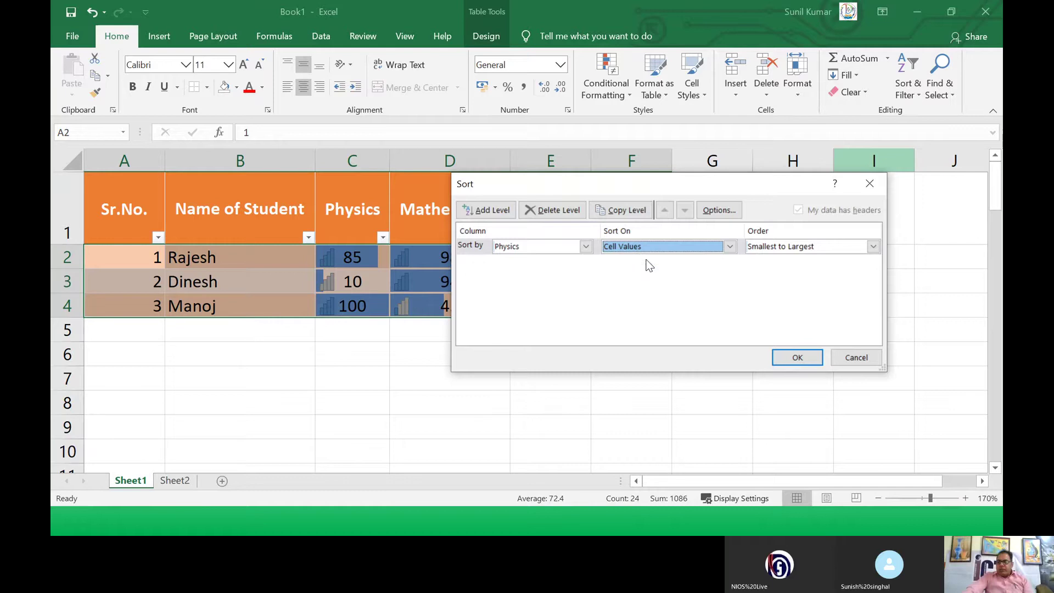
pyautogui.click(798, 357)
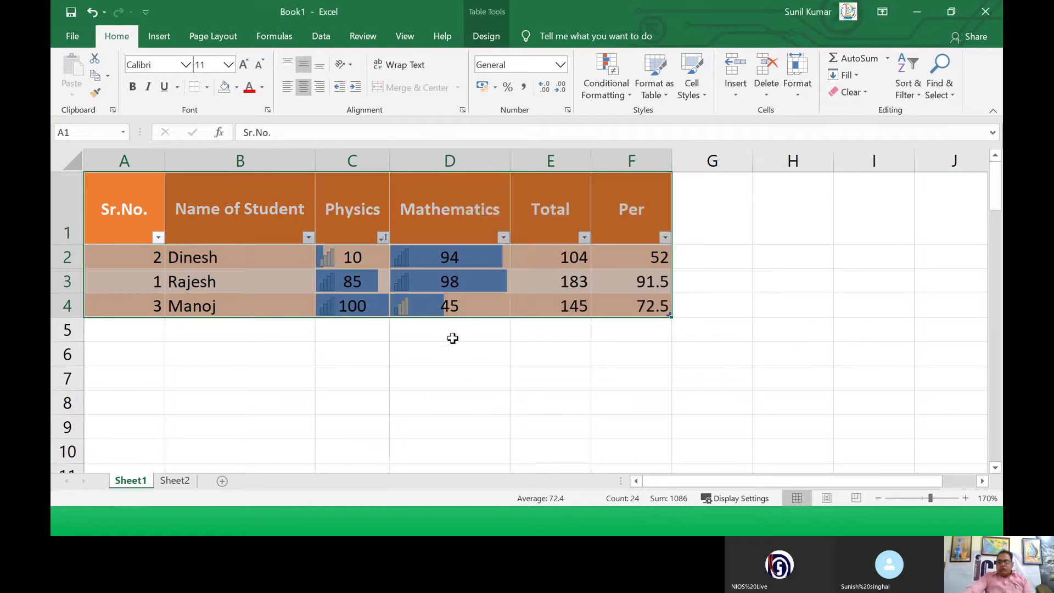
# Step: Sort the table by Mathematics lowest first and check the marks in D2–D4
pyautogui.click(405, 357)
pyautogui.moveTo(347, 257); pyautogui.dragTo(361, 288)
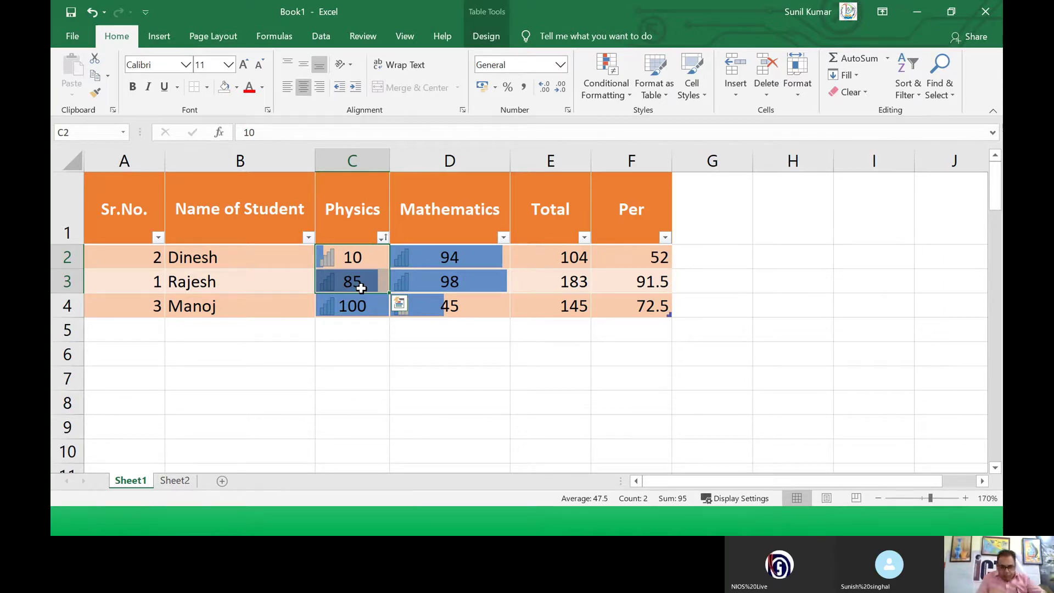
pyautogui.click(445, 209)
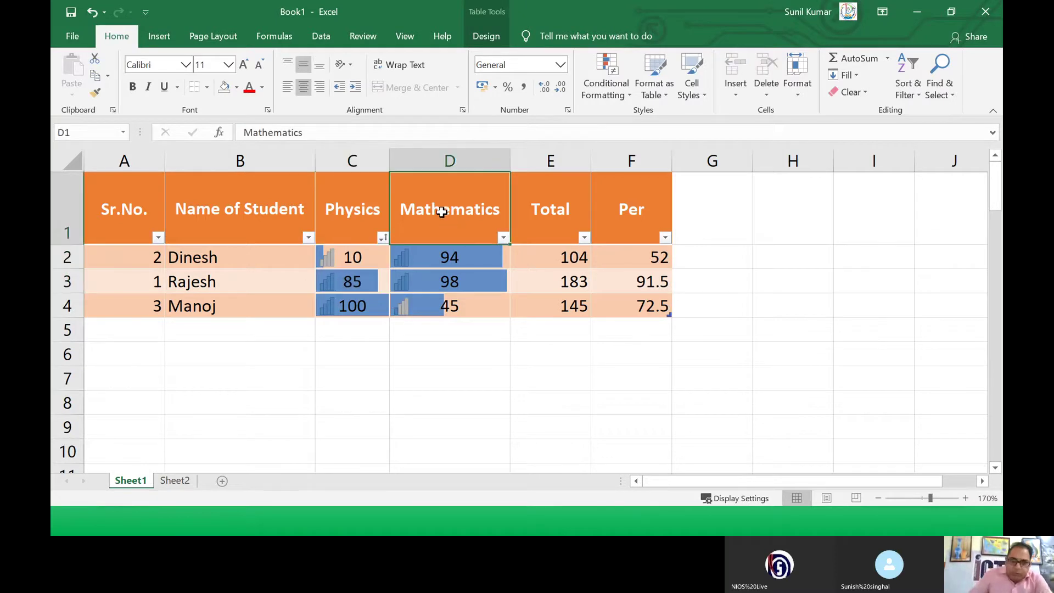
pyautogui.click(503, 238)
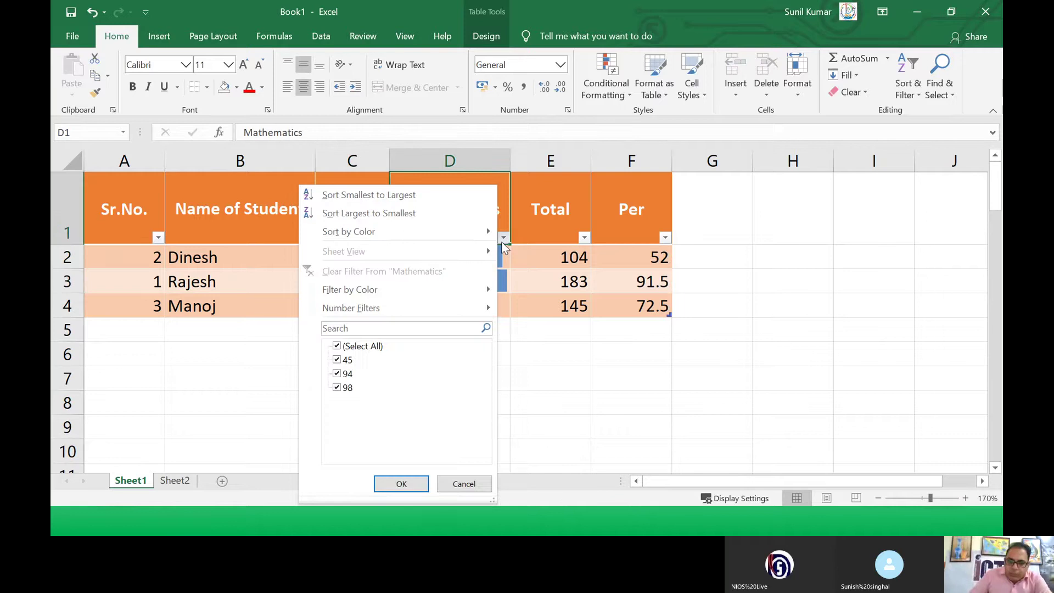
pyautogui.click(370, 196)
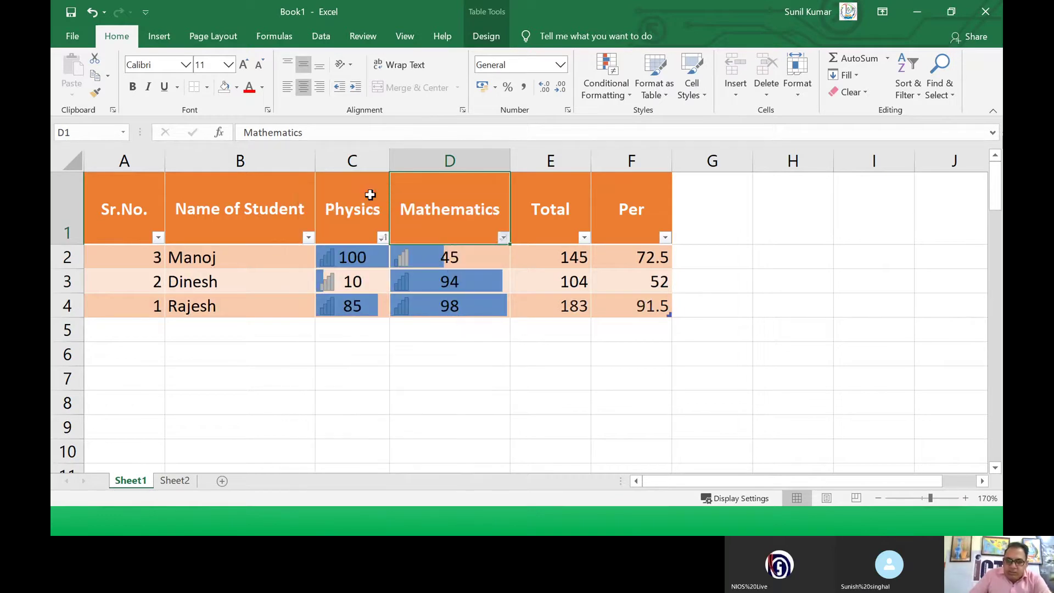
pyautogui.click(481, 264)
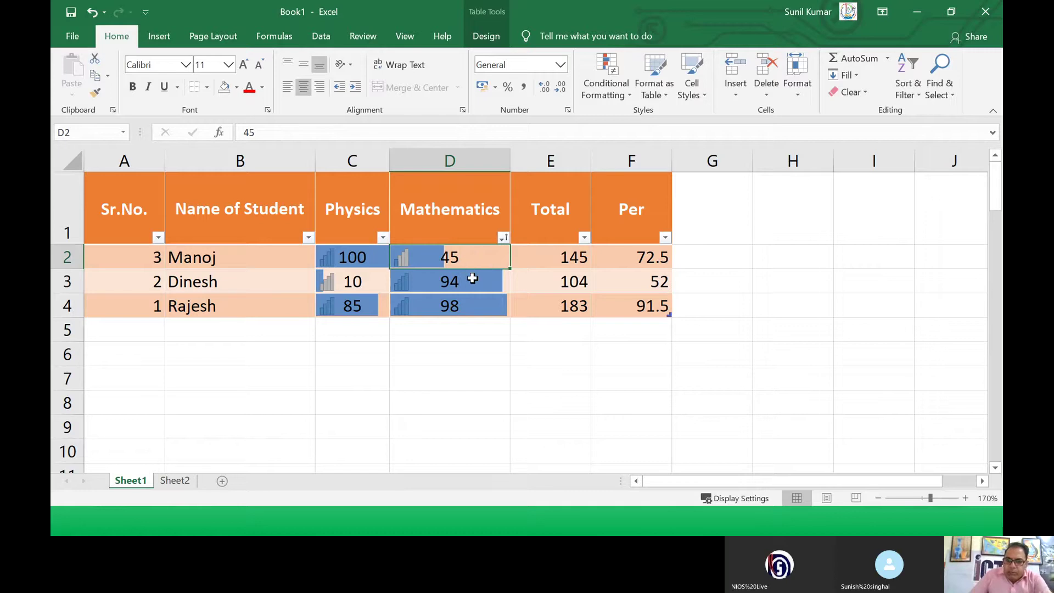
pyautogui.click(473, 279)
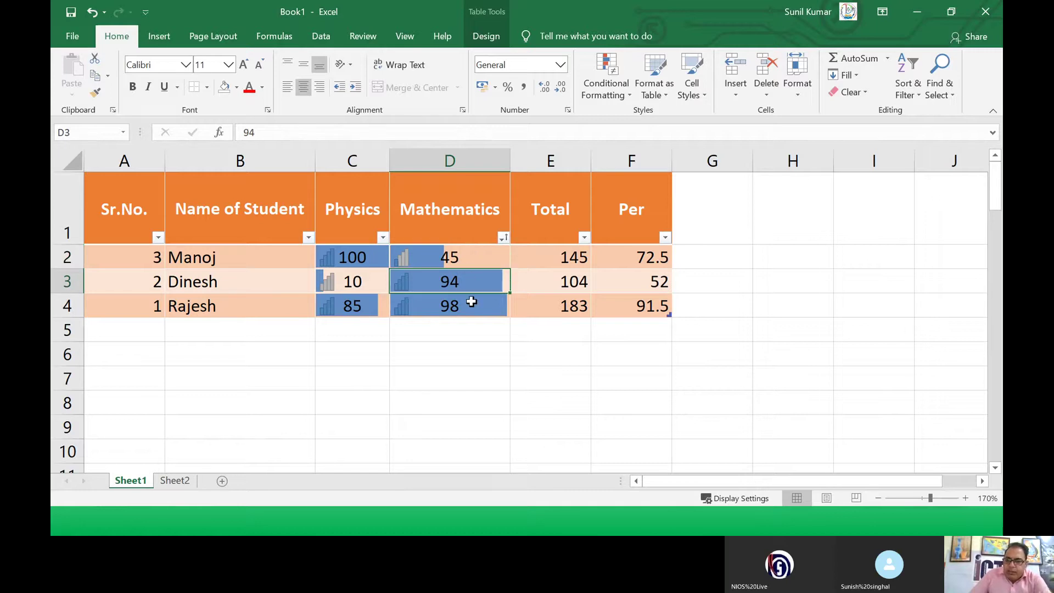
pyautogui.click(471, 302)
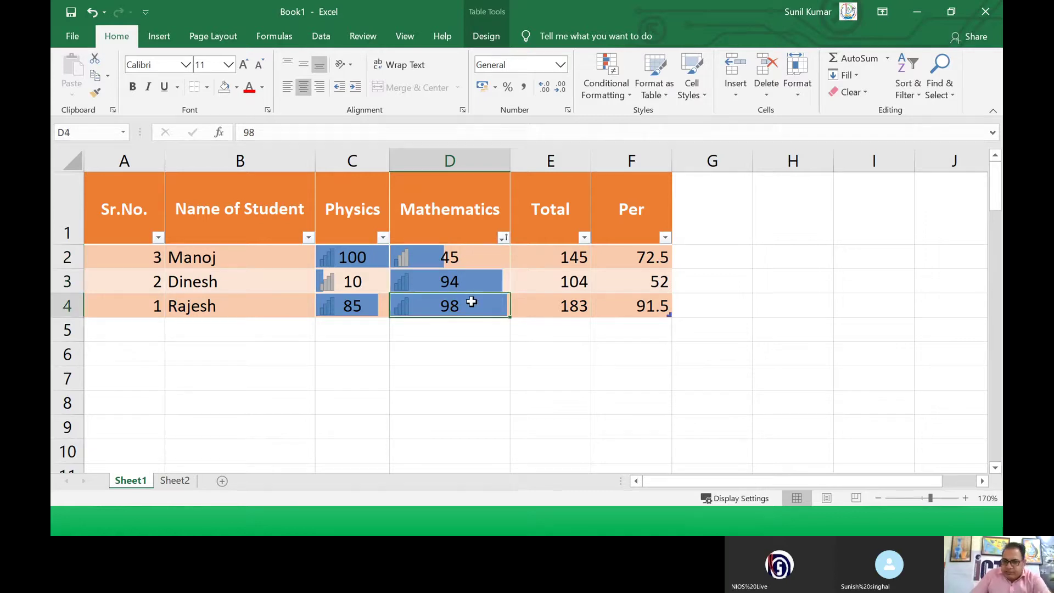
# Step: Re-sort by Mathematics from largest to smallest, putting Rajesh first
pyautogui.click(503, 239)
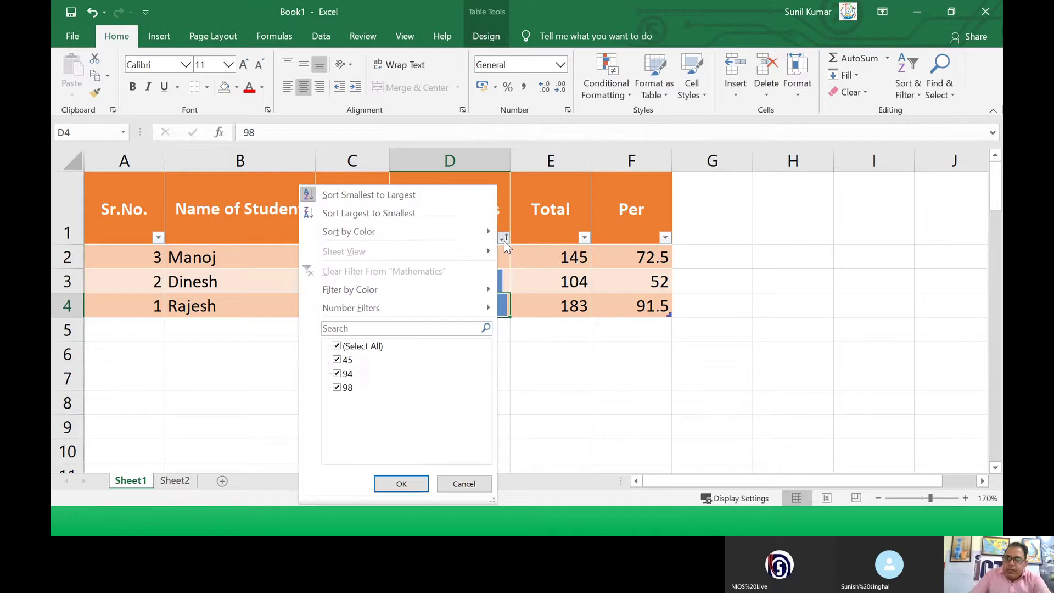
pyautogui.click(404, 214)
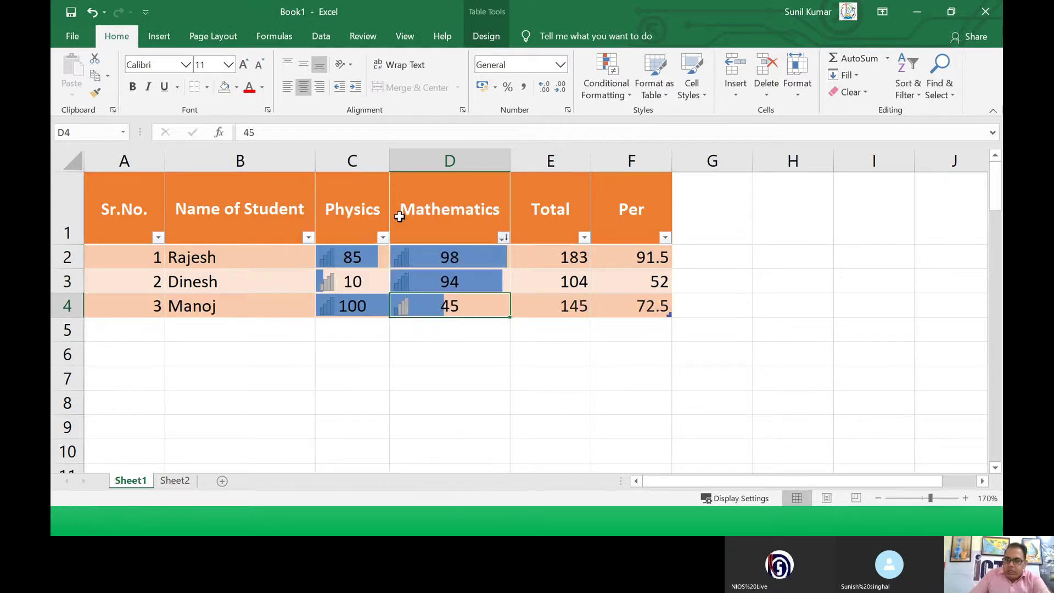
pyautogui.moveTo(448, 259); pyautogui.dragTo(455, 303)
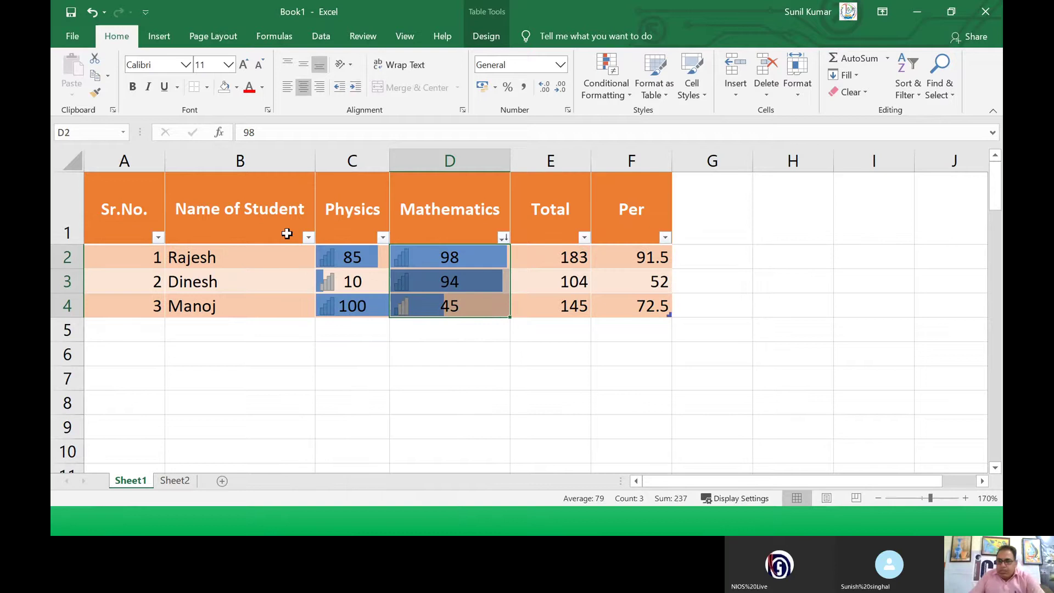
# Step: Select the header cells A1:F1 and switch off Filter from Sort & Filter
pyautogui.click(265, 210)
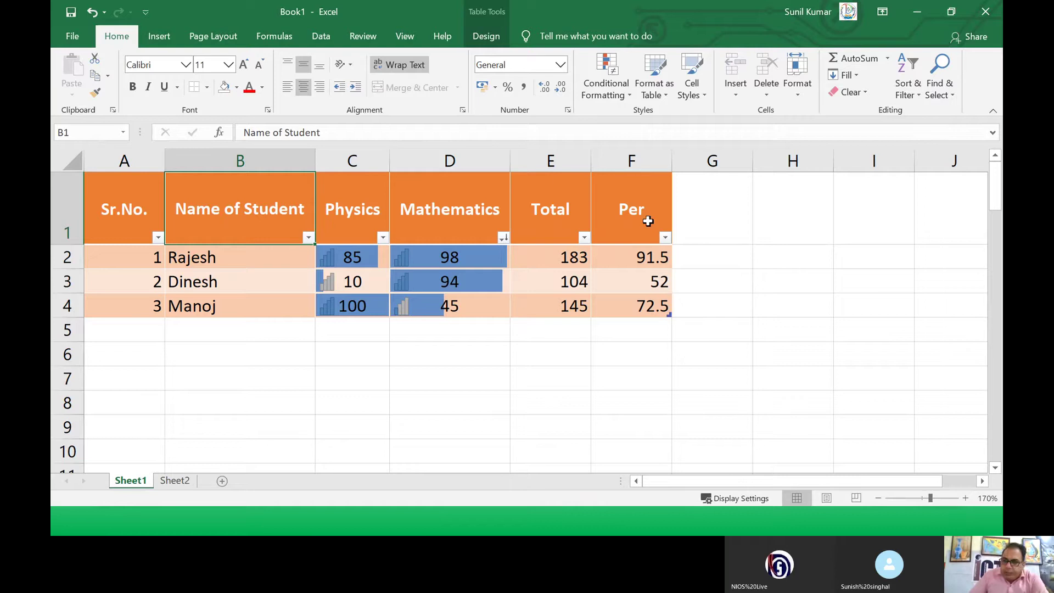
pyautogui.click(62, 224)
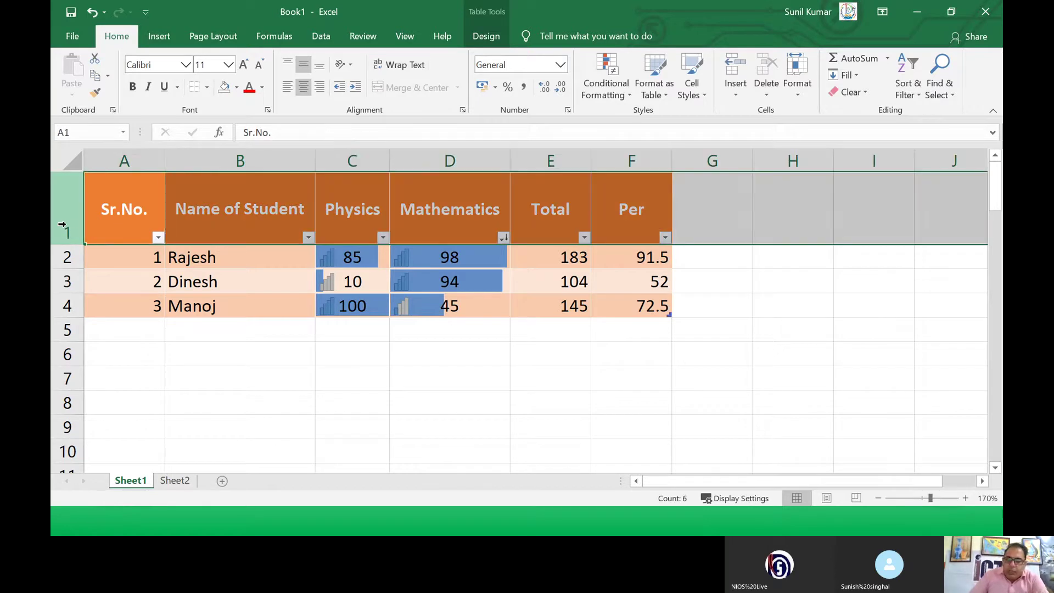
pyautogui.click(96, 225)
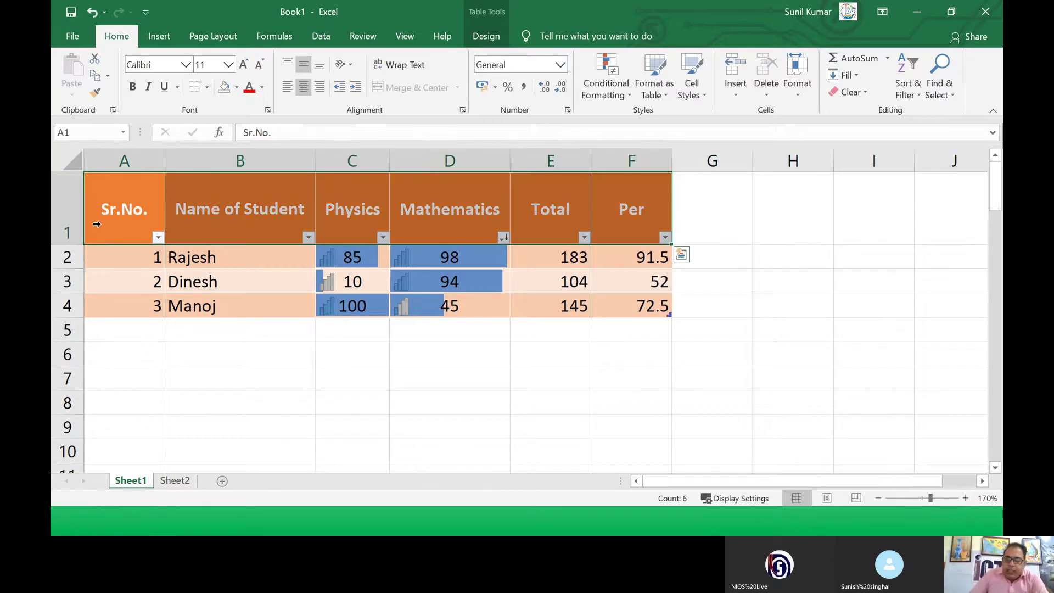
pyautogui.moveTo(196, 229); pyautogui.dragTo(598, 212)
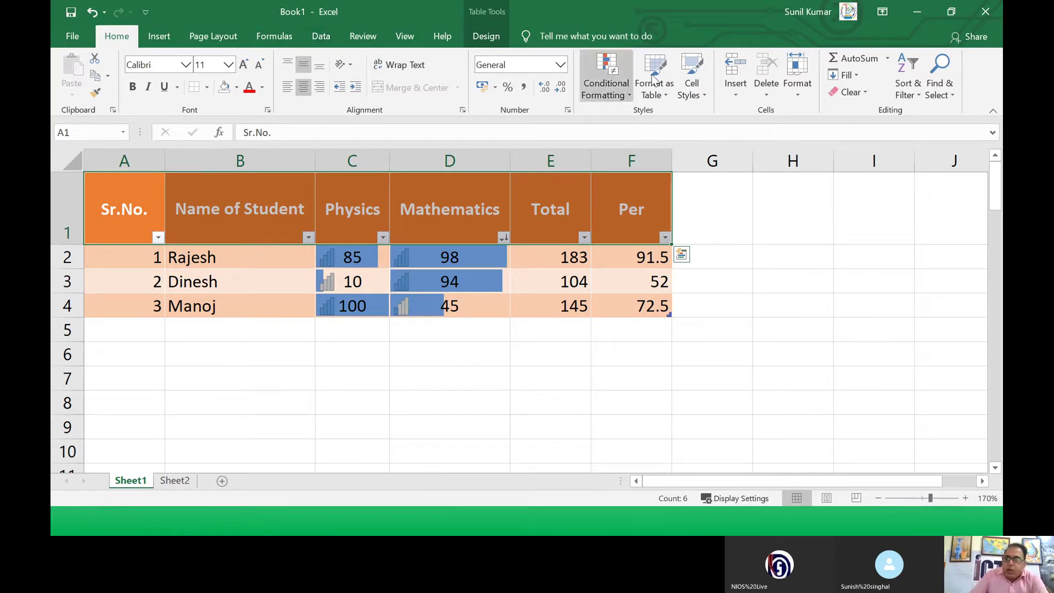
pyautogui.click(900, 99)
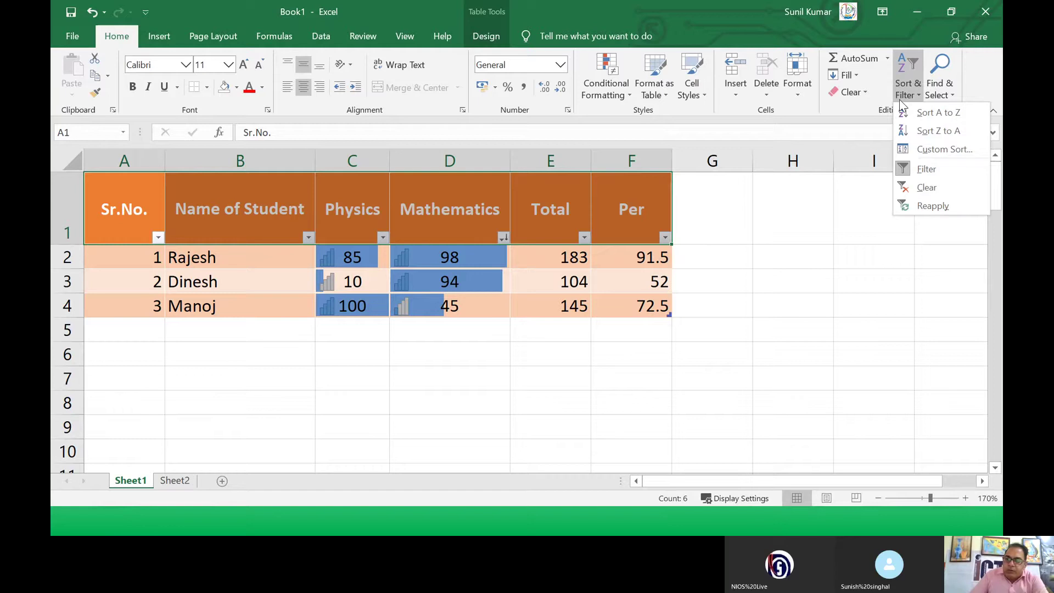
pyautogui.click(909, 170)
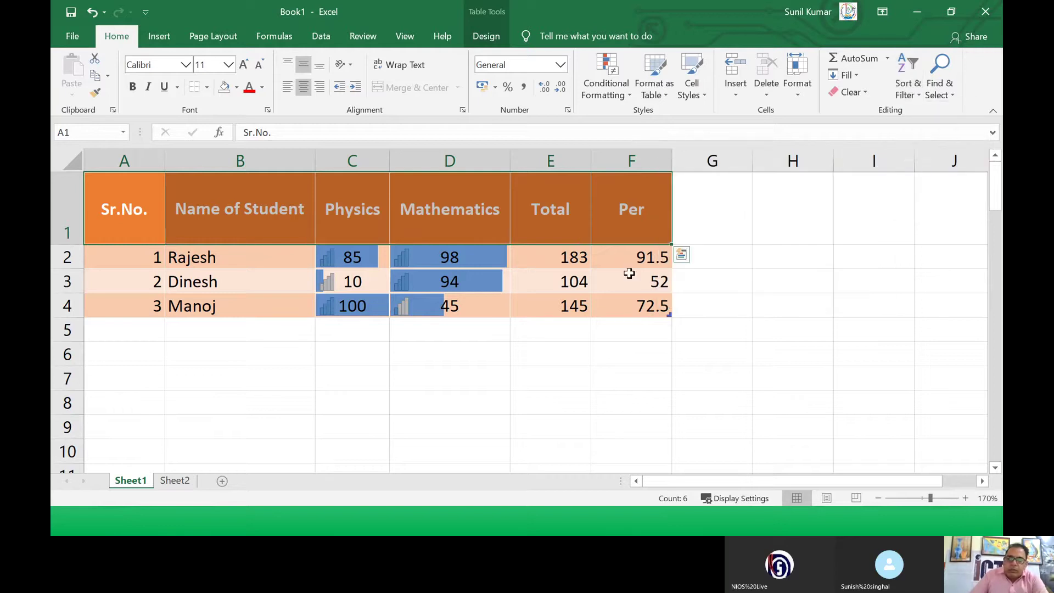
pyautogui.click(598, 306)
pyautogui.click(457, 235)
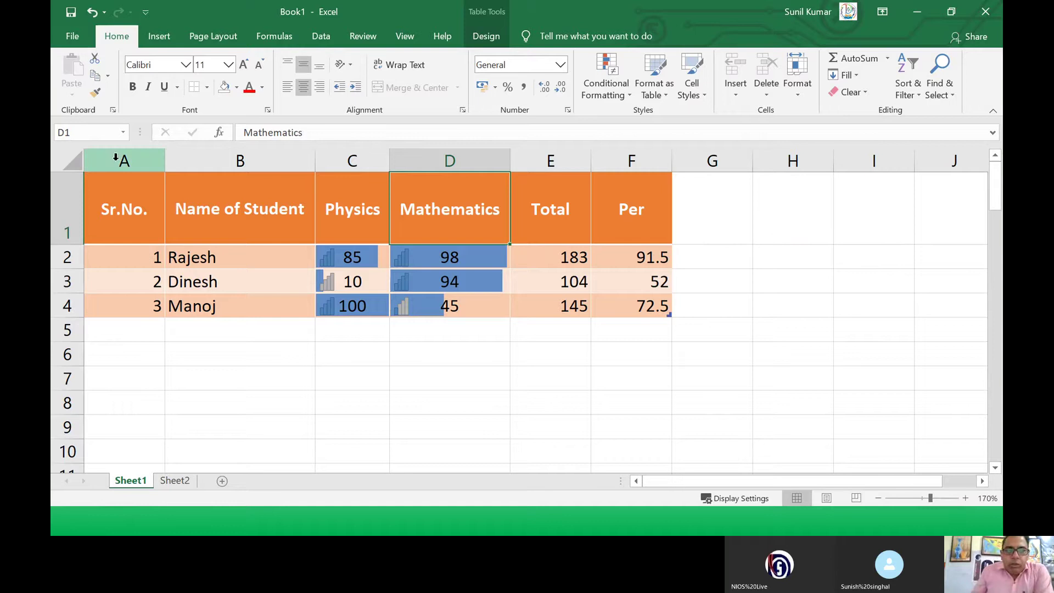
# Step: Centre the contents of the Sr.No. column A
pyautogui.click(116, 158)
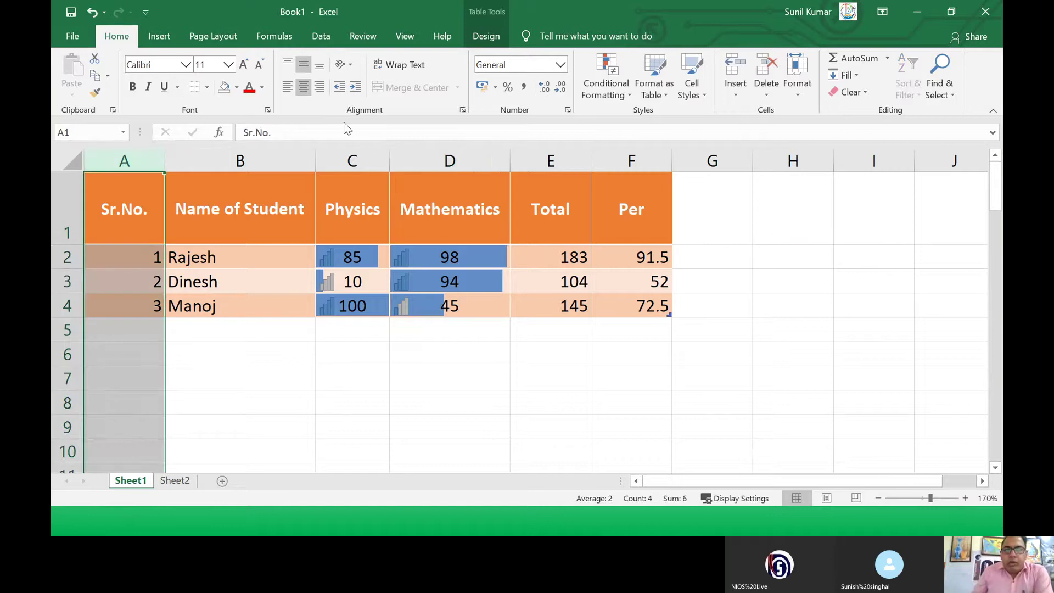
pyautogui.click(305, 92)
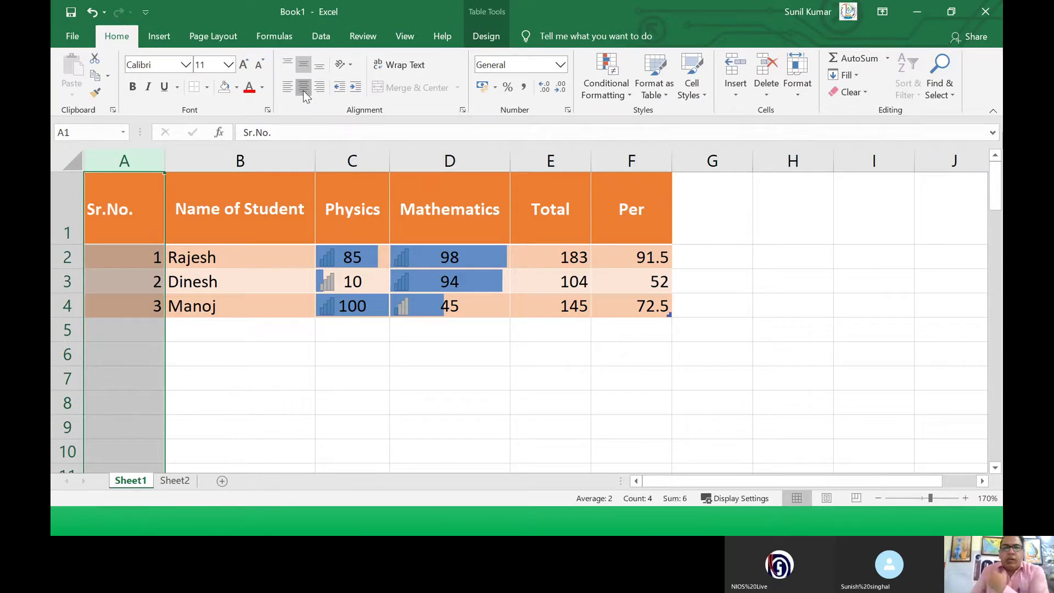
pyautogui.click(303, 89)
# Step: Select the Rajesh, Dinesh and Manoj name cells, then the header row A1:F1
pyautogui.click(191, 256)
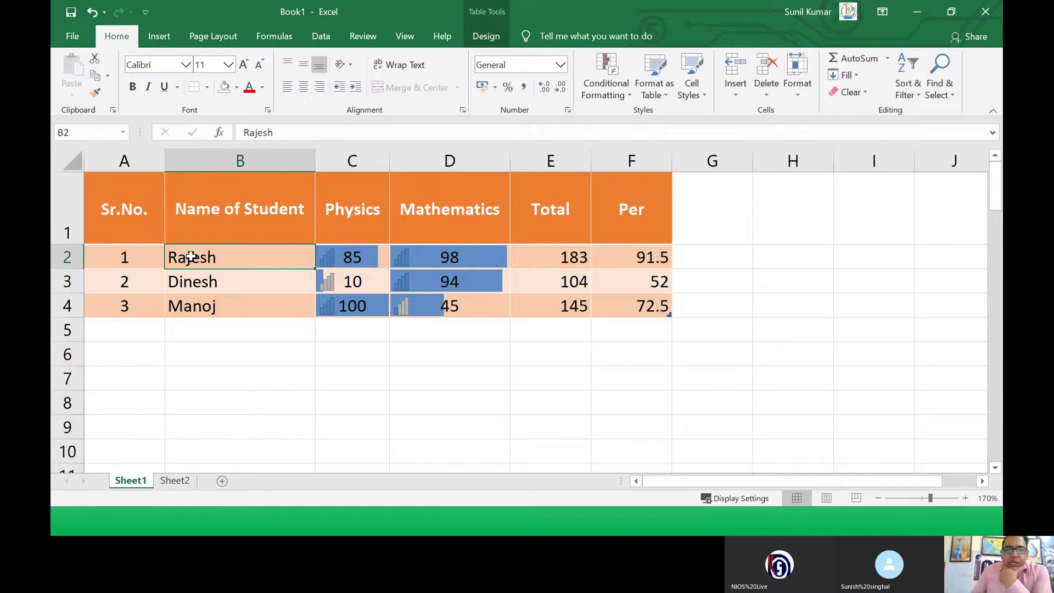
pyautogui.click(206, 280)
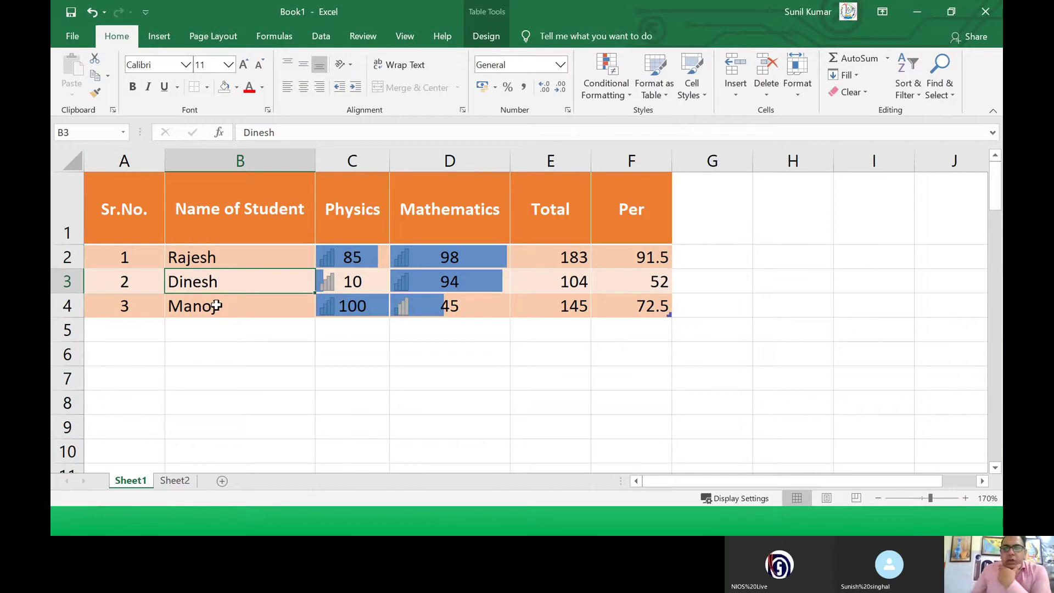
pyautogui.click(217, 306)
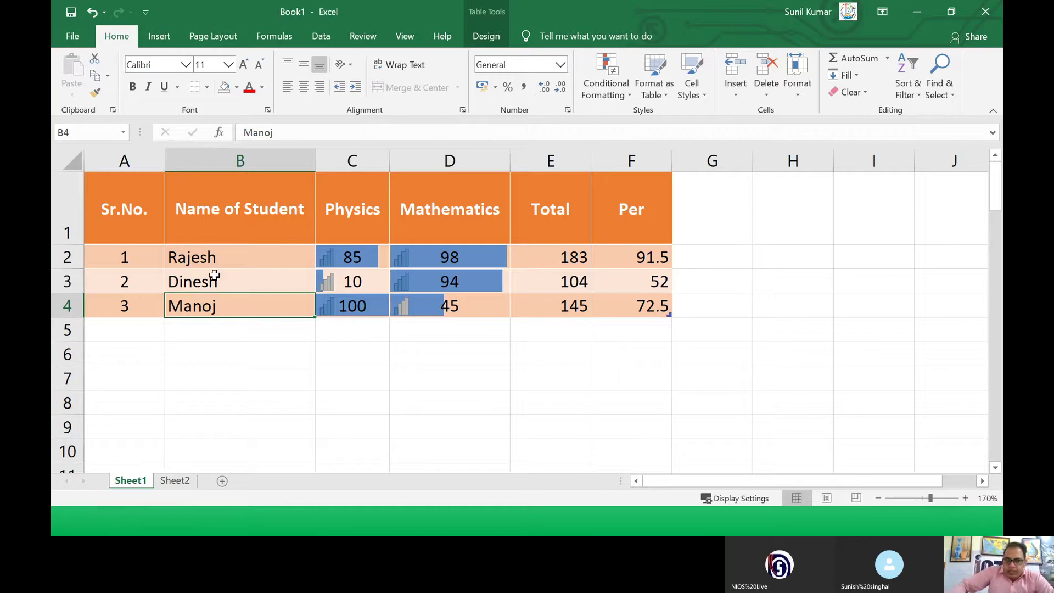
pyautogui.click(190, 209)
pyautogui.click(135, 211)
pyautogui.moveTo(135, 211); pyautogui.dragTo(621, 211)
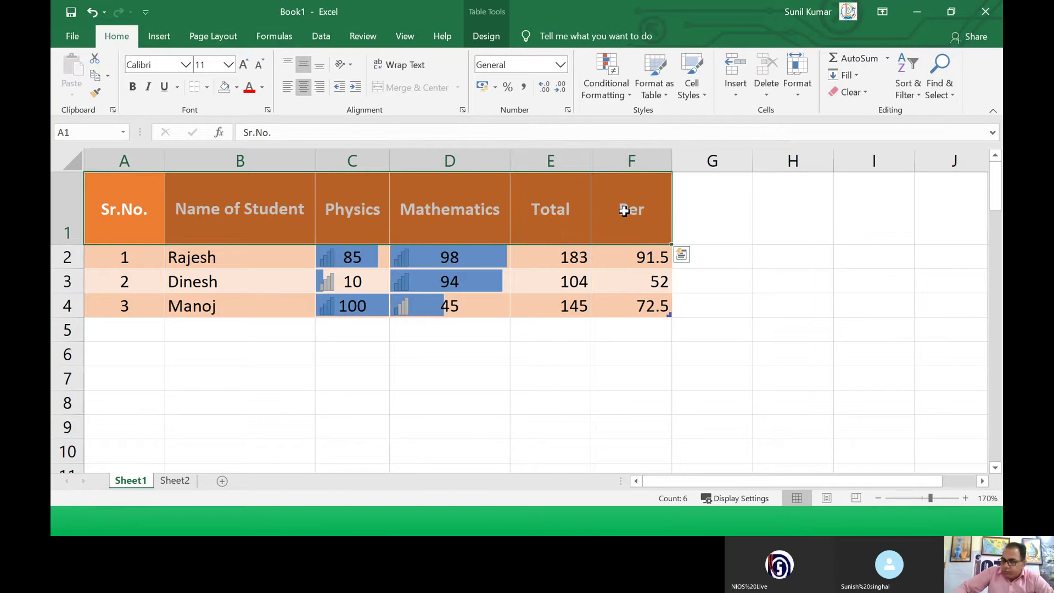
# Step: Turn filtering on and filter Name of Student to show only Dinesh
pyautogui.click(912, 99)
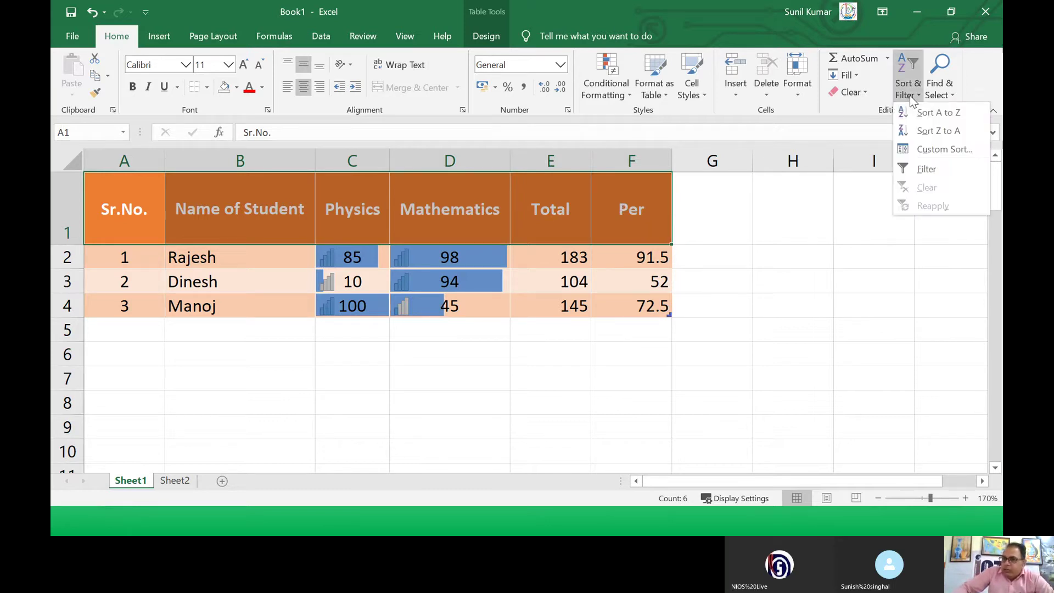
pyautogui.click(921, 170)
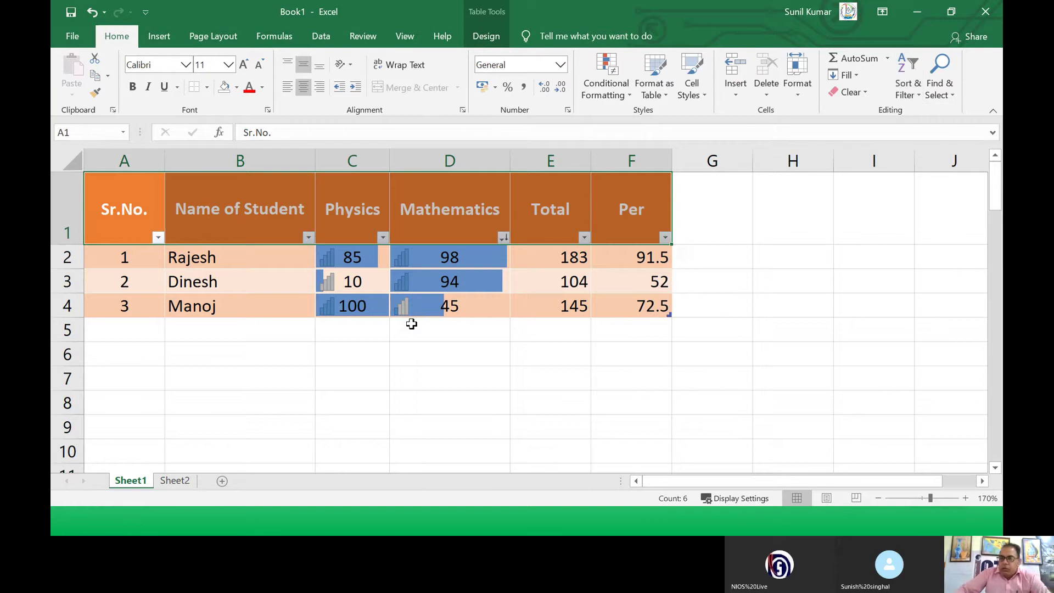
pyautogui.click(343, 301)
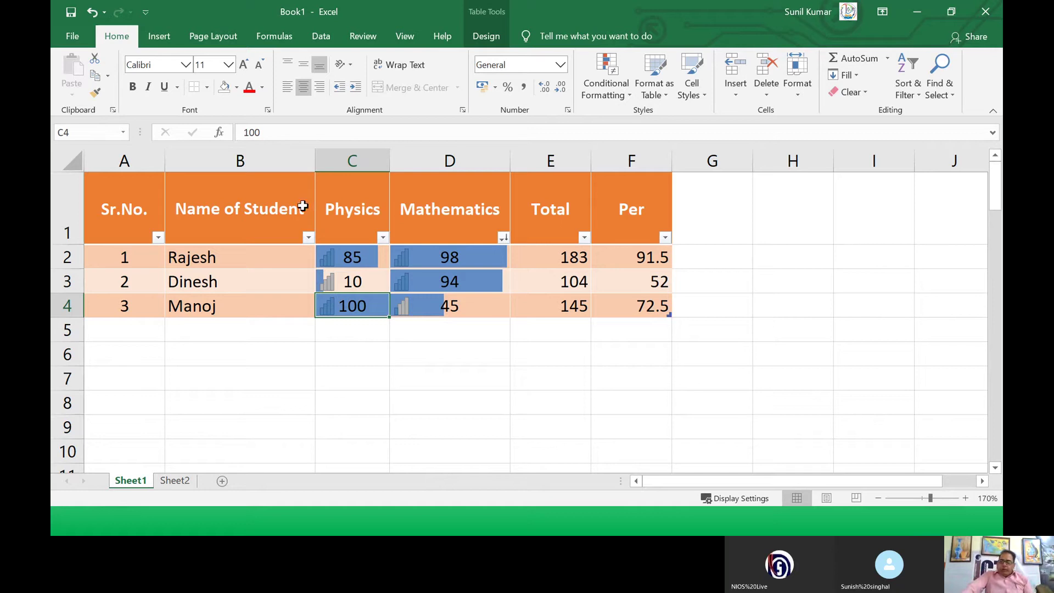
pyautogui.click(308, 238)
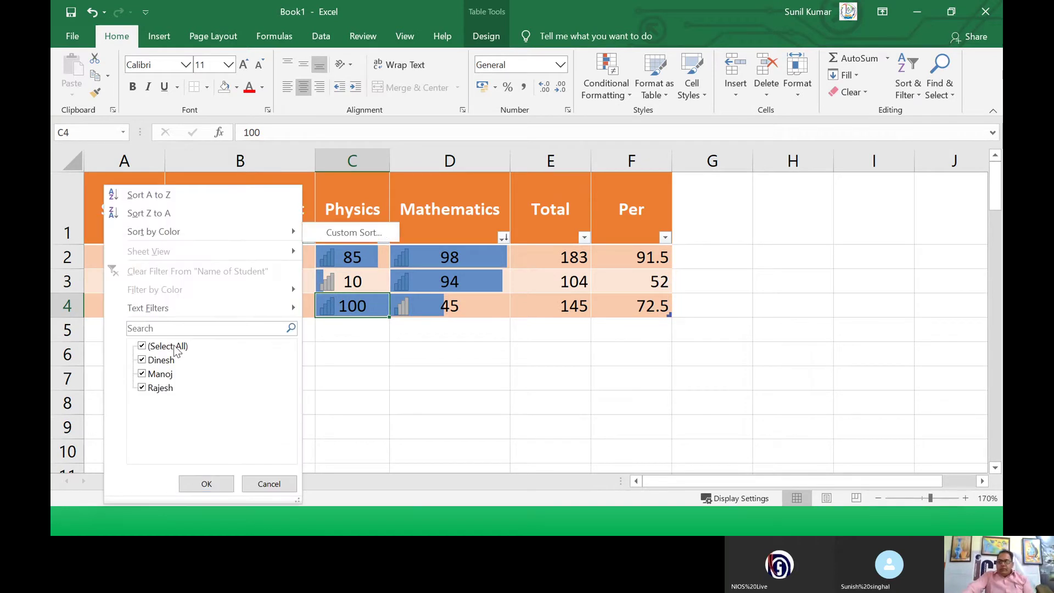
pyautogui.click(142, 347)
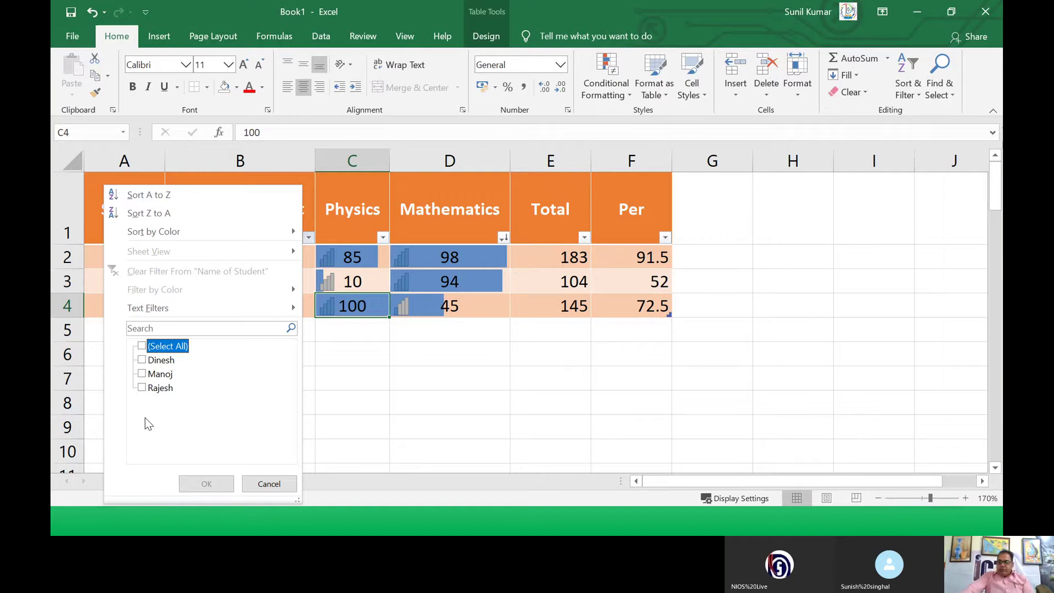
pyautogui.click(141, 360)
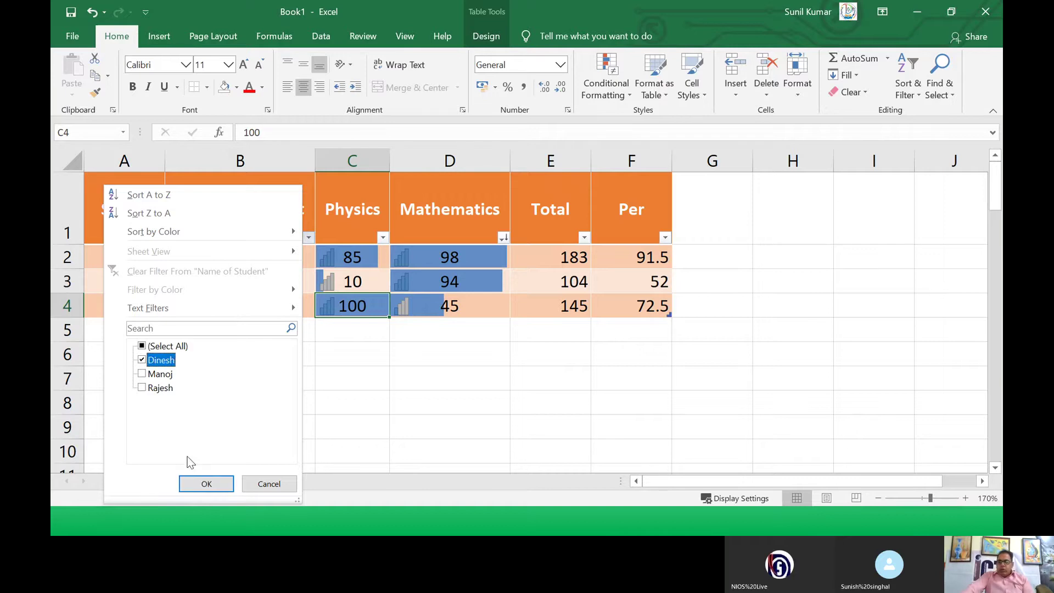
pyautogui.click(206, 484)
pyautogui.click(269, 310)
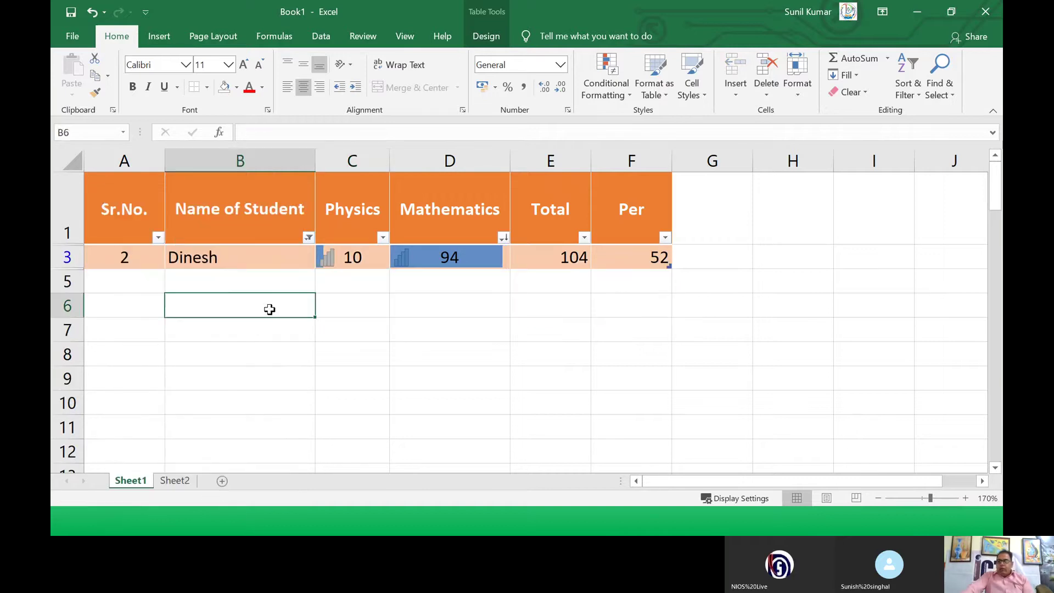
# Step: Change the name filter to Rajesh by searching 'raje', then switch to the slideshow
pyautogui.moveTo(104, 256); pyautogui.dragTo(616, 263)
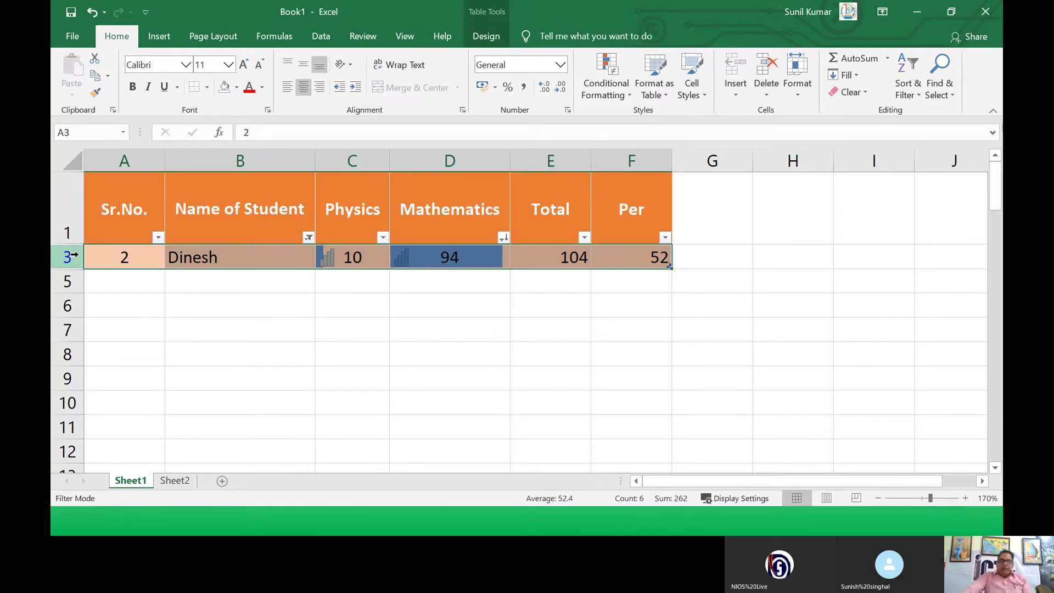
pyautogui.click(309, 238)
pyautogui.click(142, 360)
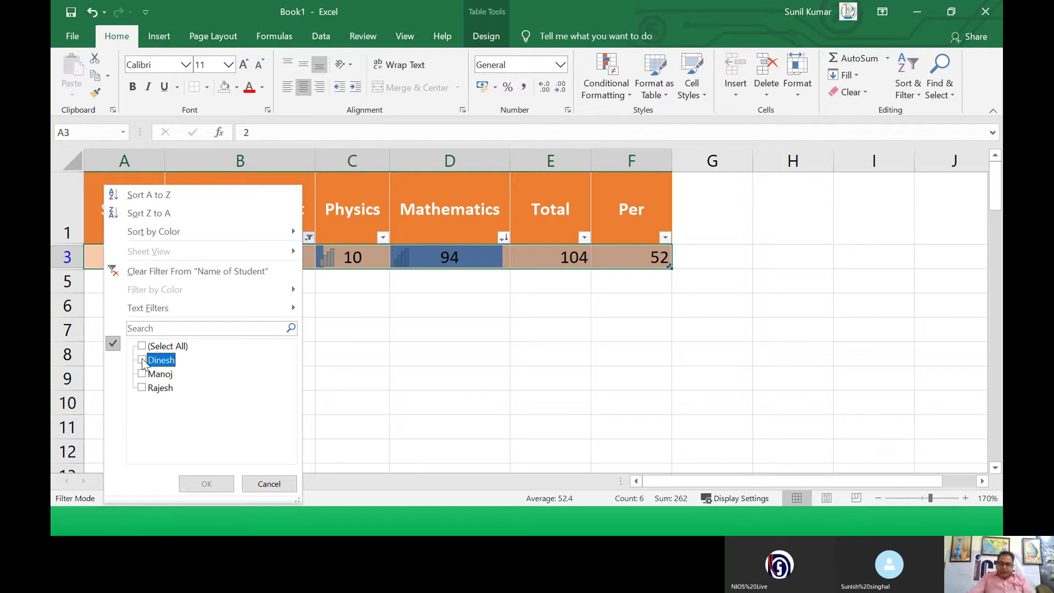
pyautogui.click(153, 329)
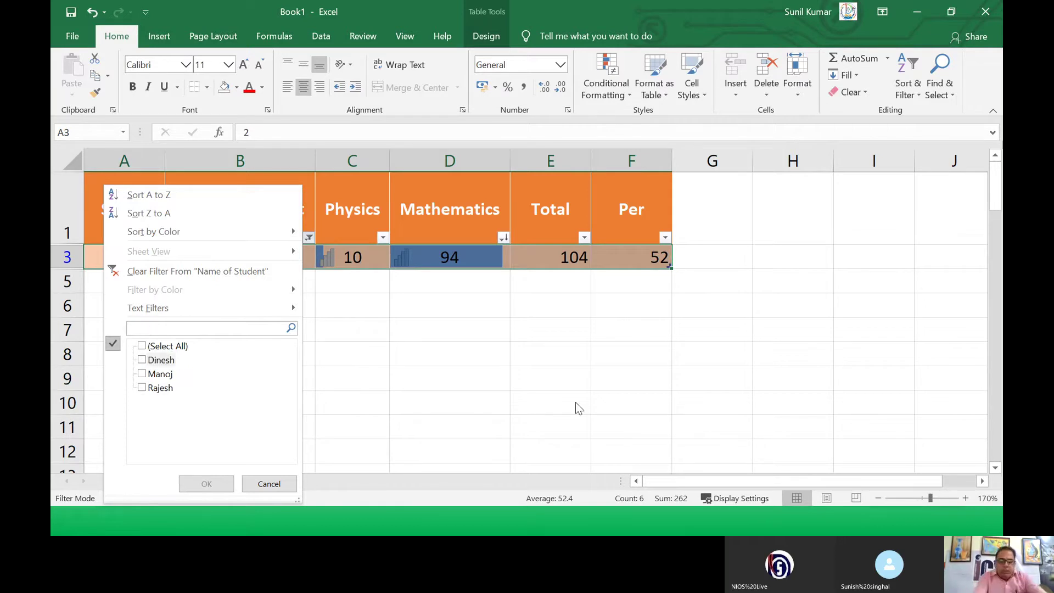
pyautogui.write('rajesh')
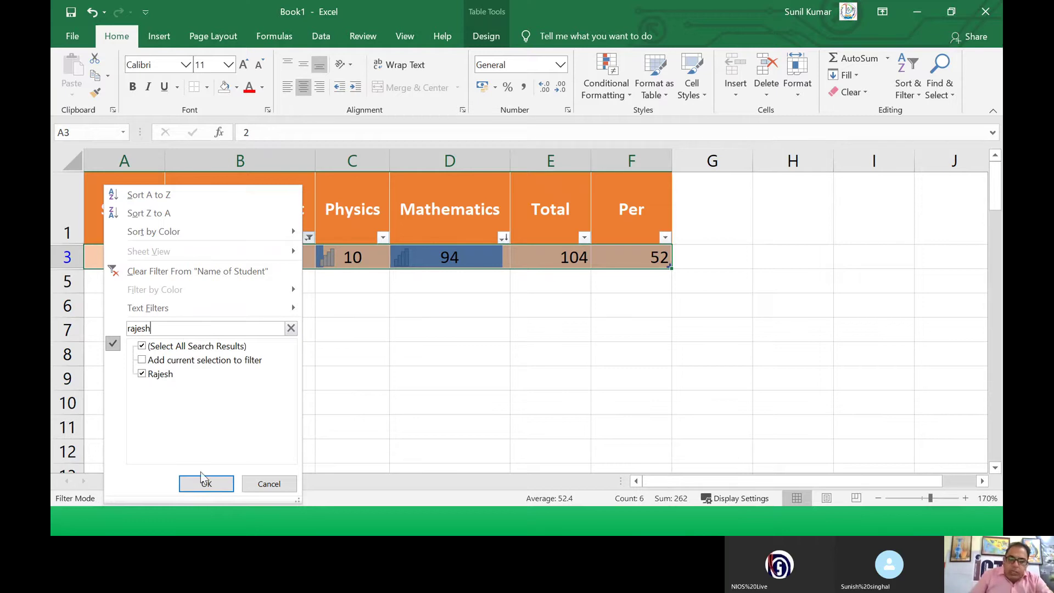
pyautogui.click(212, 484)
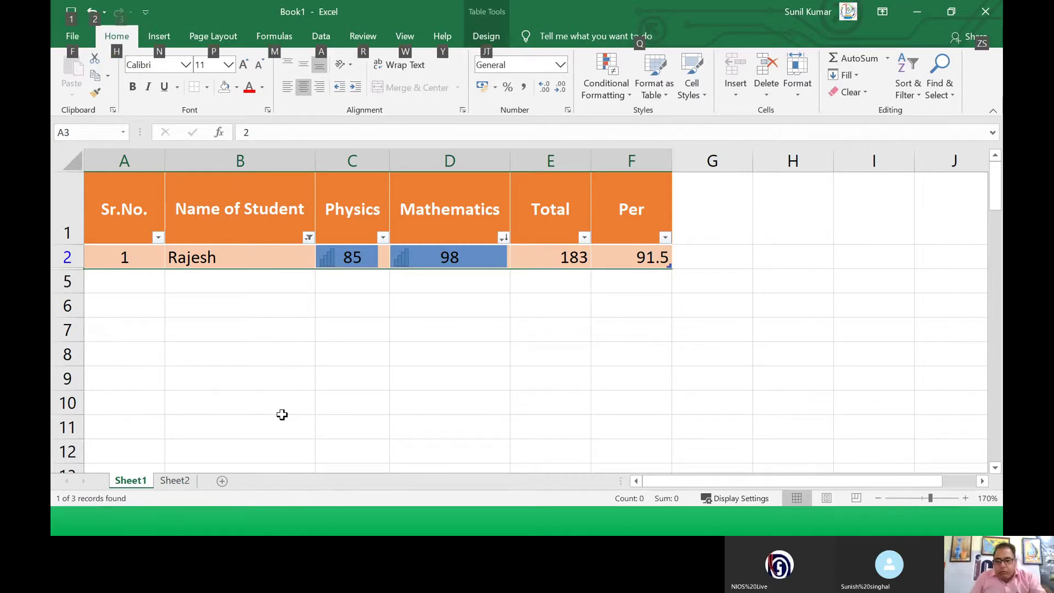
pyautogui.hotkey('alt', 'Tab')
pyautogui.hotkey('alt', 'Tab')
pyautogui.hotkey('alt', 'Tab')
pyautogui.hotkey('alt', 'Tab')
pyautogui.hotkey('alt', 'Tab')
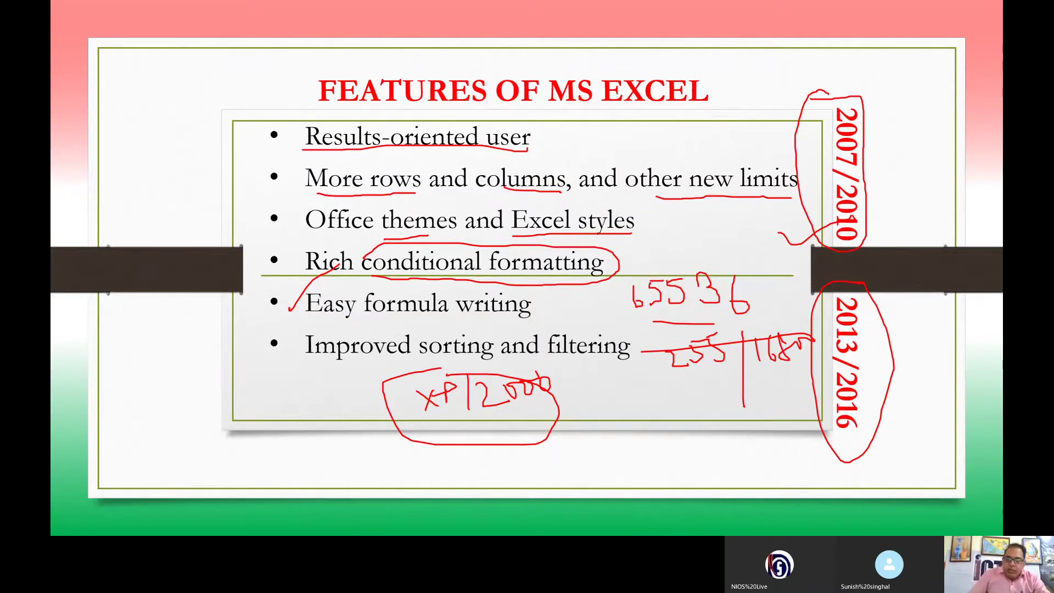
# Step: Advance the slideshow two slides to the Parts of MS Excel diagram
pyautogui.click(361, 263)
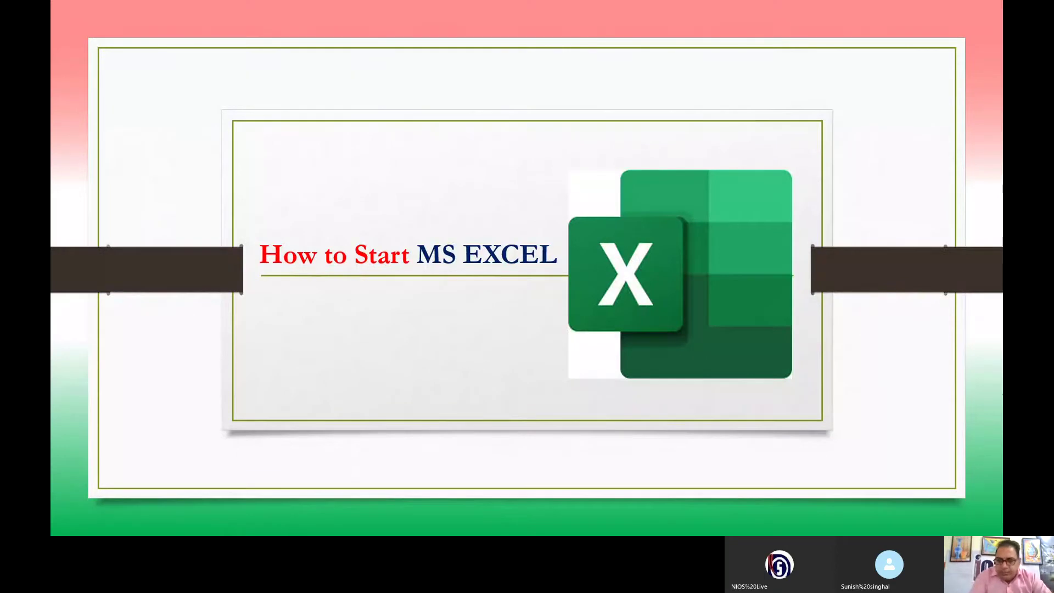
pyautogui.press('Right')
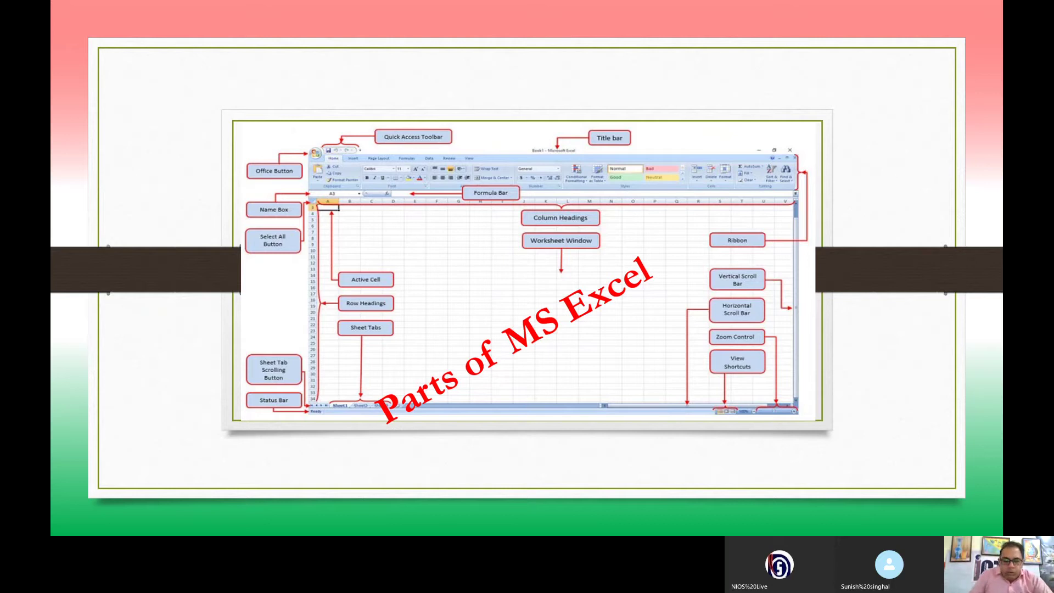
# Step: Zoom into the slide briefly, then select the Pen annotation tool
pyautogui.scroll(4, 272, 186)
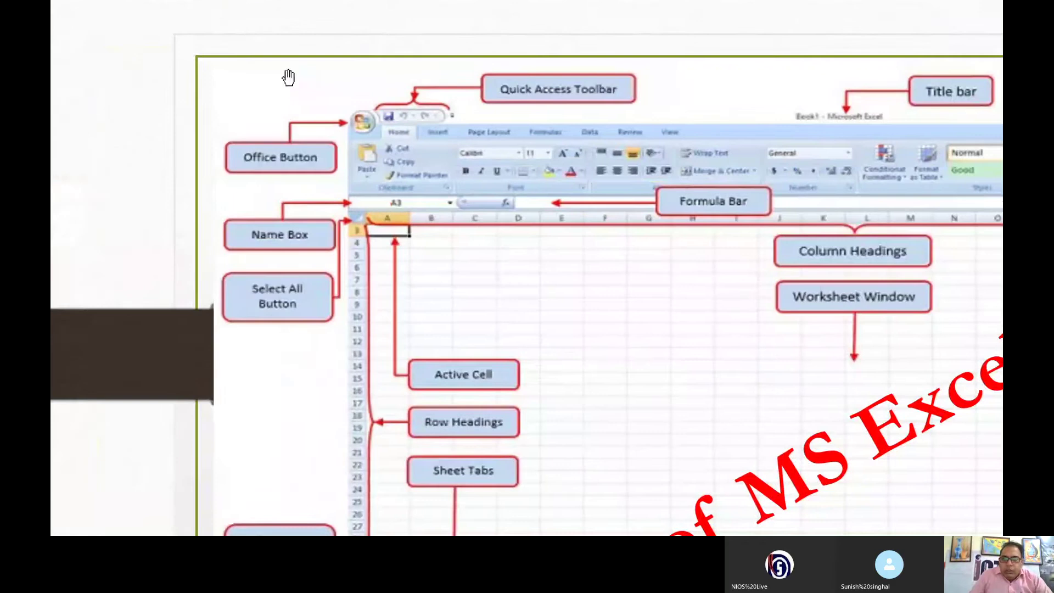
pyautogui.moveTo(519, 273); pyautogui.dragTo(379, 243)
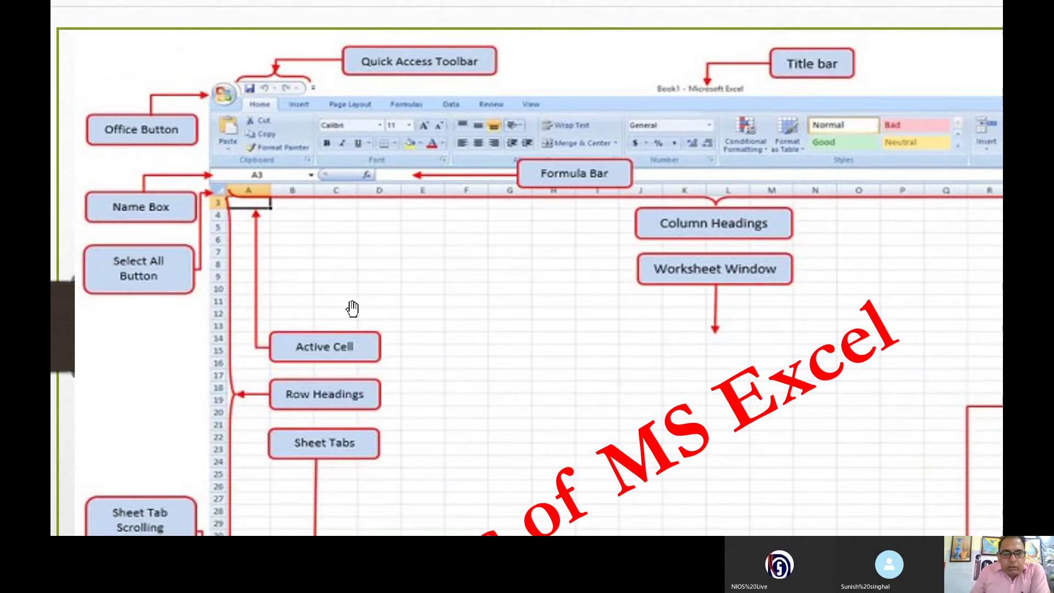
pyautogui.scroll(-3, 351, 308)
pyautogui.scroll(-5, 306, 229)
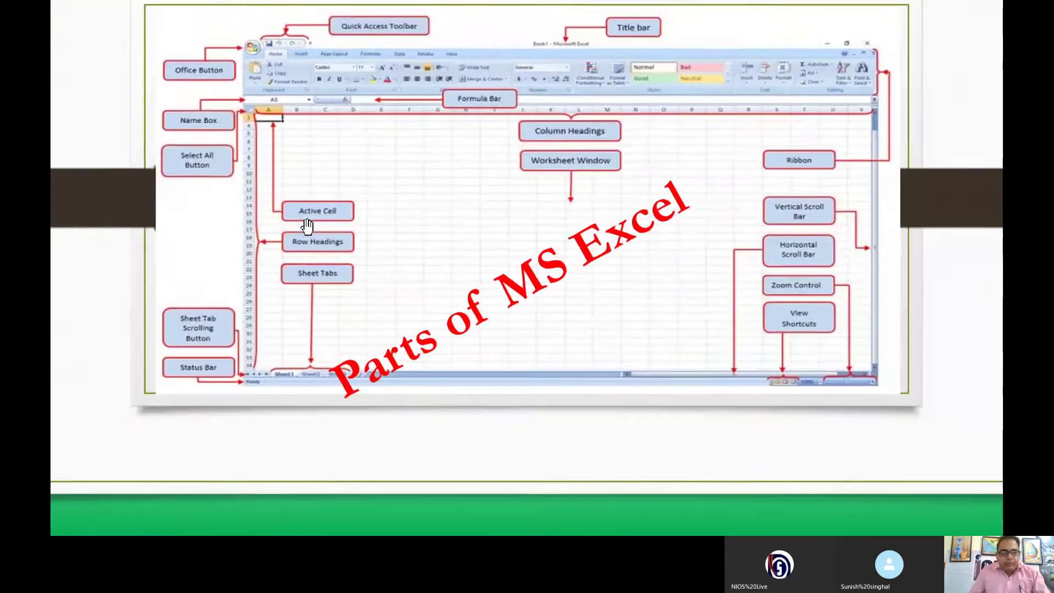
pyautogui.click(121, 521)
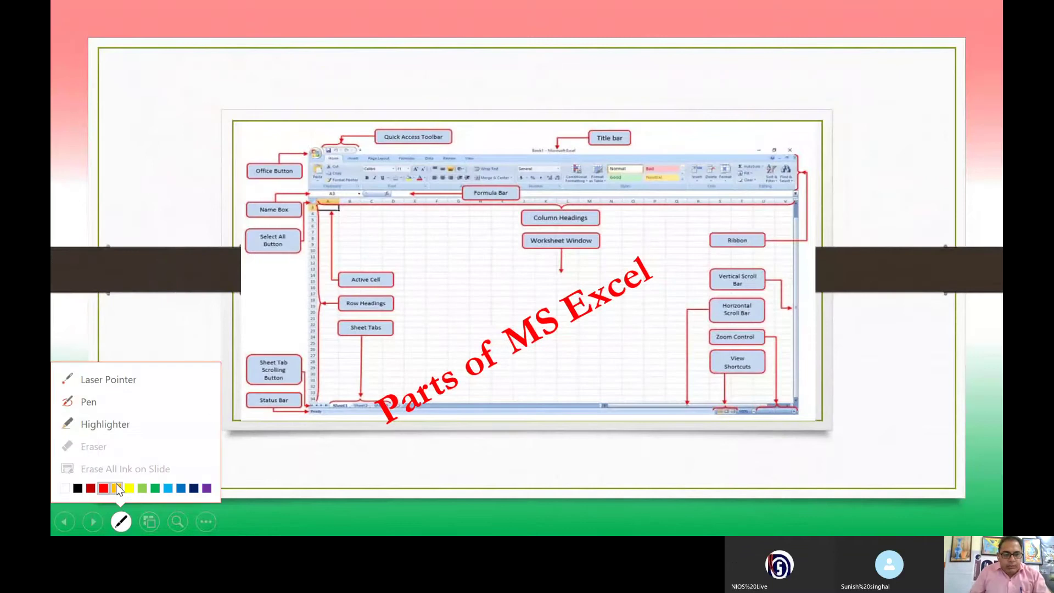
pyautogui.click(90, 409)
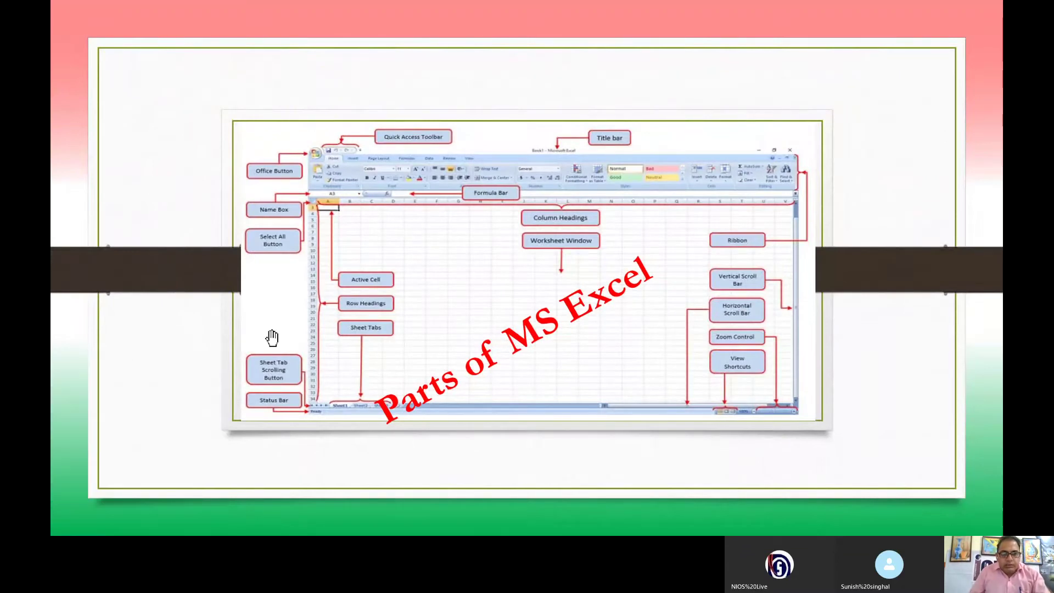
# Step: Magnify the diagram and pan to the ribbon, labels, Title bar and row headings
pyautogui.scroll(5, 273, 337)
pyautogui.moveTo(364, 51); pyautogui.dragTo(354, 337)
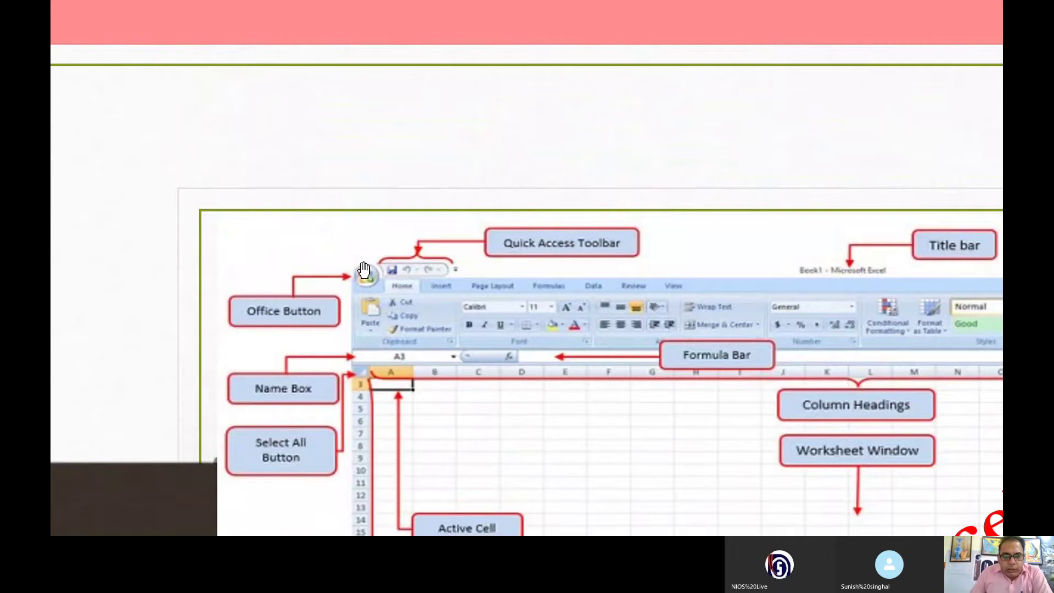
pyautogui.moveTo(364, 270); pyautogui.dragTo(298, 217)
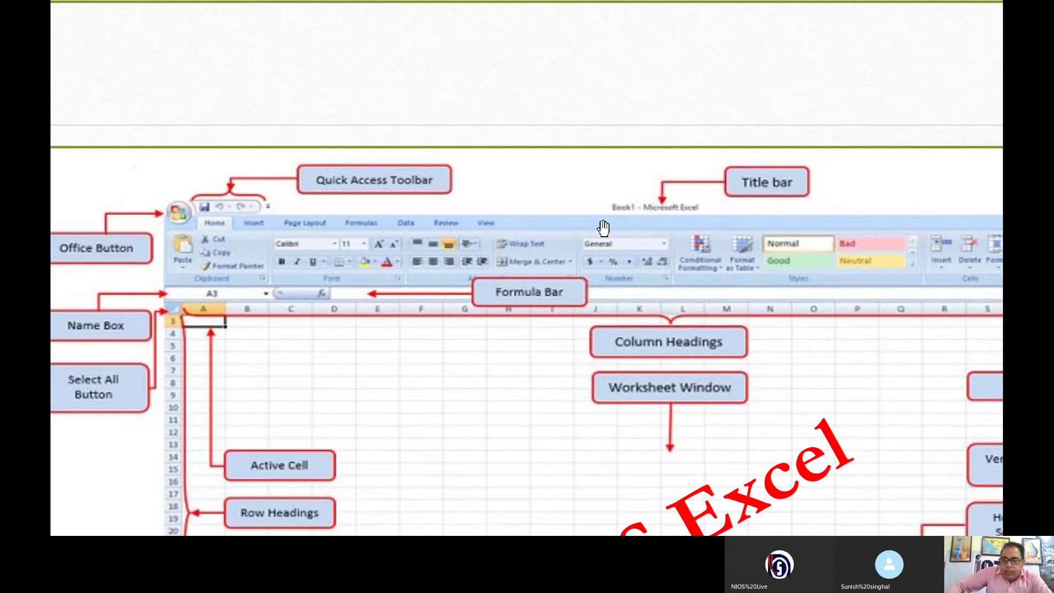
pyautogui.moveTo(600, 228); pyautogui.dragTo(639, 155)
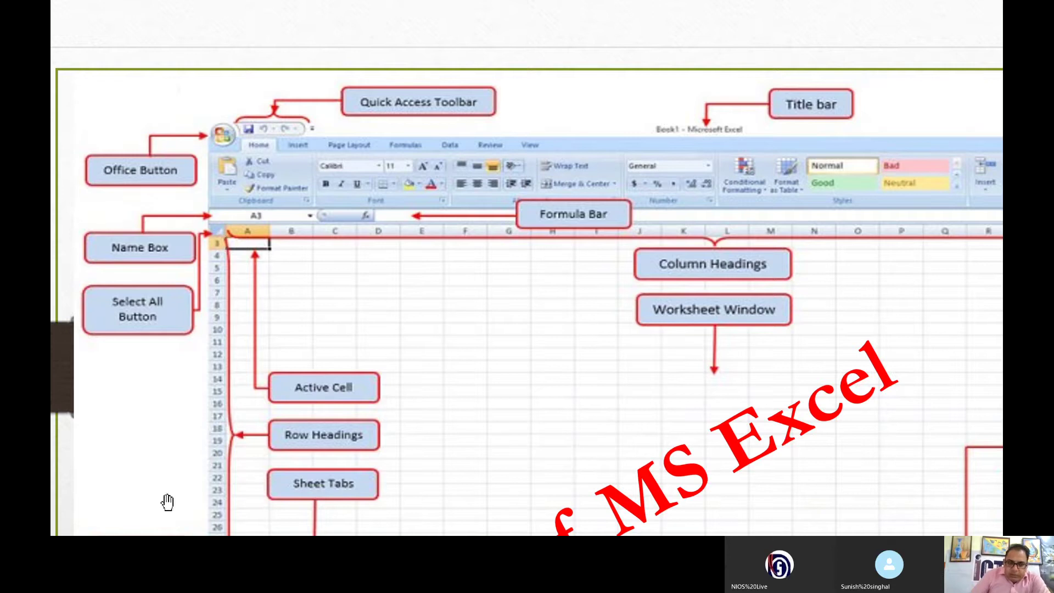
pyautogui.hotkey('alt', 'Tab')
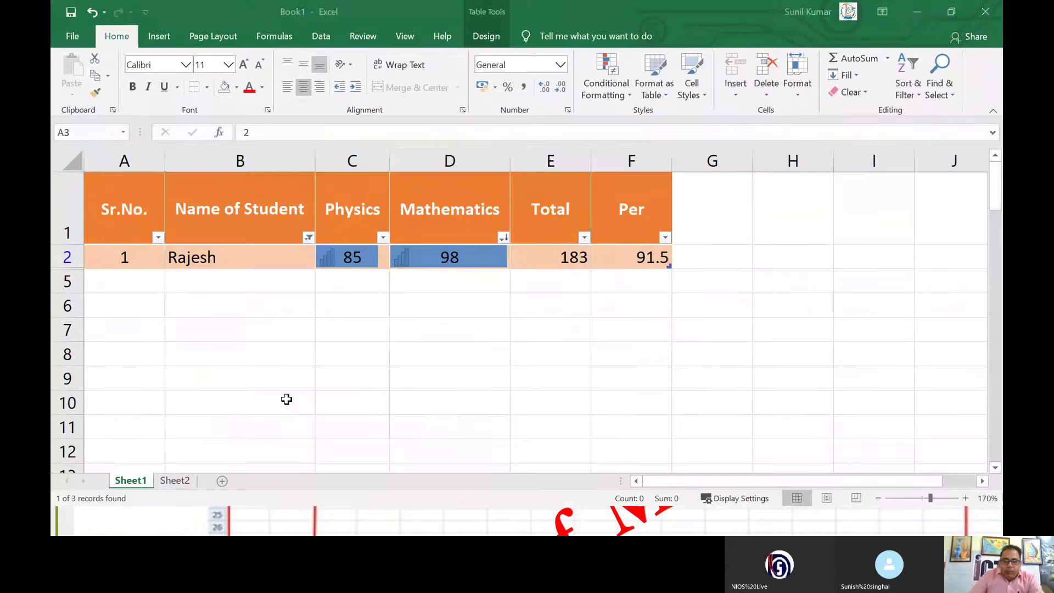
pyautogui.click(71, 134)
pyautogui.click(77, 134)
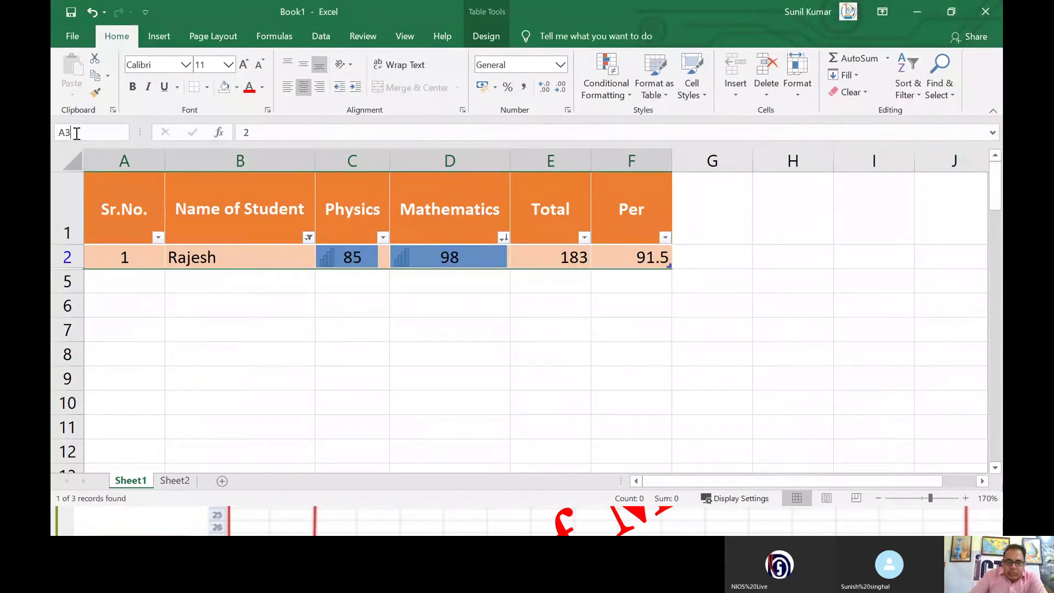
pyautogui.click(125, 279)
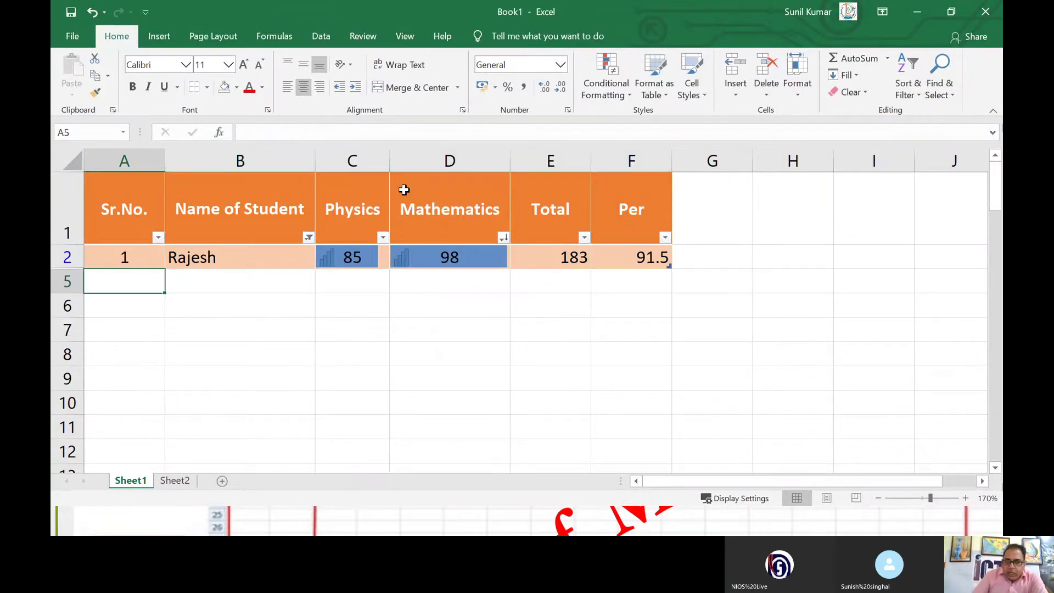
pyautogui.click(802, 427)
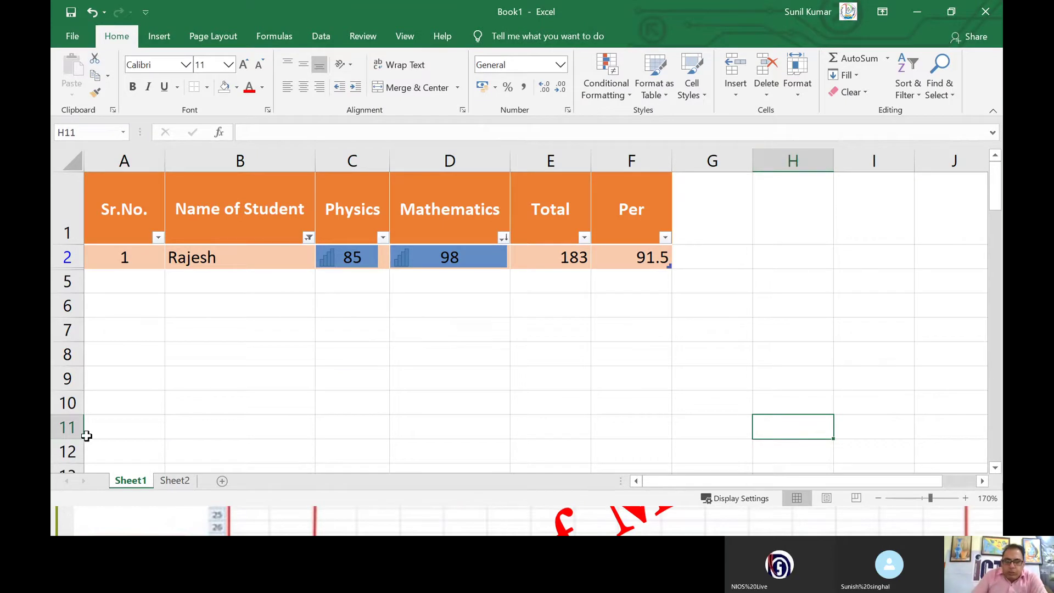
pyautogui.click(86, 133)
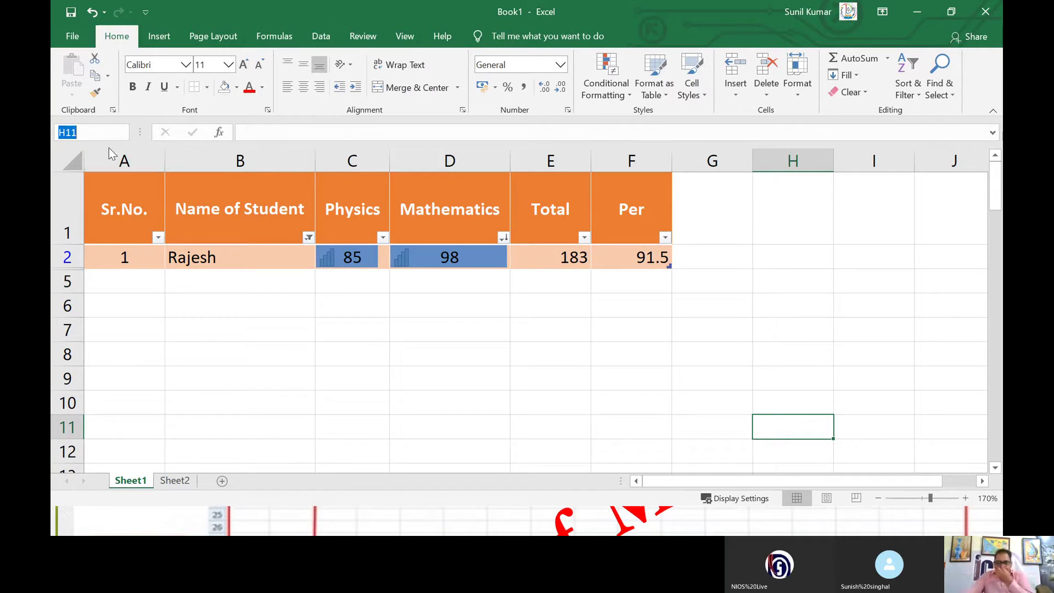
pyautogui.click(703, 260)
pyautogui.write('=')
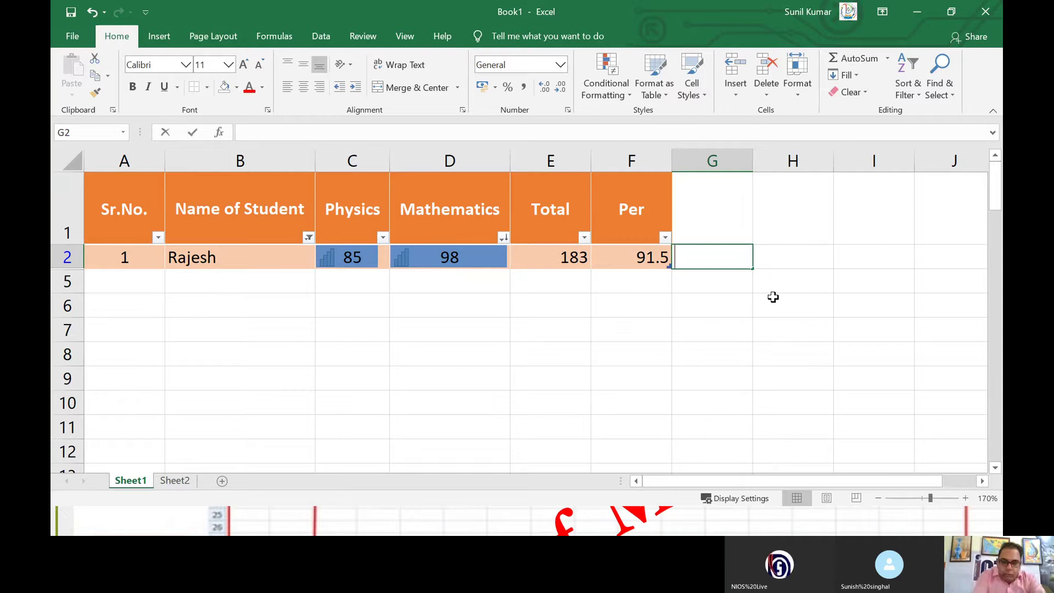
pyautogui.write('sum(')
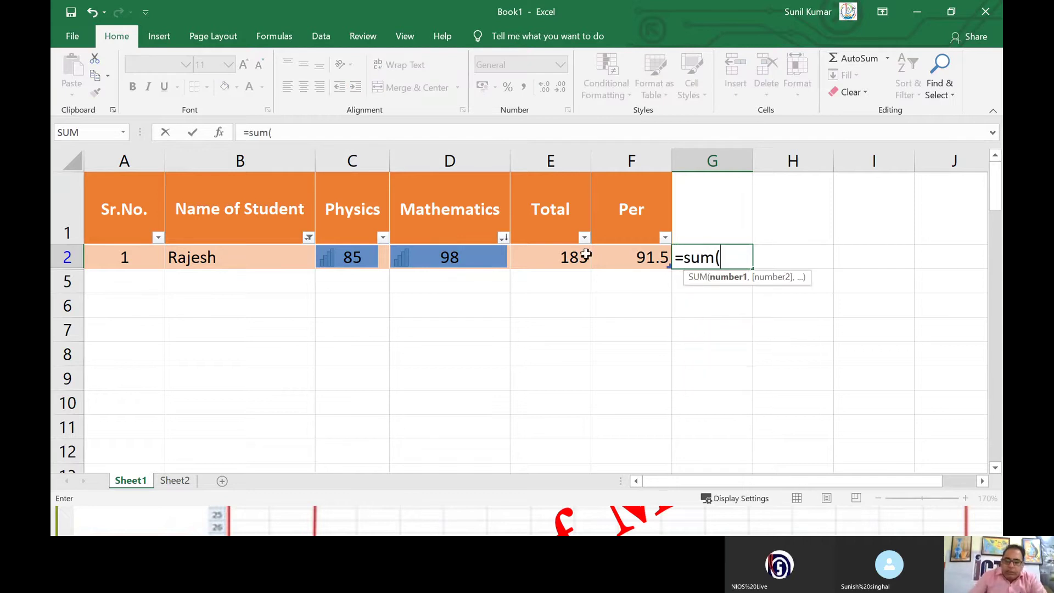
pyautogui.moveTo(571, 255); pyautogui.dragTo(611, 254)
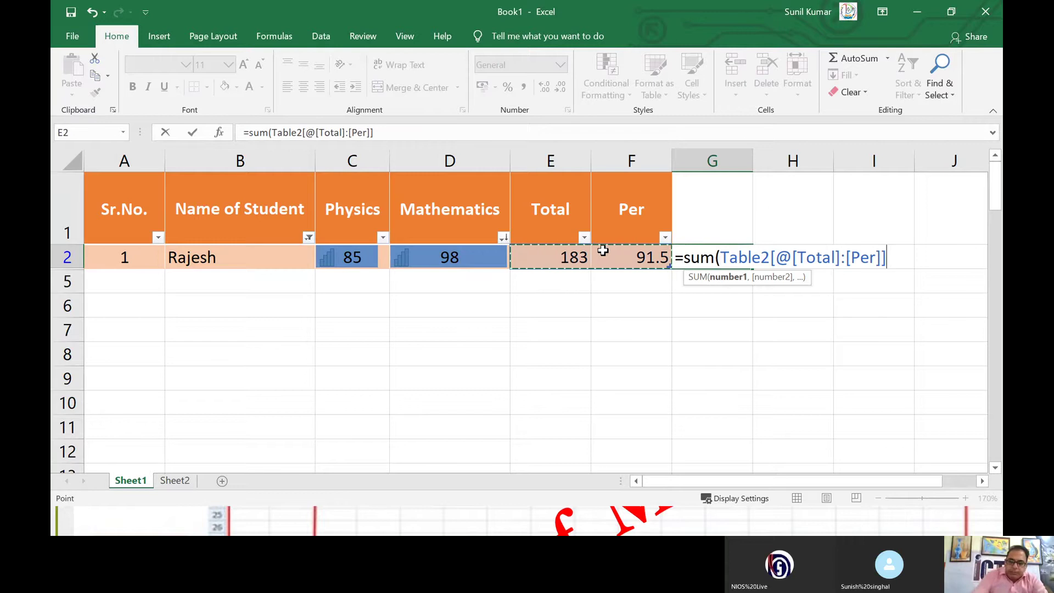
pyautogui.write(')')
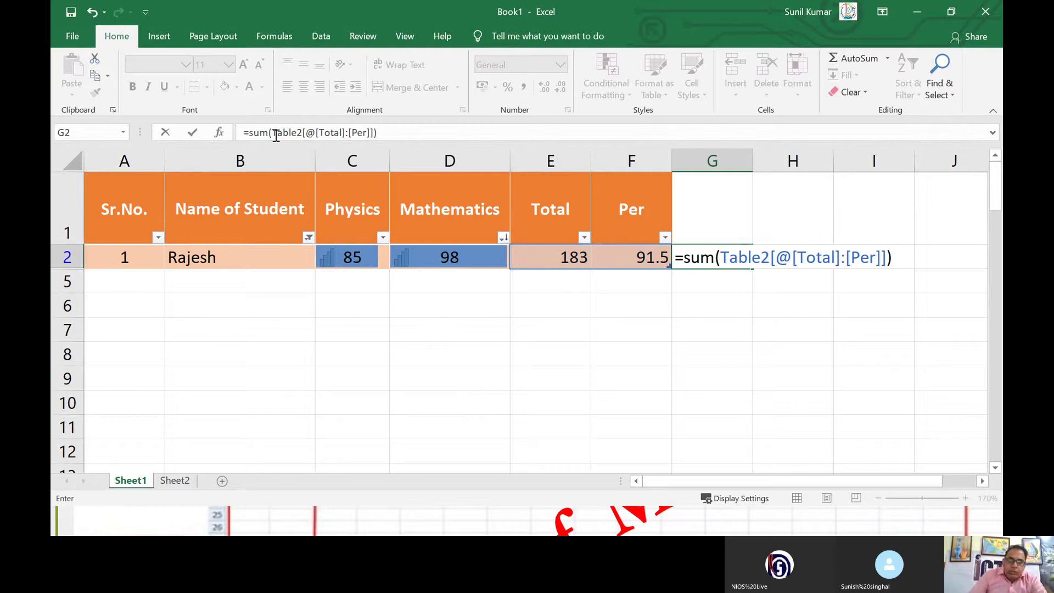
pyautogui.moveTo(243, 133); pyautogui.dragTo(377, 132)
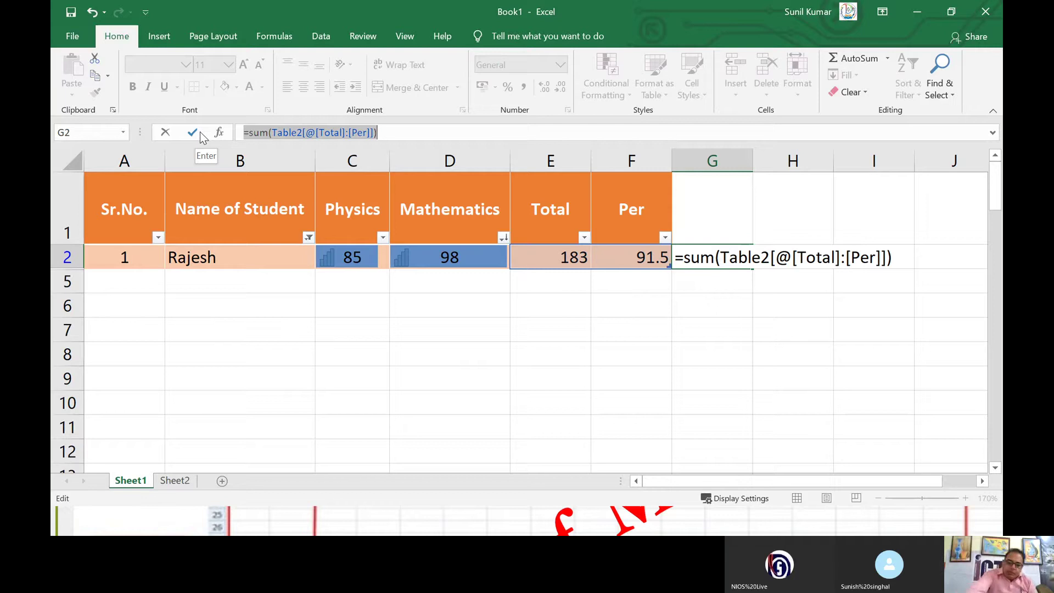
pyautogui.press('Escape')
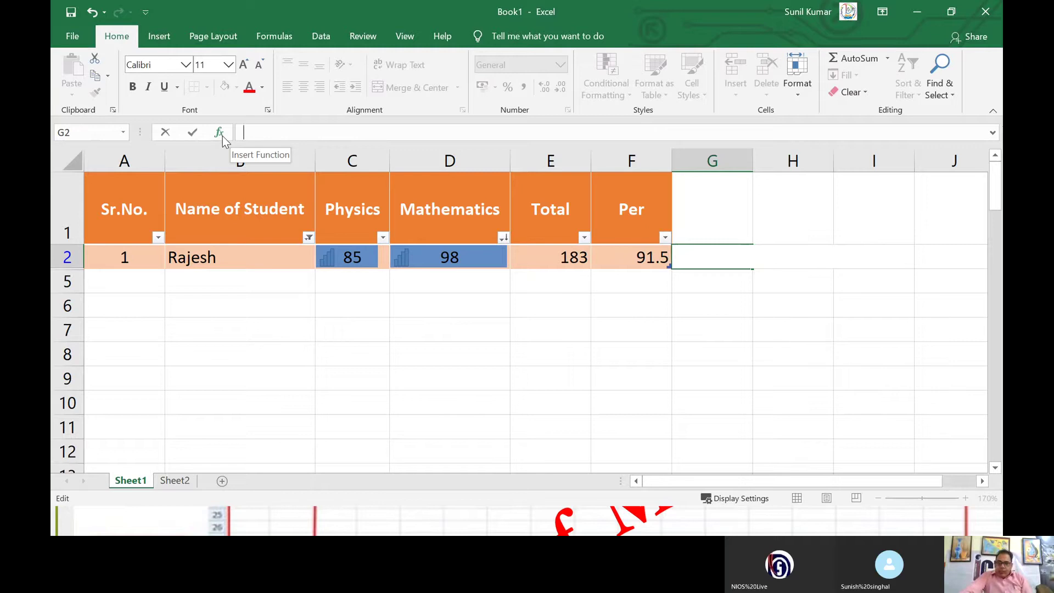
# Step: Open Insert Function for G2 and preview AVERAGE, IF, HYPERLINK, COUNT, MAX and SIN
pyautogui.click(219, 132)
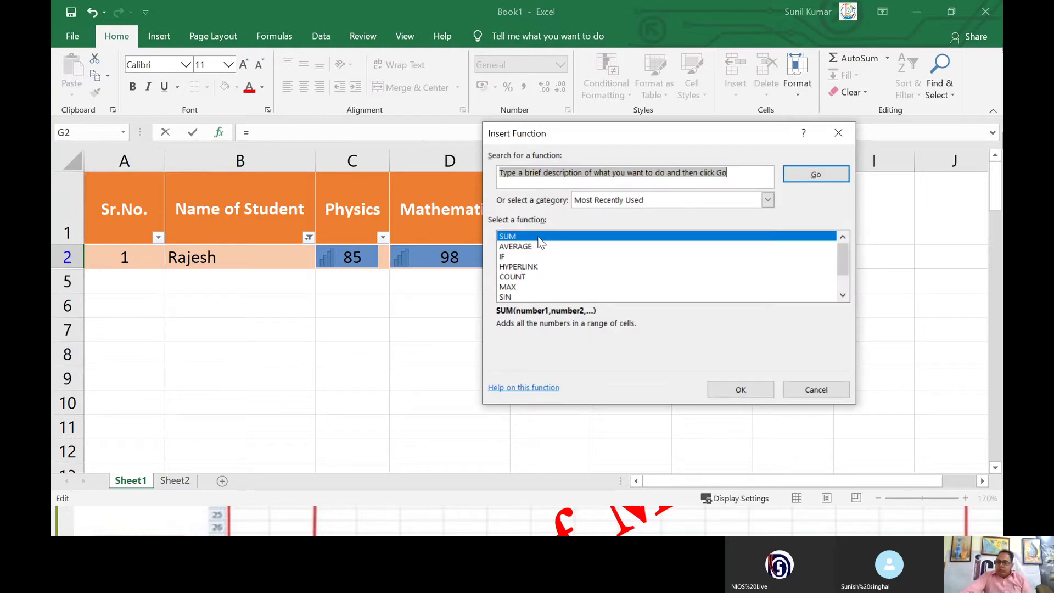
pyautogui.click(510, 247)
pyautogui.click(513, 256)
pyautogui.click(517, 268)
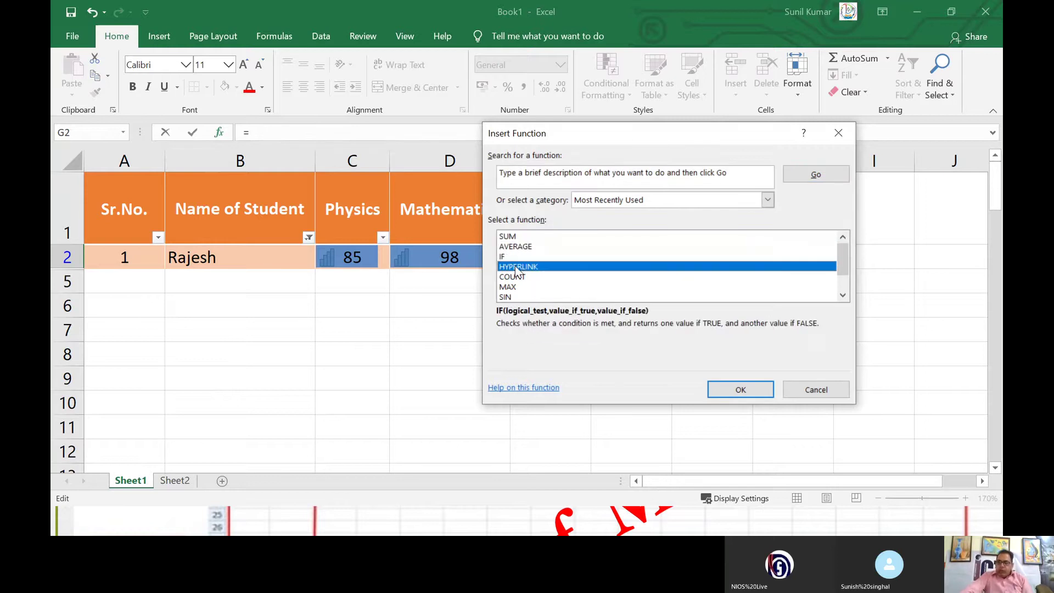
pyautogui.click(516, 278)
pyautogui.click(514, 287)
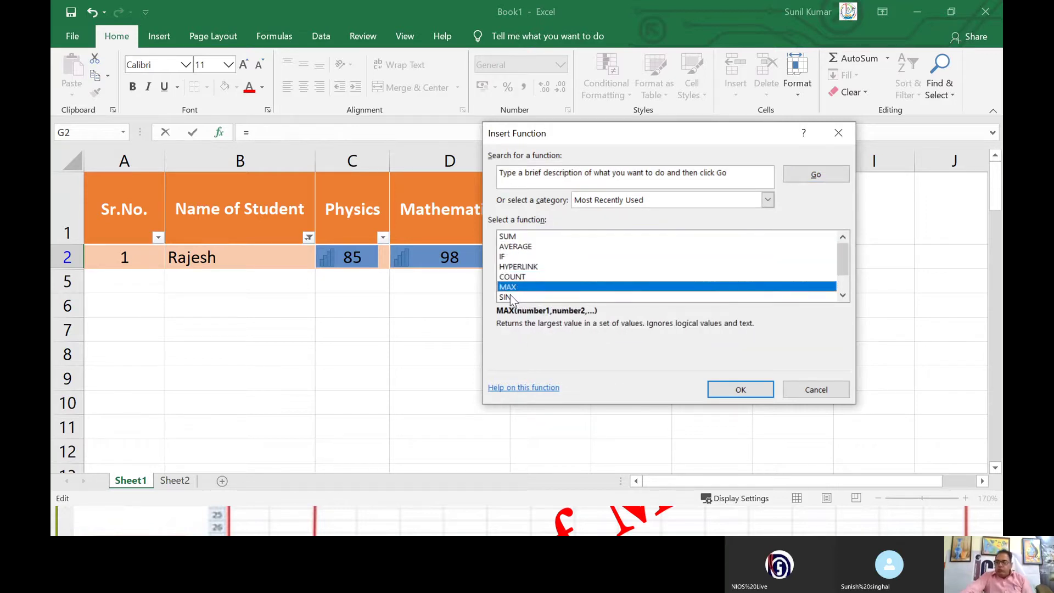
pyautogui.click(510, 296)
pyautogui.click(510, 288)
pyautogui.click(511, 278)
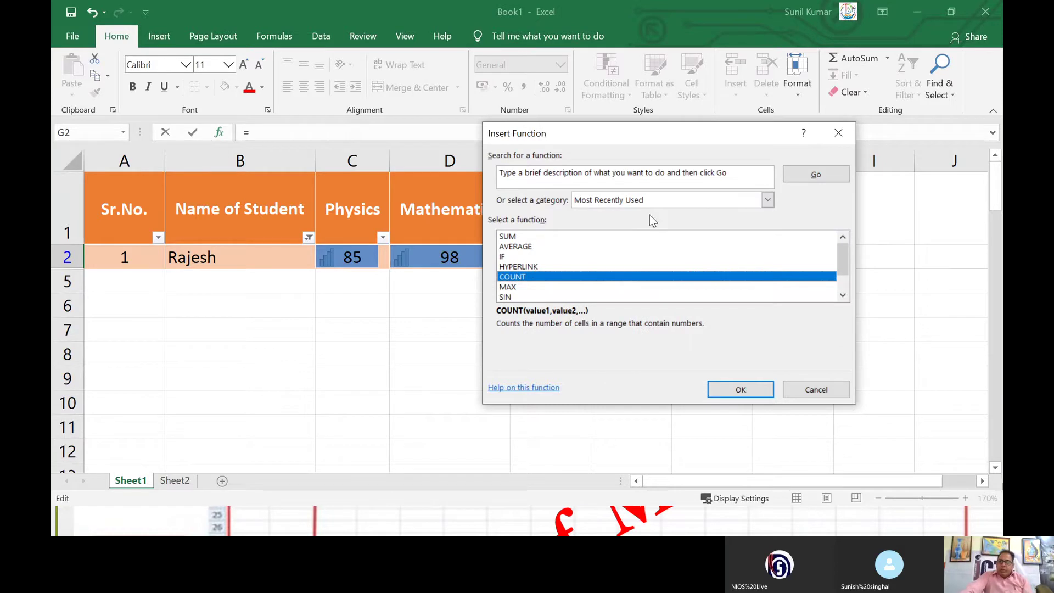
# Step: Set the function category to All and scroll through the full list
pyautogui.click(624, 201)
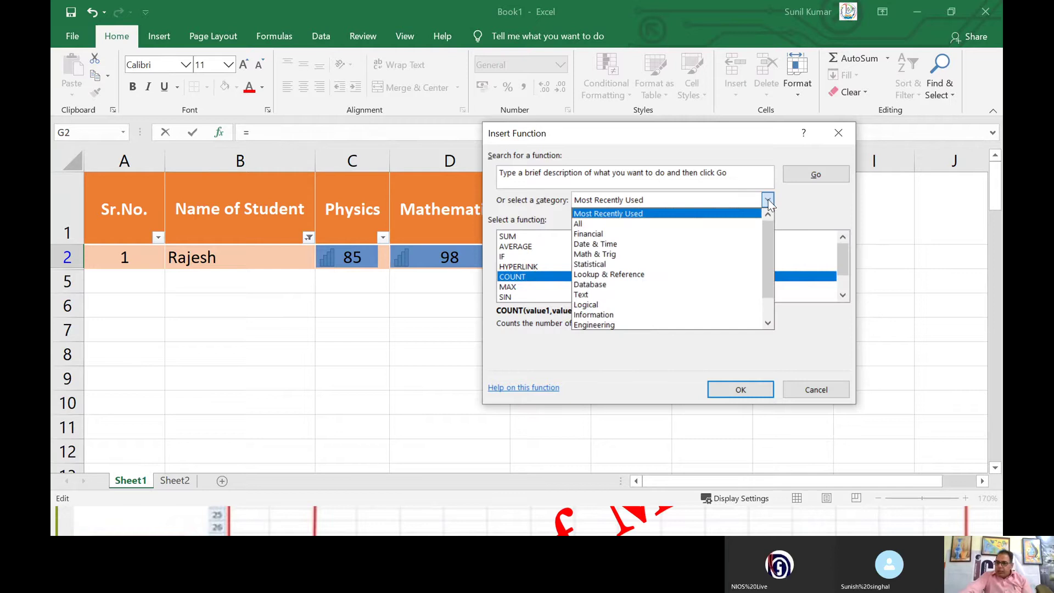
pyautogui.click(674, 224)
pyautogui.scroll(-13, 533, 251)
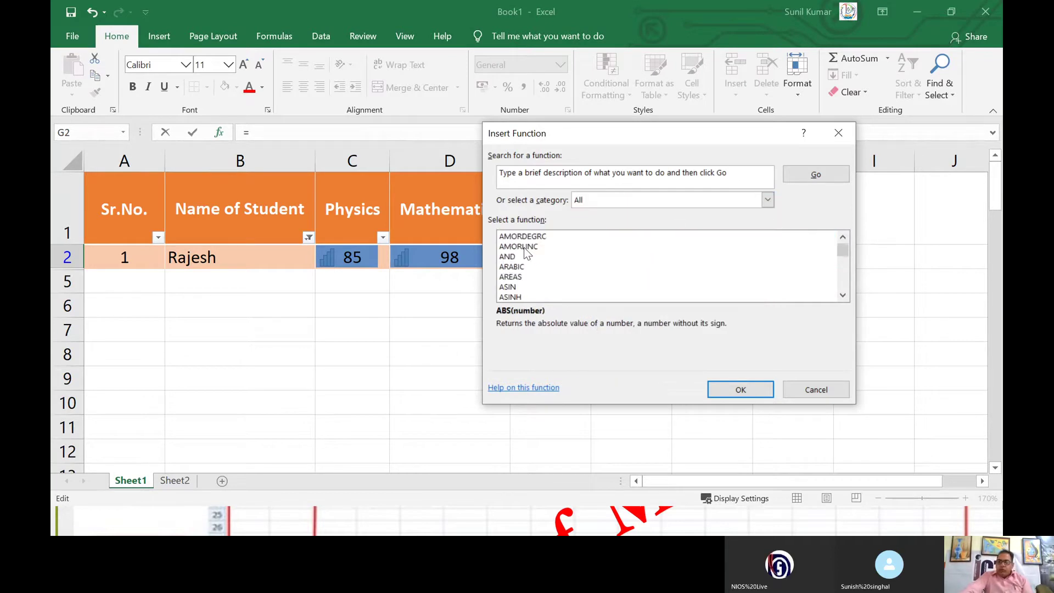
pyautogui.scroll(-20, 538, 256)
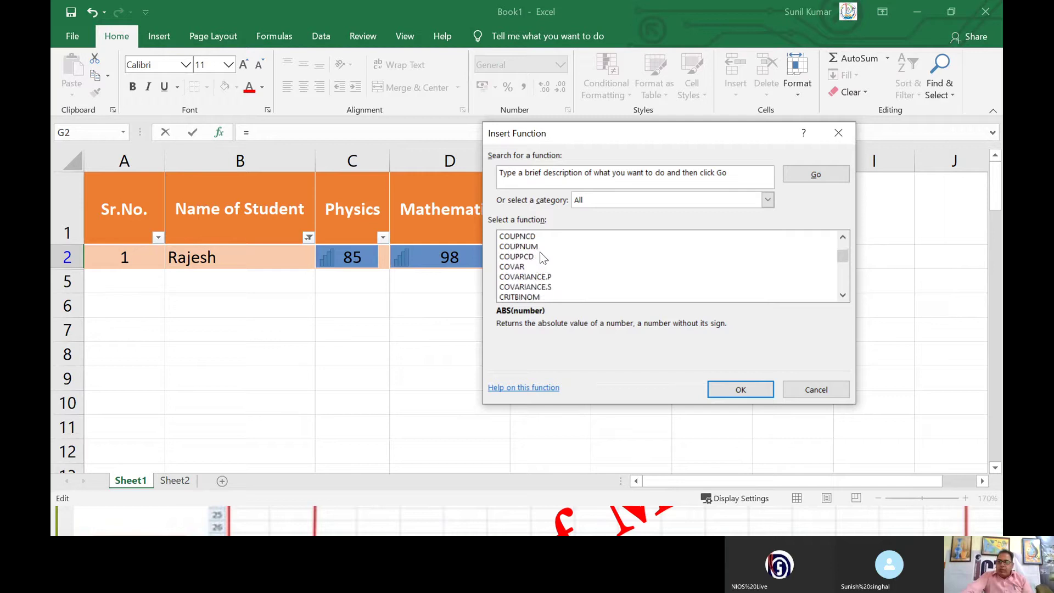
pyautogui.scroll(-20, 546, 260)
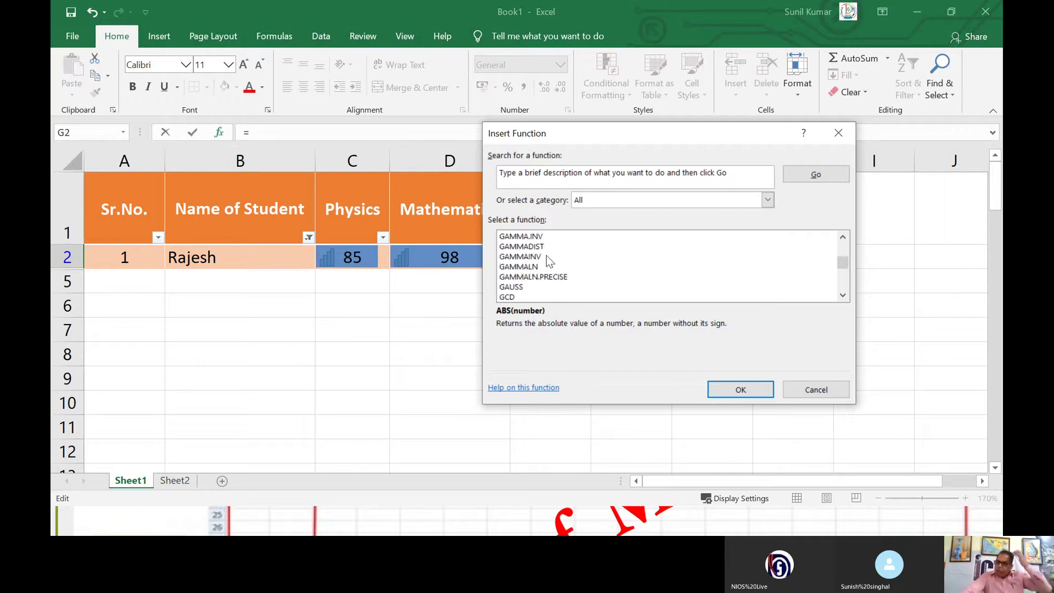
pyautogui.scroll(-20, 547, 258)
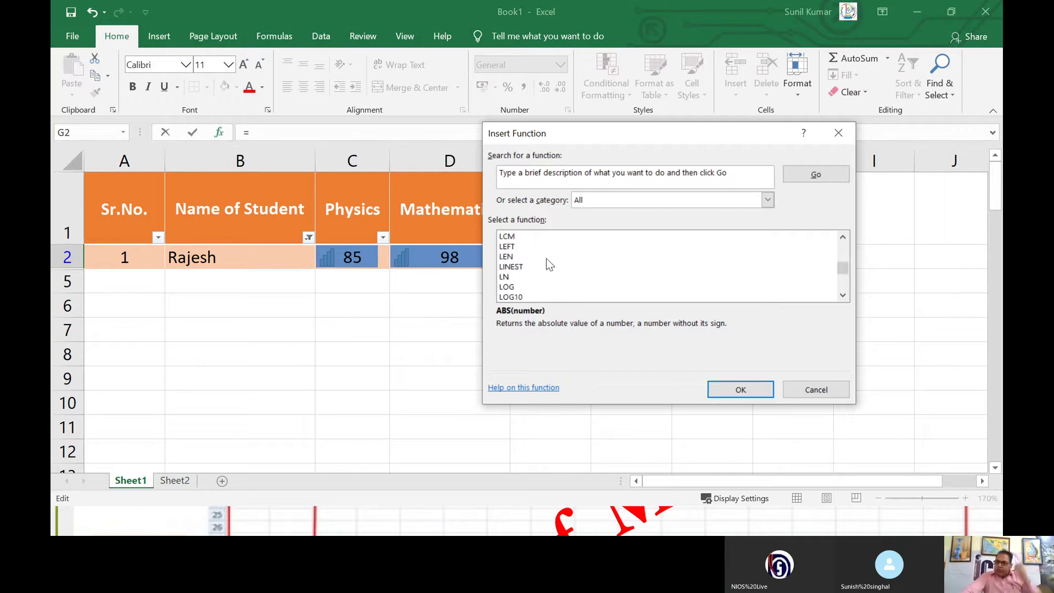
pyautogui.scroll(-12, 547, 256)
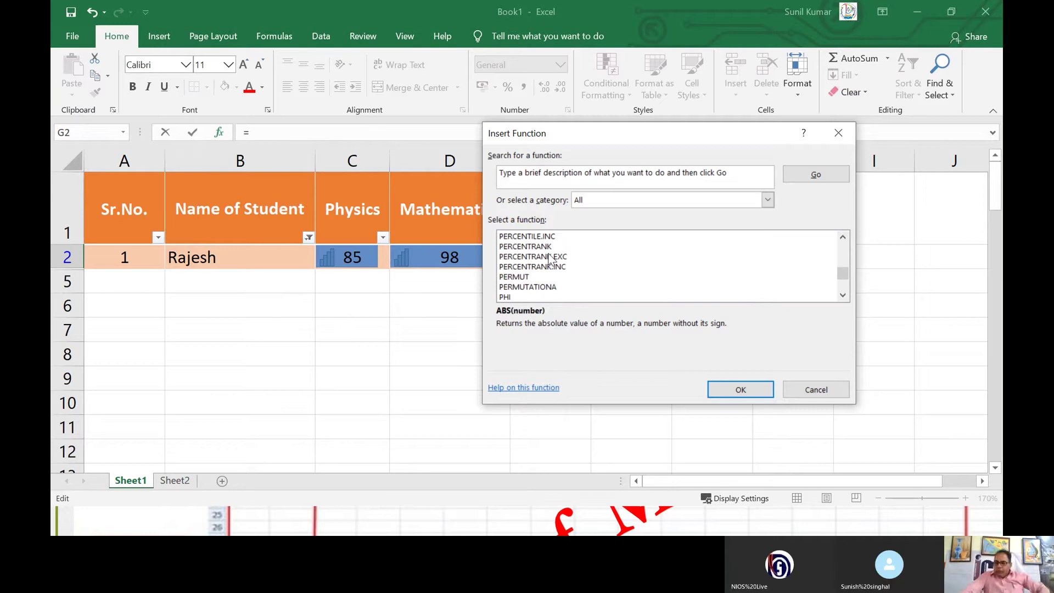
pyautogui.scroll(-10, 544, 250)
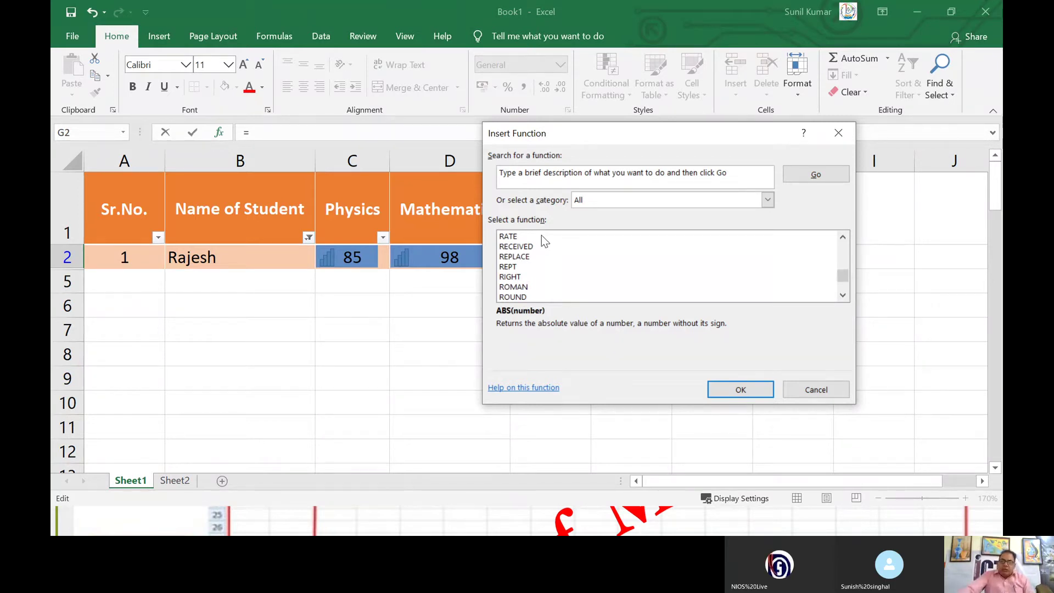
# Step: Choose the Financial category and preview AMORDEGRC, MDURATION and MIRR descriptions
pyautogui.click(767, 201)
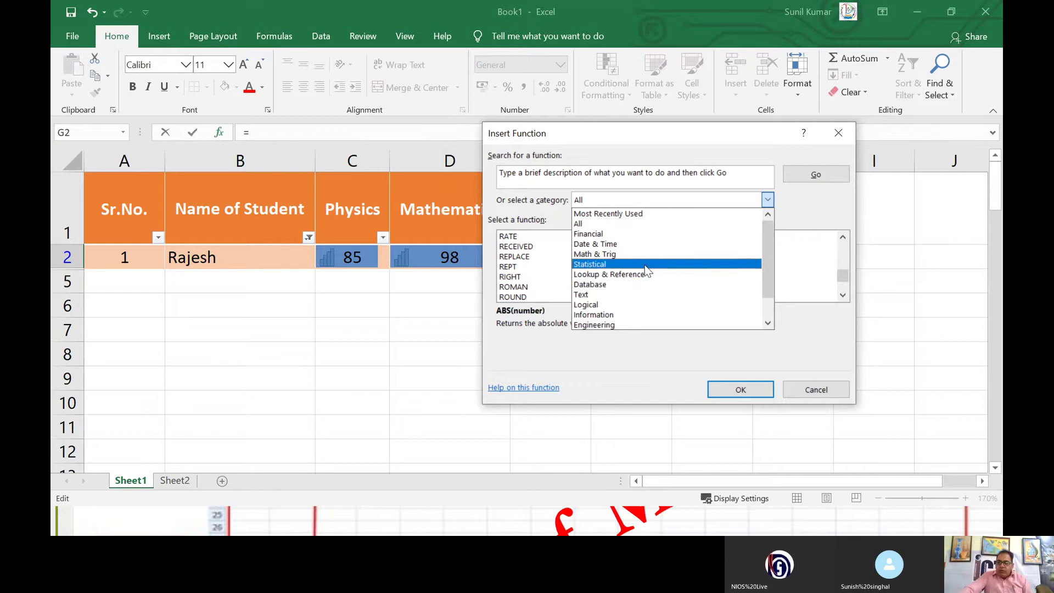
pyautogui.scroll(-1, 648, 278)
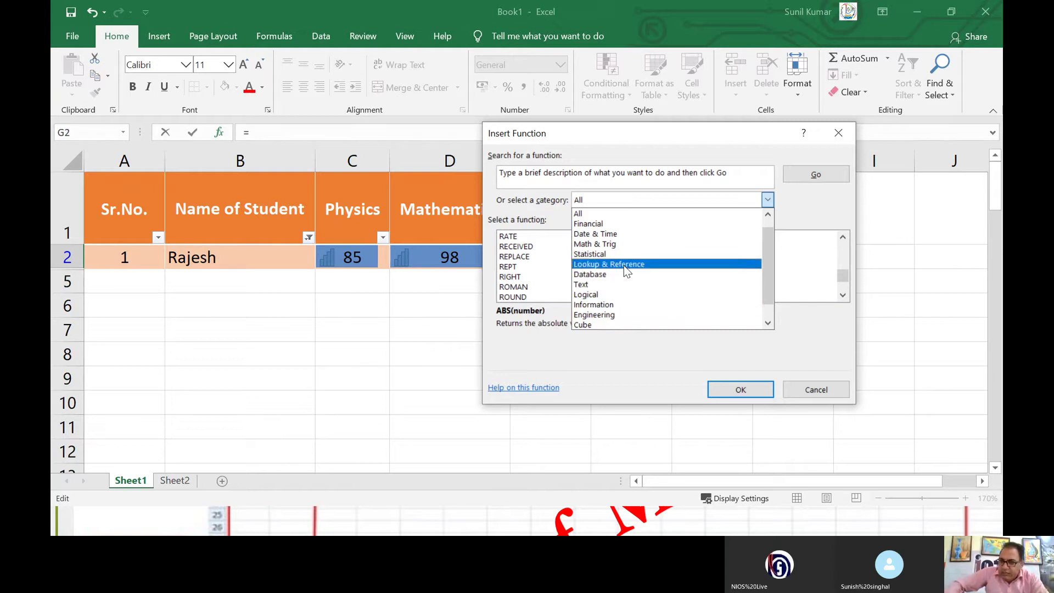
pyautogui.click(606, 225)
pyautogui.click(512, 258)
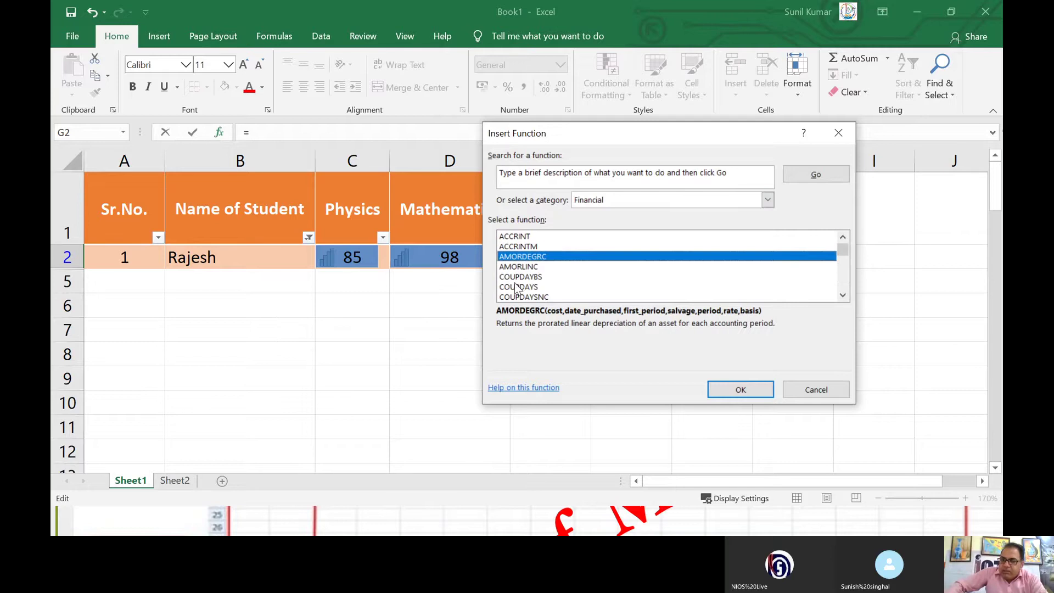
pyautogui.scroll(-7, 516, 285)
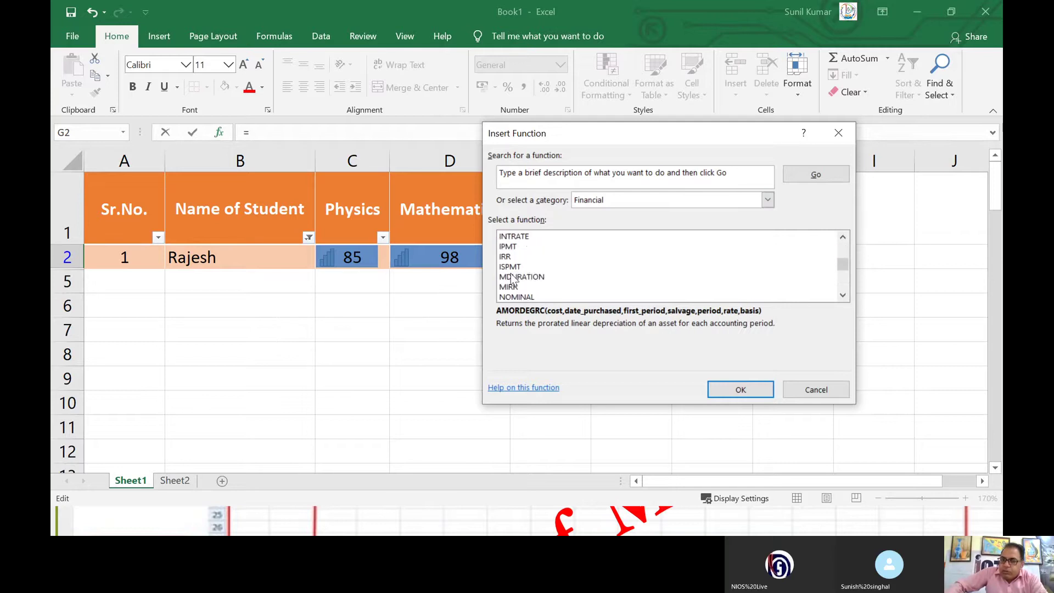
pyautogui.click(511, 275)
pyautogui.click(513, 288)
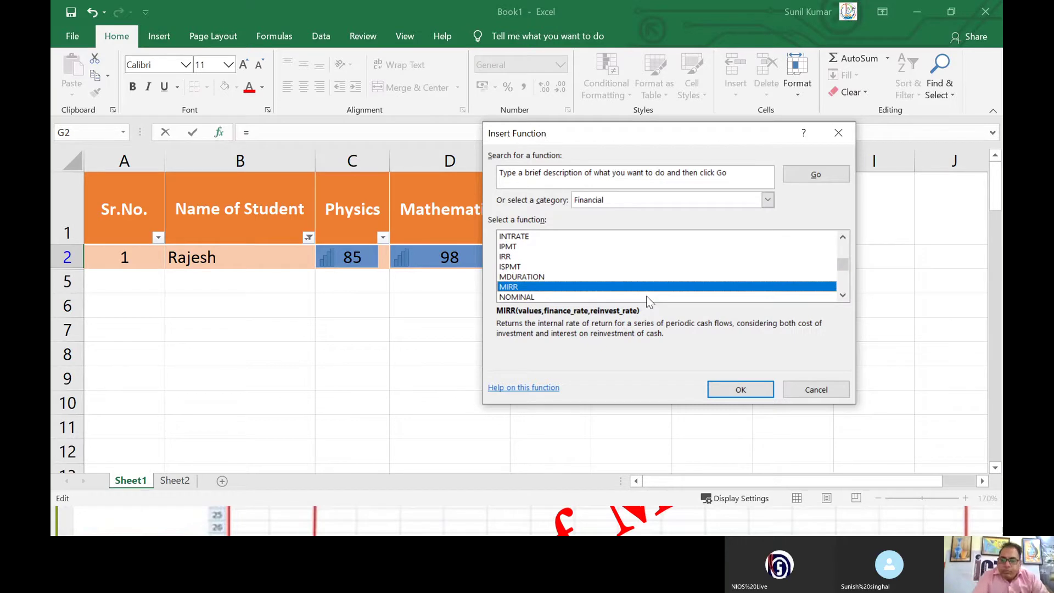
pyautogui.click(739, 173)
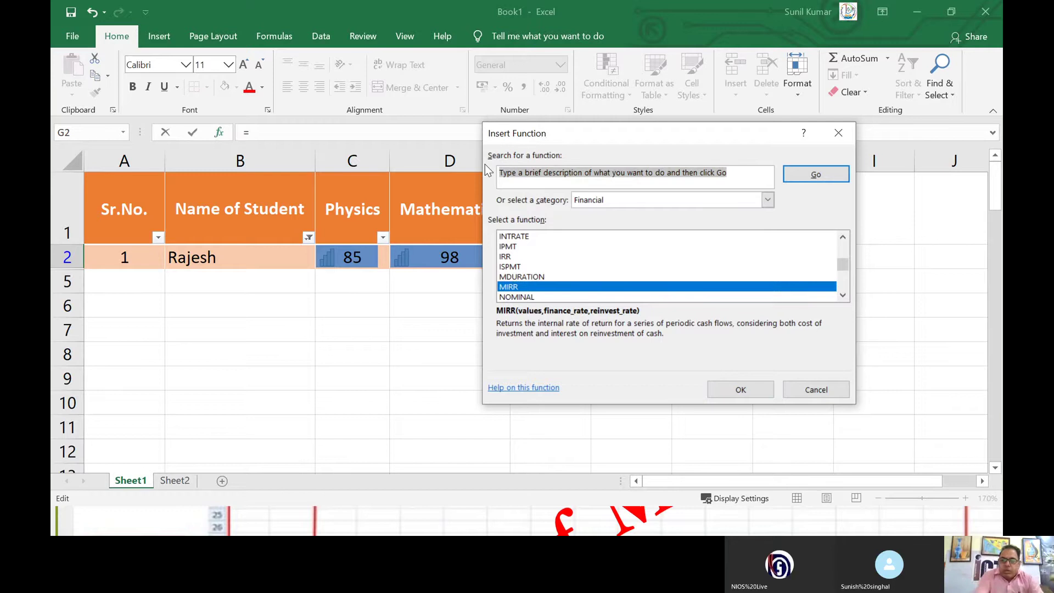
# Step: Search the Insert Function library for 'vlookup' to show VLOOKUP's syntax and description
pyautogui.write('v')
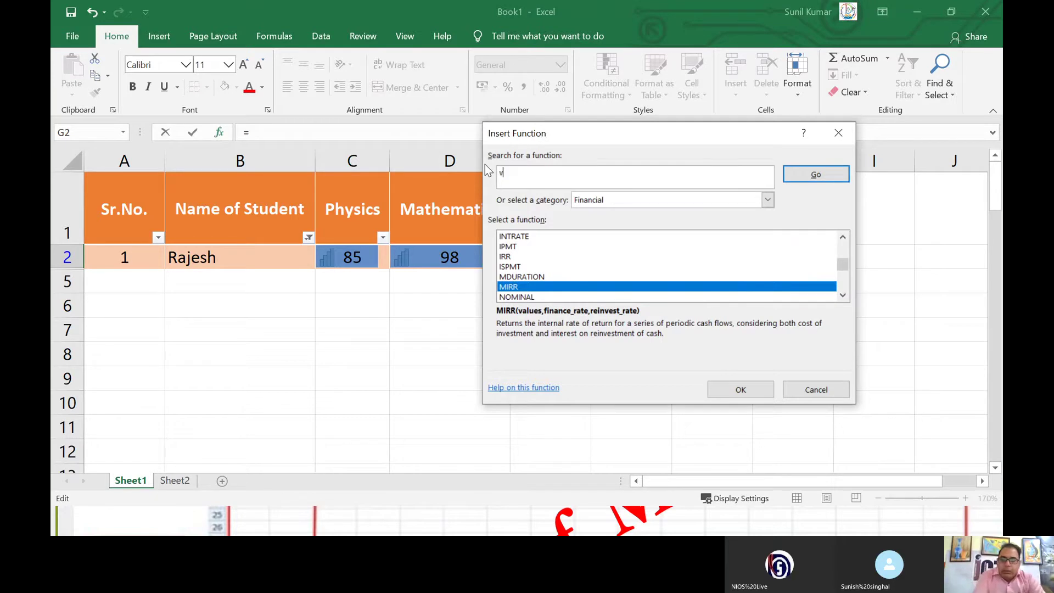
pyautogui.write('lookup')
pyautogui.press('Return')
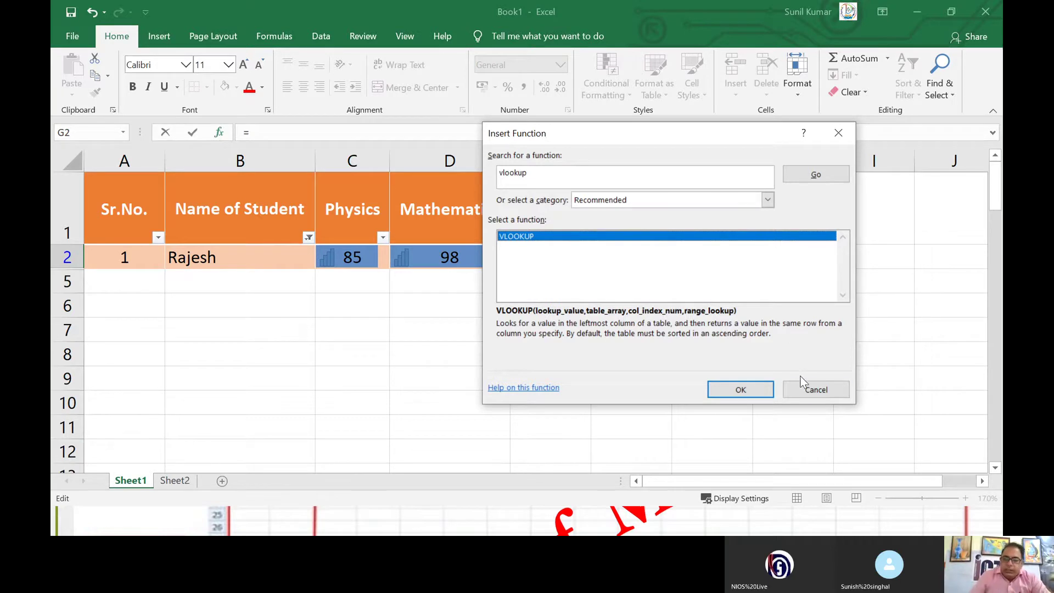
pyautogui.click(814, 390)
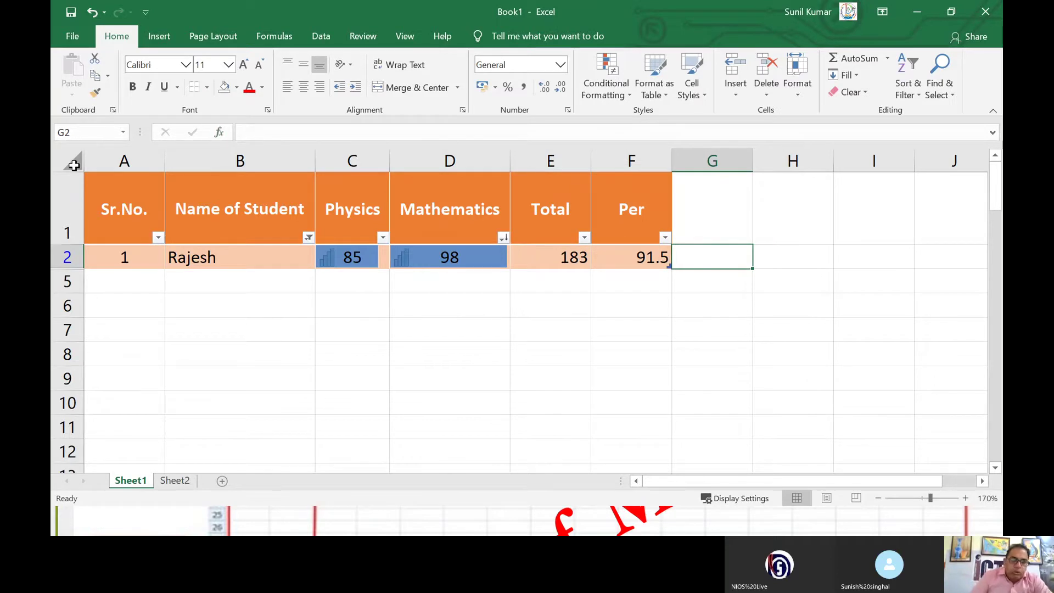
pyautogui.click(73, 165)
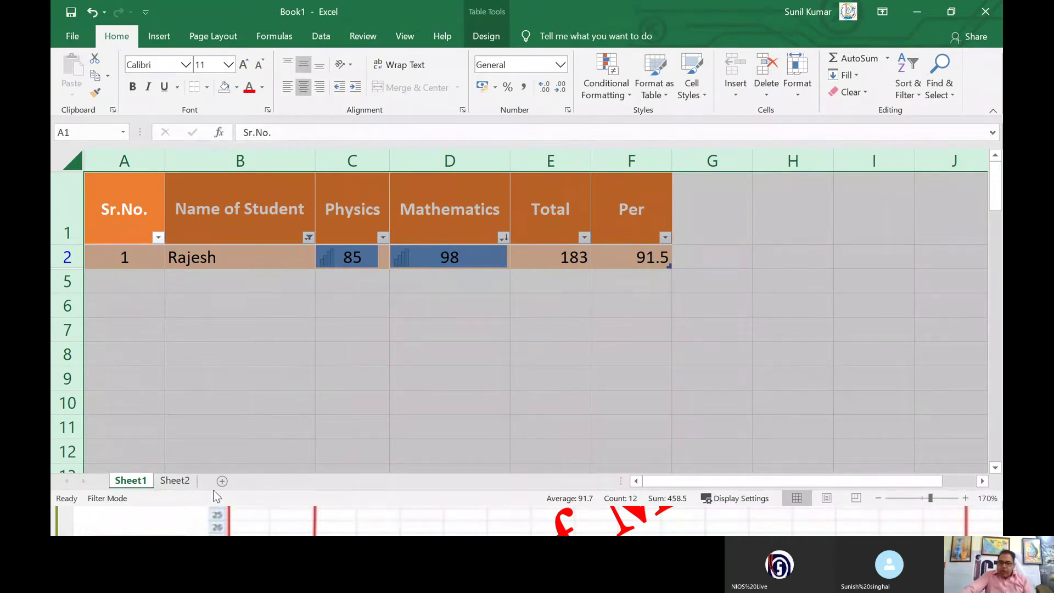
pyautogui.click(174, 481)
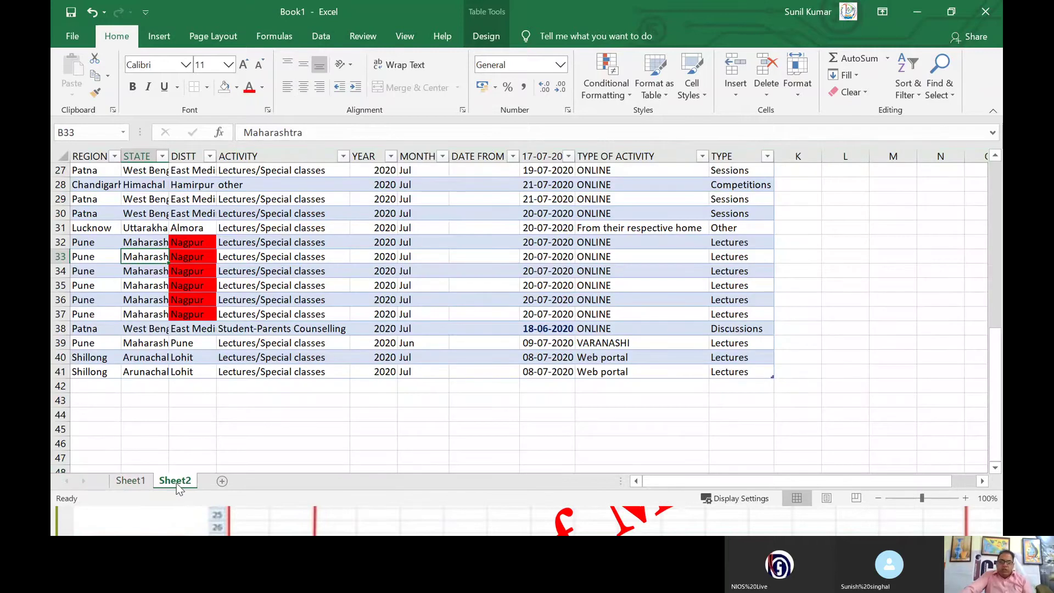
# Step: Add a blank Sheet3, then delete it again
pyautogui.click(223, 482)
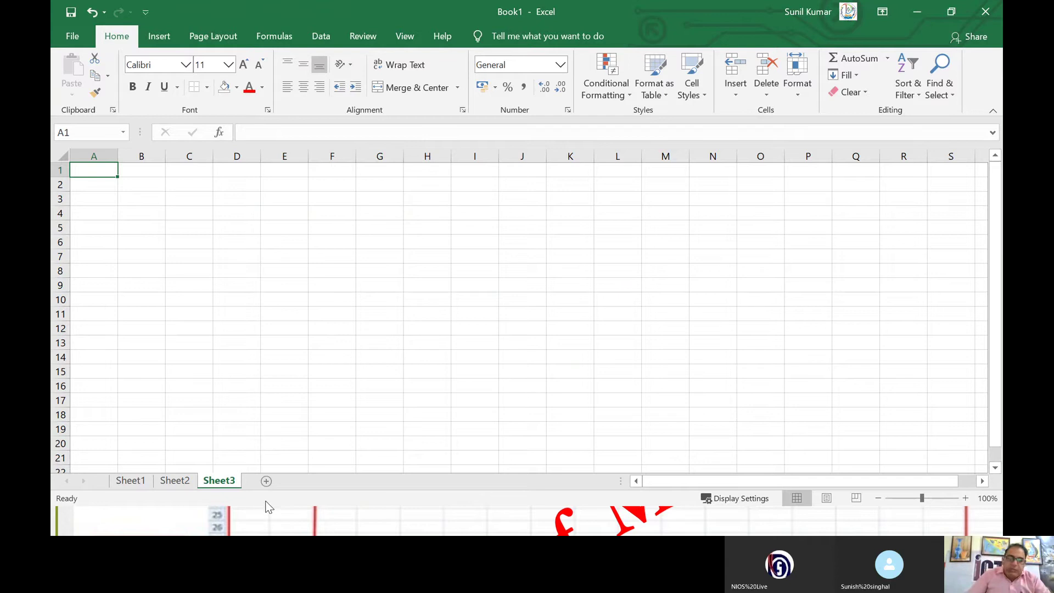
pyautogui.rightClick(220, 486)
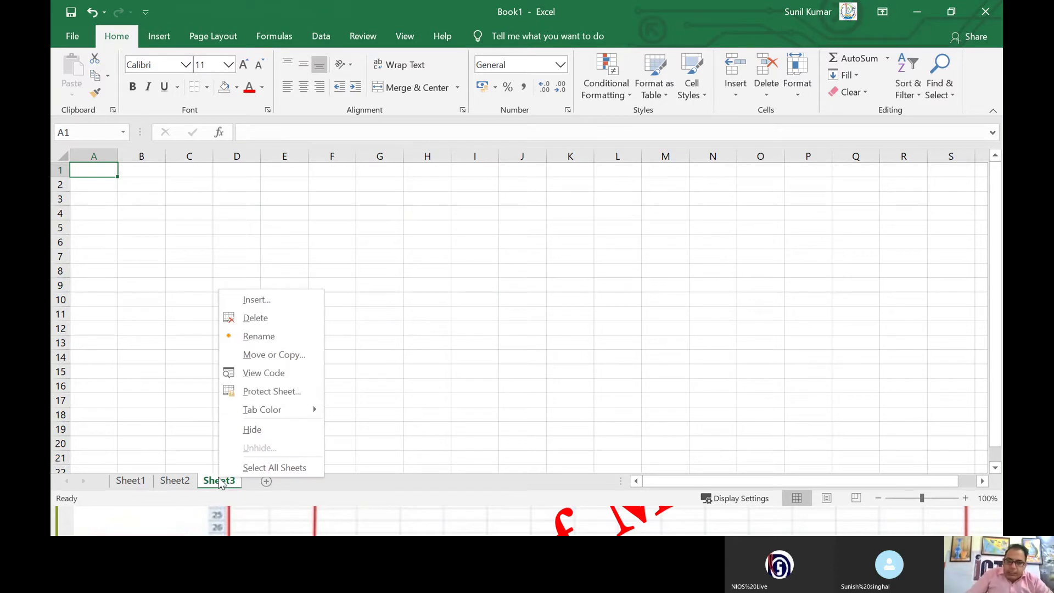
pyautogui.click(246, 323)
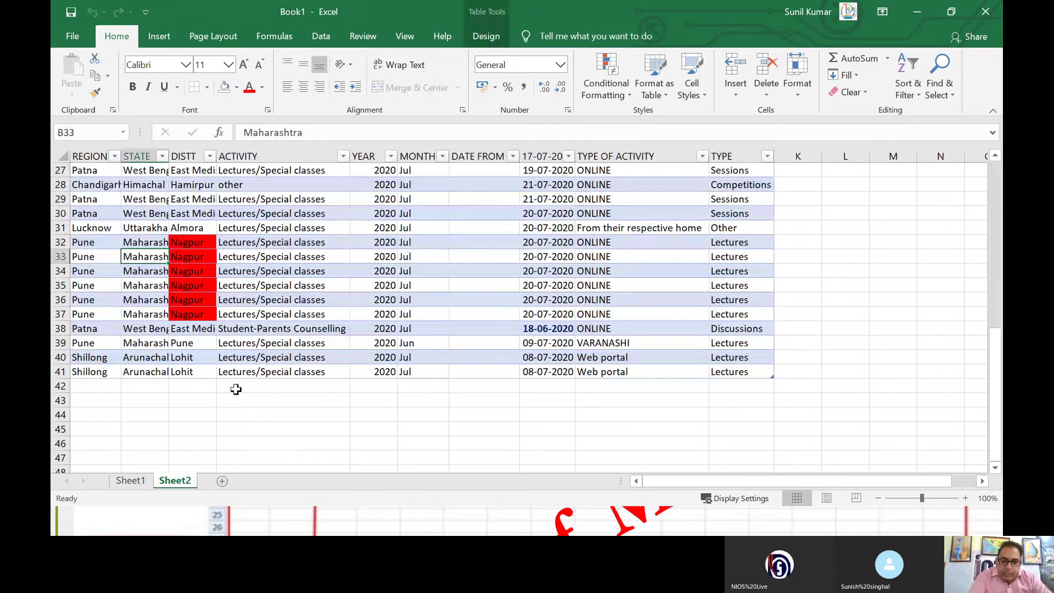
# Step: Rename Sheet2 to 'Activity'
pyautogui.rightClick(175, 484)
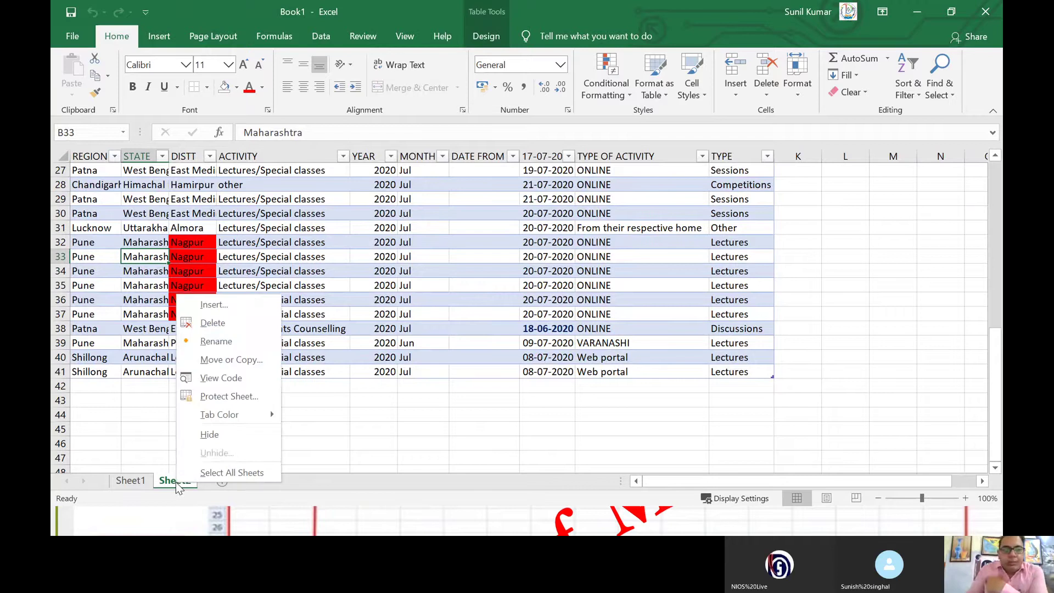
pyautogui.click(205, 342)
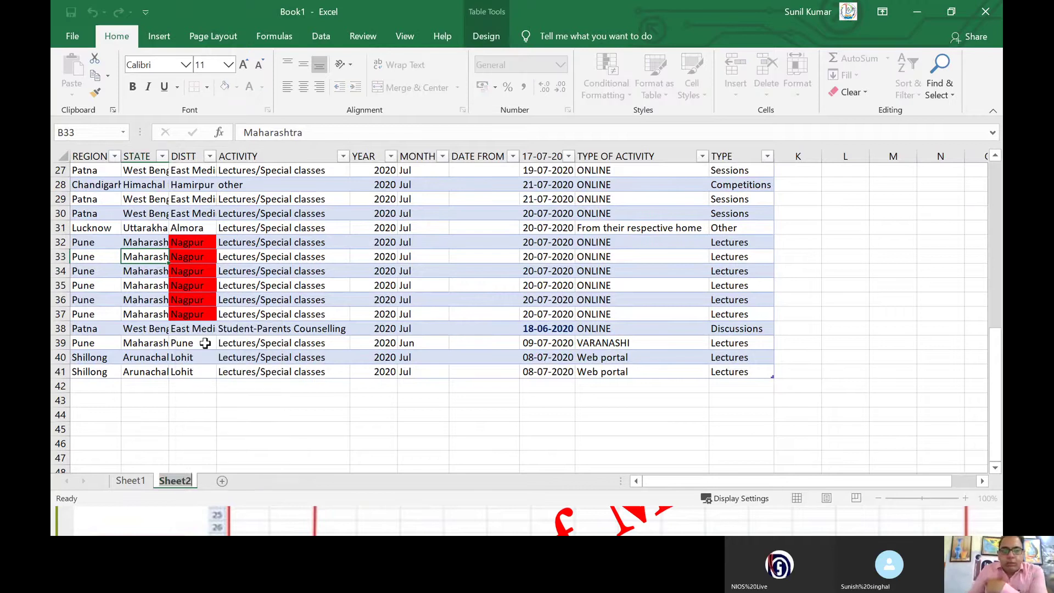
pyautogui.write('Ac')
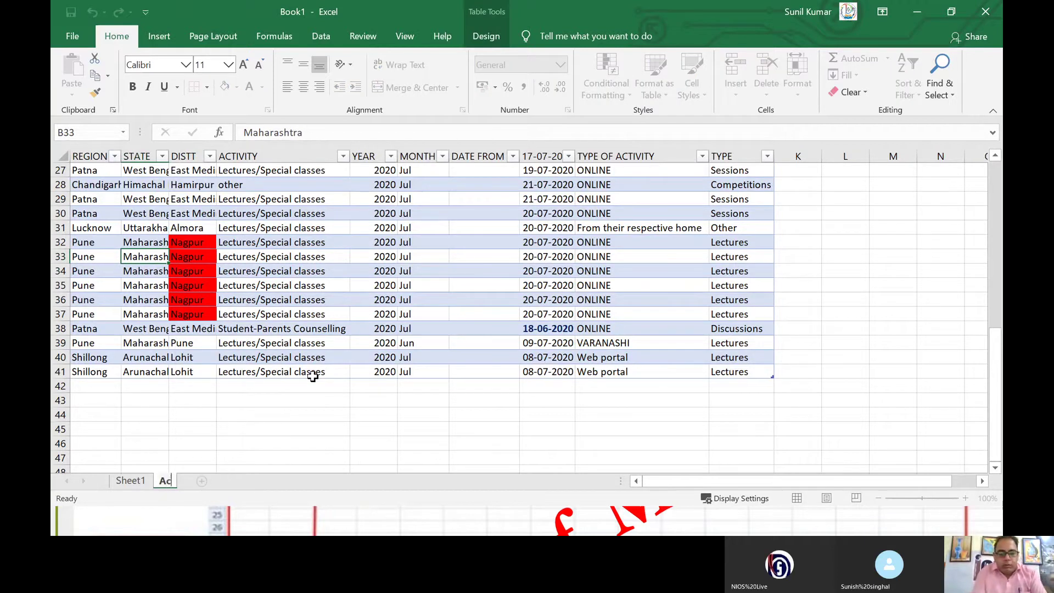
pyautogui.write('tivity')
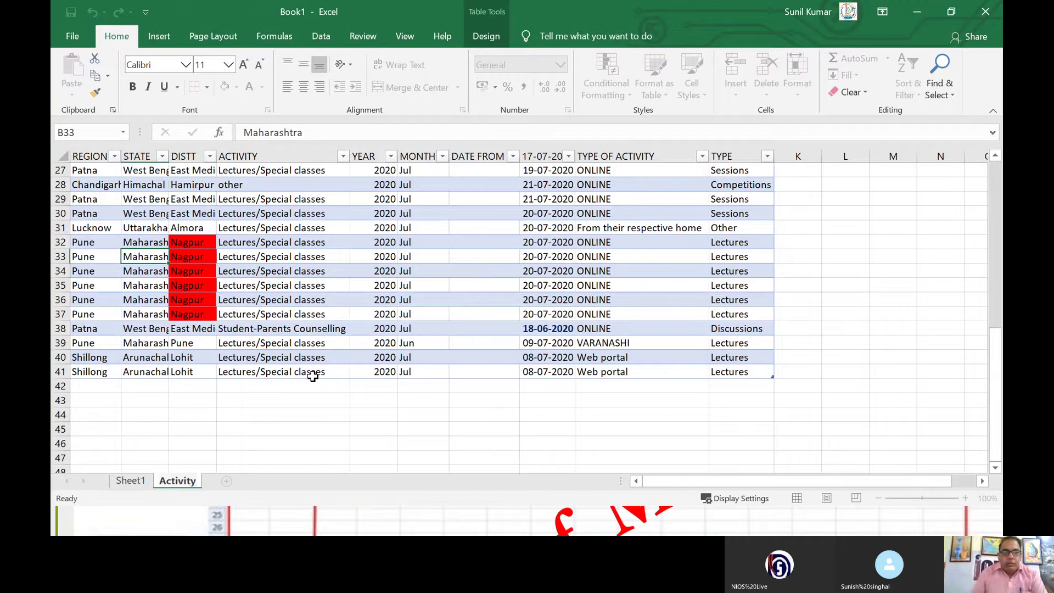
pyautogui.click(226, 427)
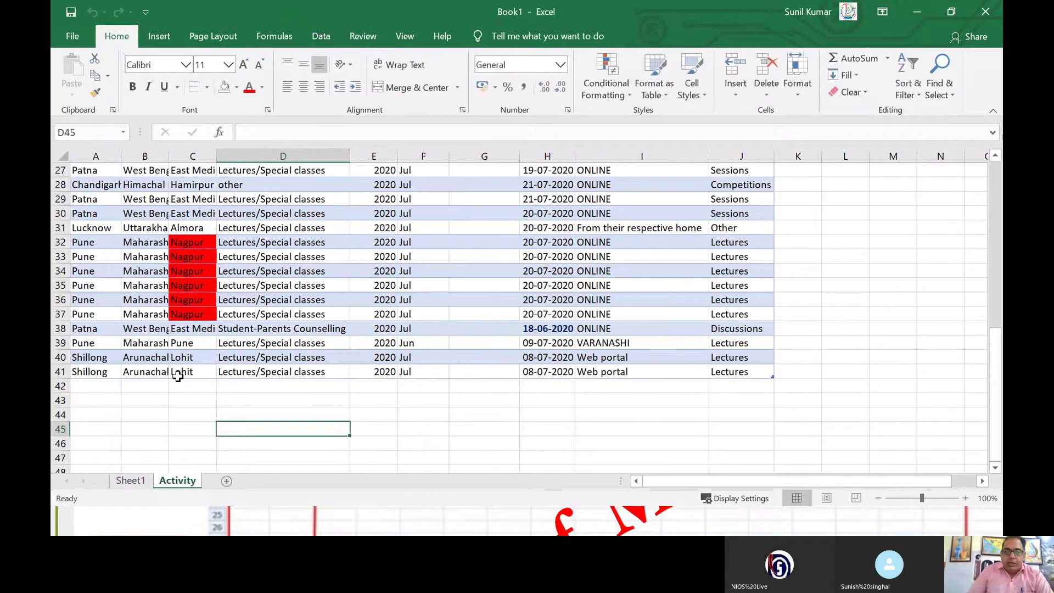
# Step: Copy the Activity sheet to the end of the workbook as Activity (2)
pyautogui.rightClick(185, 482)
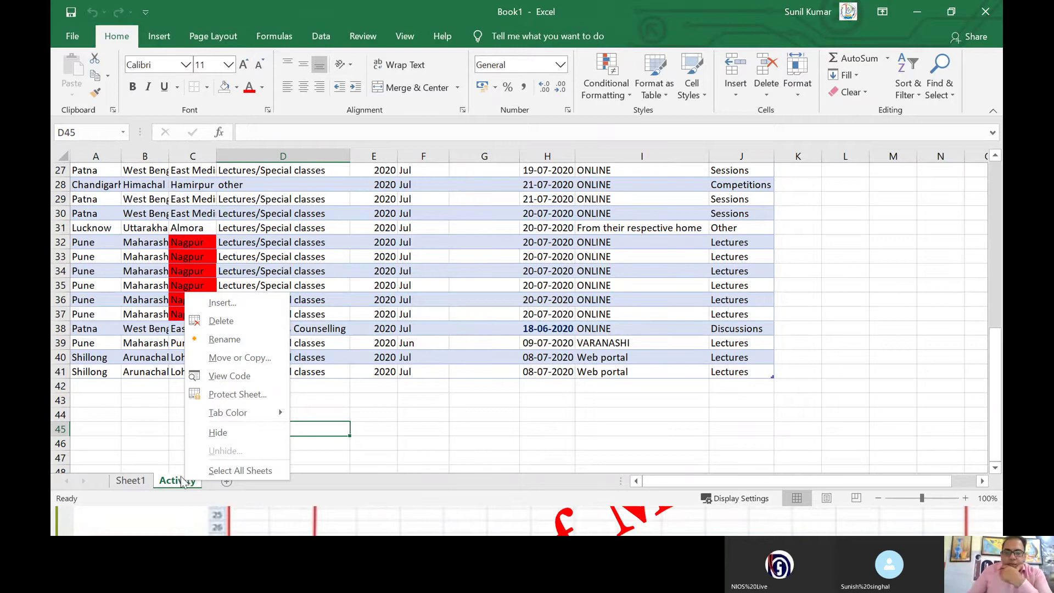
pyautogui.click(222, 360)
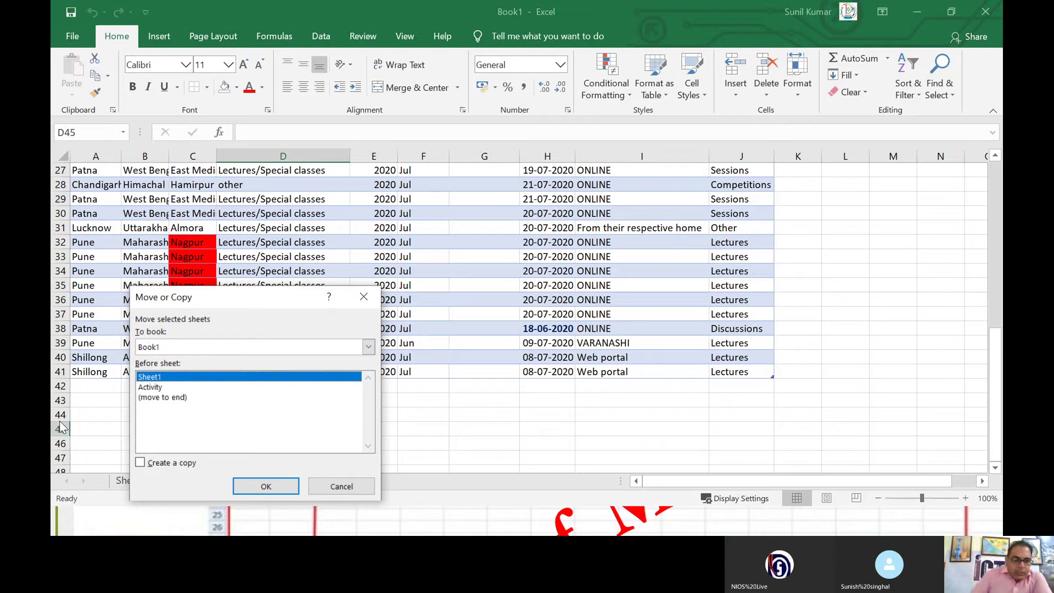
pyautogui.click(153, 389)
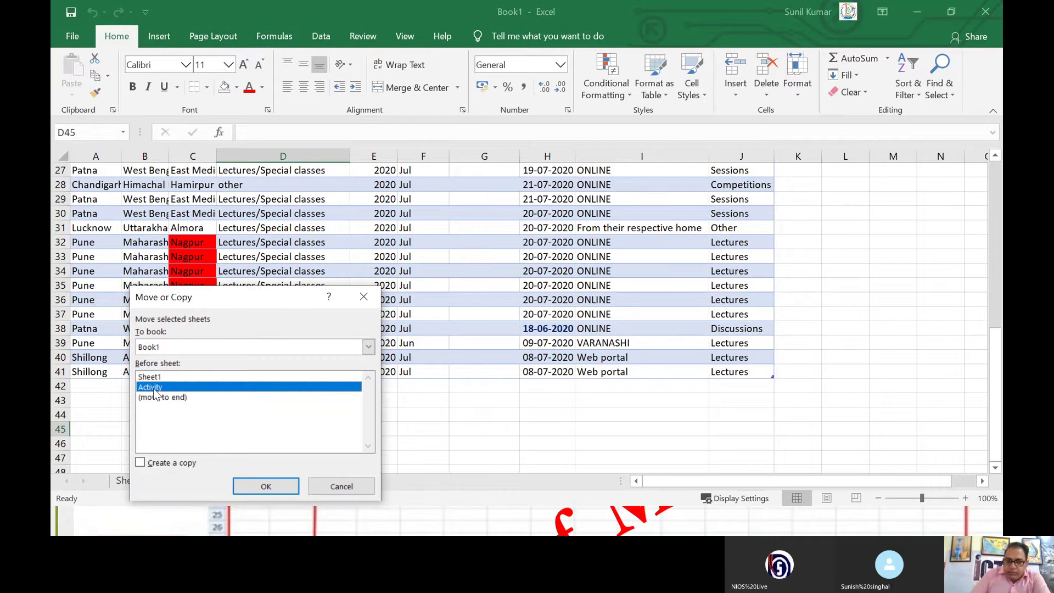
pyautogui.click(159, 398)
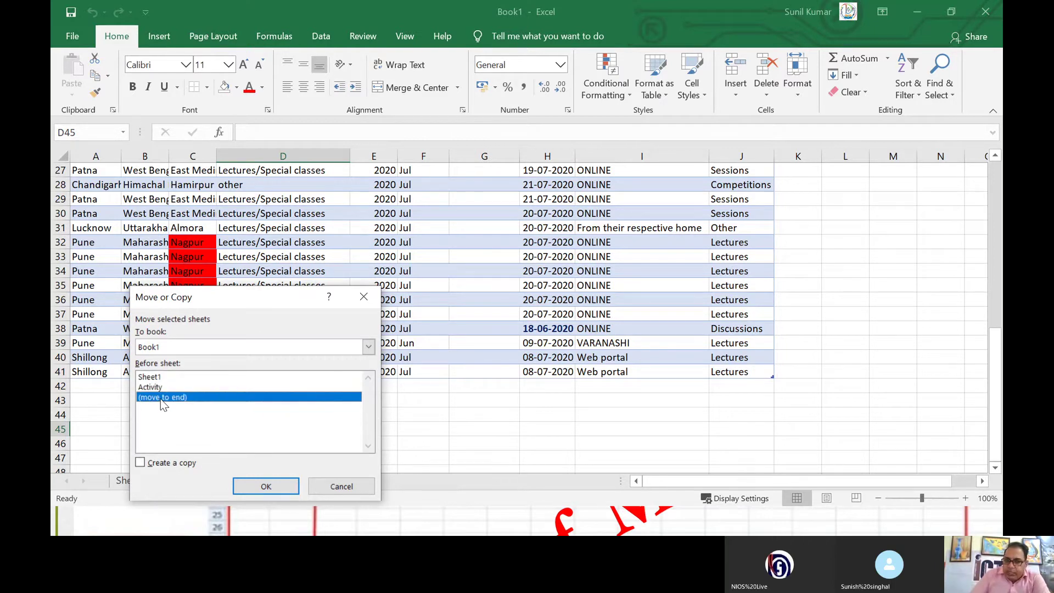
pyautogui.click(171, 464)
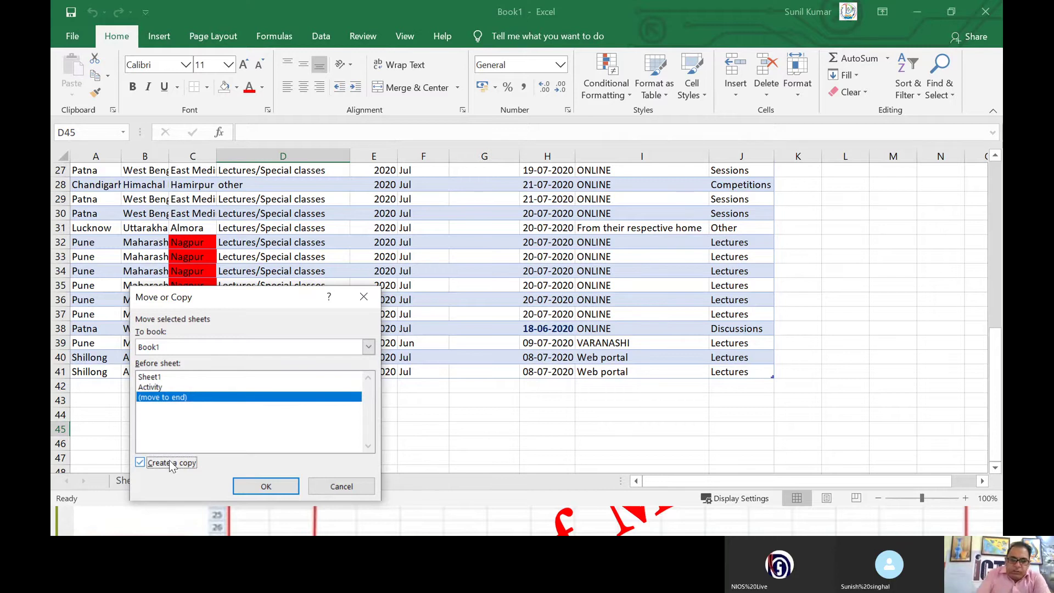
pyautogui.click(249, 487)
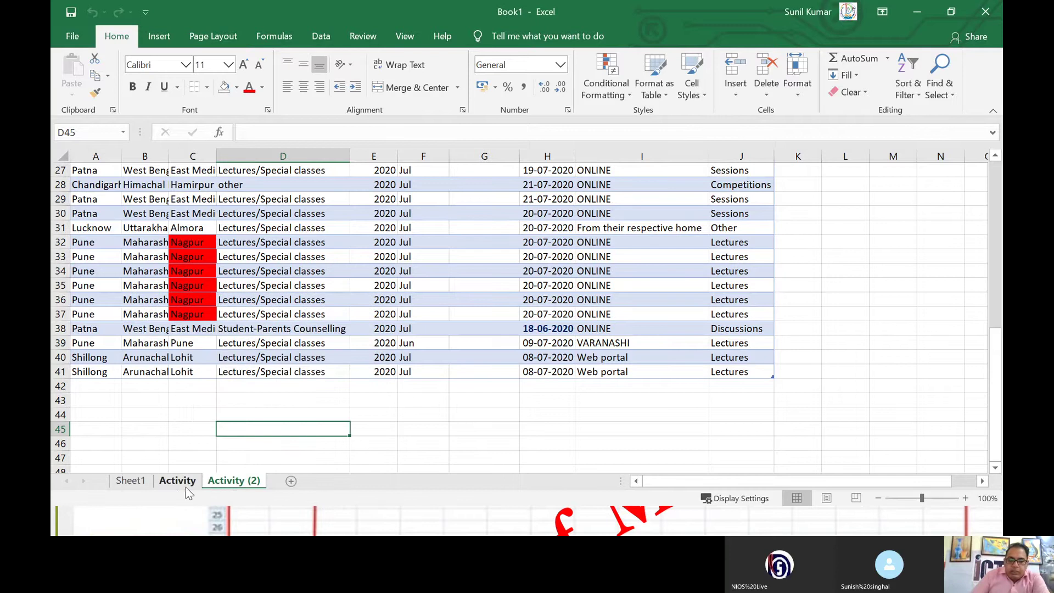
# Step: Compare the original Activity sheet with its Activity (2) copy, ending on Activity
pyautogui.click(175, 486)
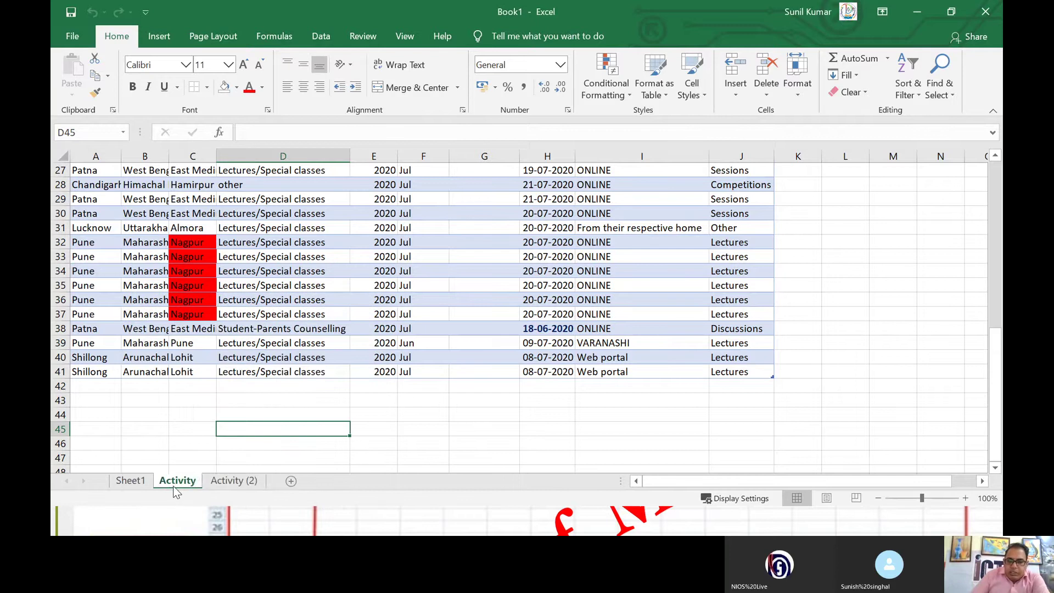
pyautogui.click(241, 481)
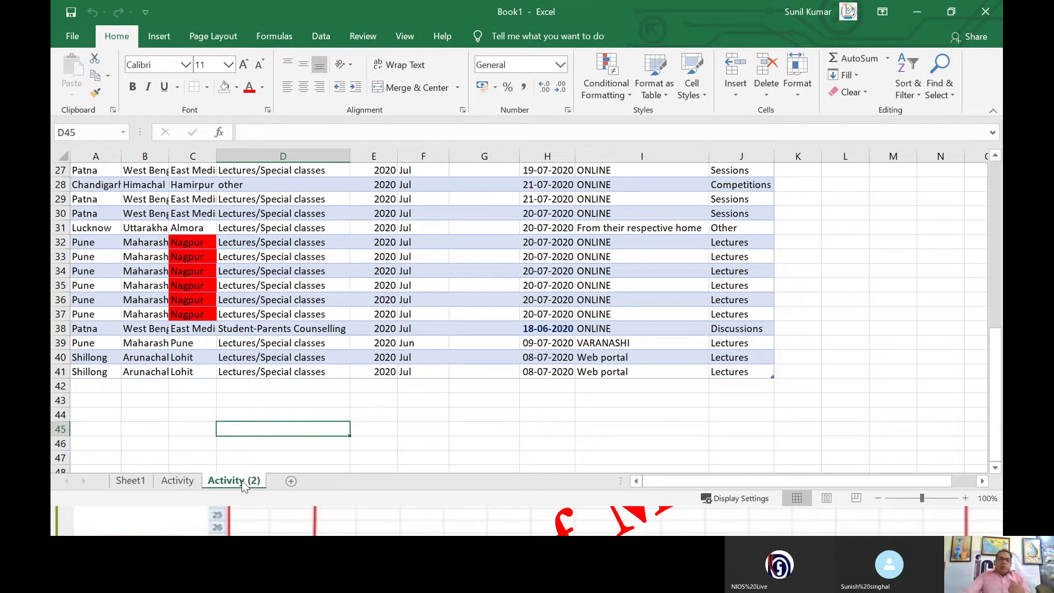
pyautogui.click(183, 482)
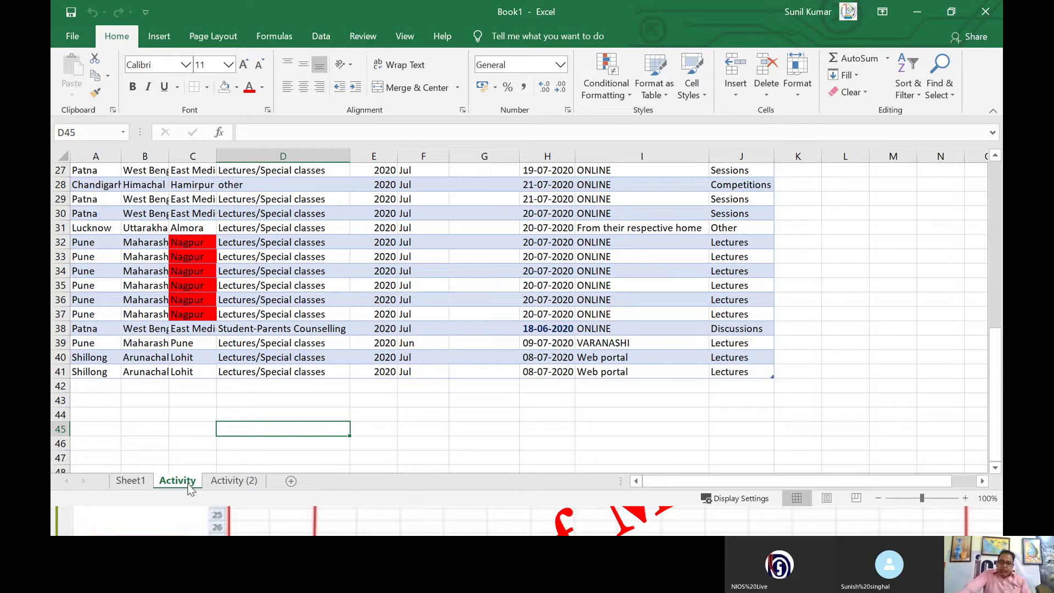
# Step: Copy the Activity sheet into a new workbook, Book3, then close Book3 without saving
pyautogui.rightClick(190, 489)
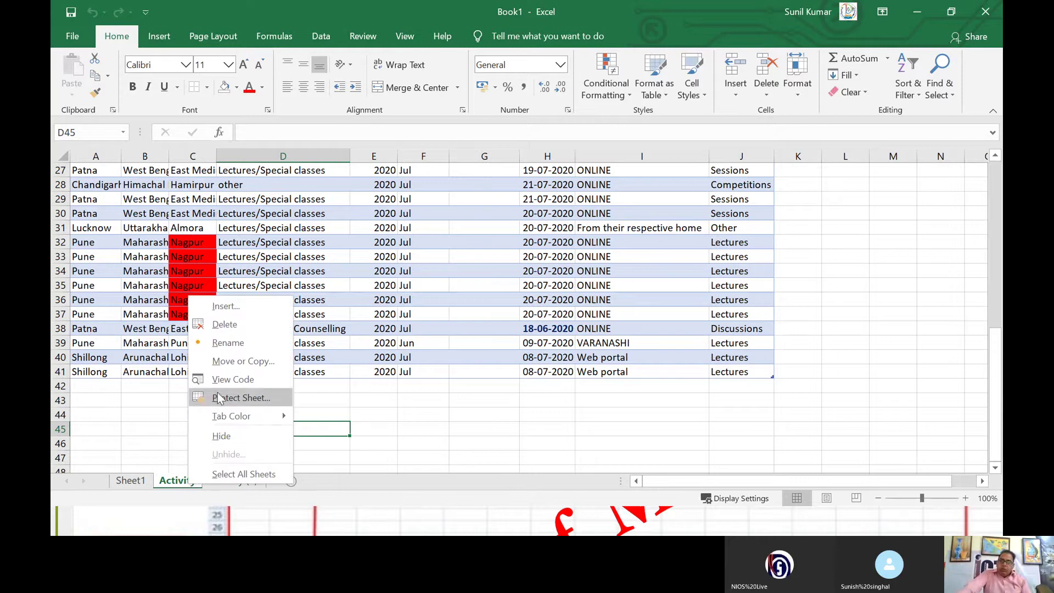
pyautogui.click(231, 364)
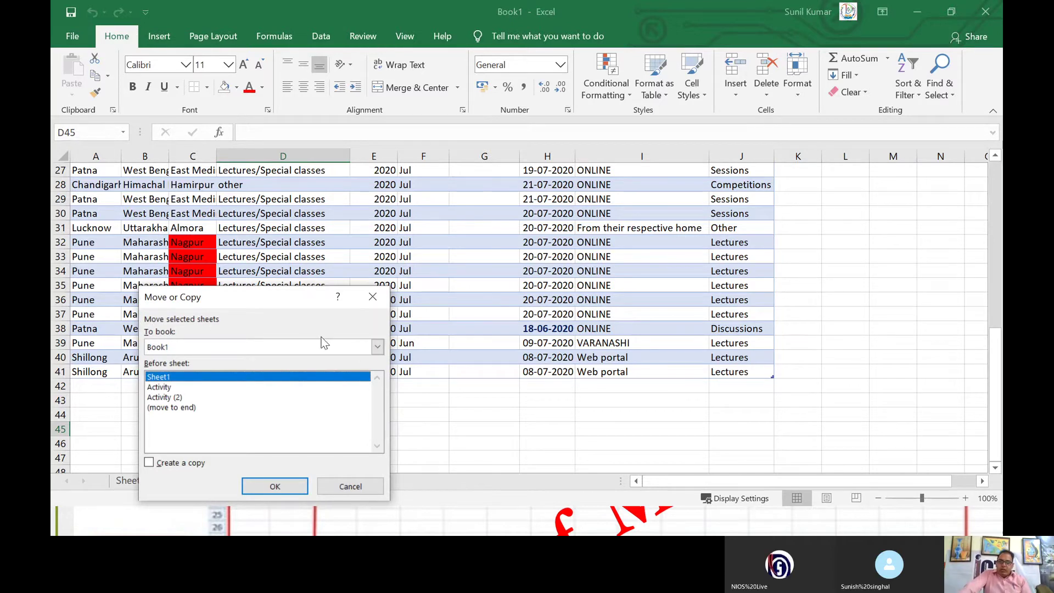
pyautogui.click(377, 347)
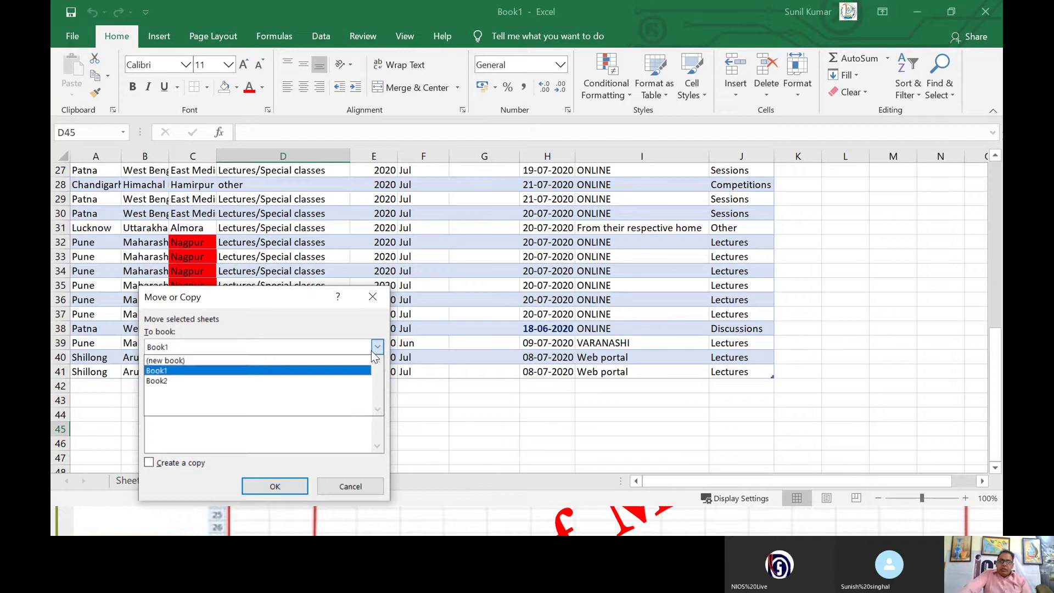
pyautogui.click(248, 361)
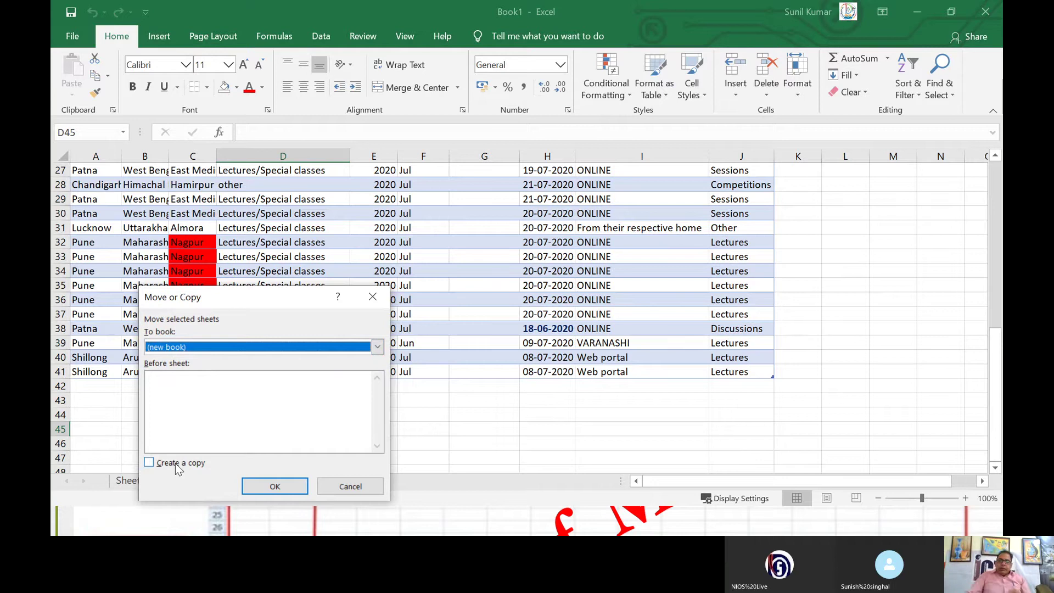
pyautogui.moveTo(247, 297); pyautogui.dragTo(442, 229)
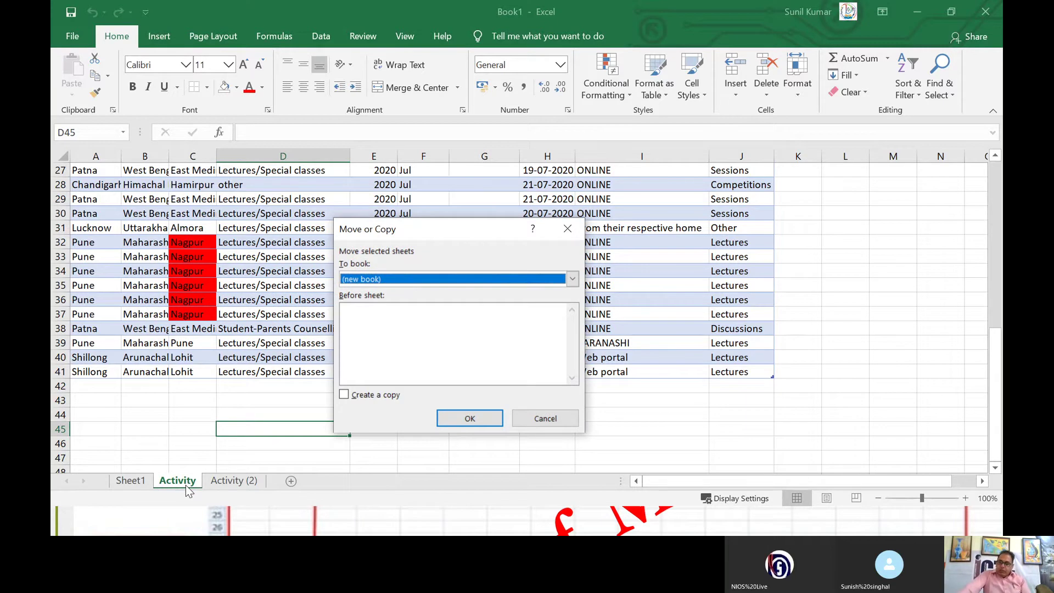
pyautogui.click(344, 394)
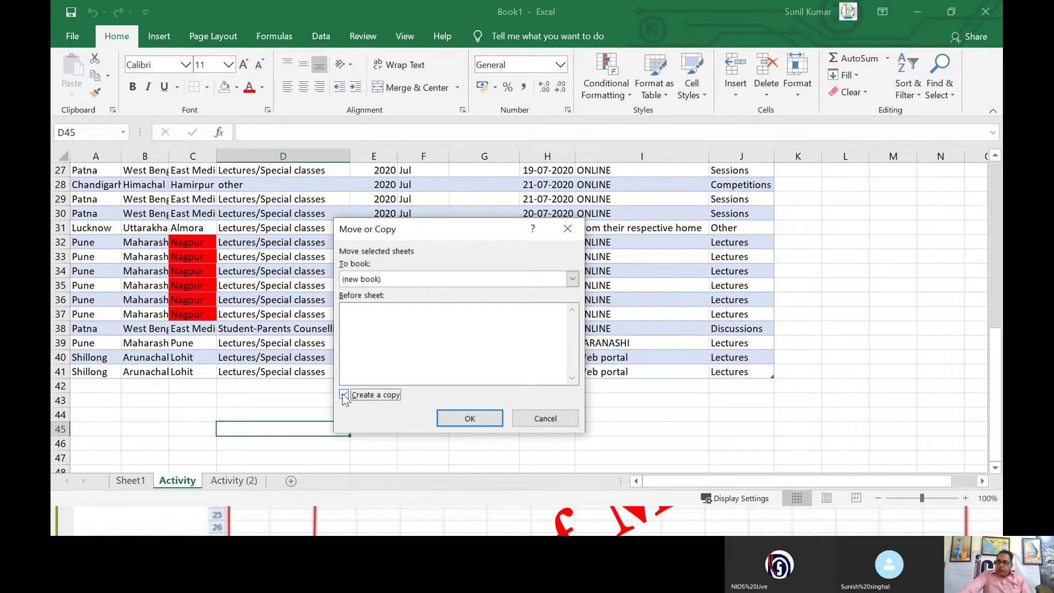
pyautogui.click(456, 419)
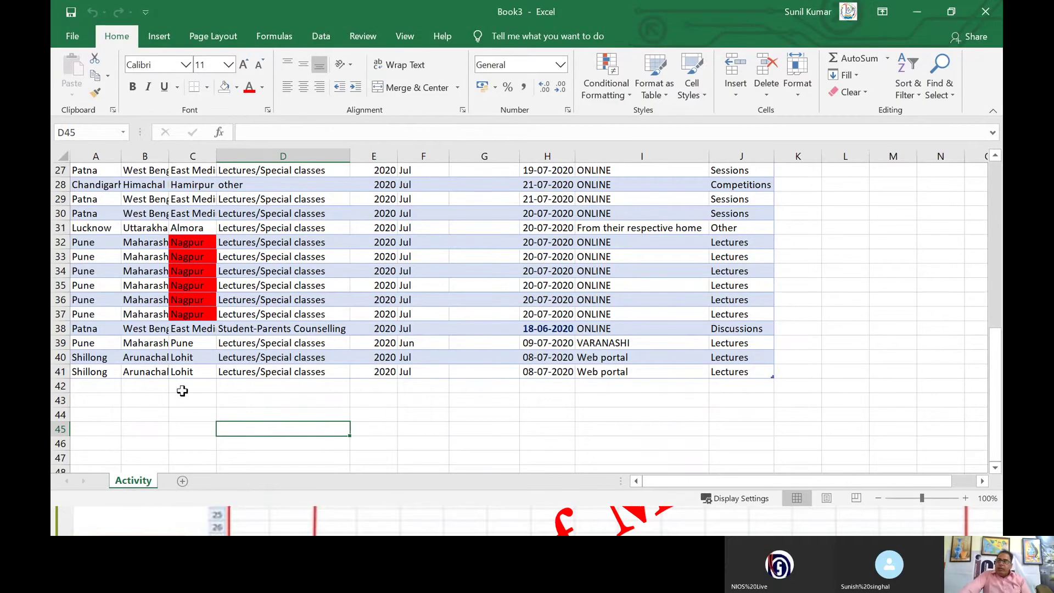
pyautogui.click(986, 12)
pyautogui.click(582, 347)
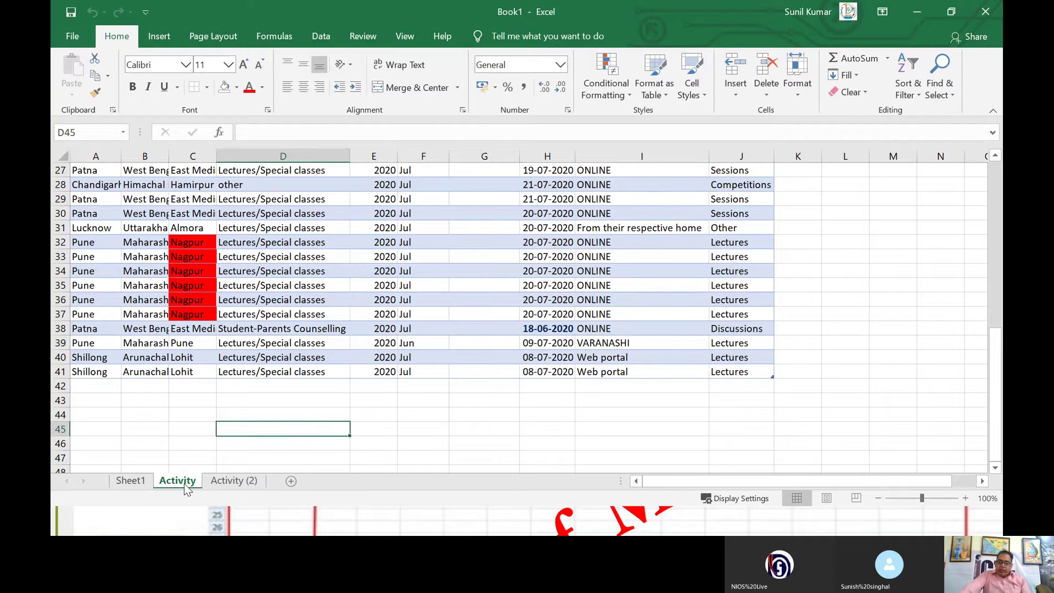
# Step: Move the Activity sheet out of Book1 into a new workbook, Book4
pyautogui.rightClick(184, 484)
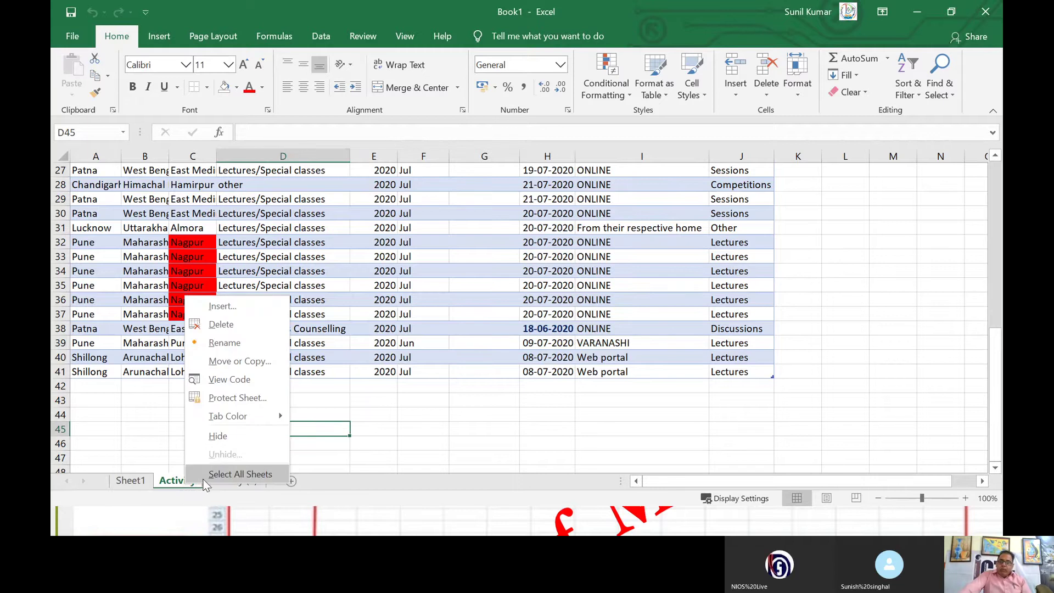
pyautogui.click(214, 361)
pyautogui.click(170, 348)
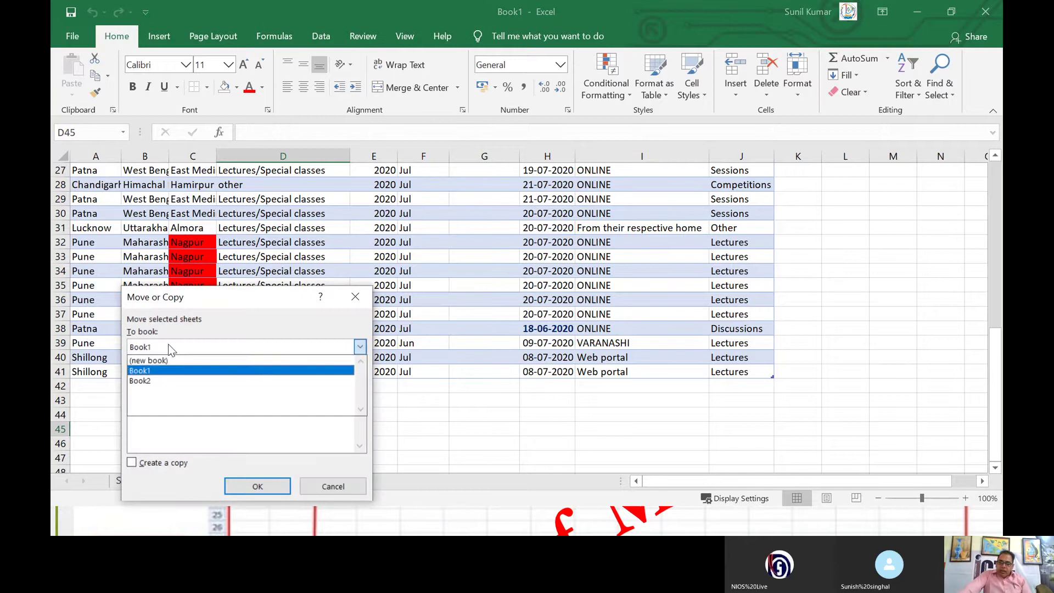
pyautogui.click(169, 359)
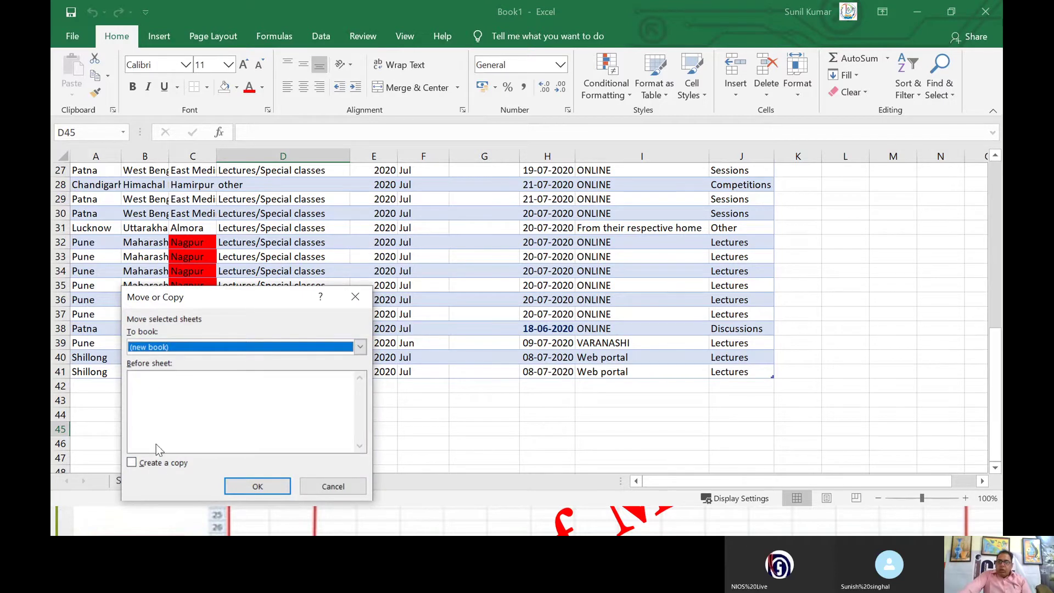
pyautogui.click(158, 463)
pyautogui.click(254, 486)
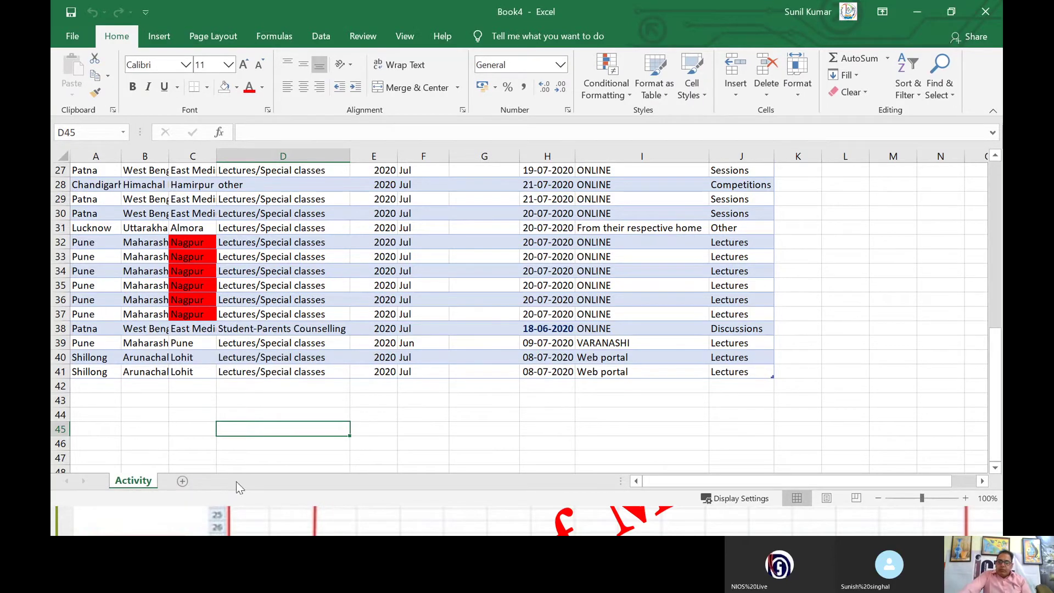
pyautogui.click(917, 11)
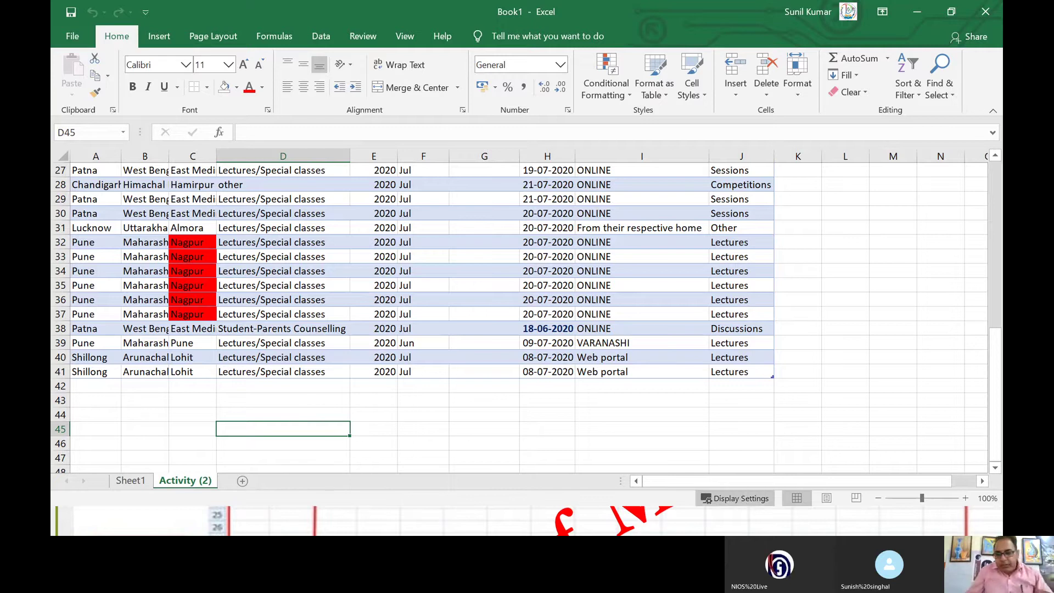
pyautogui.moveTo(737, 483); pyautogui.dragTo(872, 482)
pyautogui.moveTo(782, 486); pyautogui.dragTo(878, 486)
pyautogui.moveTo(995, 431); pyautogui.dragTo(997, 461)
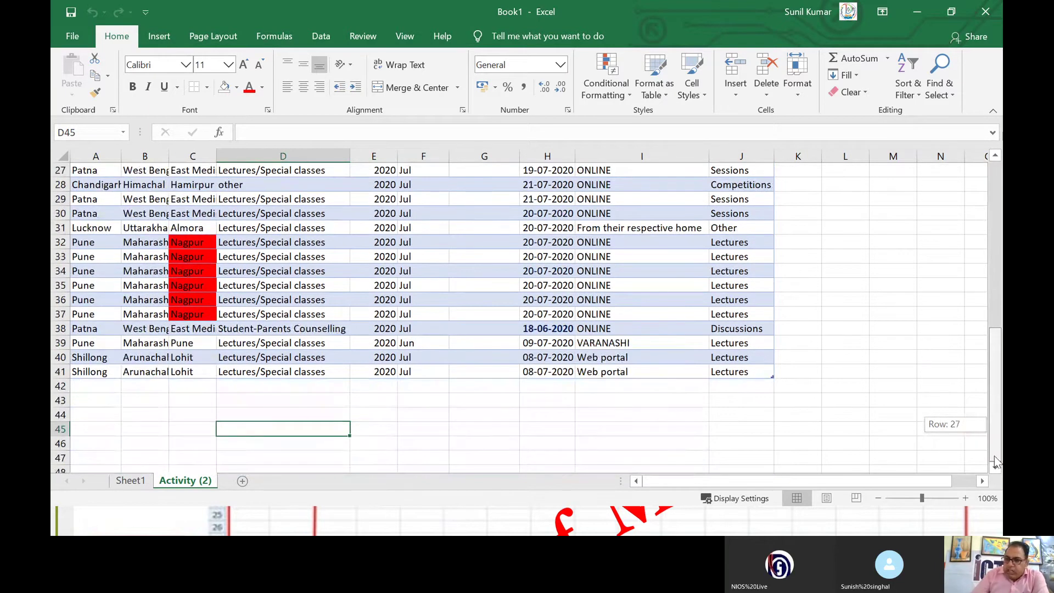
pyautogui.moveTo(994, 456); pyautogui.dragTo(994, 455)
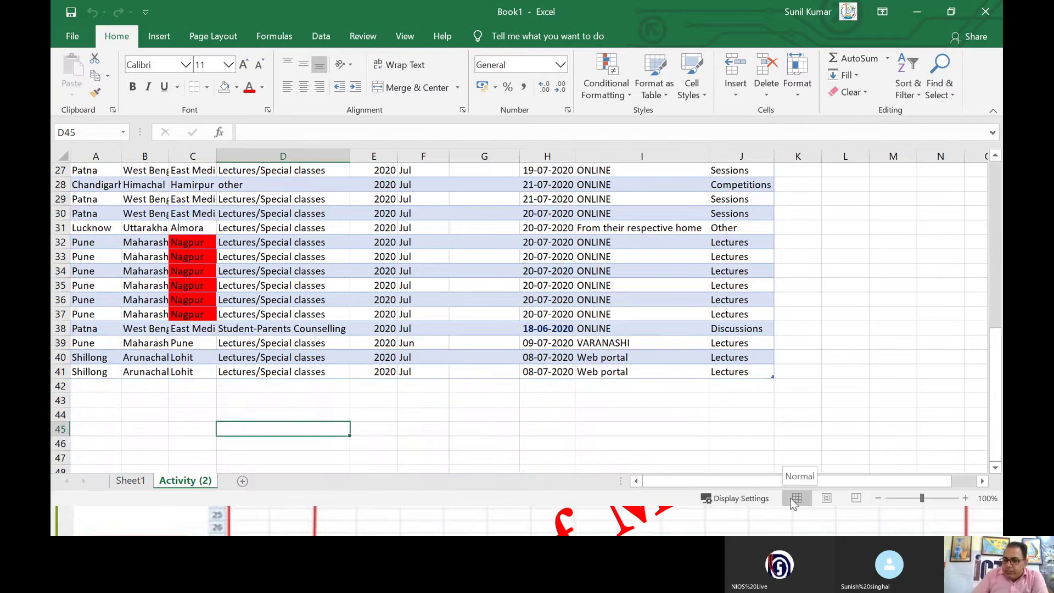
pyautogui.click(827, 498)
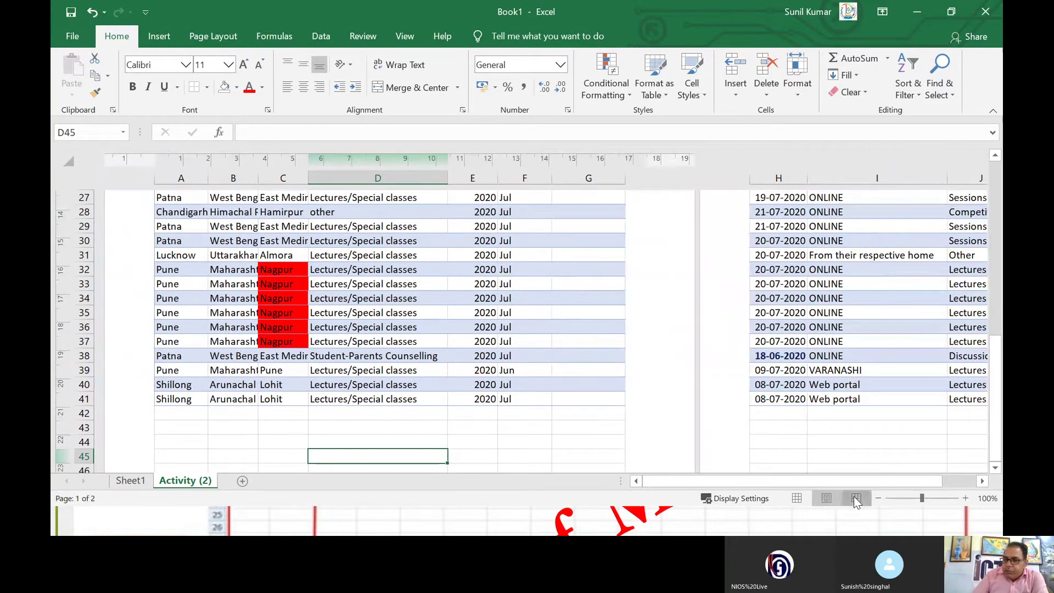
pyautogui.click(856, 498)
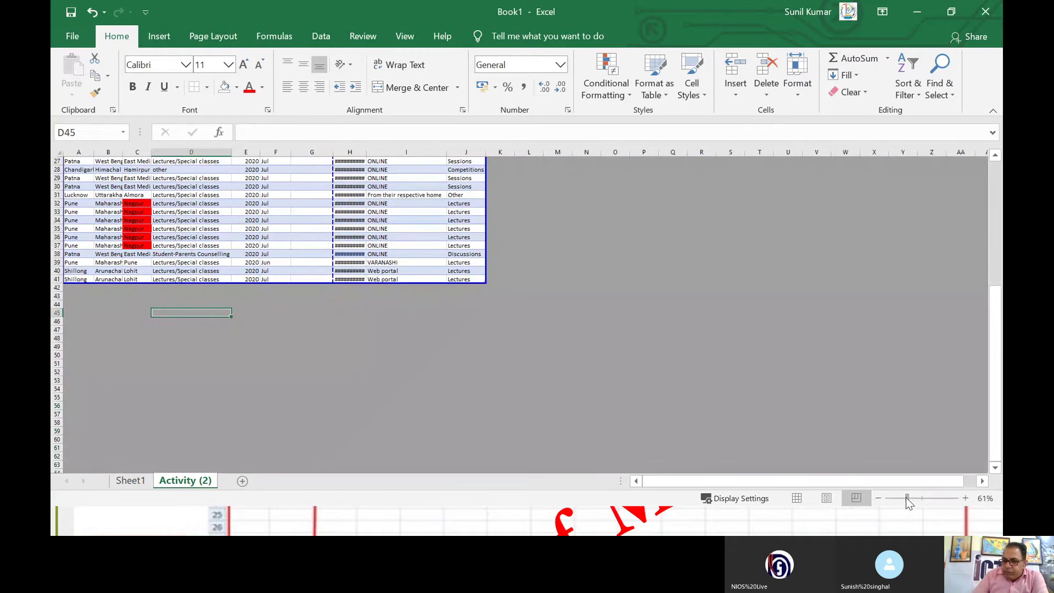
pyautogui.moveTo(906, 499); pyautogui.dragTo(931, 498)
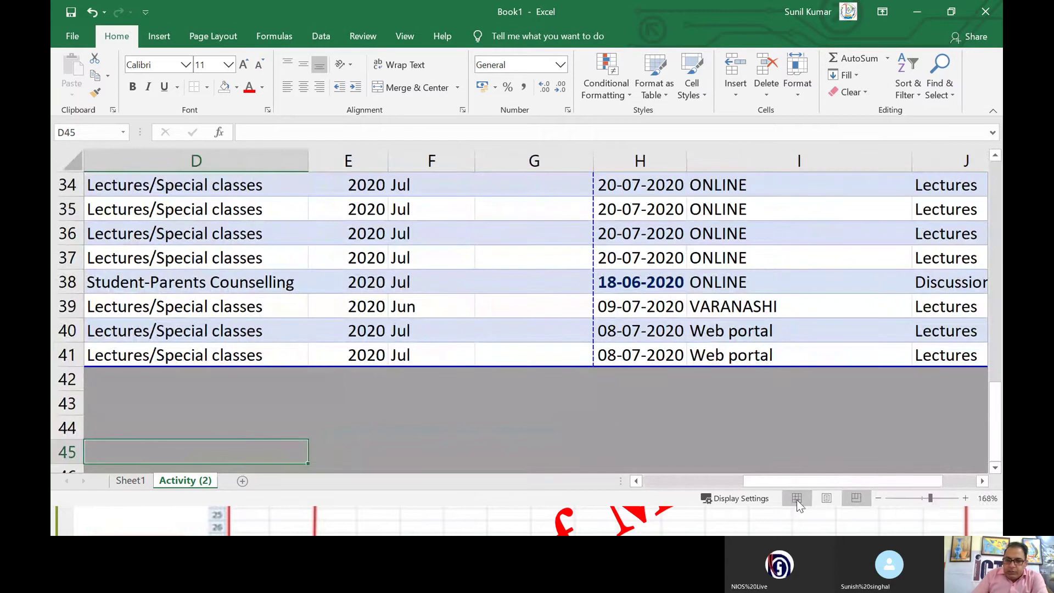
pyautogui.click(797, 499)
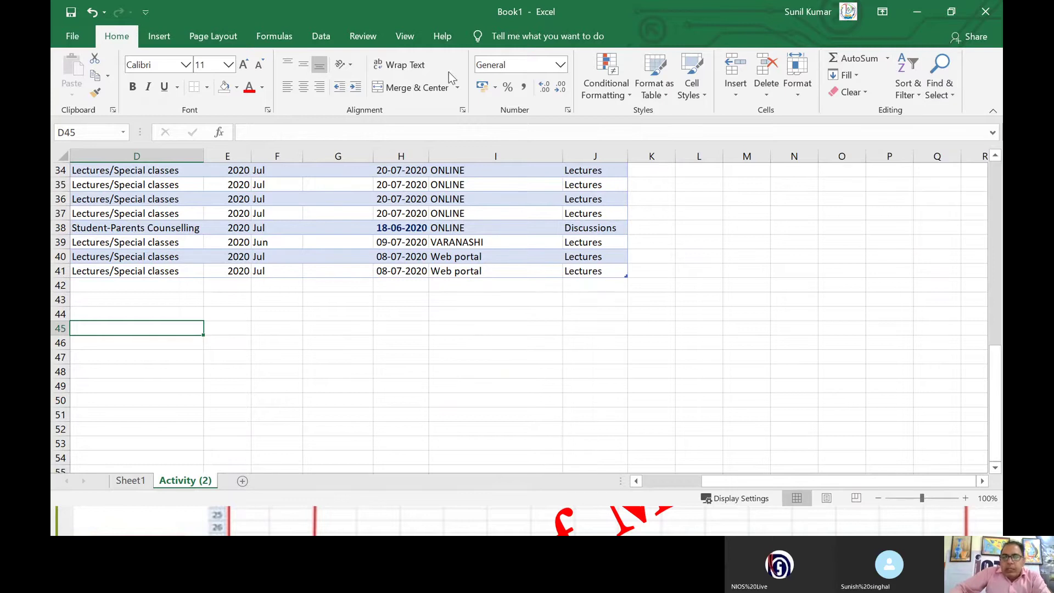
# Step: Open Sheet1's student marks table, then switch to the Parts of MS Excel slide show
pyautogui.scroll(3, 356, 326)
pyautogui.scroll(8, 356, 327)
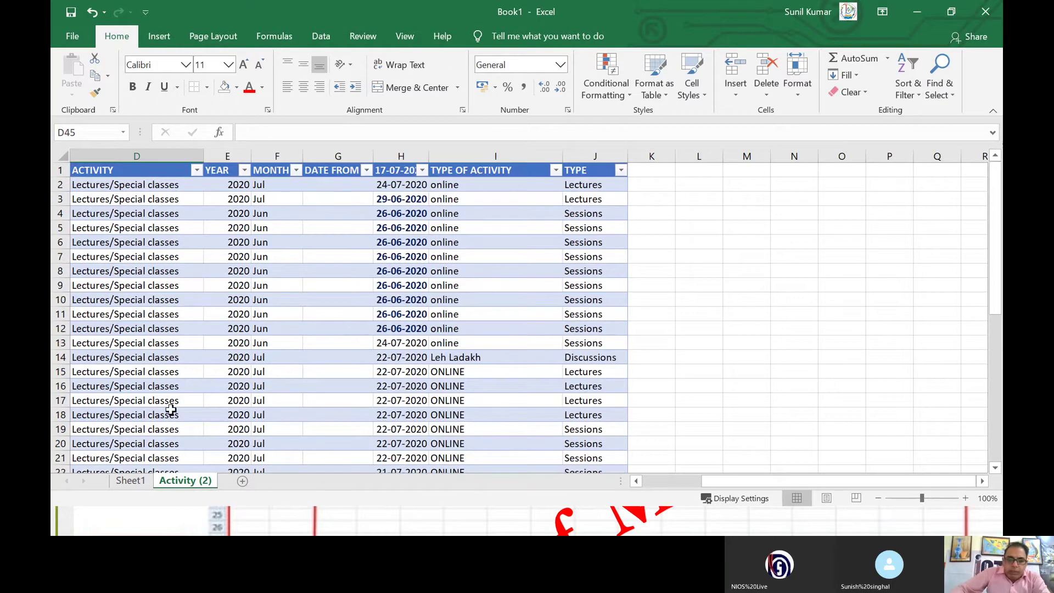
pyautogui.click(142, 480)
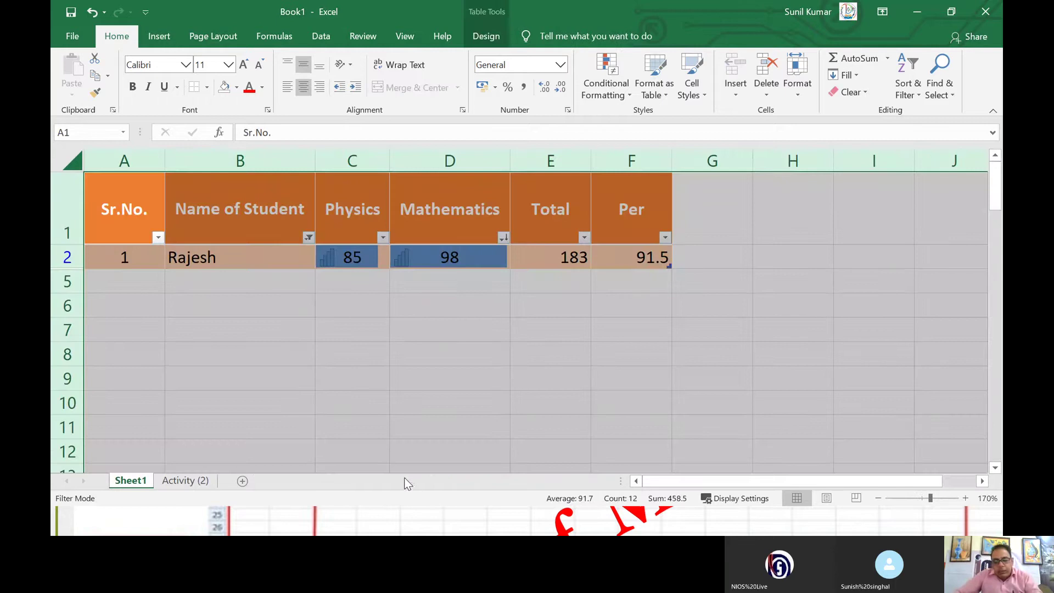
pyautogui.hotkey('alt', 'Tab')
pyautogui.hotkey('alt', 'Tab')
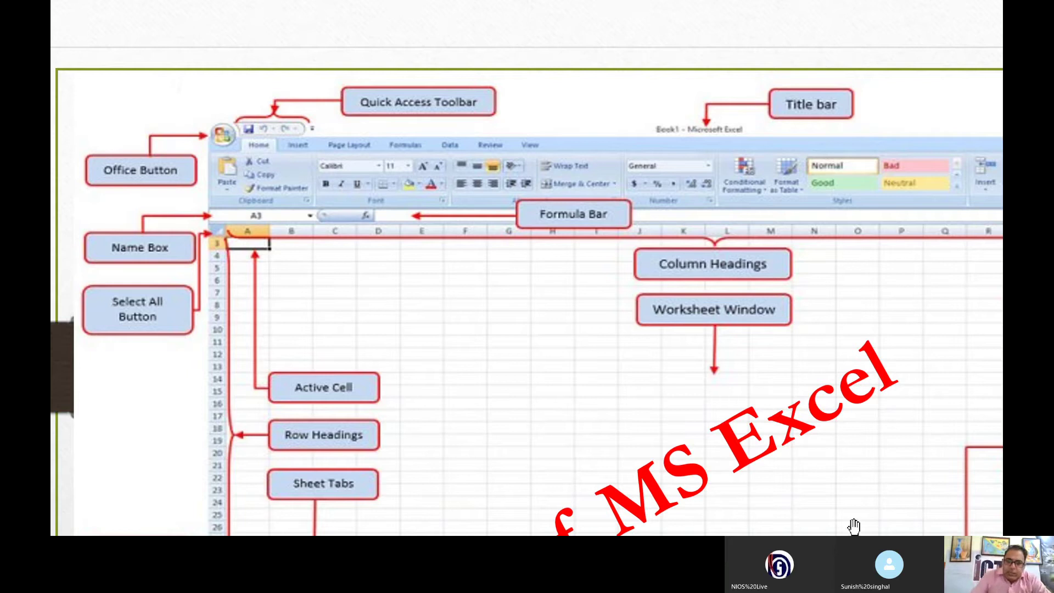
# Step: Pan the slide to view the Sheet Tabs and Status Bar labels, then return to Excel's Book1
pyautogui.scroll(-4, 494, 385)
pyautogui.moveTo(401, 315); pyautogui.dragTo(544, 247)
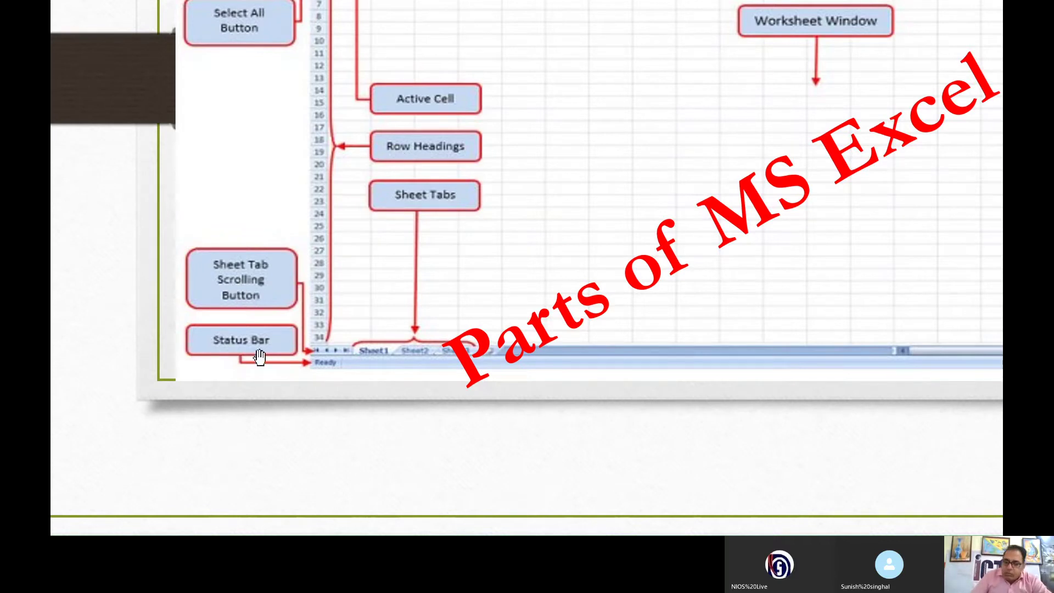
pyautogui.hotkey('alt', 'Tab')
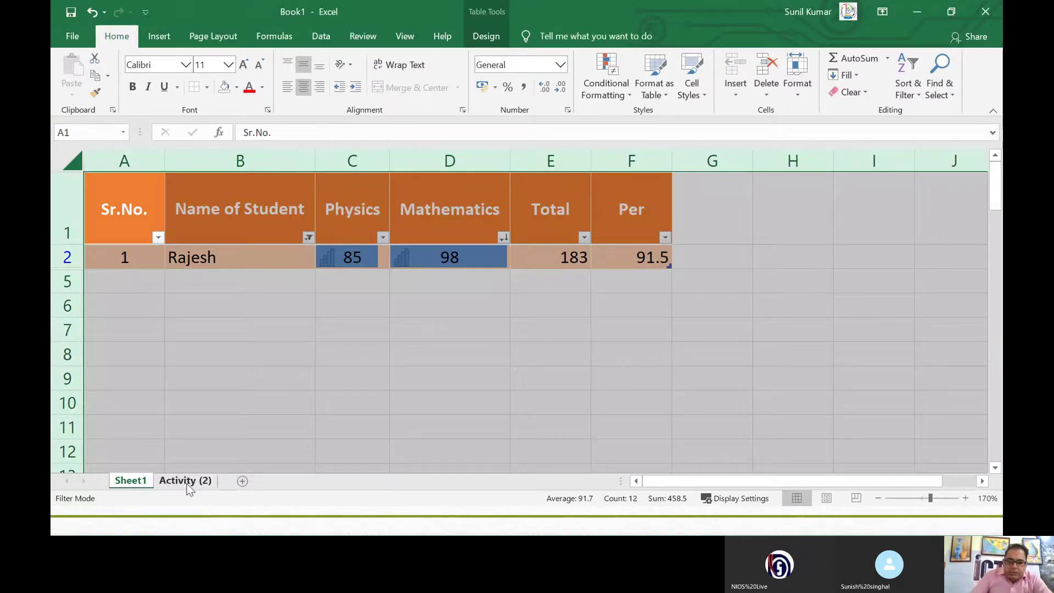
# Step: From Activity (2), add nine blank sheets, Sheet5 through Sheet13
pyautogui.click(187, 484)
pyautogui.click(241, 481)
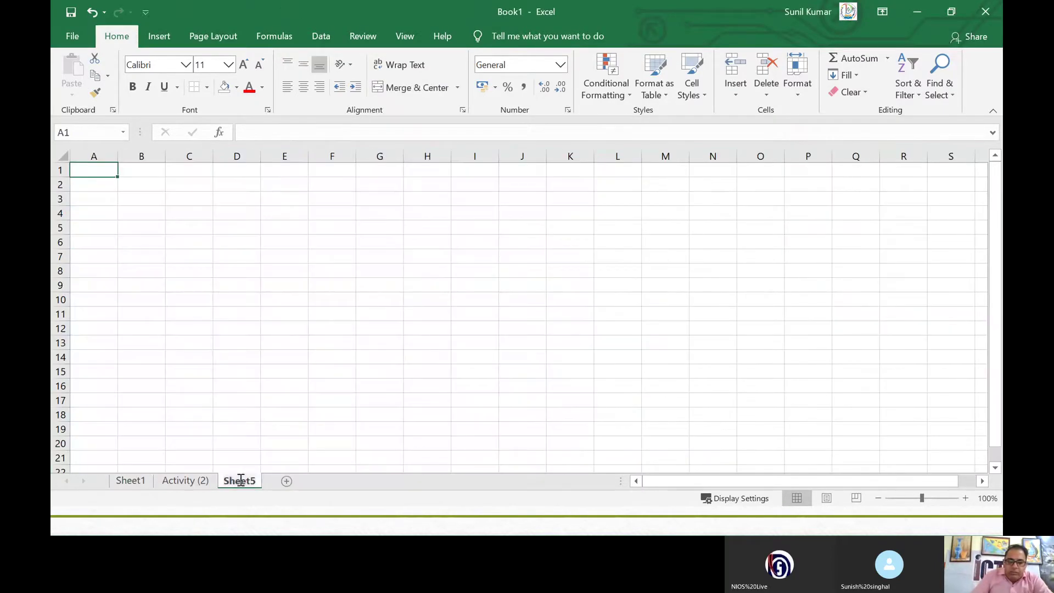
pyautogui.click(285, 481)
pyautogui.click(331, 481)
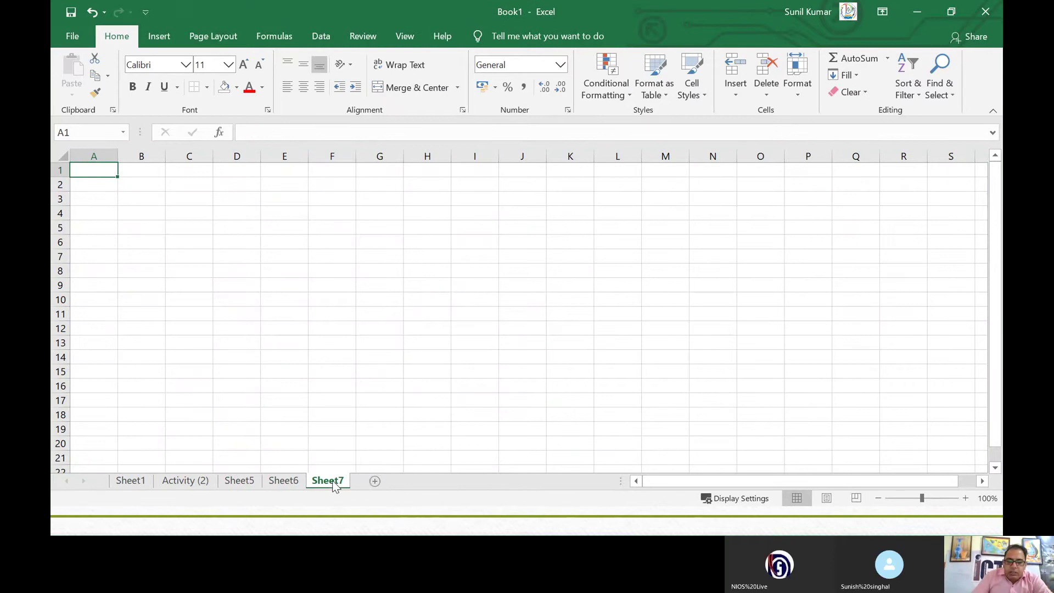
pyautogui.click(375, 481)
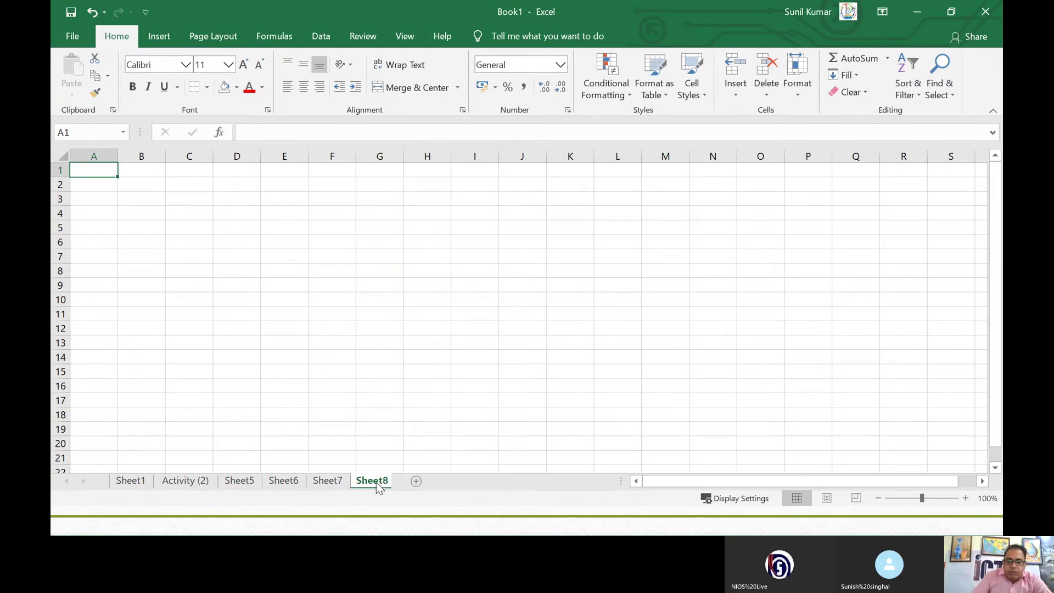
pyautogui.click(420, 482)
pyautogui.click(463, 482)
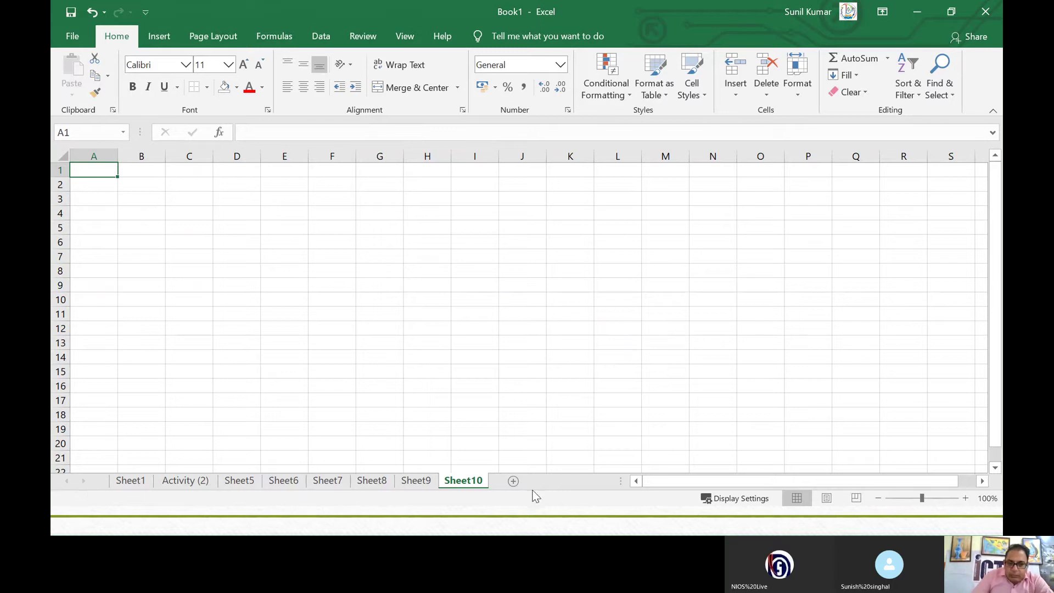
pyautogui.click(515, 482)
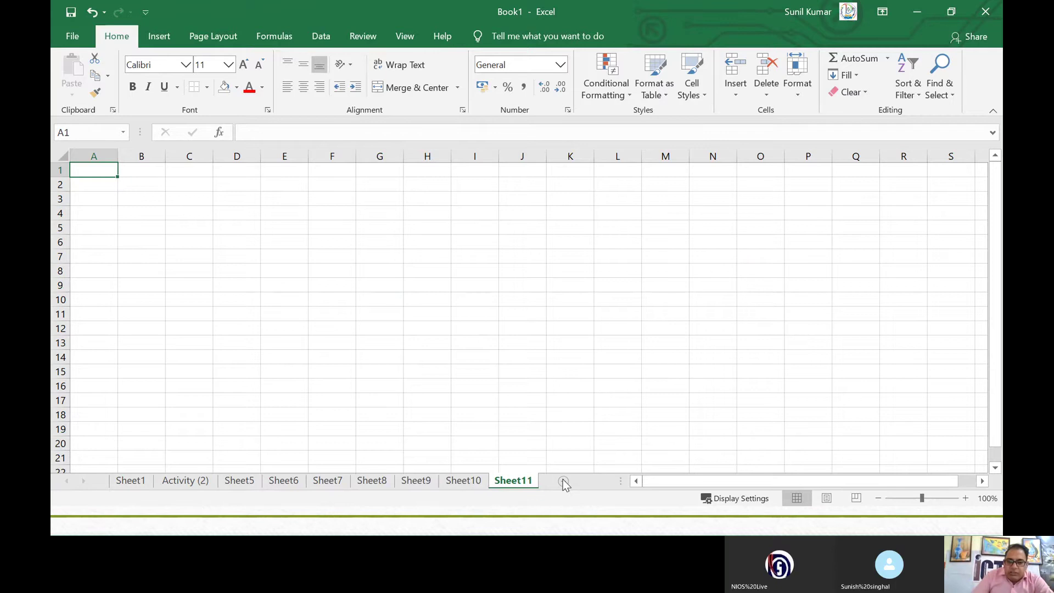
pyautogui.click(561, 481)
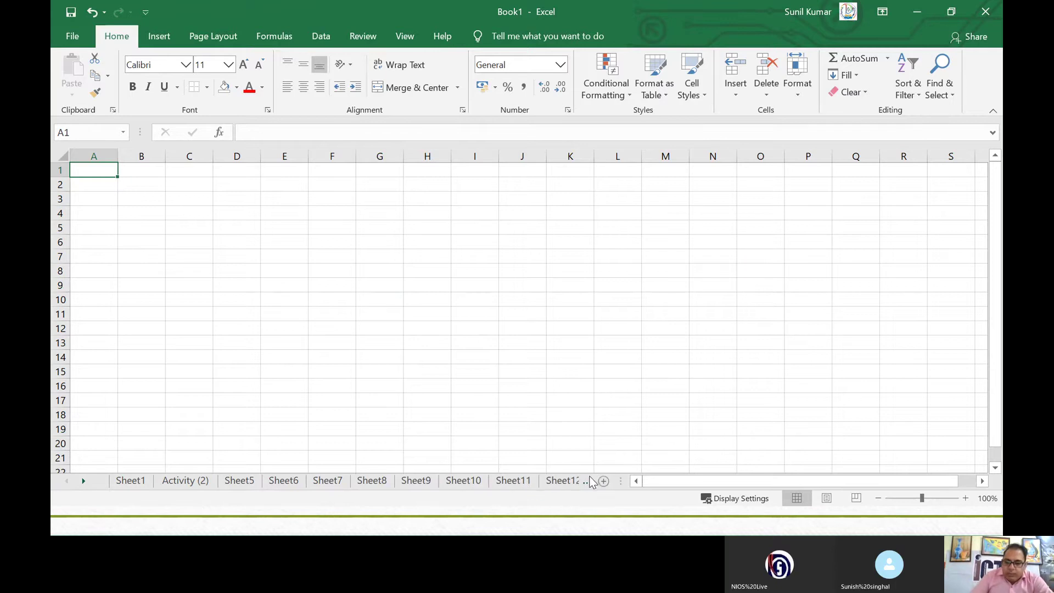
pyautogui.click(604, 482)
# Step: Scroll the tab bar back, then open Activity (2) and Sheet6
pyautogui.moveTo(625, 481); pyautogui.dragTo(327, 481)
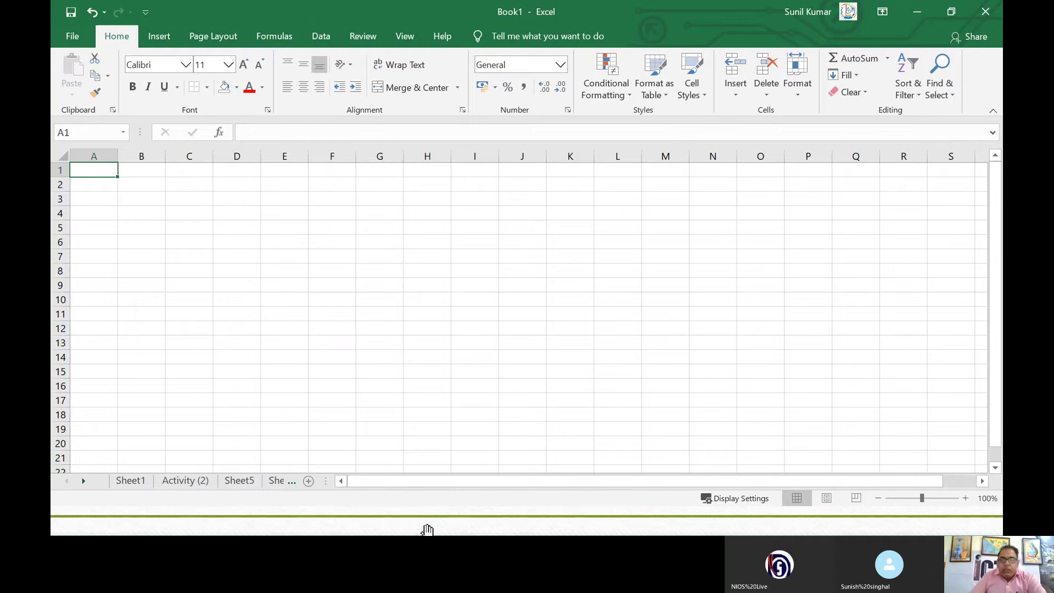
pyautogui.click(158, 483)
pyautogui.click(284, 488)
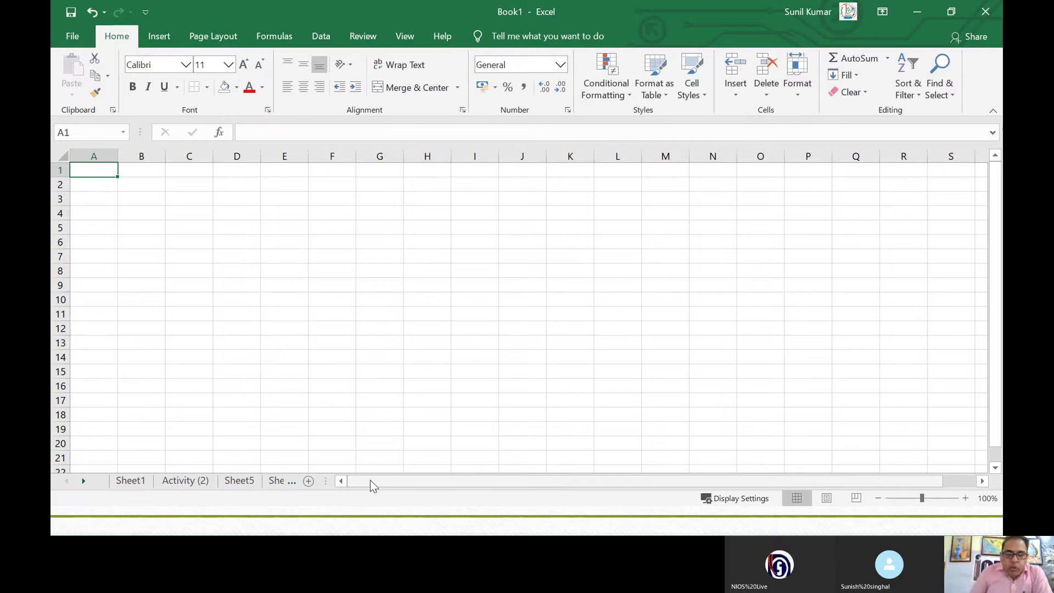
# Step: Scroll the sheet tabs out to Sheet13 and back to Sheet1, then open Sheet6
pyautogui.click(83, 483)
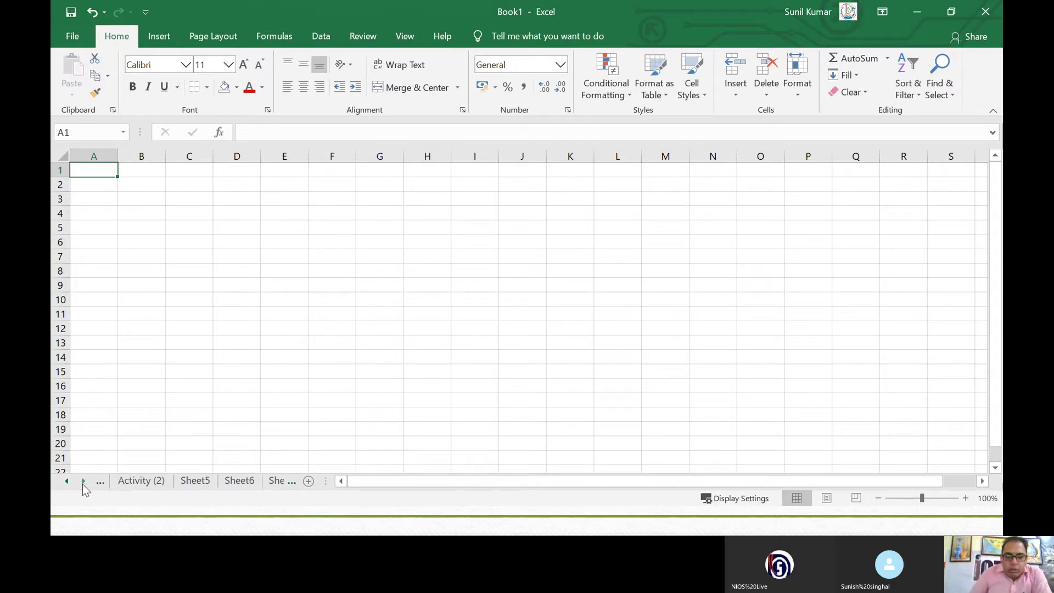
pyautogui.click(83, 483)
pyautogui.click(83, 483)
pyautogui.click(83, 482)
pyautogui.click(82, 483)
pyautogui.click(83, 483)
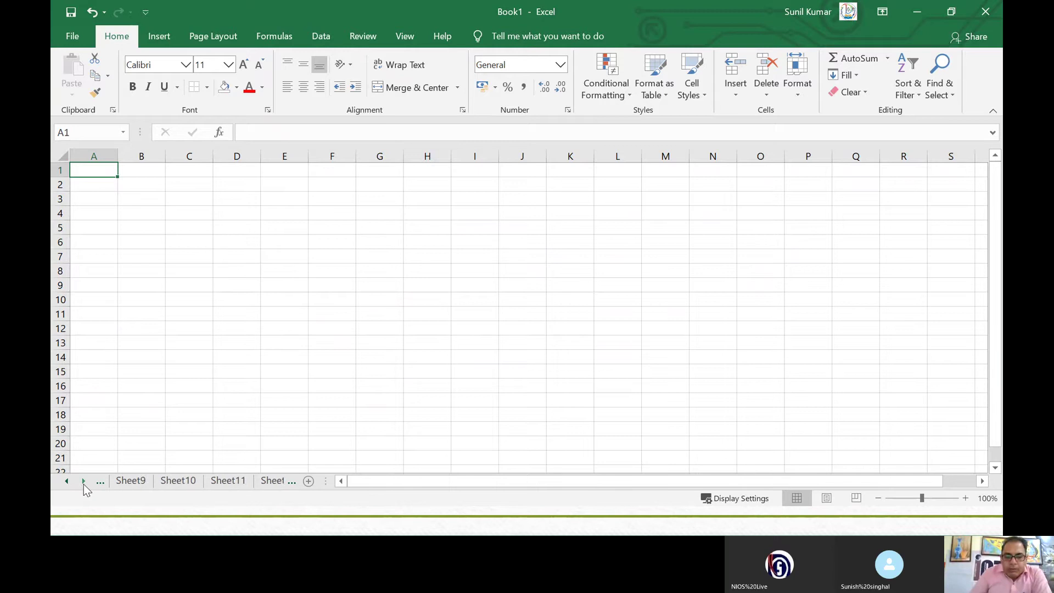
pyautogui.click(83, 483)
pyautogui.click(84, 484)
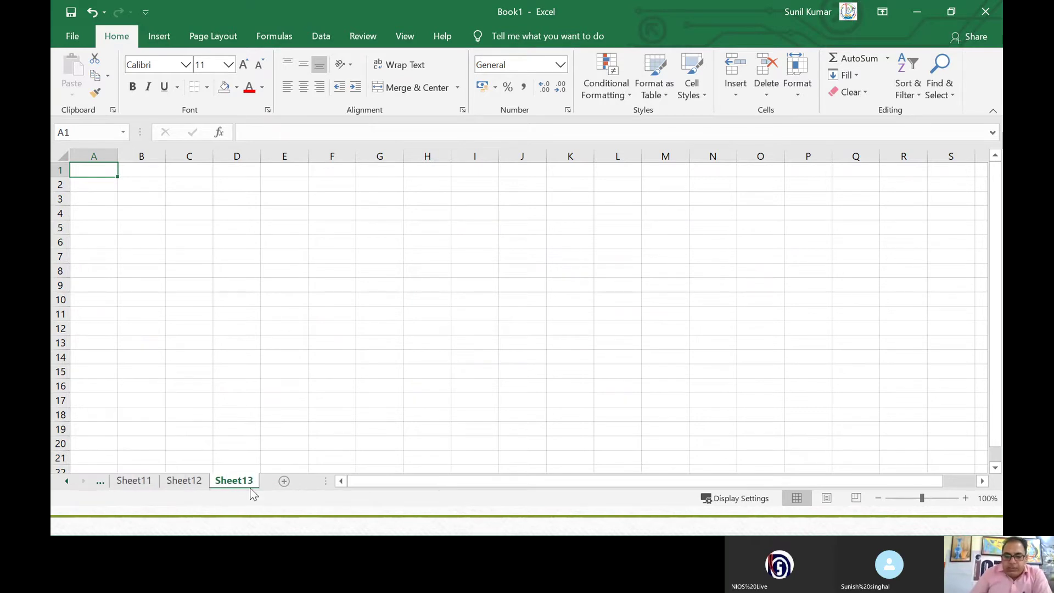
pyautogui.click(66, 483)
pyautogui.click(66, 483)
pyautogui.click(66, 483)
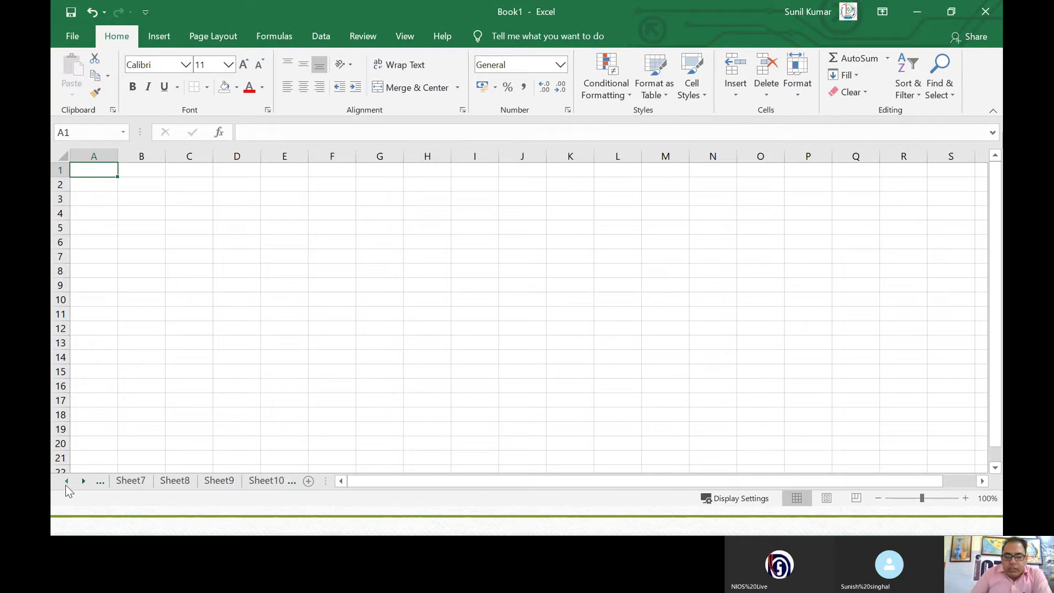
pyautogui.click(66, 483)
pyautogui.click(66, 484)
pyautogui.click(66, 483)
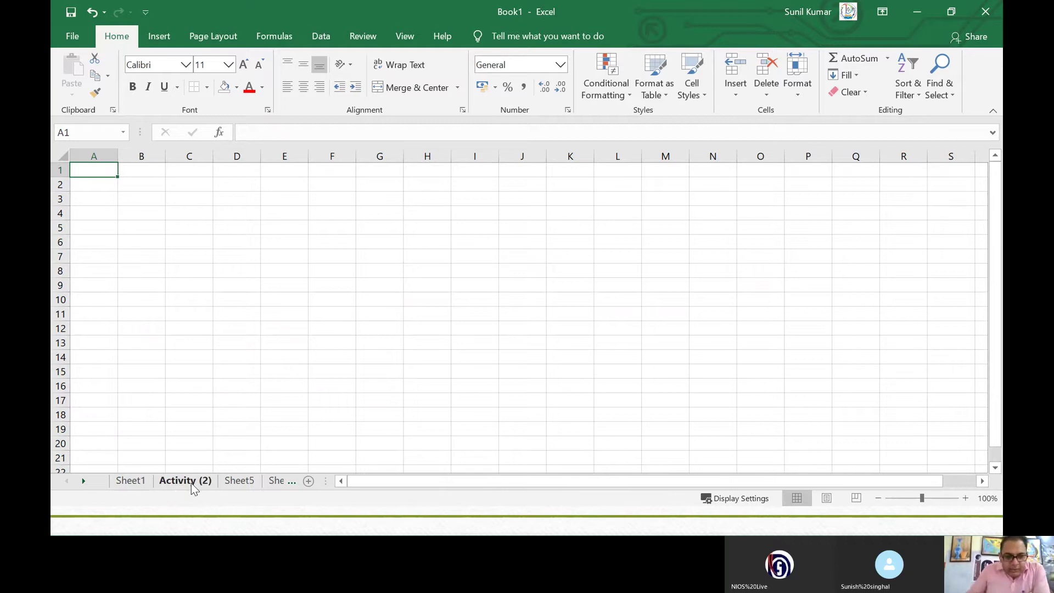
pyautogui.click(275, 483)
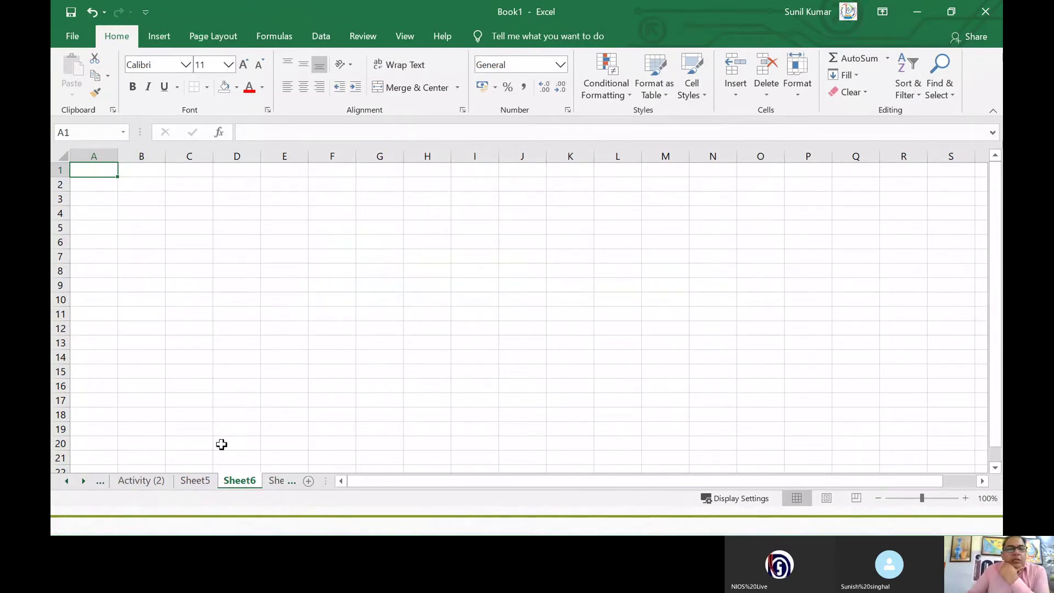
# Step: Colour the Sheet6 tab red
pyautogui.rightClick(237, 483)
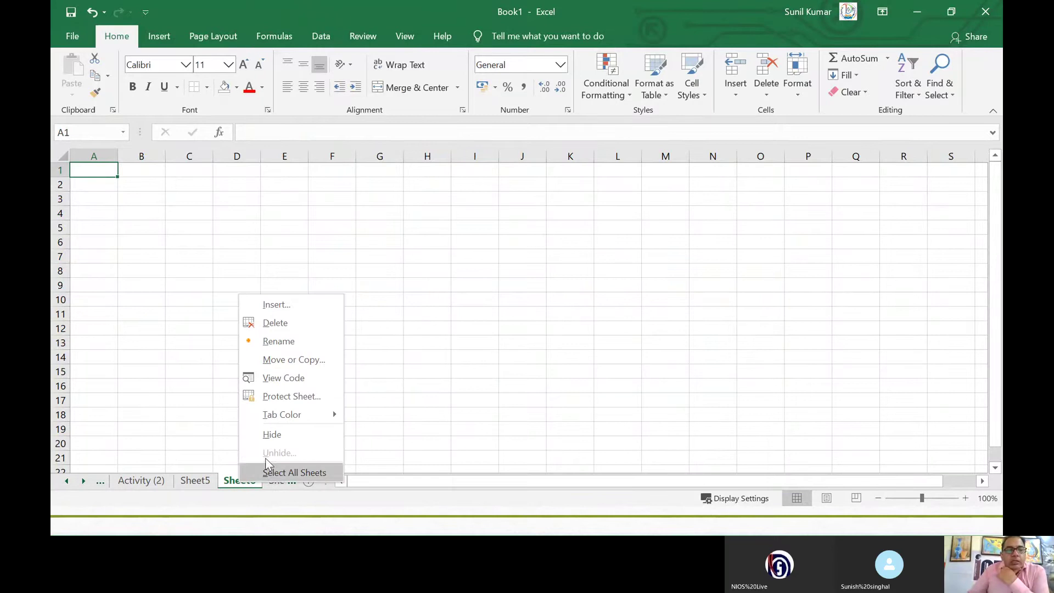
pyautogui.moveTo(282, 420)
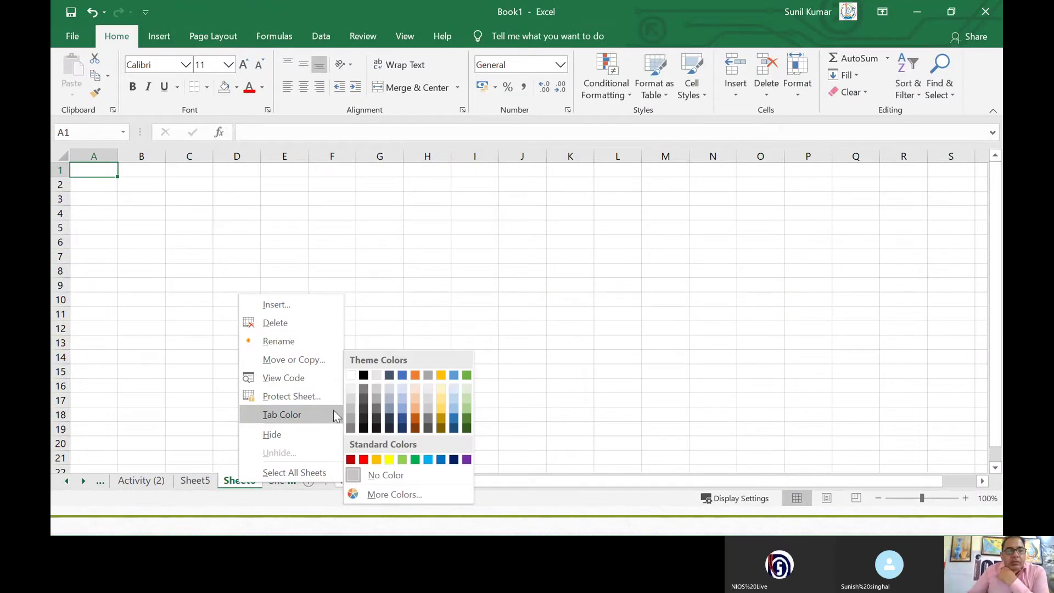
pyautogui.click(364, 461)
pyautogui.click(234, 444)
# Step: Colour the Sheet5 tab green, then return to the Activity (2) sheet
pyautogui.click(202, 482)
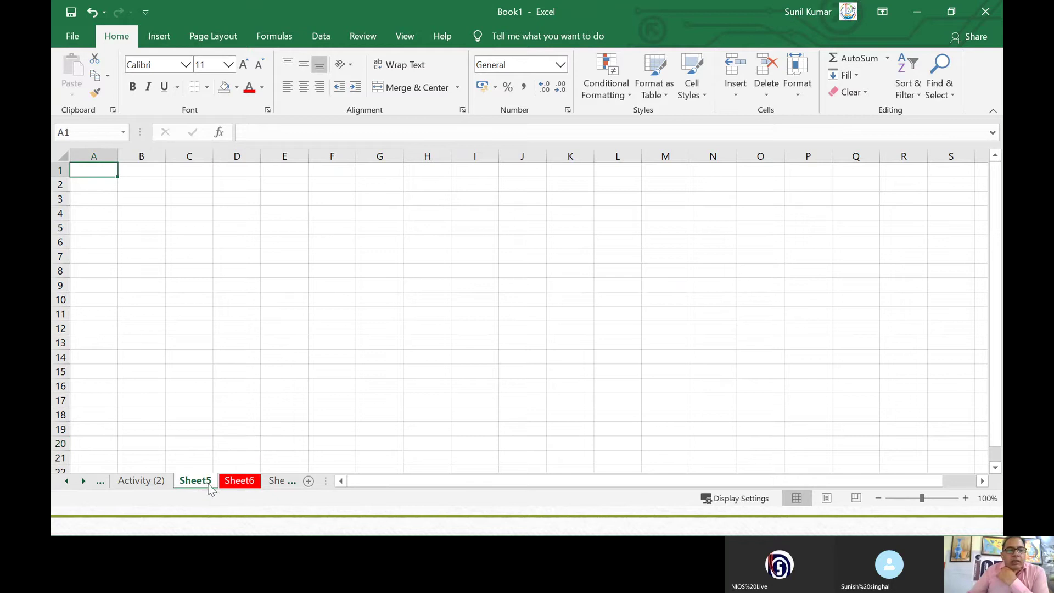
pyautogui.rightClick(211, 488)
pyautogui.moveTo(263, 413)
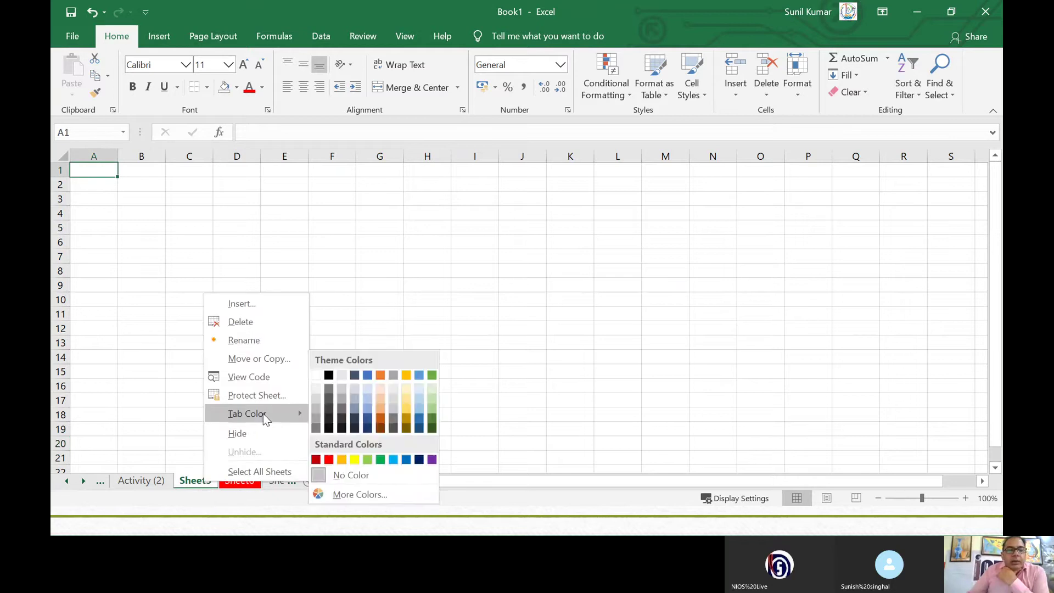
pyautogui.click(430, 430)
pyautogui.click(154, 482)
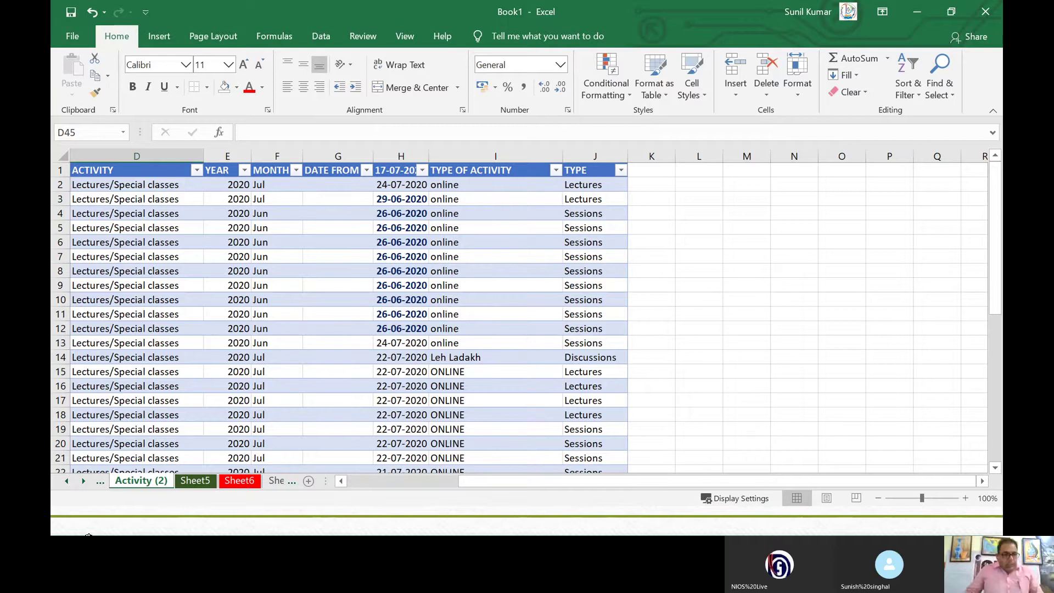
pyautogui.hotkey('alt', 'Tab')
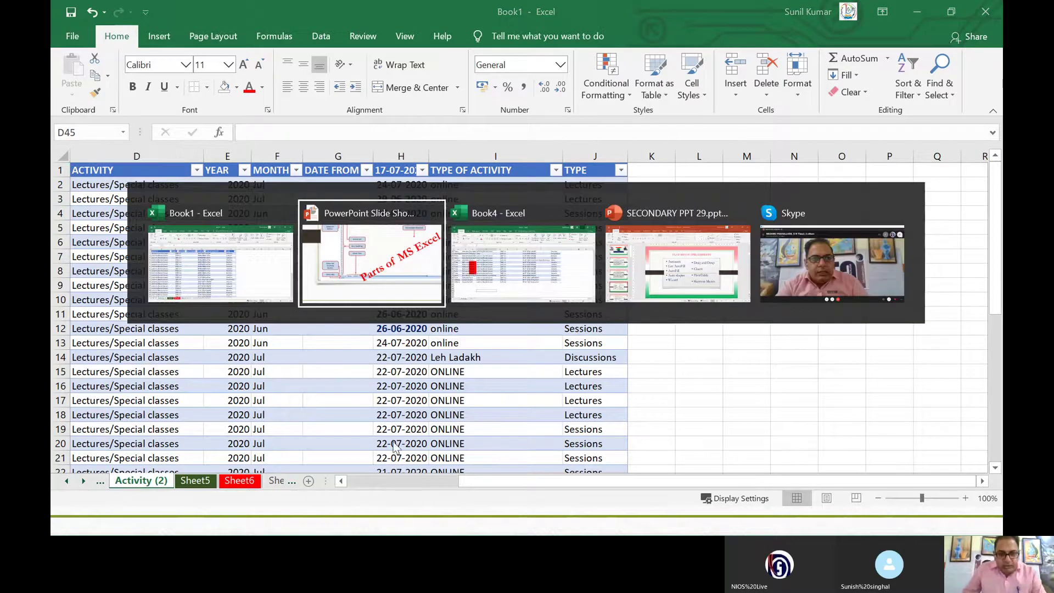
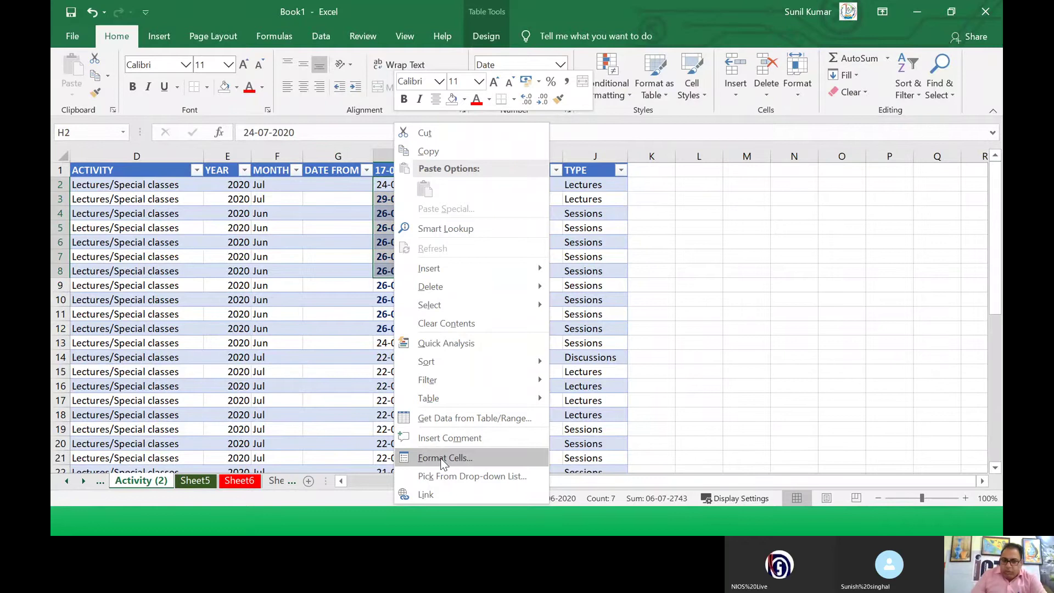
# Step: Format H2:H8 as Number so the dates read as serials like 44036.00 and 44011.00
pyautogui.click(440, 458)
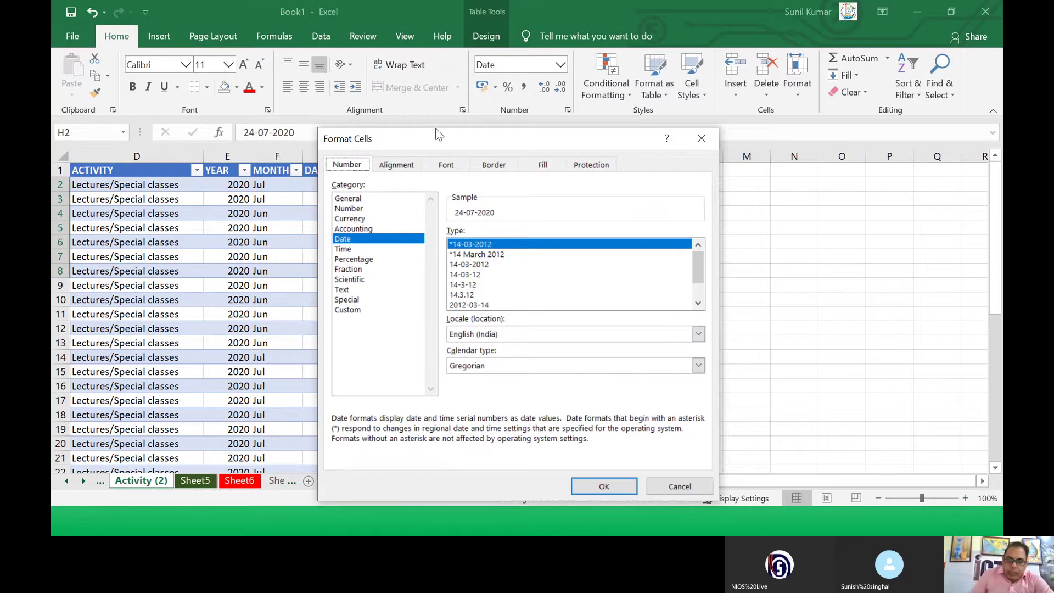
pyautogui.moveTo(437, 130); pyautogui.dragTo(528, 121)
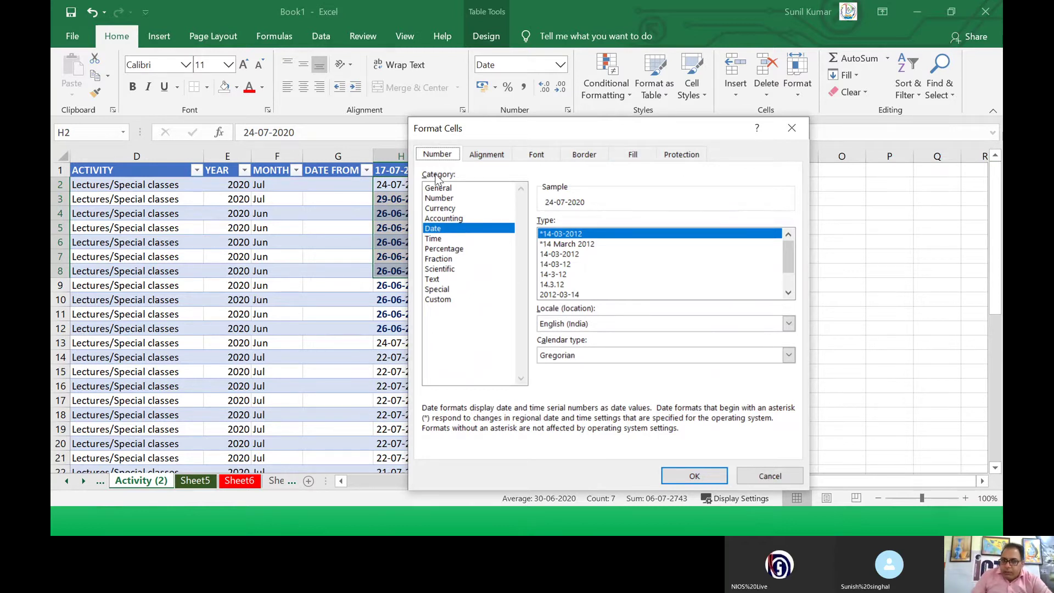
pyautogui.click(435, 231)
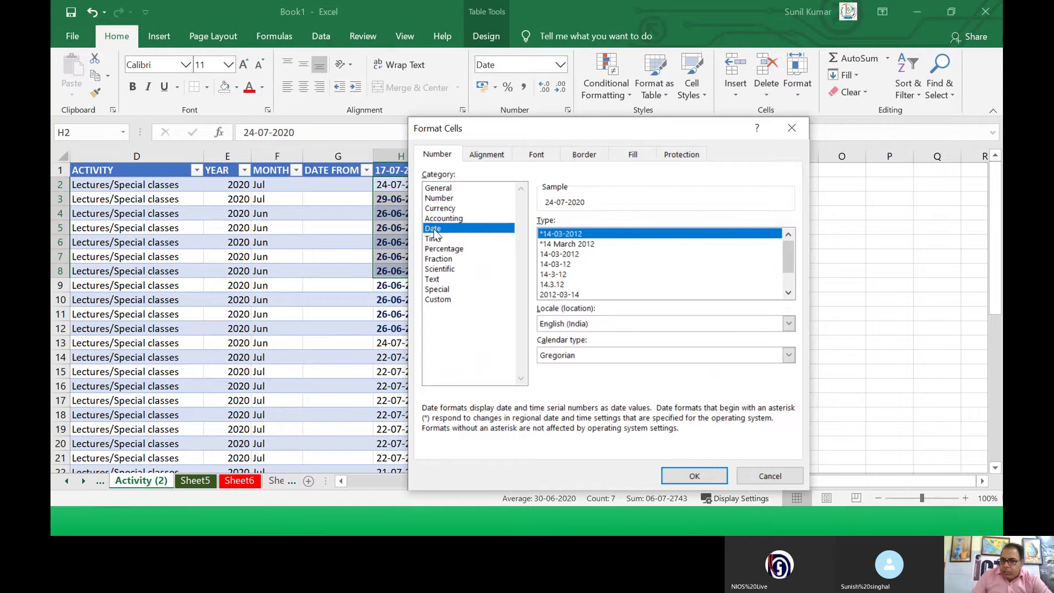
pyautogui.click(436, 203)
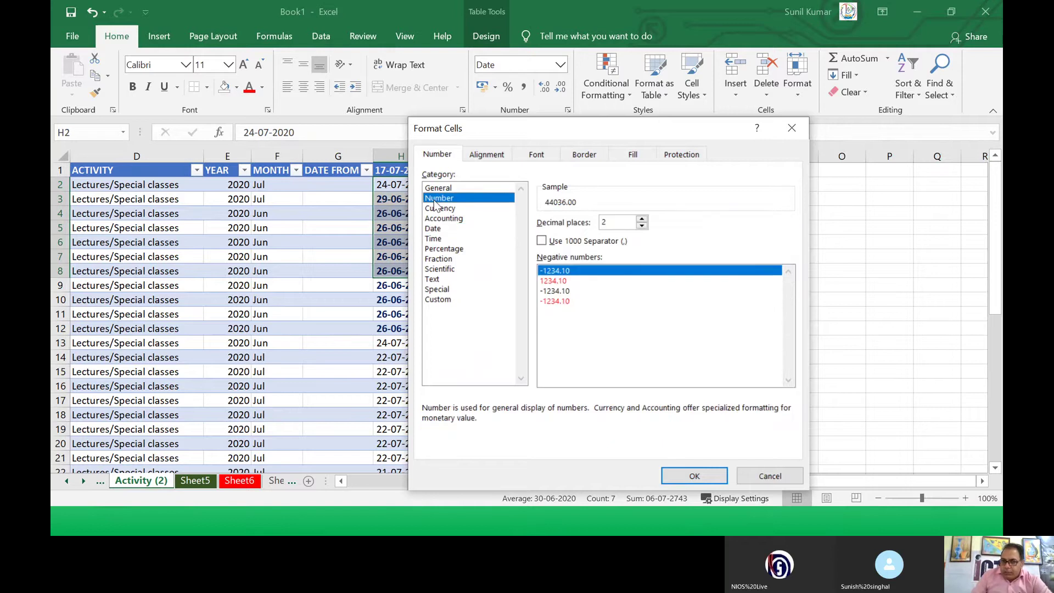
pyautogui.click(687, 476)
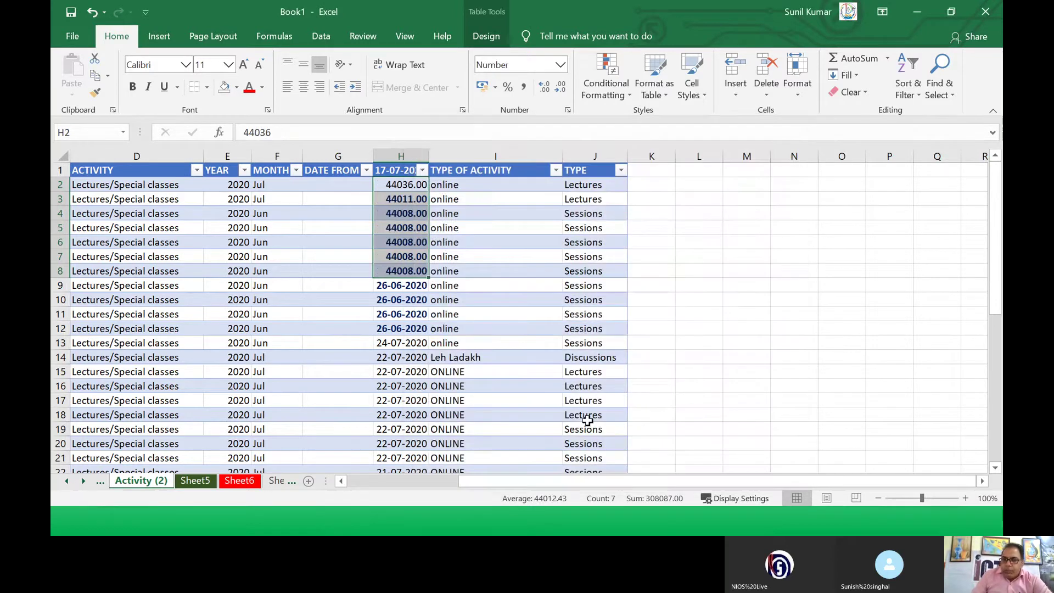
pyautogui.click(359, 257)
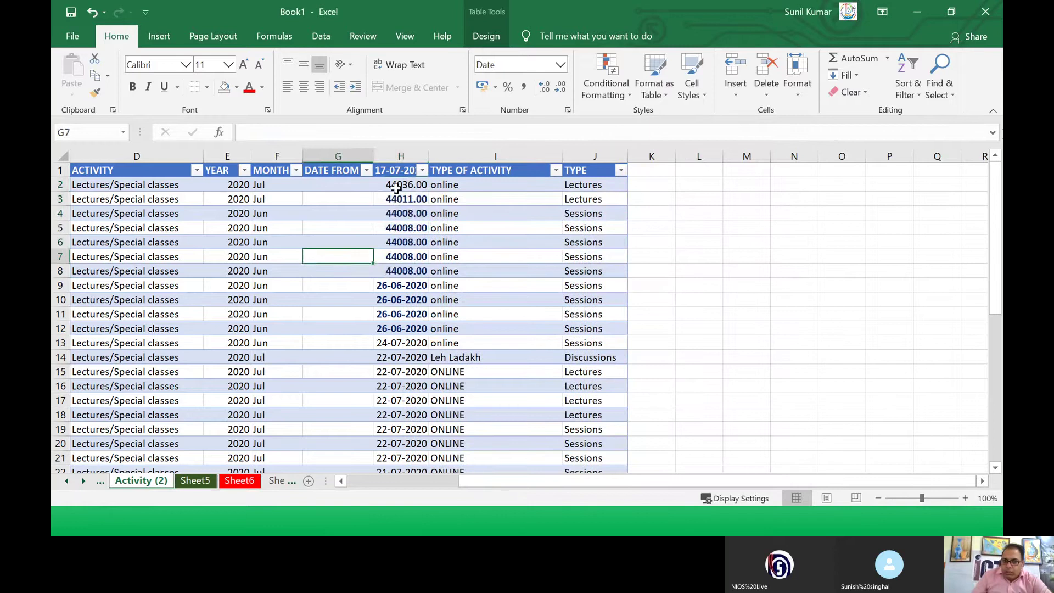
pyautogui.moveTo(396, 188); pyautogui.dragTo(401, 271)
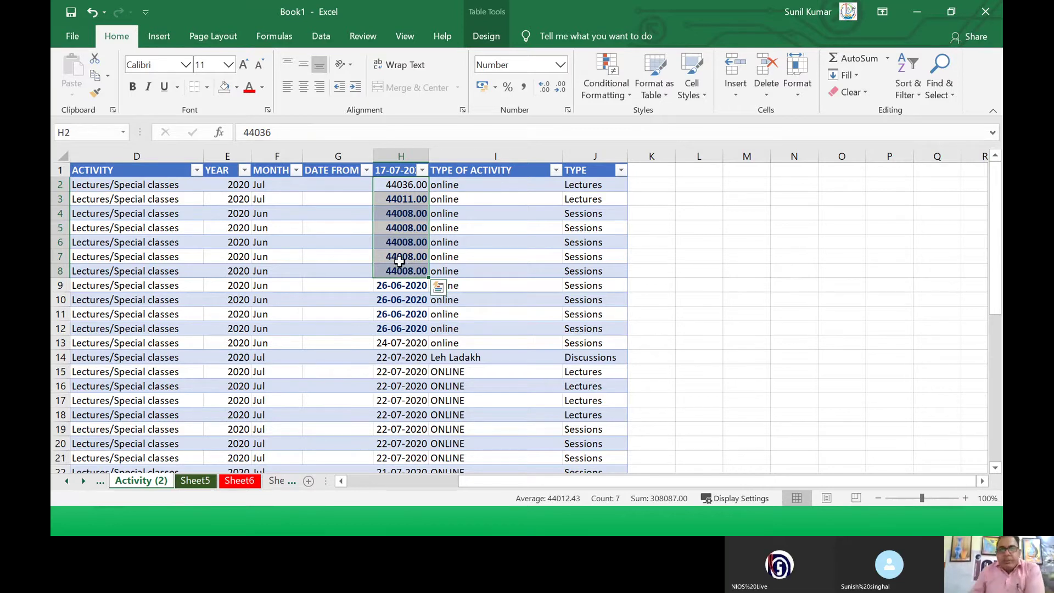
# Step: Reformat H2:H8 as Date so they read 24-07-2020, then check cells H6, H9 and H3
pyautogui.rightClick(406, 267)
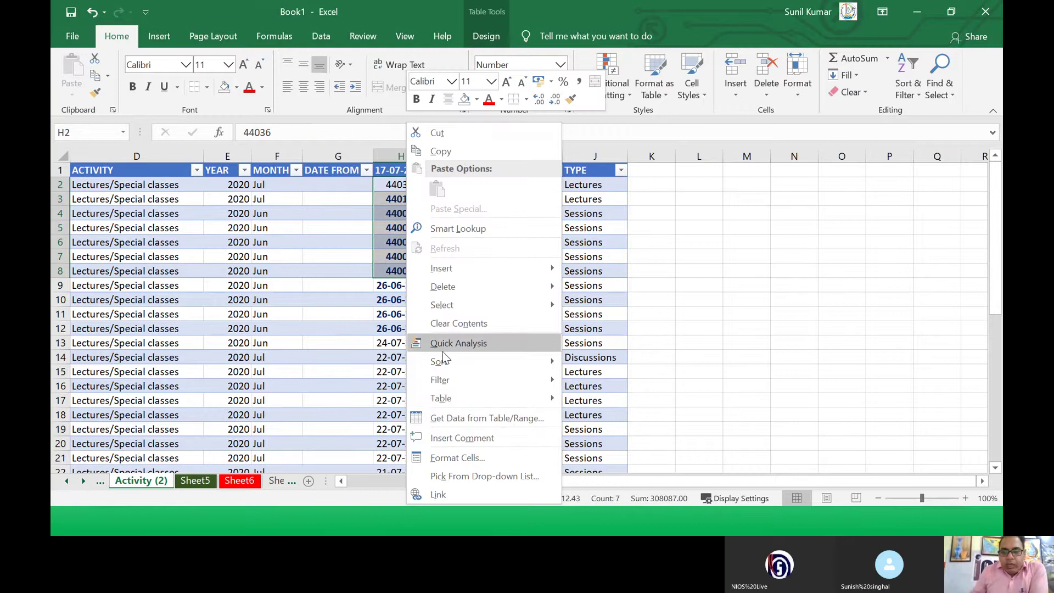
pyautogui.click(458, 457)
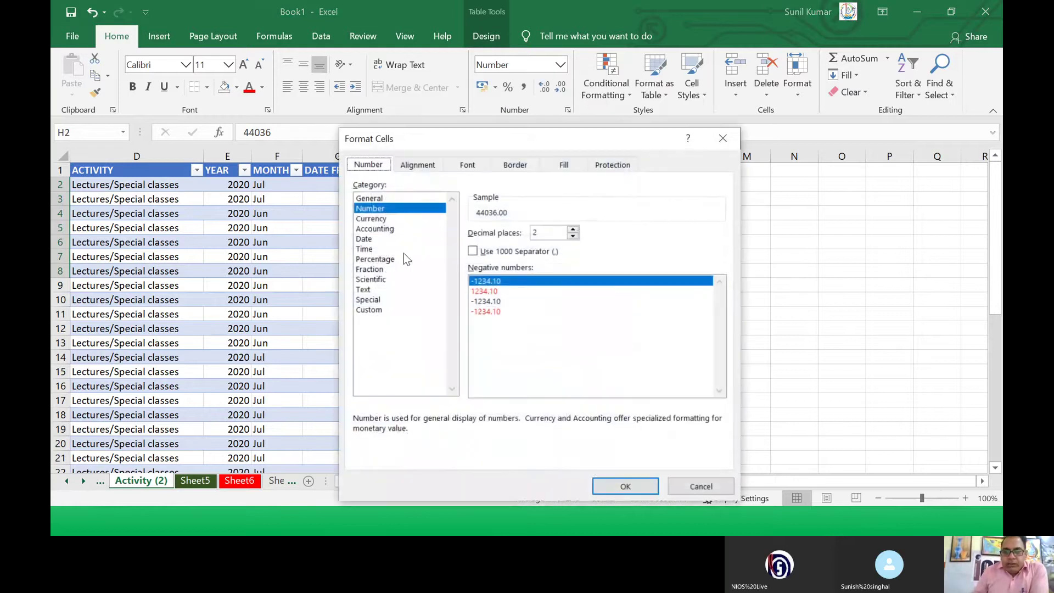
pyautogui.click(364, 240)
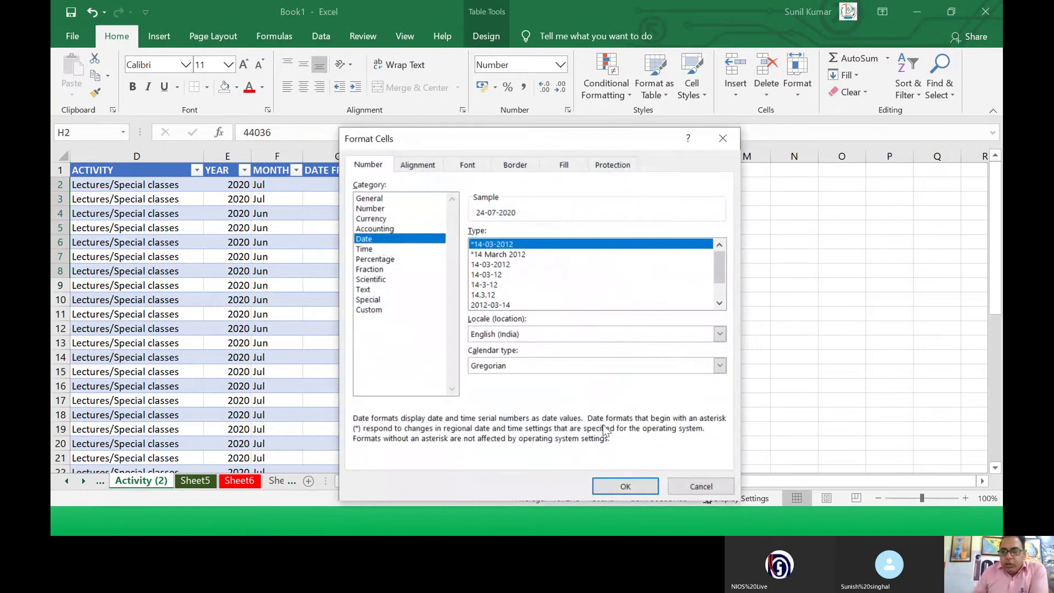
pyautogui.click(625, 486)
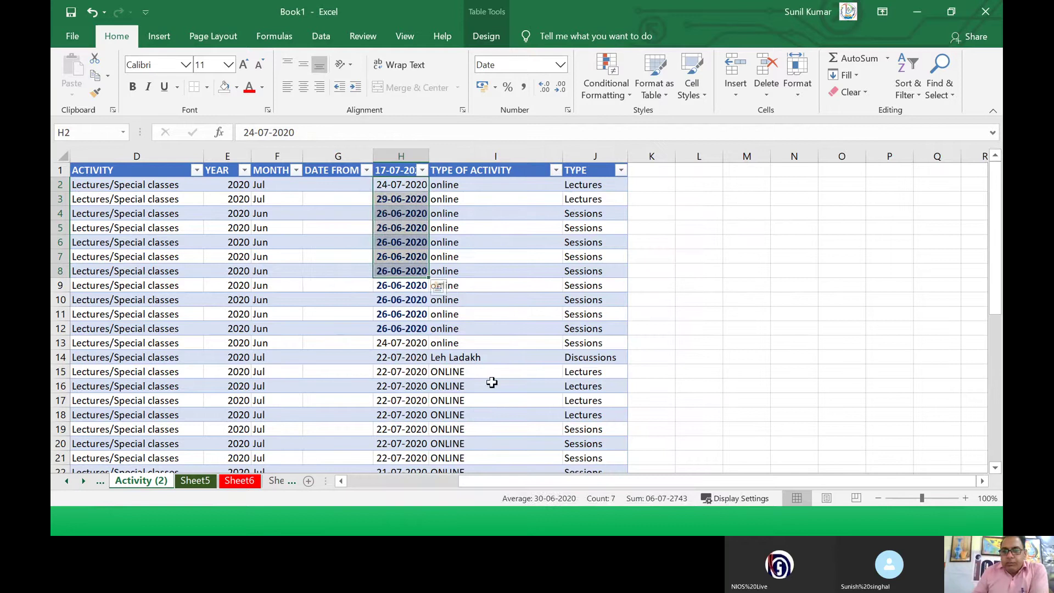
pyautogui.click(393, 285)
pyautogui.click(389, 243)
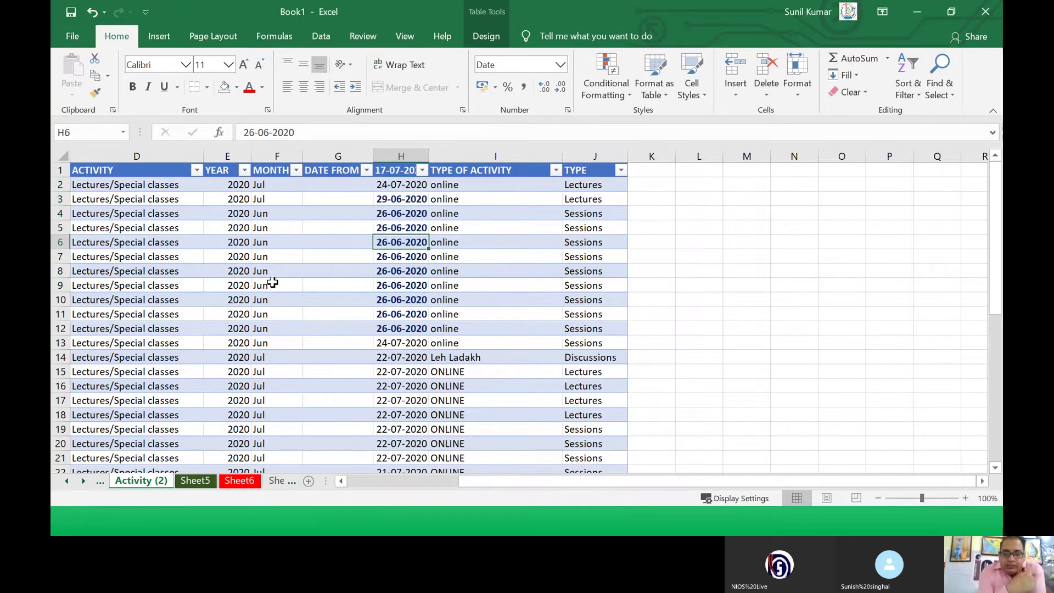
pyautogui.click(422, 284)
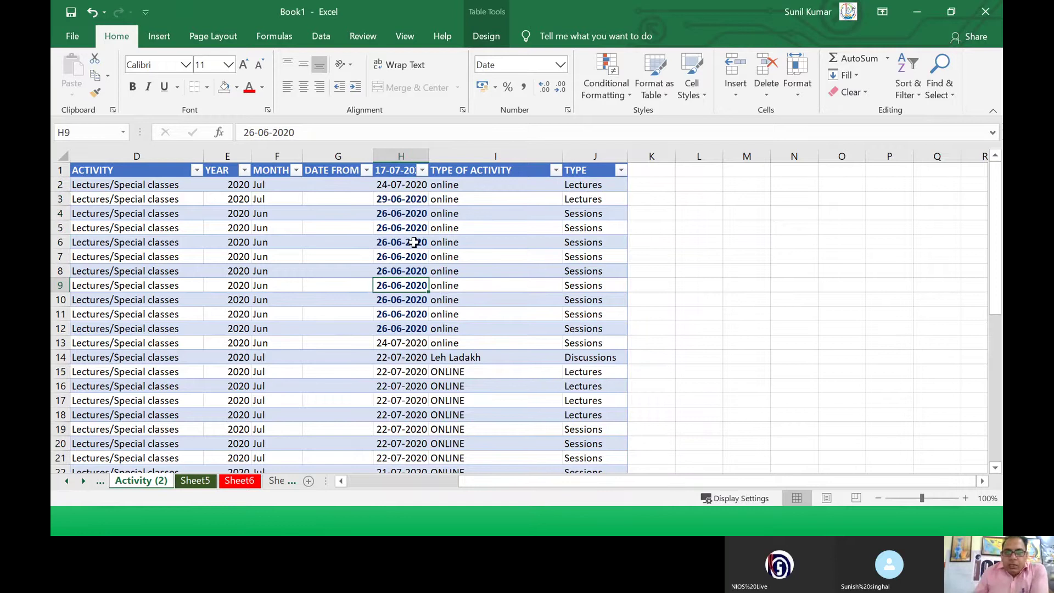
pyautogui.click(386, 200)
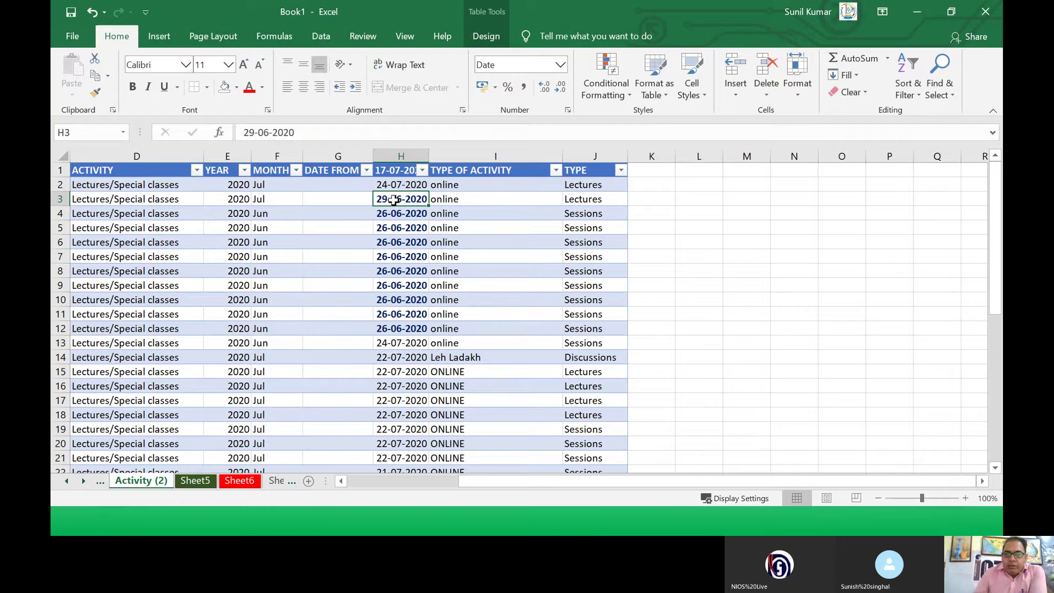
# Step: Select H3:H11 and preview Date types such as 14.3.12 and 2012-03-14 in Format Cells
pyautogui.moveTo(394, 201); pyautogui.dragTo(412, 299)
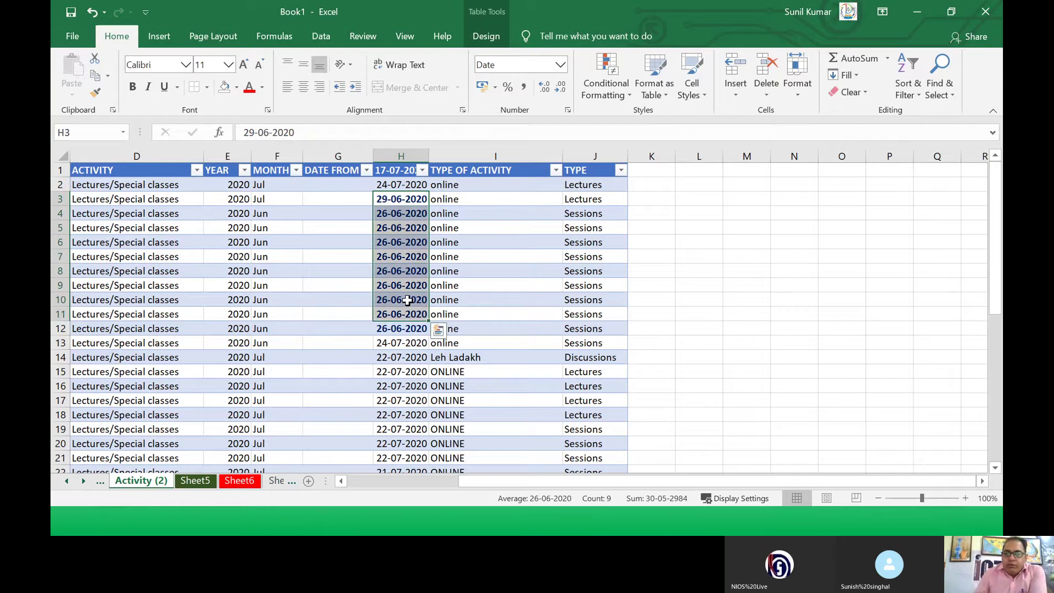
pyautogui.rightClick(405, 297)
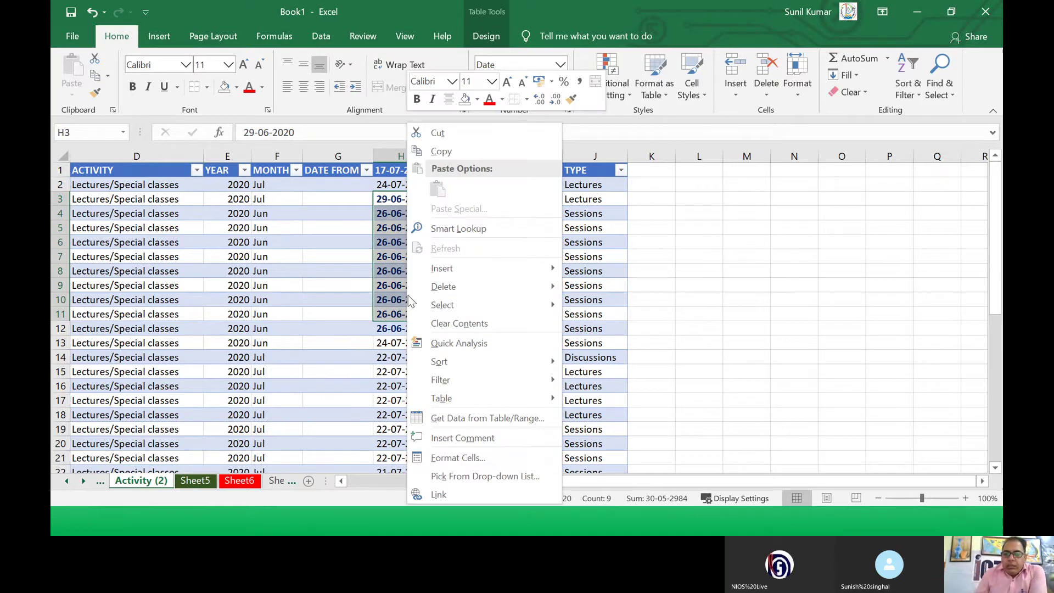
pyautogui.click(446, 458)
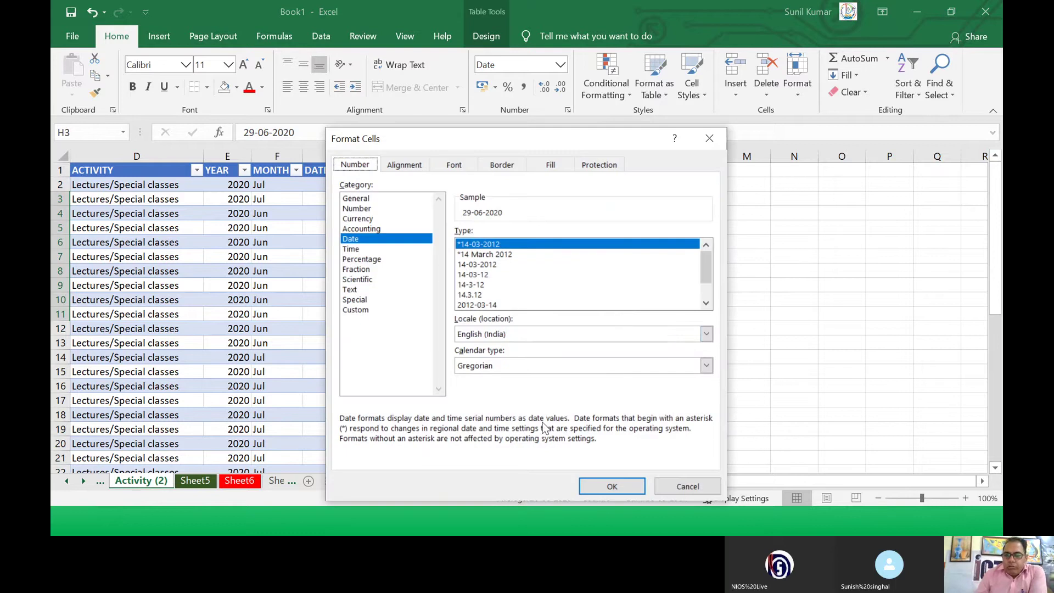
pyautogui.click(481, 256)
pyautogui.click(484, 265)
pyautogui.click(485, 275)
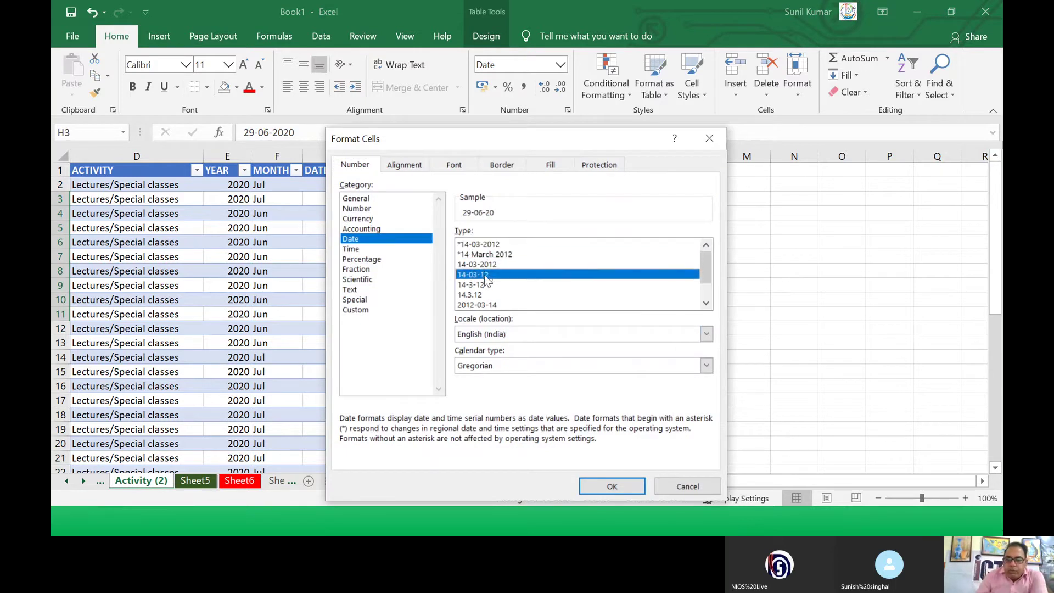
pyautogui.click(486, 284)
pyautogui.click(485, 295)
pyautogui.click(486, 305)
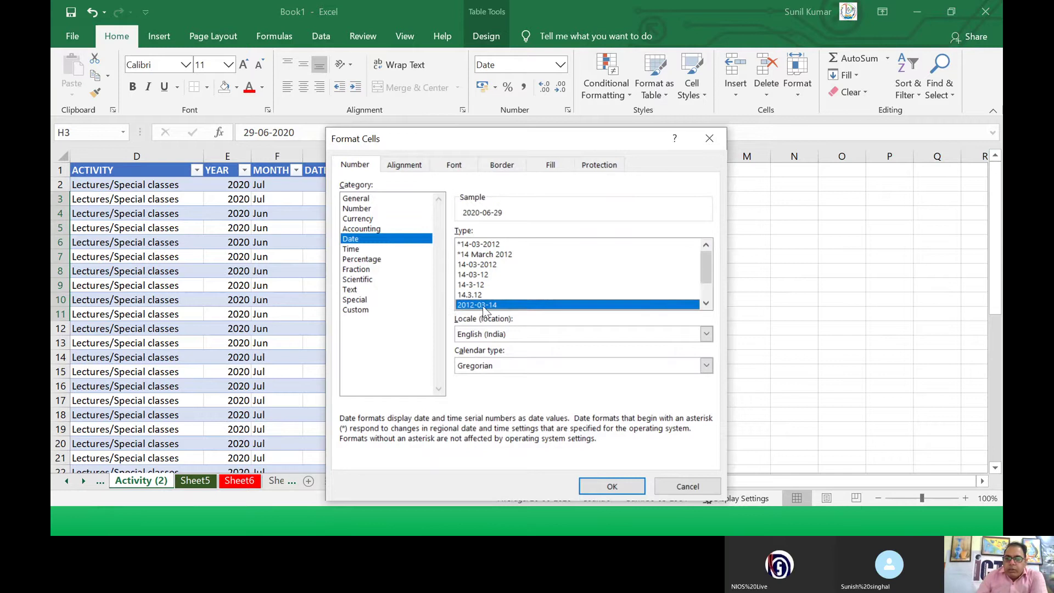
# Step: Apply the 14 March 2012 date type so H3 reads 29 June 2020
pyautogui.scroll(-1, 488, 308)
pyautogui.click(486, 285)
pyautogui.click(487, 295)
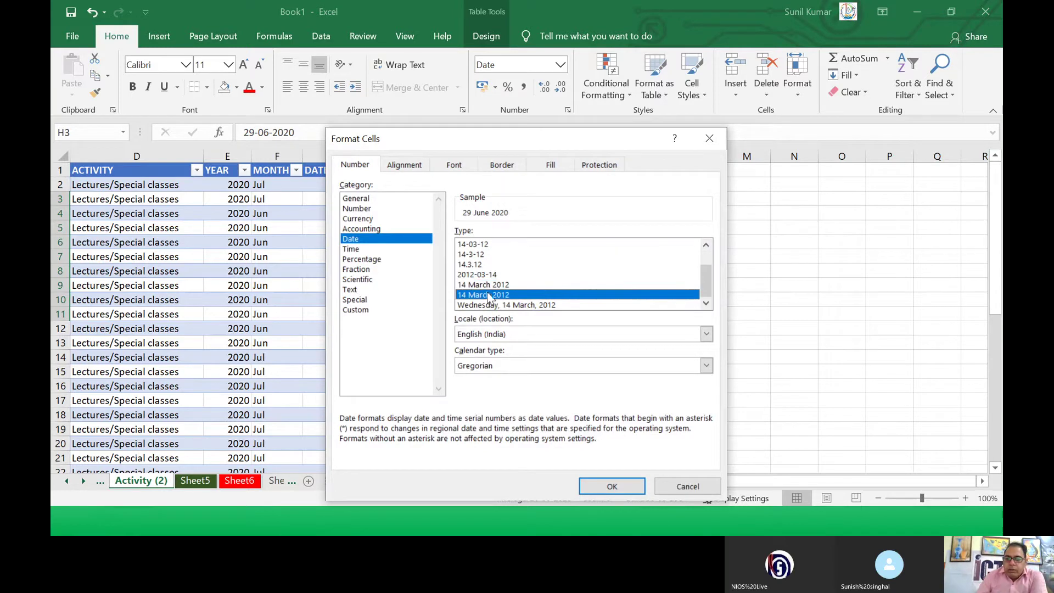
pyautogui.click(488, 305)
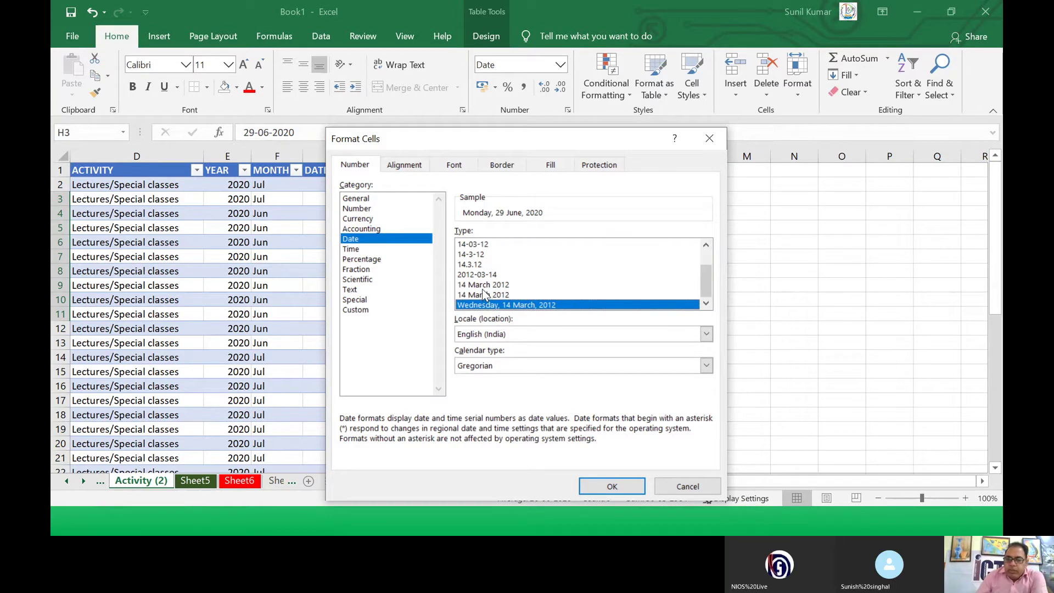
pyautogui.click(483, 286)
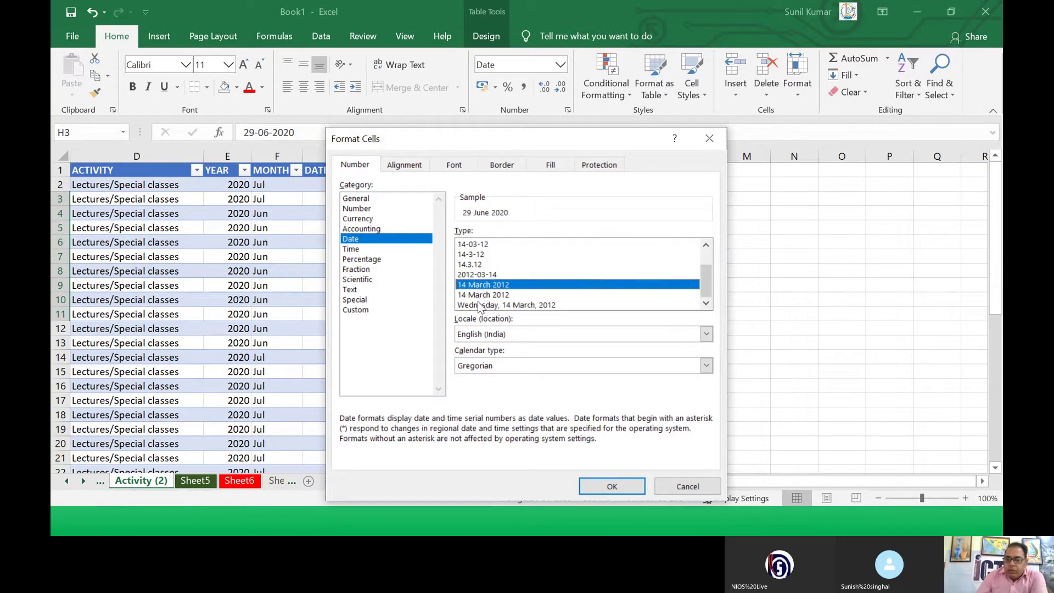
pyautogui.click(604, 487)
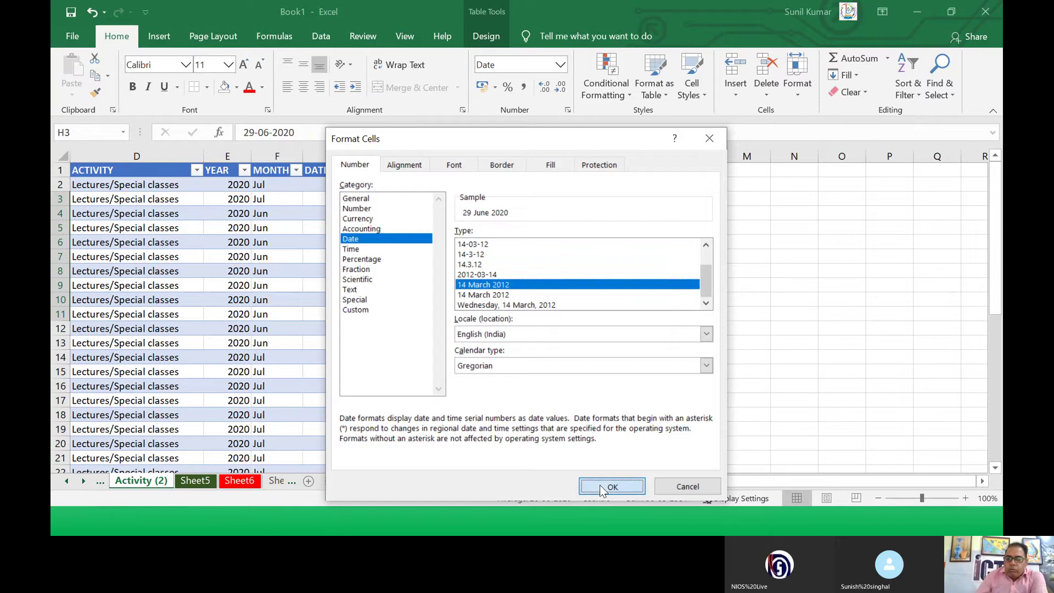
pyautogui.click(431, 314)
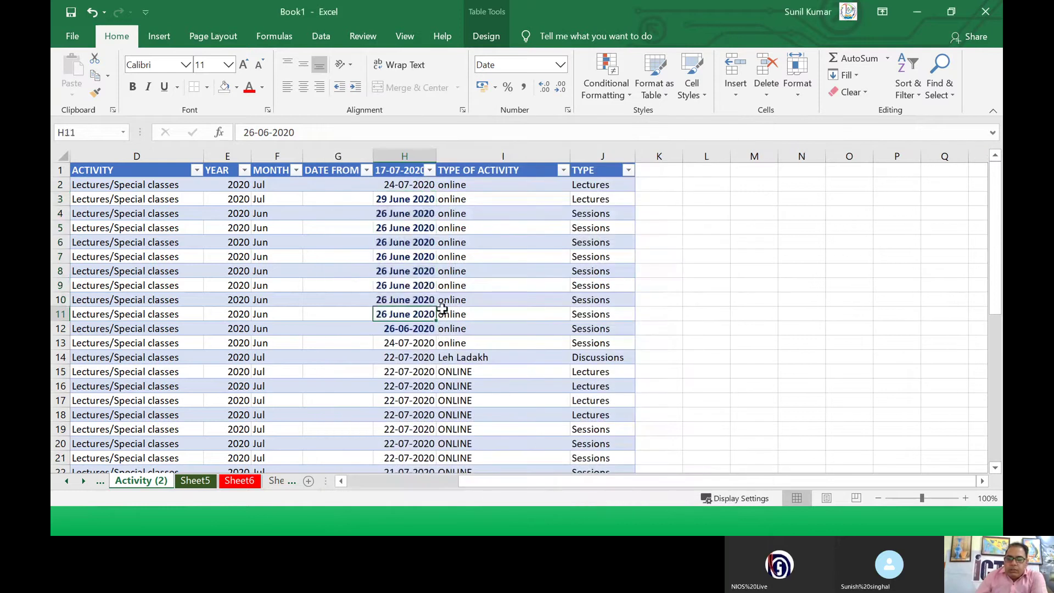
pyautogui.click(390, 203)
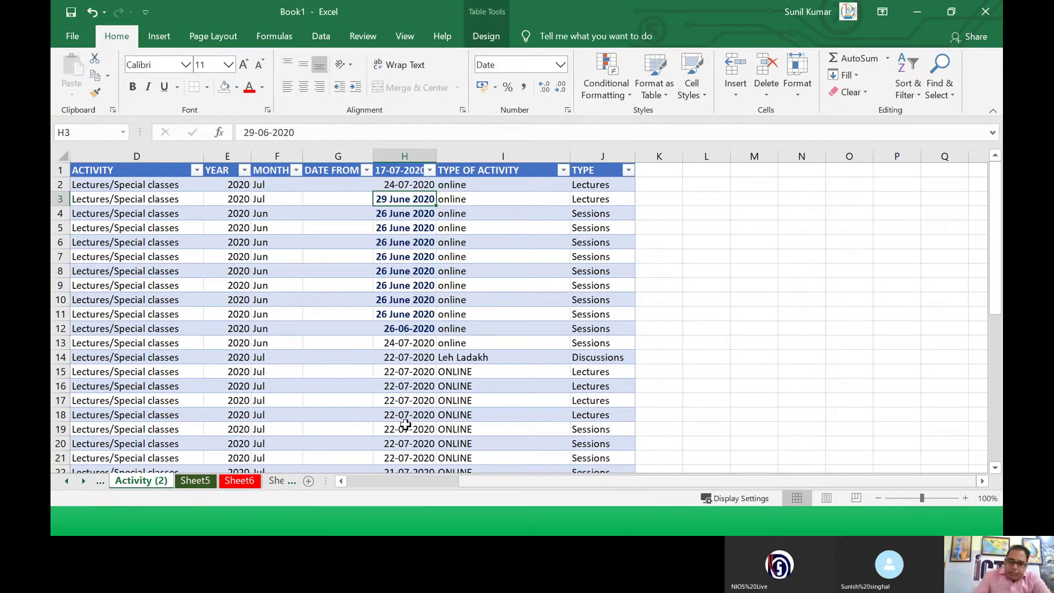
# Step: Apply the weekday long date type to H12:H18, e.g. Wednesday, 22 July, 2020
pyautogui.click(384, 330)
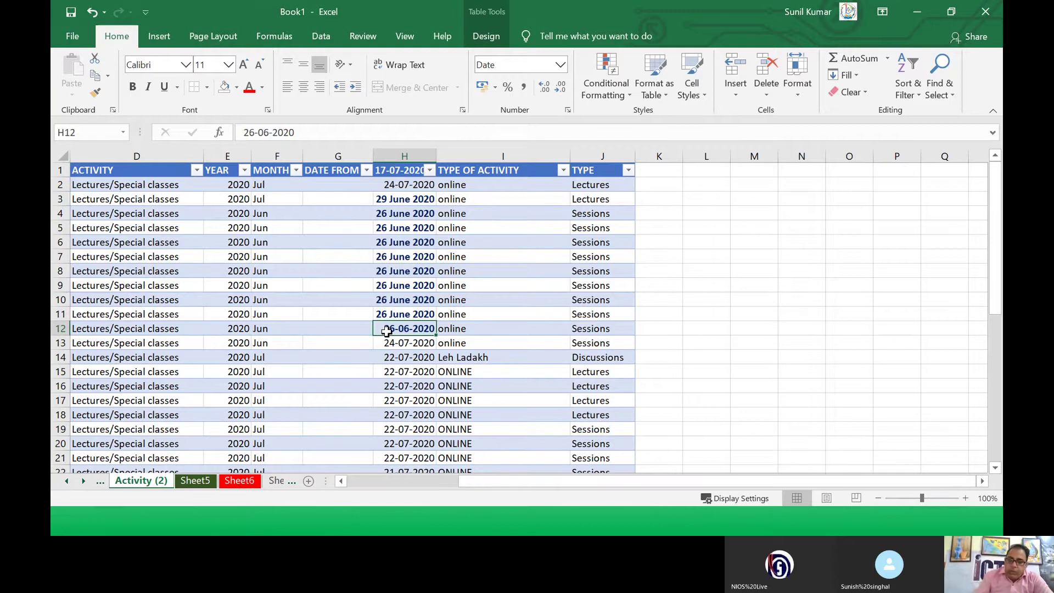
pyautogui.moveTo(386, 332); pyautogui.dragTo(396, 414)
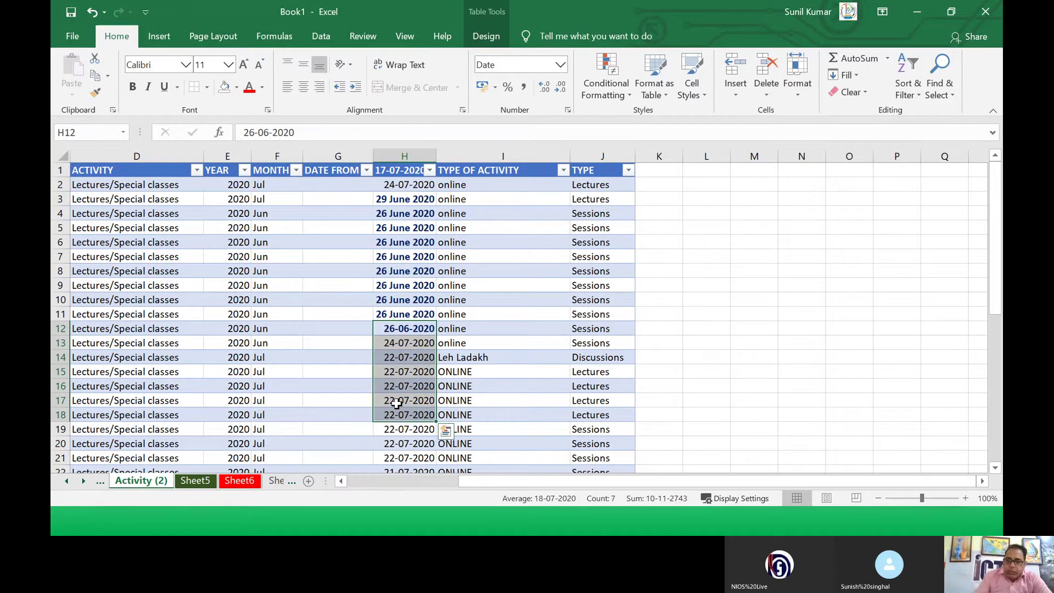
pyautogui.rightClick(393, 357)
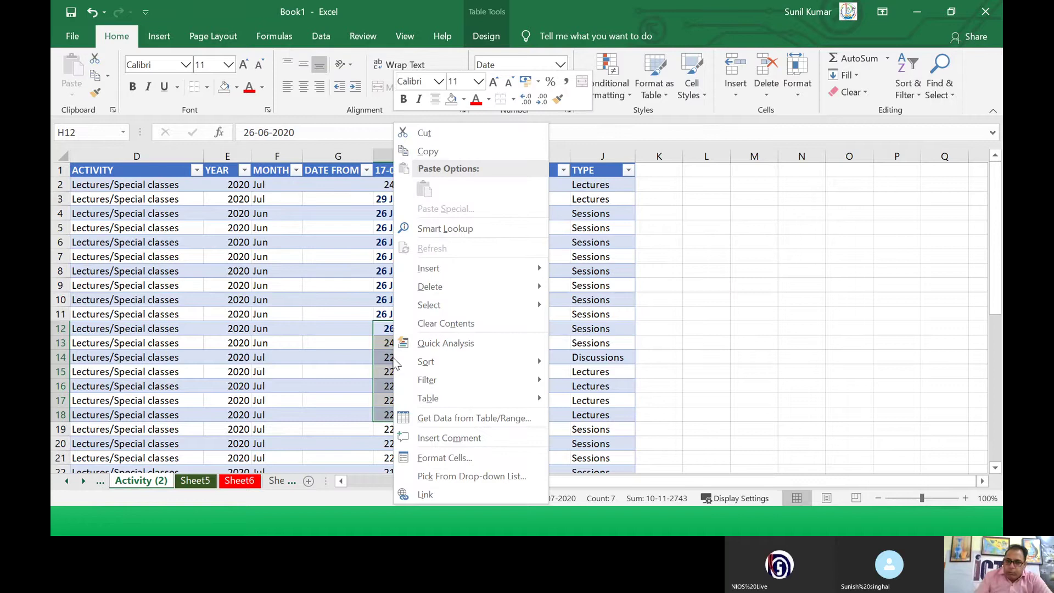
pyautogui.click(434, 458)
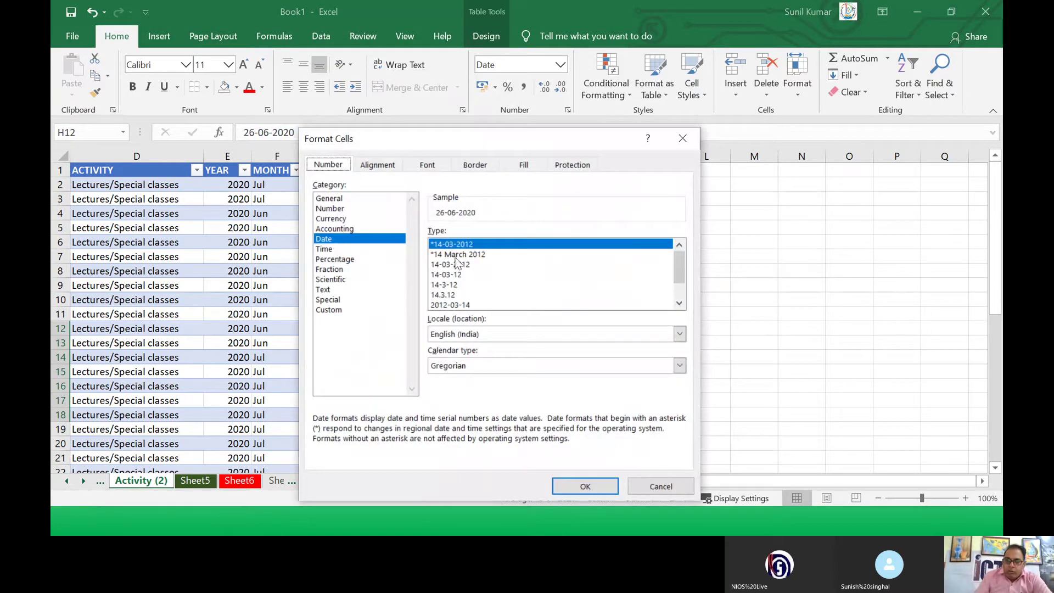
pyautogui.moveTo(680, 279); pyautogui.dragTo(681, 297)
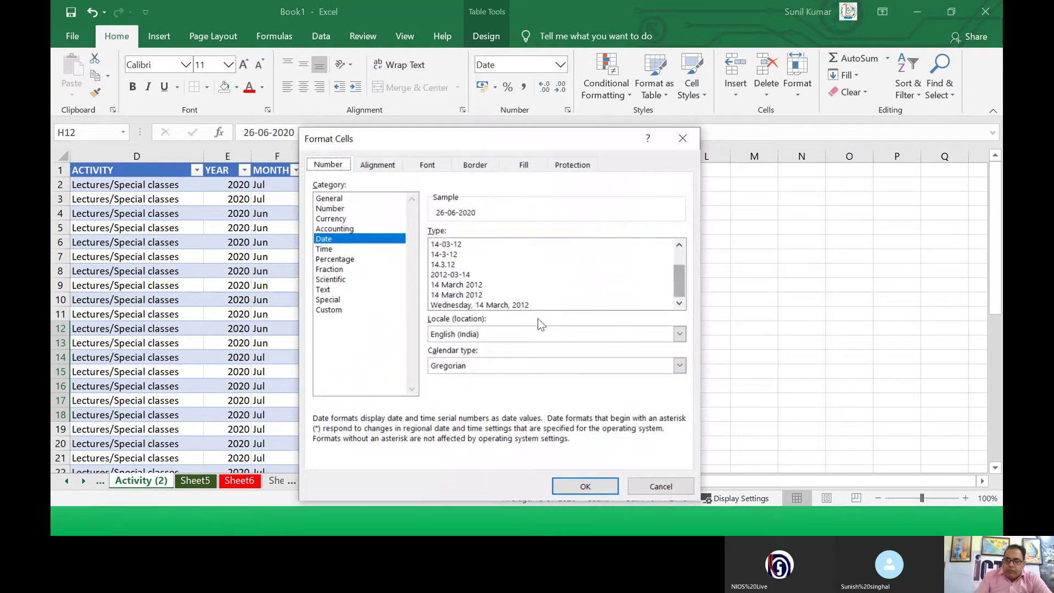
pyautogui.click(504, 306)
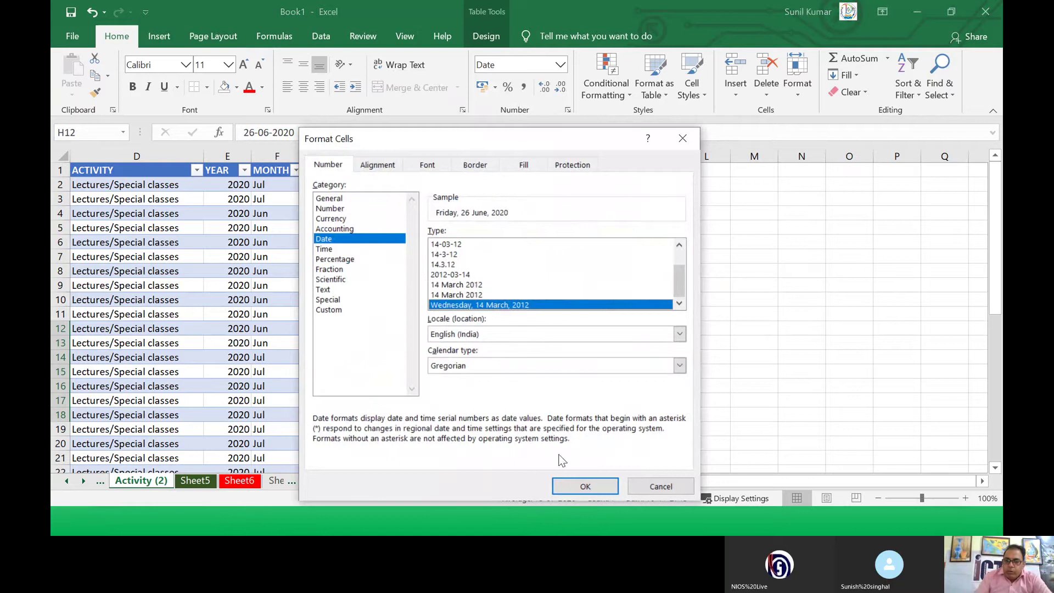
pyautogui.click(572, 486)
# Step: Reselect the long-format dates in column H, then select cell H2
pyautogui.click(442, 396)
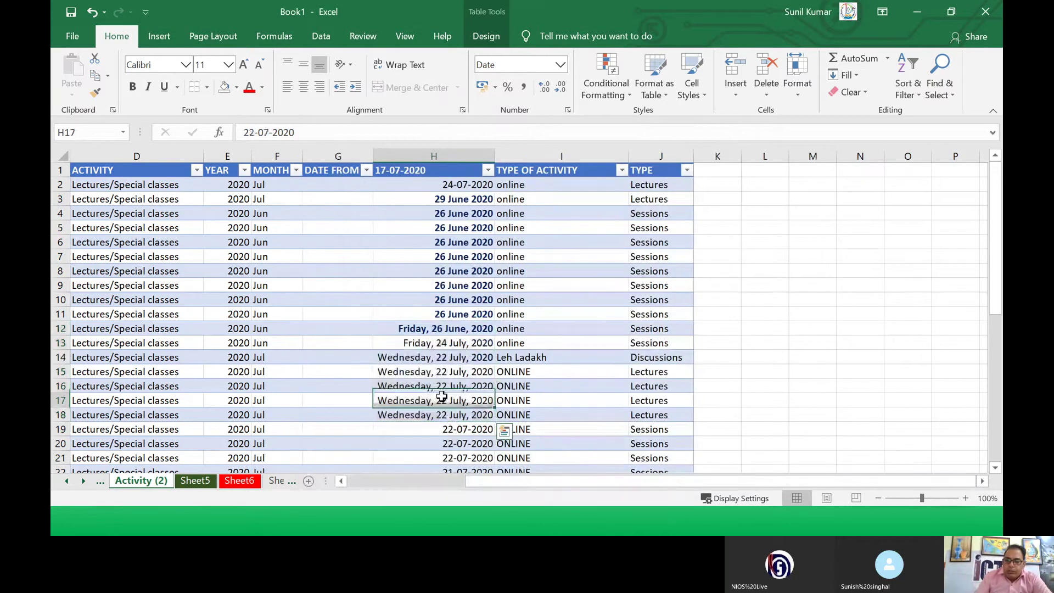
pyautogui.moveTo(412, 330); pyautogui.dragTo(458, 415)
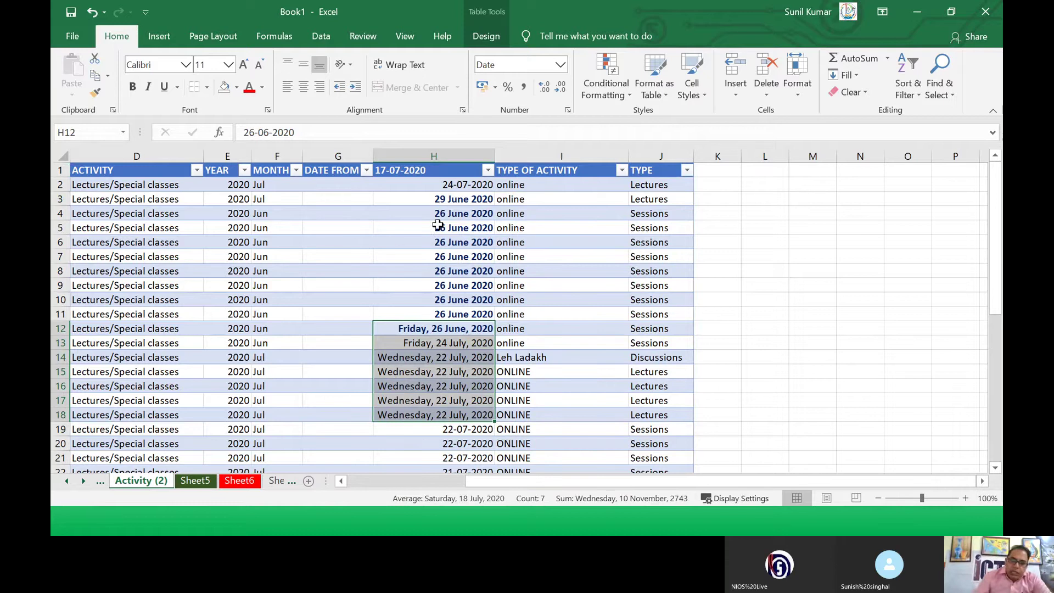
pyautogui.click(440, 185)
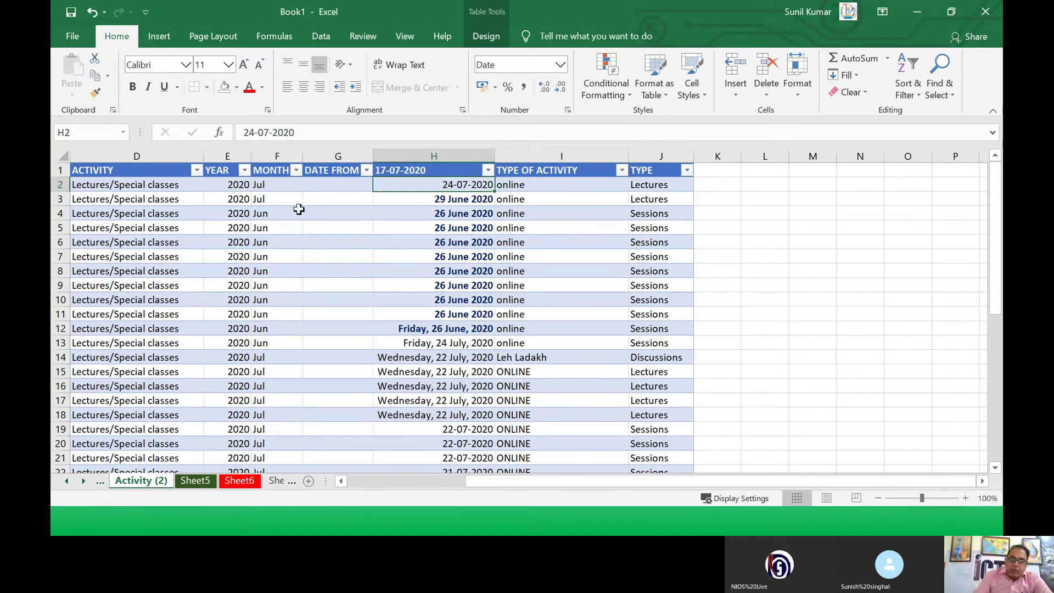
# Step: Apply the 14-03-12 date type to H2 so it reads 24-07-20
pyautogui.rightClick(461, 191)
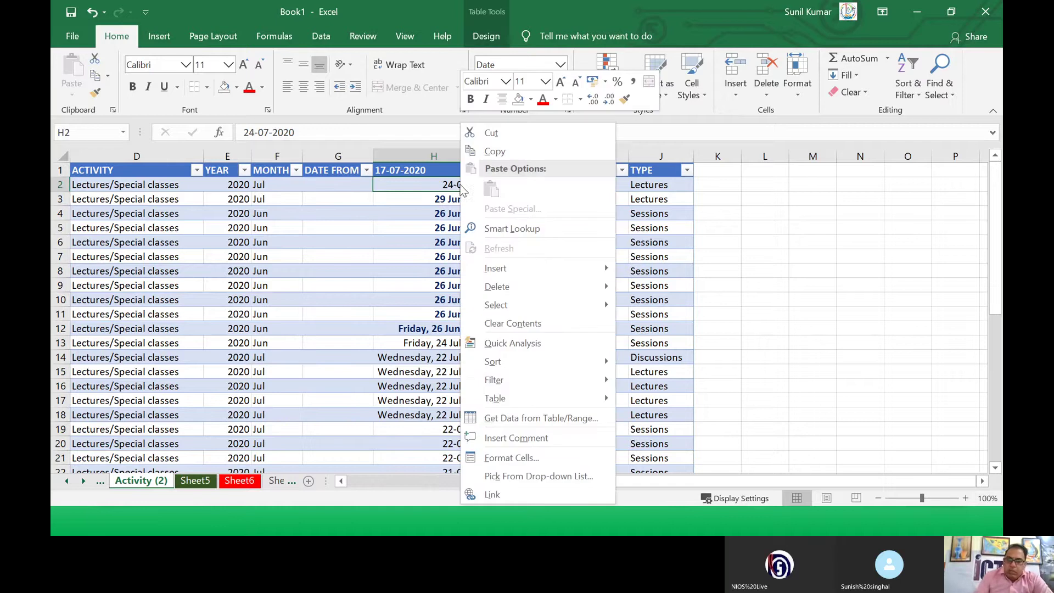
pyautogui.click(509, 459)
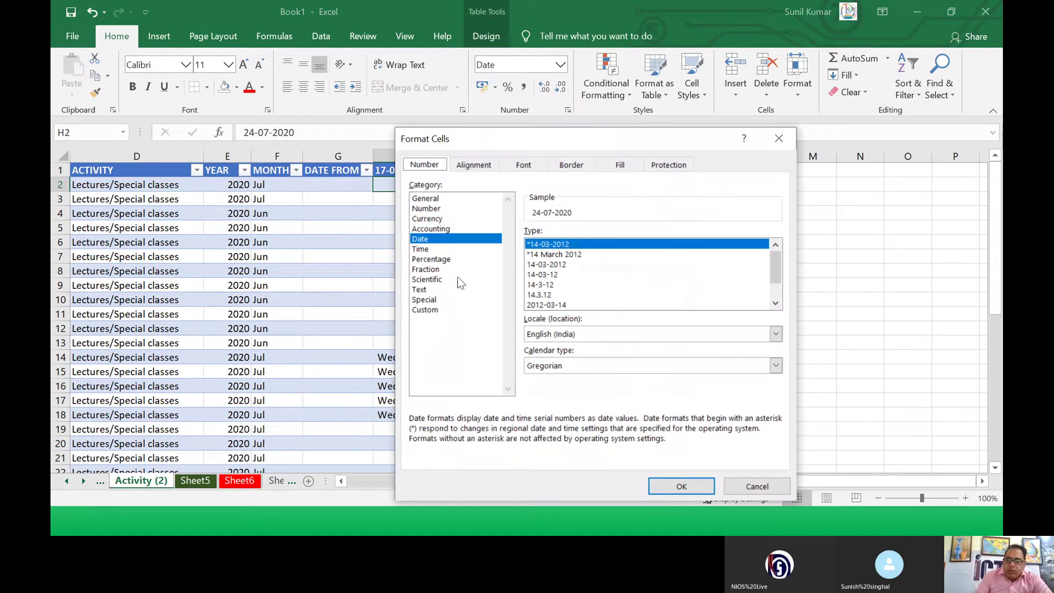
pyautogui.click(543, 275)
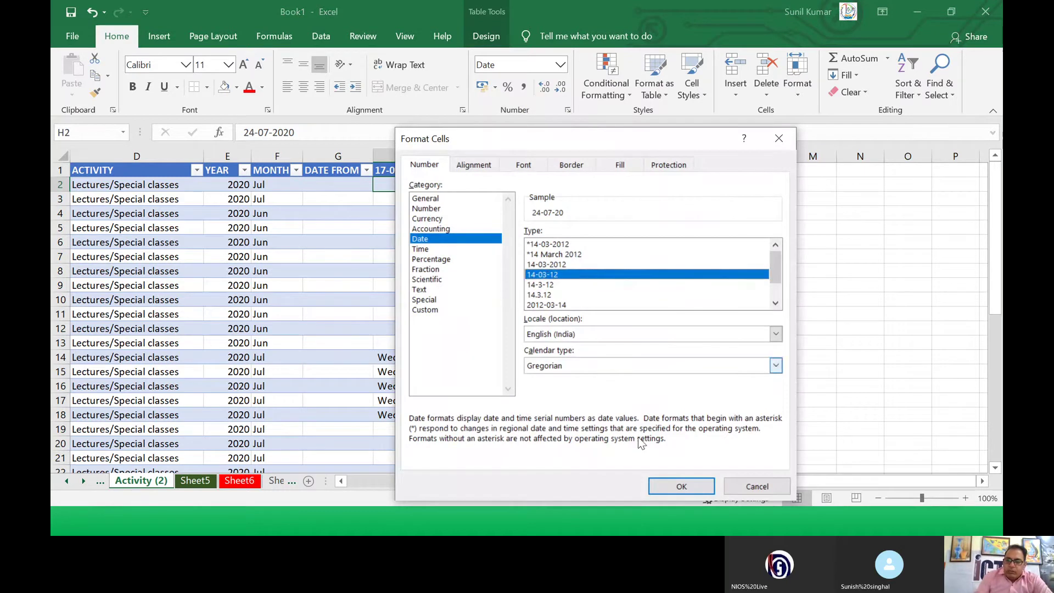
pyautogui.click(681, 486)
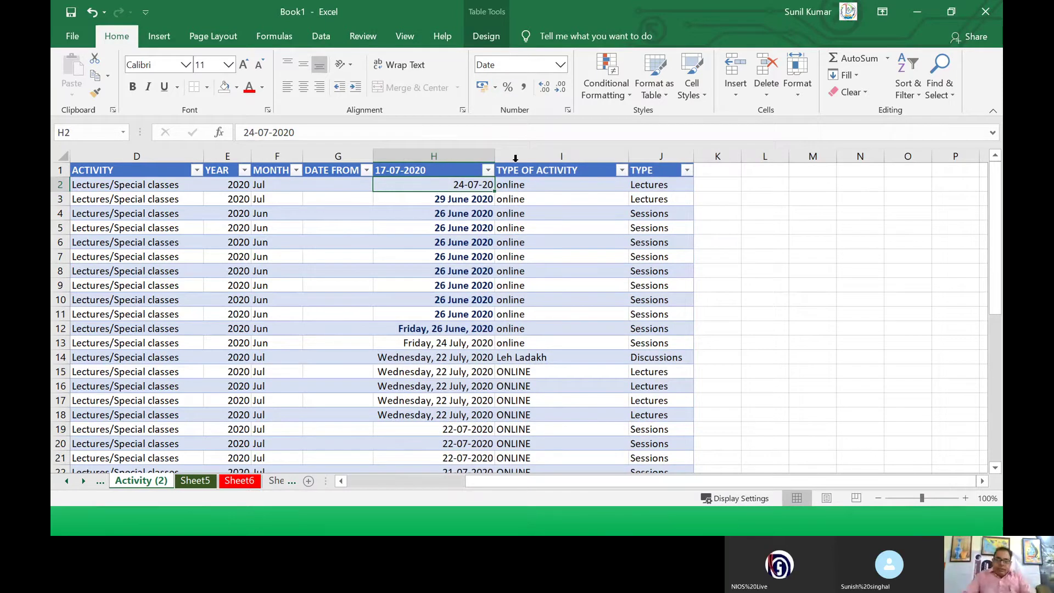
# Step: Give H19:H20 the custom format code mm-dd-yy so both read 07-22-20
pyautogui.moveTo(451, 430); pyautogui.dragTo(453, 441)
pyautogui.rightClick(453, 441)
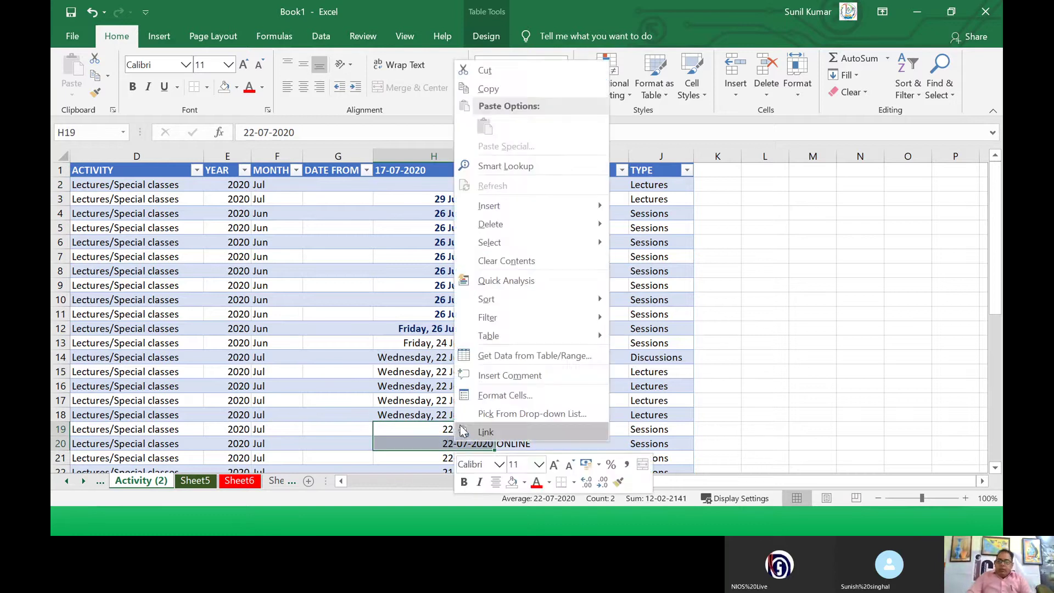
pyautogui.click(471, 399)
pyautogui.click(378, 310)
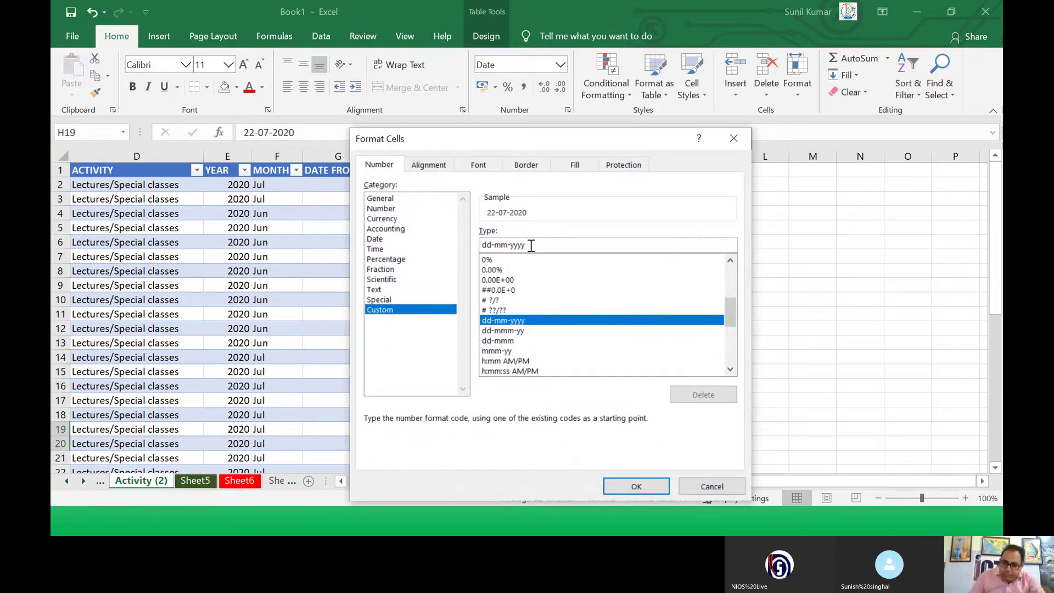
pyautogui.moveTo(532, 245); pyautogui.dragTo(447, 241)
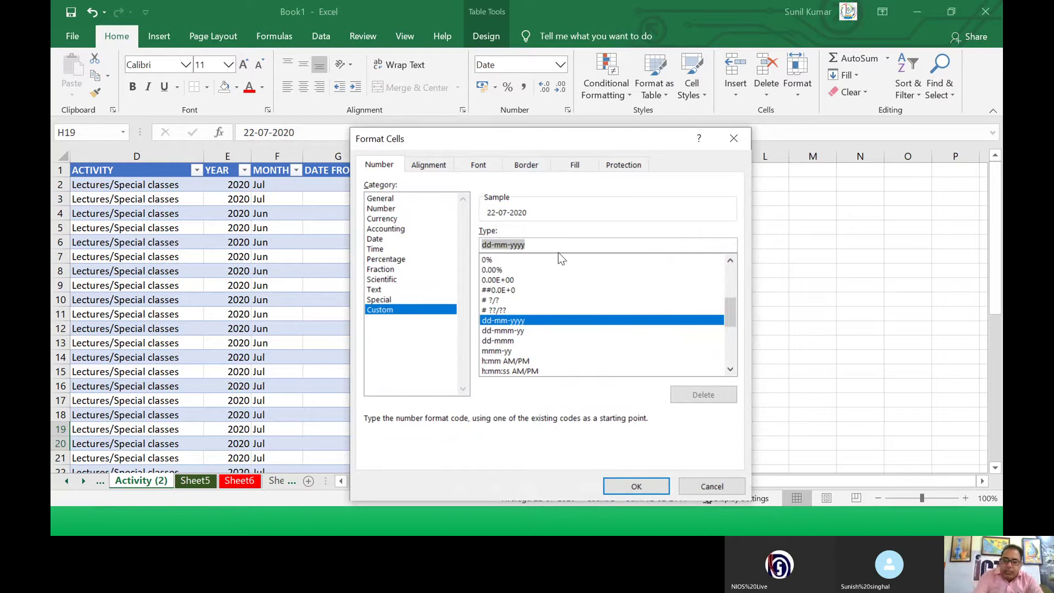
pyautogui.write('mm-')
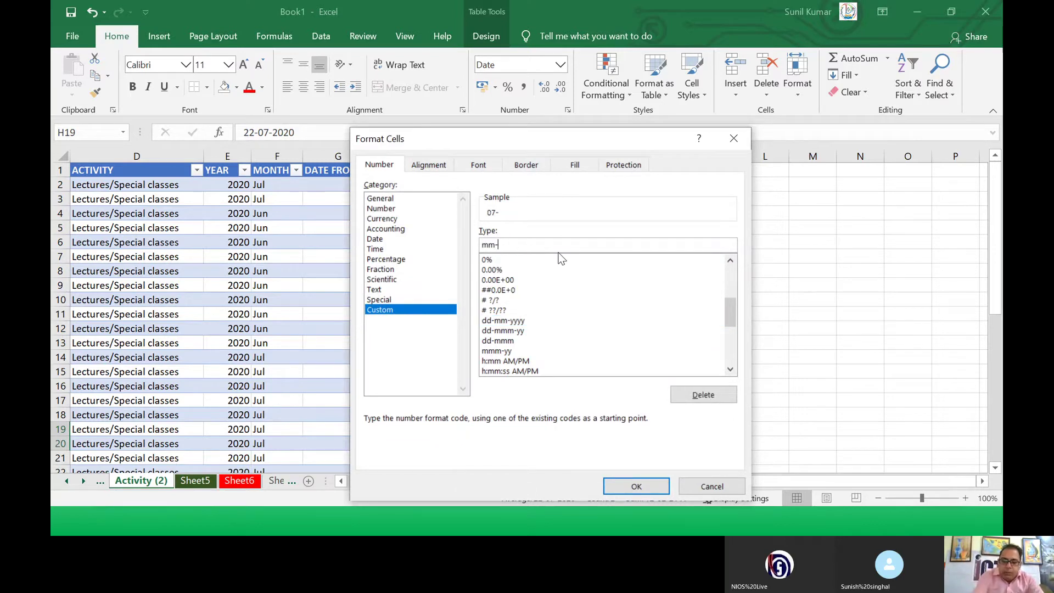
pyautogui.write('dd-y')
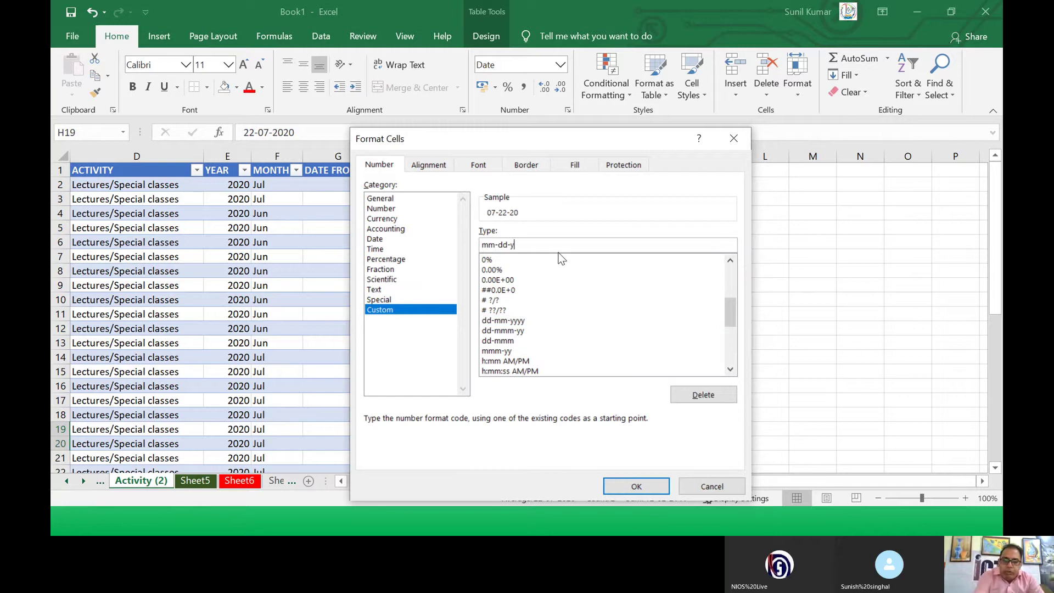
pyautogui.write('yyy')
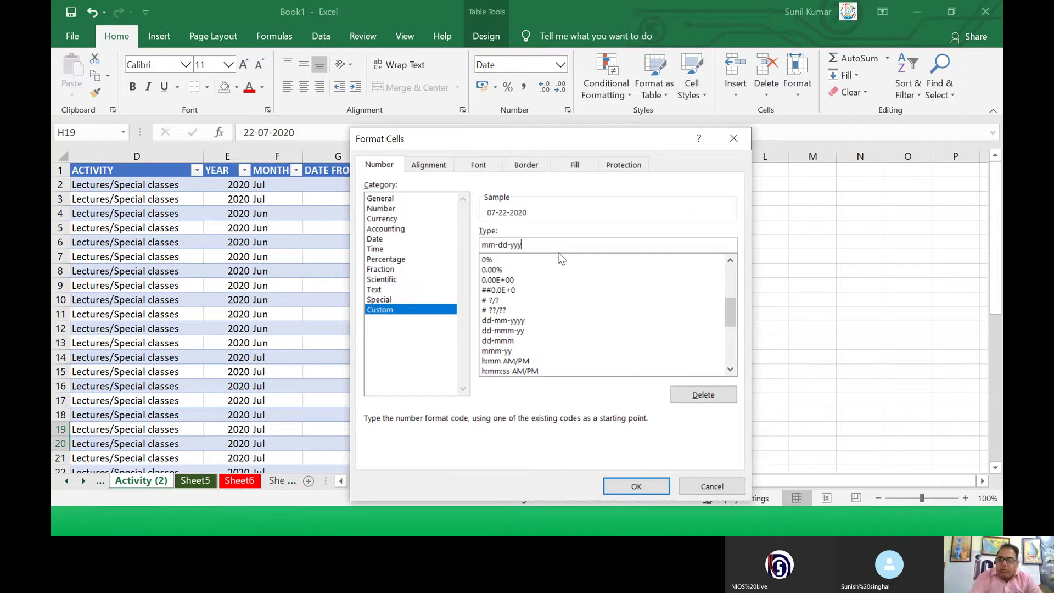
pyautogui.press('BackSpace')
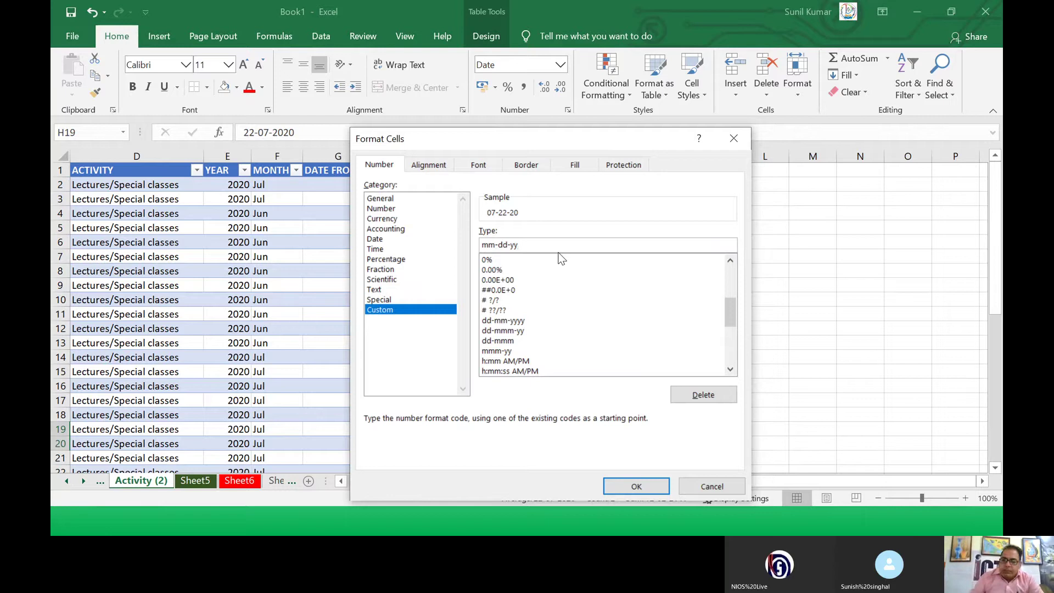
pyautogui.click(649, 483)
pyautogui.click(458, 431)
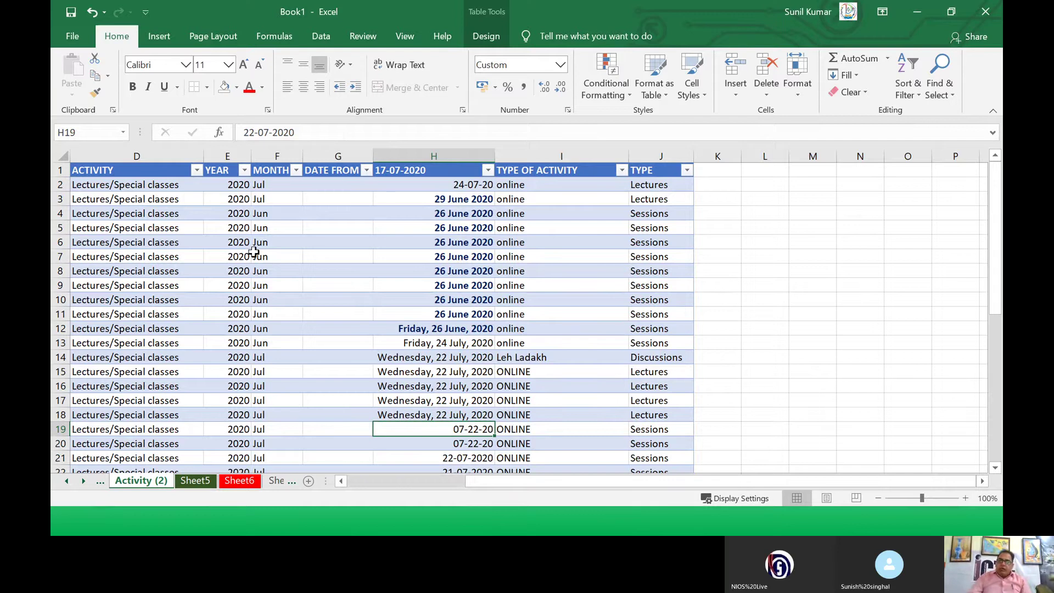
pyautogui.moveTo(224, 186); pyautogui.dragTo(229, 268)
# Step: Format the YEAR cells E2:E8 as Number with 2 decimal places, reading 2020.00
pyautogui.rightClick(230, 255)
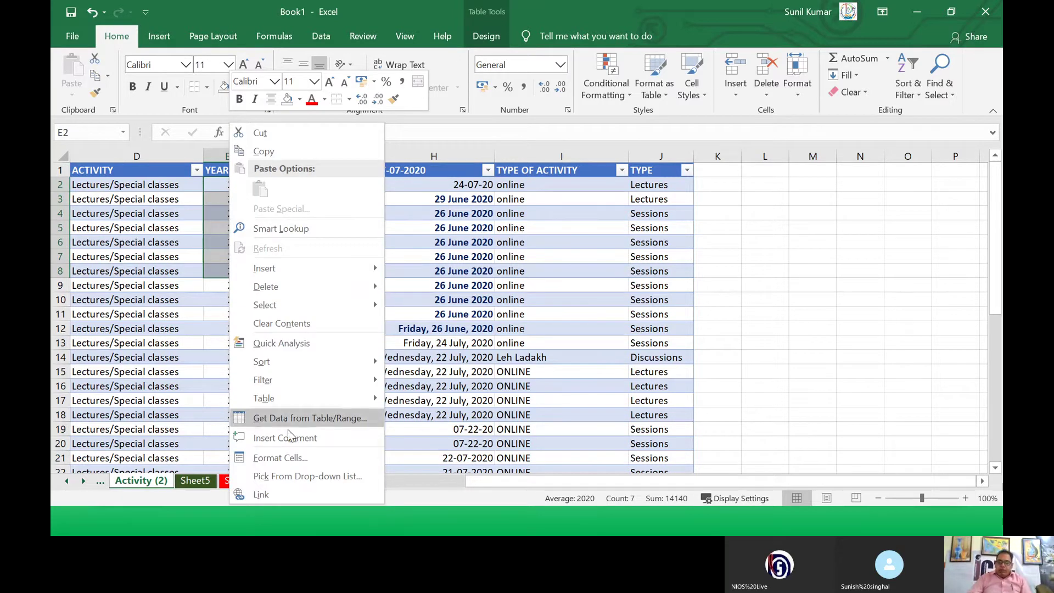
pyautogui.click(297, 464)
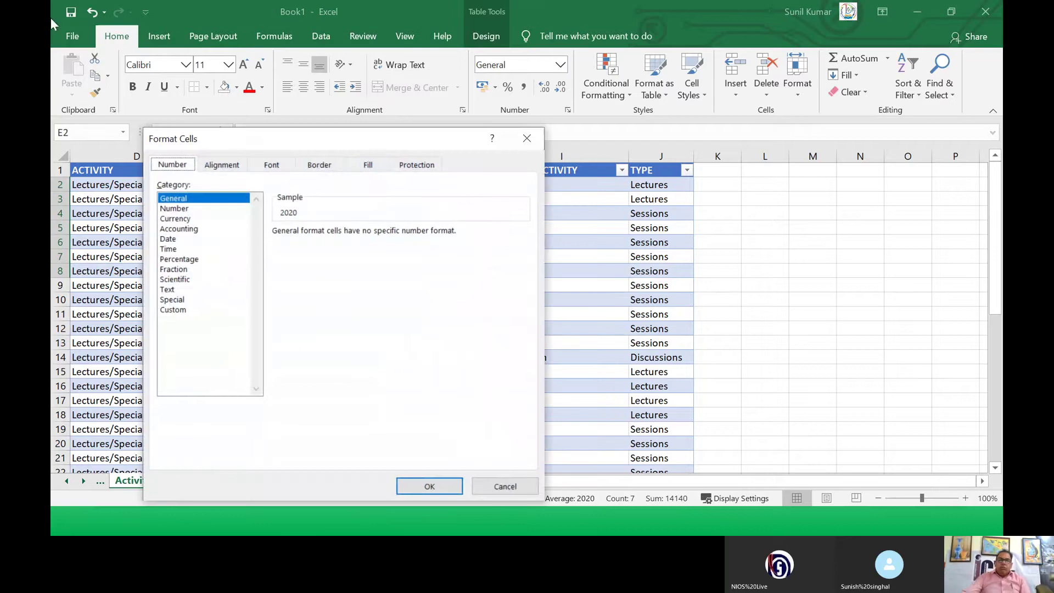
pyautogui.click(175, 208)
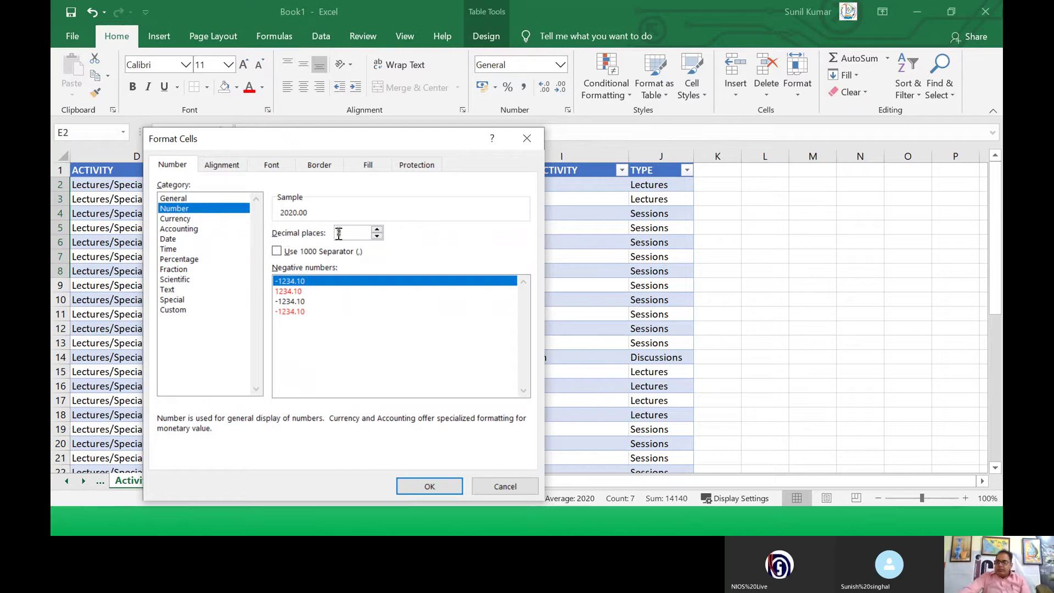
pyautogui.click(376, 237)
pyautogui.click(376, 237)
pyautogui.click(377, 231)
pyautogui.click(377, 232)
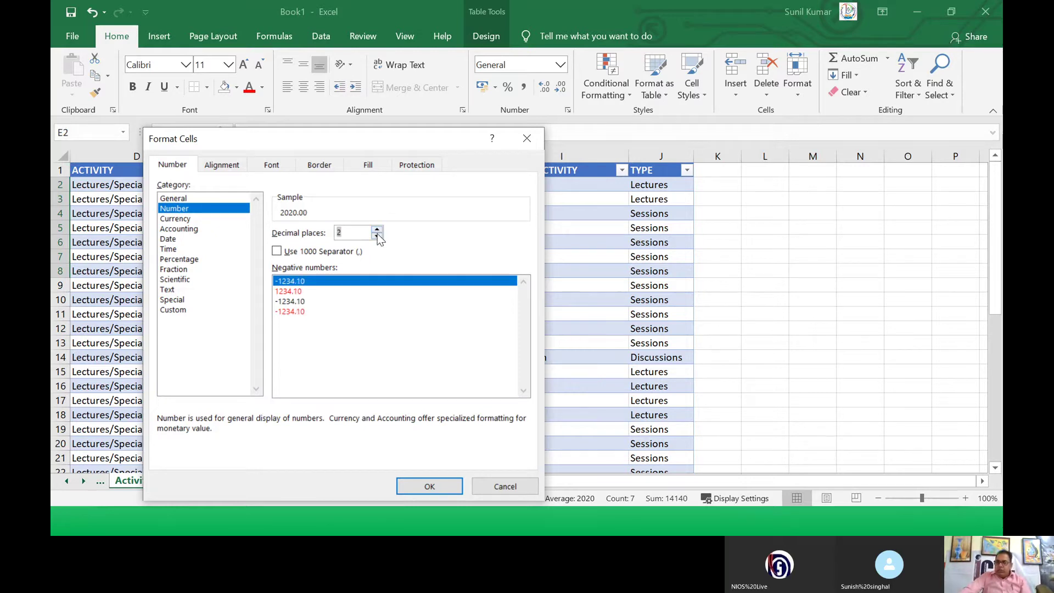
pyautogui.click(430, 486)
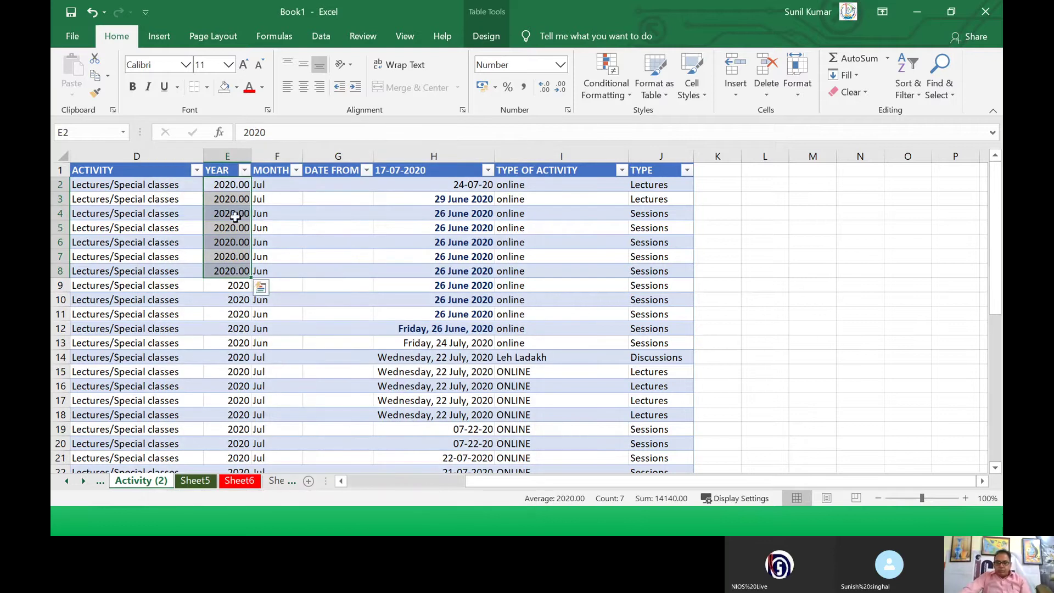
pyautogui.click(224, 188)
pyautogui.moveTo(225, 191); pyautogui.dragTo(227, 275)
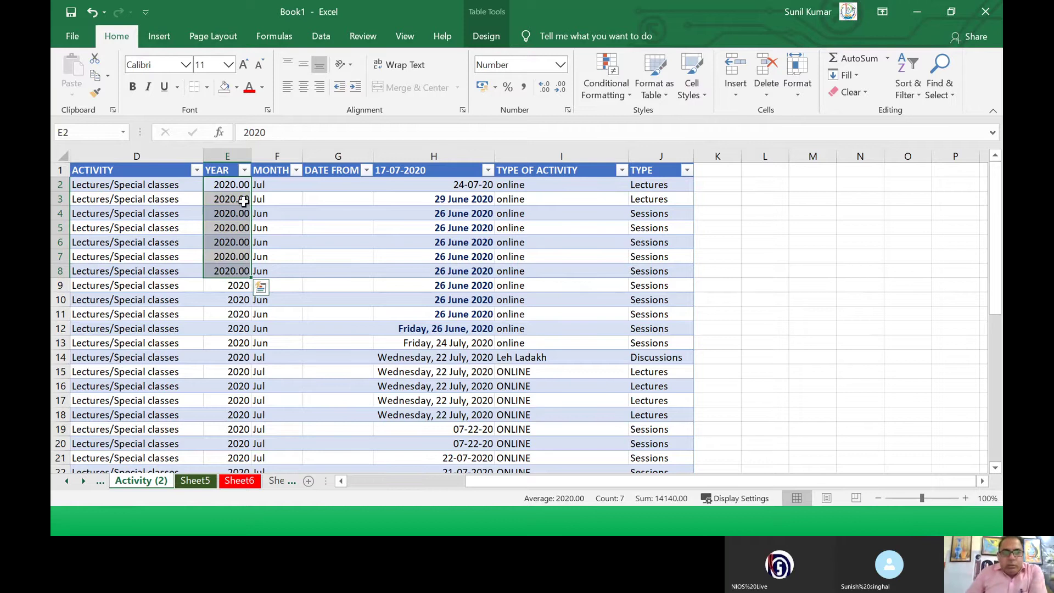
pyautogui.click(219, 229)
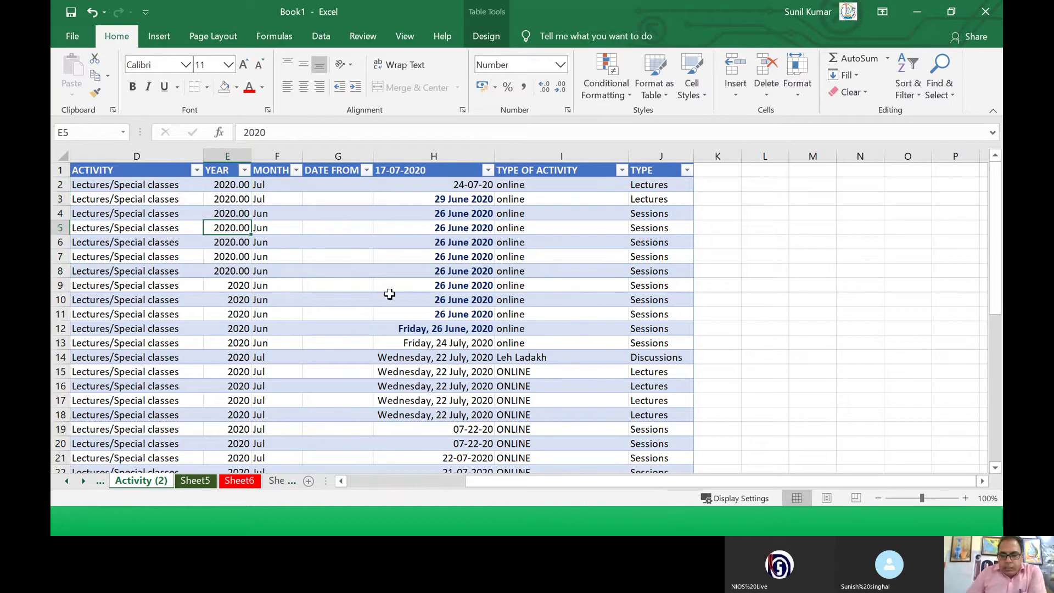
pyautogui.write('458269')
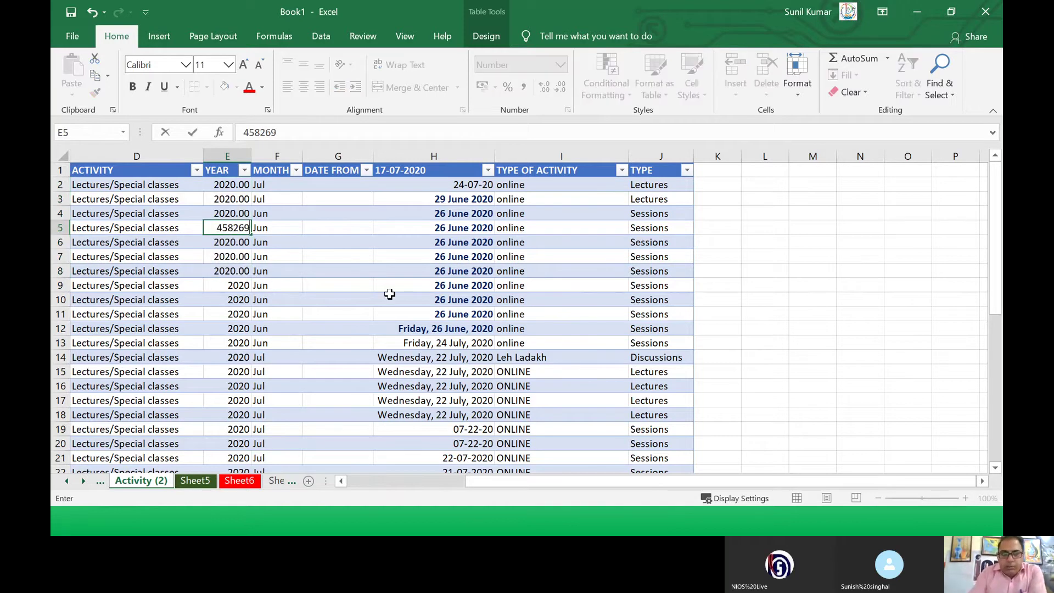
pyautogui.write('865278')
pyautogui.press('Return')
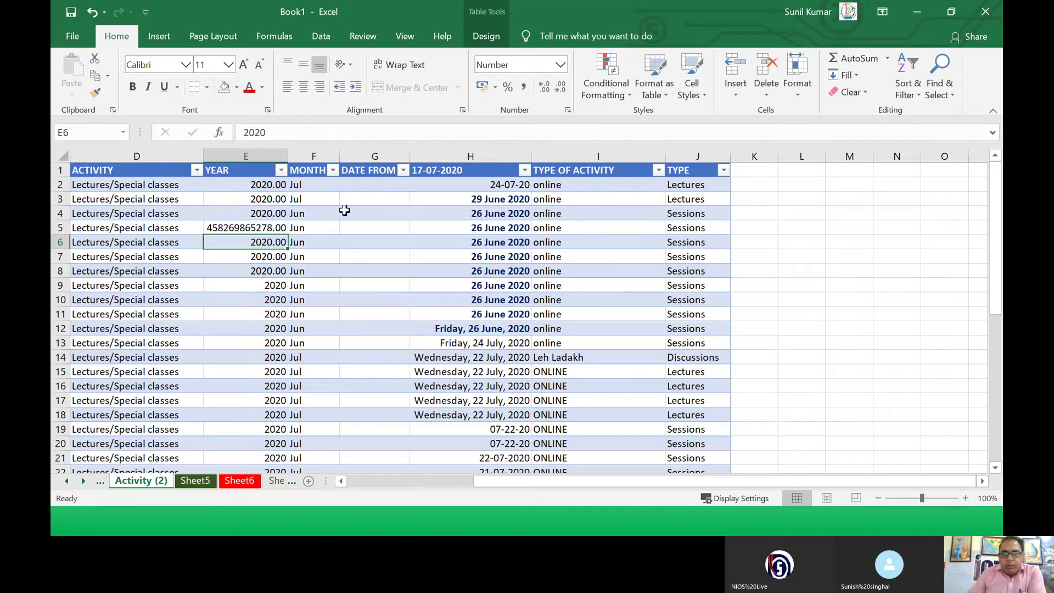
pyautogui.click(246, 231)
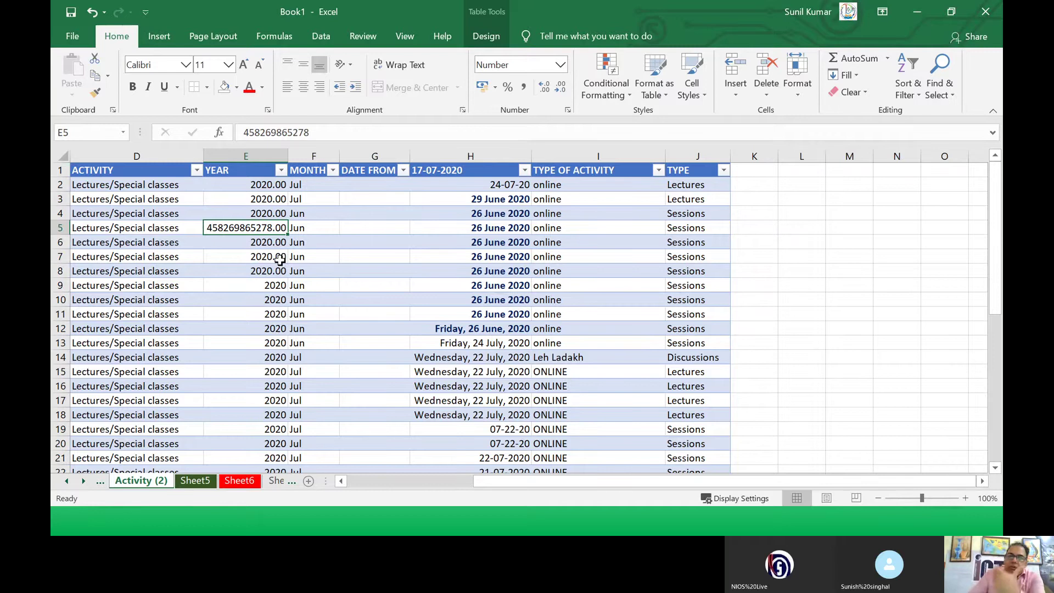
# Step: Format E5 as Number with 1000 separators, showing 4,58,26,98,65,278.00
pyautogui.rightClick(274, 227)
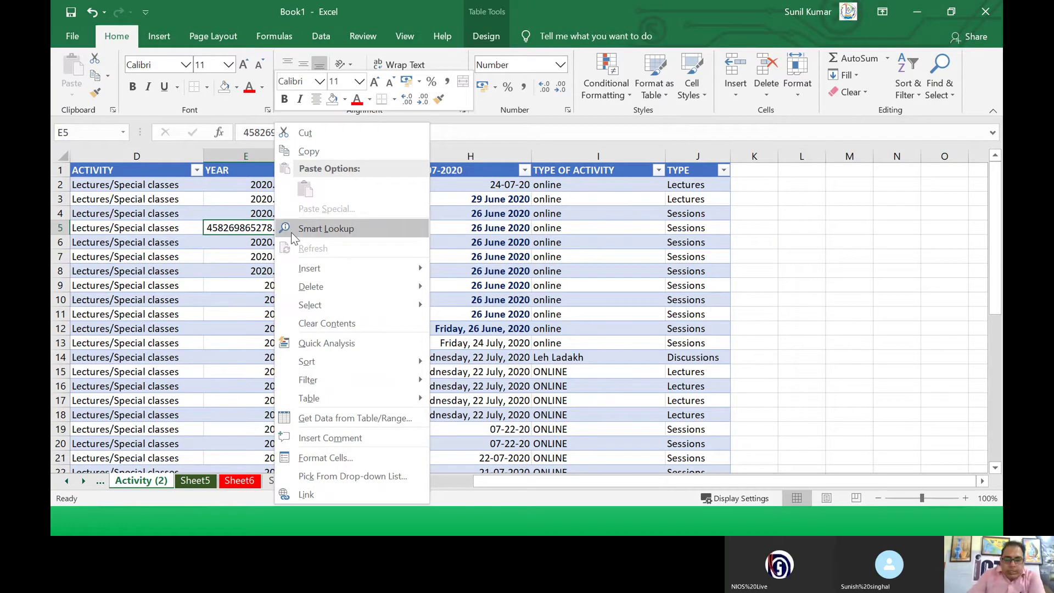
pyautogui.click(318, 460)
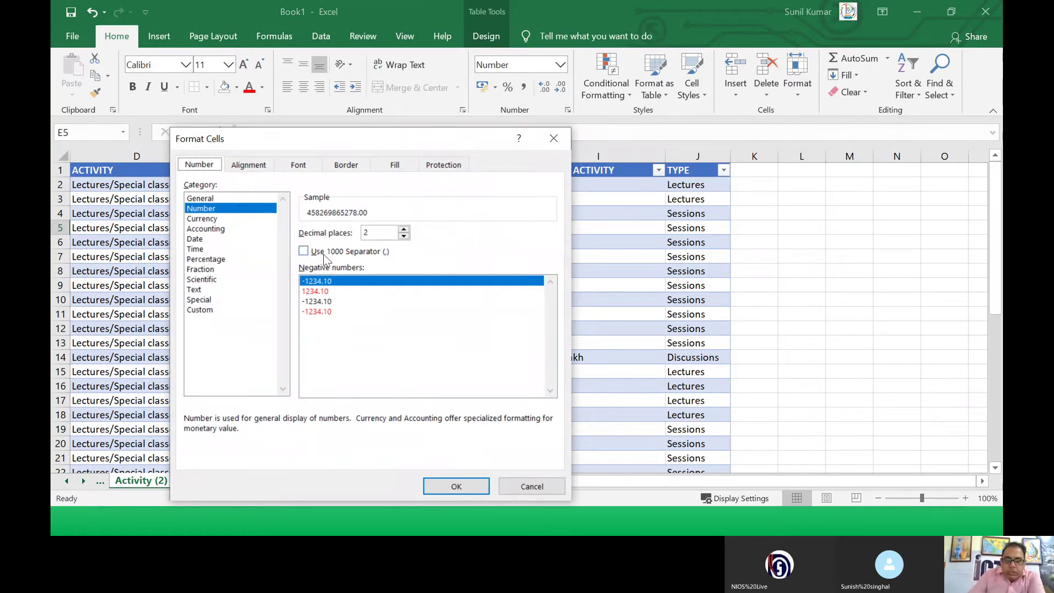
pyautogui.click(304, 251)
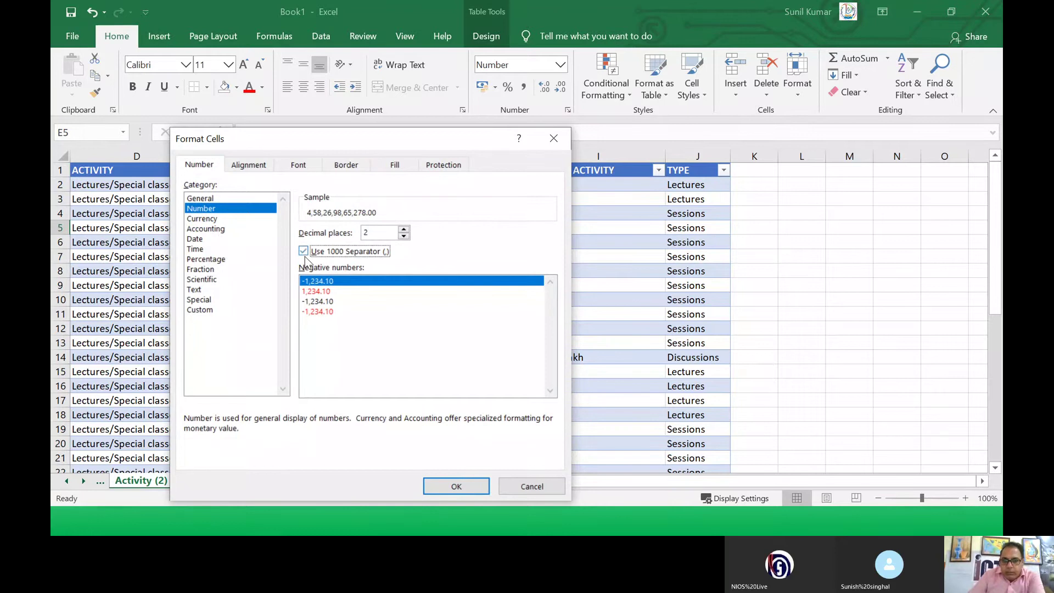
pyautogui.click(458, 485)
pyautogui.click(234, 281)
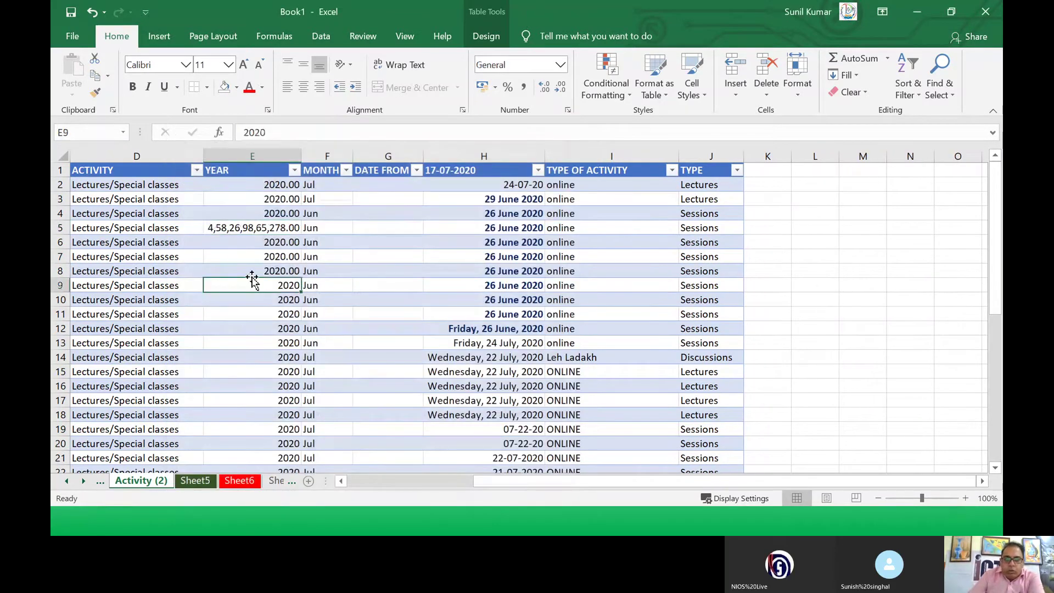
# Step: Enter =SUM(E6:E8) in G10 to total the years in E6:E8
pyautogui.click(223, 230)
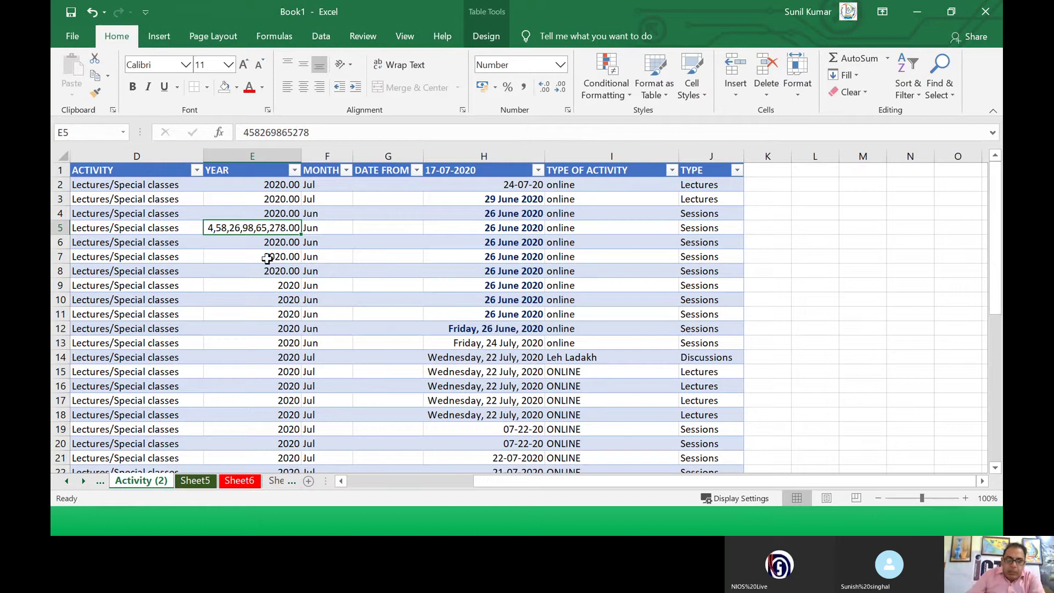
pyautogui.click(264, 245)
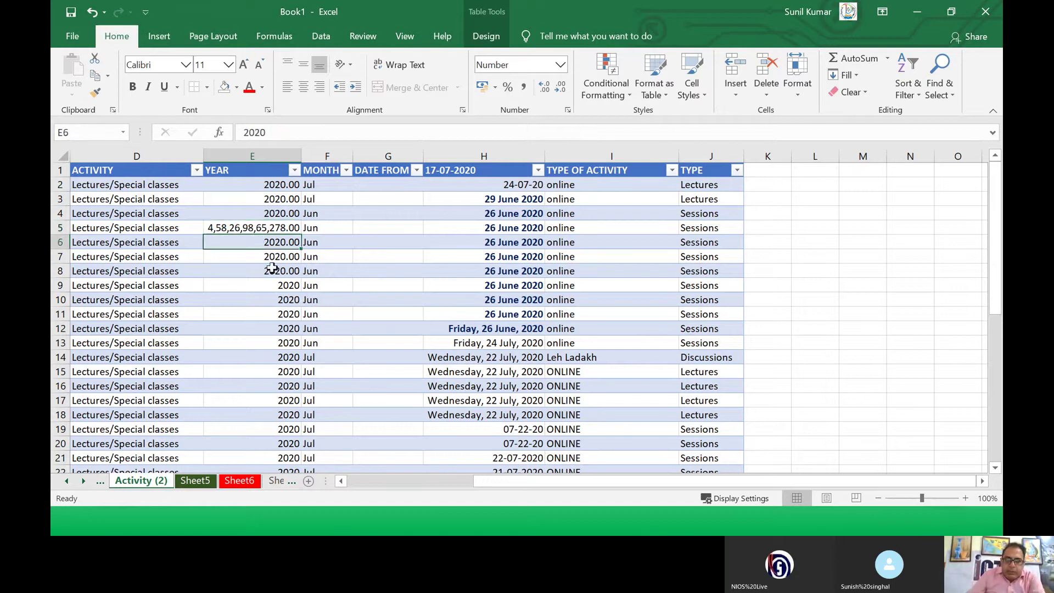
pyautogui.click(386, 302)
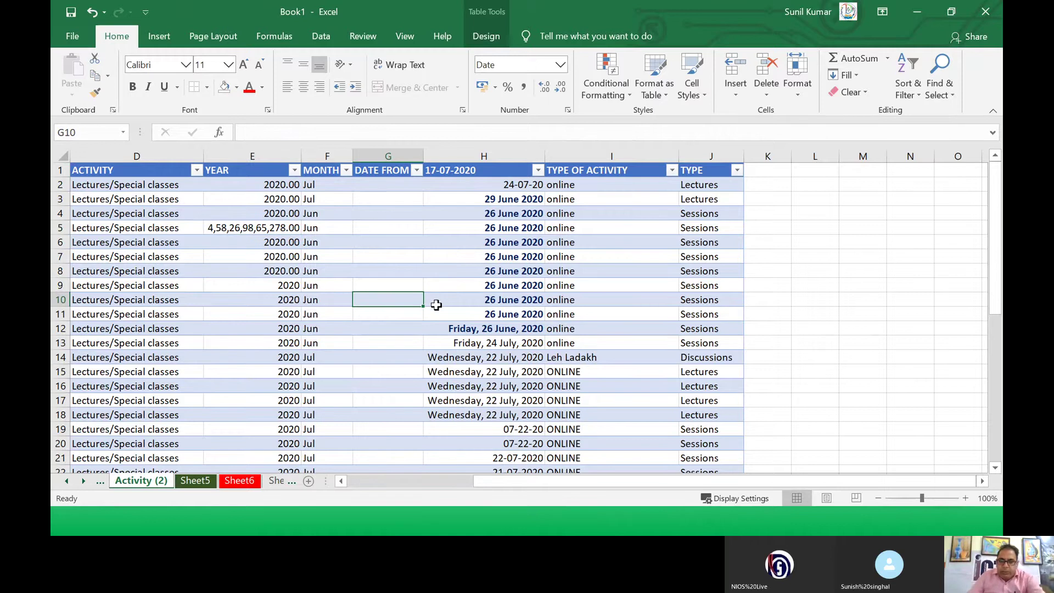
pyautogui.write('=')
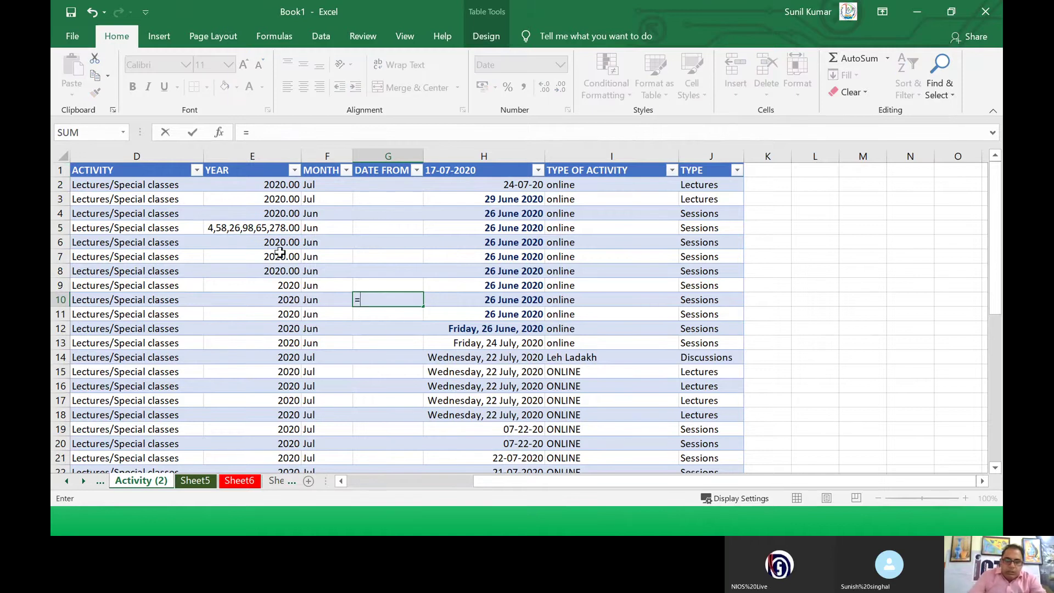
pyautogui.click(280, 243)
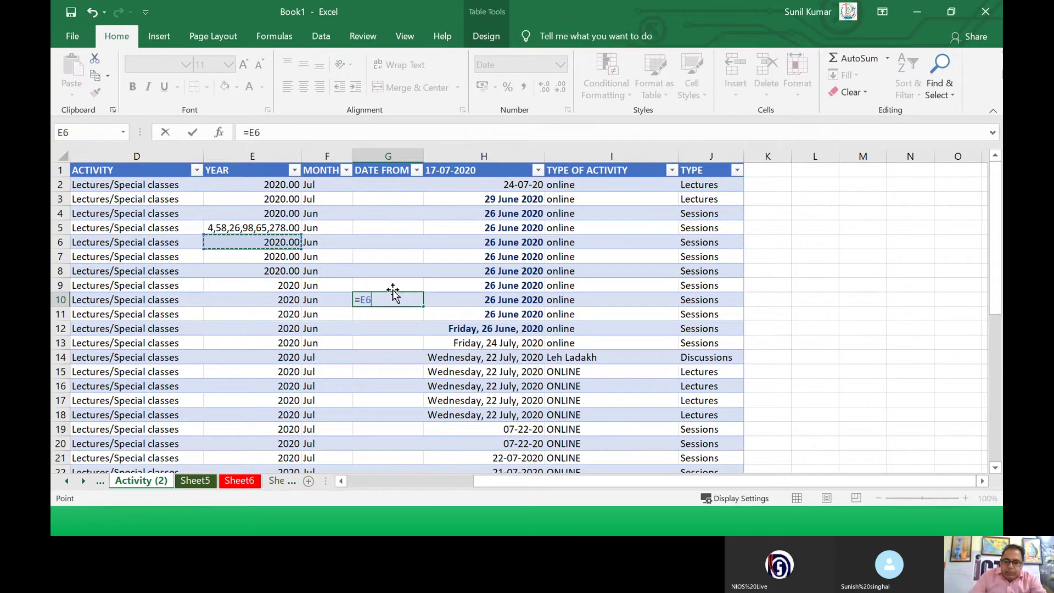
pyautogui.press('BackSpace')
pyautogui.press('BackSpace')
pyautogui.write('sum')
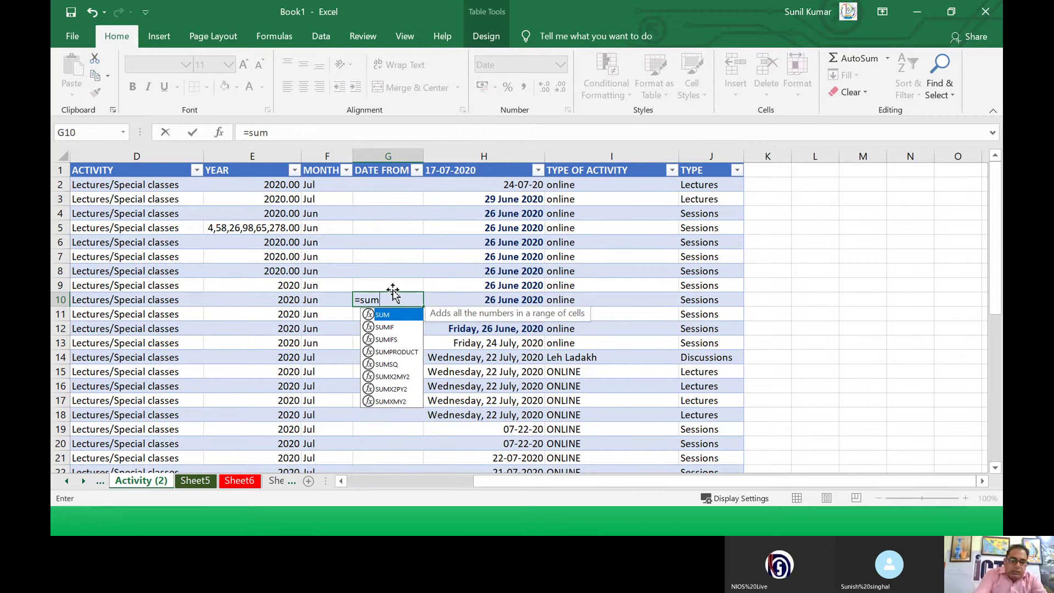
pyautogui.write('(')
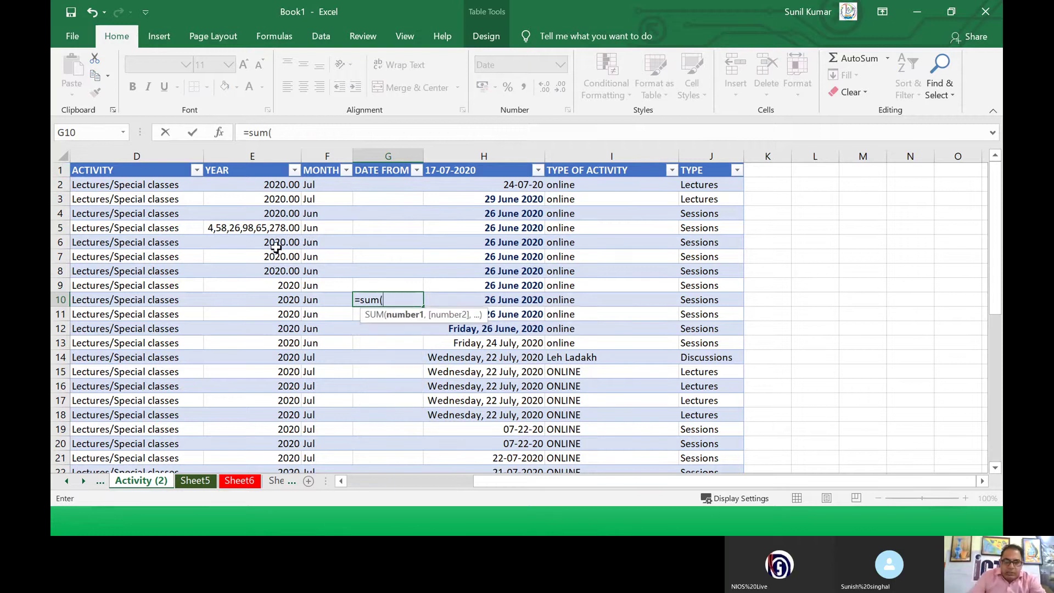
pyautogui.moveTo(275, 240); pyautogui.dragTo(275, 269)
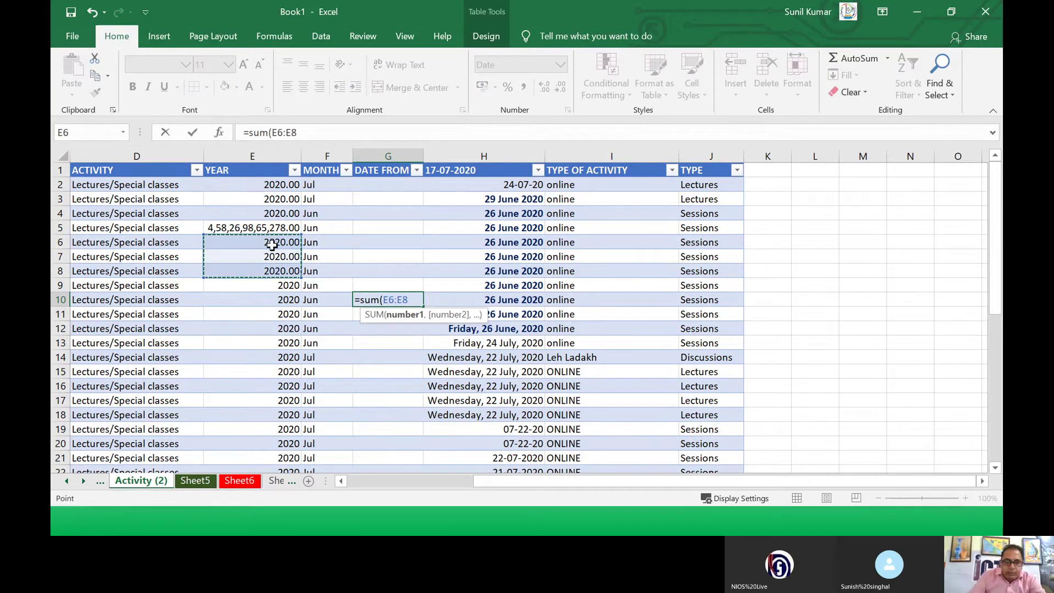
pyautogui.write(')')
pyautogui.press('Return')
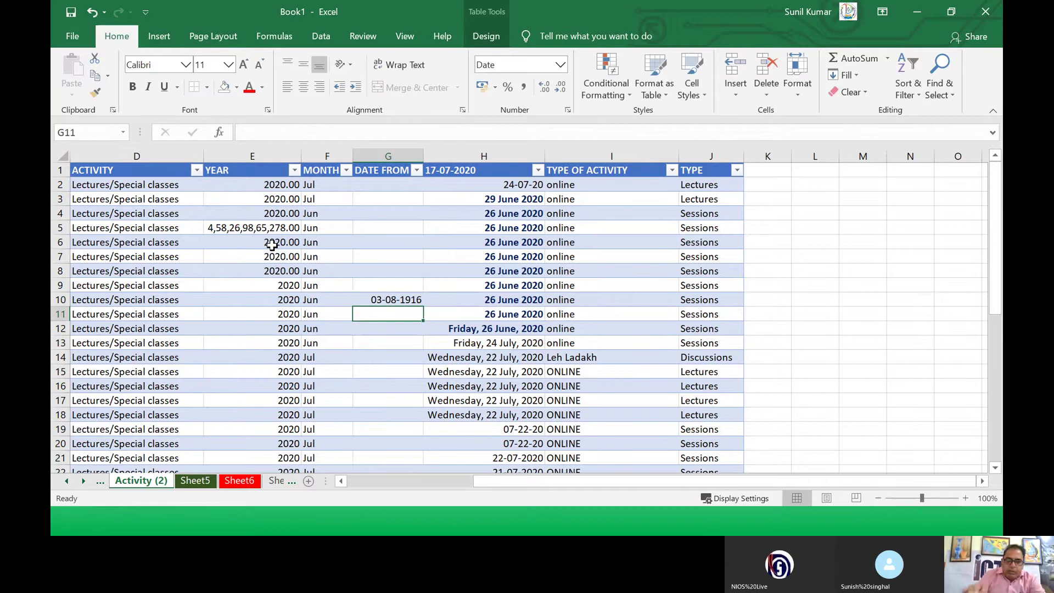
# Step: Format G10 as Number with 0 decimal places so it shows 6060
pyautogui.click(378, 295)
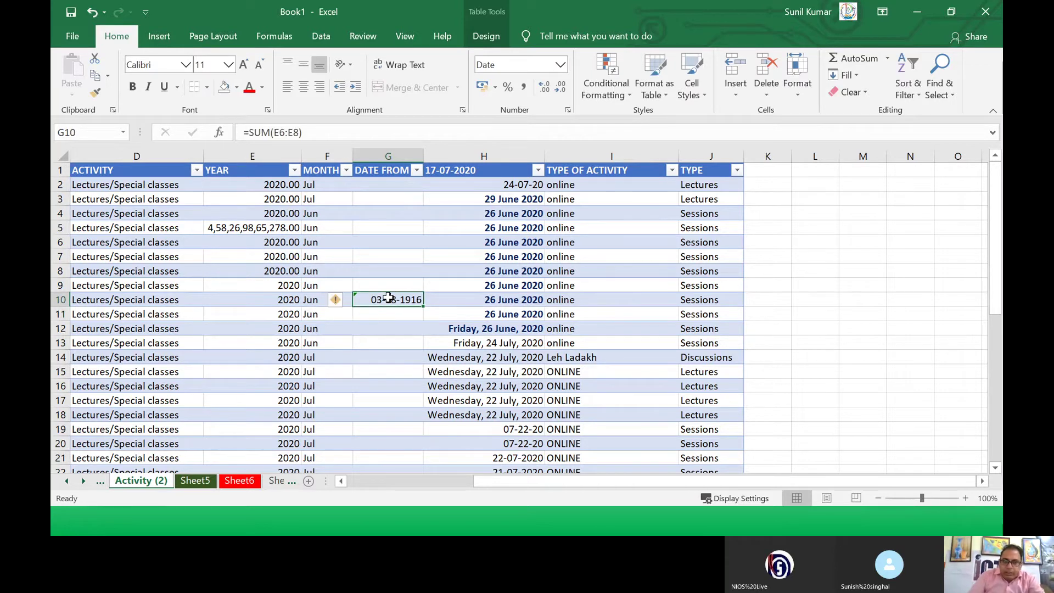
pyautogui.rightClick(388, 297)
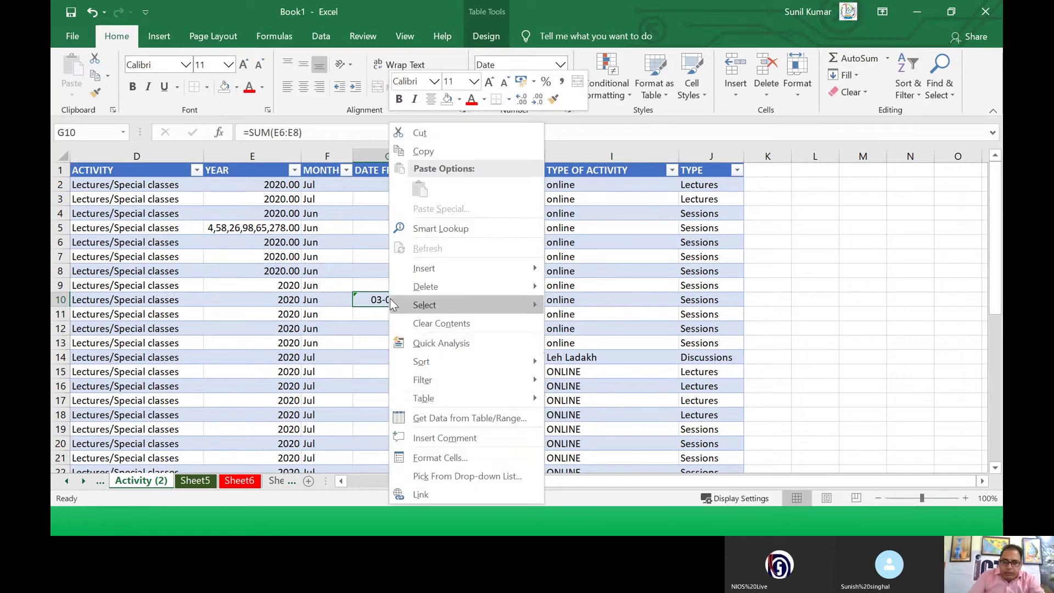
pyautogui.click(439, 457)
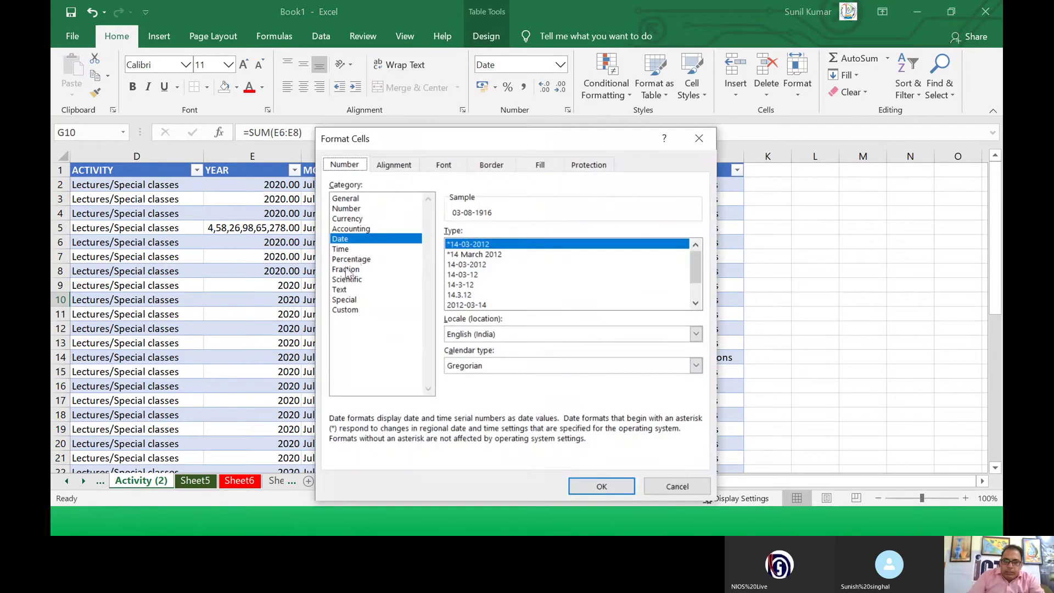
pyautogui.click(344, 210)
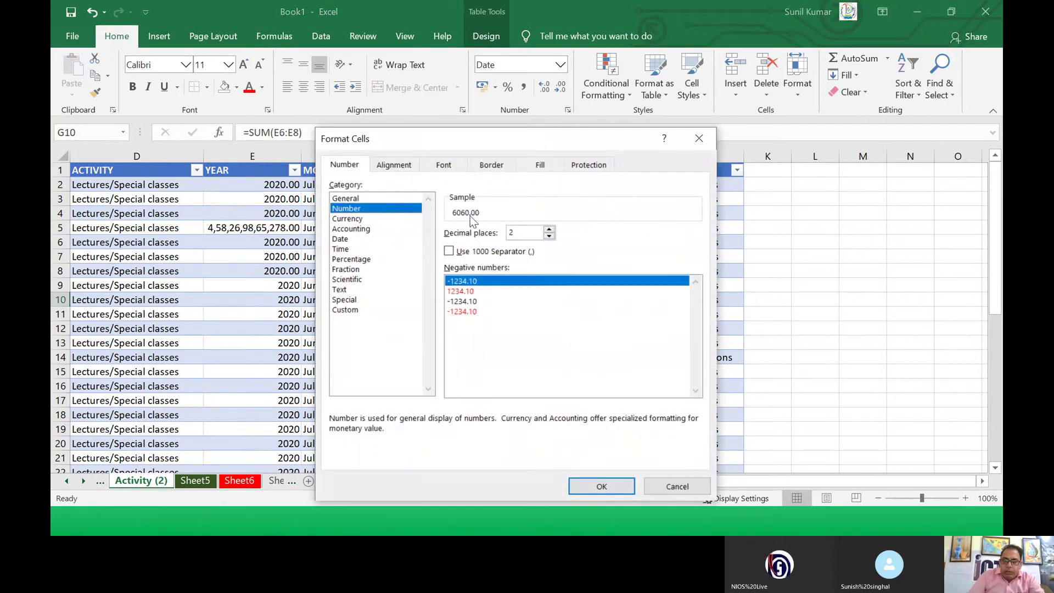
pyautogui.click(550, 236)
pyautogui.click(549, 237)
pyautogui.click(588, 482)
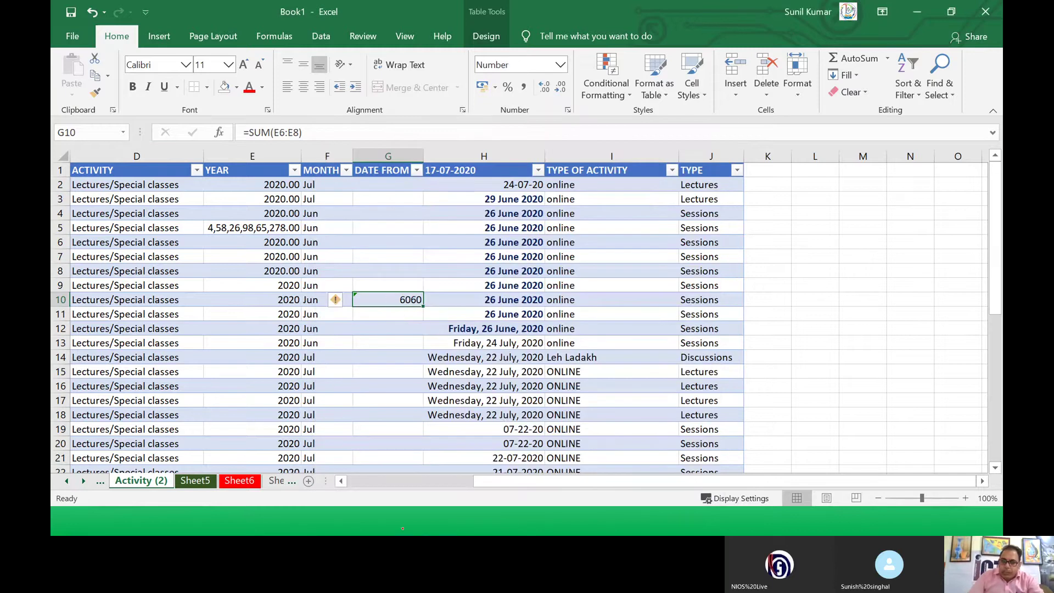
pyautogui.moveTo(258, 243); pyautogui.dragTo(268, 266)
# Step: Format E6:E8 as Text and compare the years in E9 and E6
pyautogui.rightClick(269, 262)
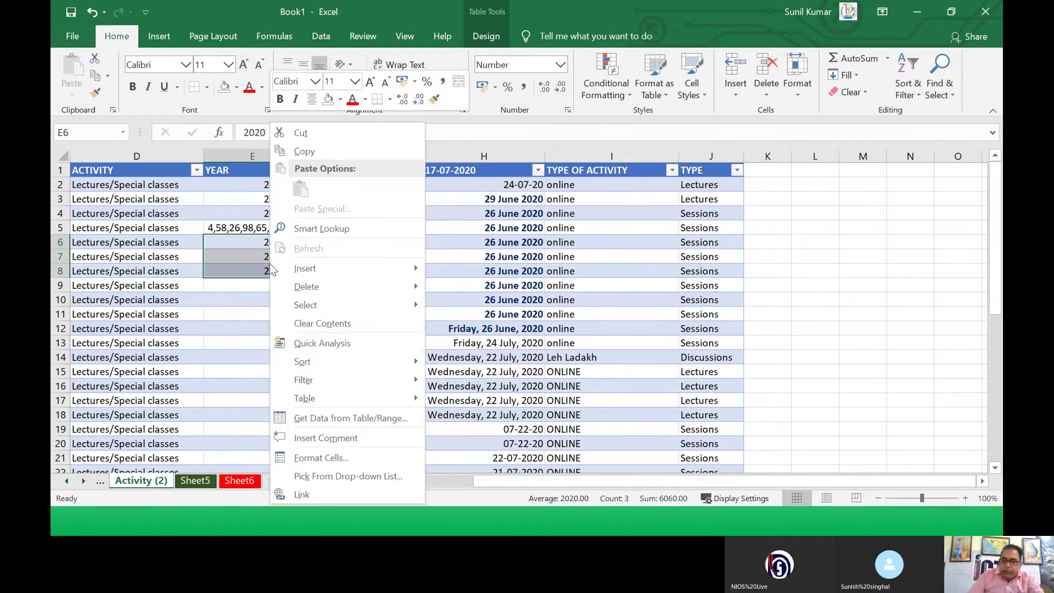
pyautogui.click(307, 459)
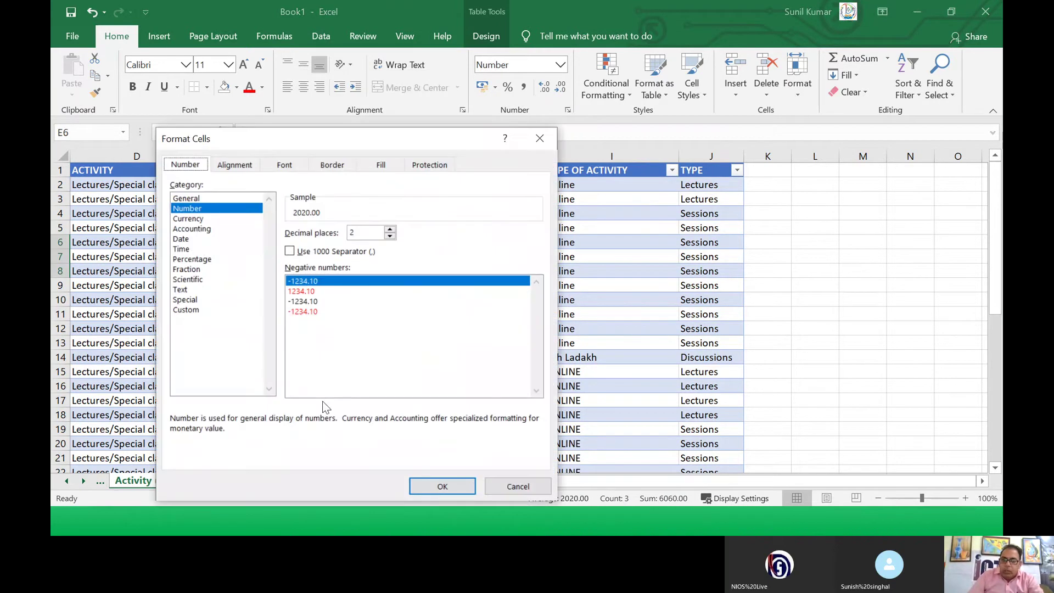
pyautogui.click(180, 289)
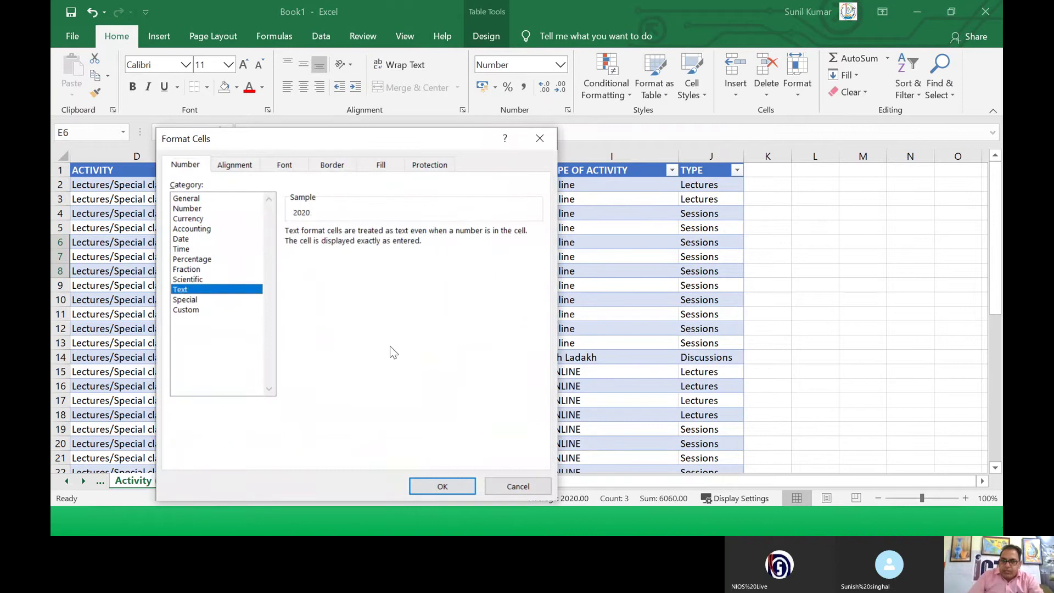
pyautogui.click(429, 487)
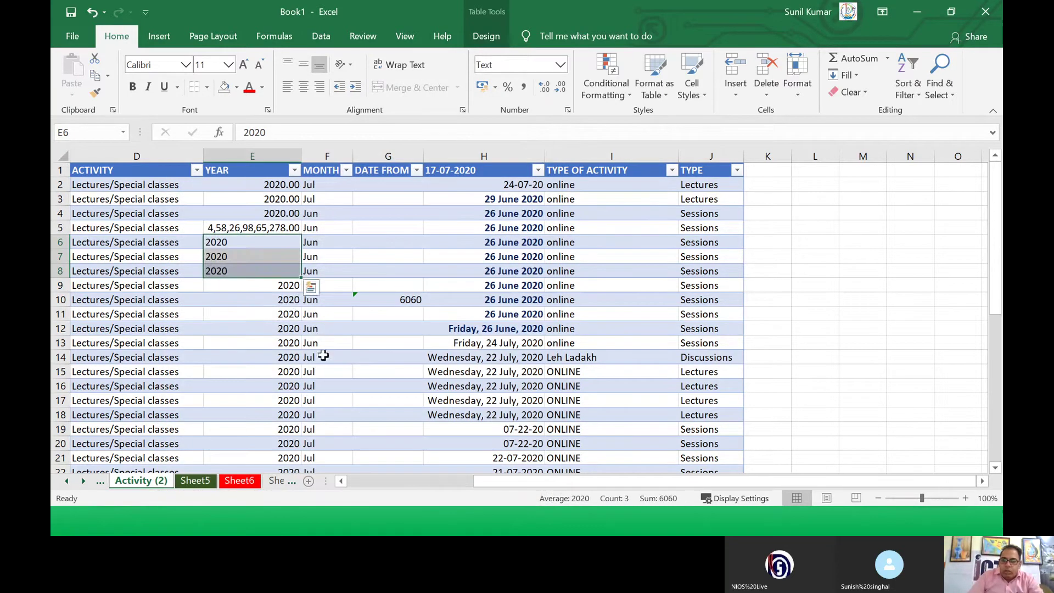
pyautogui.click(287, 311)
pyautogui.click(225, 281)
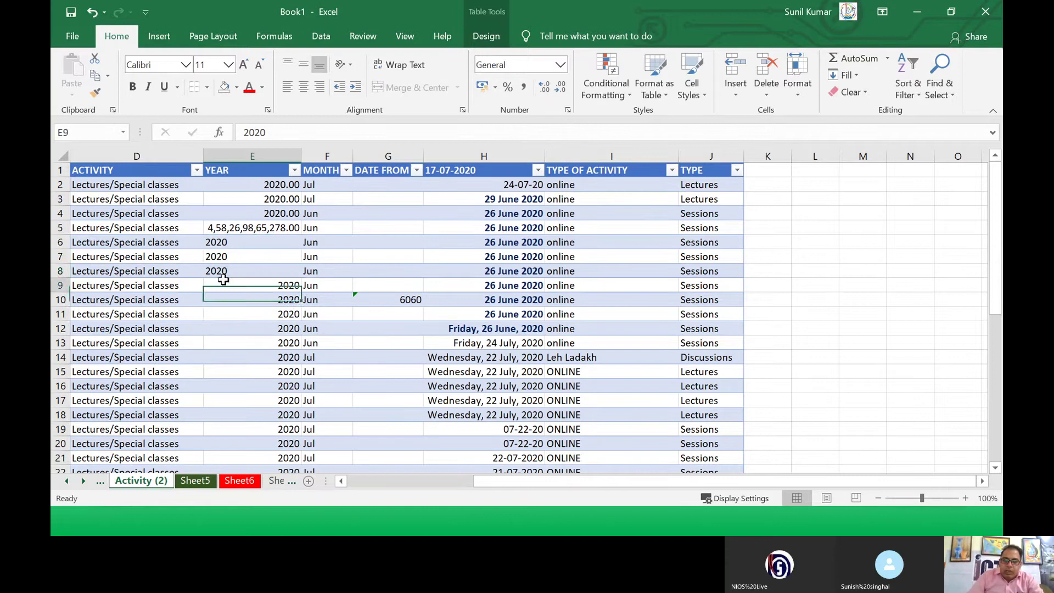
pyautogui.click(223, 244)
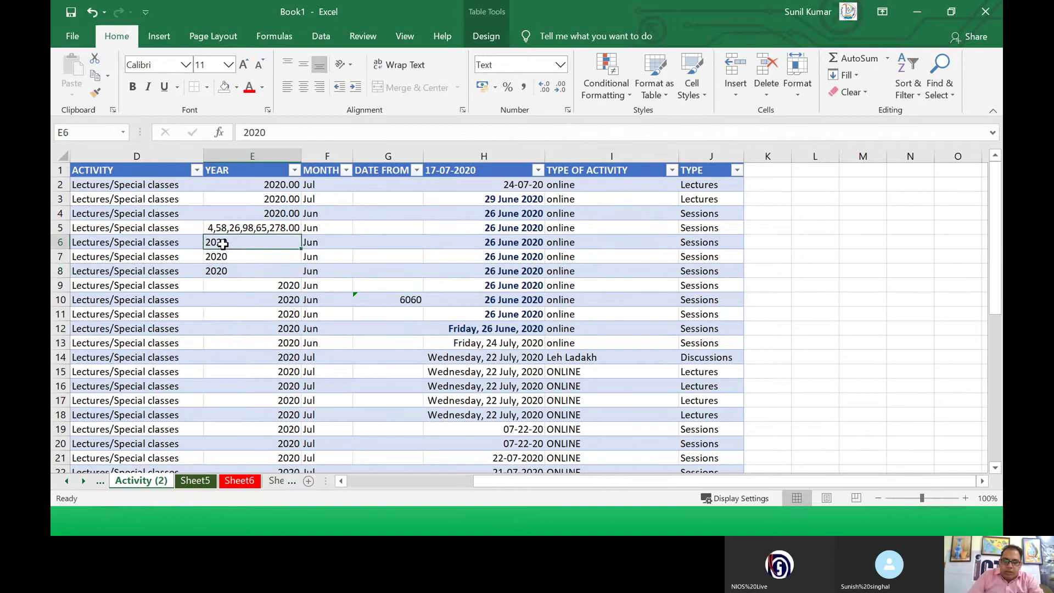
# Step: Enter =SUM(E6:E7) in G9, which displays 4040
pyautogui.click(400, 285)
pyautogui.write('=')
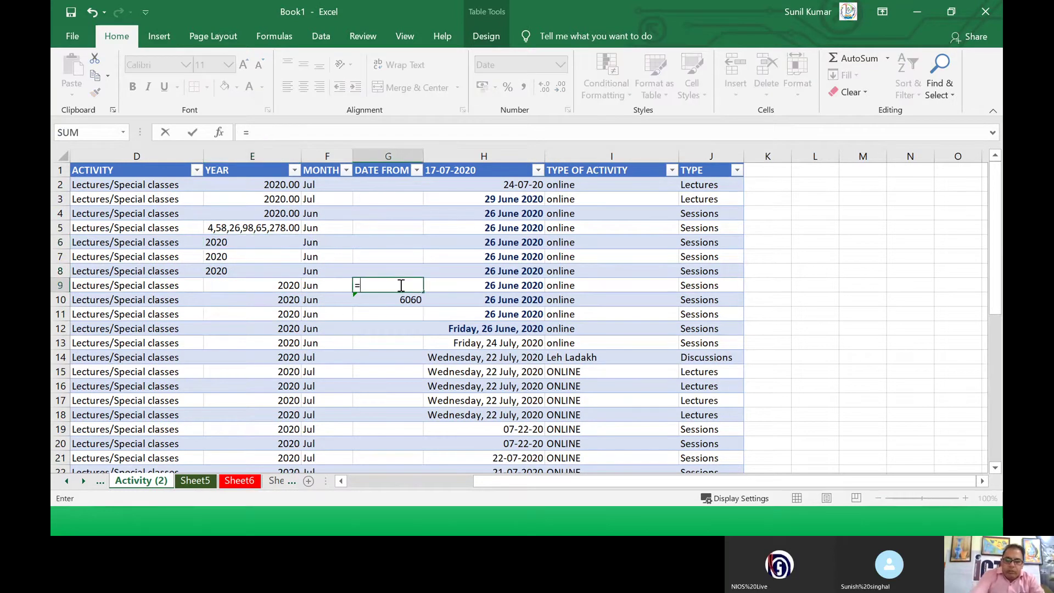
pyautogui.write('sum(')
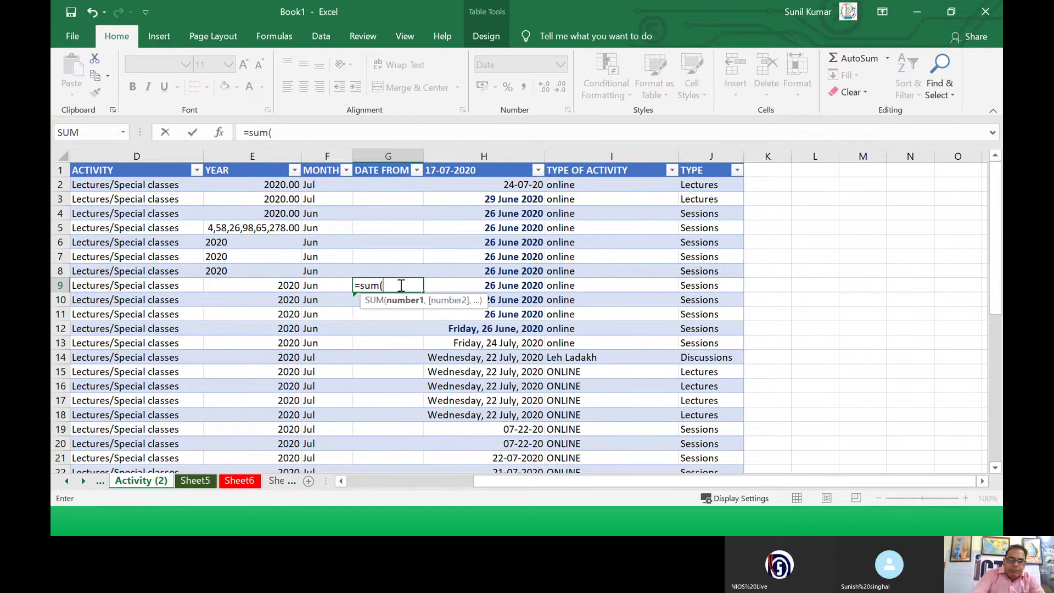
pyautogui.moveTo(221, 242); pyautogui.dragTo(230, 264)
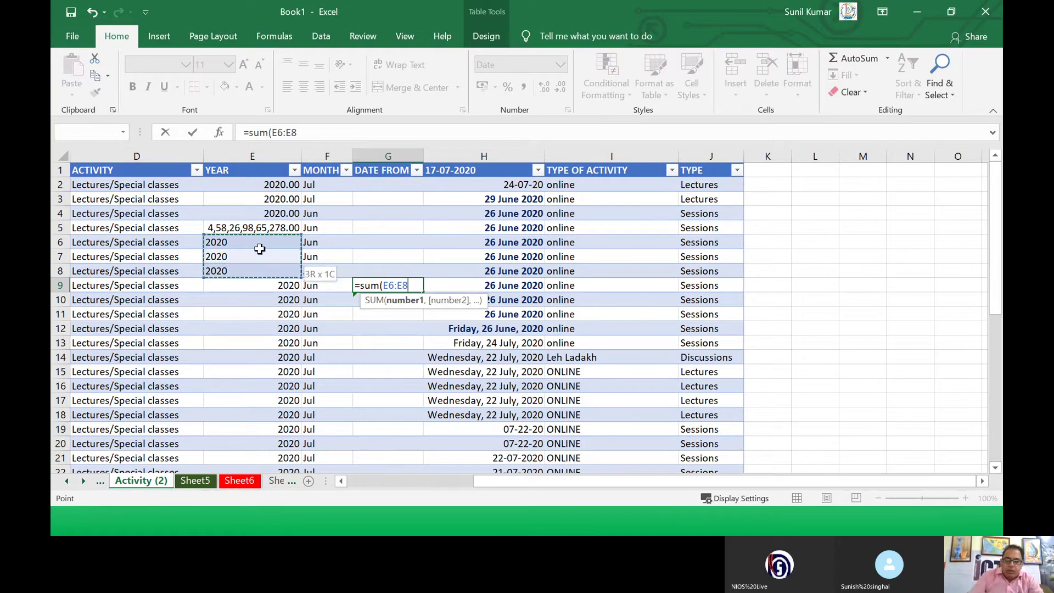
pyautogui.write(')')
pyautogui.press('Return')
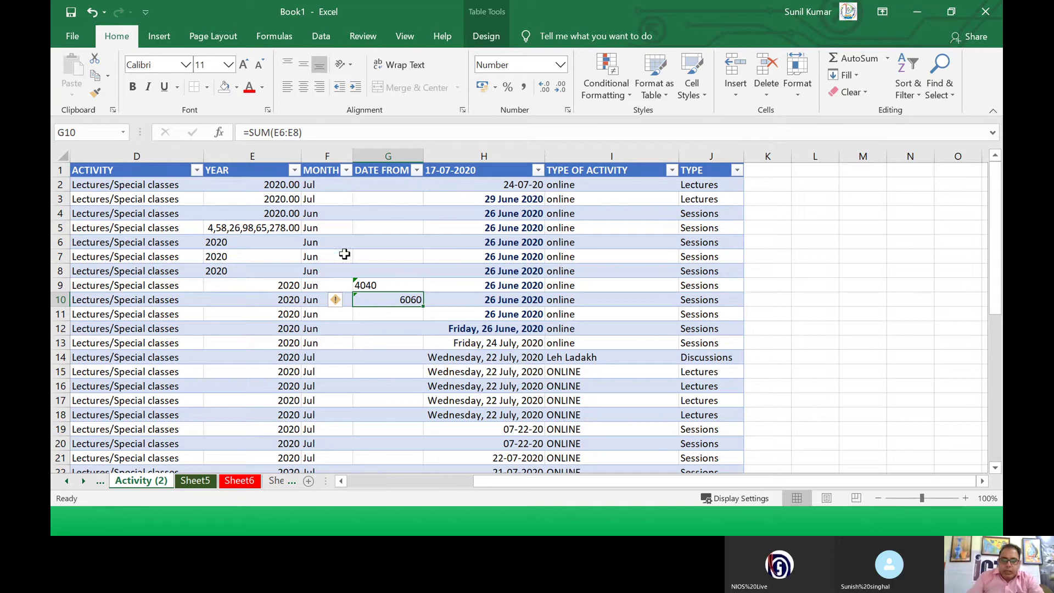
pyautogui.click(373, 284)
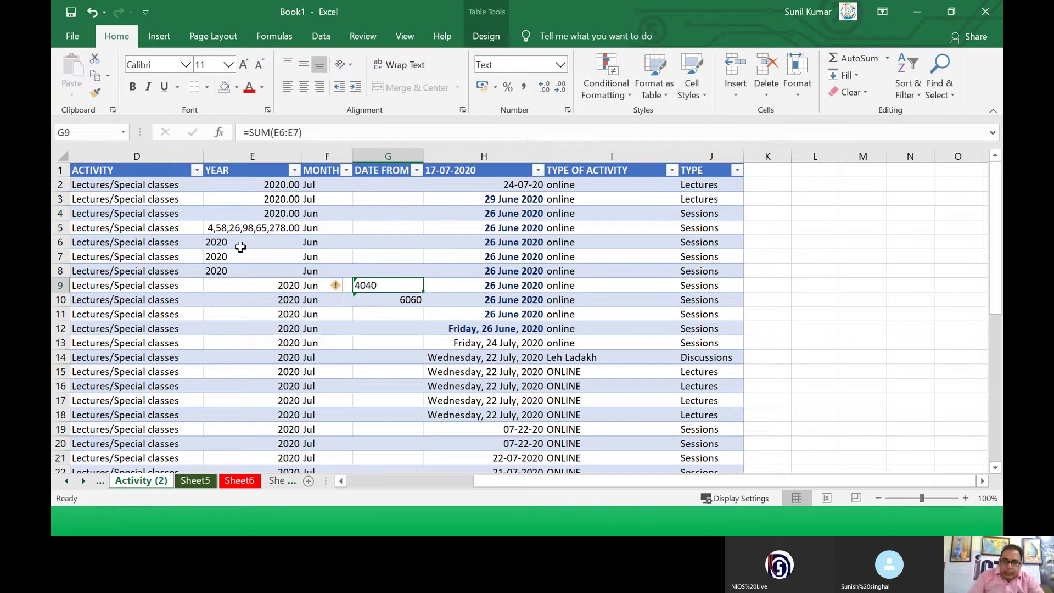
# Step: Turn the years in E6, E7 and E8 into the text value 02020 by prefixing a 0
pyautogui.moveTo(242, 243); pyautogui.dragTo(246, 268)
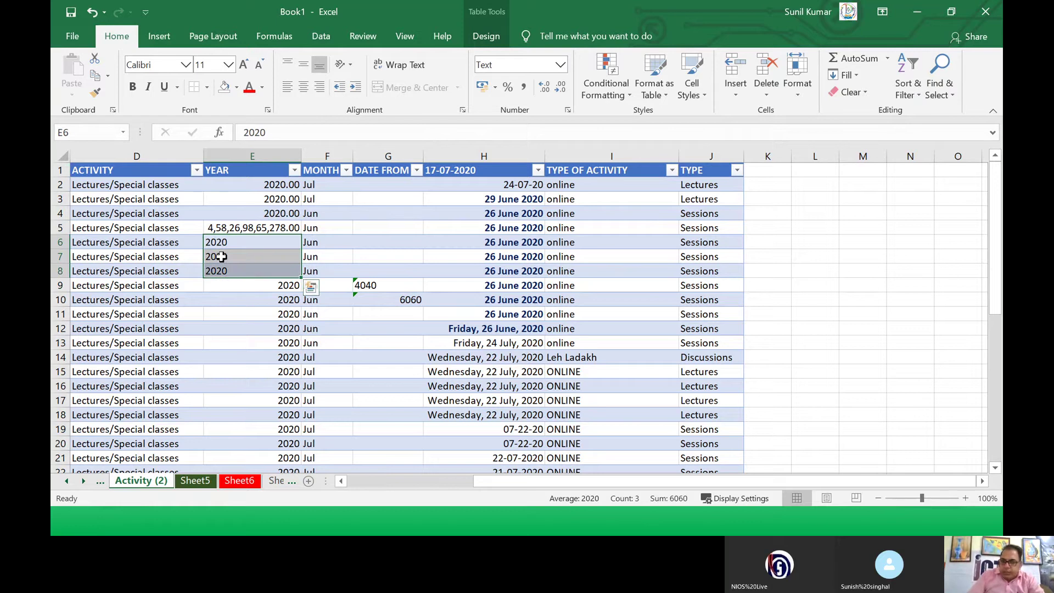
pyautogui.click(208, 245)
pyautogui.doubleClick(208, 245)
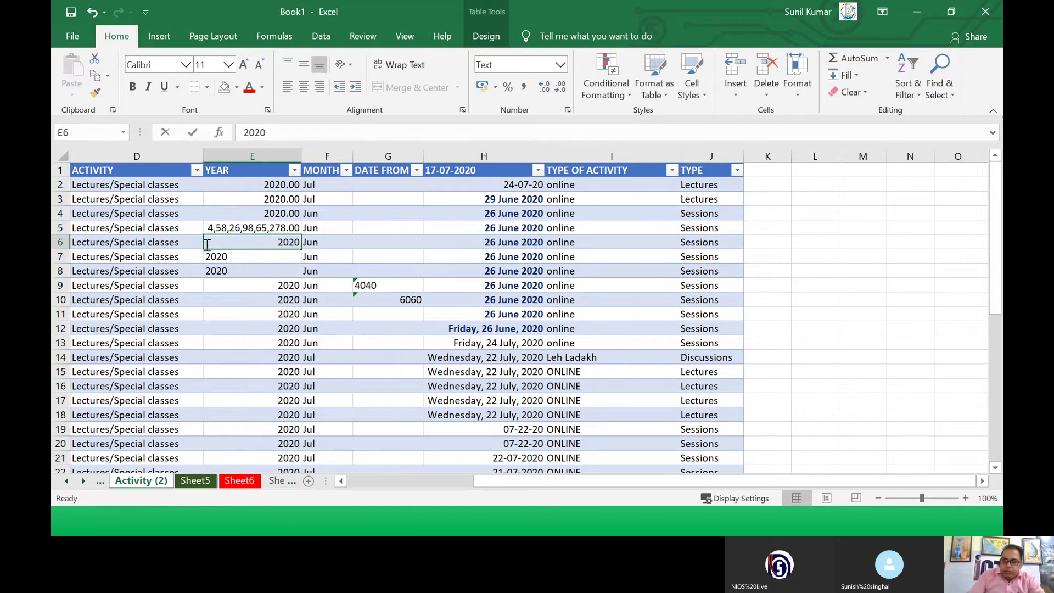
pyautogui.write('0')
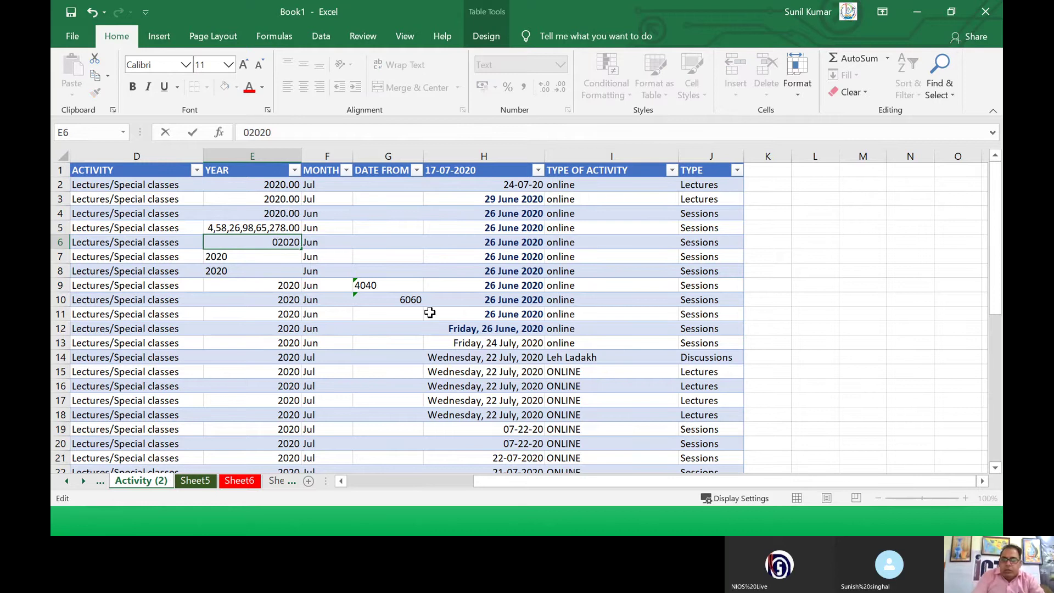
pyautogui.press('Return')
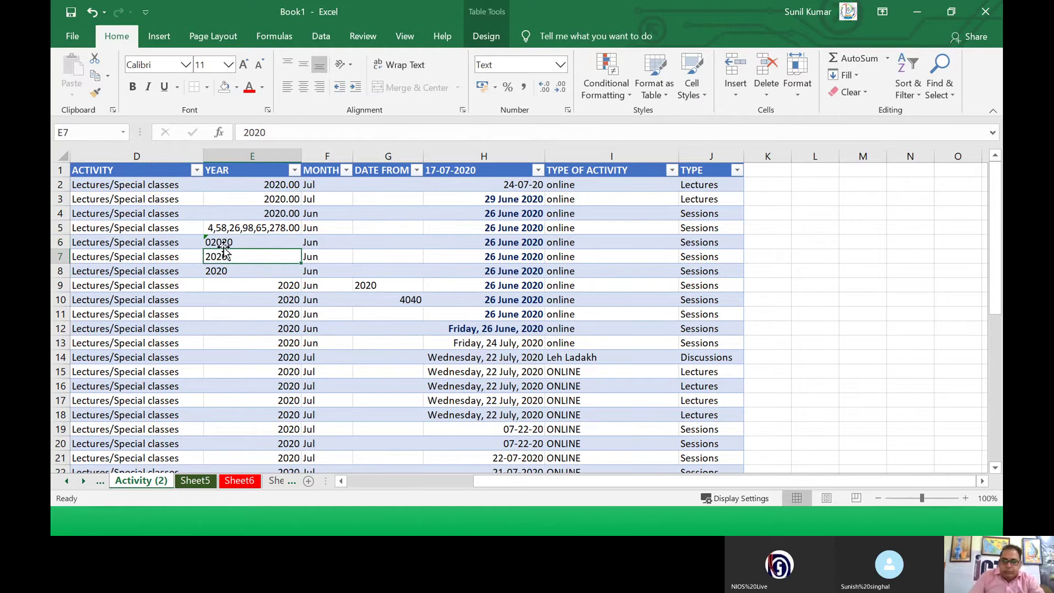
pyautogui.click(220, 245)
pyautogui.doubleClick(216, 257)
pyautogui.write('0')
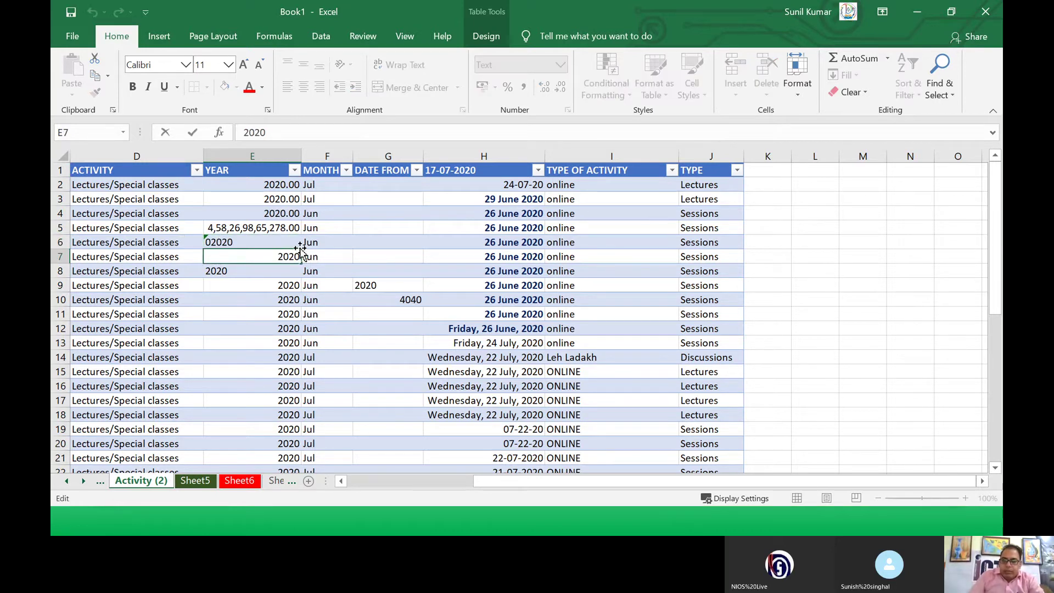
pyautogui.press('Return')
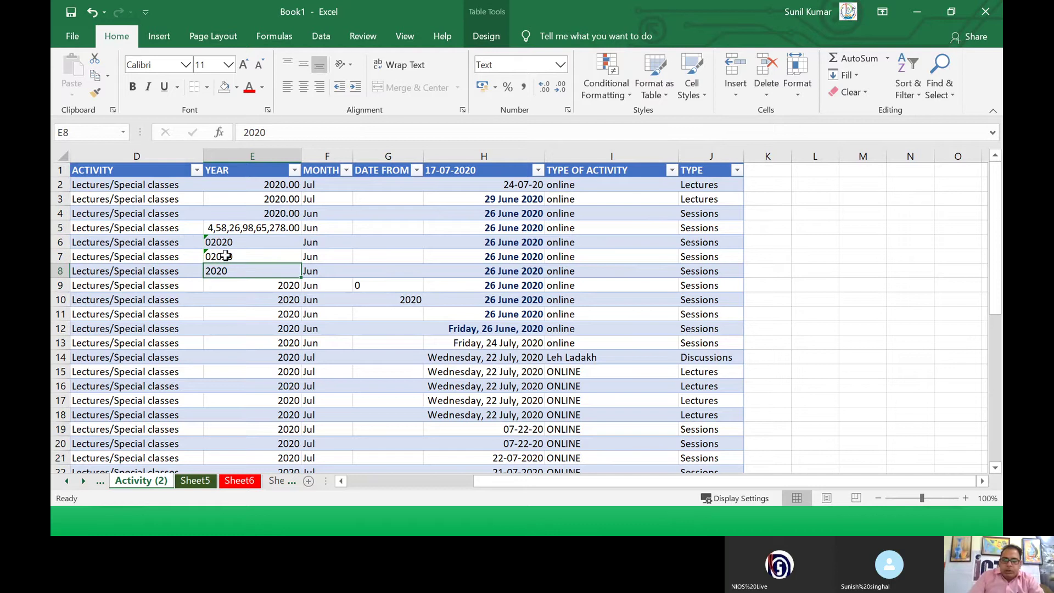
pyautogui.doubleClick(211, 269)
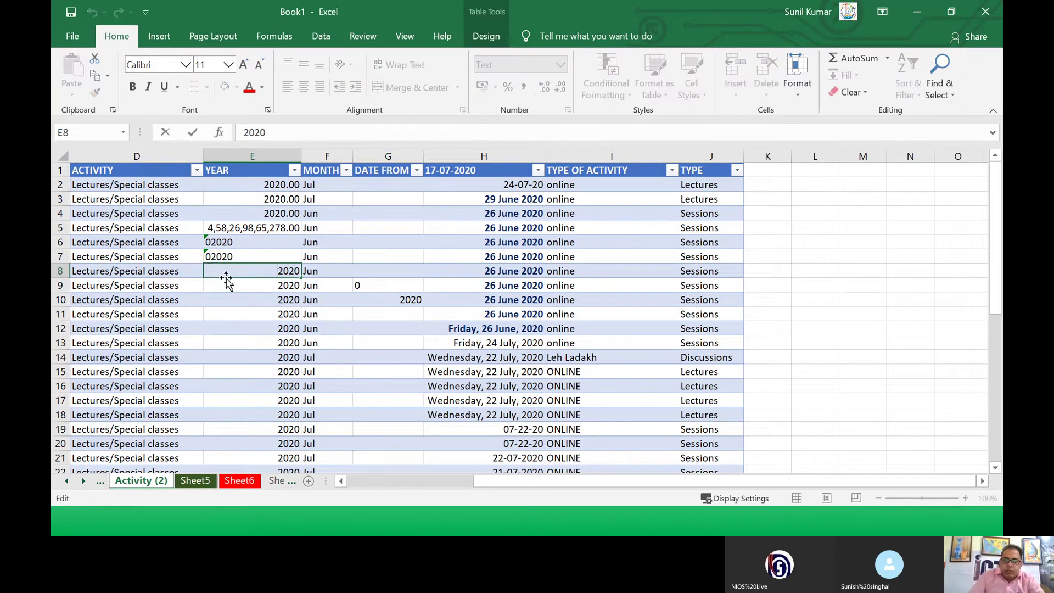
pyautogui.write('0')
pyautogui.press('Return')
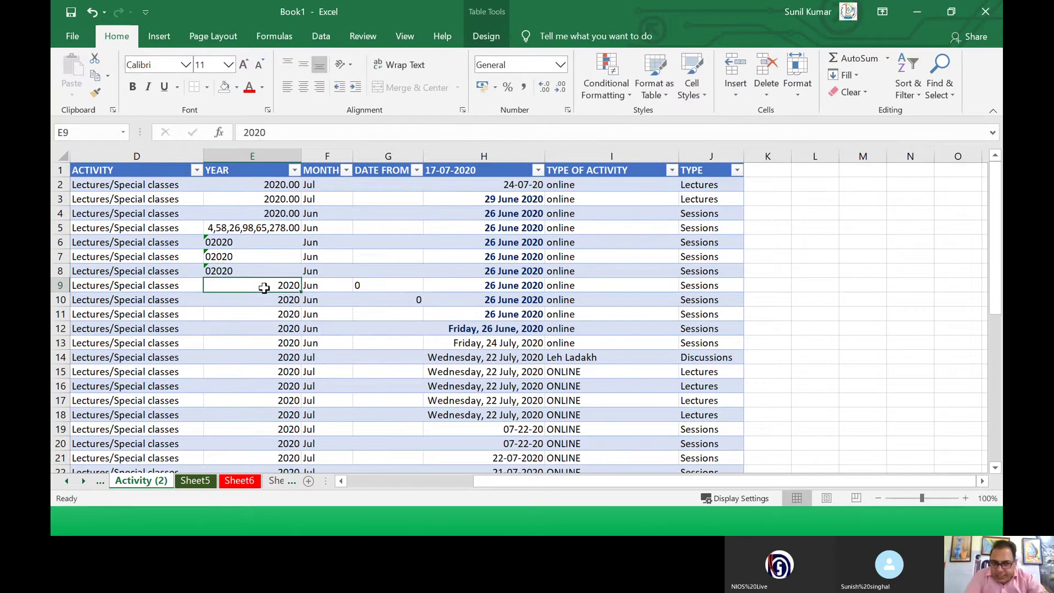
# Step: Check the SUM results in G9 and G10, then switch to the PowerPoint slide show
pyautogui.click(391, 286)
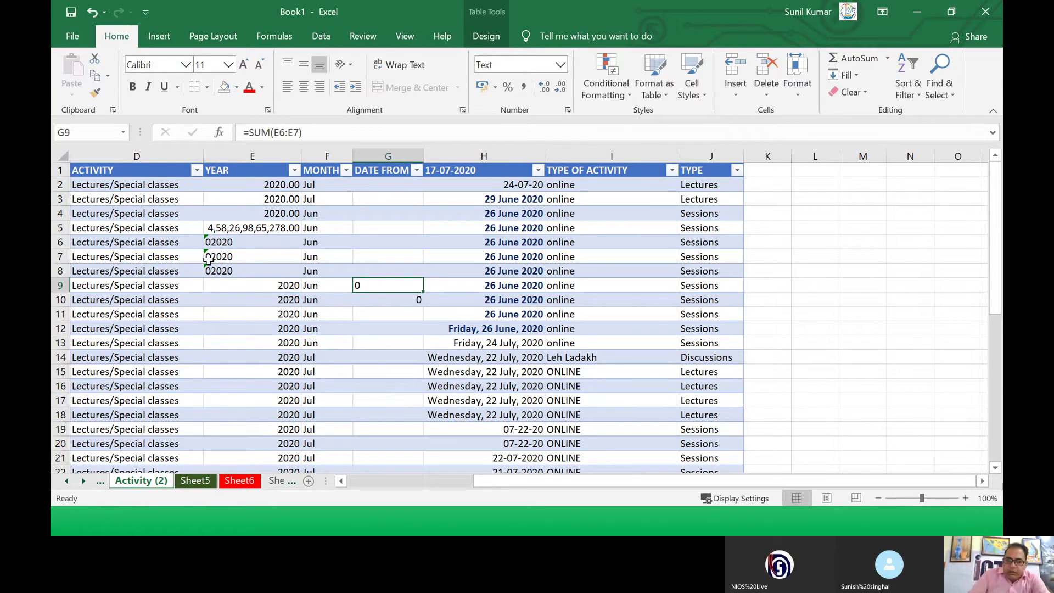
pyautogui.moveTo(216, 245); pyautogui.dragTo(229, 265)
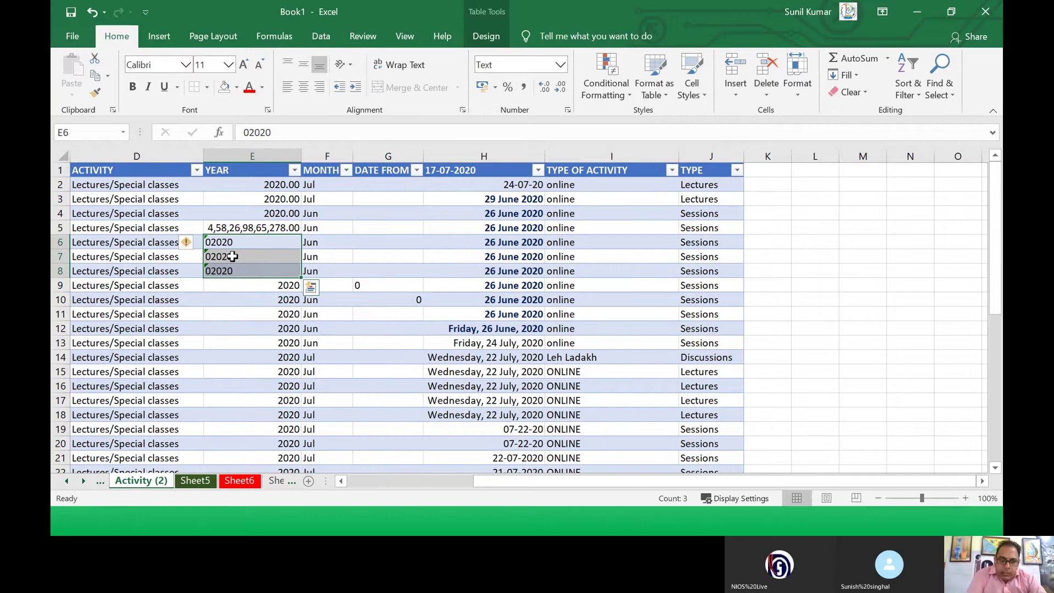
pyautogui.click(353, 299)
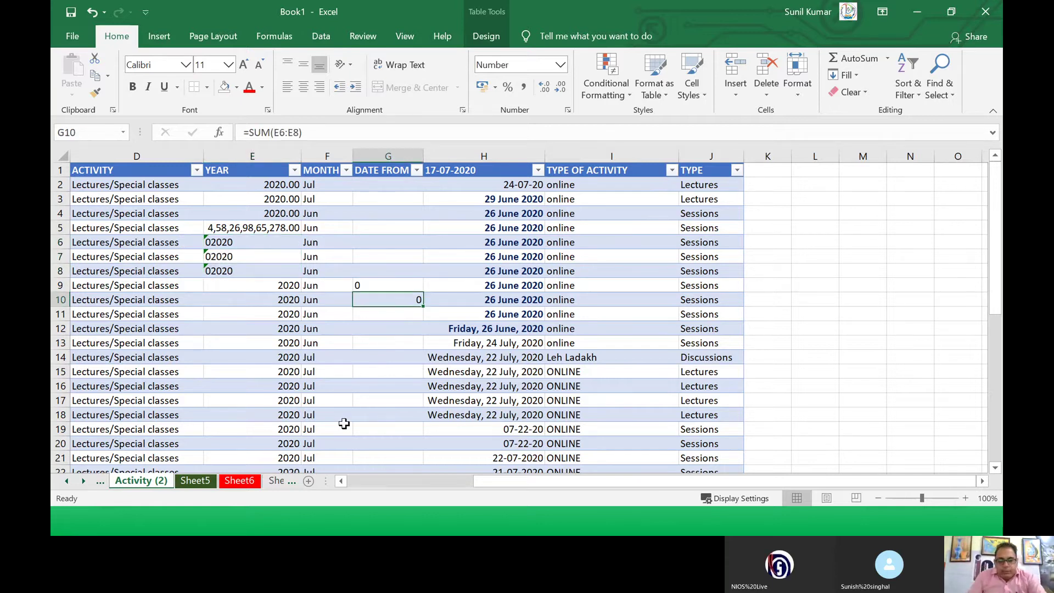
pyautogui.hotkey('alt', 'Tab')
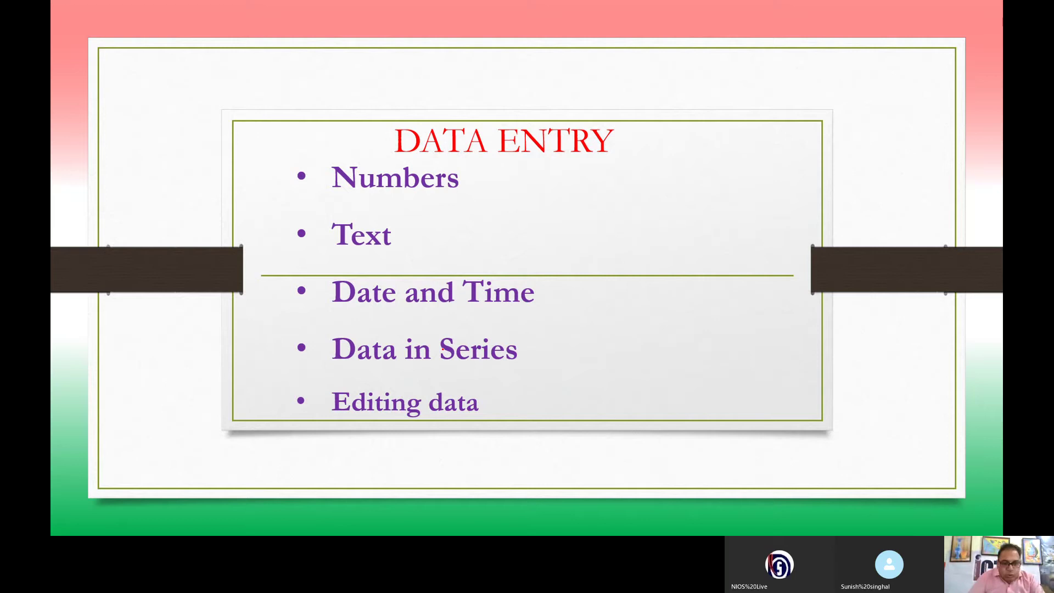
# Step: Advance the slide show to the CELL REFERENCES topics slide and return to Book1 in Excel
pyautogui.press('Right')
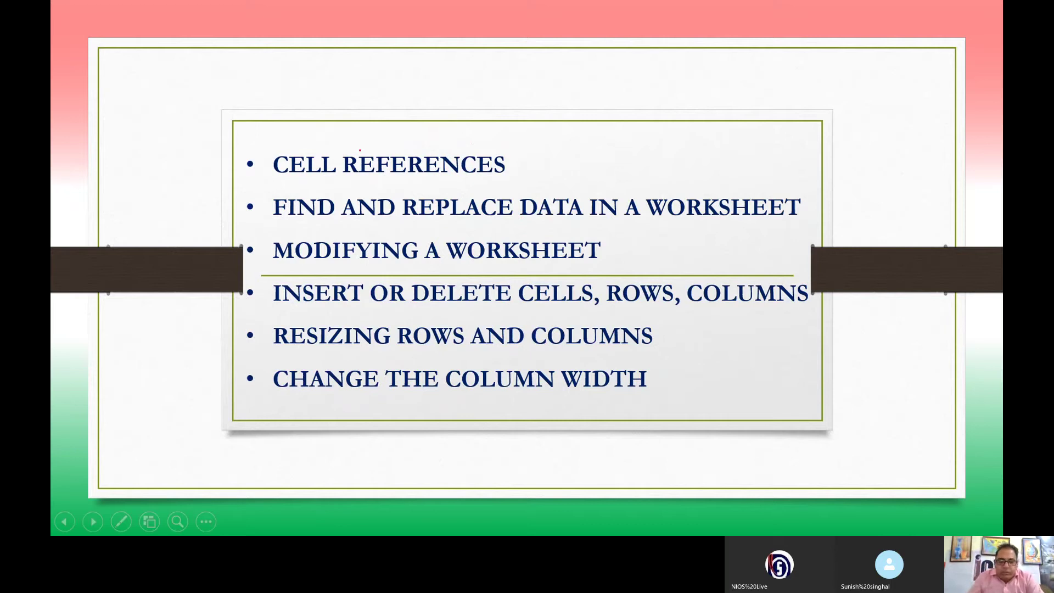
pyautogui.hotkey('alt', 'Tab')
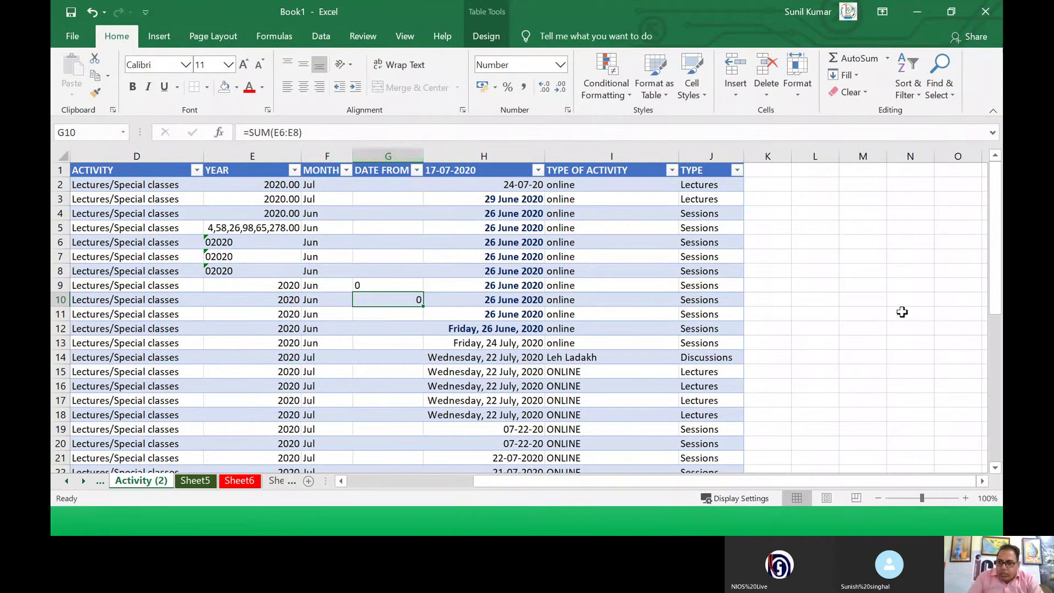
# Step: Zoom Activity (2) to 120%, scroll back left to the REGION columns, and select cell D6
pyautogui.click(904, 312)
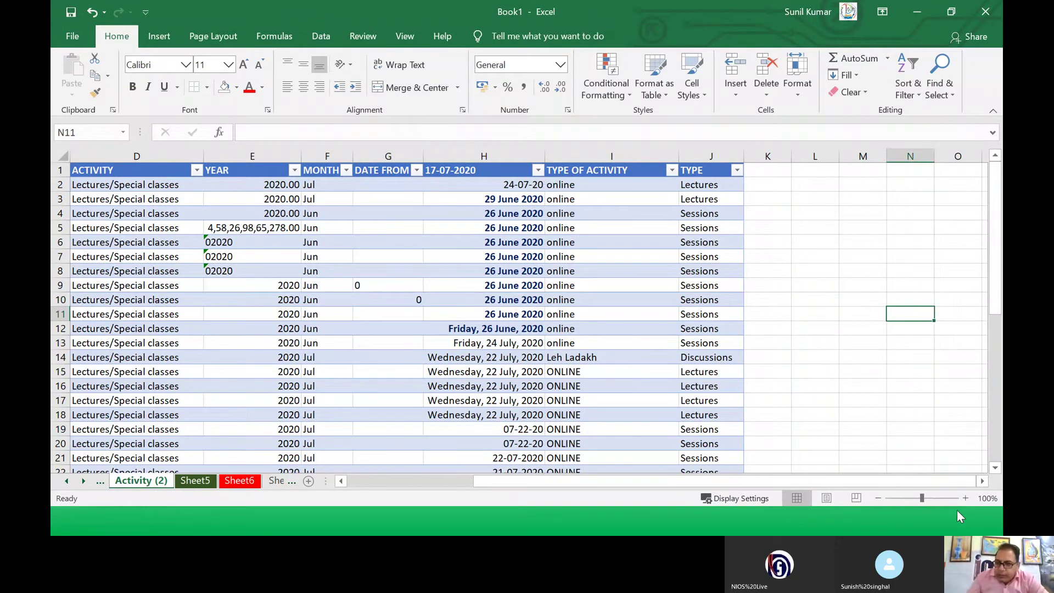
pyautogui.click(966, 498)
pyautogui.click(966, 498)
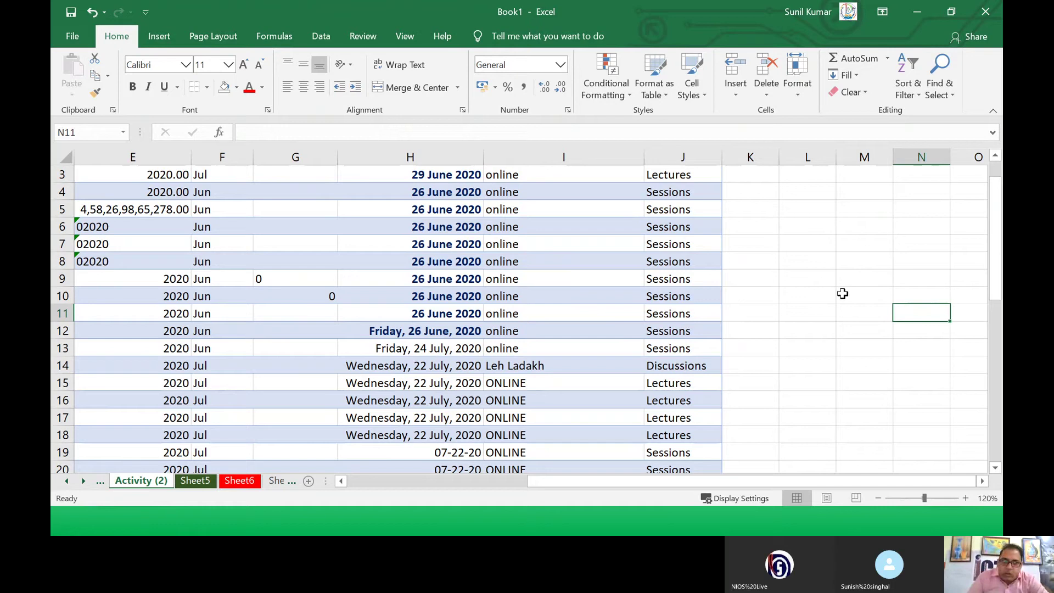
pyautogui.click(85, 134)
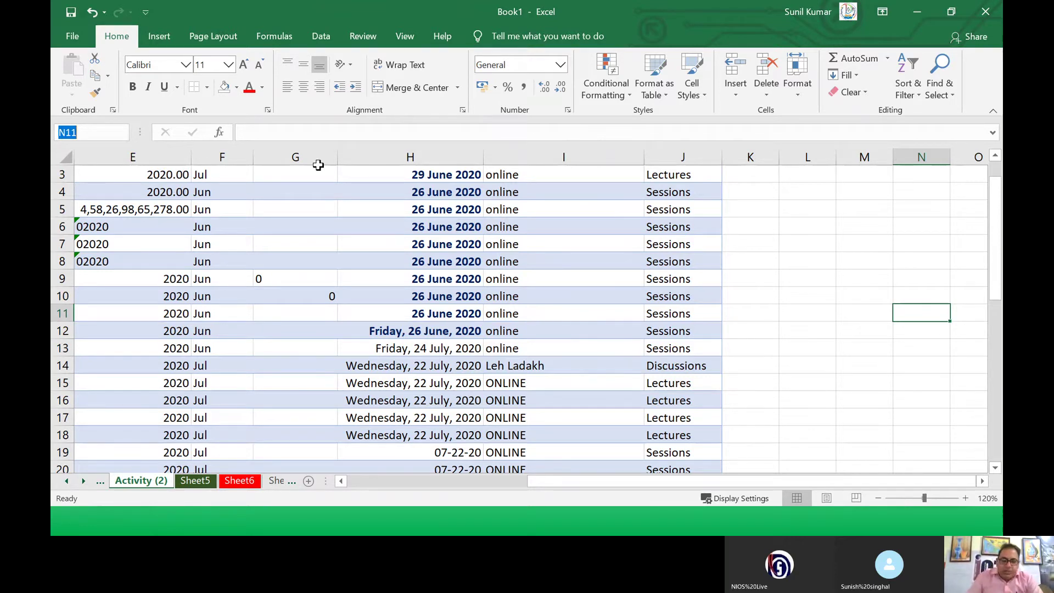
pyautogui.hotkey('alt', 'Tab')
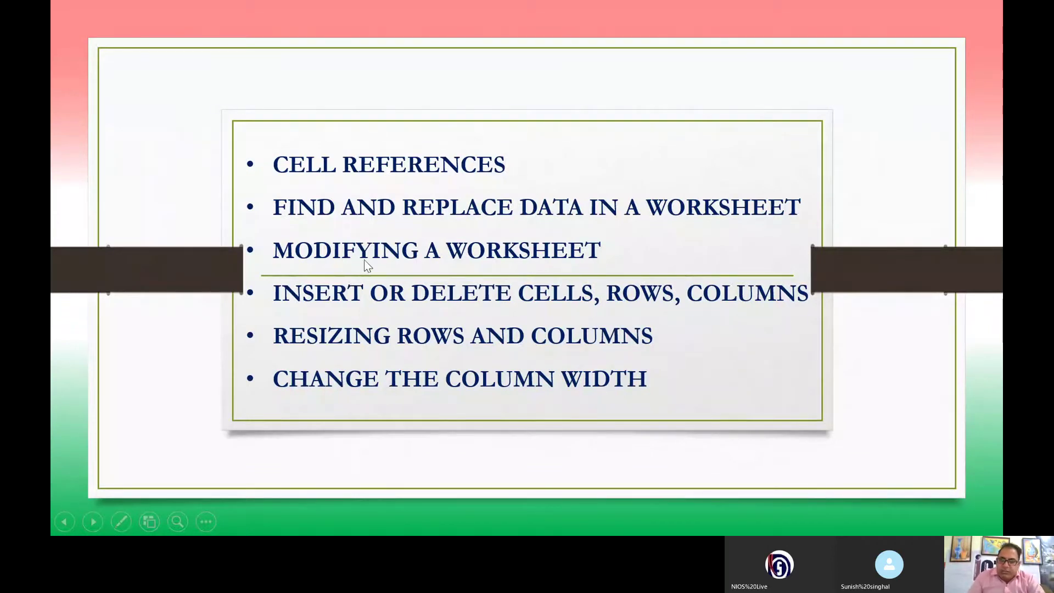
pyautogui.hotkey('alt', 'Tab')
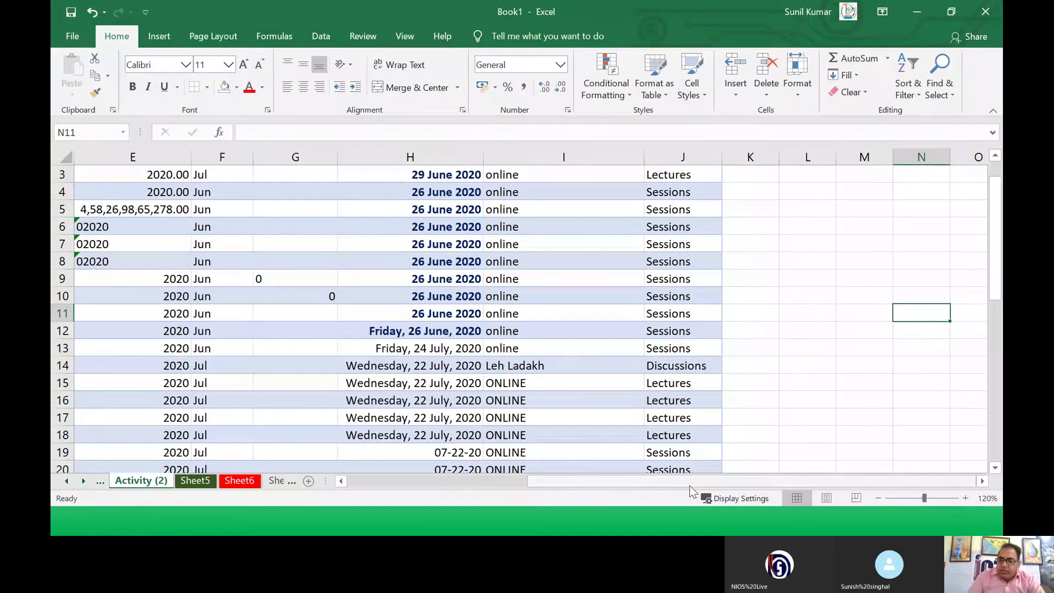
pyautogui.moveTo(689, 484); pyautogui.dragTo(482, 474)
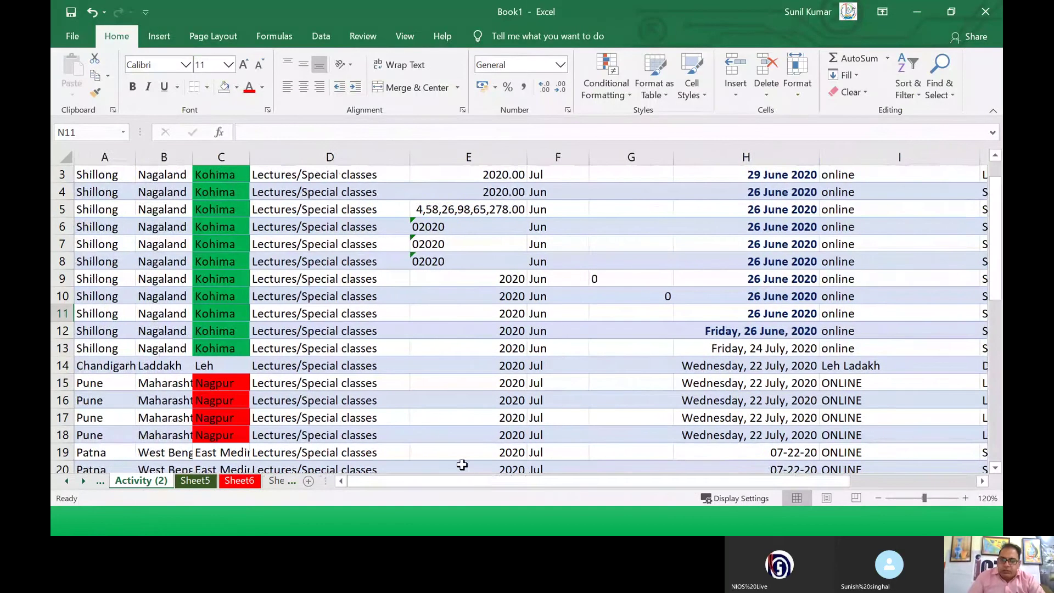
pyautogui.click(391, 224)
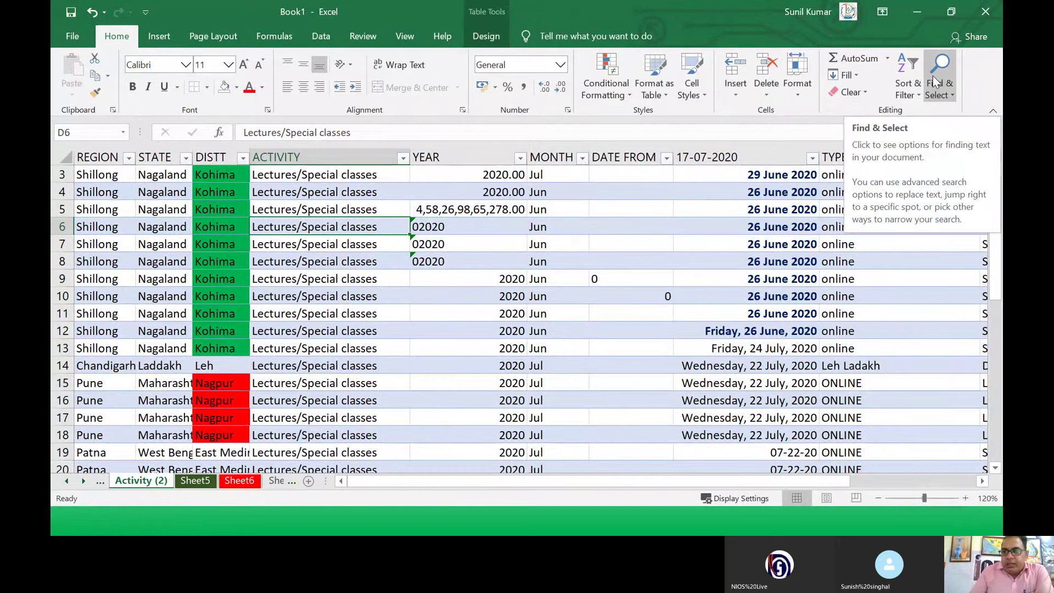
# Step: Find each Leh in the sheet (C14 and I14), then bring up the replace options
pyautogui.click(952, 96)
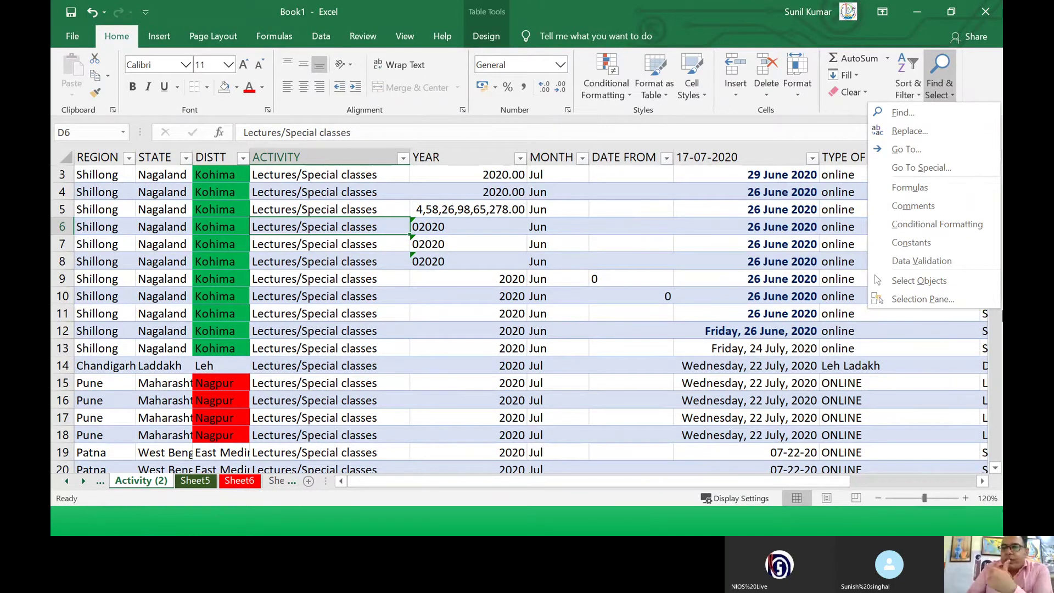
pyautogui.click(904, 117)
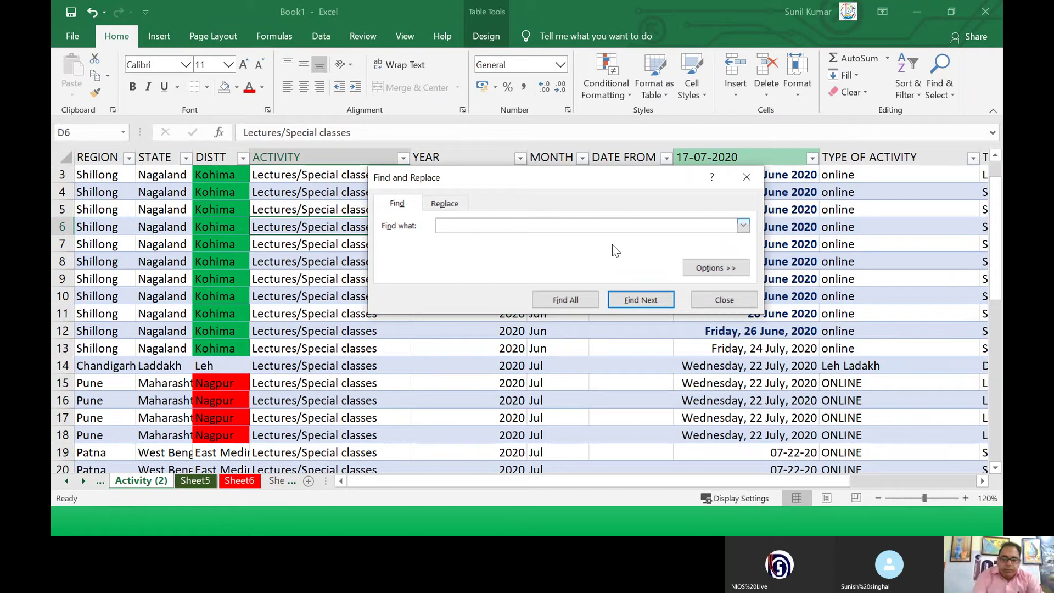
pyautogui.write('Leh')
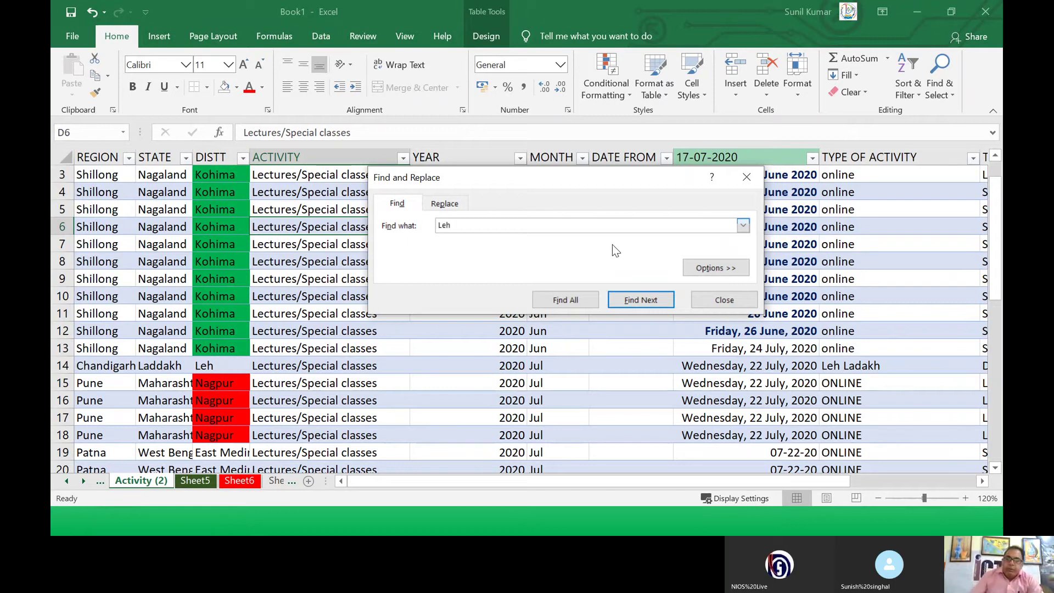
pyautogui.click(633, 304)
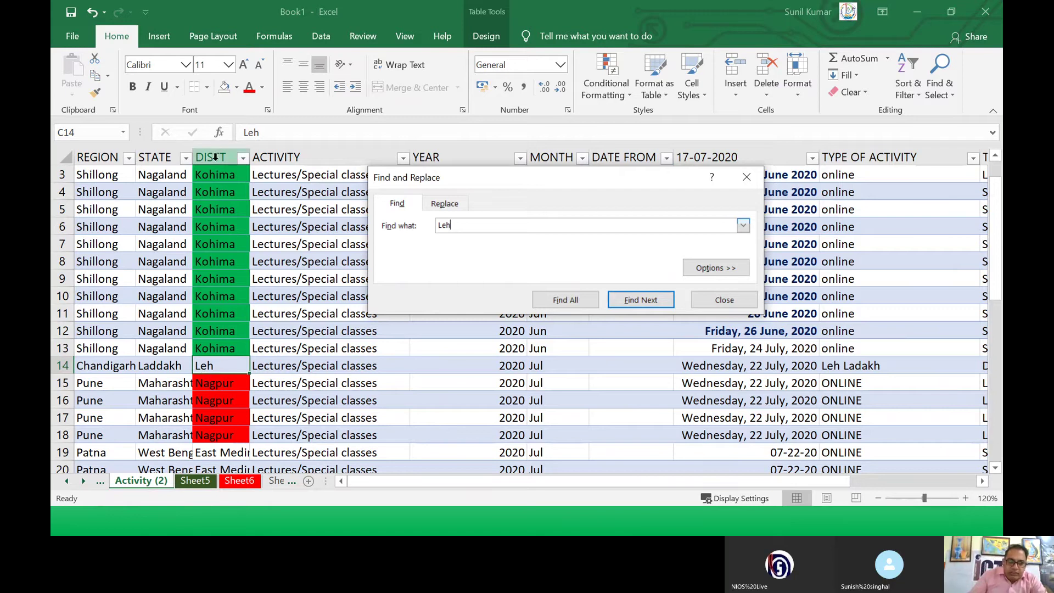
pyautogui.scroll(1, 214, 221)
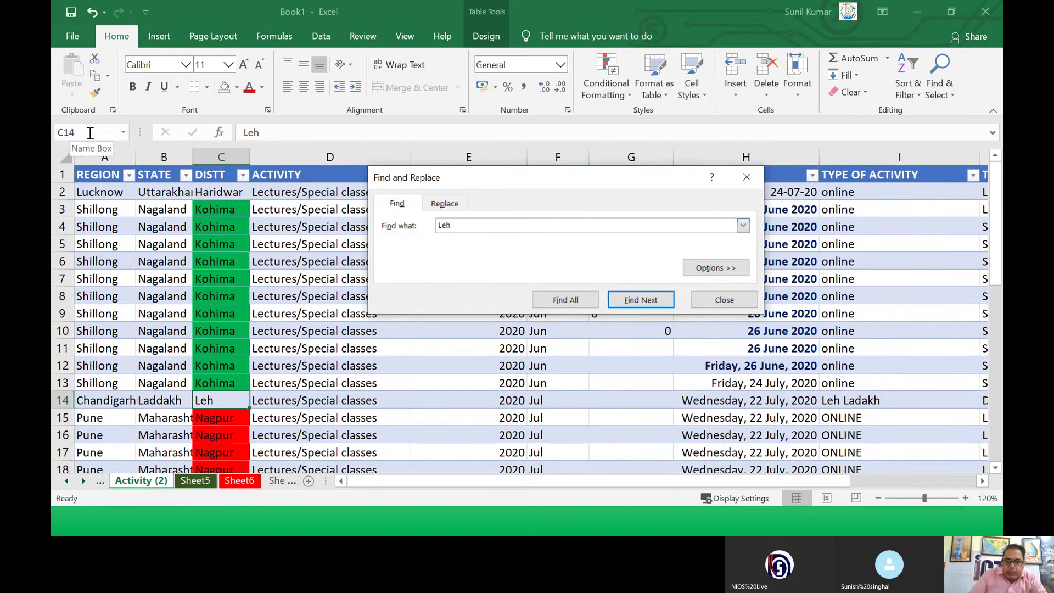
pyautogui.click(636, 302)
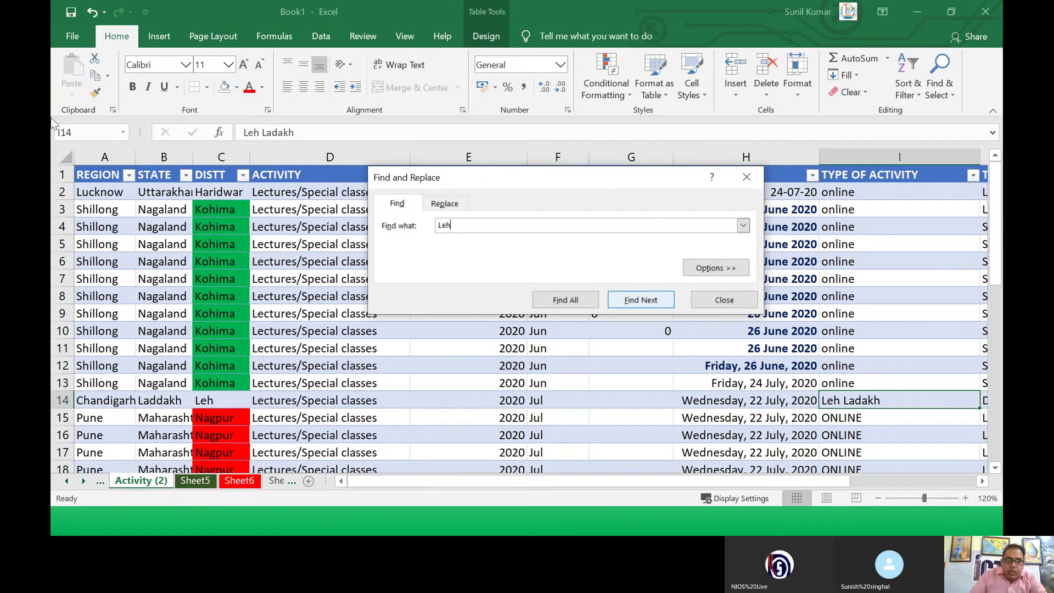
pyautogui.click(620, 307)
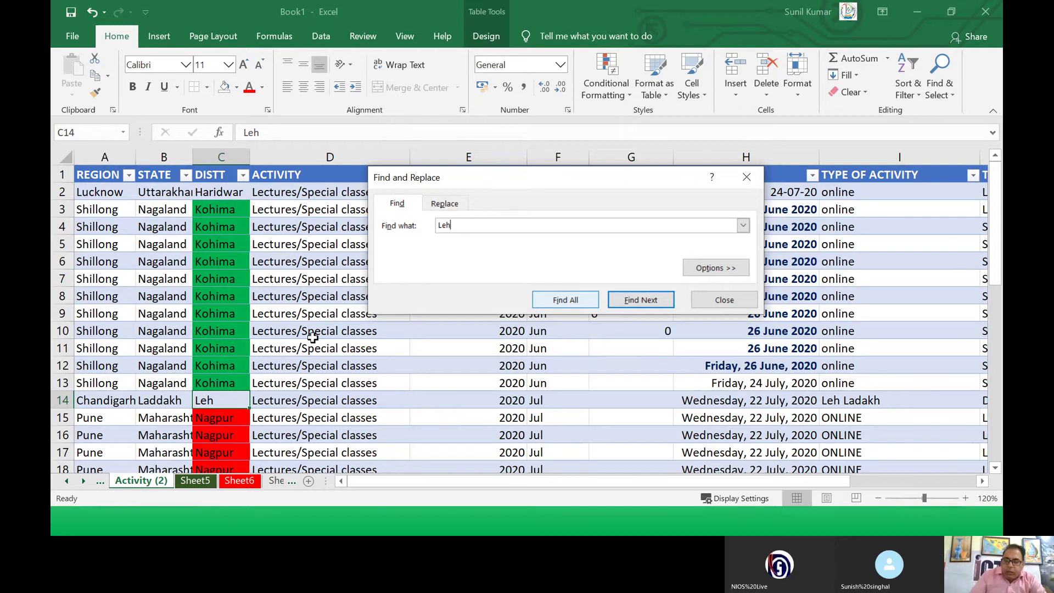
pyautogui.click(442, 205)
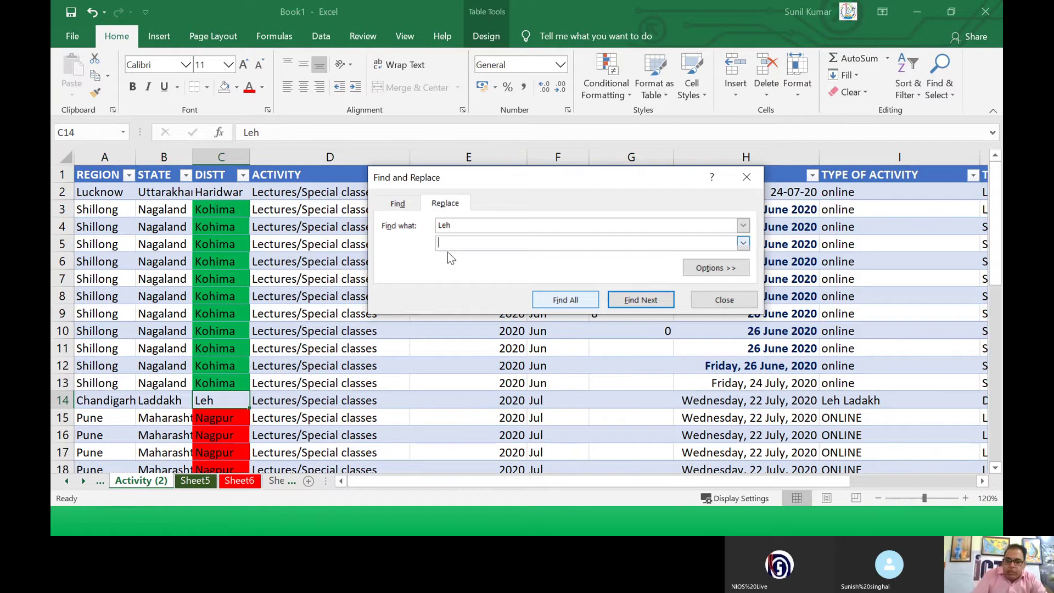
# Step: Enter Jammu as the replacement for Leh, find the next match, and close the dialog
pyautogui.write('Jamm')
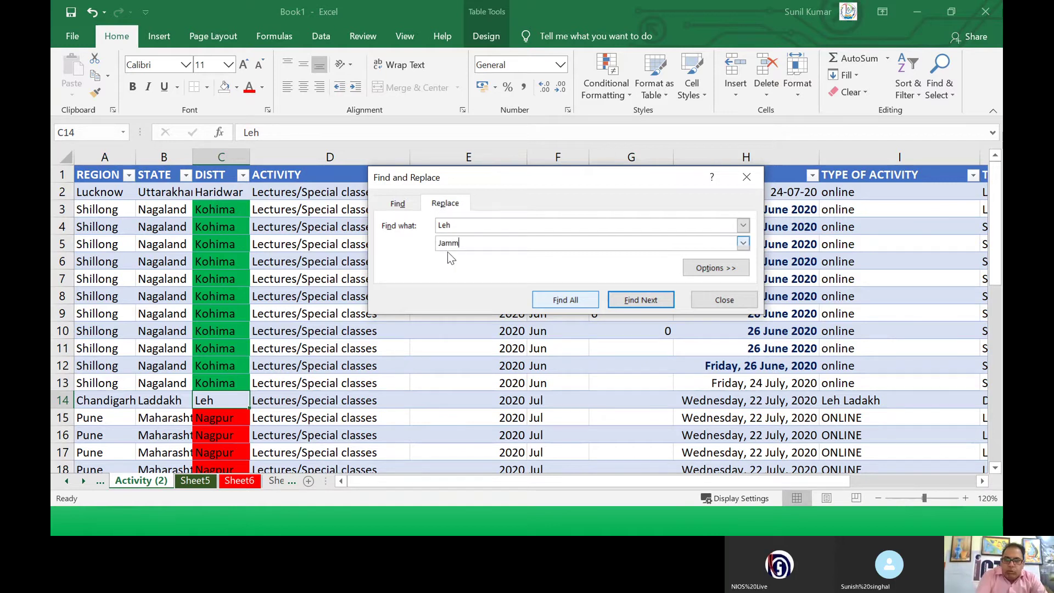
pyautogui.write('u')
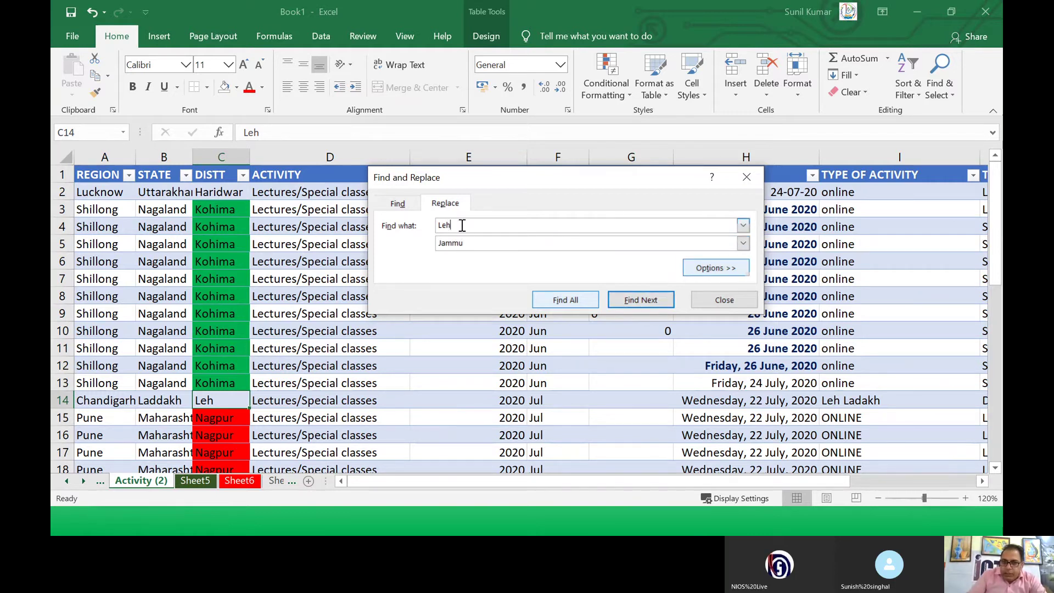
pyautogui.click(443, 207)
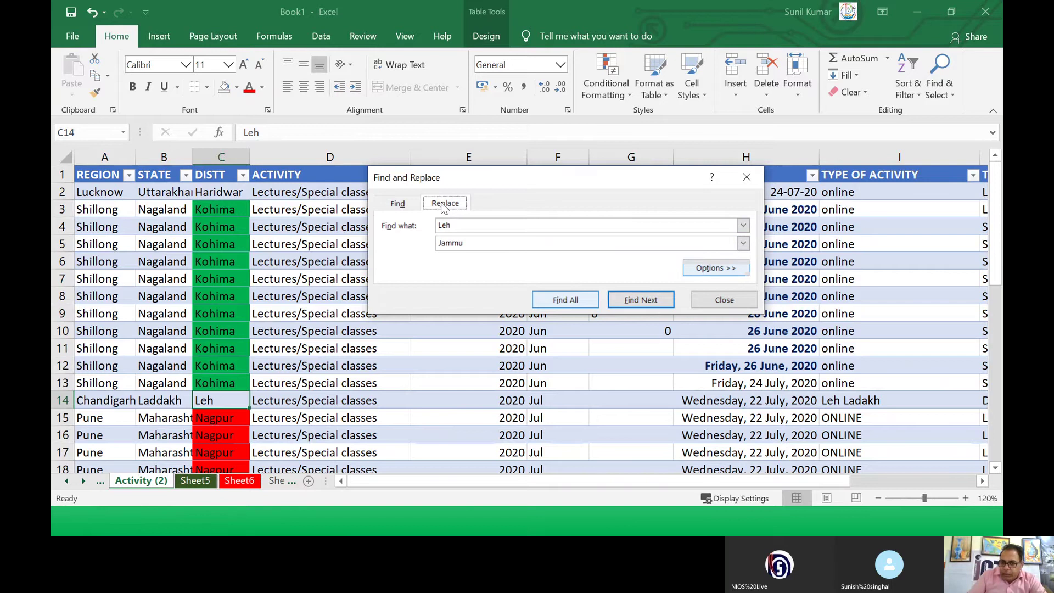
pyautogui.click(624, 306)
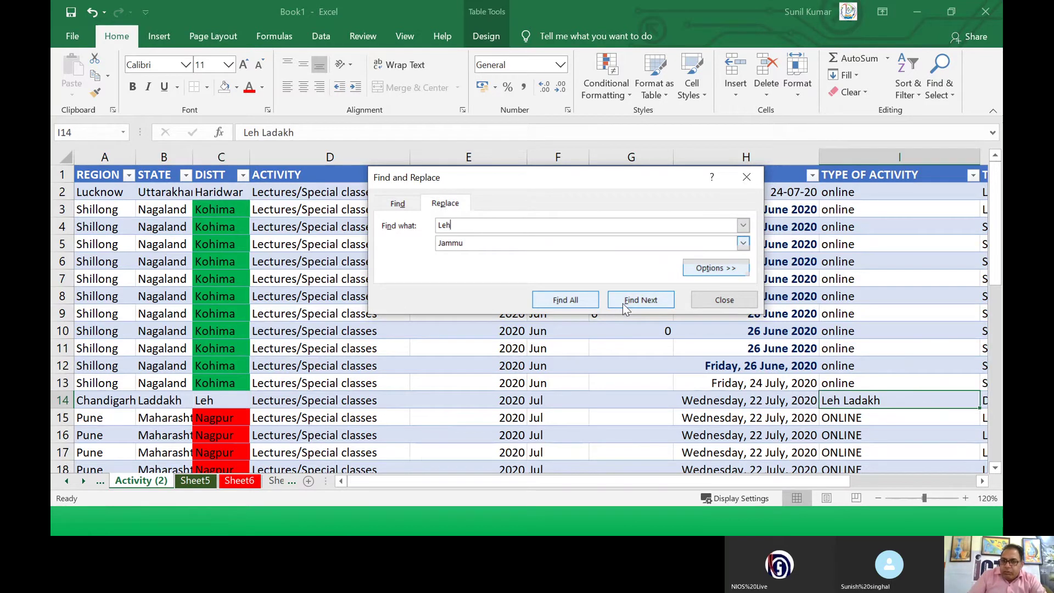
pyautogui.click(733, 306)
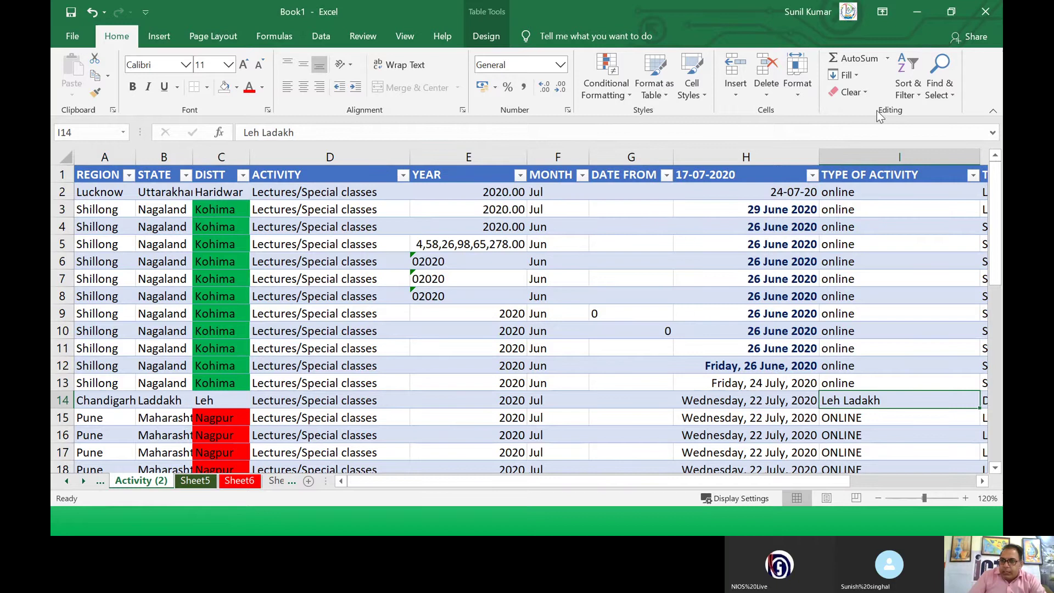
# Step: Reopen Replace and change Leh to Jammu in I14 and C14, then close the dialog
pyautogui.click(933, 96)
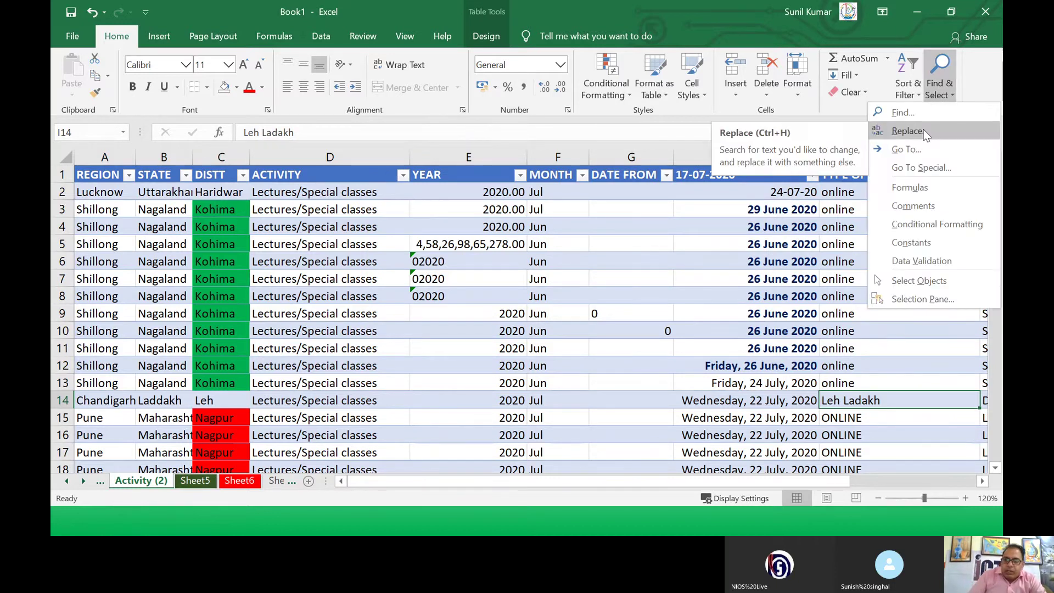
pyautogui.click(925, 131)
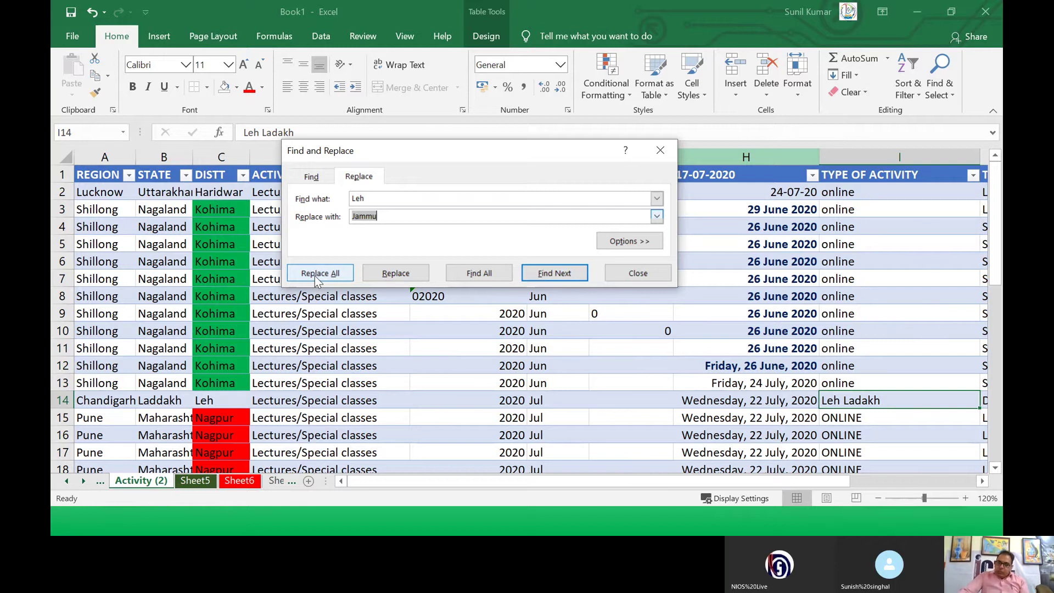
pyautogui.click(383, 279)
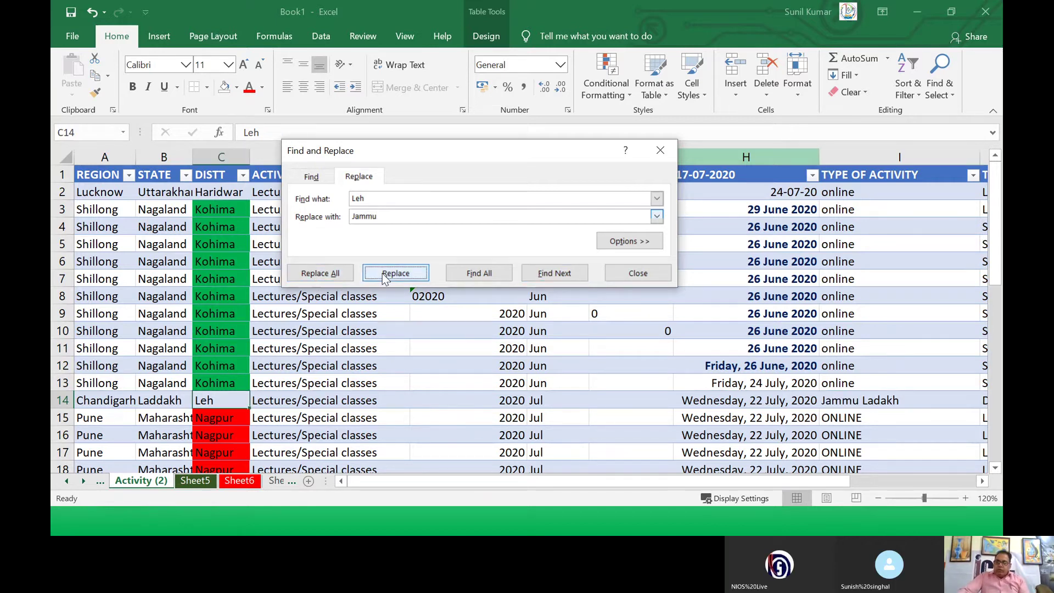
pyautogui.click(848, 401)
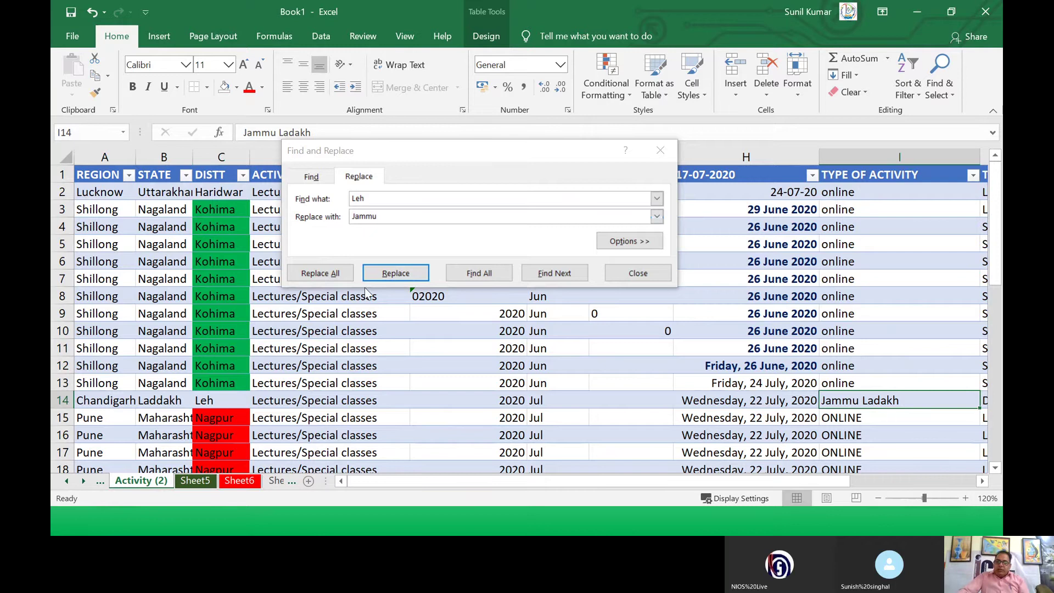
pyautogui.click(378, 275)
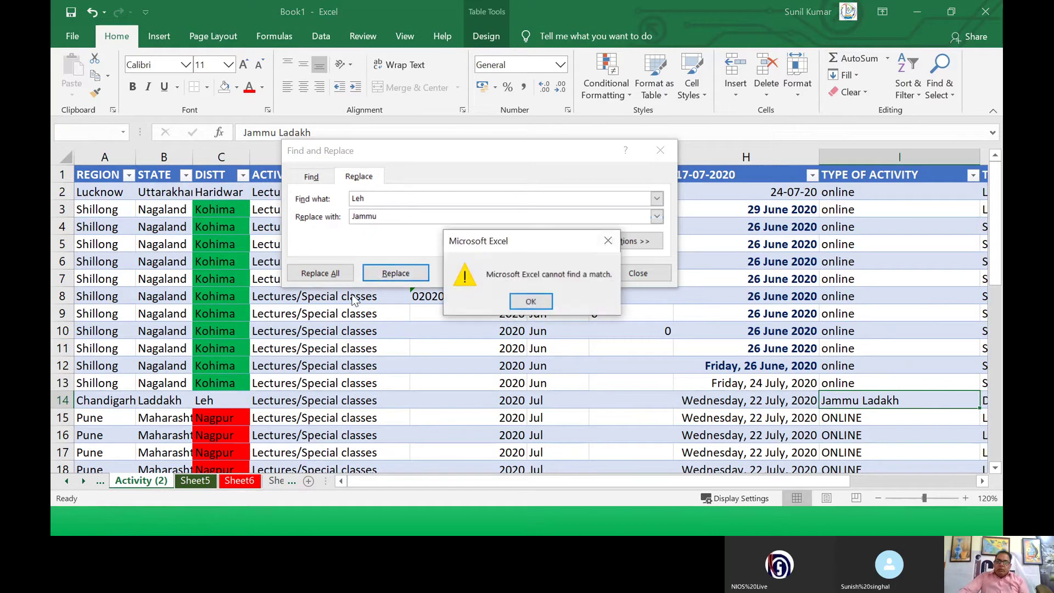
pyautogui.click(531, 301)
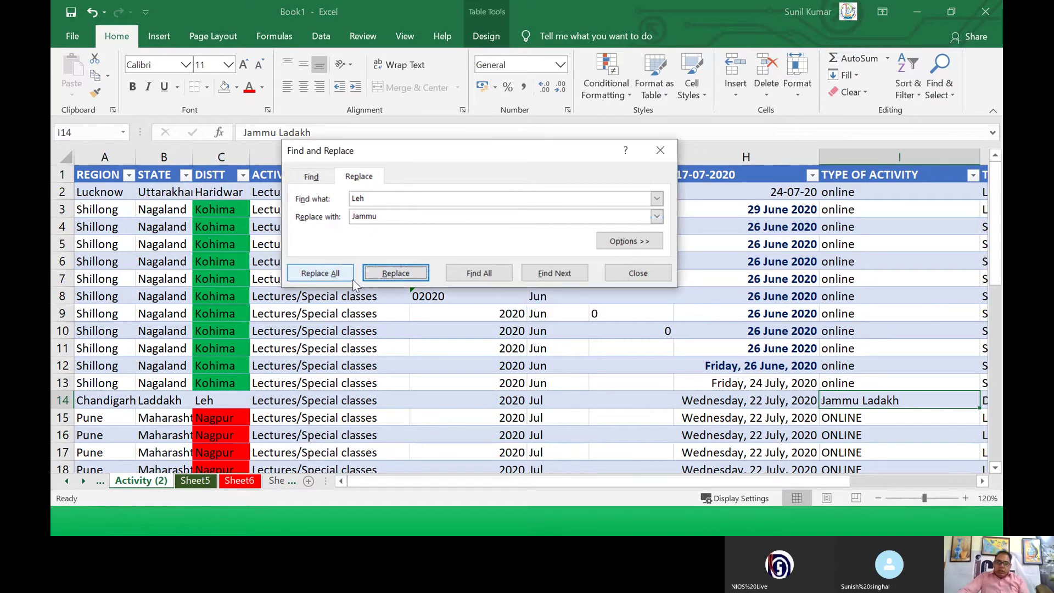
pyautogui.click(204, 401)
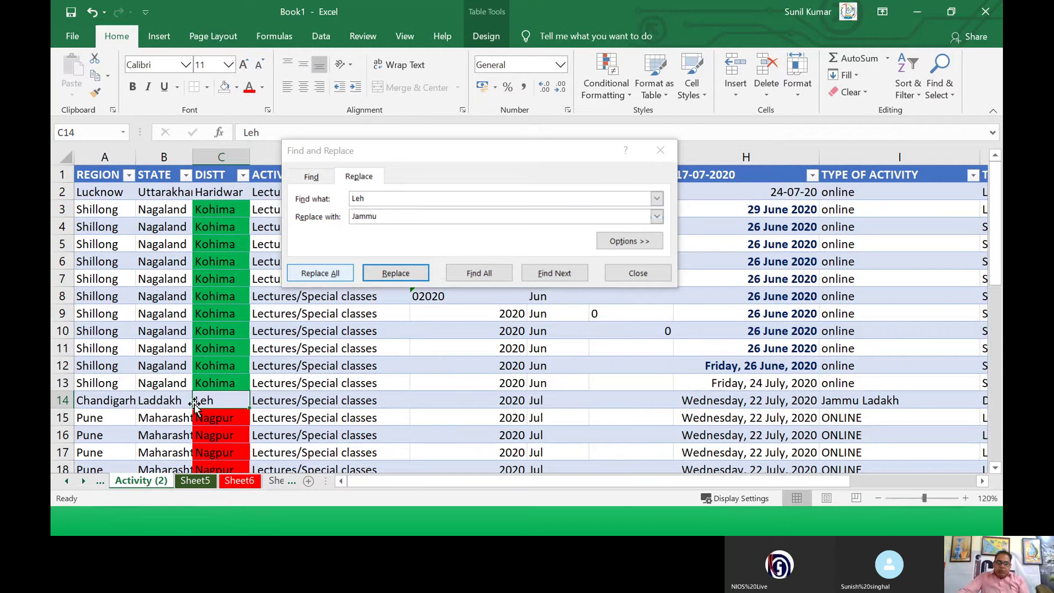
pyautogui.click(379, 275)
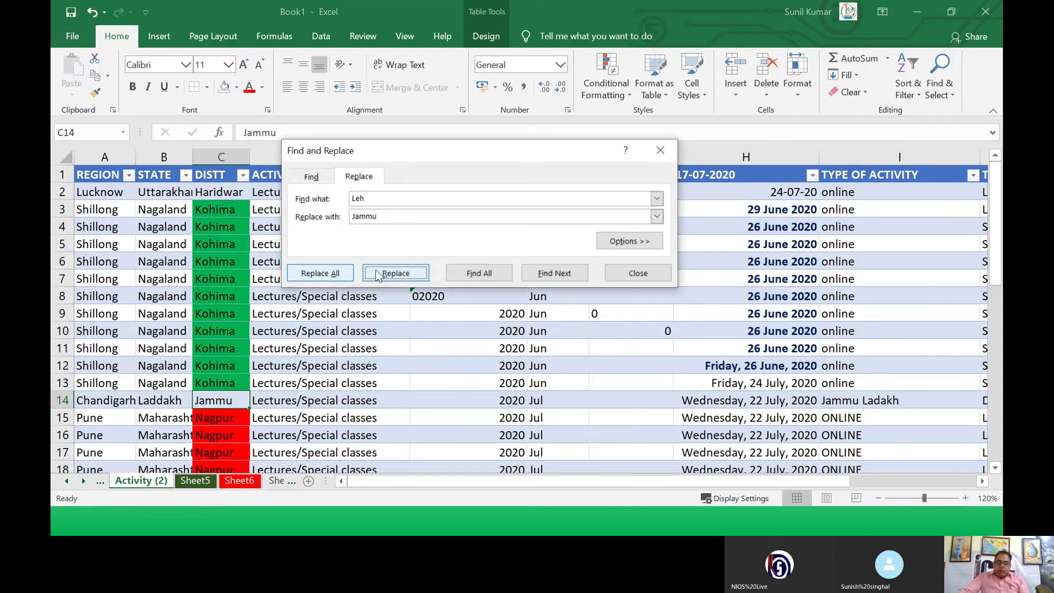
pyautogui.click(226, 404)
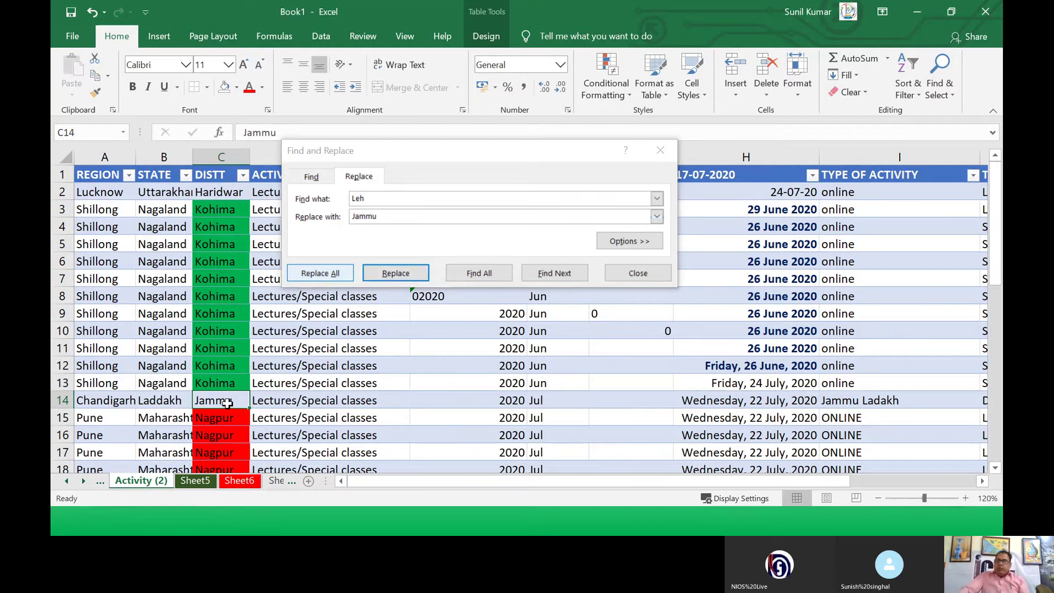
pyautogui.click(633, 273)
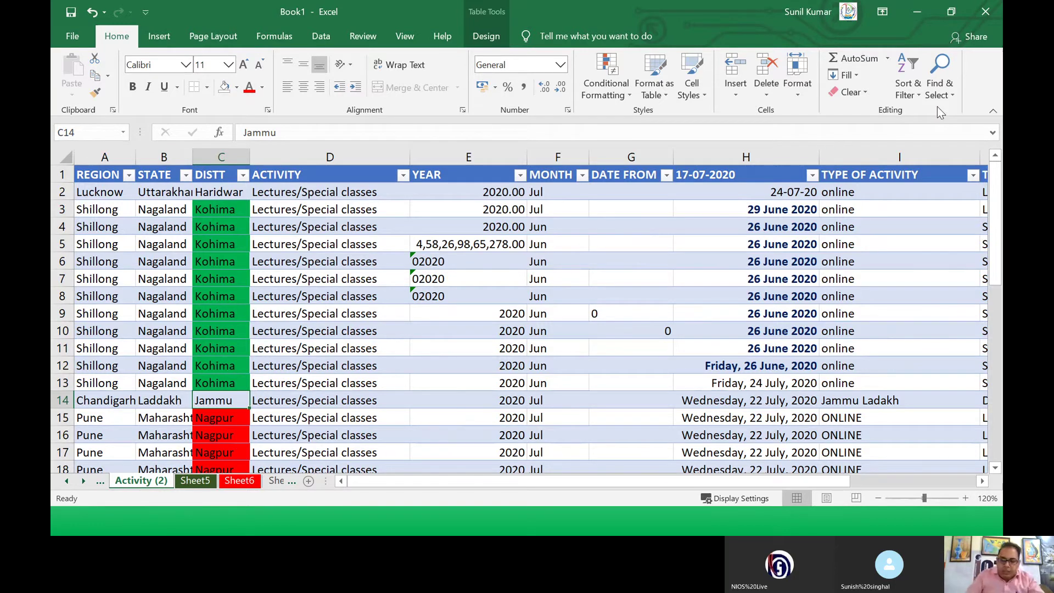
pyautogui.hotkey('alt', 'Tab')
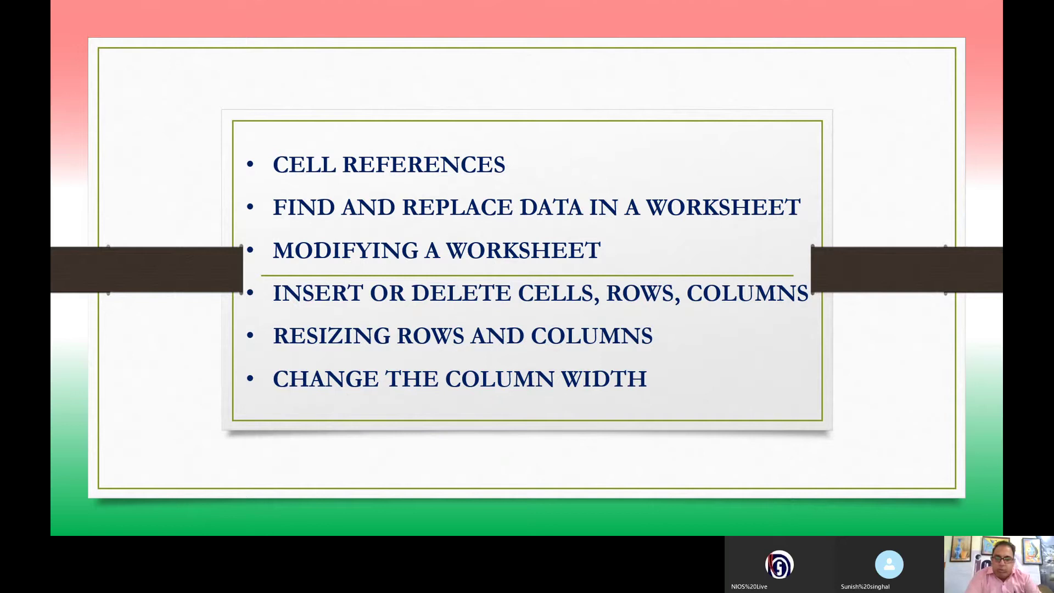
pyautogui.hotkey('alt', 'Tab')
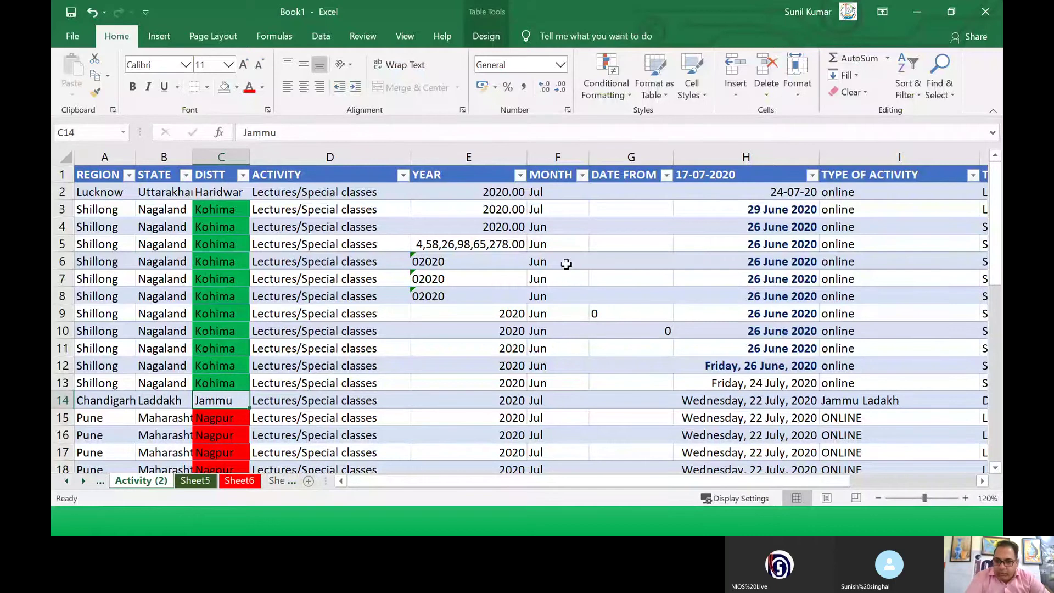
# Step: Look over the Activity (2) tab's Tab Color options without changing anything
pyautogui.click(171, 385)
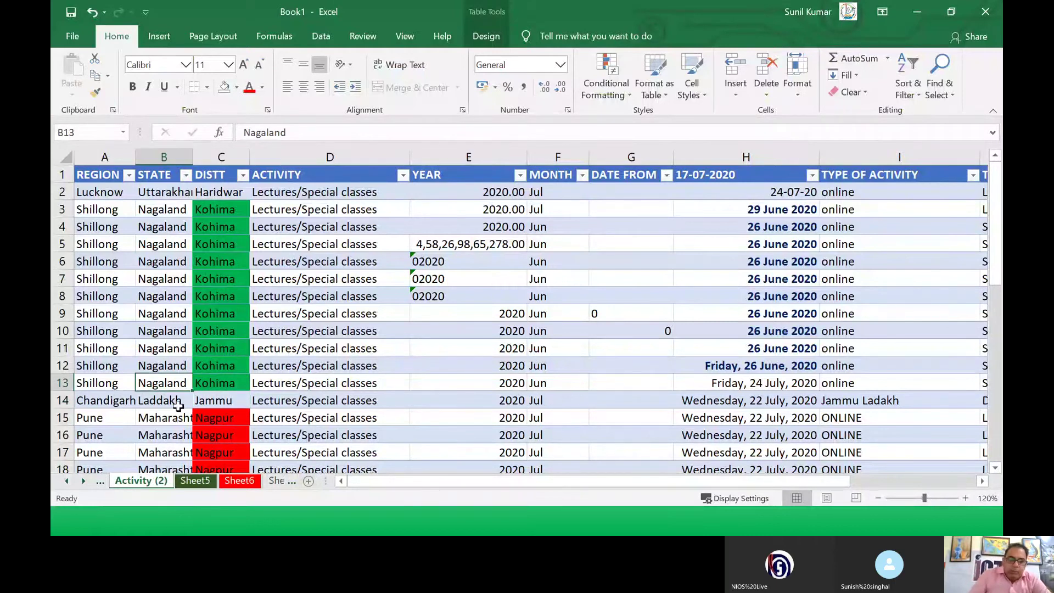
pyautogui.rightClick(152, 486)
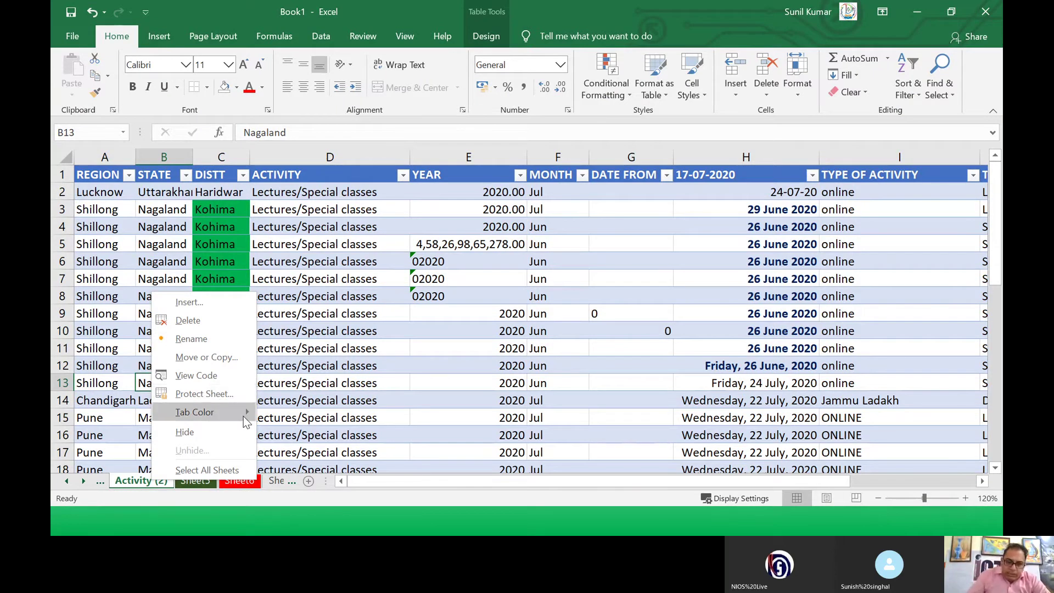
pyautogui.moveTo(243, 416)
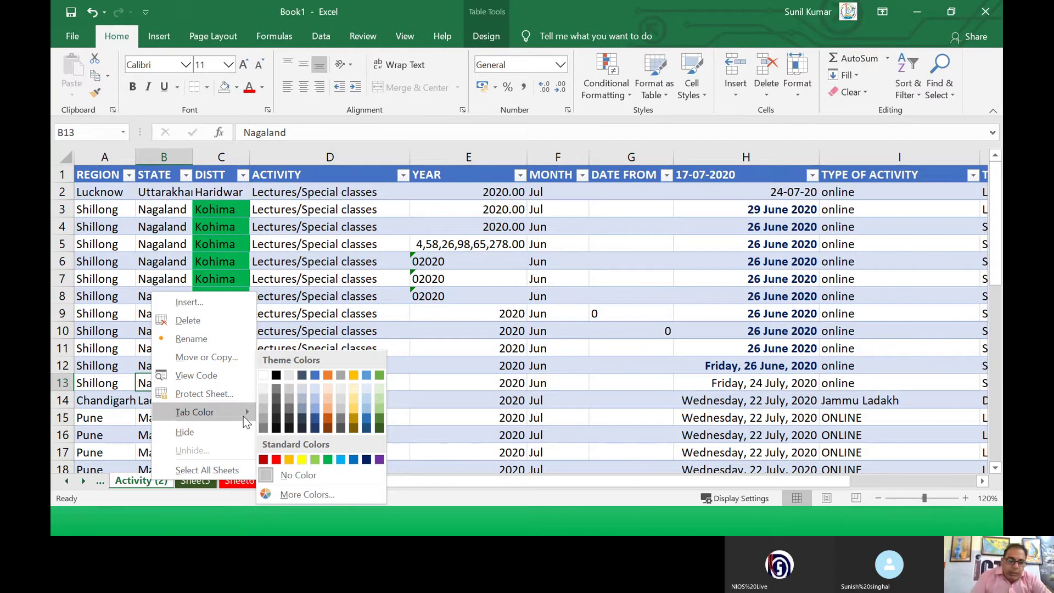
pyautogui.click(210, 493)
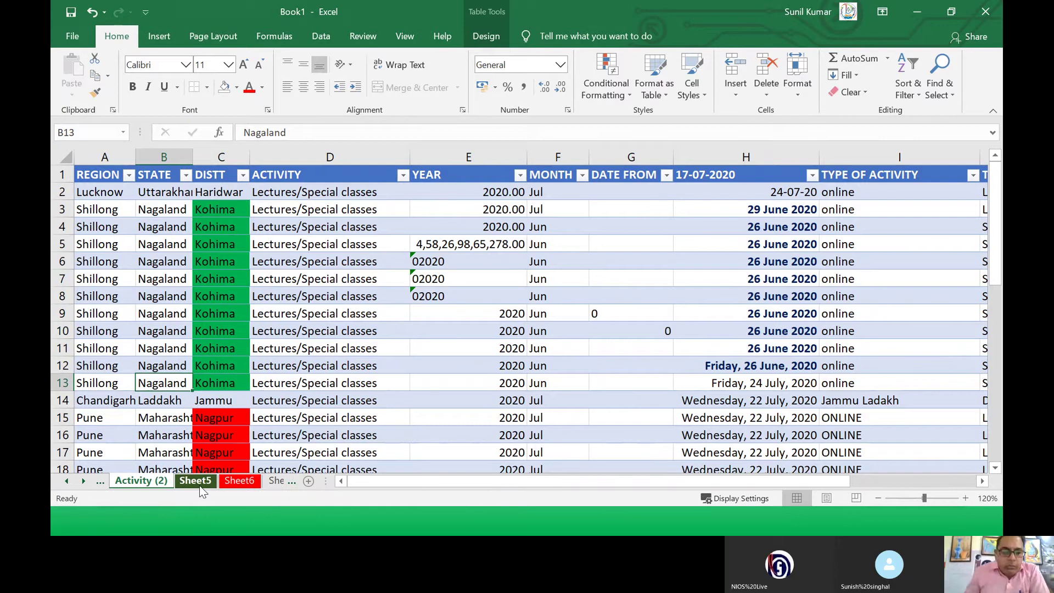
# Step: Hide Sheet5 and go back to the Activity (2) sheet
pyautogui.rightClick(202, 491)
pyautogui.click(211, 437)
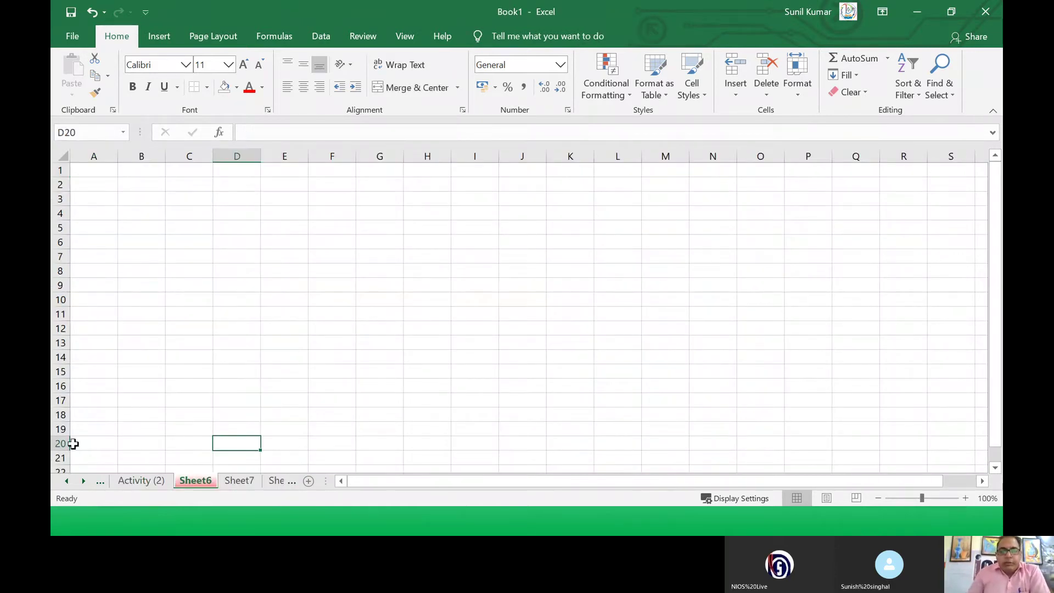
pyautogui.click(153, 487)
pyautogui.press('Up')
pyautogui.press('Up')
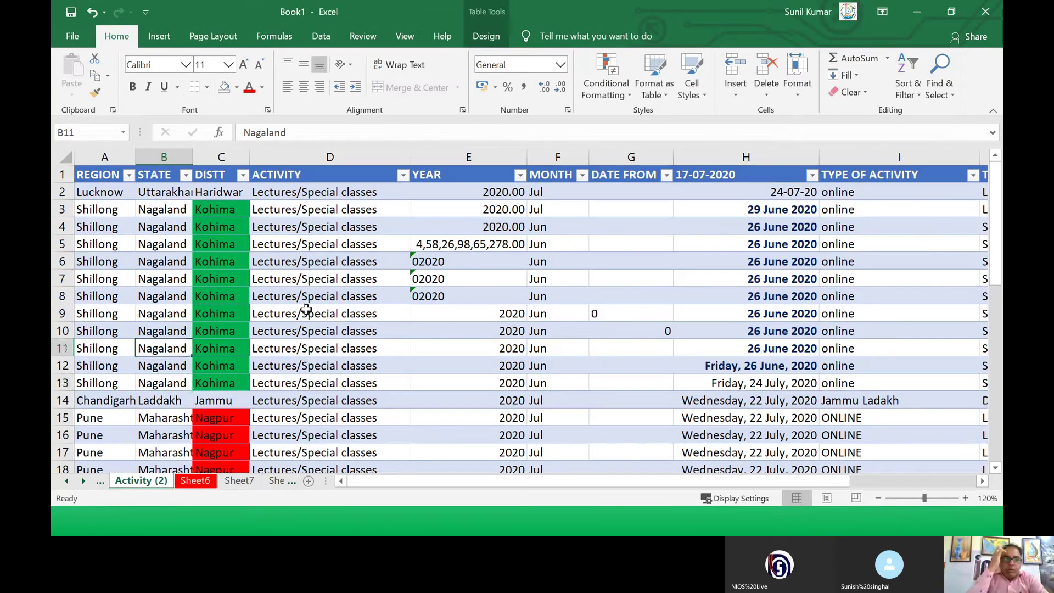
# Step: Select the ACTIVITY column D, insert a column before it, then undo the insertion
pyautogui.click(217, 159)
pyautogui.click(265, 155)
pyautogui.click(222, 157)
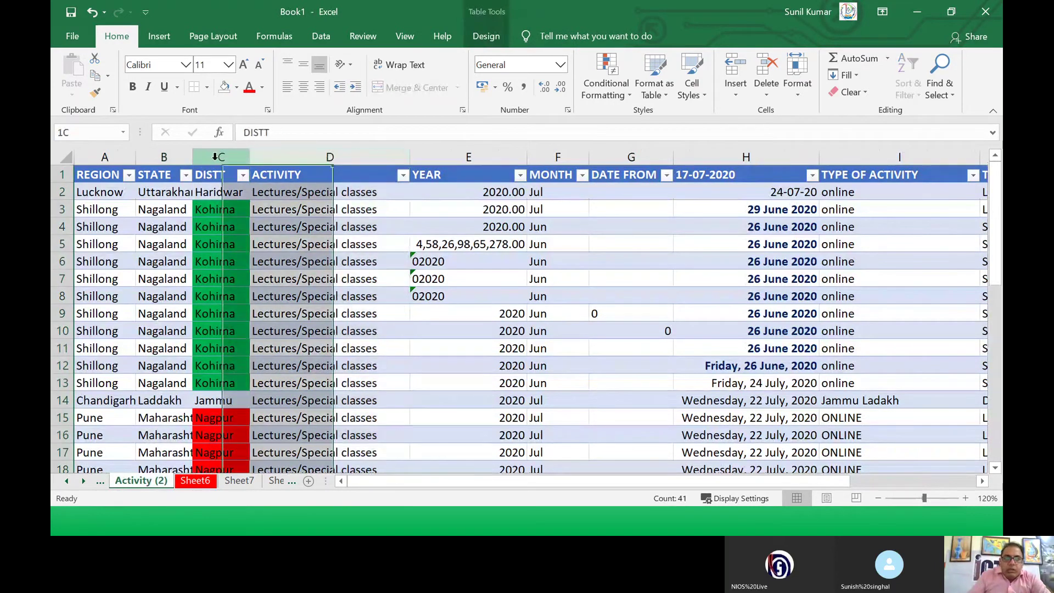
pyautogui.click(258, 158)
pyautogui.click(228, 158)
pyautogui.click(266, 156)
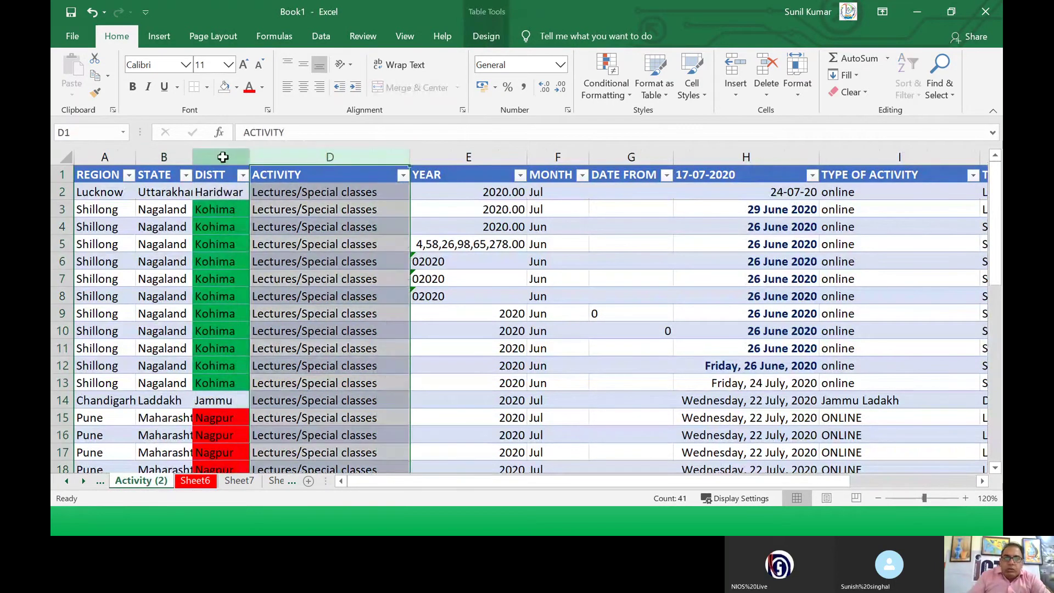
pyautogui.click(224, 158)
pyautogui.click(276, 158)
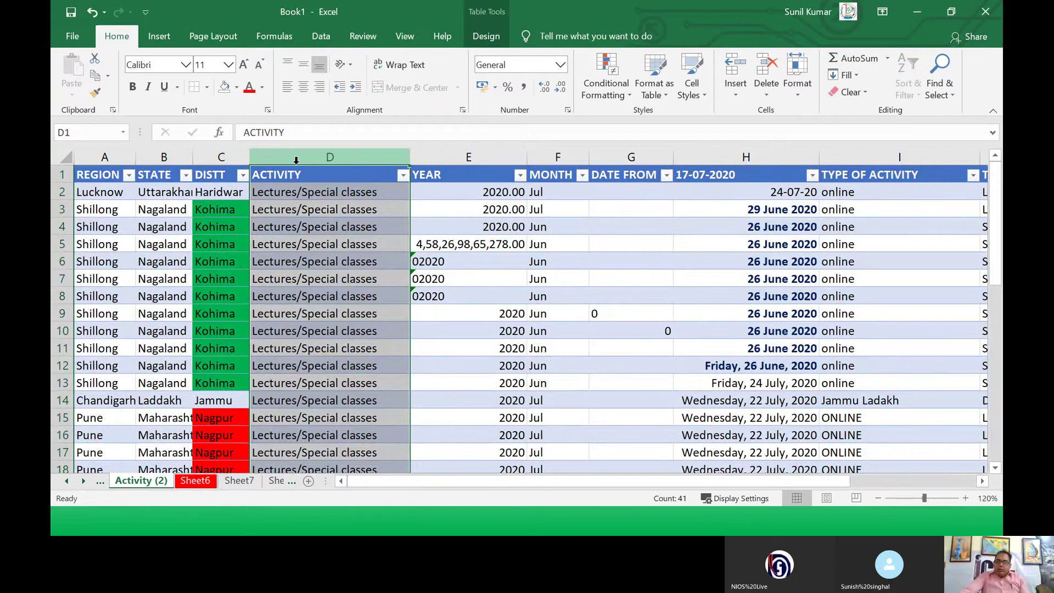
pyautogui.rightClick(297, 160)
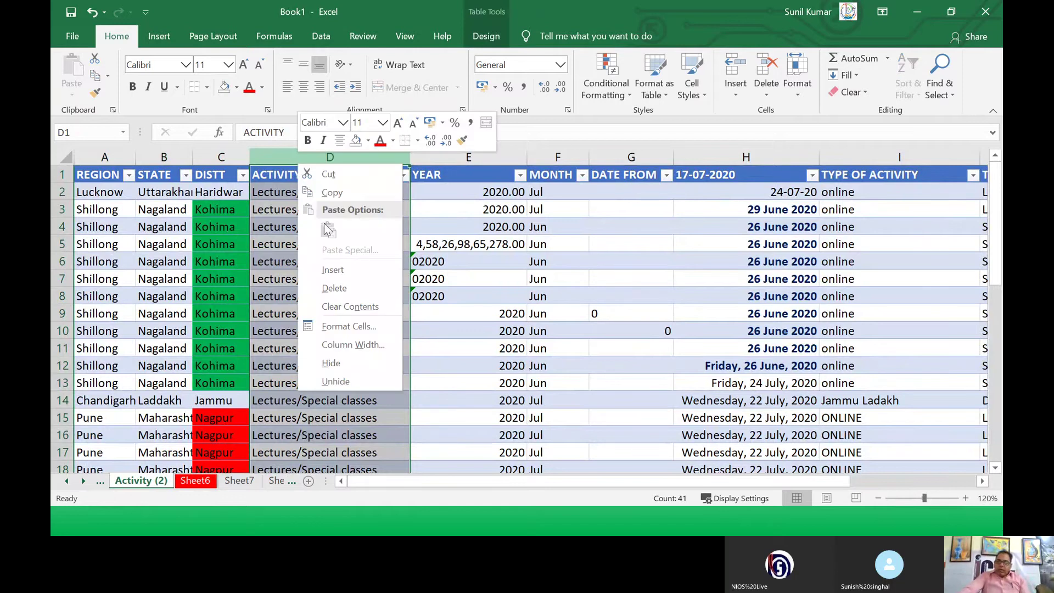
pyautogui.click(332, 271)
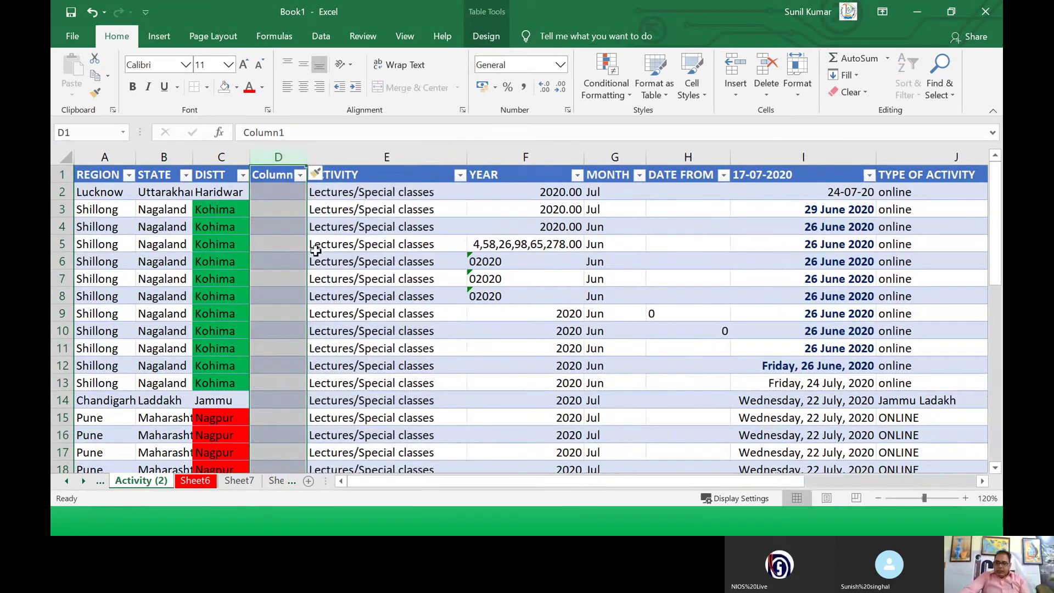
pyautogui.click(276, 202)
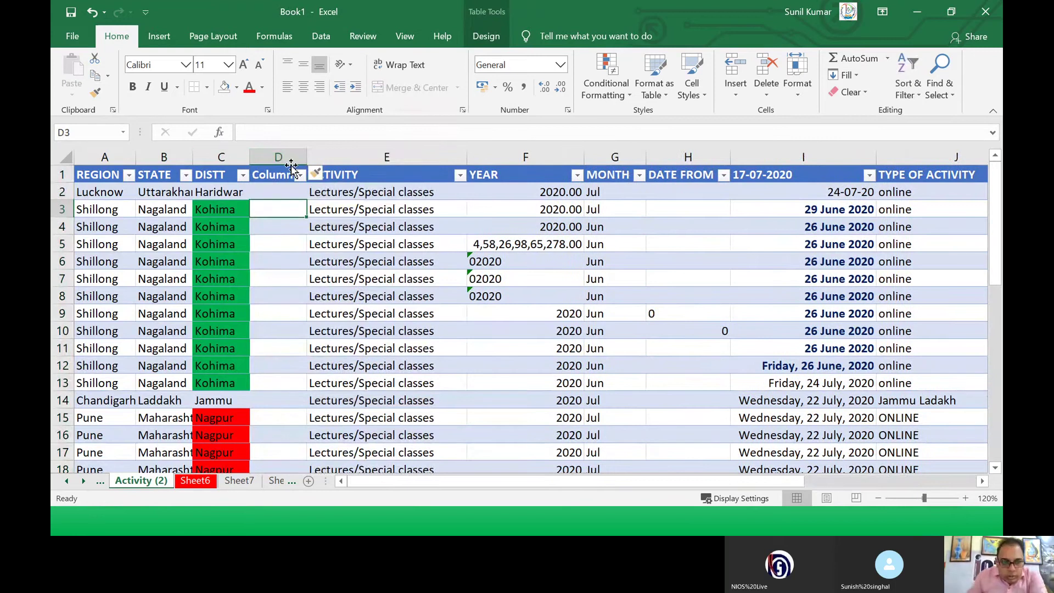
pyautogui.hotkey('ctrl', 'z')
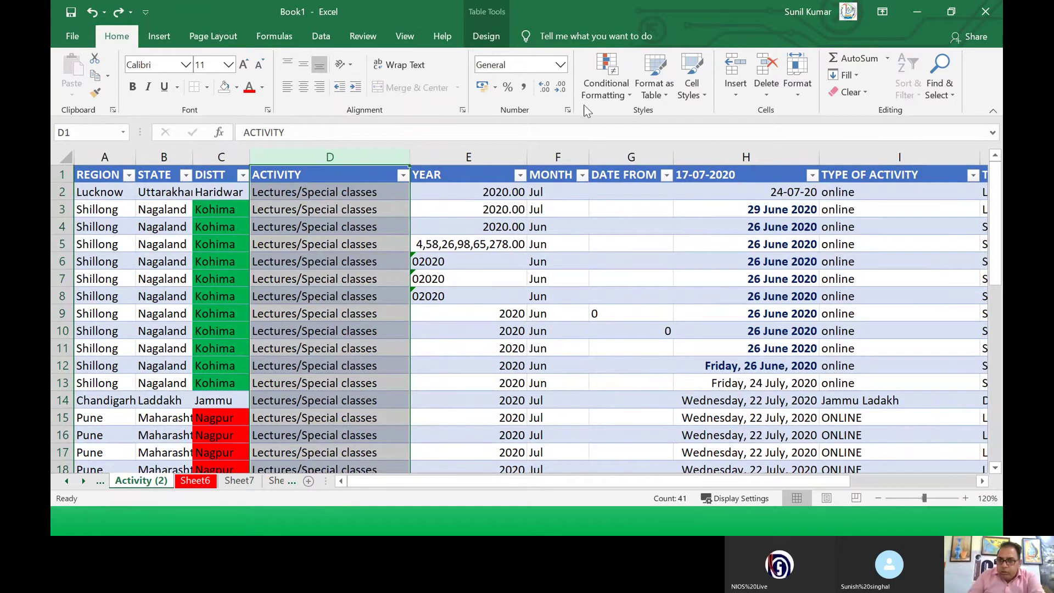
# Step: Insert the empty Column1 before ACTIVITY again from the Home Insert menu
pyautogui.click(735, 97)
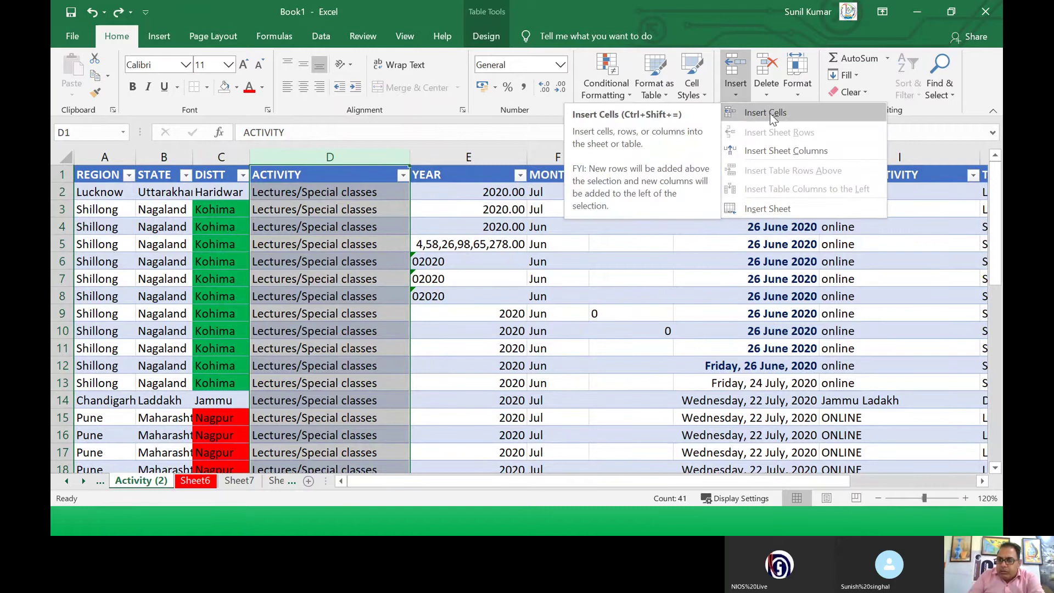
pyautogui.click(770, 159)
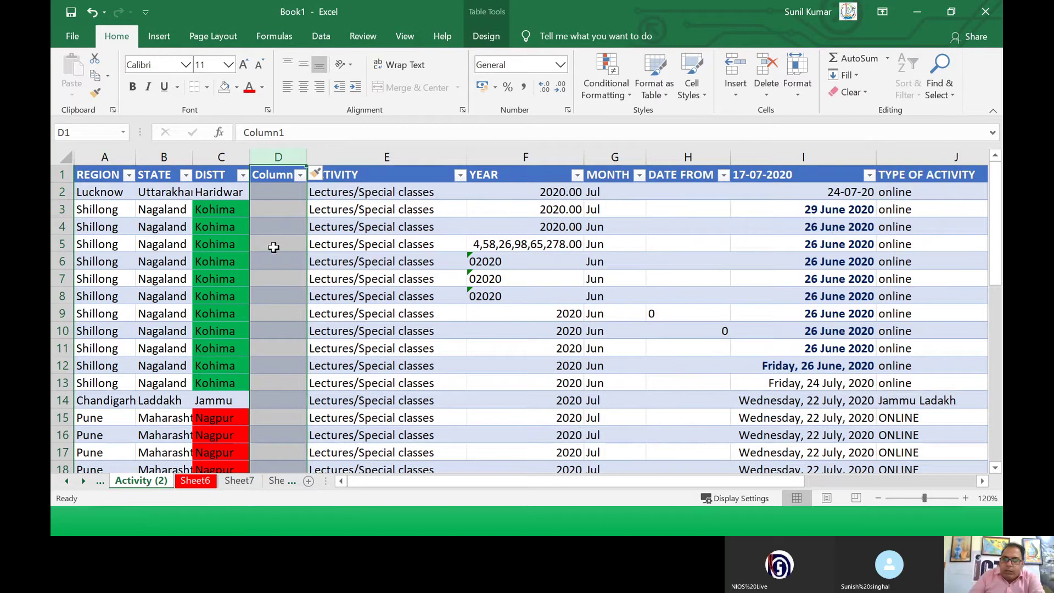
pyautogui.click(289, 316)
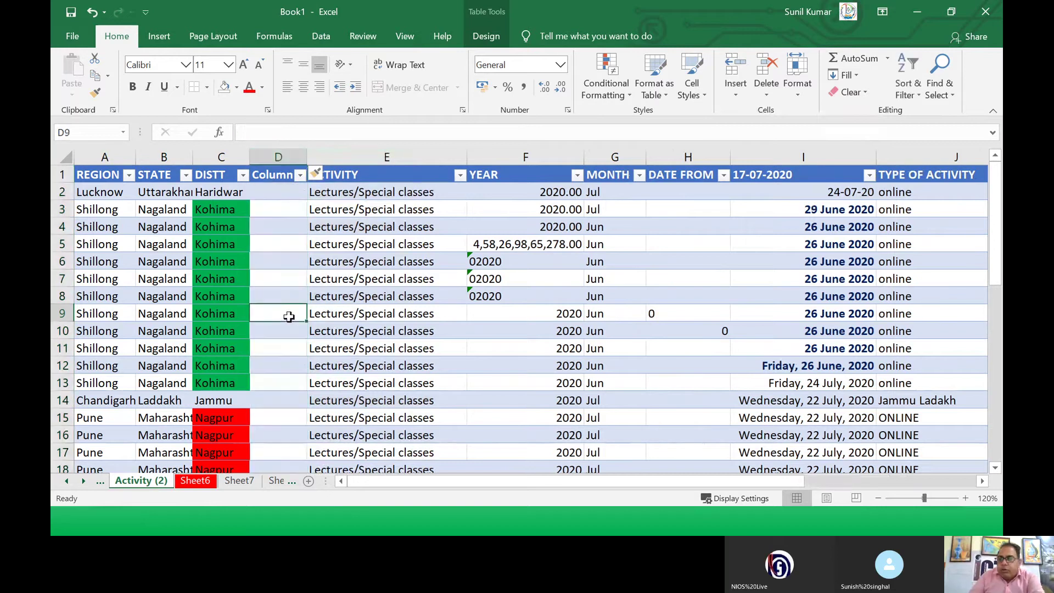
pyautogui.click(59, 313)
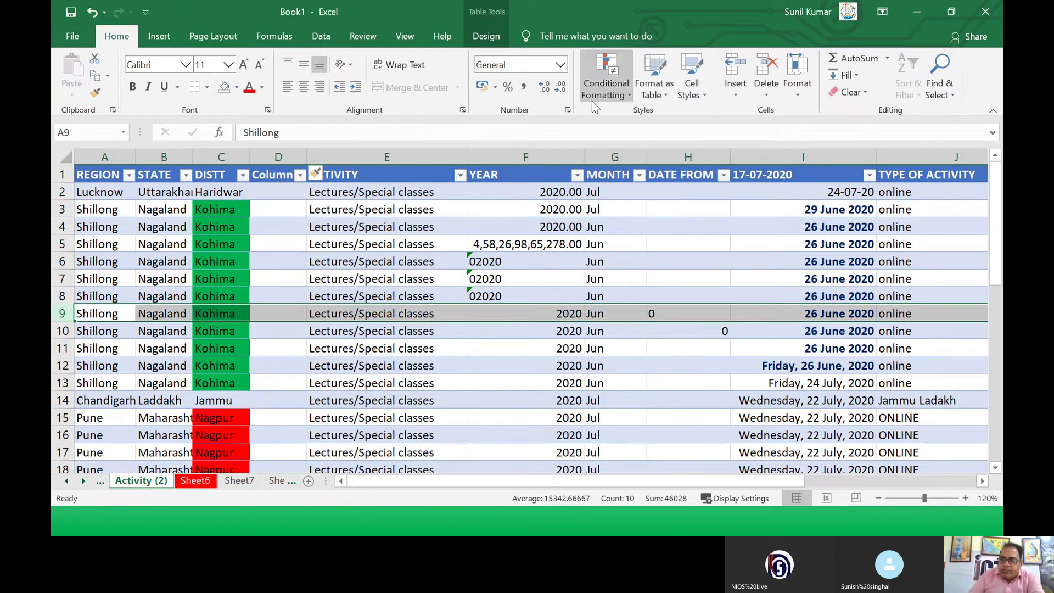
# Step: Insert a blank sheet row above row 9, then blank cells and another row at row 8
pyautogui.click(735, 93)
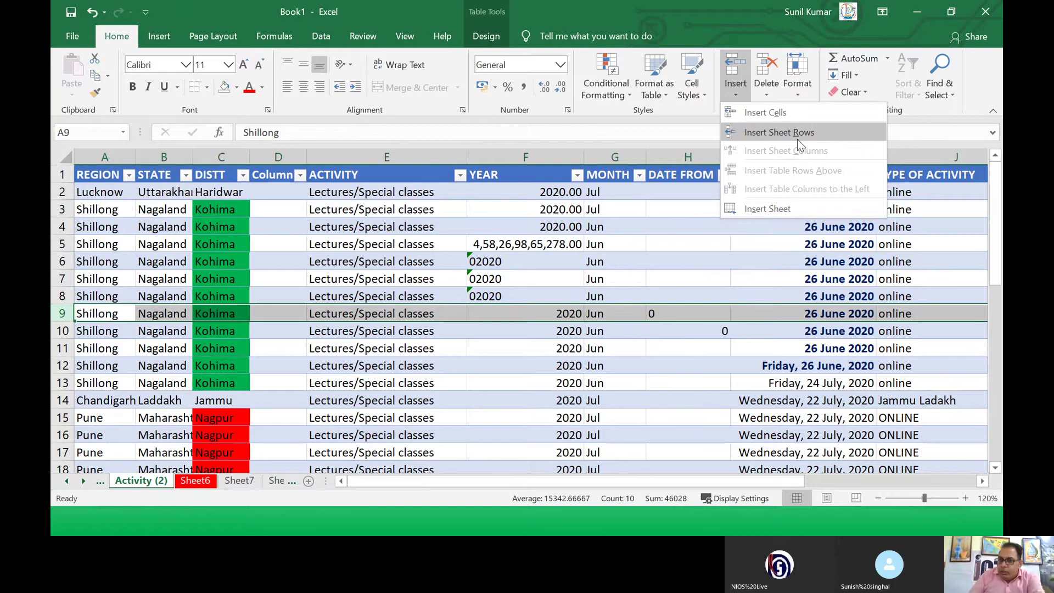
pyautogui.click(797, 139)
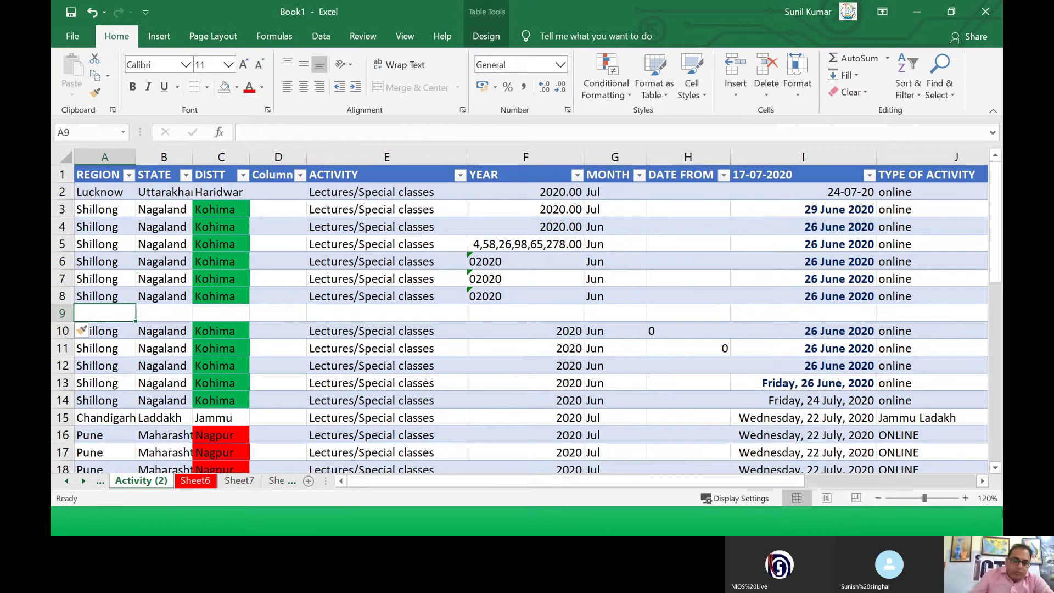
pyautogui.click(360, 297)
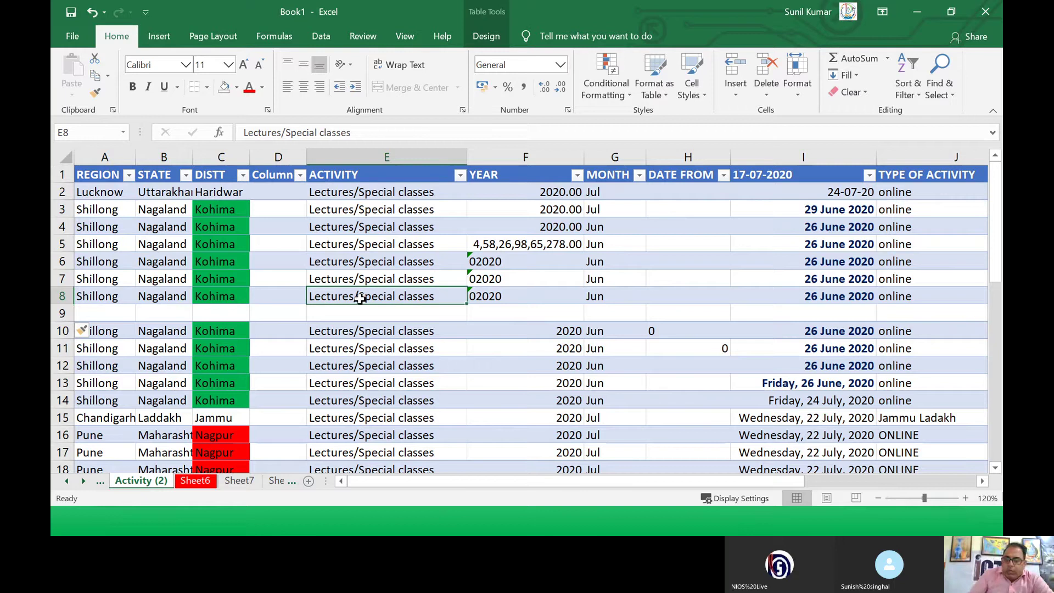
pyautogui.click(731, 96)
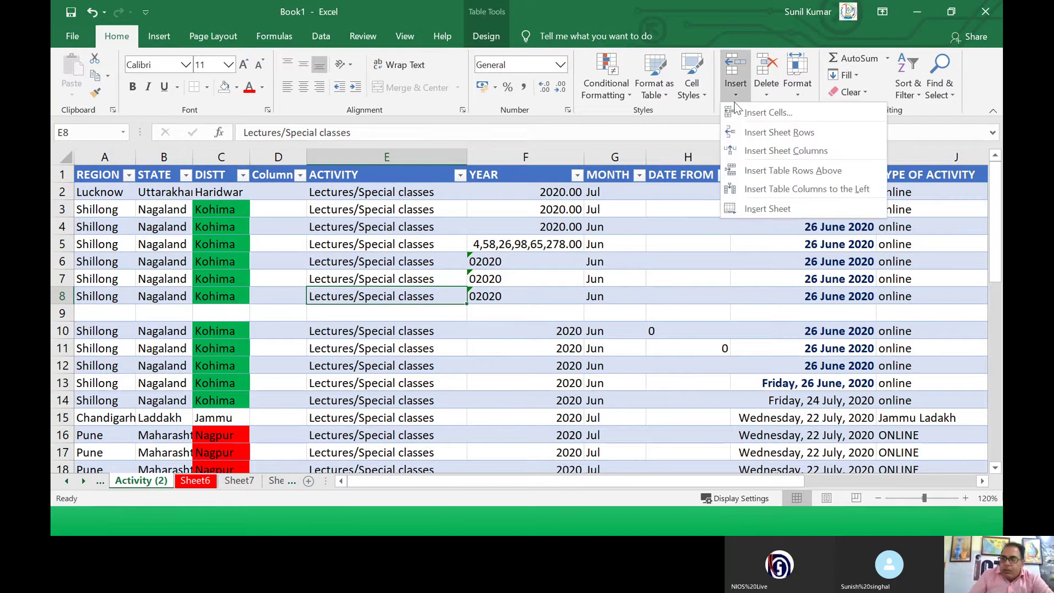
pyautogui.click(743, 110)
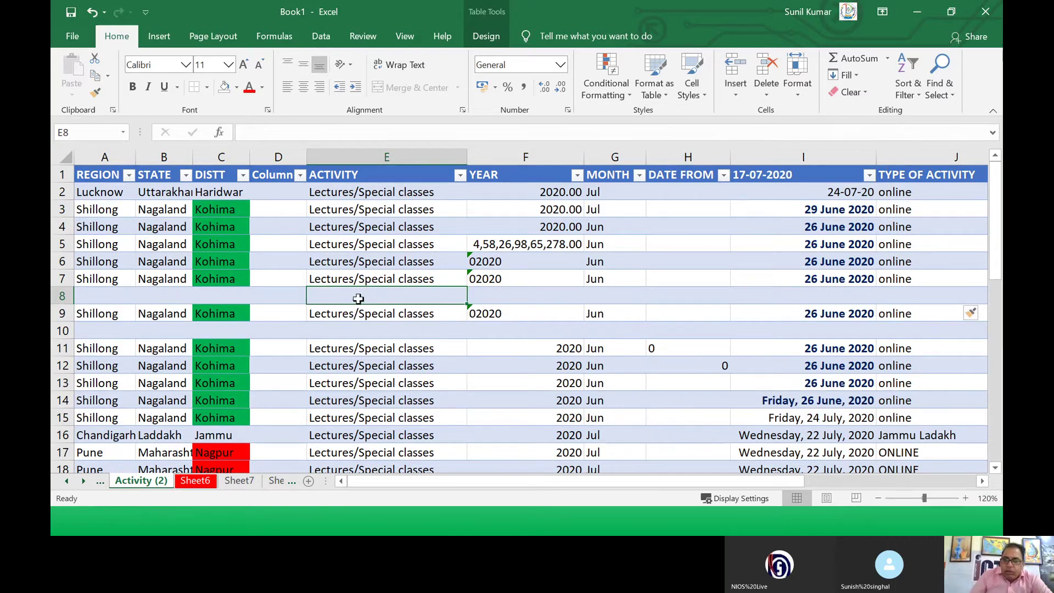
pyautogui.click(736, 96)
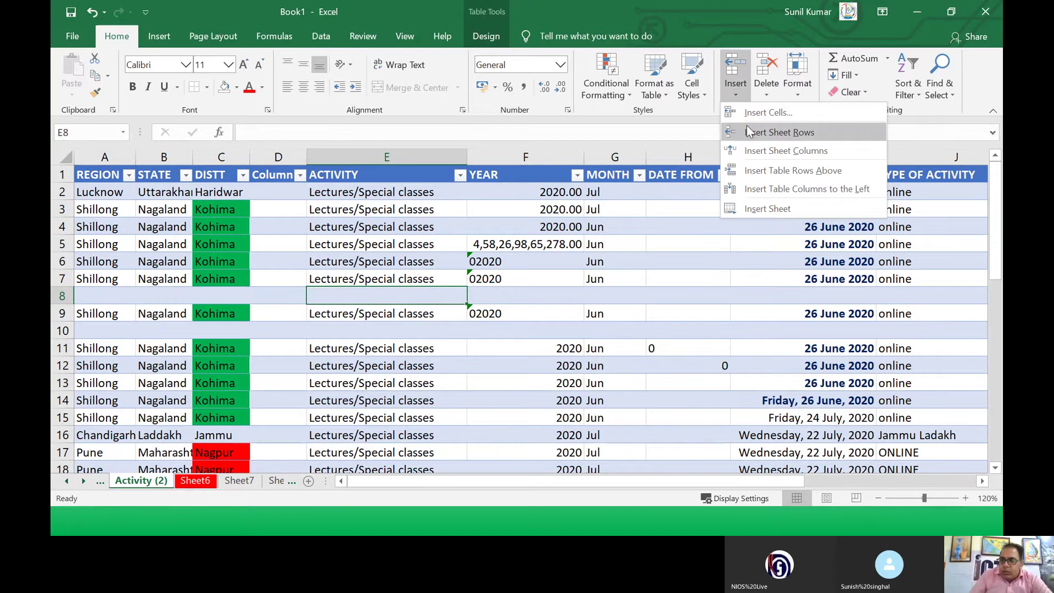
pyautogui.click(747, 116)
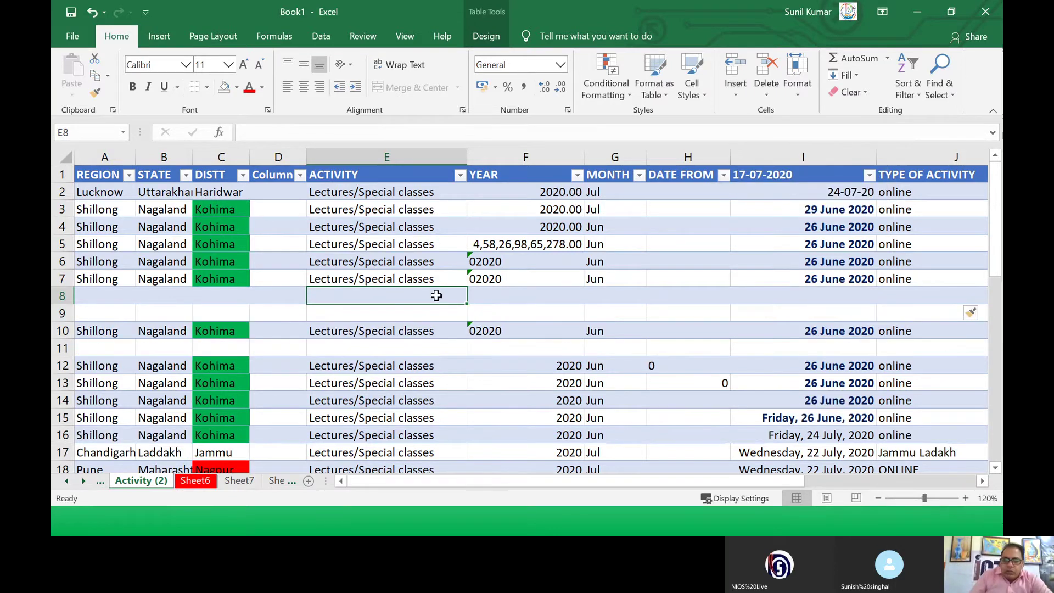
# Step: Look at cell F6's right-click insert options without inserting anything, then select the header row
pyautogui.click(502, 263)
pyautogui.rightClick(509, 263)
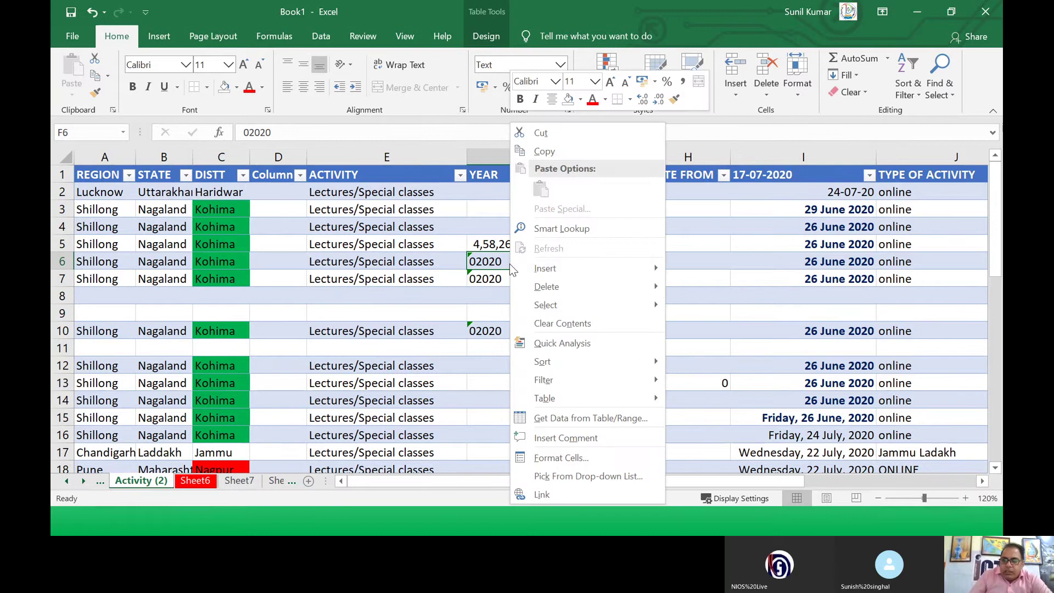
pyautogui.moveTo(654, 268)
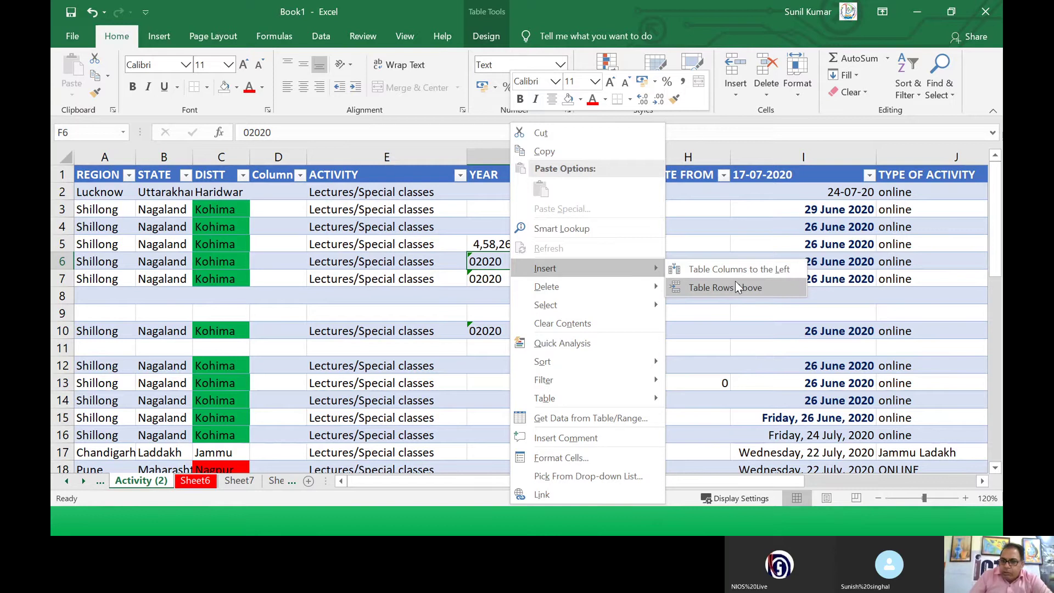
pyautogui.click(896, 281)
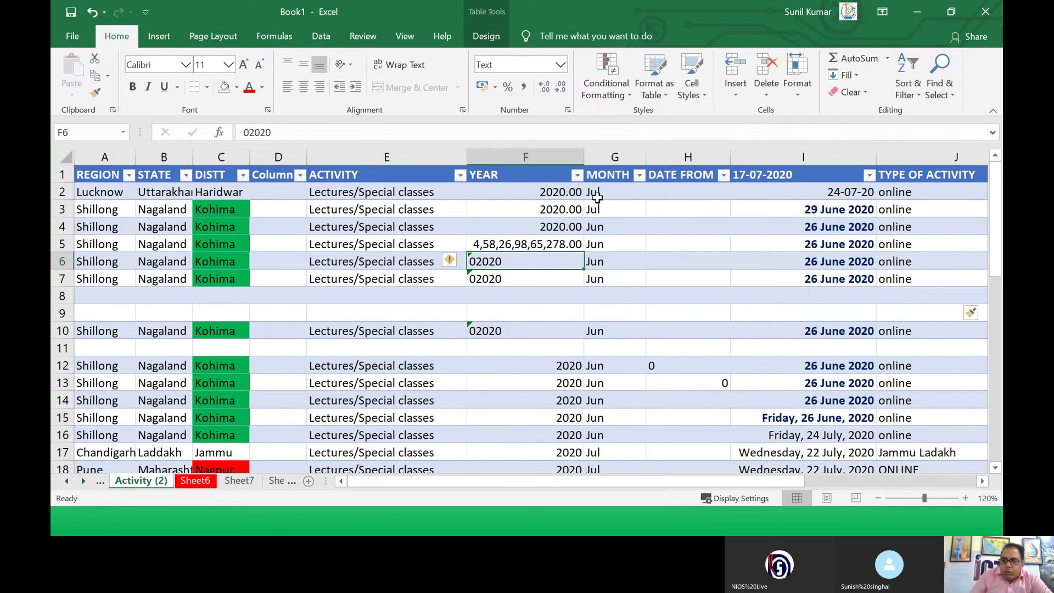
pyautogui.click(76, 175)
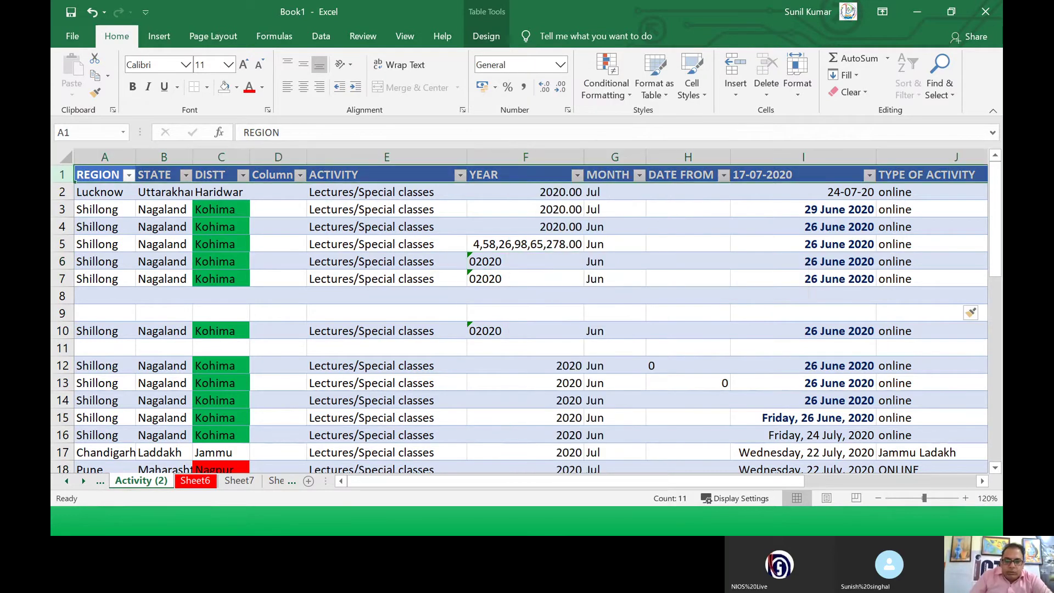
# Step: Switch to the Sheet1 student table
pyautogui.click(239, 482)
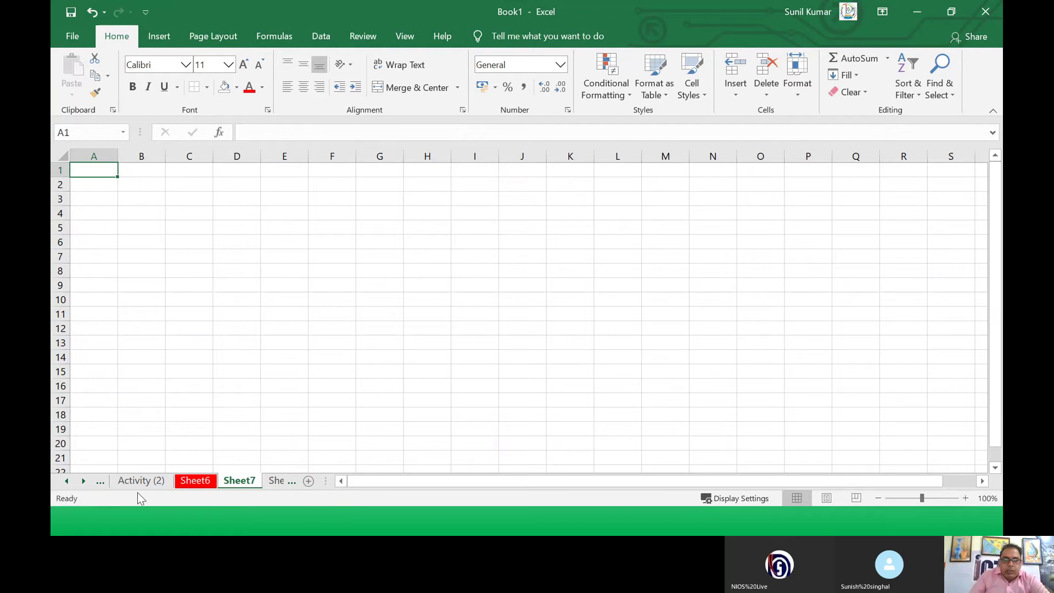
pyautogui.click(66, 481)
pyautogui.click(67, 481)
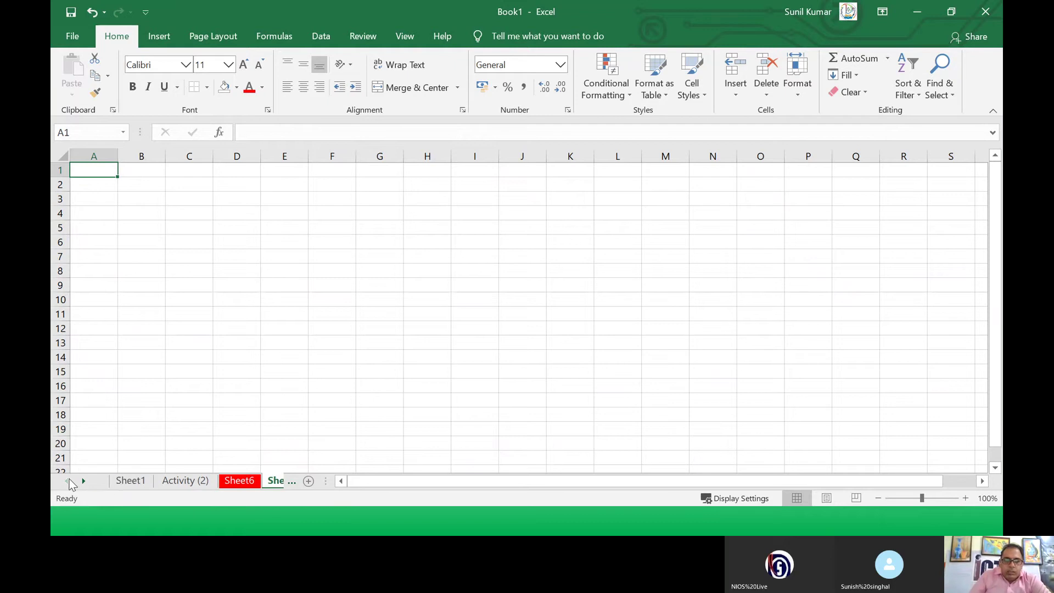
pyautogui.click(127, 481)
pyautogui.click(209, 356)
pyautogui.click(353, 281)
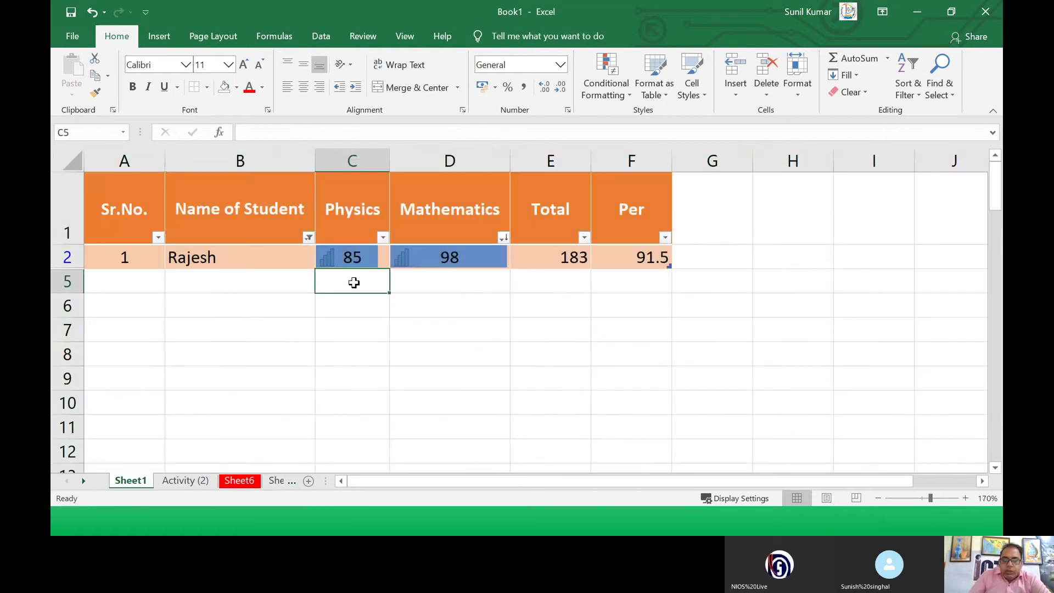
# Step: Insert a table column to the left of Mathematics in D2, creating empty Column1
pyautogui.click(426, 256)
pyautogui.rightClick(427, 257)
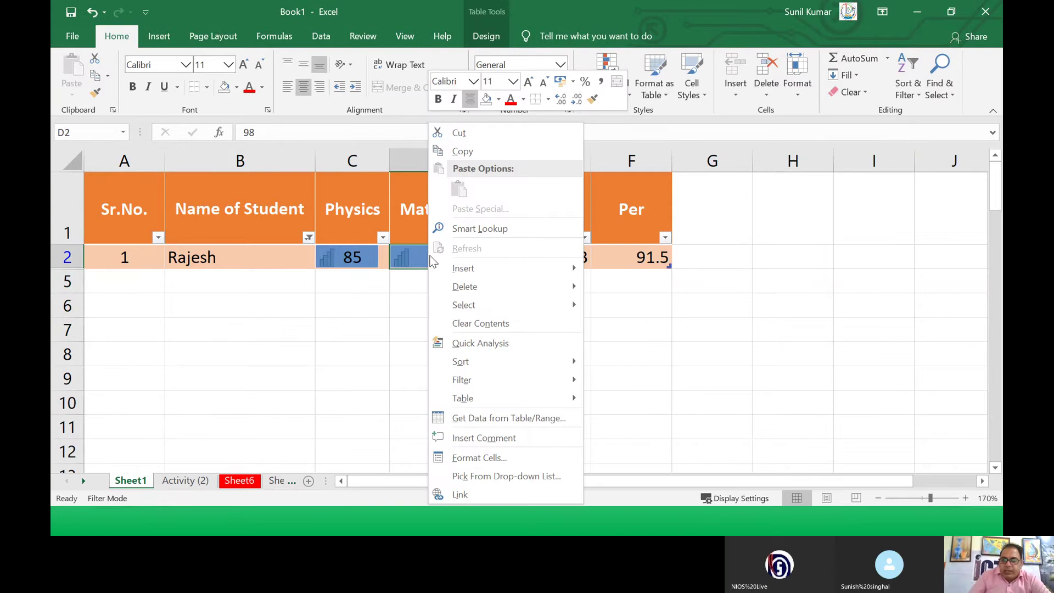
pyautogui.moveTo(542, 269)
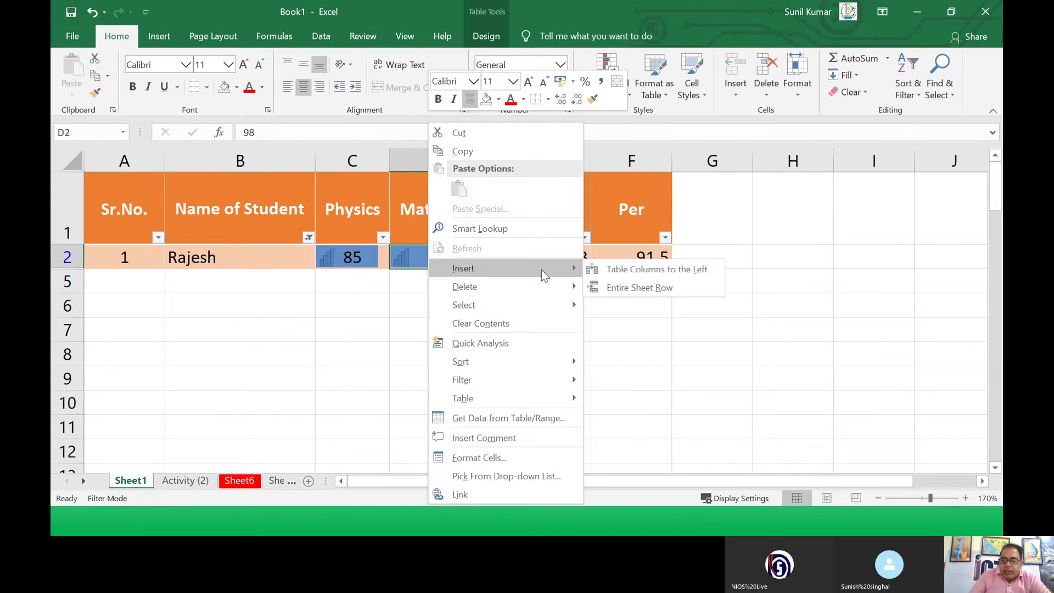
pyautogui.click(612, 272)
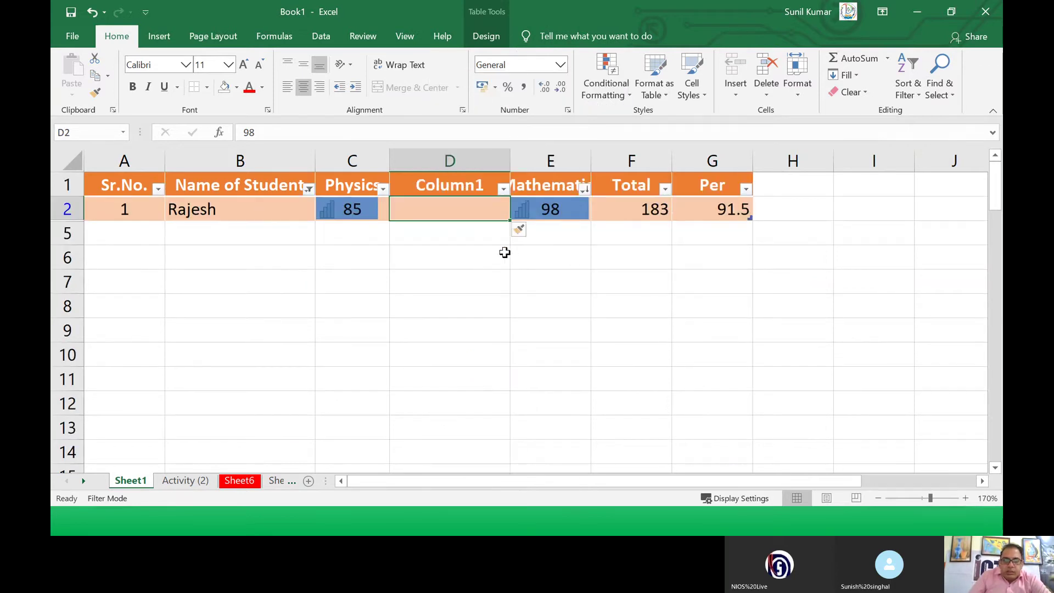
pyautogui.click(478, 248)
pyautogui.click(445, 213)
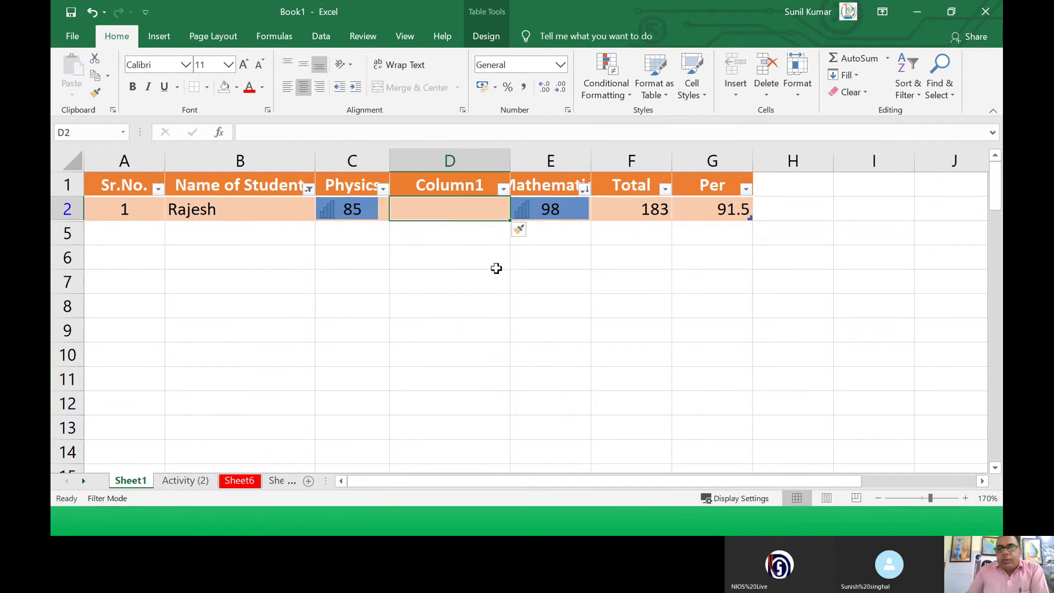
pyautogui.click(335, 211)
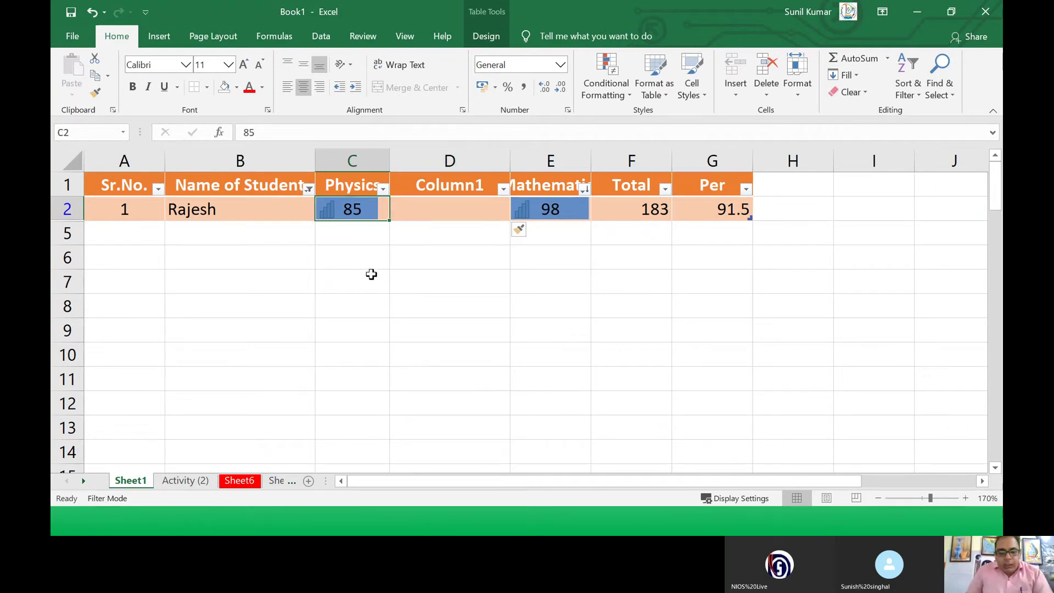
pyautogui.press('alt')
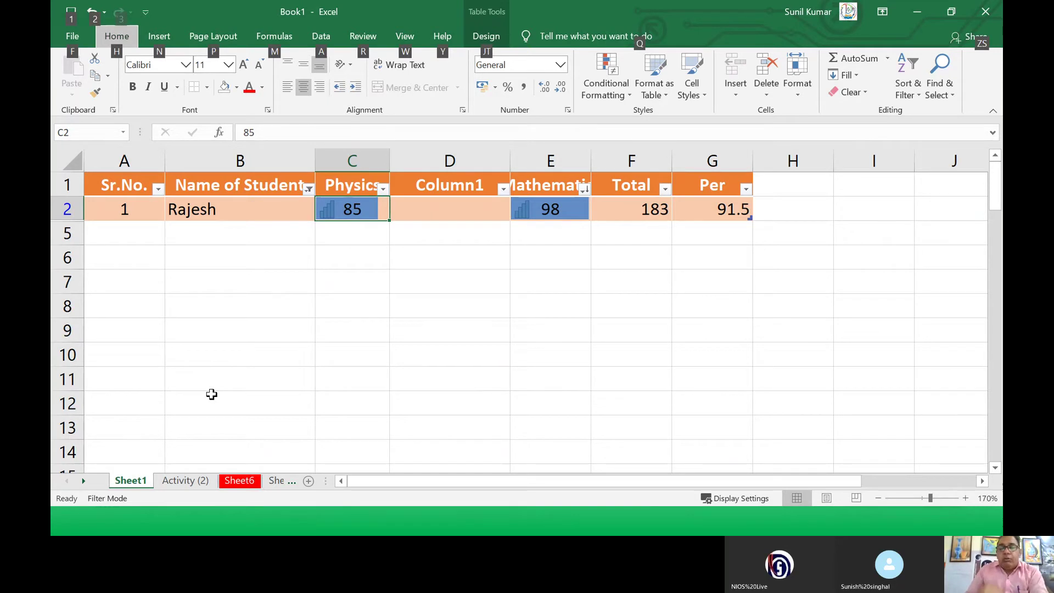
# Step: Go to the Activity (2) sheet, scroll through its data, and select Lucknow in A2
pyautogui.click(201, 488)
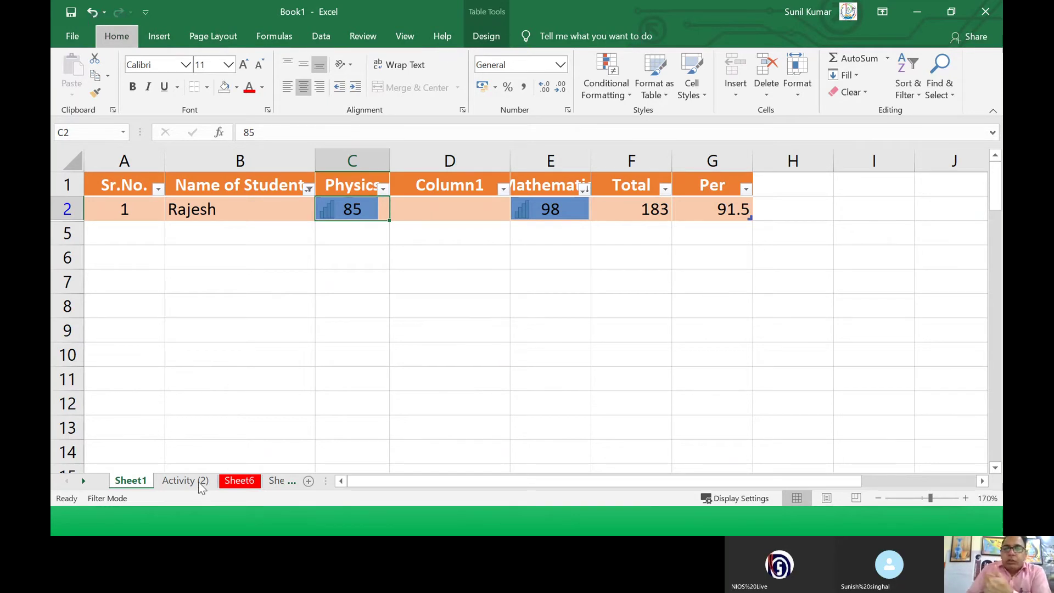
pyautogui.click(185, 481)
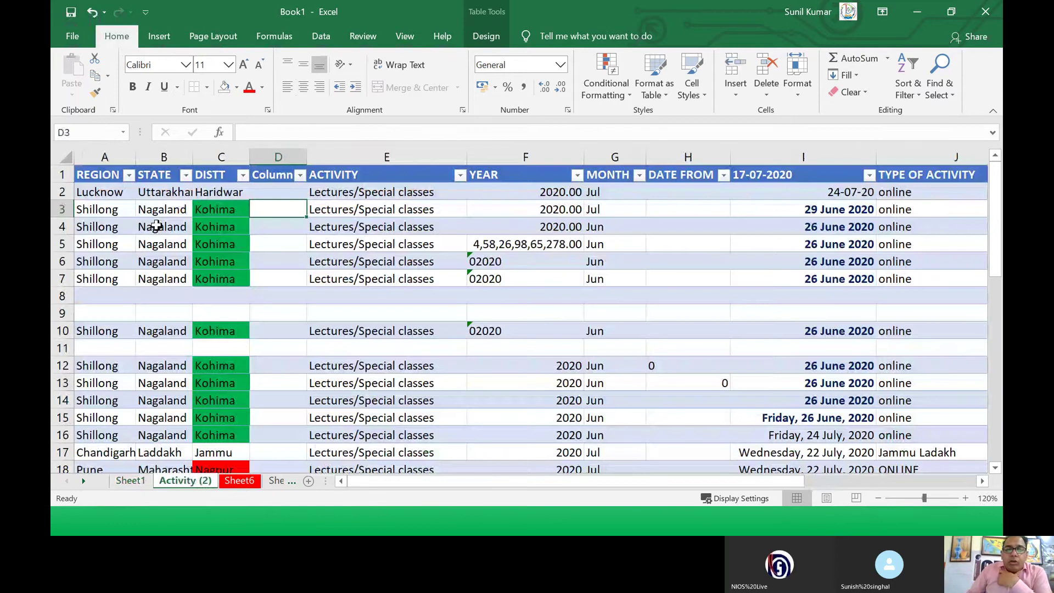
pyautogui.scroll(-15, 156, 226)
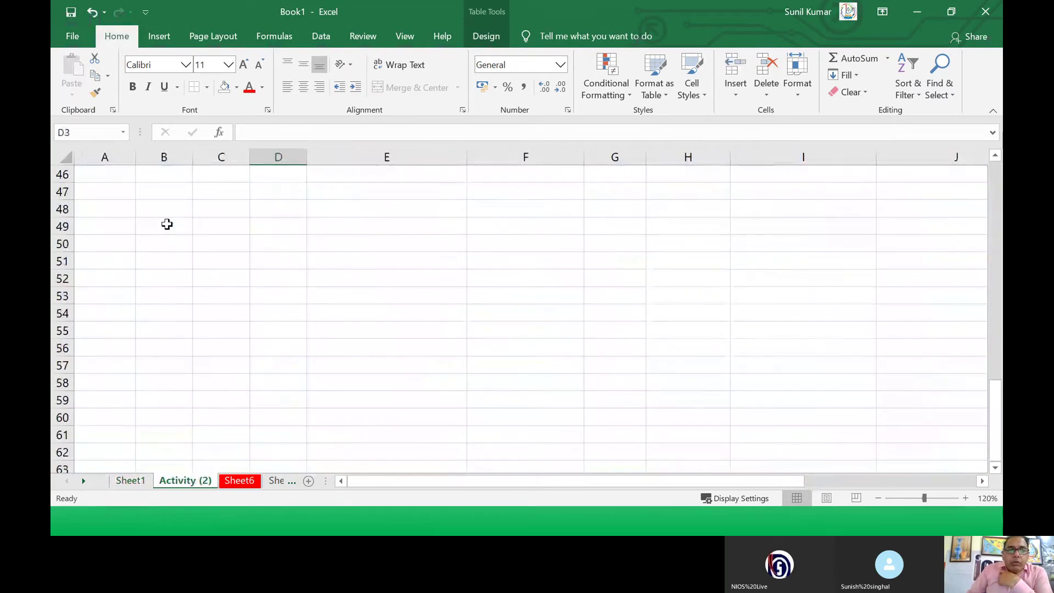
pyautogui.scroll(1, 167, 224)
pyautogui.scroll(-3, 167, 221)
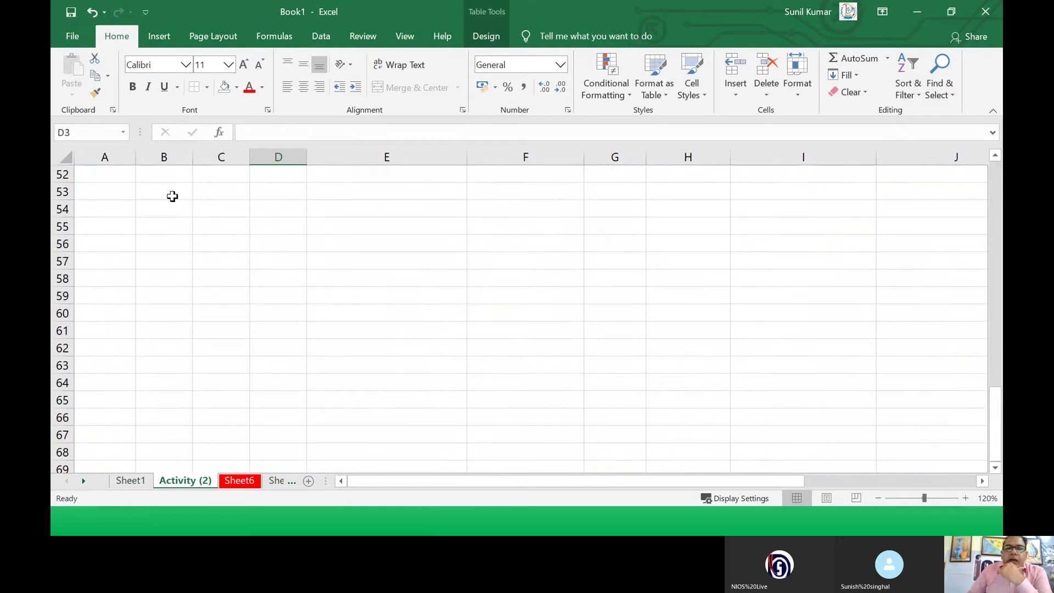
pyautogui.scroll(1, 173, 196)
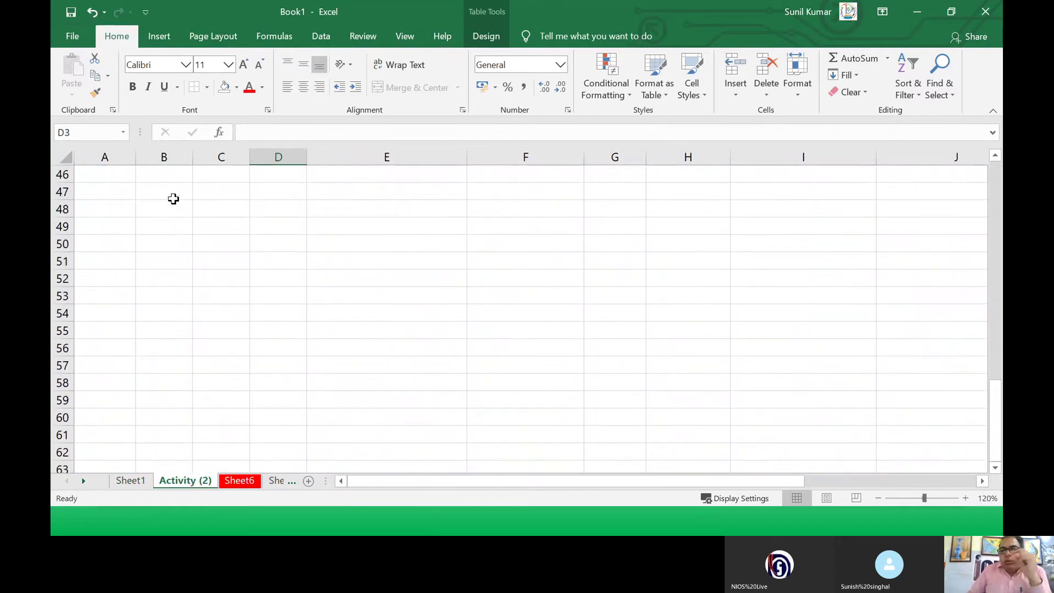
pyautogui.scroll(2, 173, 199)
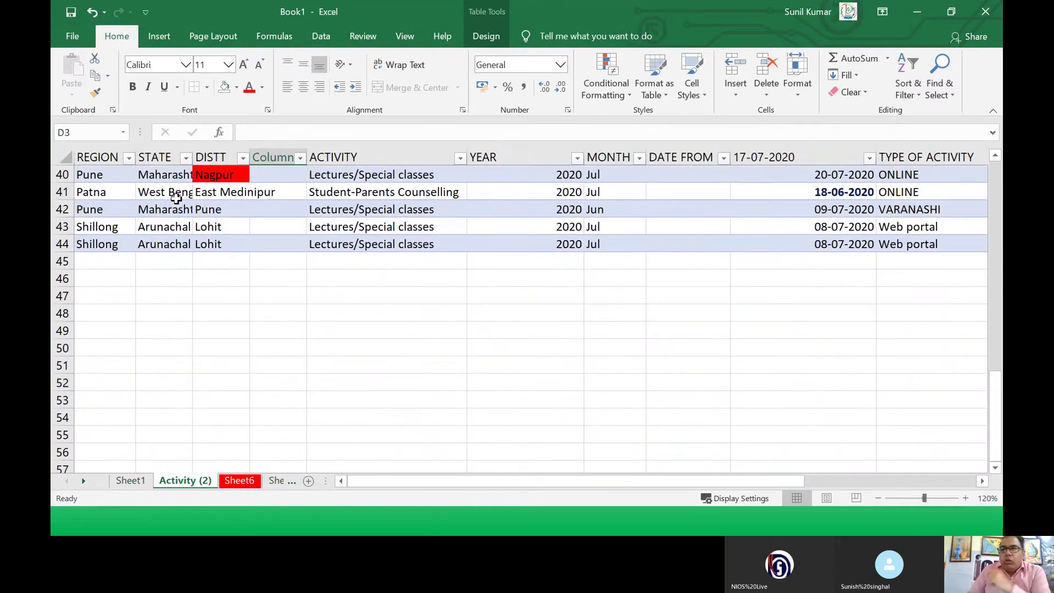
pyautogui.scroll(13, 177, 206)
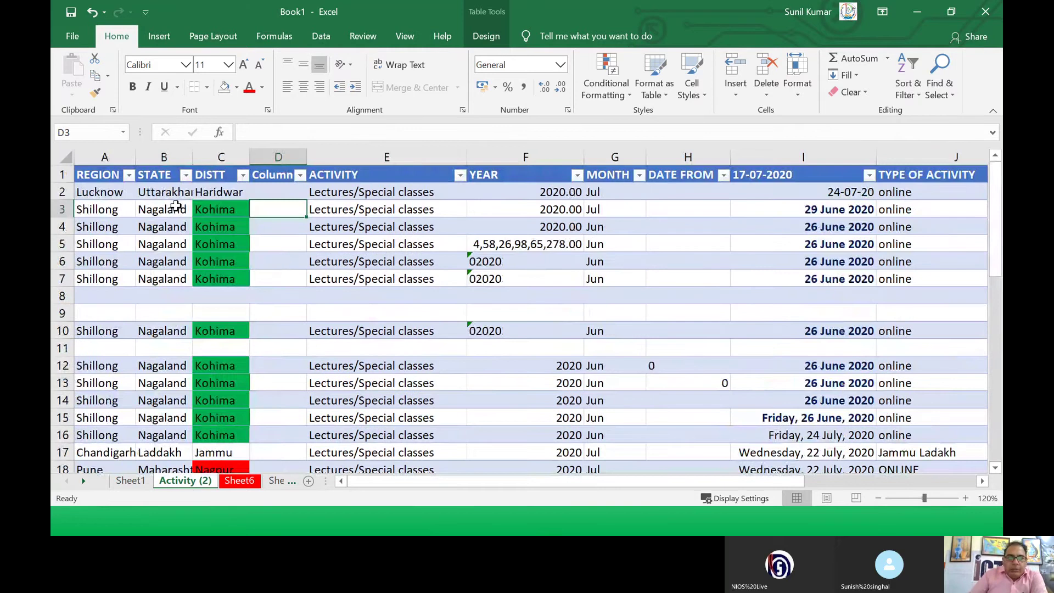
pyautogui.click(91, 192)
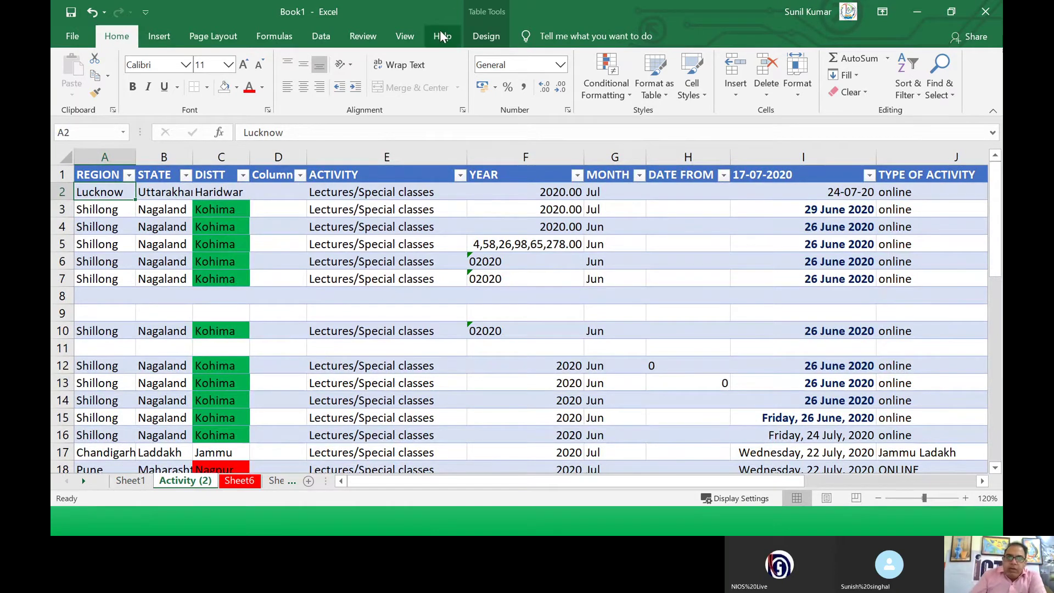
# Step: Freeze panes at the current cell from the View tab's Freeze Panes list
pyautogui.click(409, 36)
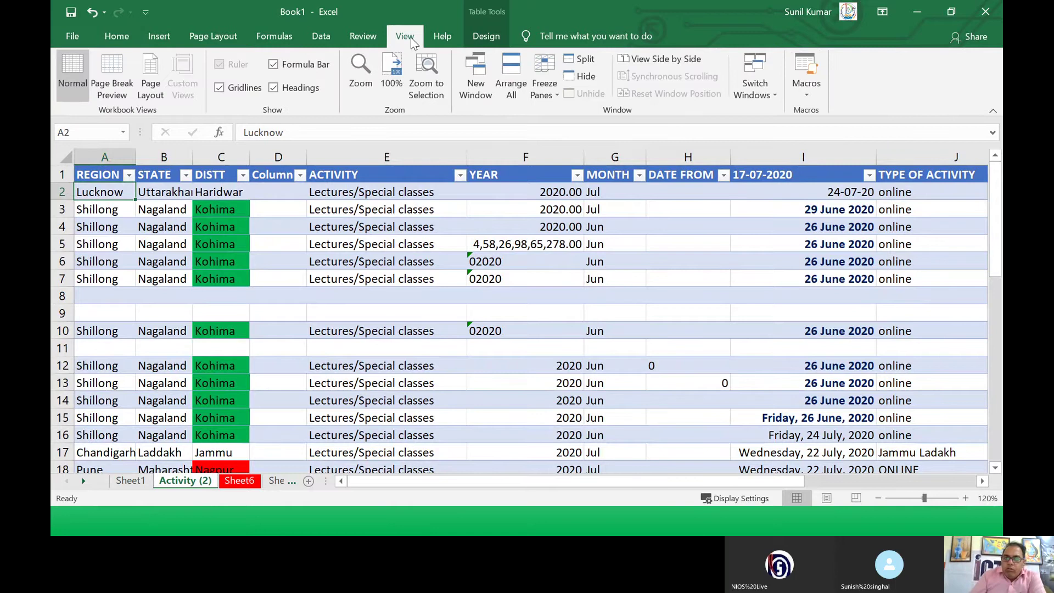
pyautogui.click(546, 99)
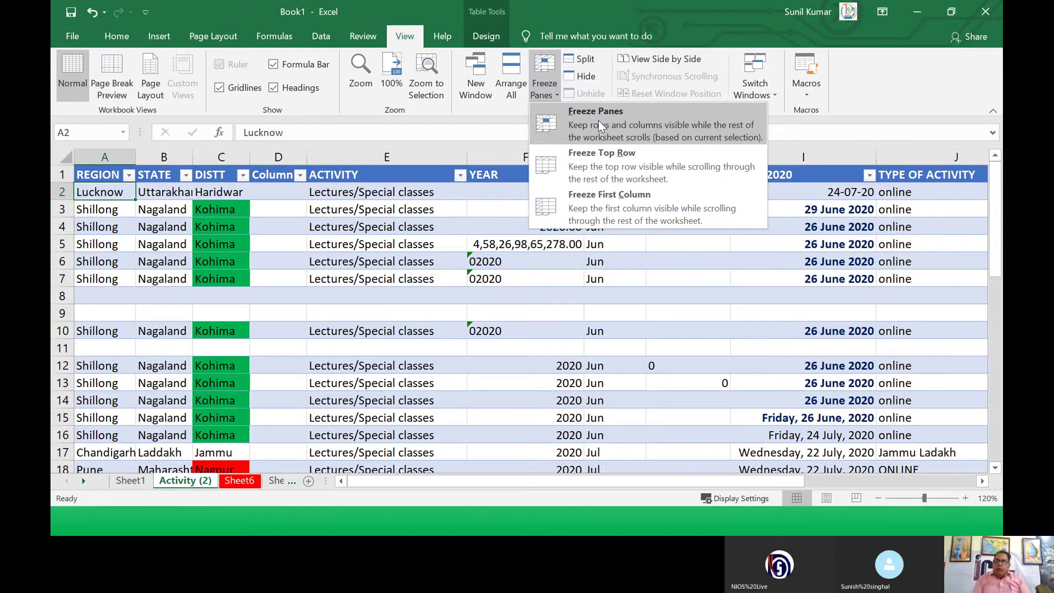
pyautogui.click(598, 121)
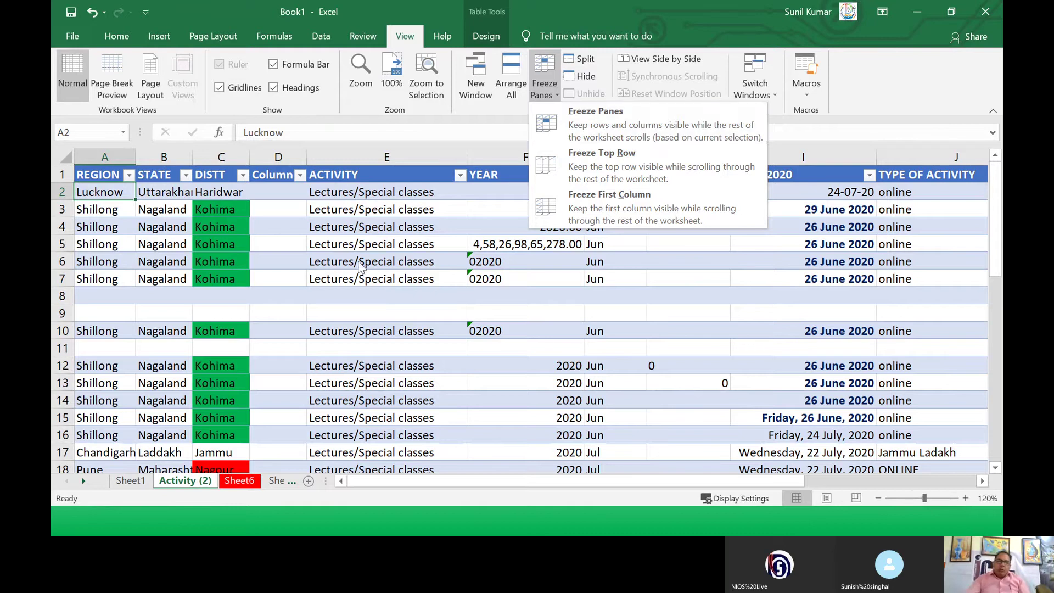
# Step: Select row 10 and freeze rows 1–9, scrolling down and up to confirm they stay fixed
pyautogui.click(82, 332)
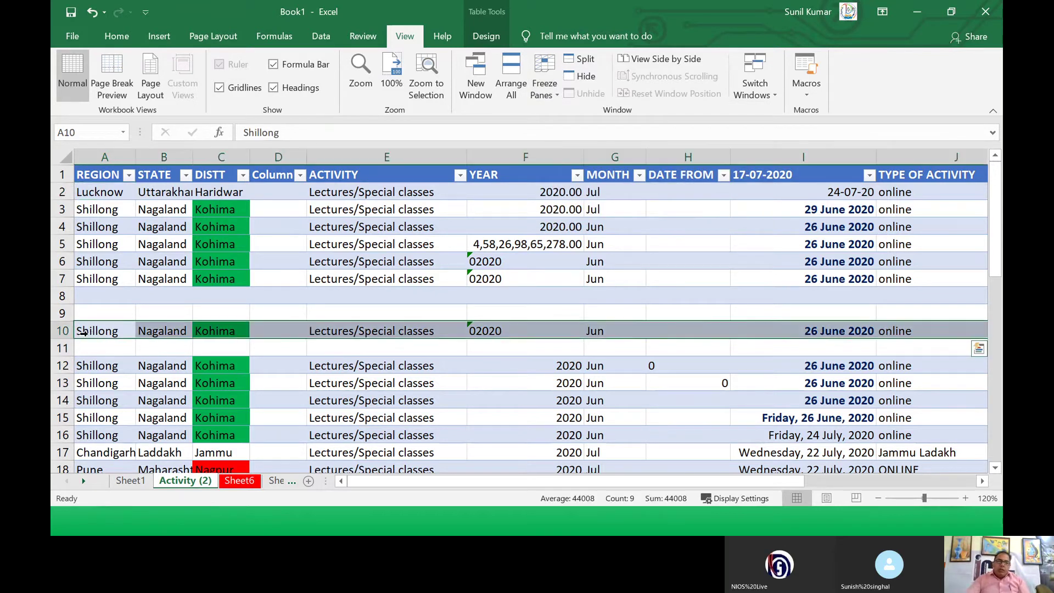
pyautogui.click(536, 99)
pyautogui.click(552, 126)
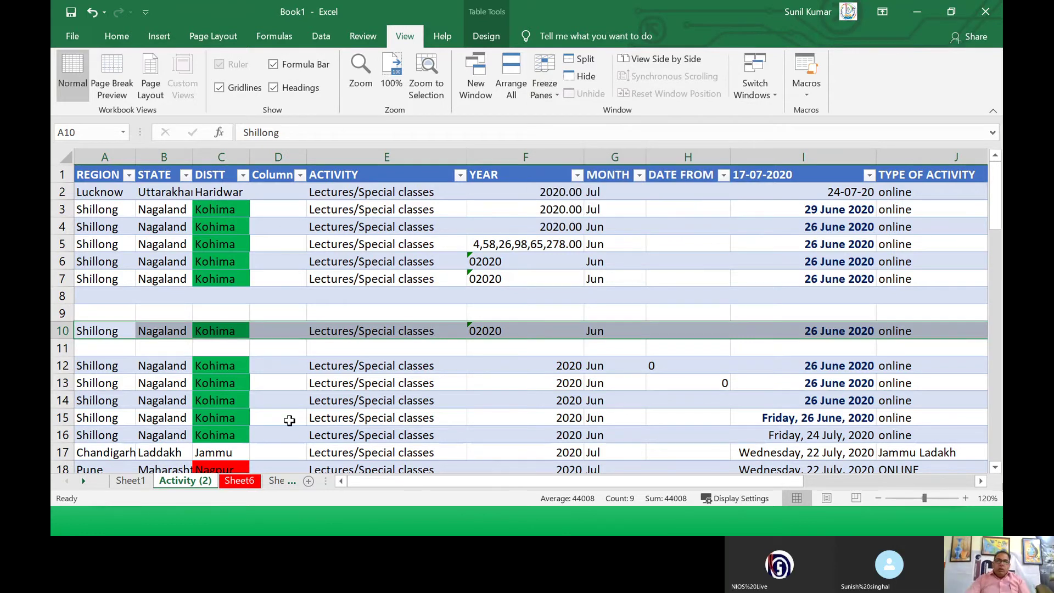
pyautogui.scroll(-4, 290, 419)
pyautogui.scroll(-10, 239, 348)
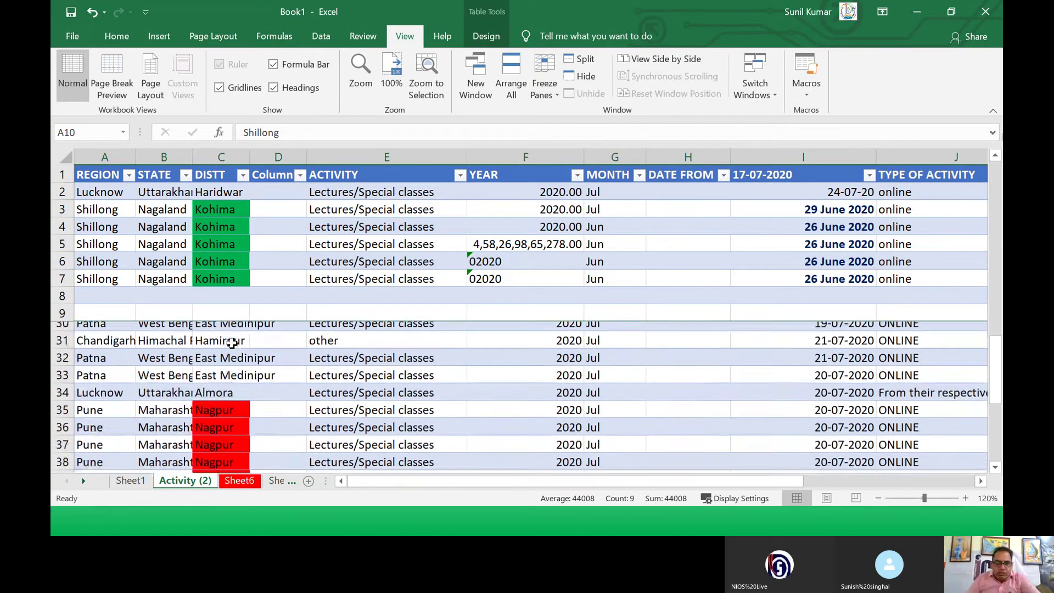
pyautogui.scroll(14, 237, 343)
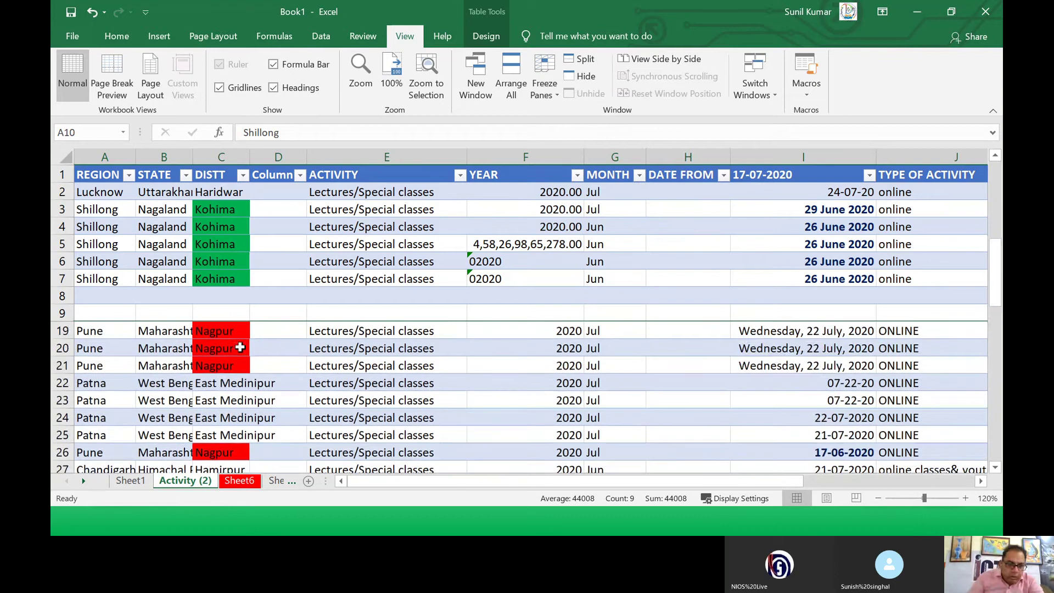
pyautogui.scroll(-12, 246, 346)
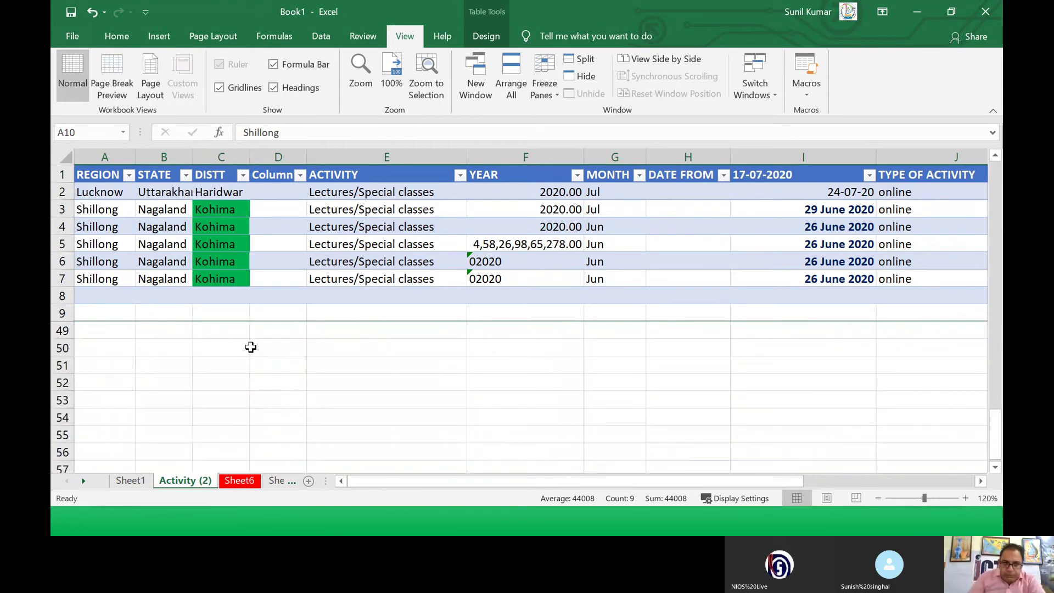
pyautogui.scroll(12, 254, 345)
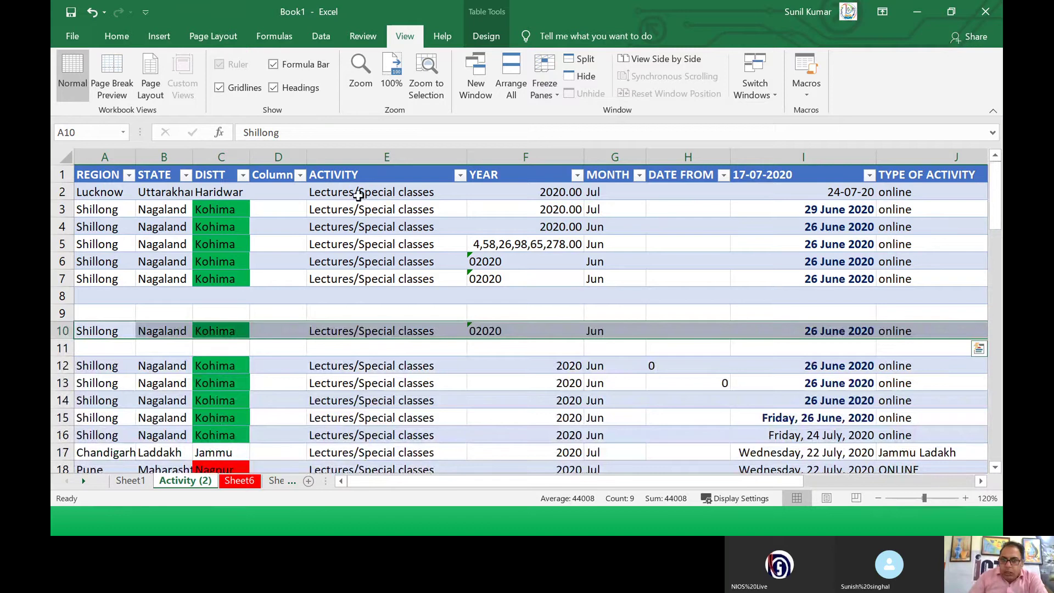
# Step: Unfreeze the frozen rows 1–9 and scroll to check the sheet moves freely
pyautogui.click(539, 98)
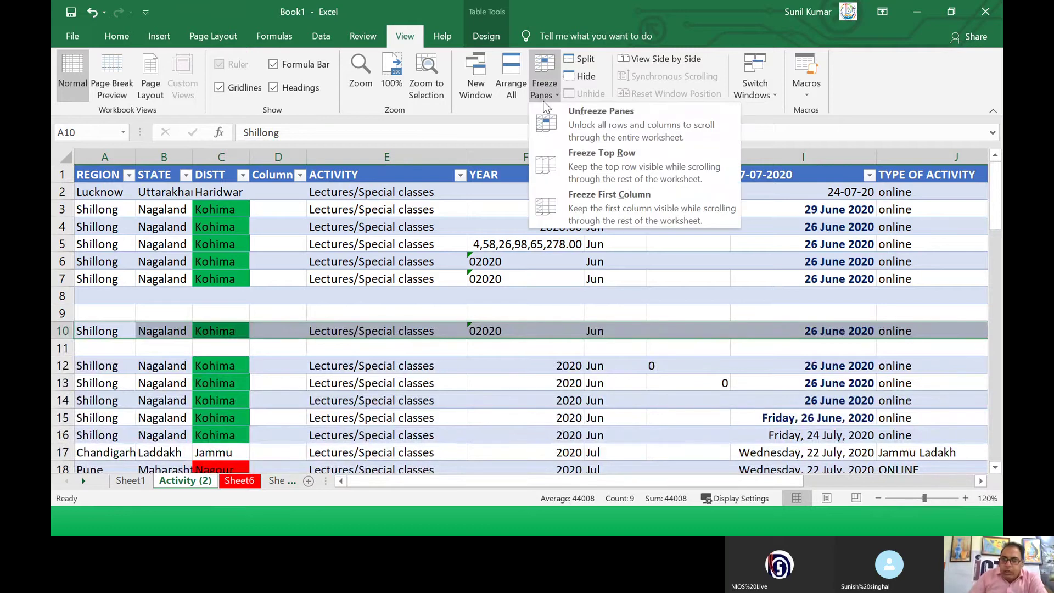
pyautogui.click(556, 117)
pyautogui.scroll(-17, 236, 313)
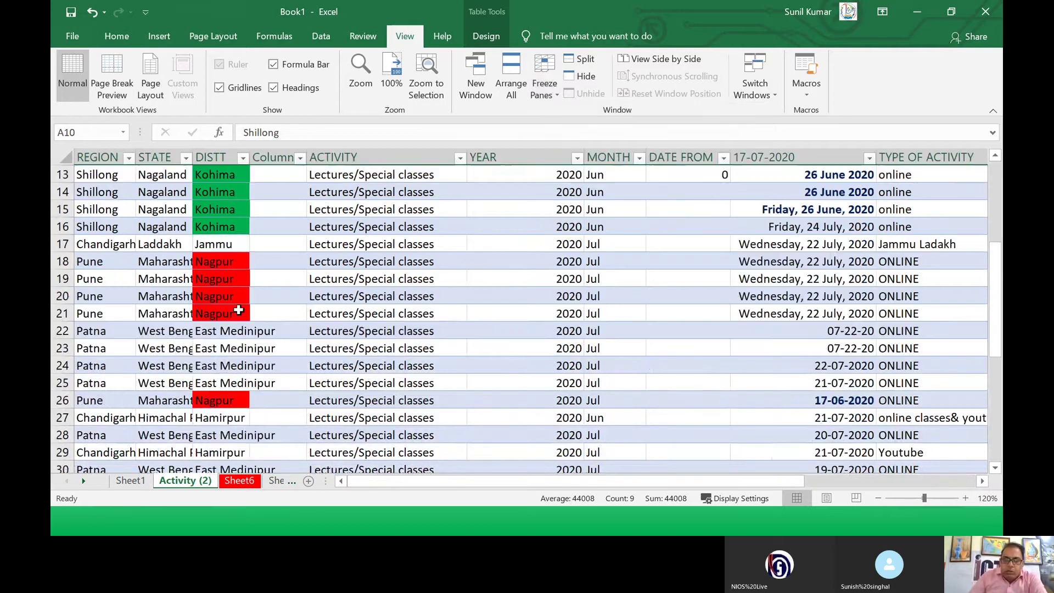
pyautogui.scroll(17, 241, 314)
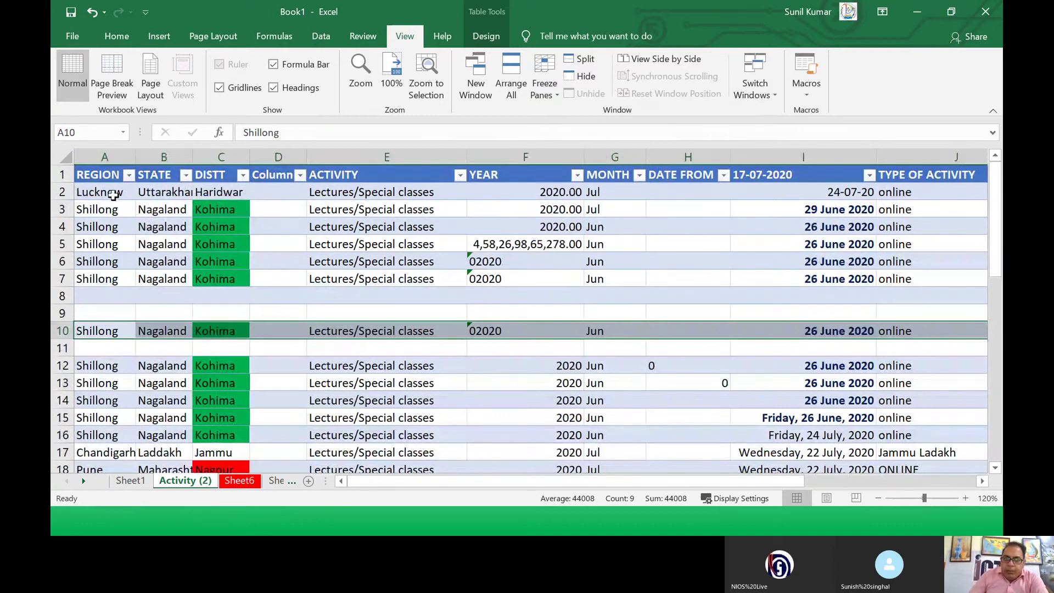
# Step: Apply Freeze Top Row, scroll through the records to test it, then return to cell A2
pyautogui.click(108, 194)
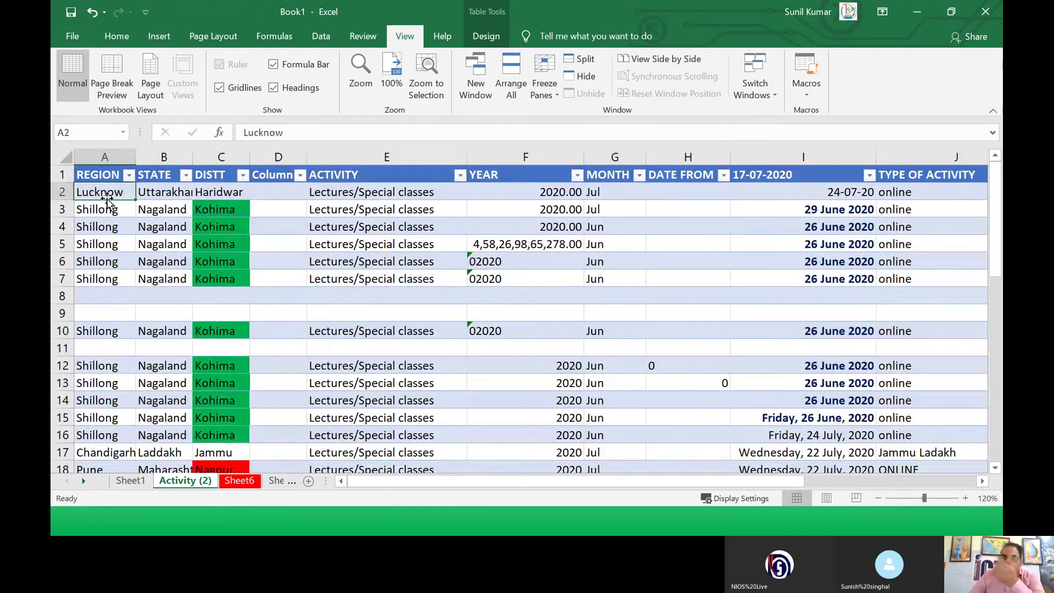
pyautogui.click(91, 367)
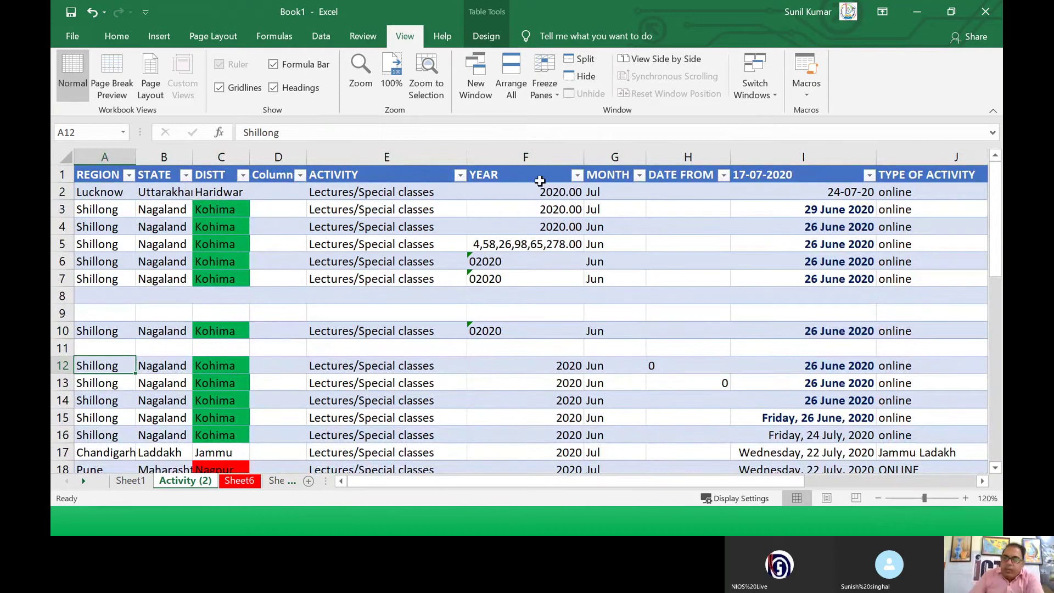
pyautogui.click(549, 89)
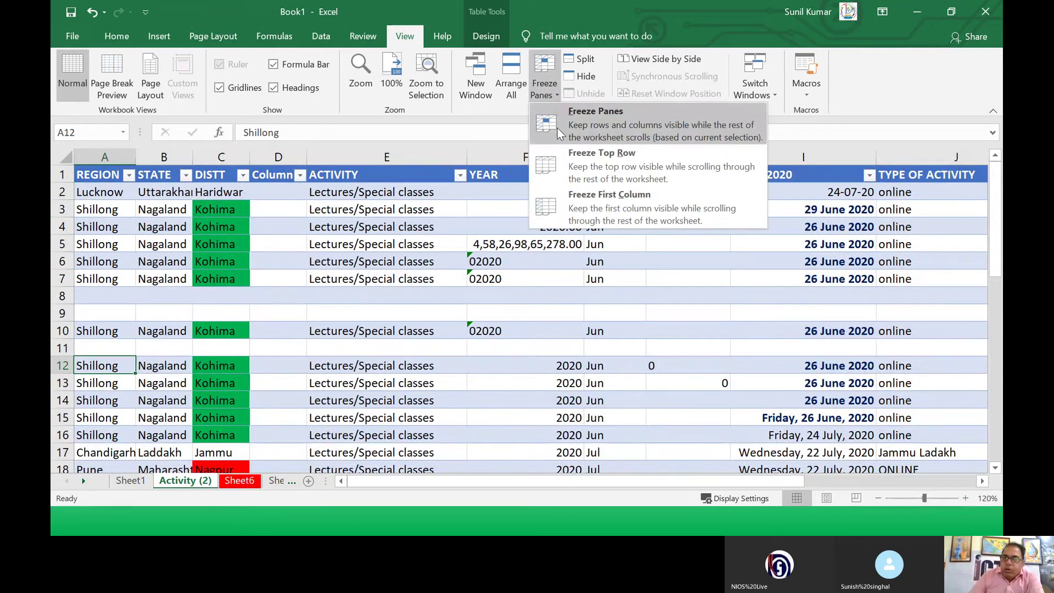
pyautogui.click(562, 164)
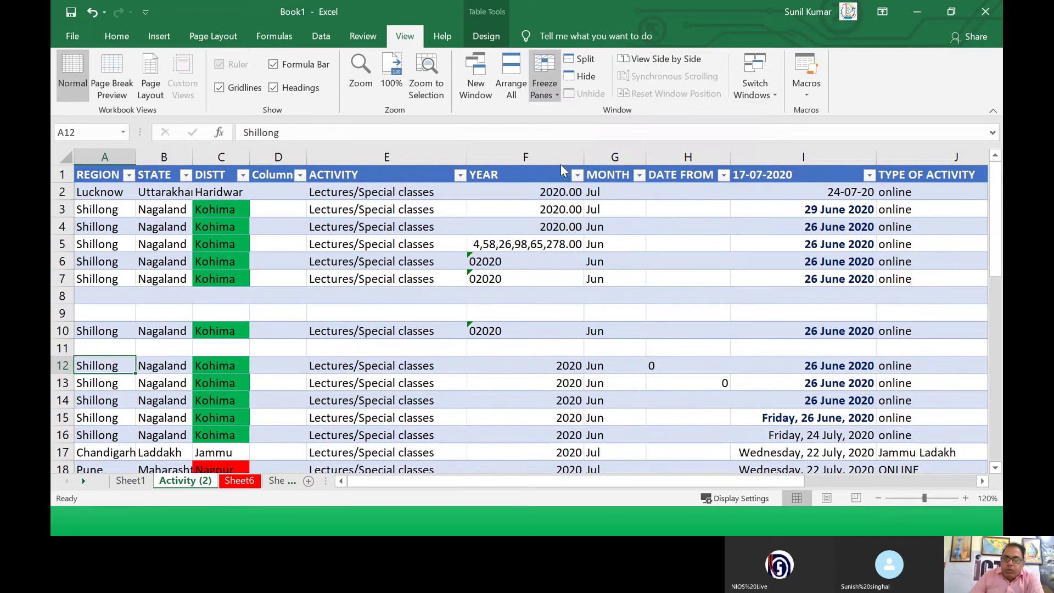
pyautogui.scroll(-3, 161, 199)
pyautogui.scroll(-14, 161, 198)
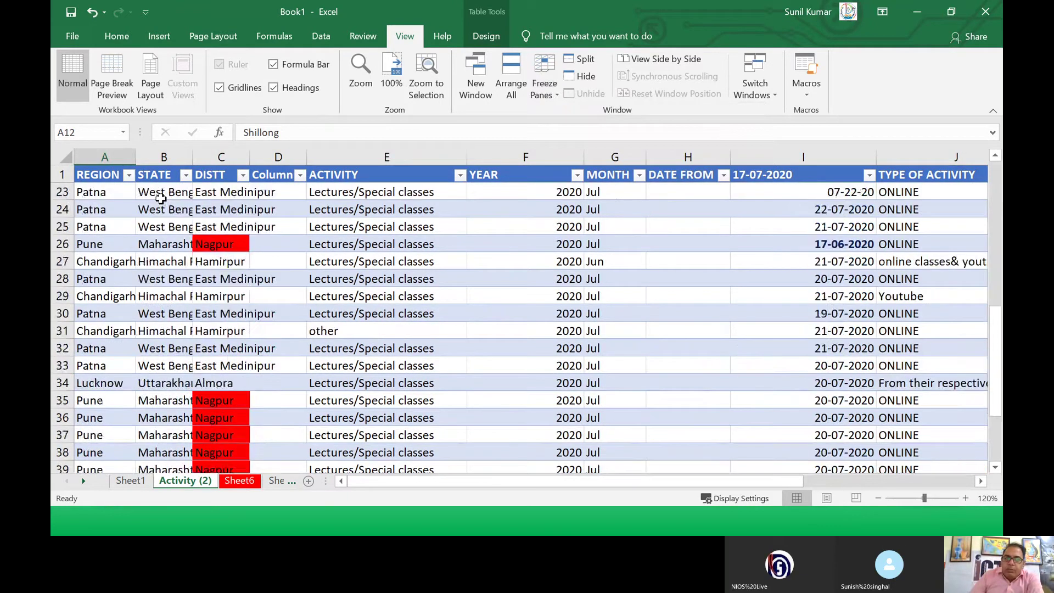
pyautogui.scroll(-12, 161, 198)
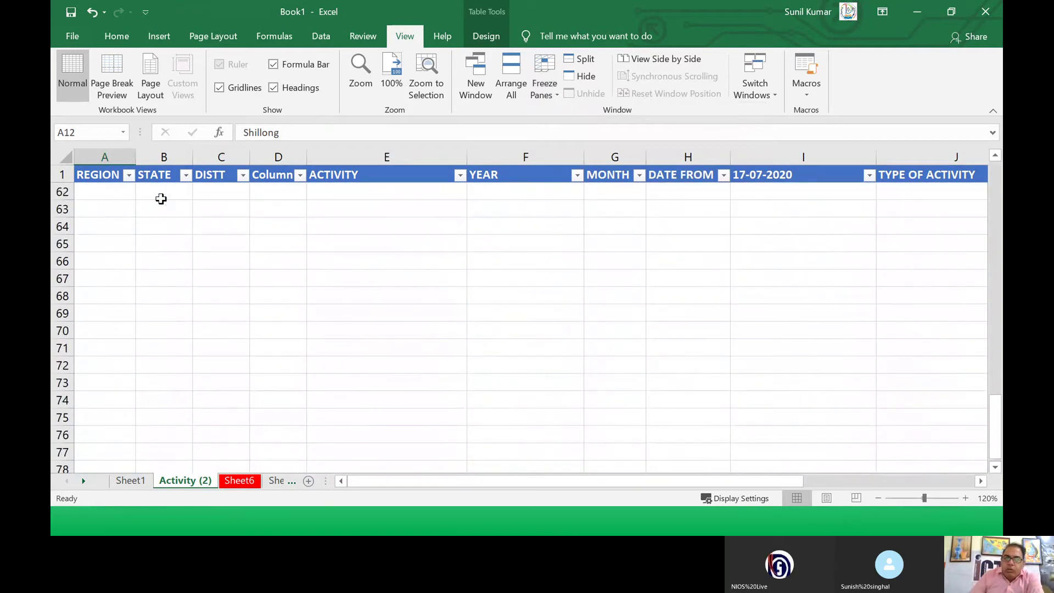
pyautogui.scroll(6, 180, 195)
pyautogui.scroll(20, 181, 195)
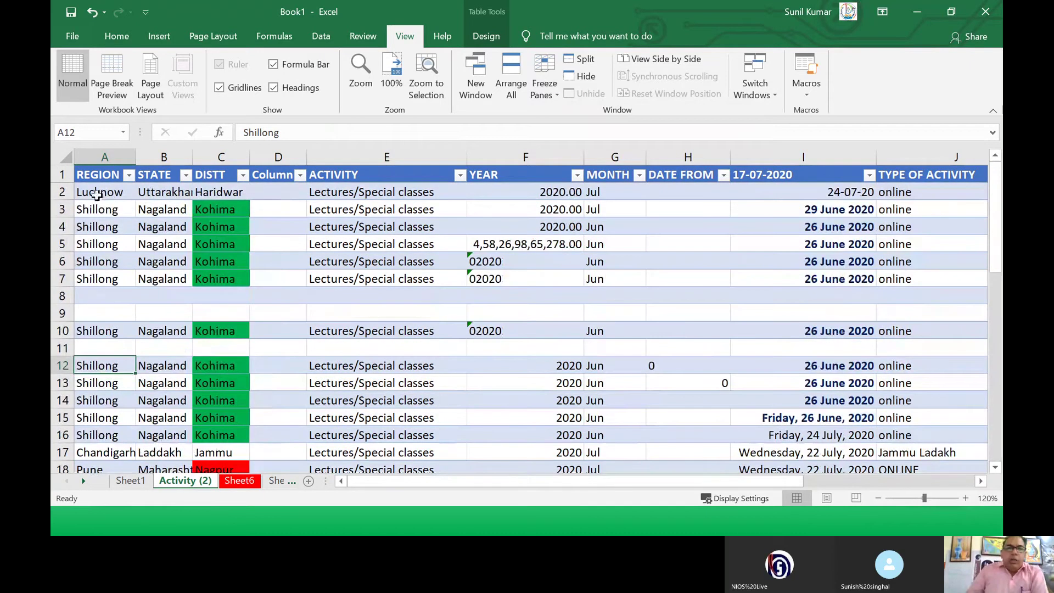
pyautogui.click(102, 194)
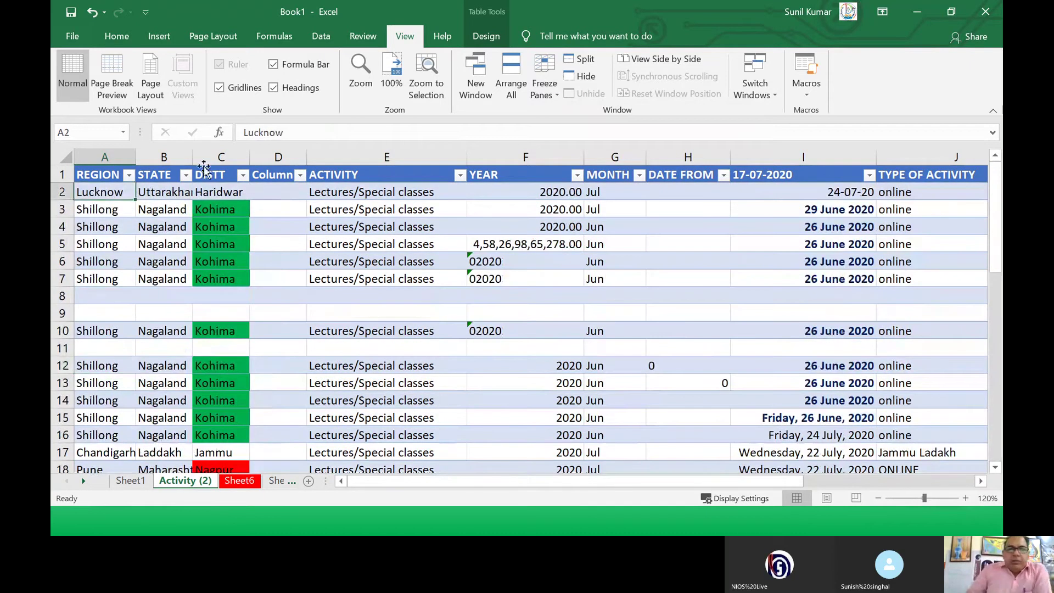
# Step: Unfreeze the header row, then move from A5 right along row 5 to column V and back
pyautogui.click(545, 99)
pyautogui.click(555, 122)
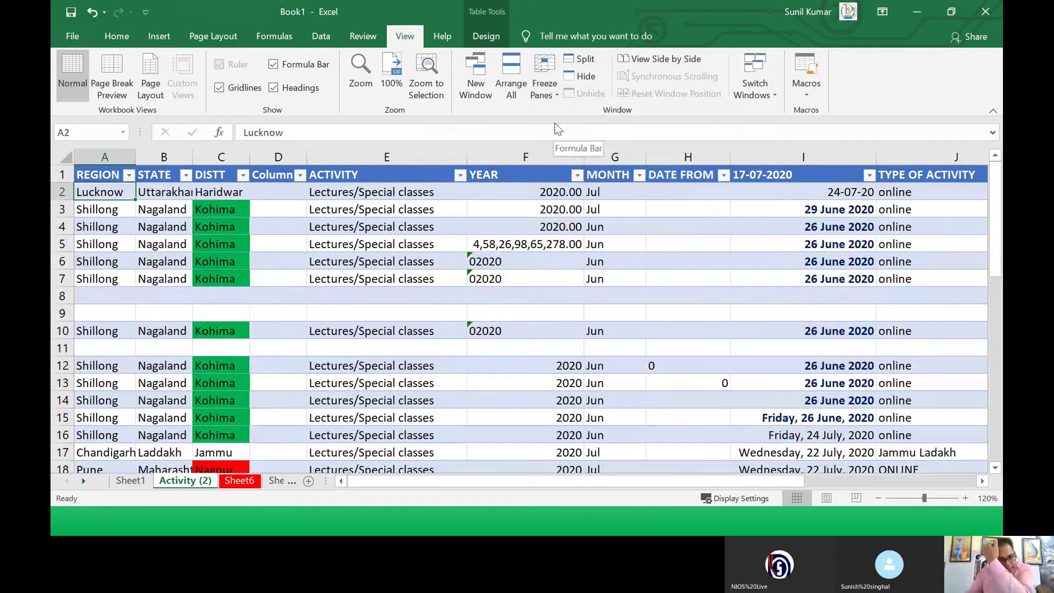
pyautogui.click(92, 244)
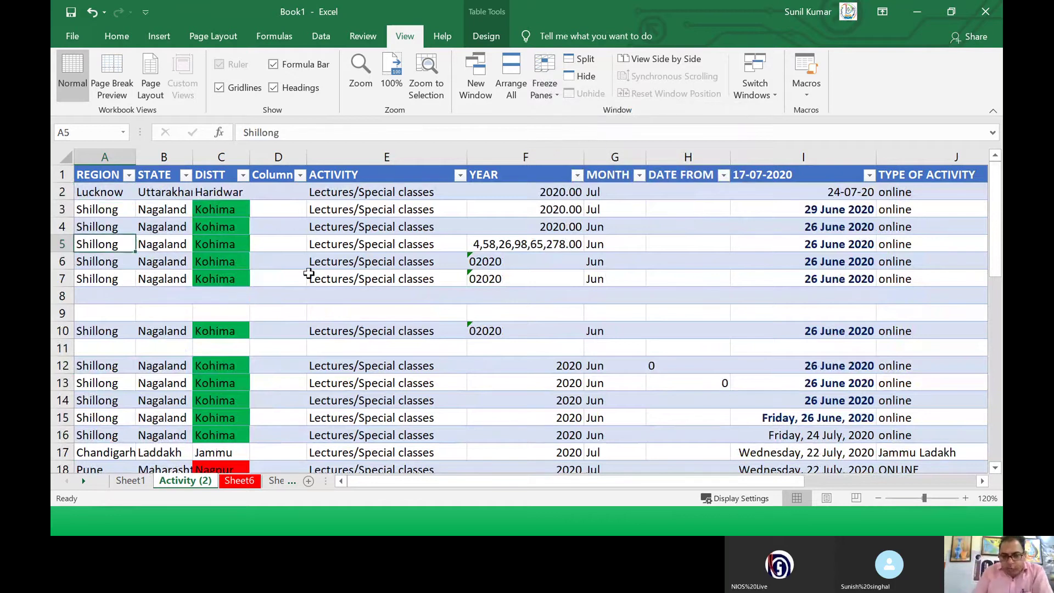
pyautogui.press('Right')
pyautogui.press('Right')
pyautogui.press('Right')
pyautogui.press('Right')
pyautogui.press('Right')
pyautogui.press('Right')
pyautogui.press('Right')
pyautogui.press('Right')
pyautogui.press('Right')
pyautogui.press('Right')
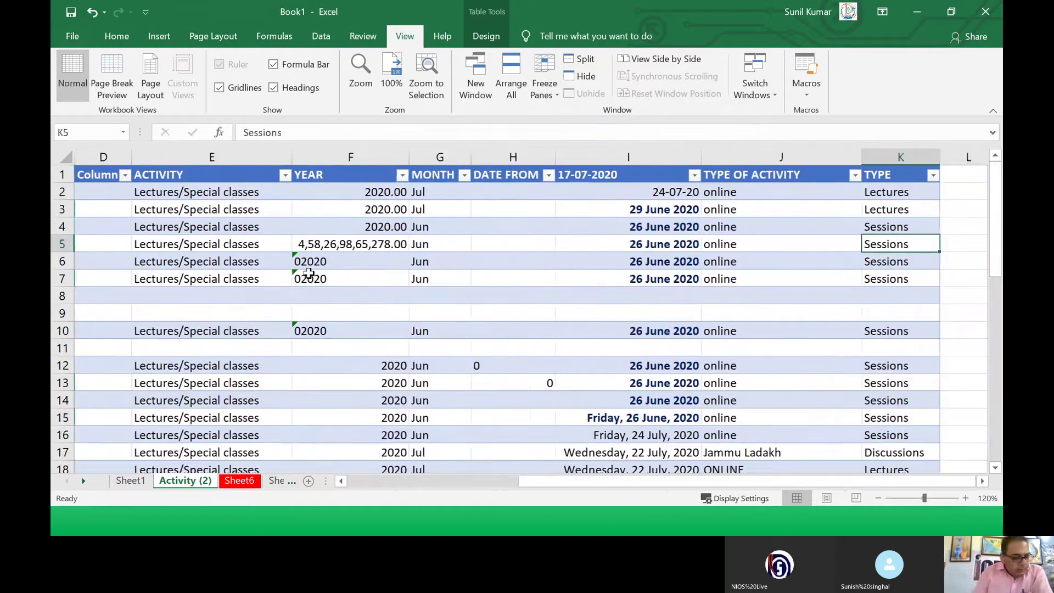
pyautogui.press('Right')
pyautogui.press('Right')
pyautogui.press('Right')
pyautogui.press('Right')
pyautogui.press('Right')
pyautogui.press('Right')
pyautogui.press('Right')
pyautogui.press('Right')
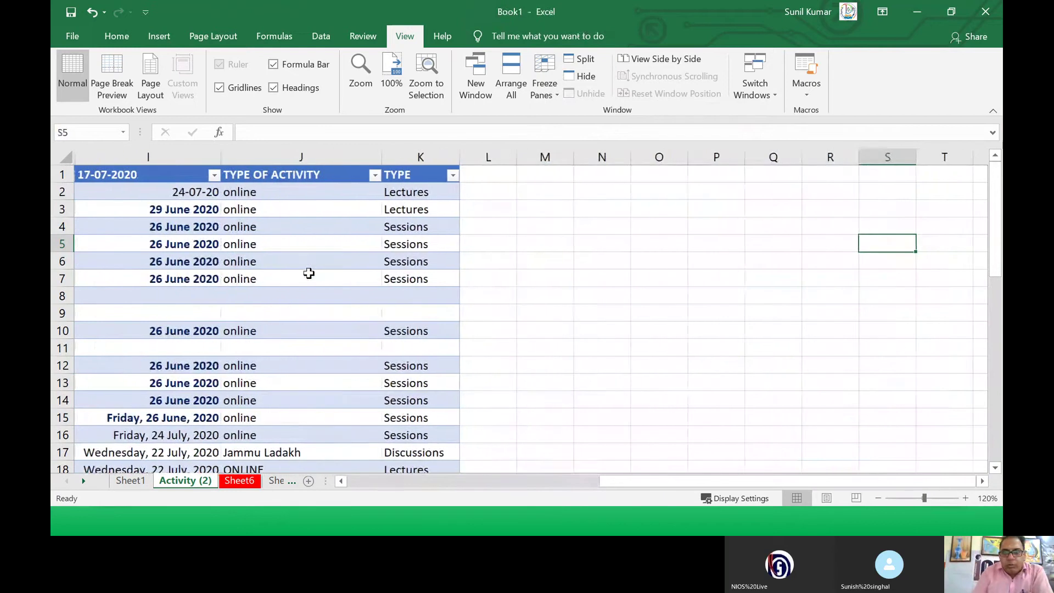
pyautogui.press('Right')
pyautogui.press('Right')
pyautogui.press('Right')
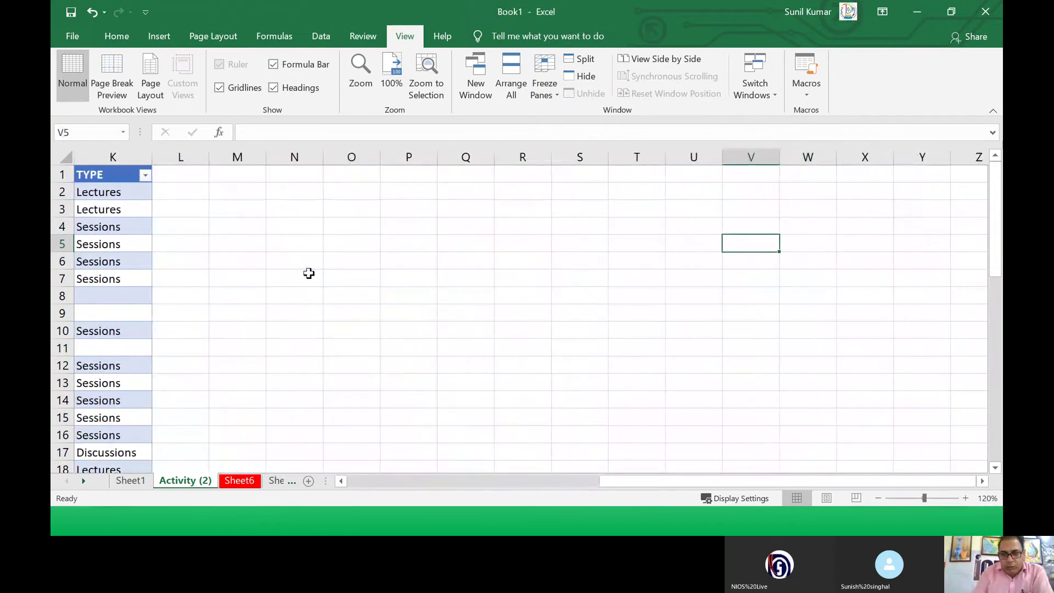
pyautogui.press('Left')
pyautogui.press('Left')
pyautogui.press('Left')
pyautogui.press('Left')
pyautogui.press('Left')
pyautogui.press('Left')
pyautogui.press('Left')
pyautogui.press('Left')
pyautogui.press('Left')
pyautogui.press('Left')
pyautogui.press('Left')
pyautogui.press('Left')
pyautogui.press('Left')
pyautogui.press('Left')
pyautogui.press('Left')
pyautogui.press('Left')
pyautogui.press('Left')
pyautogui.press('Left')
pyautogui.press('Left')
pyautogui.press('Left')
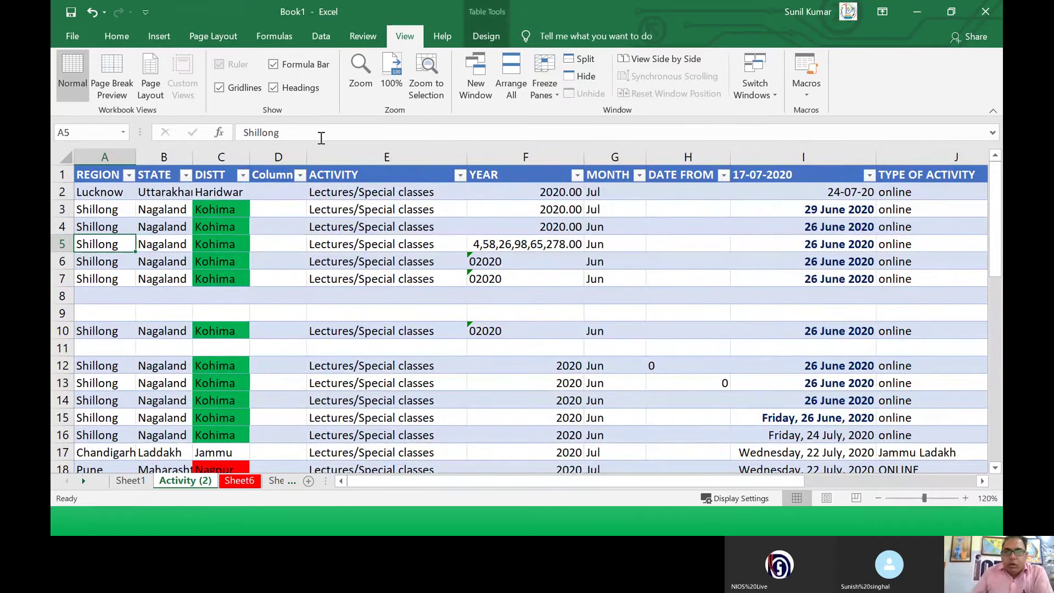
pyautogui.click(545, 92)
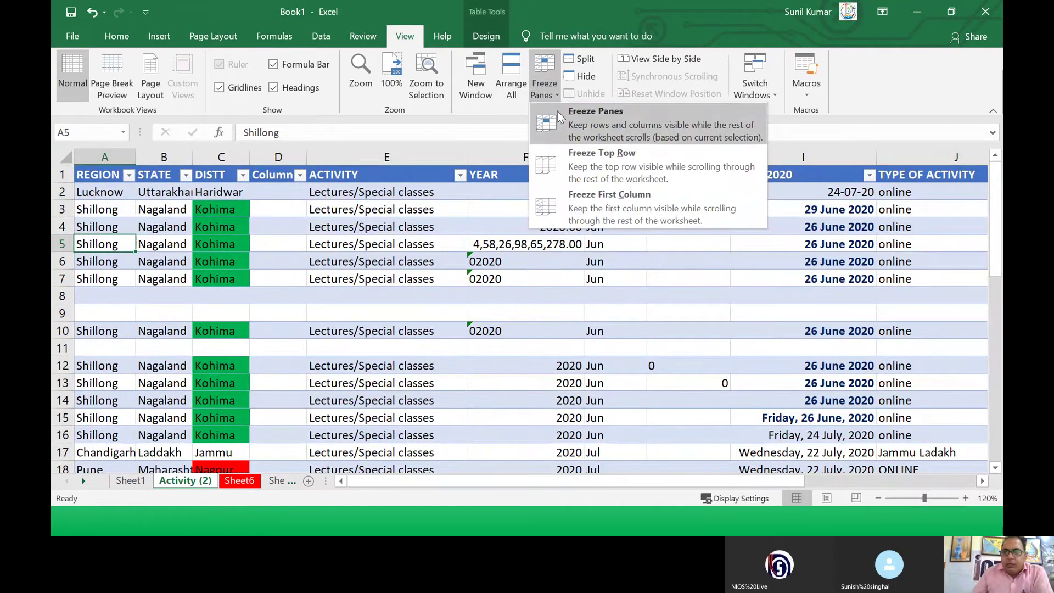
pyautogui.click(568, 199)
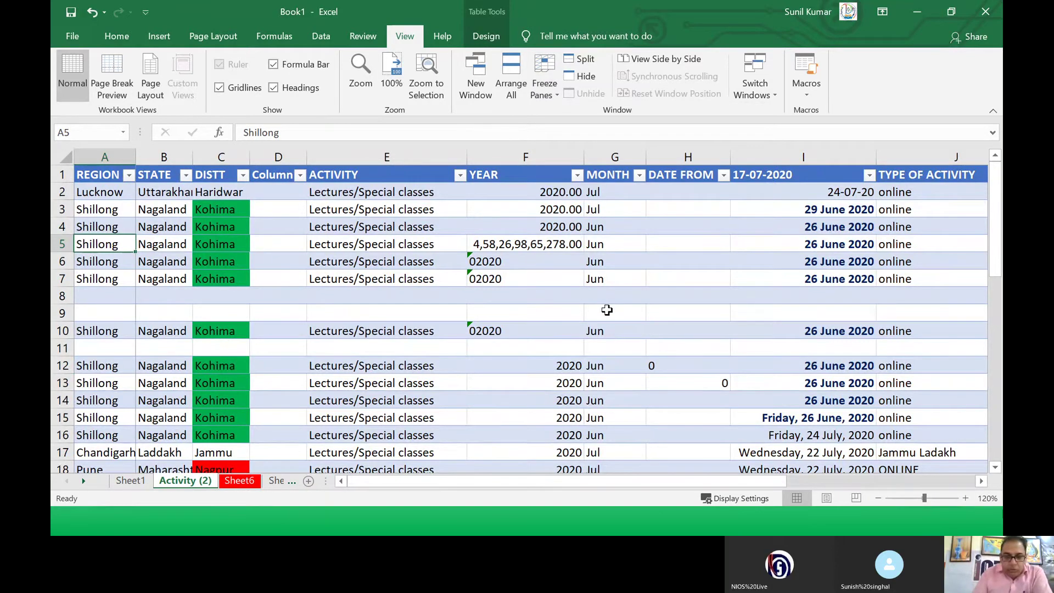
pyautogui.press('Right')
pyautogui.press('Right')
pyautogui.press('Right')
pyautogui.press('Right')
pyautogui.press('Right')
pyautogui.press('Right')
pyautogui.press('Right')
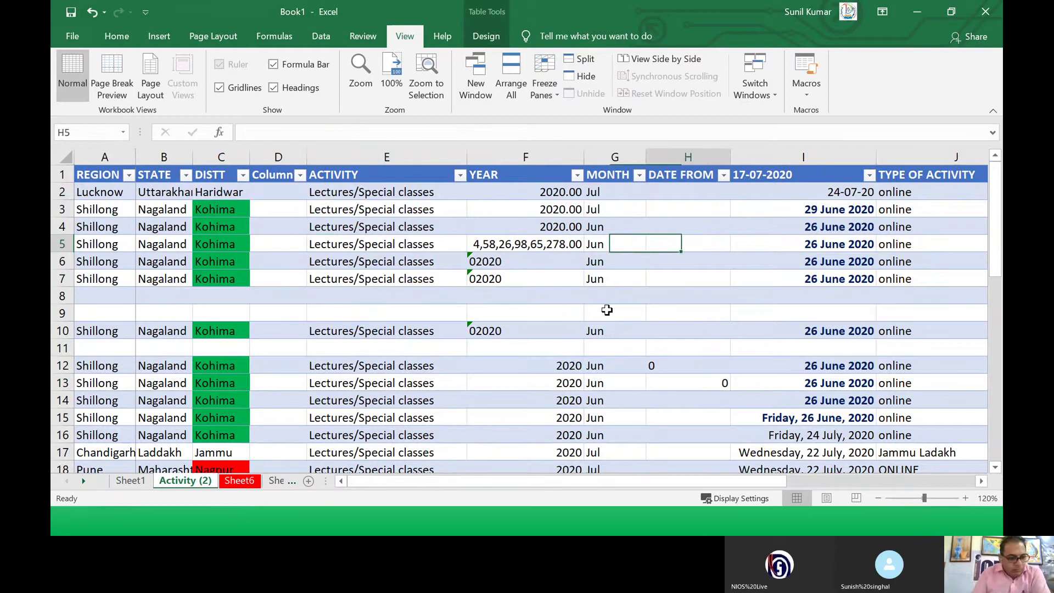
pyautogui.press('Right')
pyautogui.press('Right')
pyautogui.press('Right')
pyautogui.press('Right')
pyautogui.press('Right')
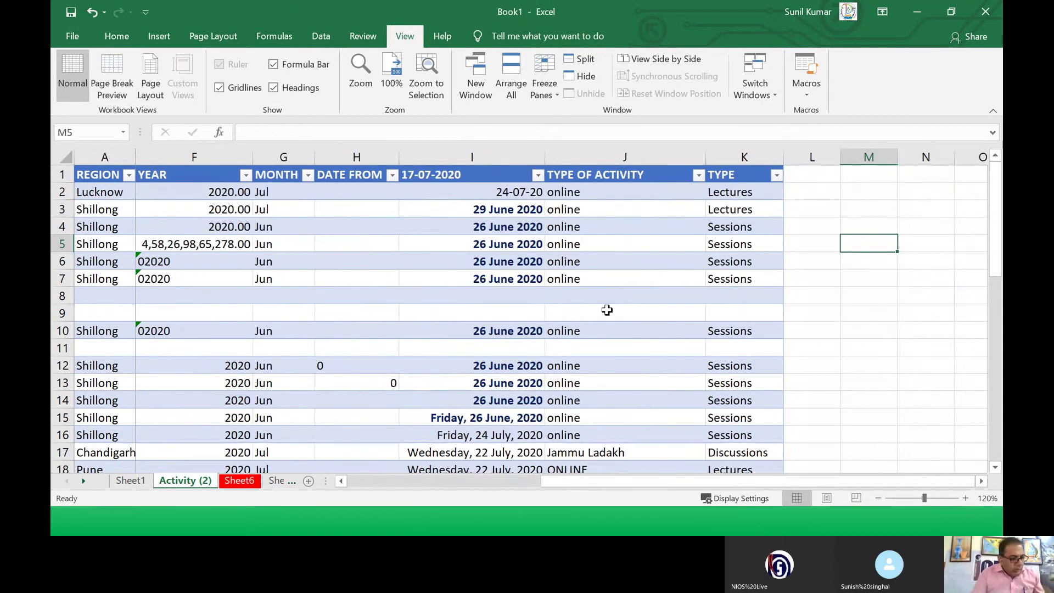
pyautogui.press('Right')
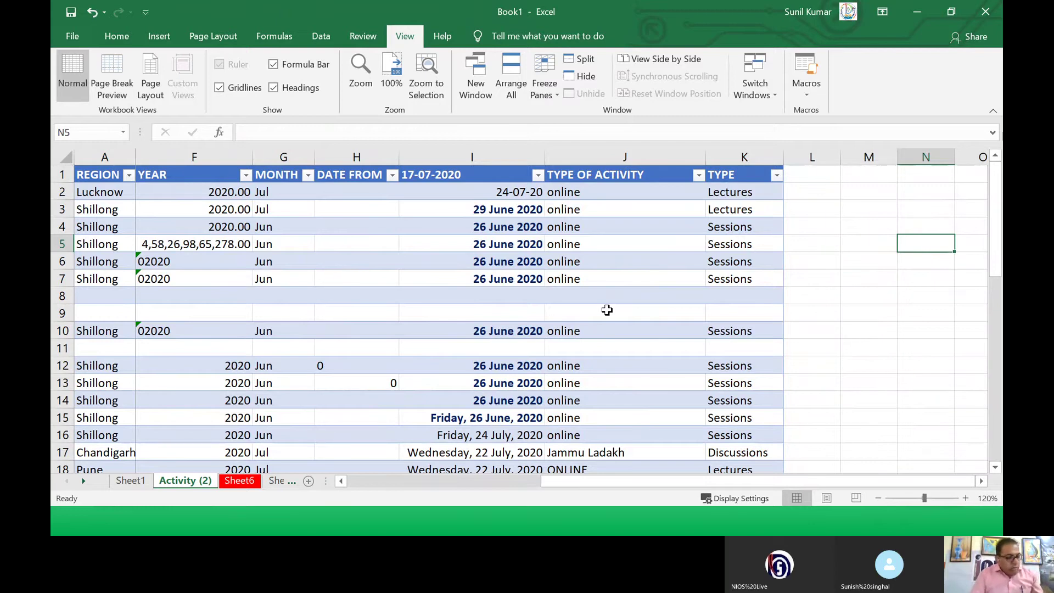
pyautogui.press('Right')
pyautogui.press('Right')
pyautogui.press('Right')
pyautogui.press('Right')
pyautogui.press('Right')
pyautogui.press('Right')
pyautogui.press('Right')
pyautogui.press('Right')
pyautogui.press('Right')
pyautogui.press('Right')
pyautogui.press('Right')
pyautogui.press('Right')
pyautogui.press('Right')
pyautogui.press('Right')
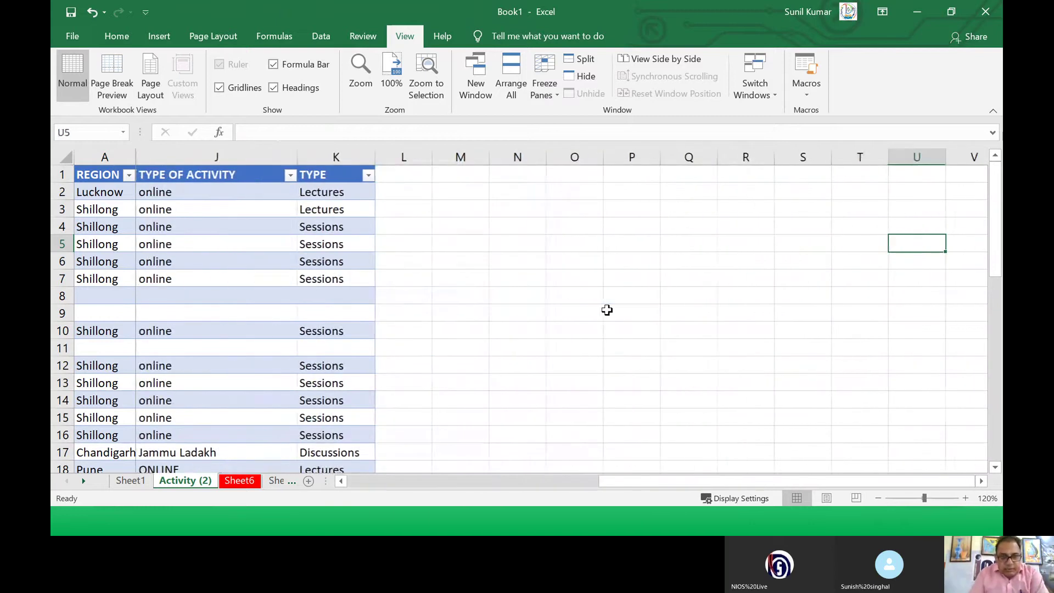
pyautogui.press('Right')
pyautogui.press('Right')
pyautogui.press('Right')
pyautogui.press('Right')
pyautogui.press('Right')
pyautogui.press('Right')
pyautogui.press('Right')
pyautogui.press('Right')
pyautogui.press('Right')
pyautogui.press('Right')
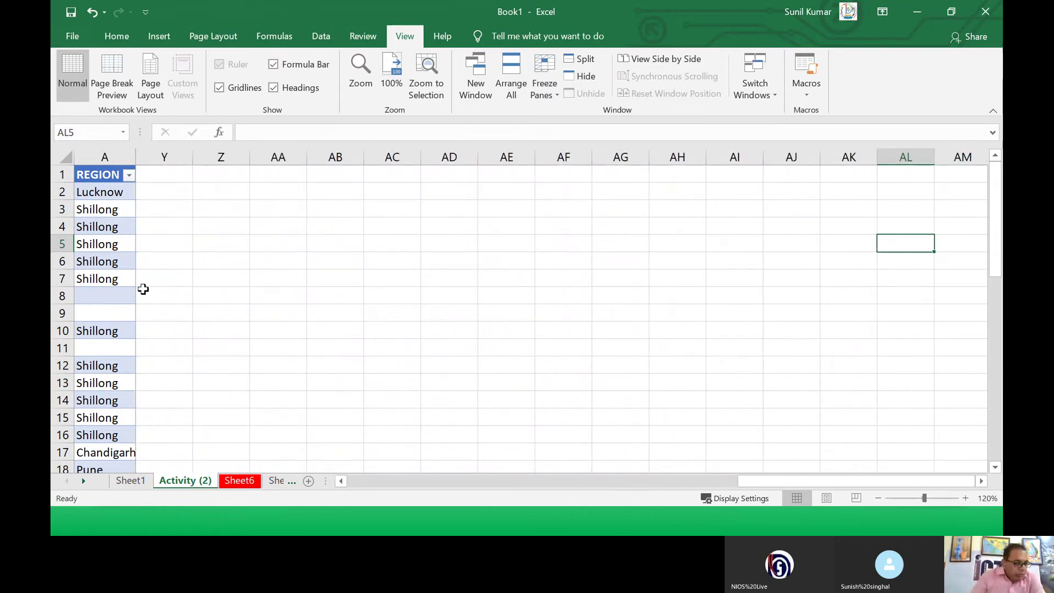
pyautogui.click(95, 190)
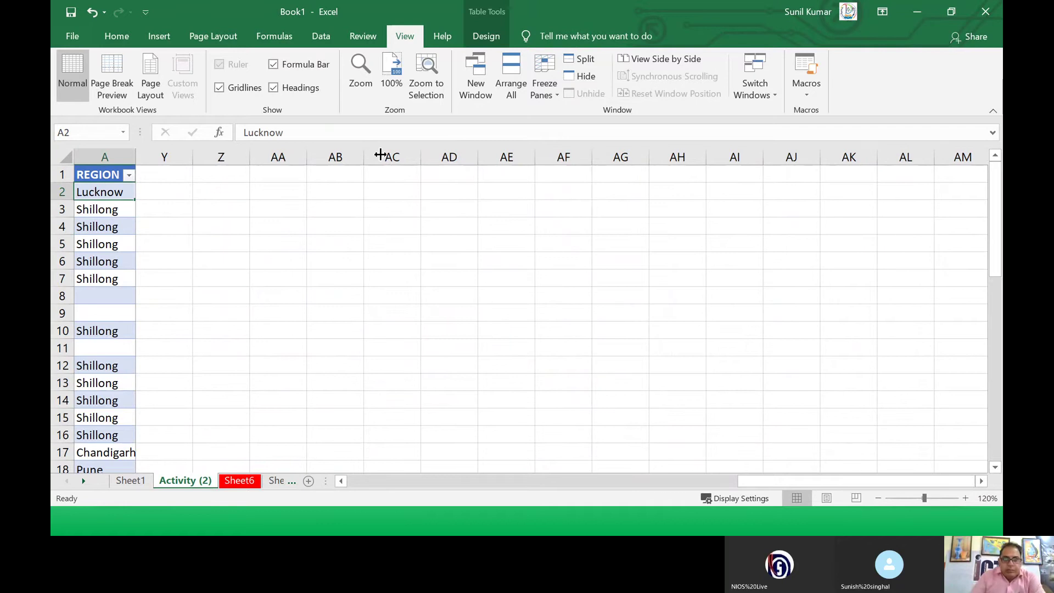
pyautogui.click(541, 100)
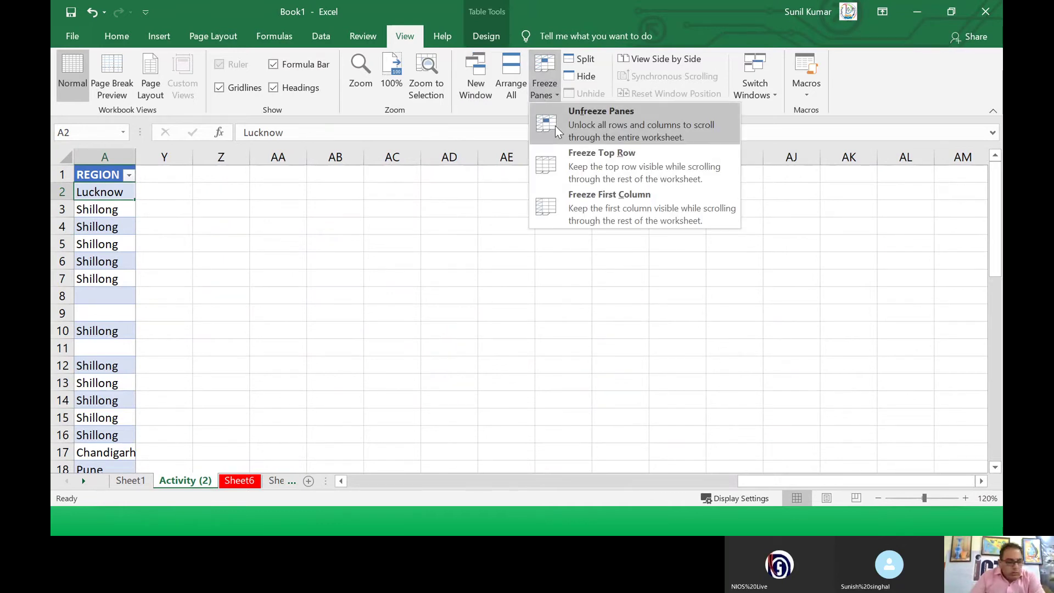
pyautogui.click(555, 126)
pyautogui.click(412, 279)
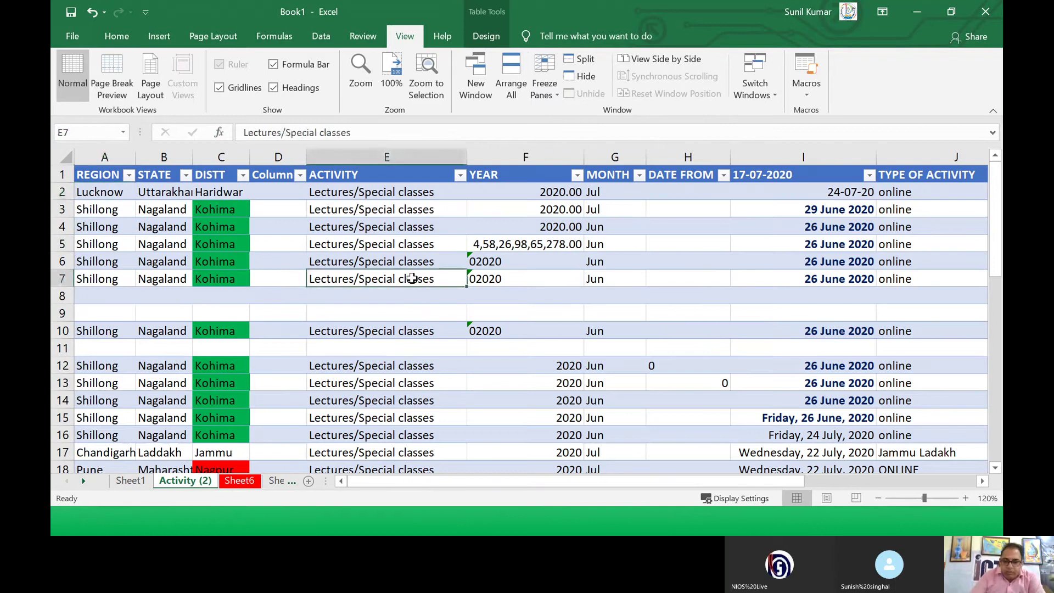
pyautogui.press('Home')
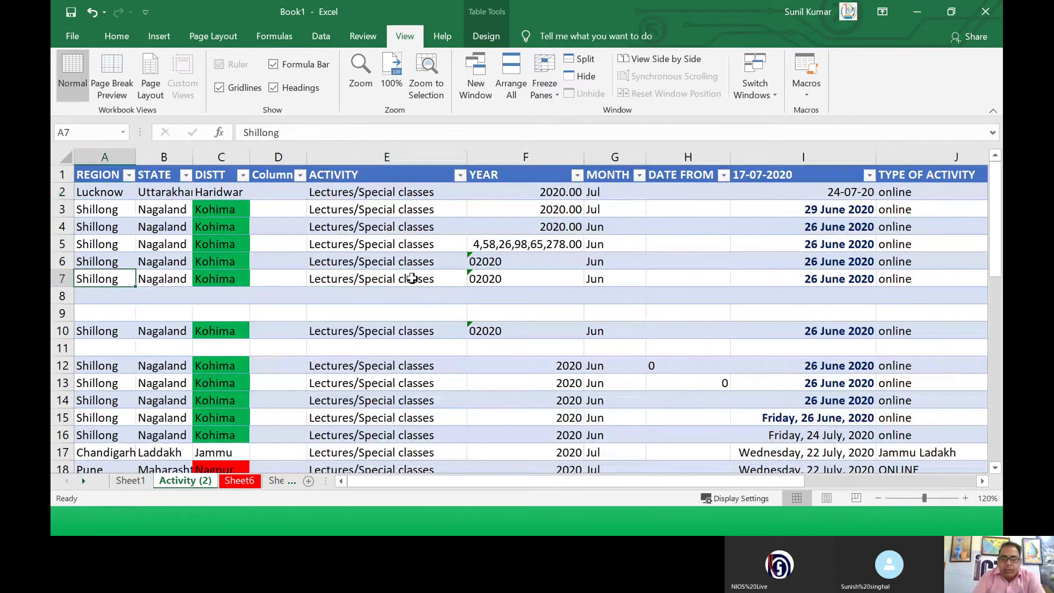
pyautogui.click(447, 211)
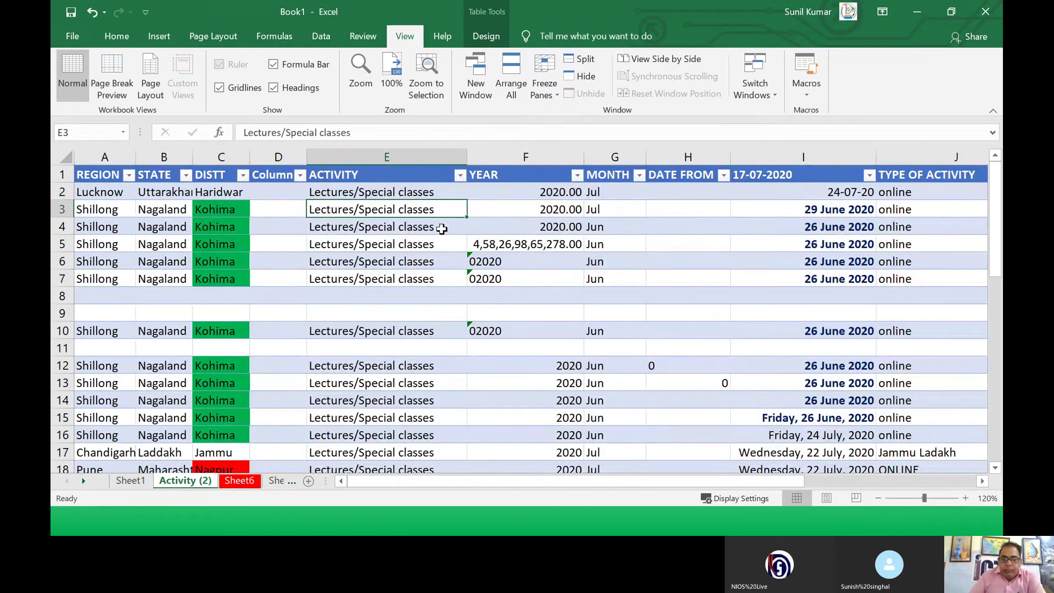
pyautogui.hotkey('alt', 'Tab')
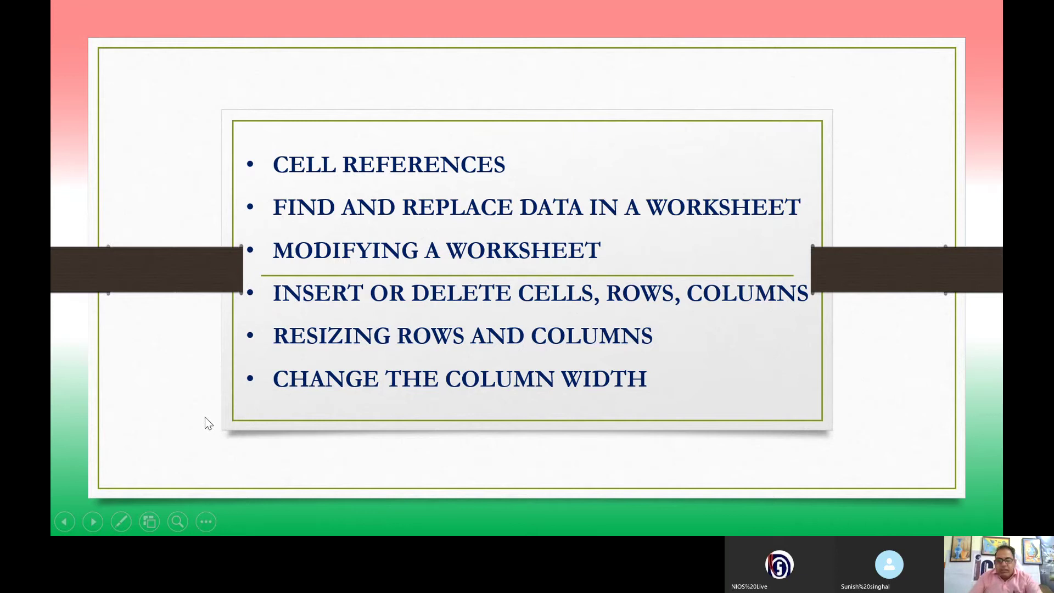
# Step: End the topics slide show and return to the Excel workbook
pyautogui.press('Escape')
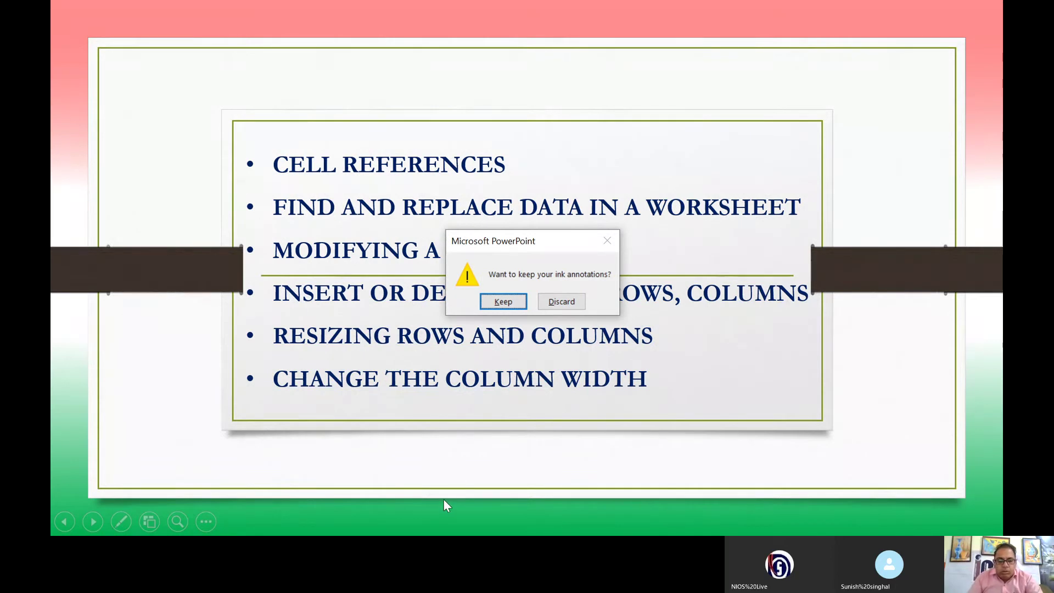
pyautogui.hotkey('alt', 'Tab')
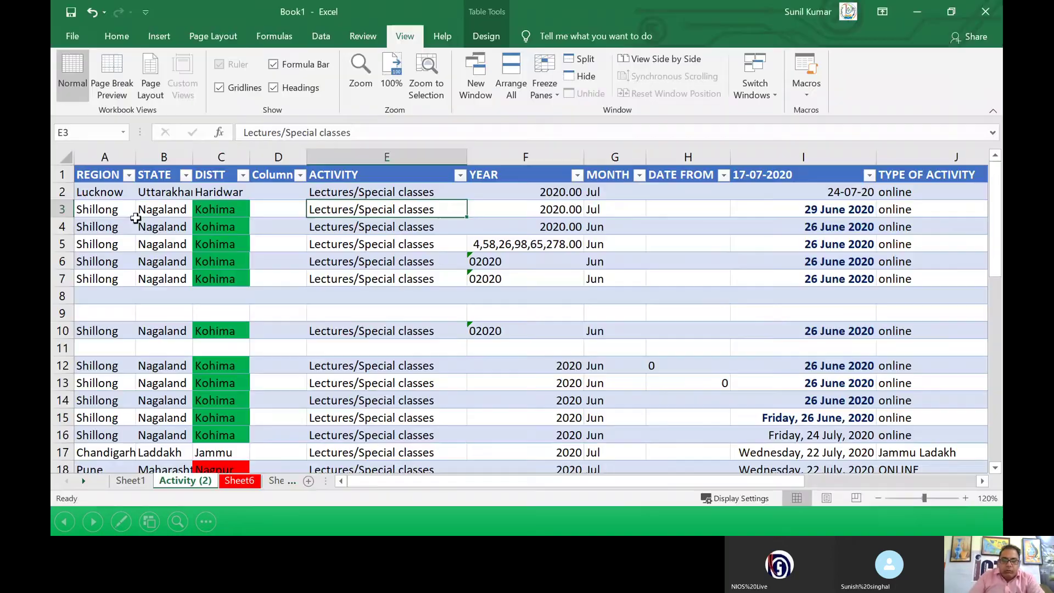
# Step: Select E5 and drag the E–F header border right to widen the ACTIVITY column
pyautogui.click(332, 242)
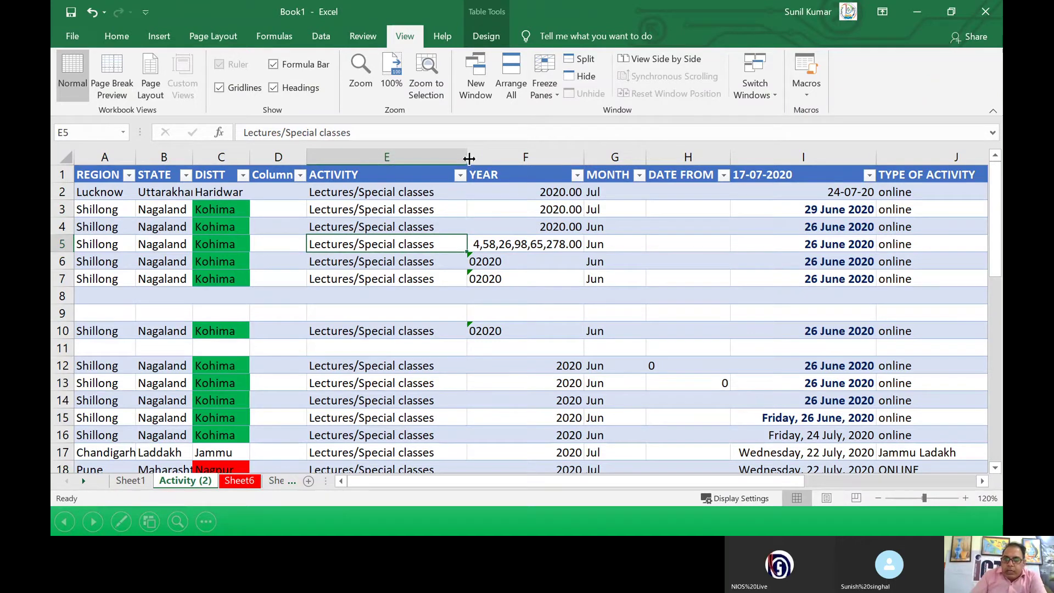
pyautogui.moveTo(469, 159); pyautogui.dragTo(509, 175)
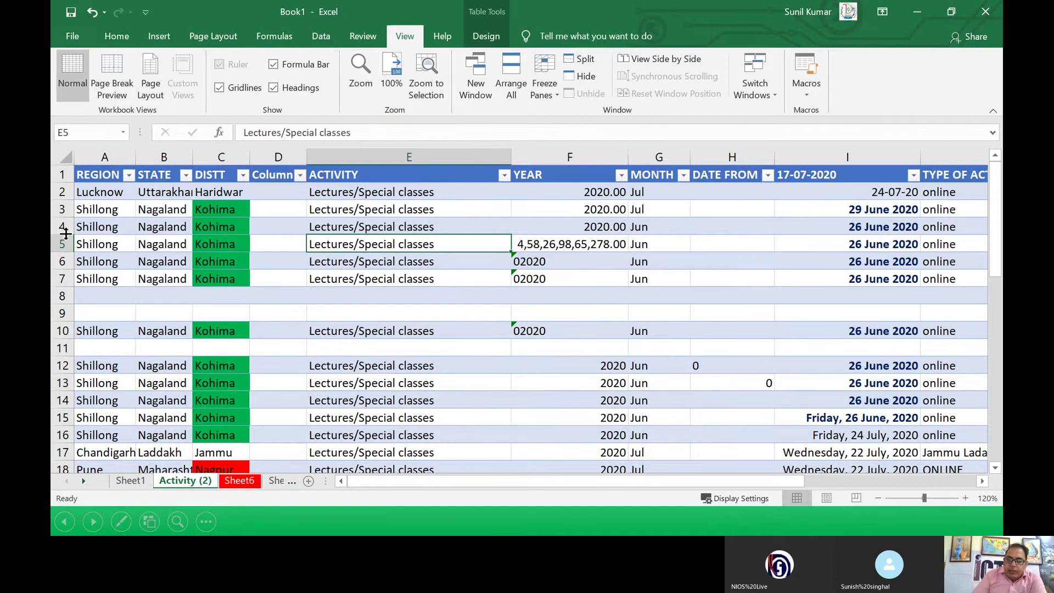
# Step: Drag row 4 to about 126 points high, then open the Home tab's Format cell-size options
pyautogui.moveTo(65, 234); pyautogui.dragTo(59, 327)
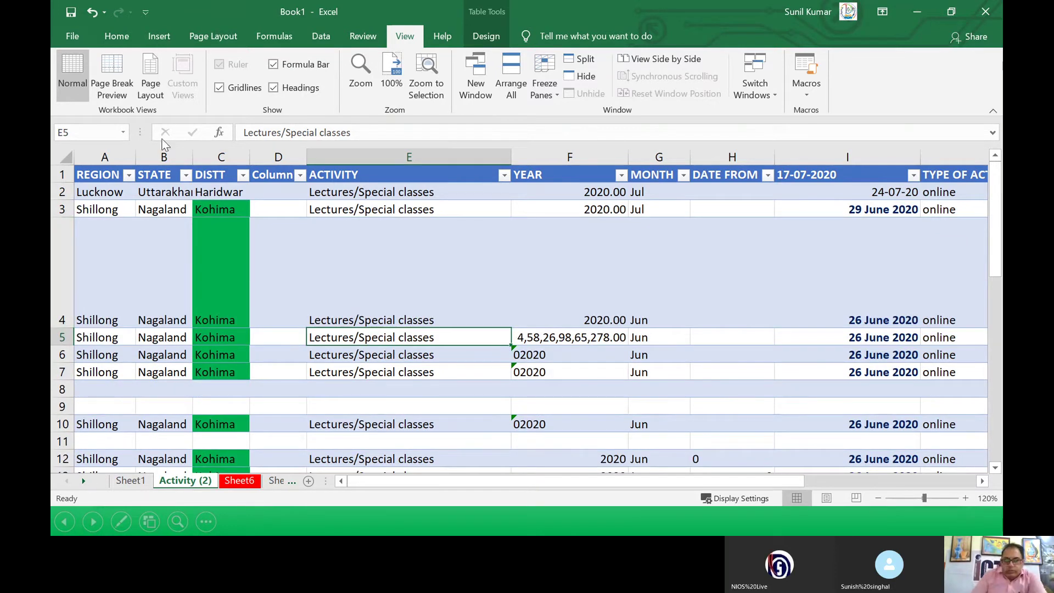
pyautogui.click(101, 270)
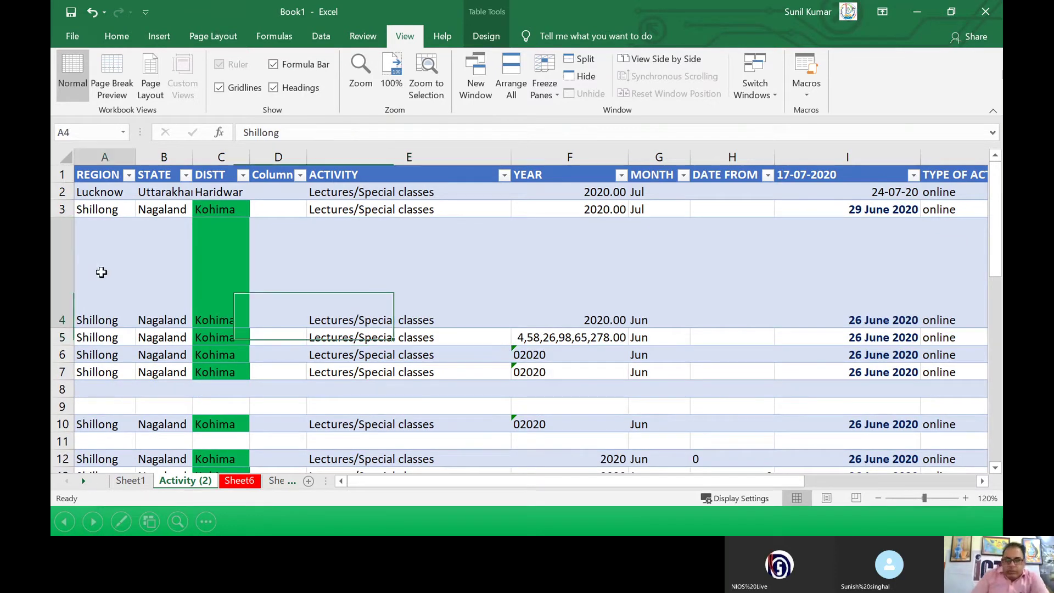
pyautogui.click(115, 37)
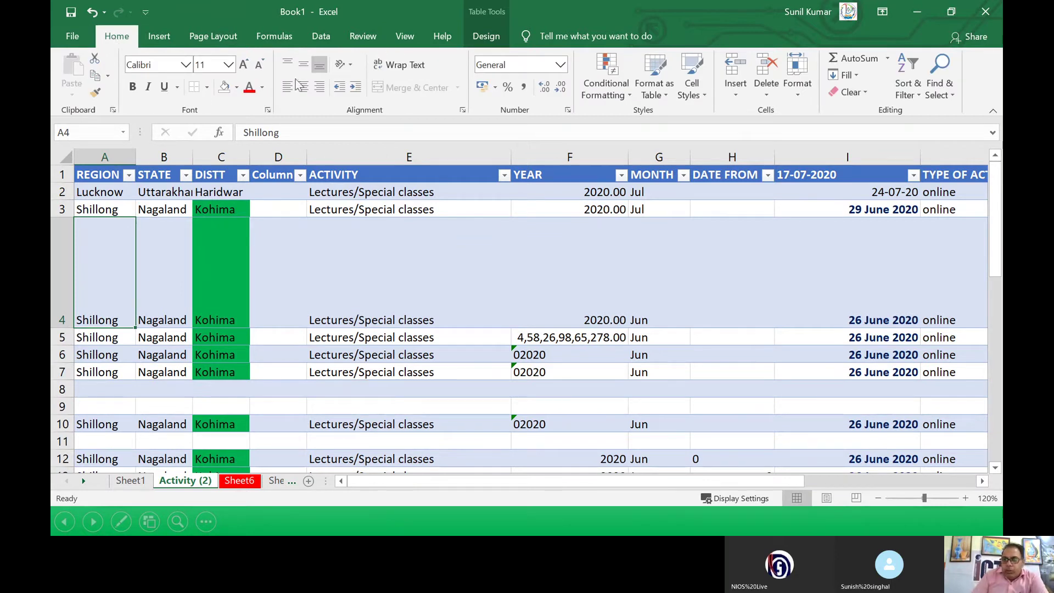
pyautogui.click(798, 93)
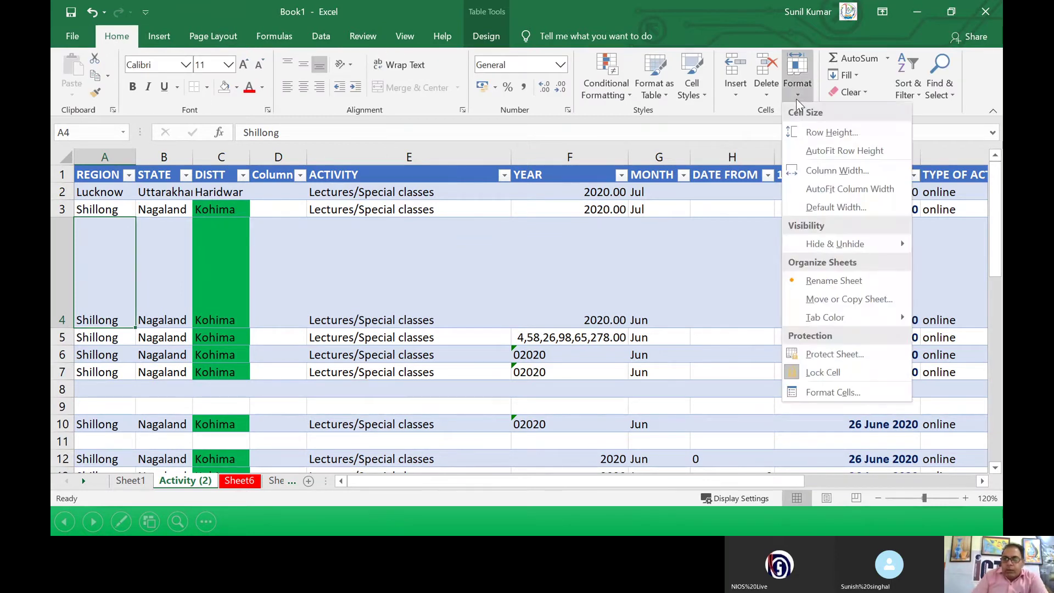
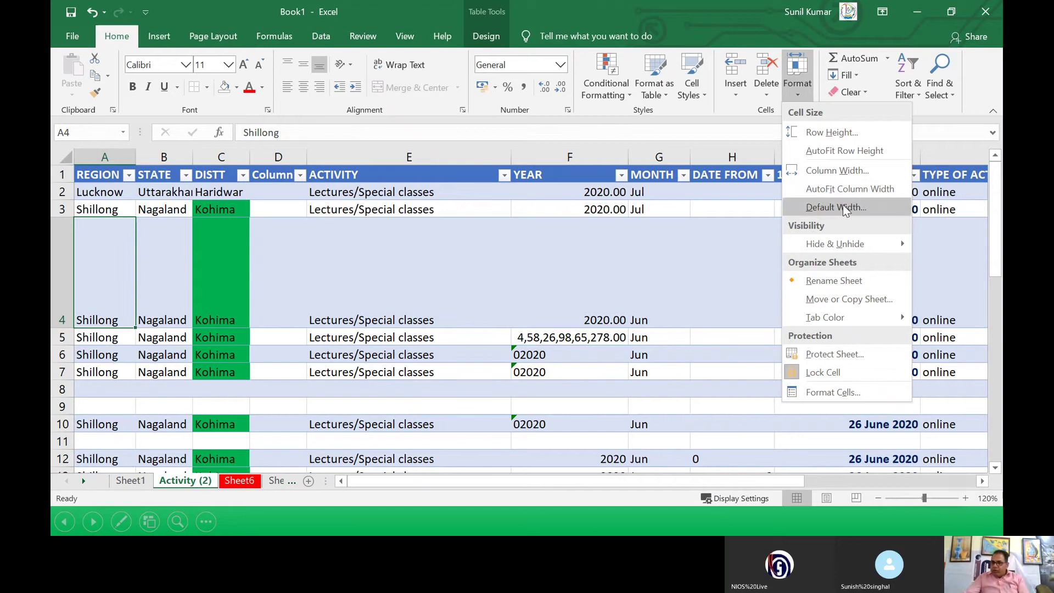
# Step: Dismiss the cell-size menu and switch to Sheet1 with the student marks table
pyautogui.press('Escape')
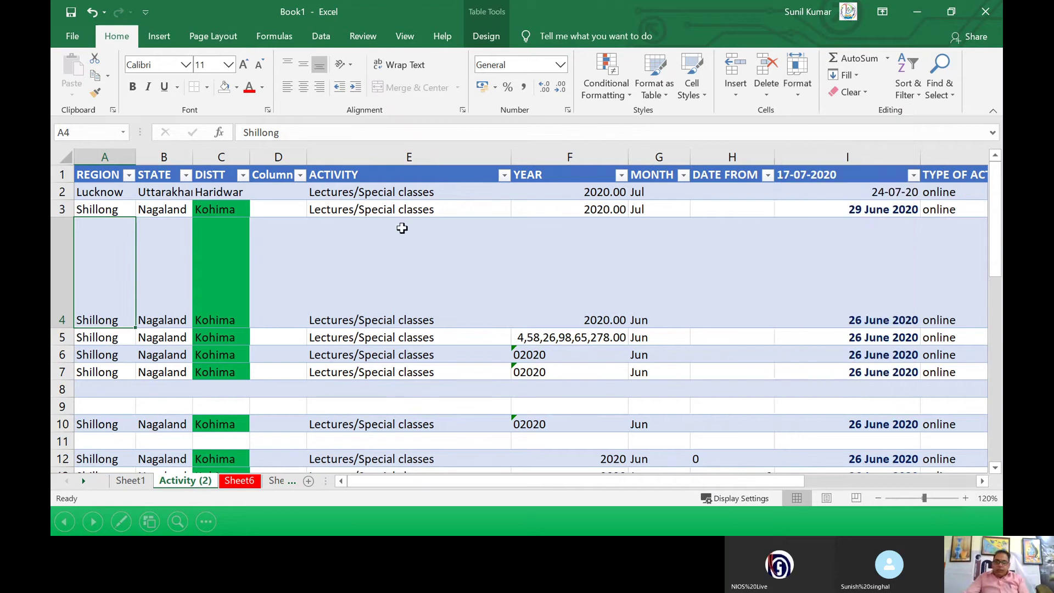
pyautogui.click(130, 481)
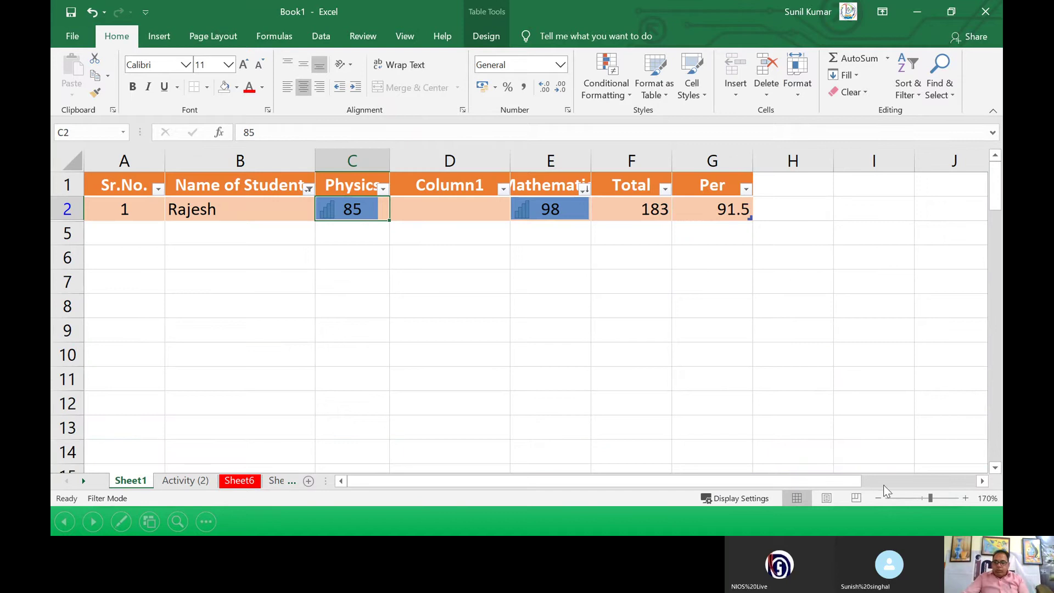
pyautogui.click(878, 499)
pyautogui.click(877, 500)
pyautogui.click(877, 499)
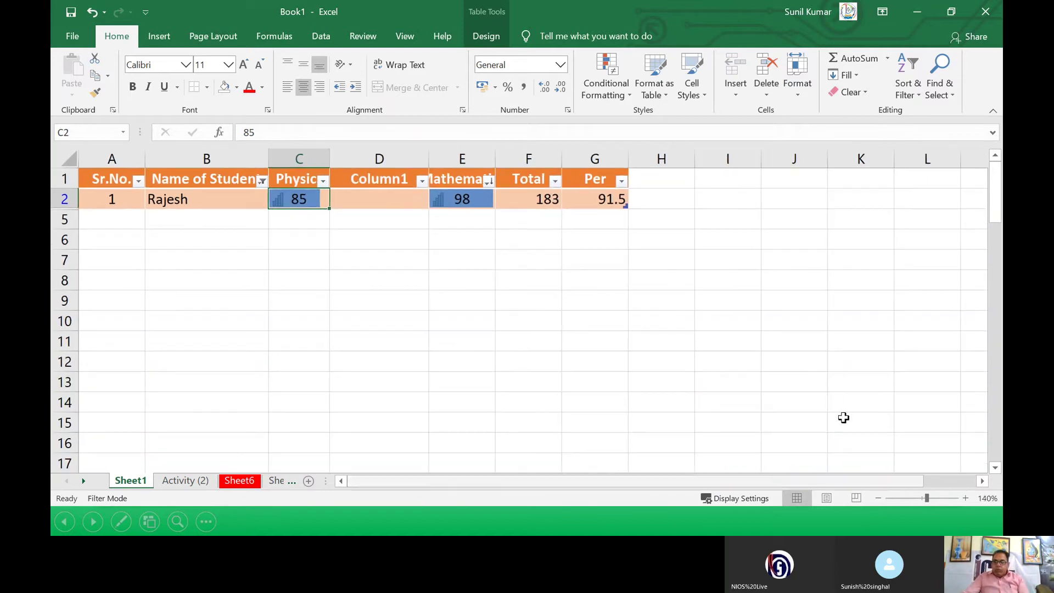
pyautogui.click(738, 200)
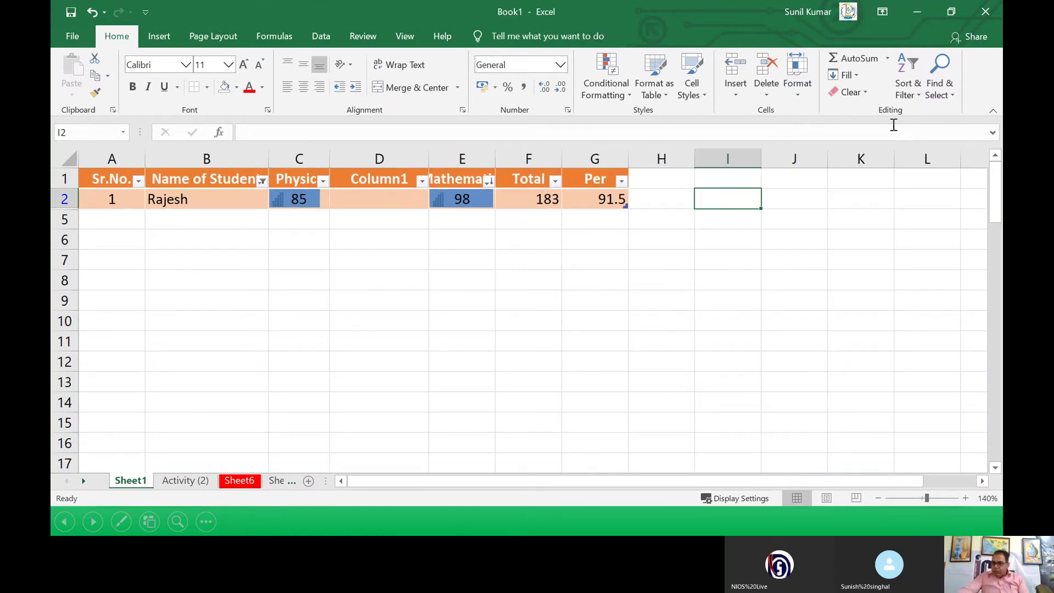
pyautogui.click(792, 96)
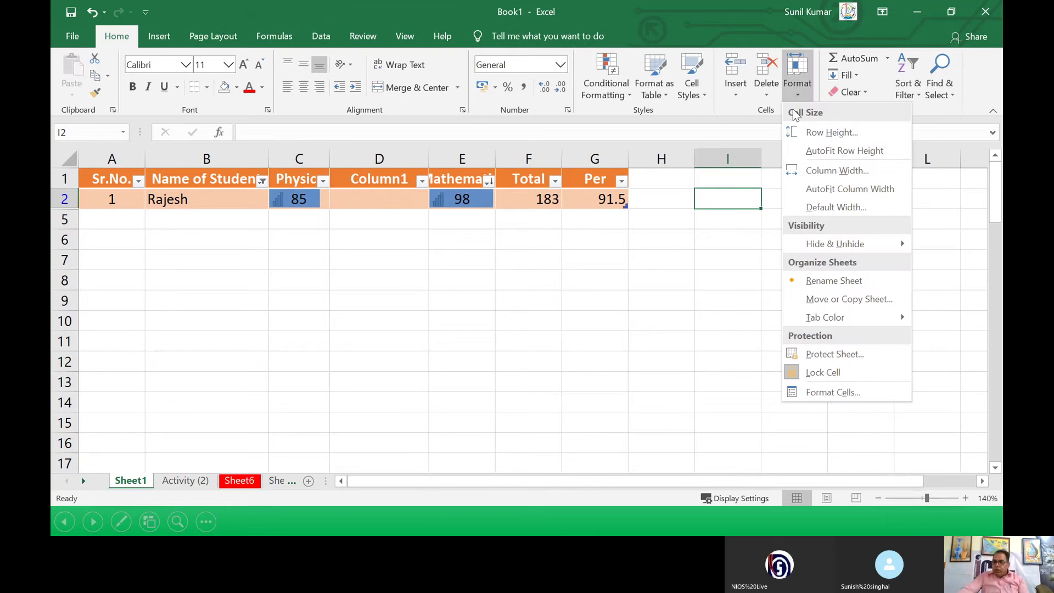
pyautogui.click(829, 206)
pyautogui.click(714, 262)
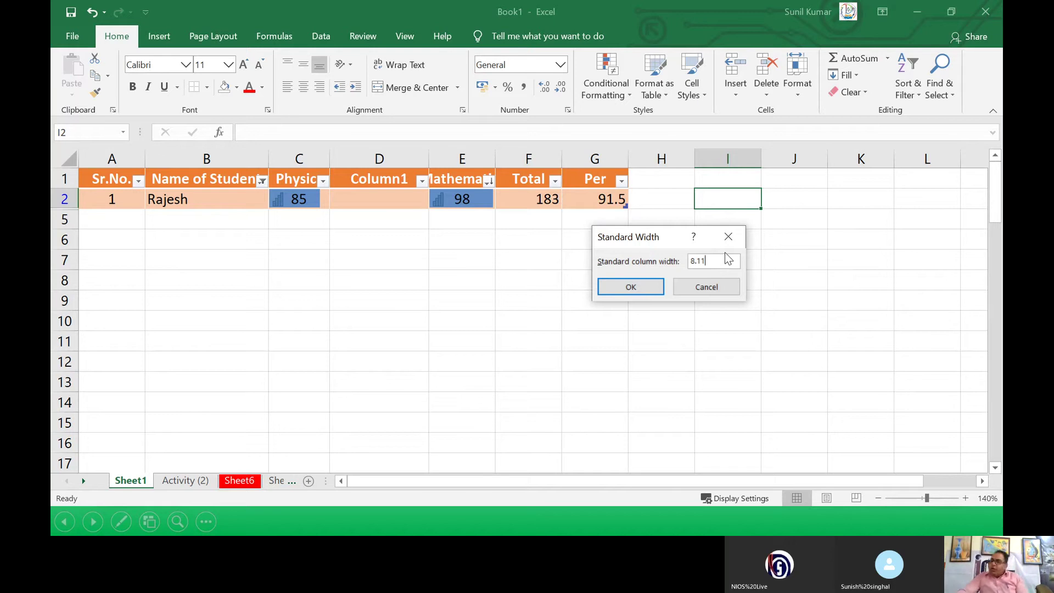
pyautogui.click(631, 287)
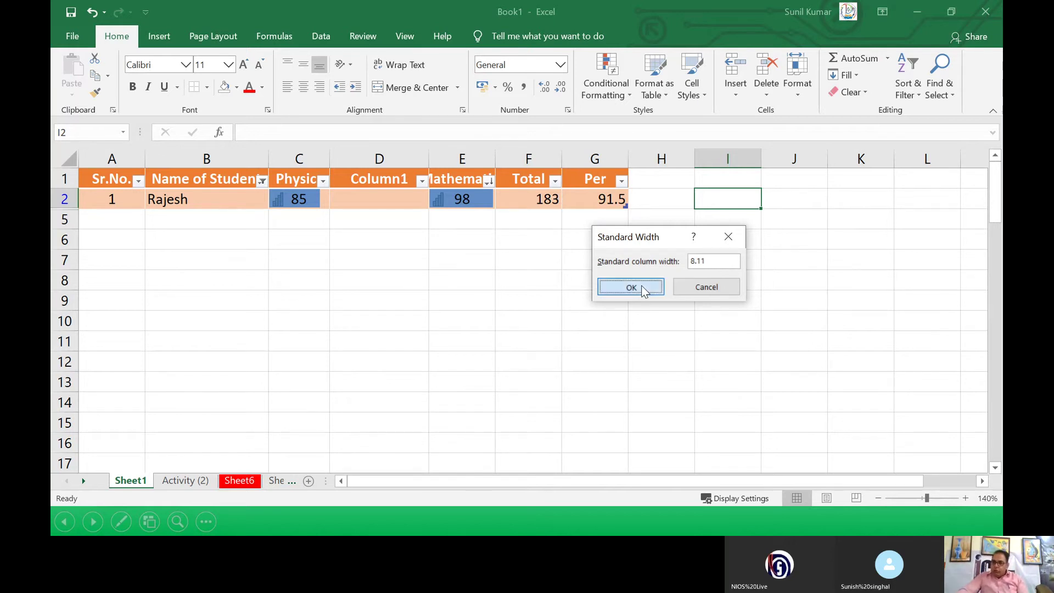
pyautogui.click(798, 96)
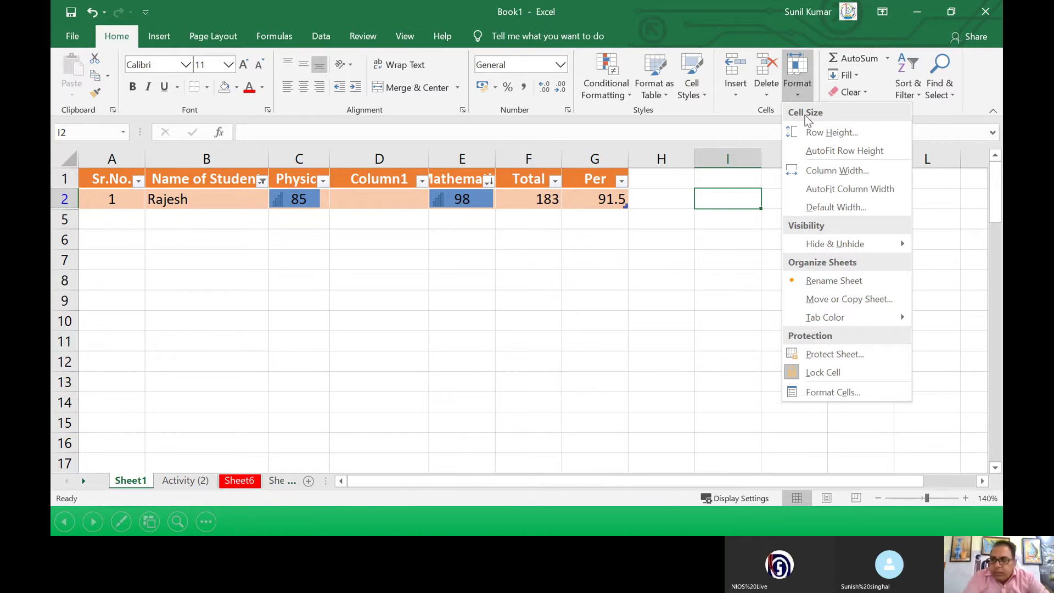
# Step: Set the row height to 25, then change it to 85
pyautogui.click(845, 133)
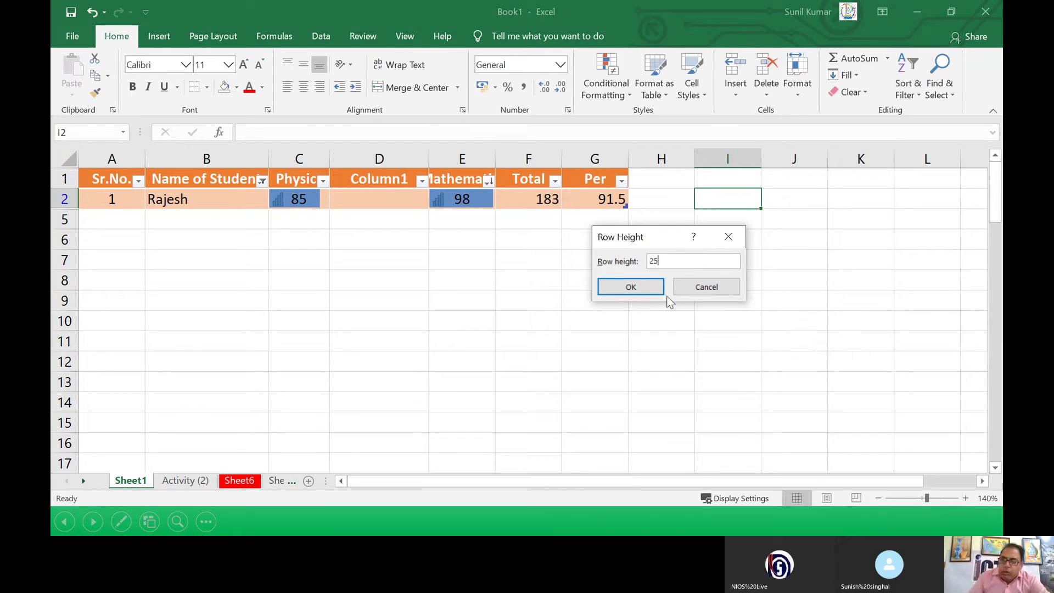
pyautogui.click(650, 288)
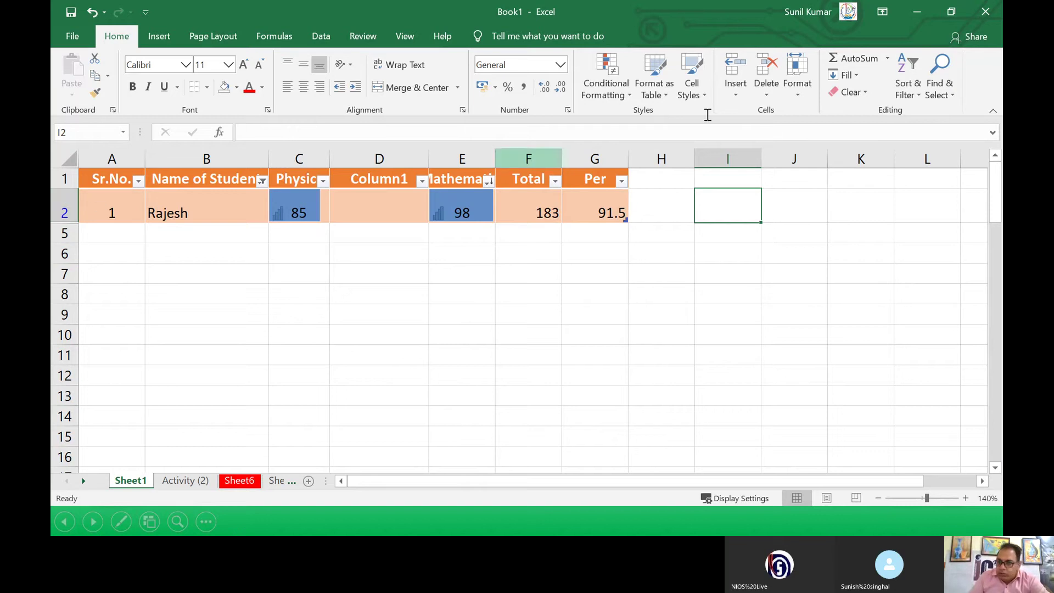
pyautogui.click(796, 94)
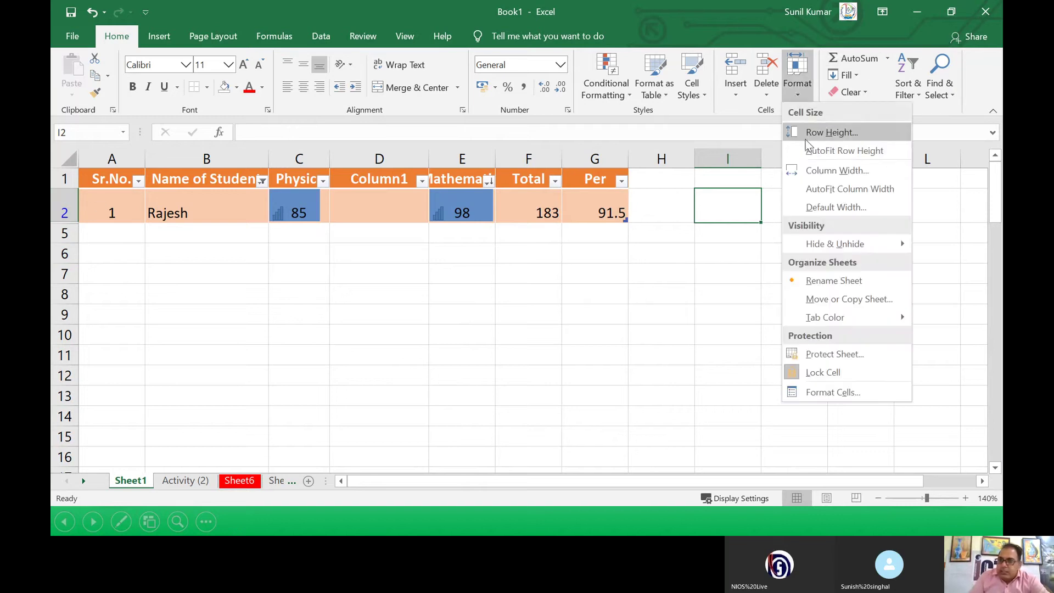
pyautogui.click(804, 134)
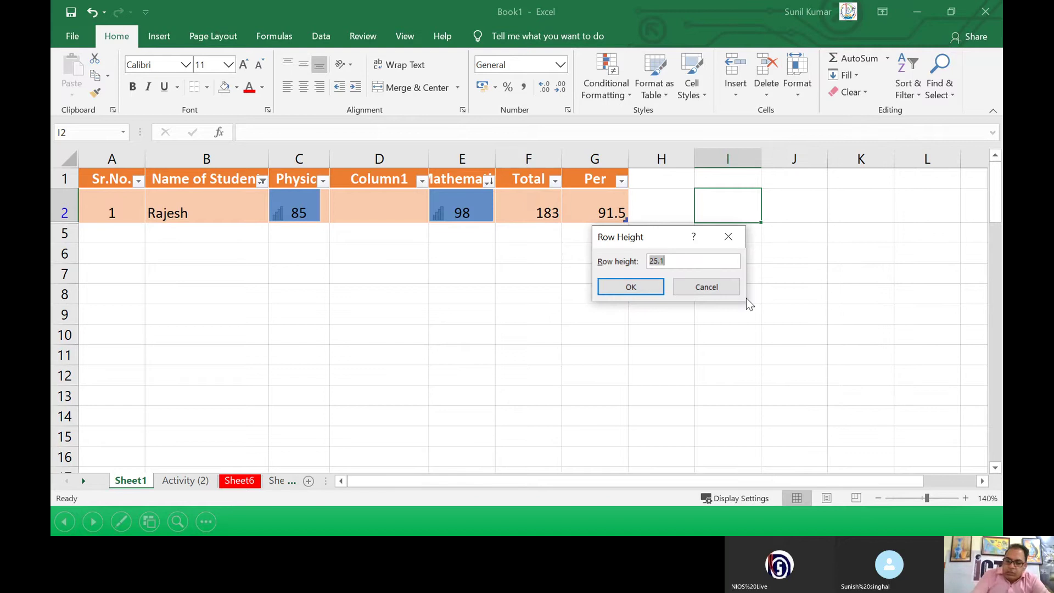
pyautogui.write('85')
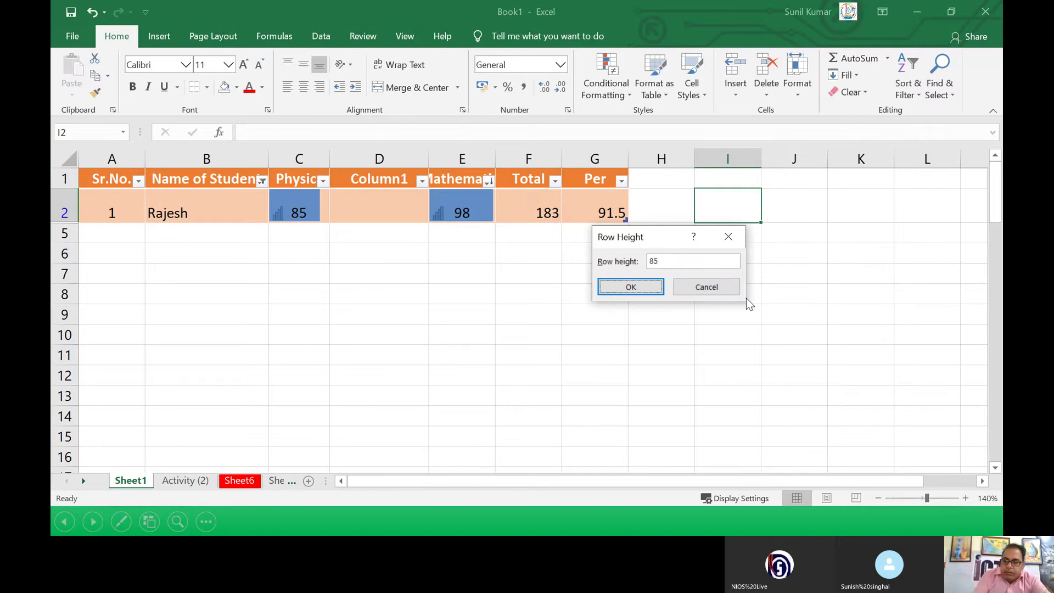
pyautogui.press('Return')
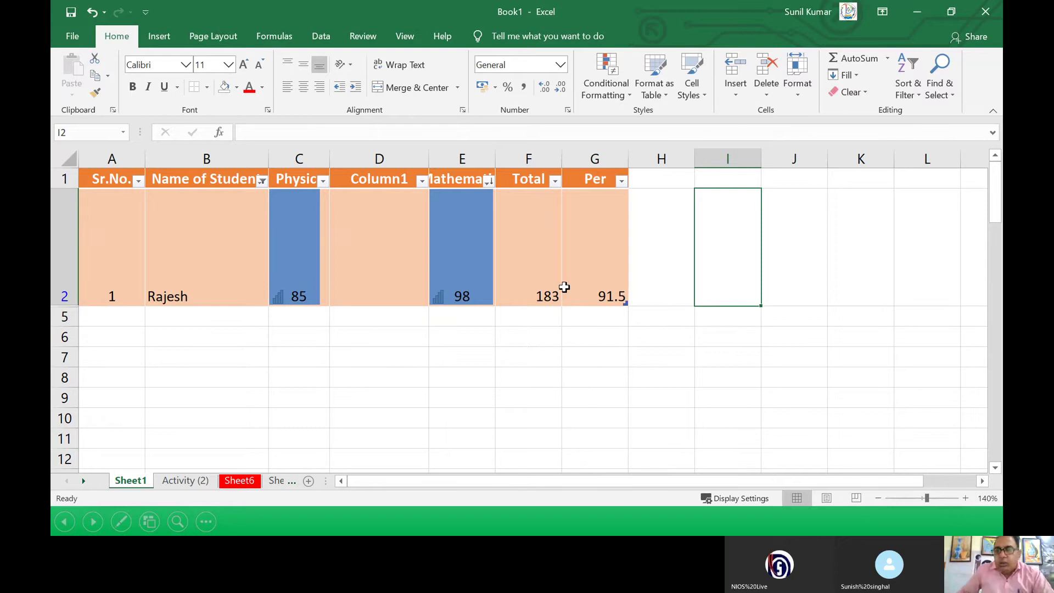
# Step: Select row 2 and AutoFit its height back to its content
pyautogui.click(597, 290)
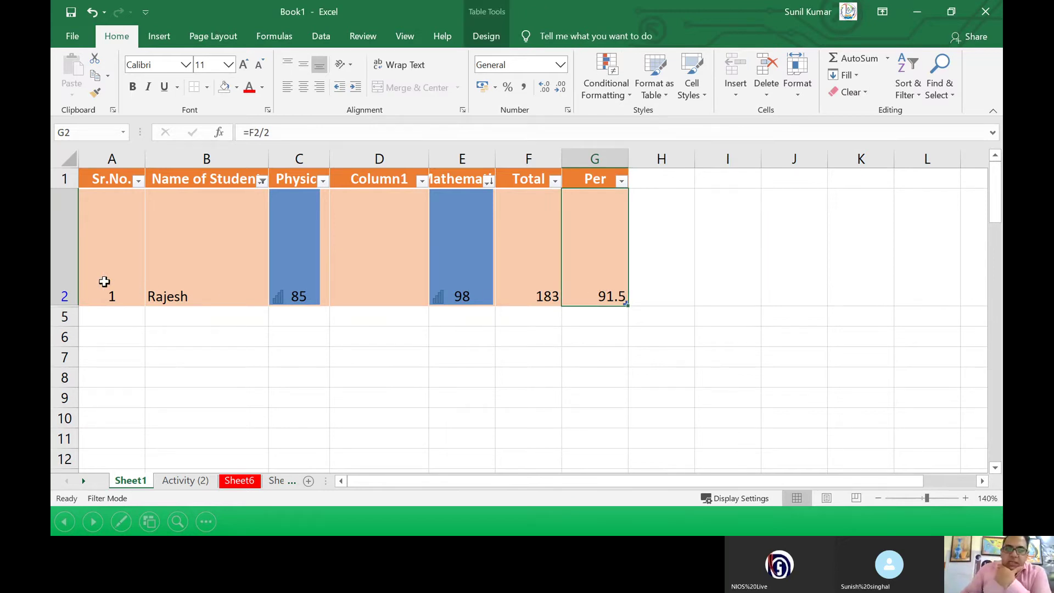
pyautogui.click(64, 259)
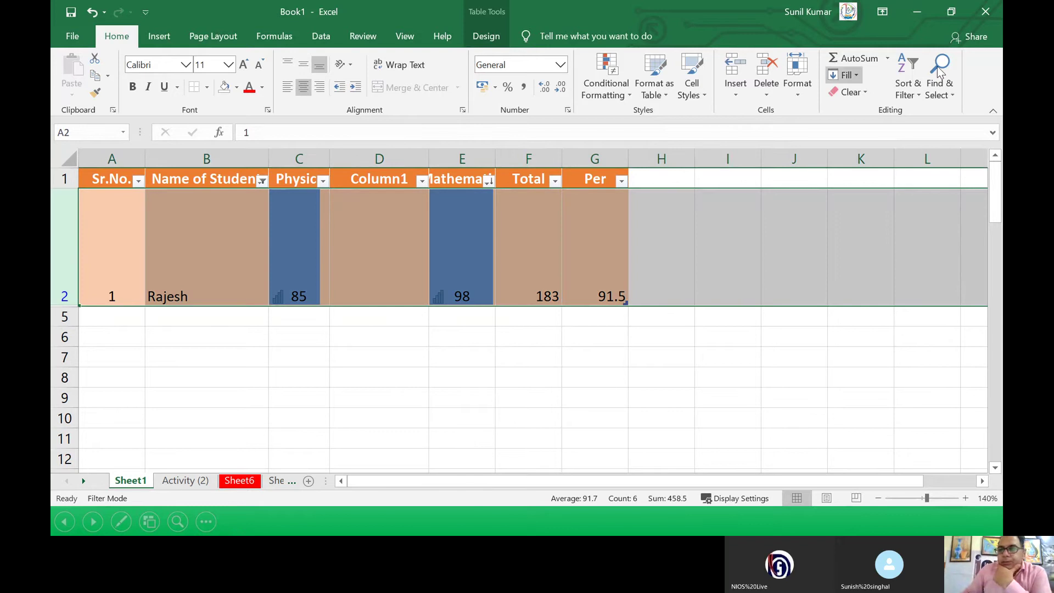
pyautogui.click(796, 97)
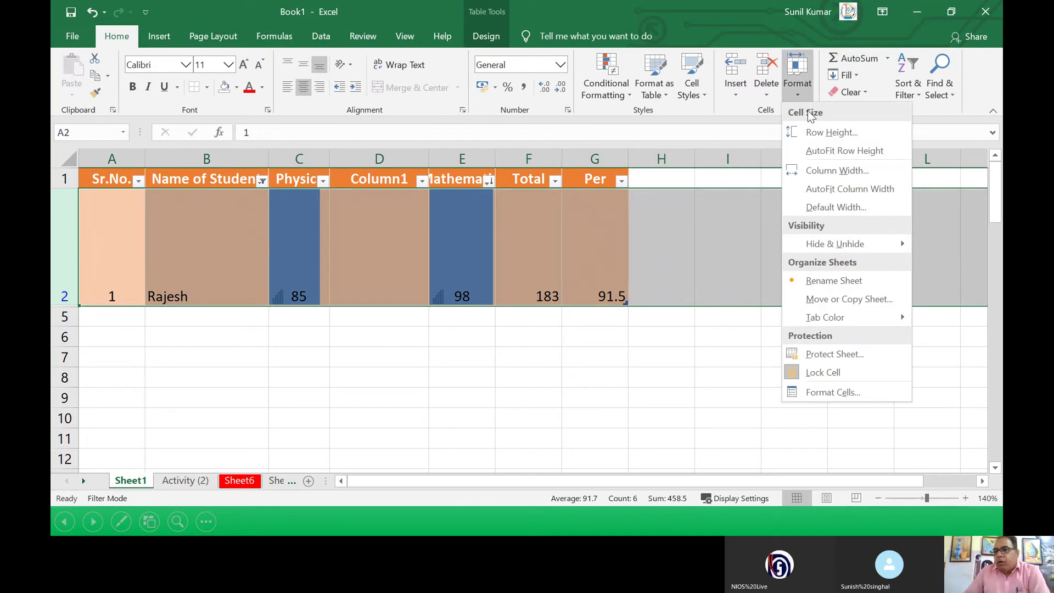
pyautogui.click(824, 152)
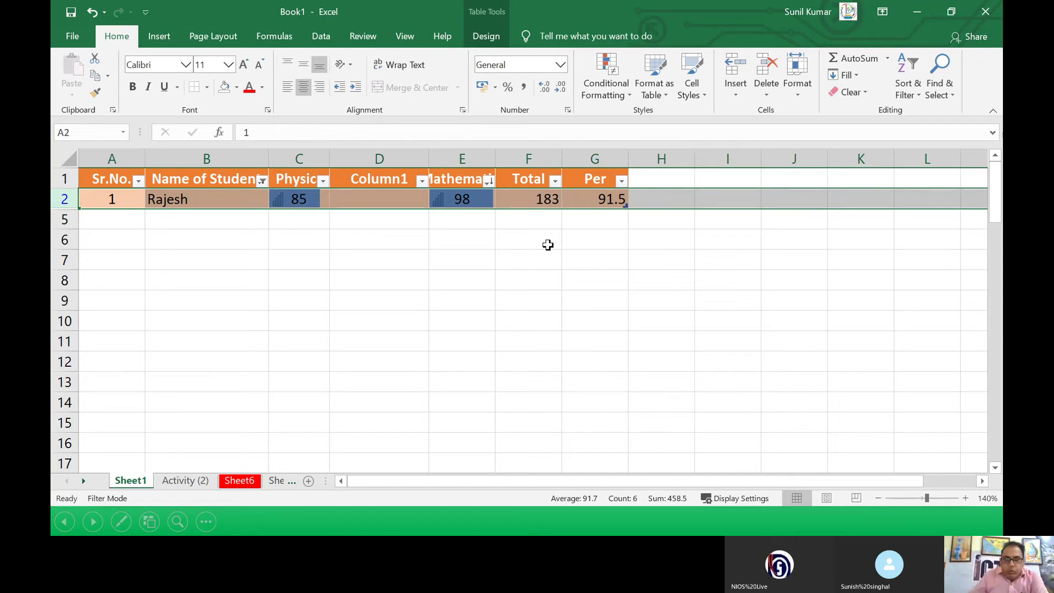
# Step: Widen column B, then AutoFit its width to the Name of Student heading
pyautogui.moveTo(268, 158); pyautogui.dragTo(478, 181)
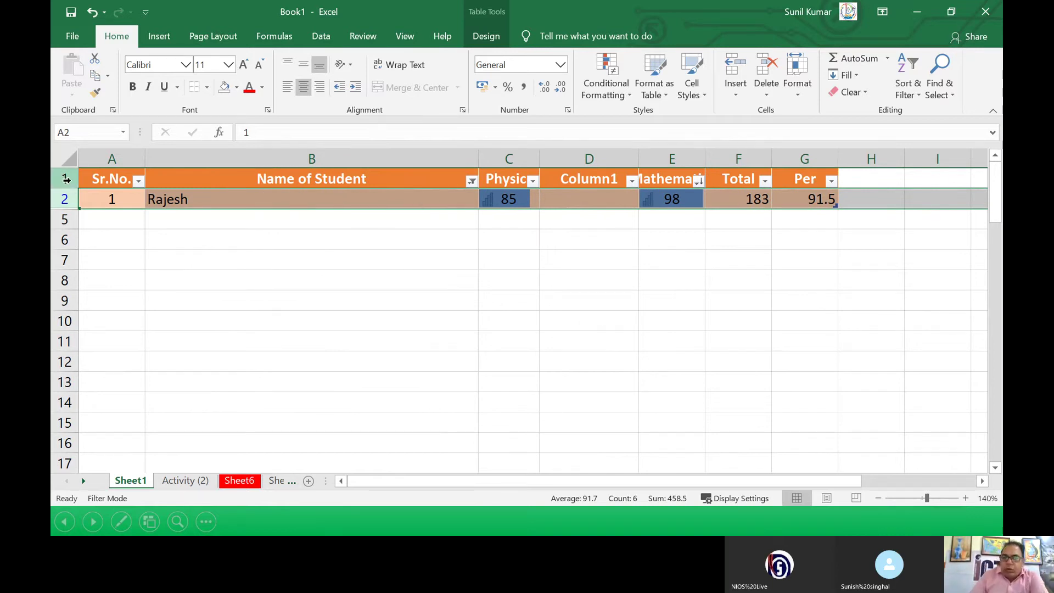
pyautogui.click(283, 177)
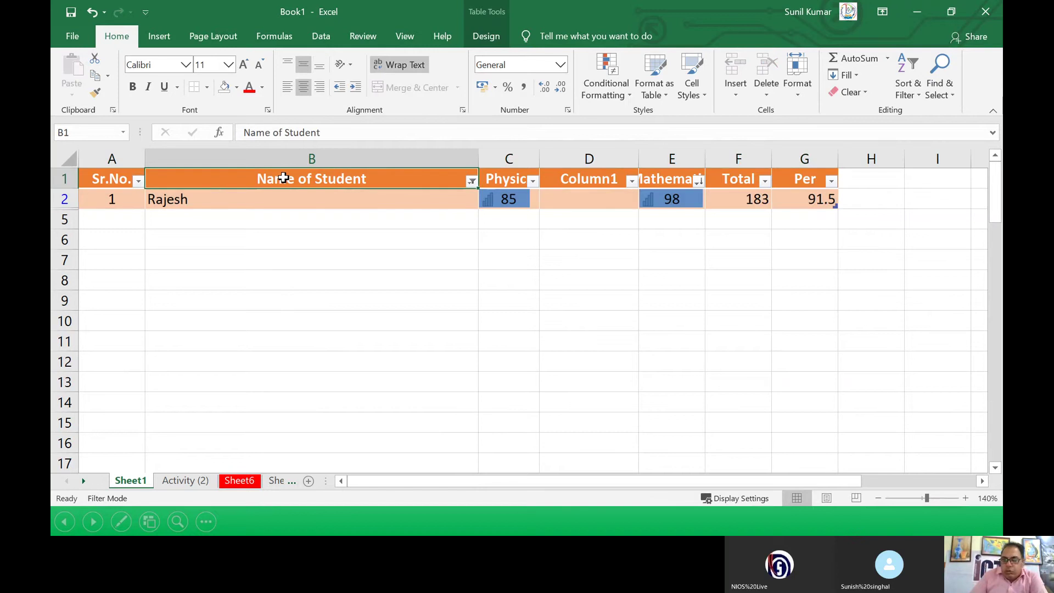
pyautogui.click(794, 100)
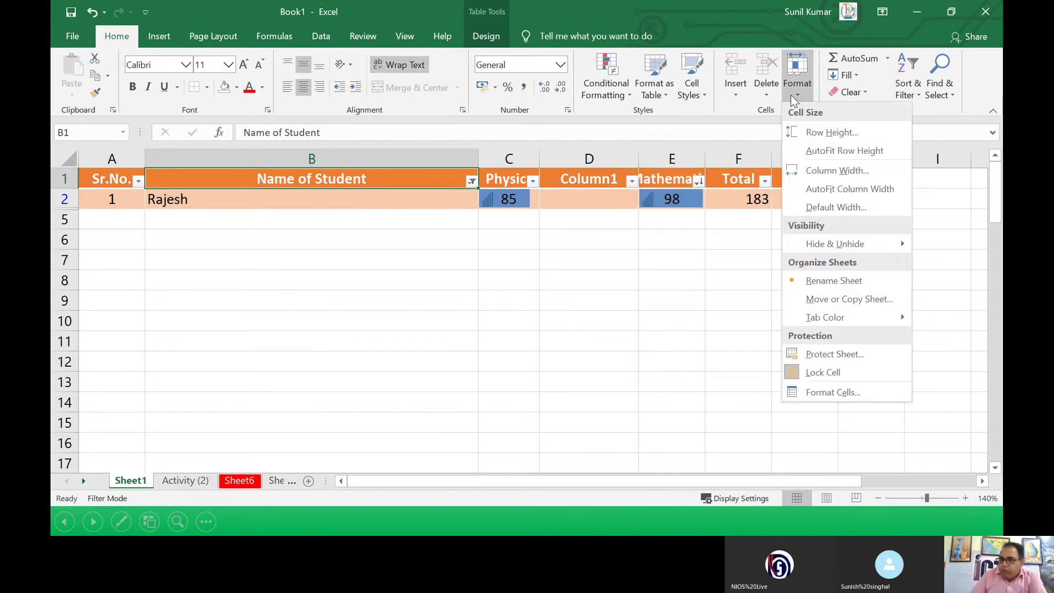
pyautogui.click(820, 189)
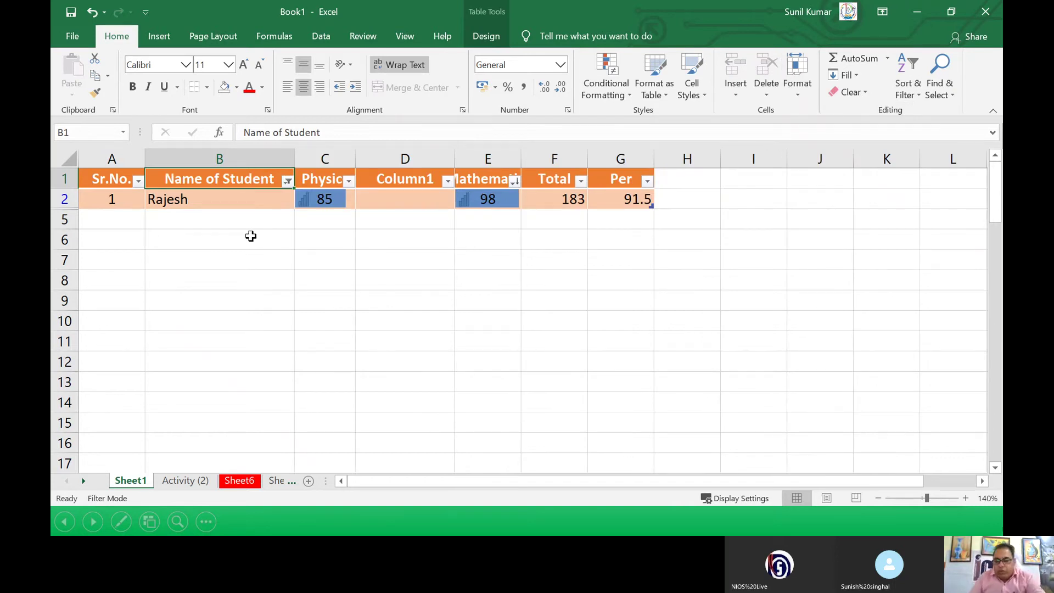
pyautogui.hotkey('alt', 'Tab')
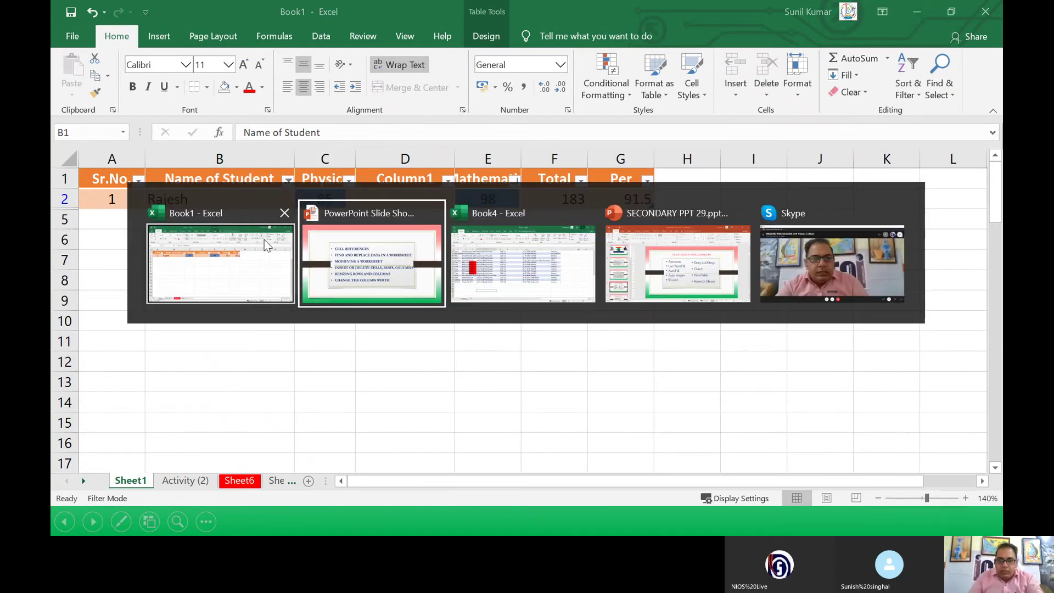
# Step: In PowerPoint, keep the ink annotations and run the slide show to the moving-cells slide
pyautogui.hotkey('alt', 'Tab')
pyautogui.hotkey('alt', 'Tab')
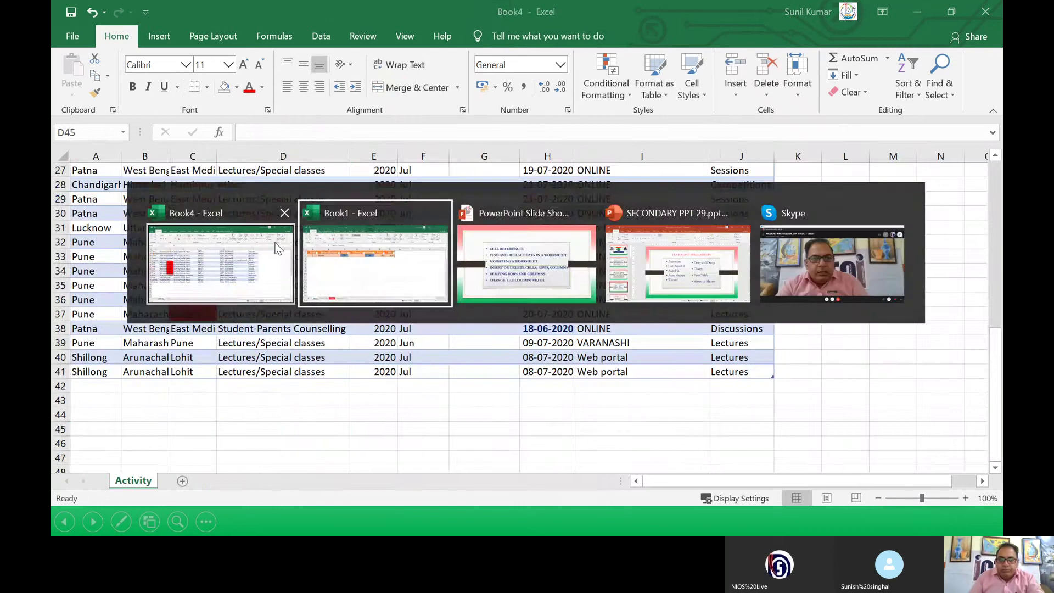
pyautogui.hotkey('alt', 'Tab')
pyautogui.hotkey('alt', 'Tab')
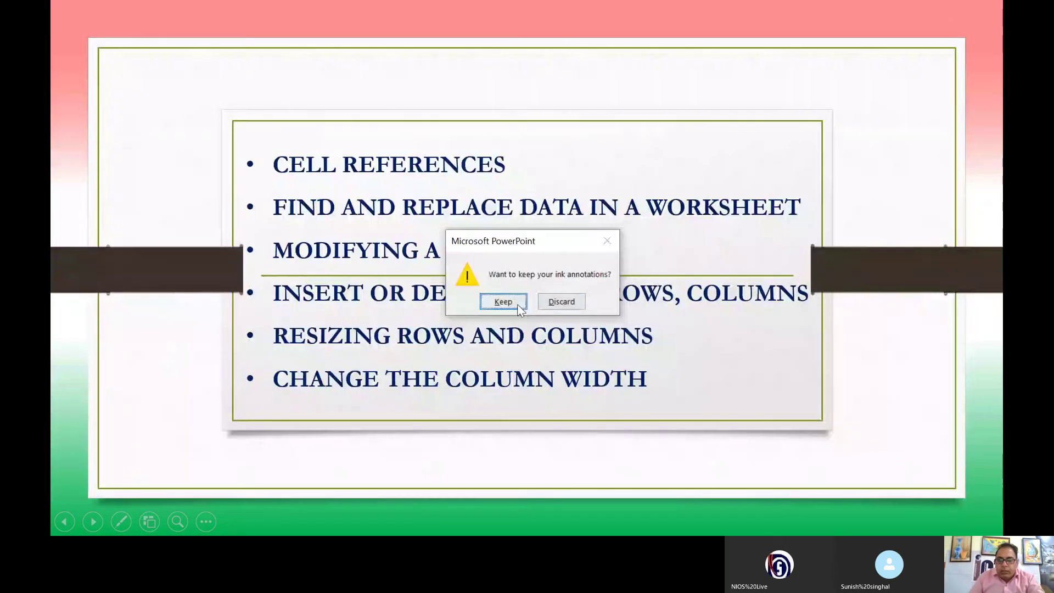
pyautogui.click(517, 305)
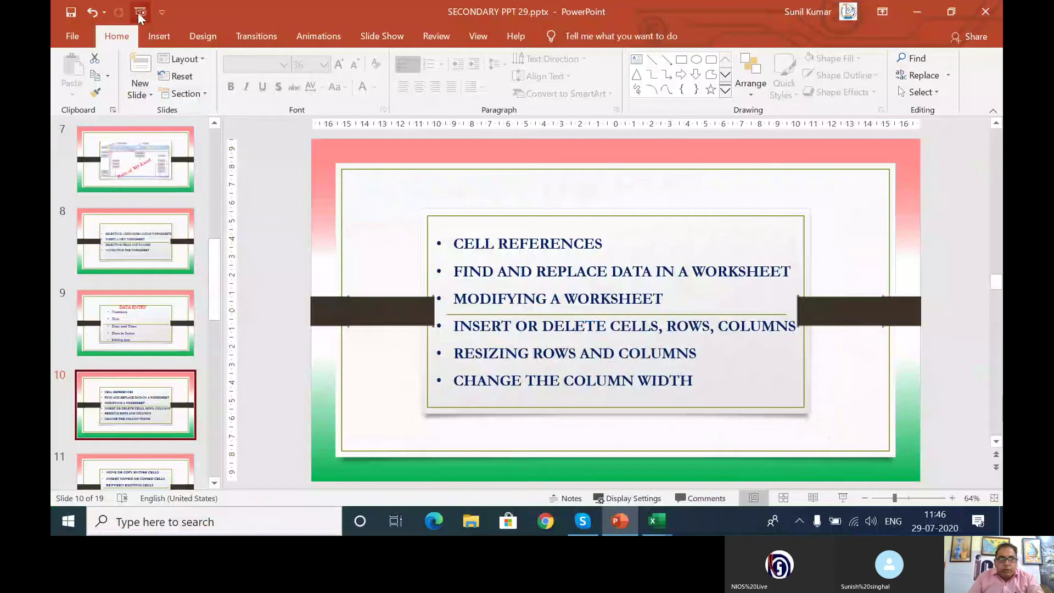
pyautogui.click(139, 12)
pyautogui.scroll(-4, 449, 217)
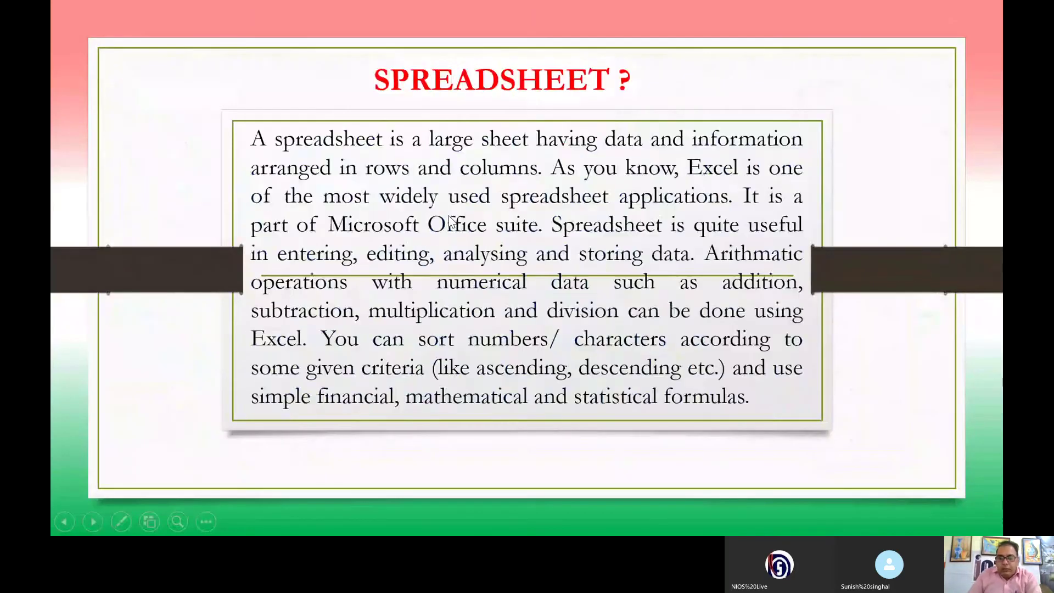
pyautogui.scroll(-3, 448, 215)
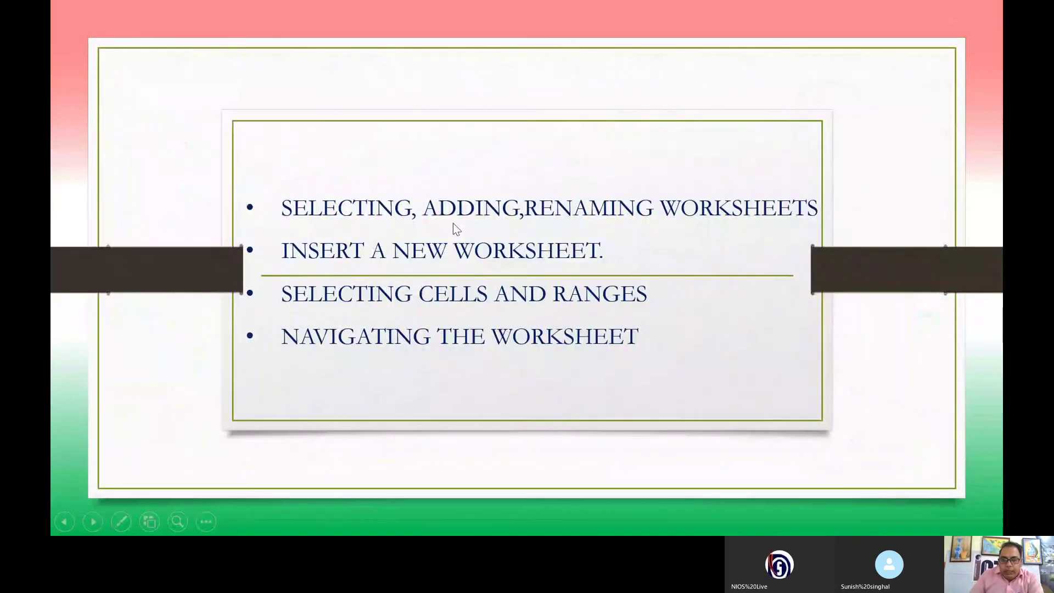
pyautogui.scroll(-1, 451, 224)
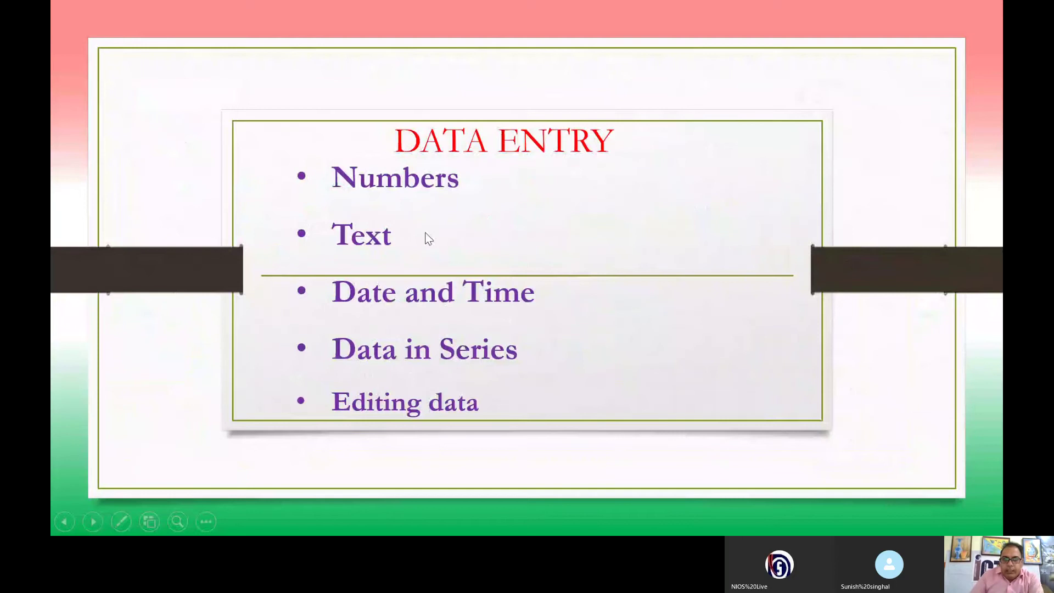
pyautogui.scroll(-1, 429, 238)
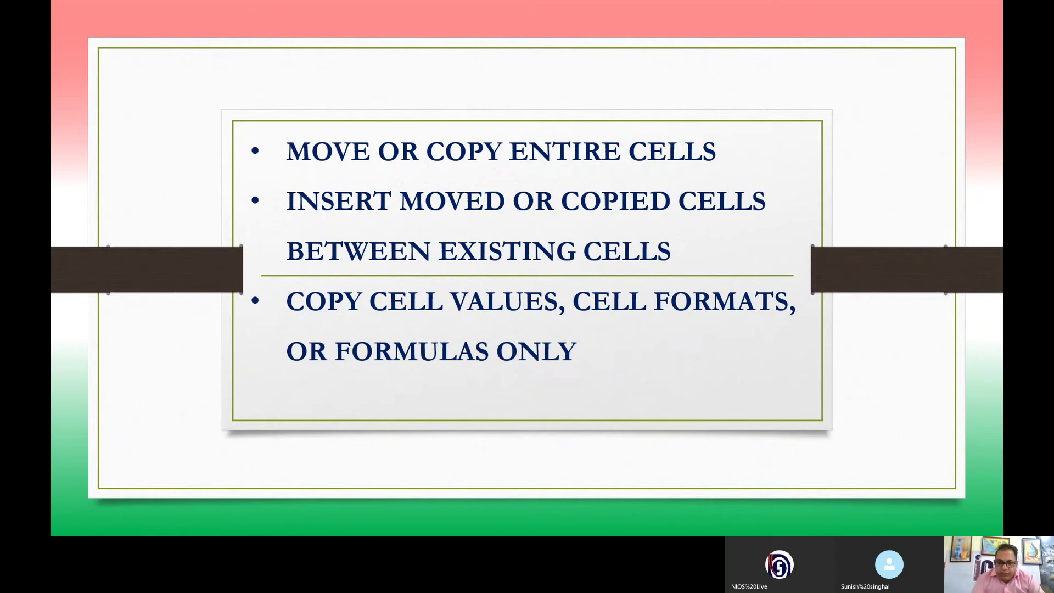
# Step: Switch back to the Book1 workbook in Excel
pyautogui.hotkey('alt', 'Tab')
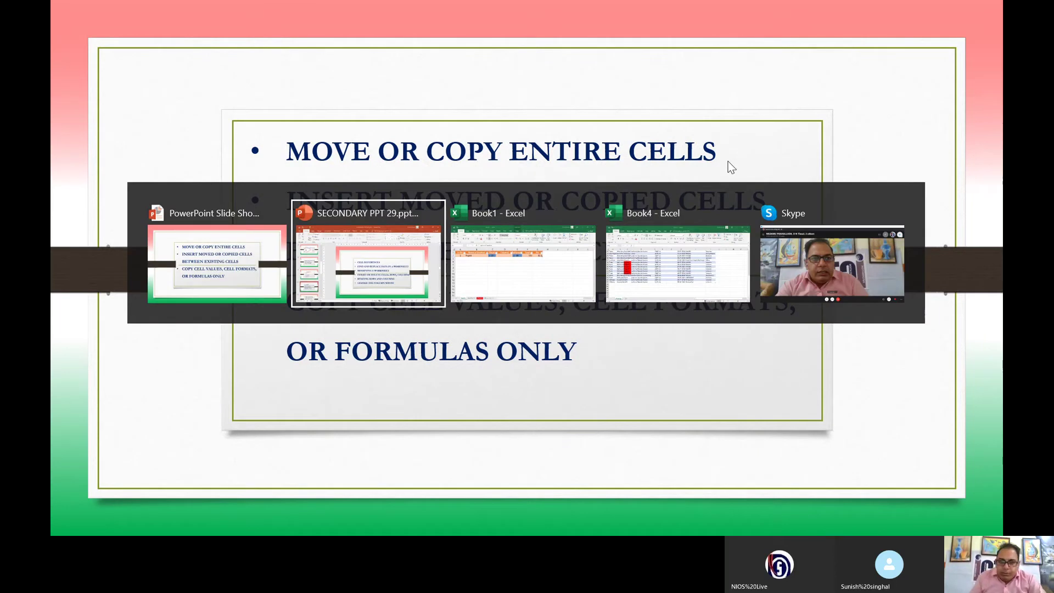
pyautogui.hotkey('alt', 'Tab')
pyautogui.moveTo(423, 293); pyautogui.dragTo(445, 279)
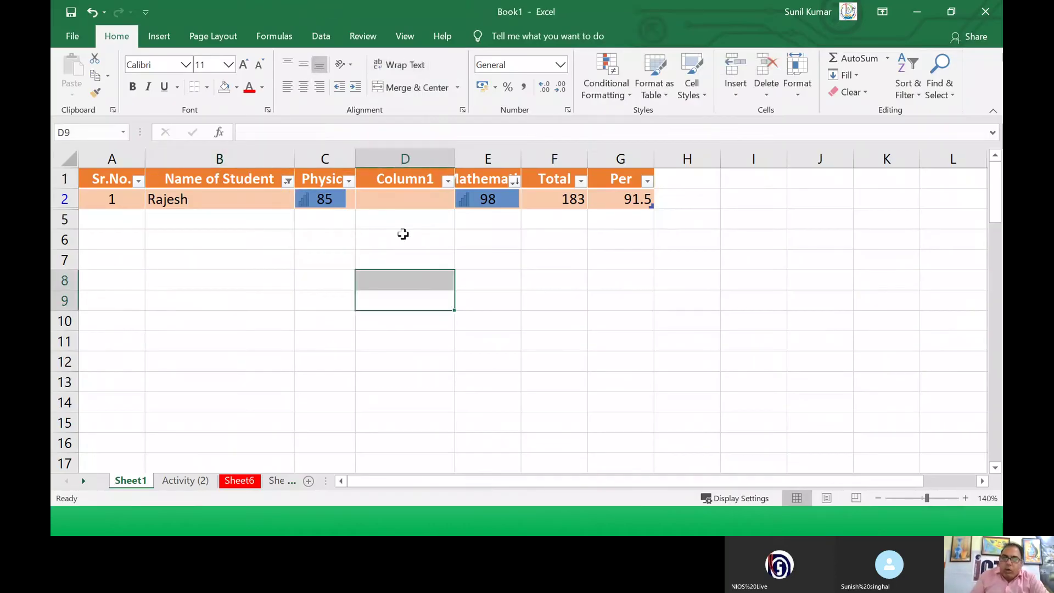
# Step: Cut the Mathematics column and insert it before the Physics column
pyautogui.click(465, 204)
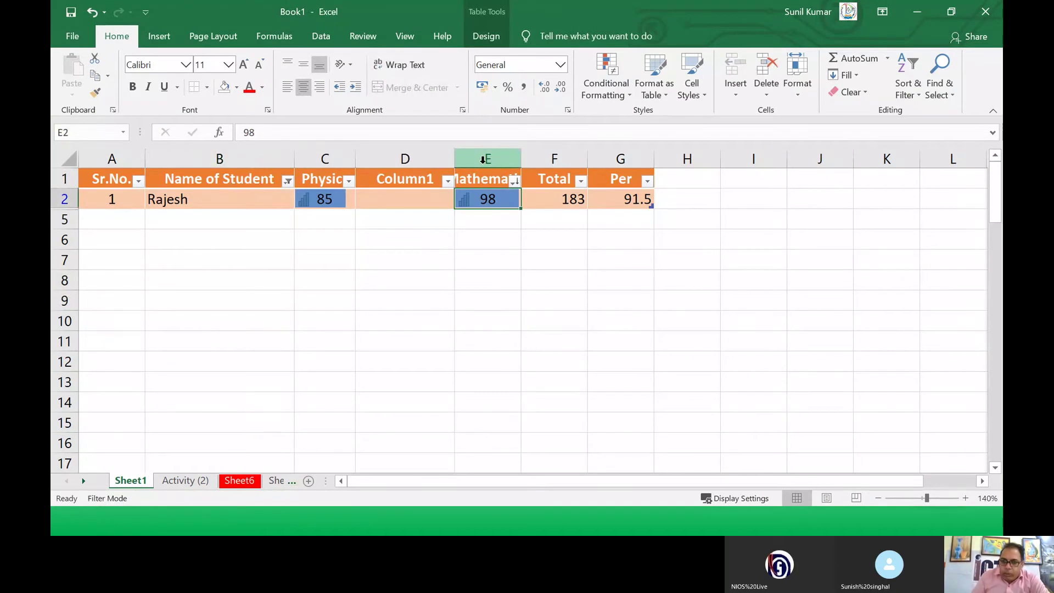
pyautogui.click(483, 159)
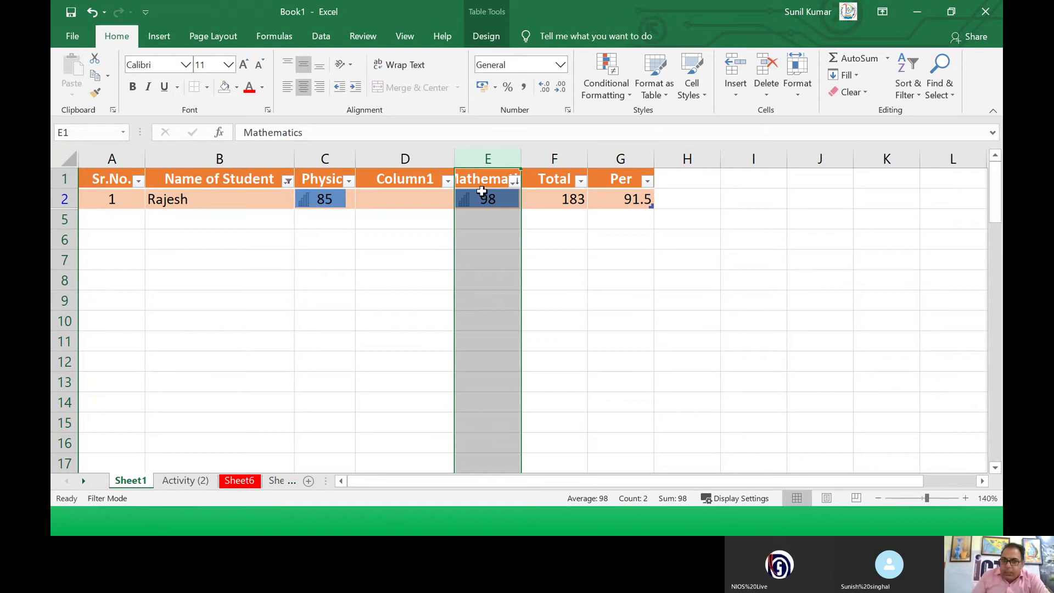
pyautogui.rightClick(489, 161)
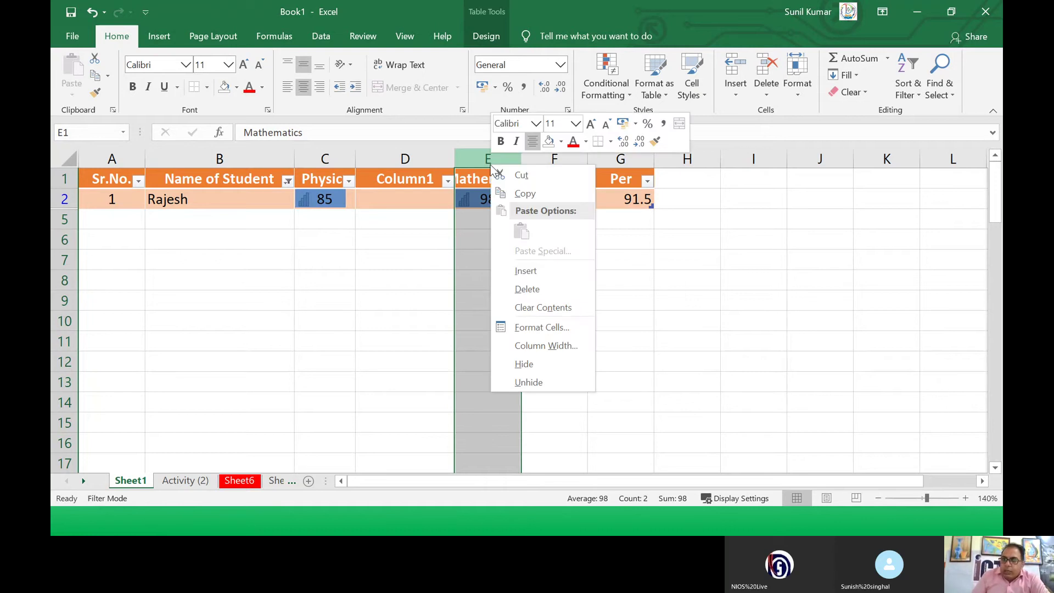
pyautogui.click(513, 176)
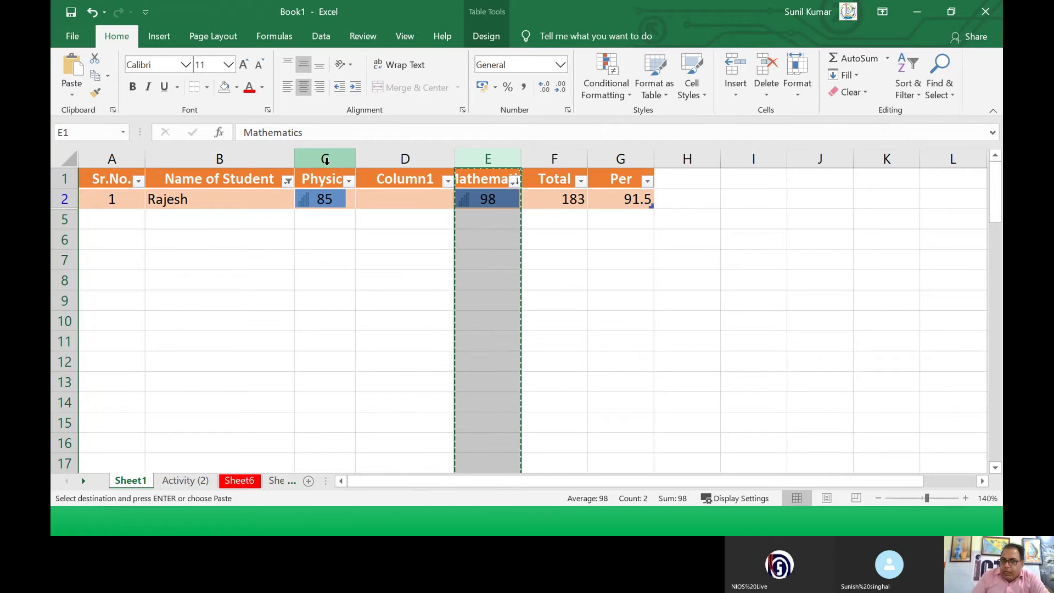
pyautogui.click(328, 161)
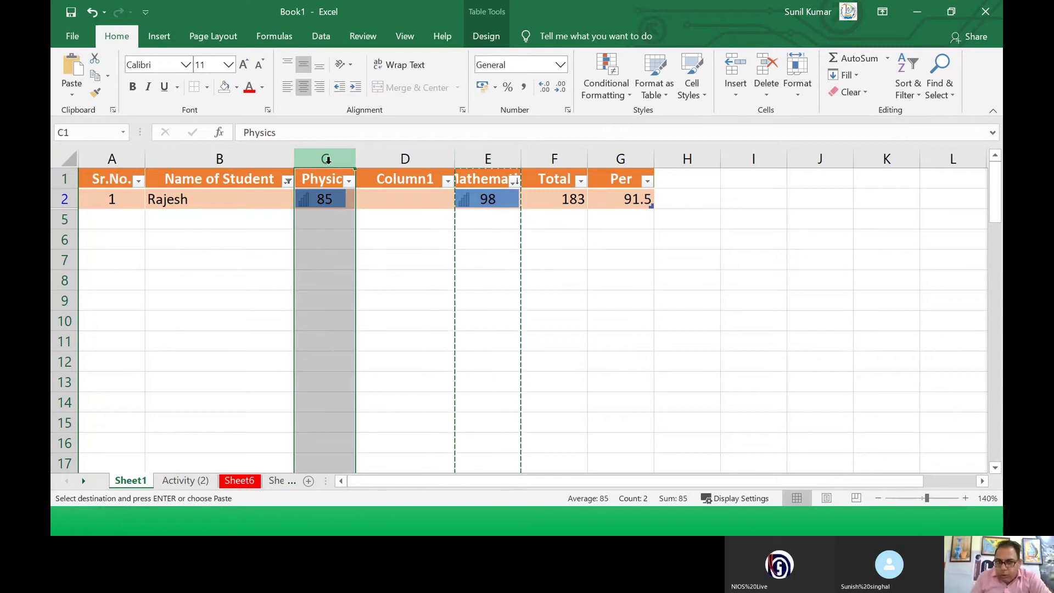
pyautogui.rightClick(327, 161)
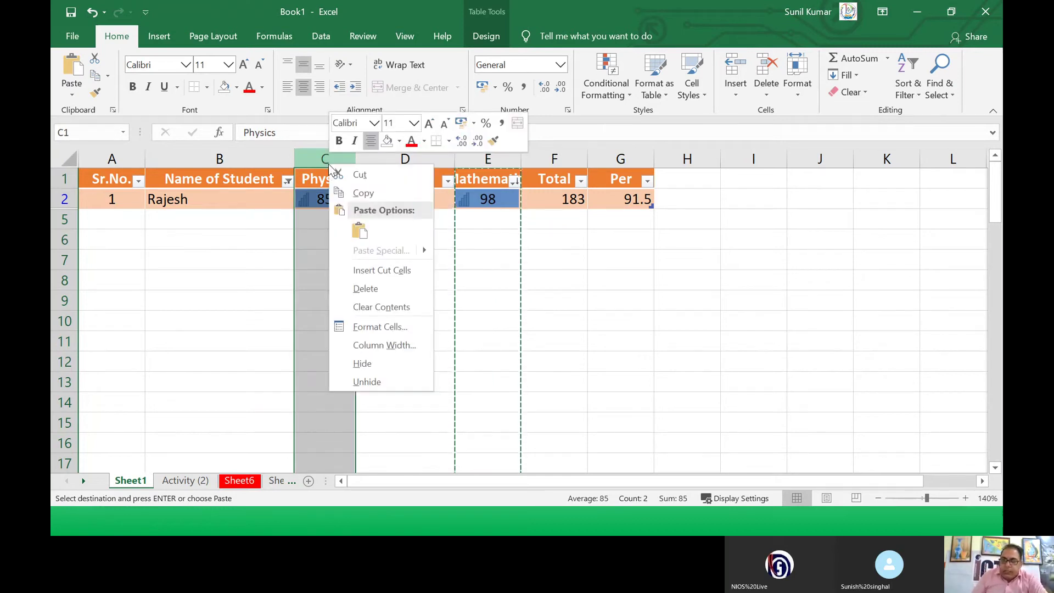
pyautogui.click(369, 271)
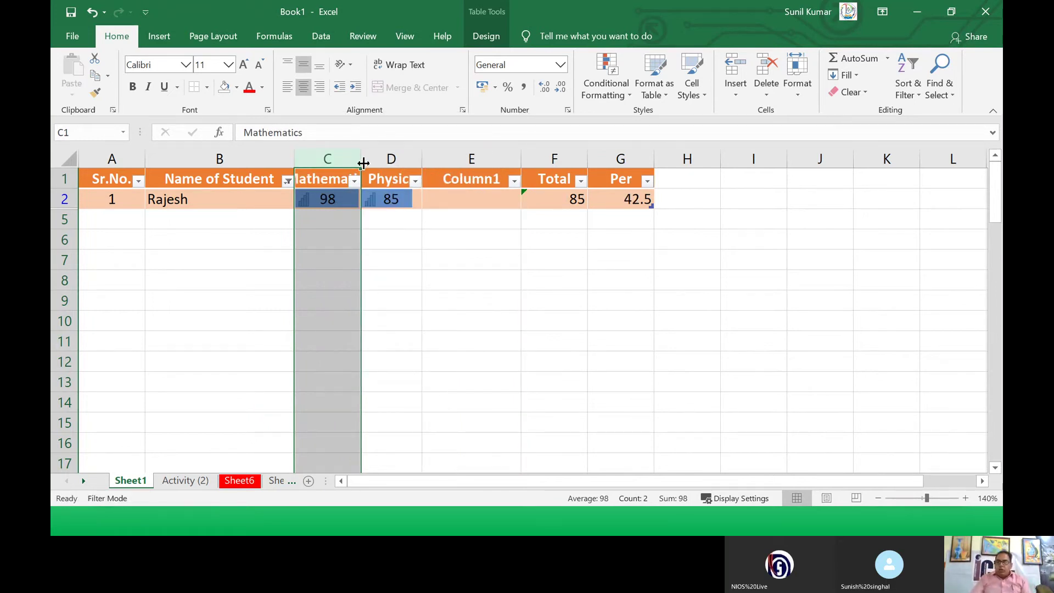
# Step: Widen column C so the Mathematics heading fits, then select the whole table
pyautogui.moveTo(361, 159); pyautogui.dragTo(368, 160)
pyautogui.click(347, 177)
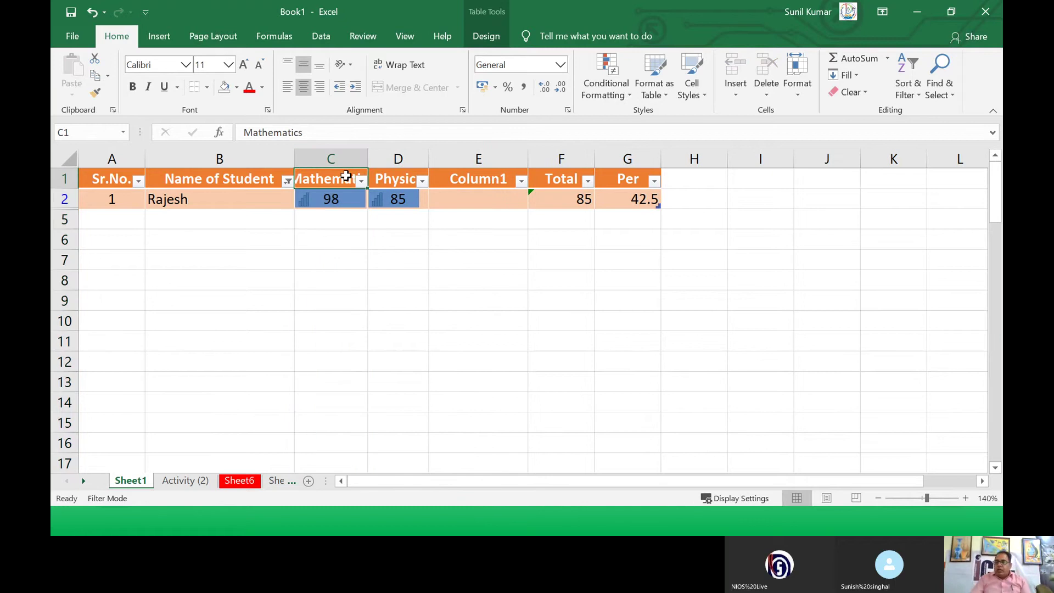
pyautogui.hotkey('ctrl', 'a')
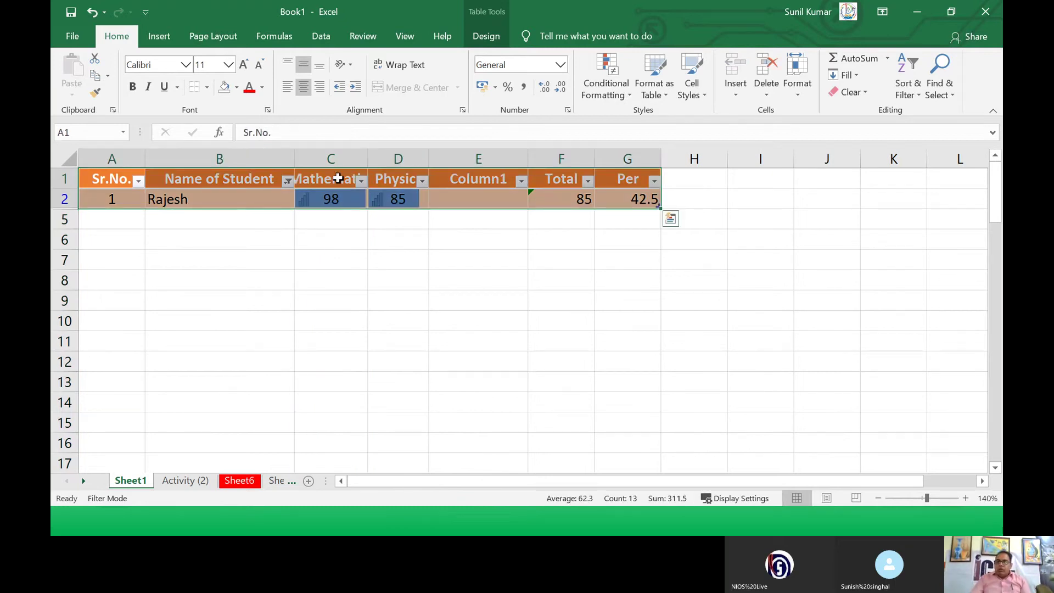
# Step: Cut the percentage formula in G2 and bring up paste options at C2
pyautogui.click(329, 176)
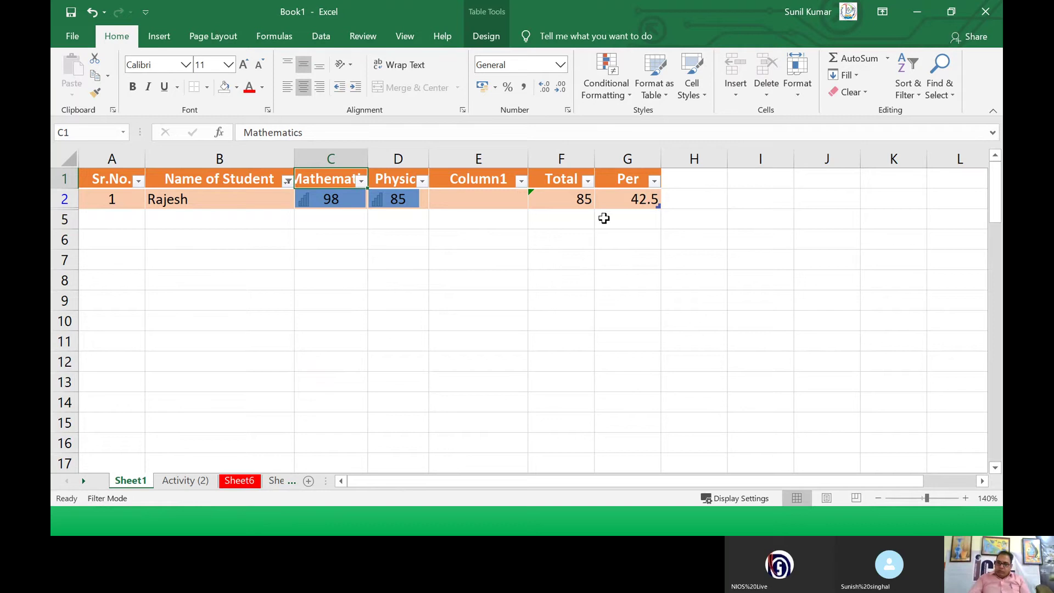
pyautogui.click(612, 199)
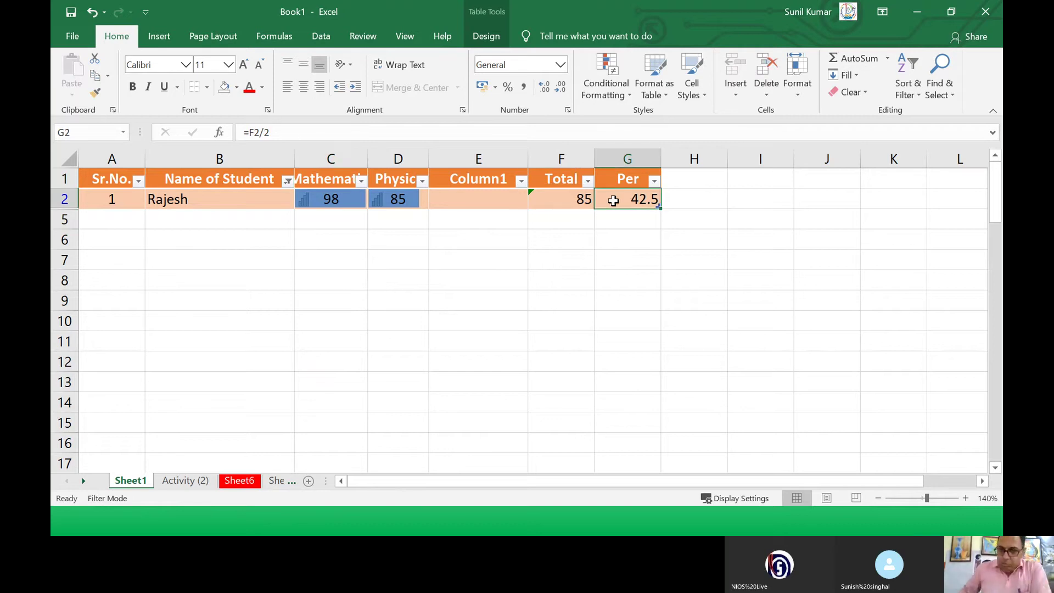
pyautogui.rightClick(614, 200)
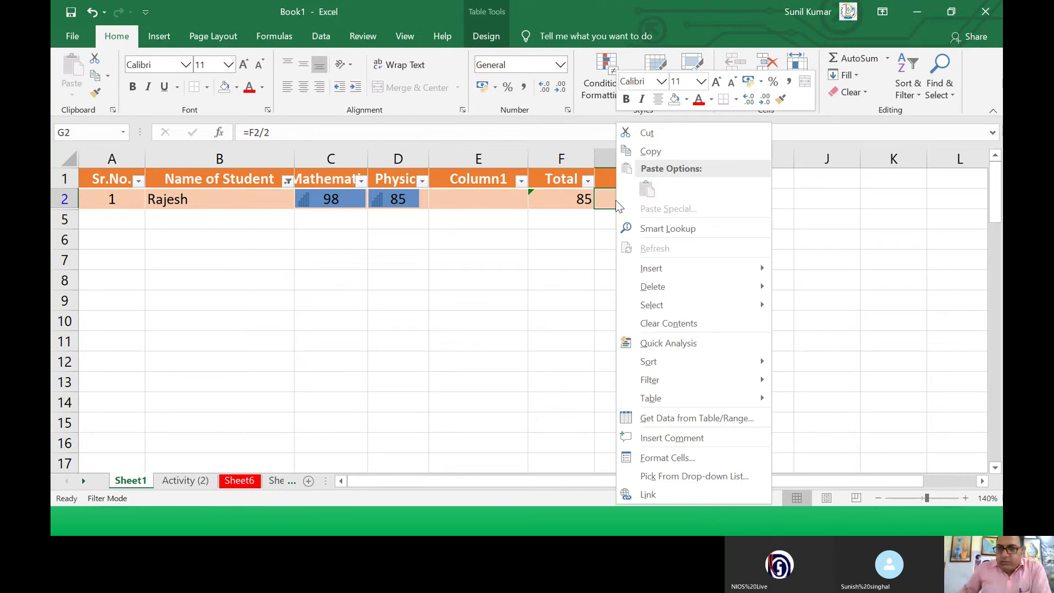
pyautogui.click(644, 135)
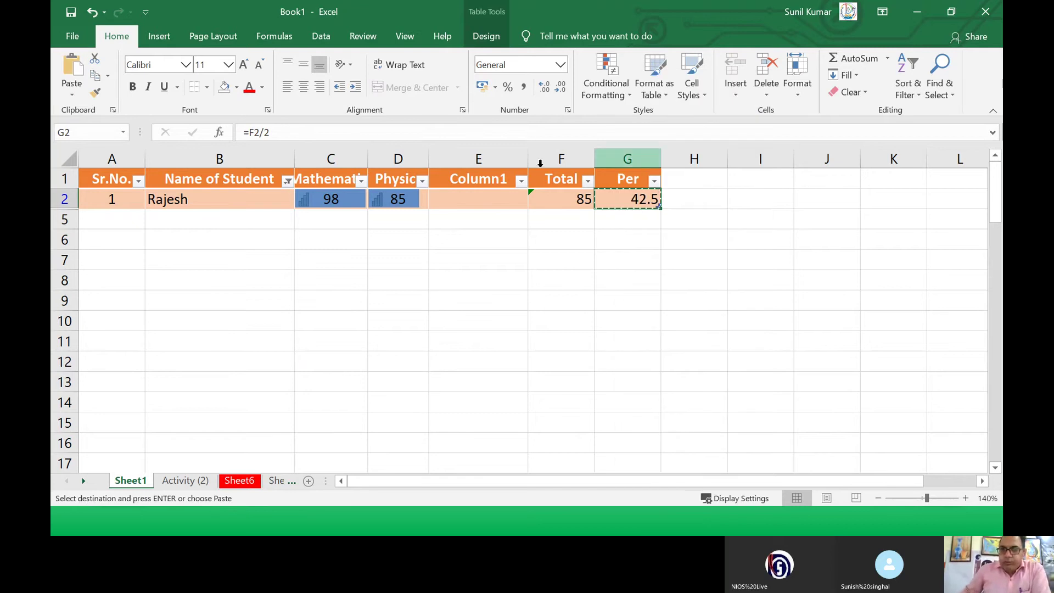
pyautogui.click(306, 199)
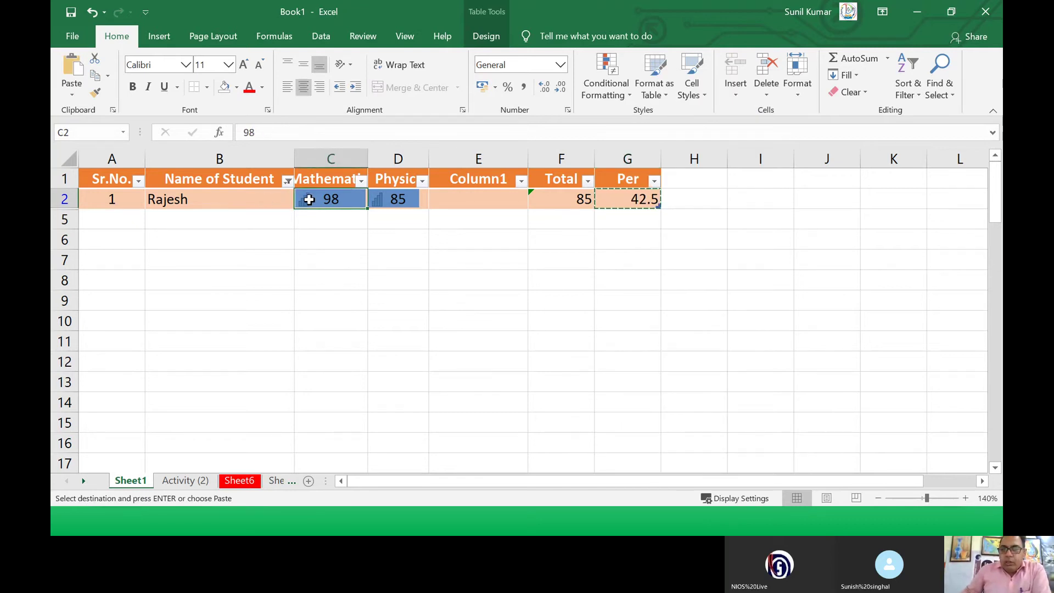
pyautogui.rightClick(312, 204)
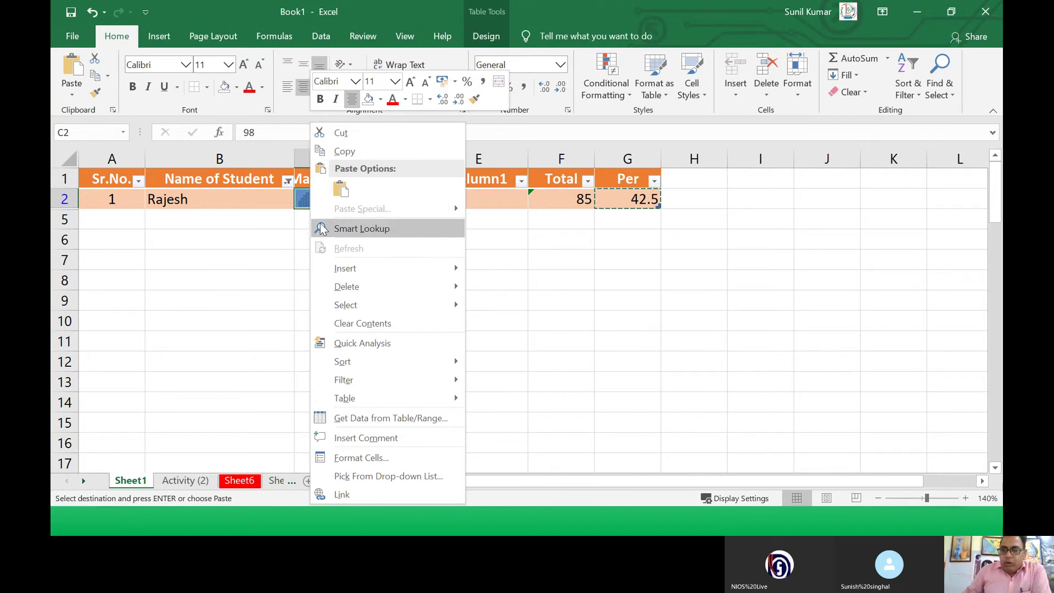
pyautogui.moveTo(333, 264)
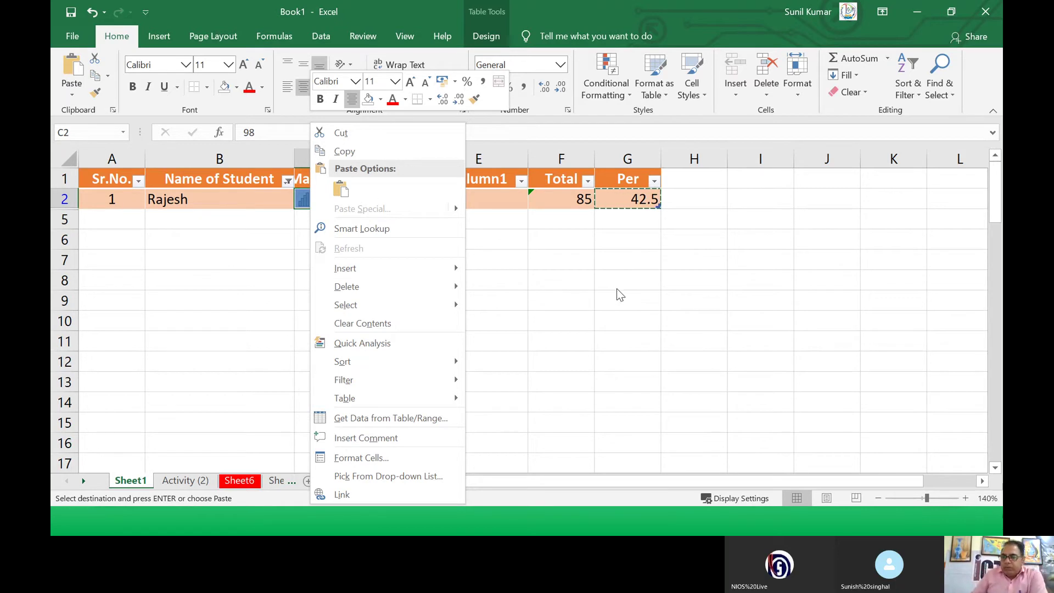
# Step: Cancel the paste and open the Activity (2) sheet at the Kohima district cell
pyautogui.press('Escape')
pyautogui.moveTo(544, 239); pyautogui.dragTo(604, 239)
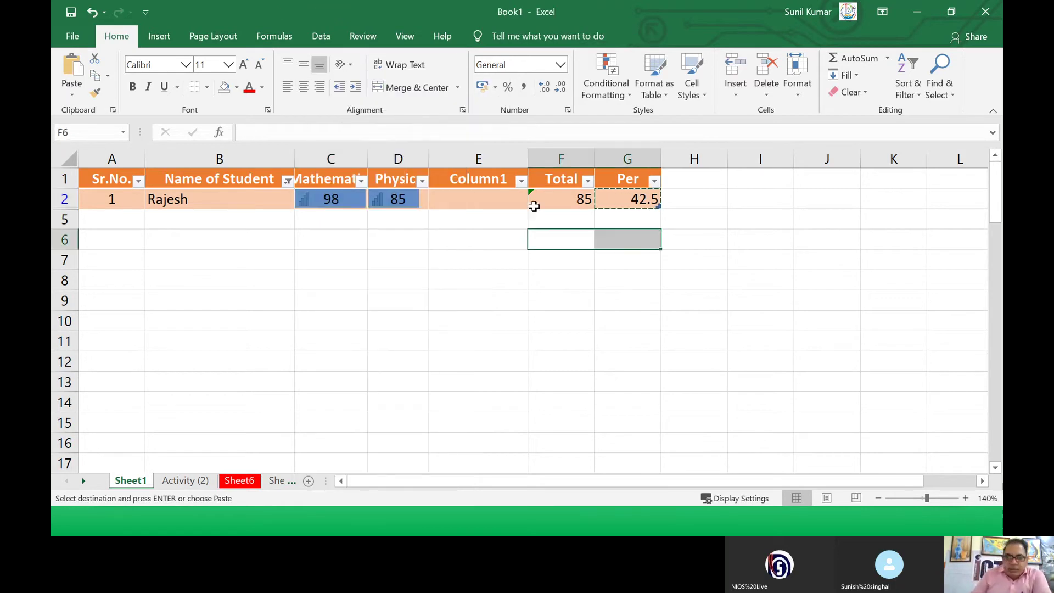
pyautogui.click(185, 481)
pyautogui.click(211, 289)
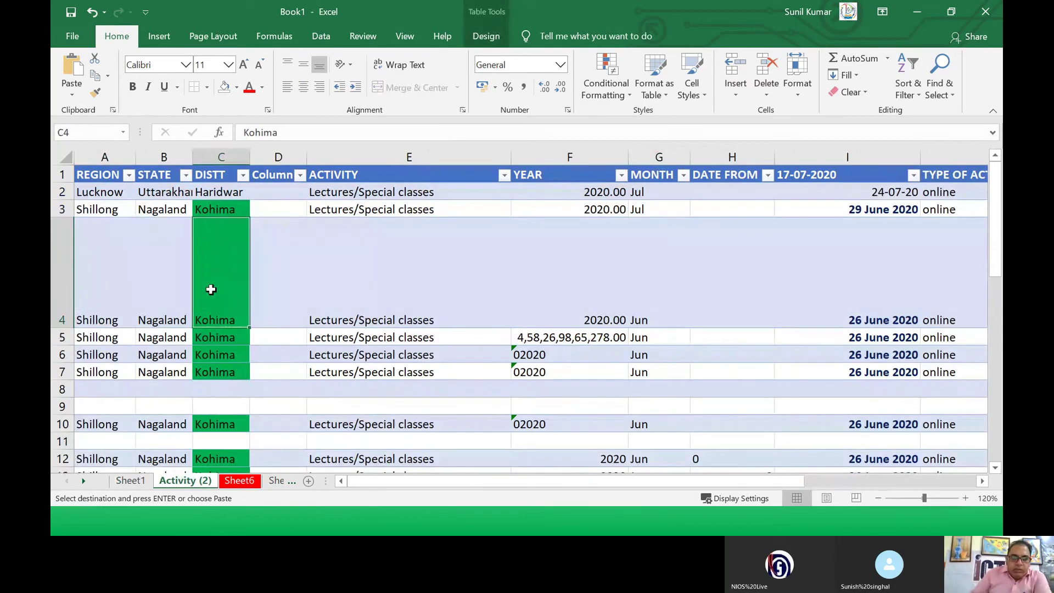
# Step: Cut the Shillong row 5 and insert it above the Lucknow row at row 2
pyautogui.click(77, 337)
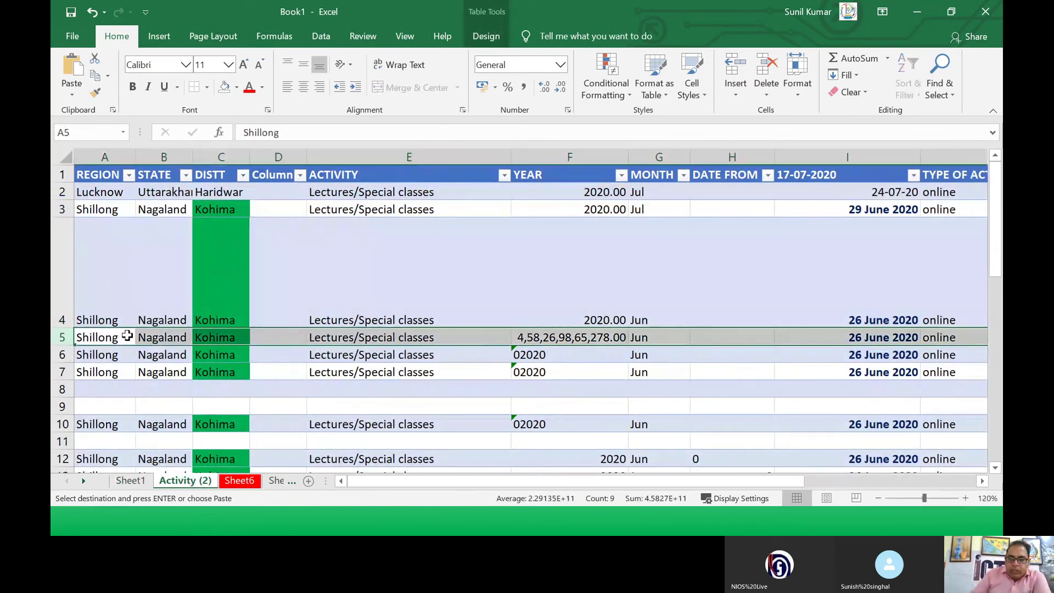
pyautogui.rightClick(65, 339)
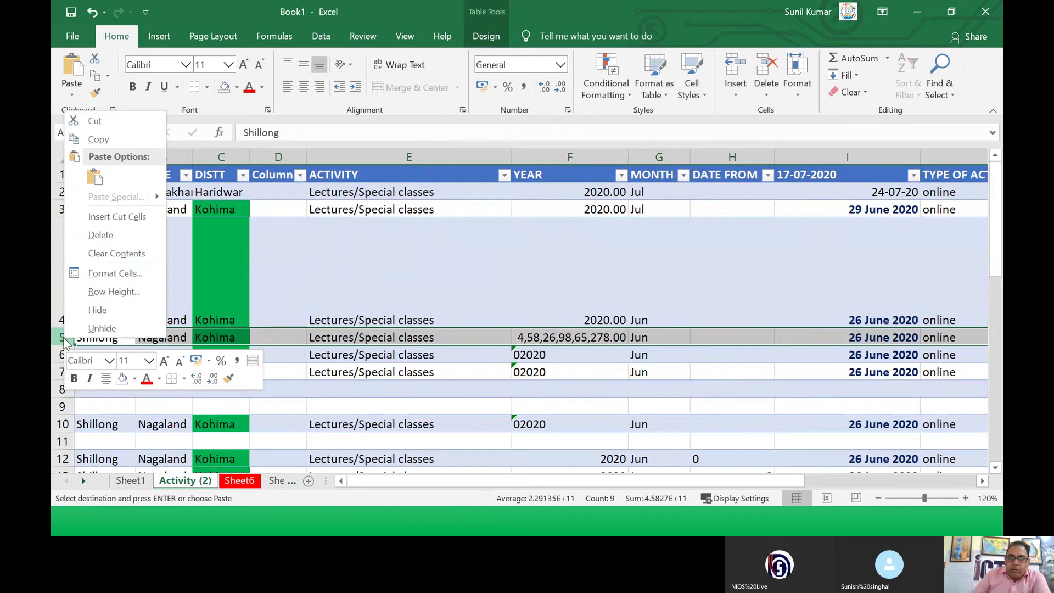
pyautogui.click(94, 122)
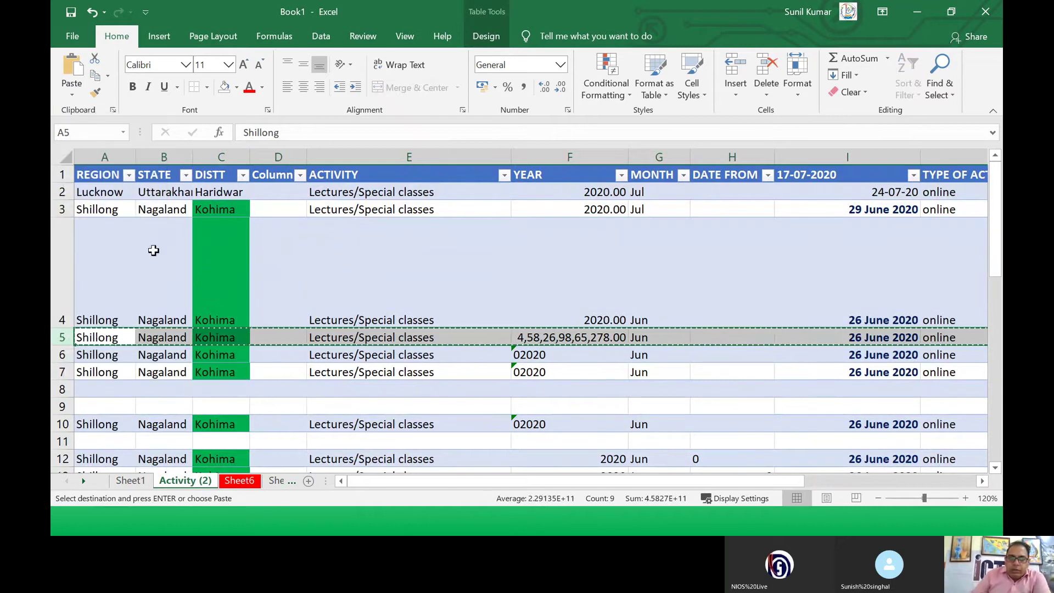
pyautogui.click(65, 191)
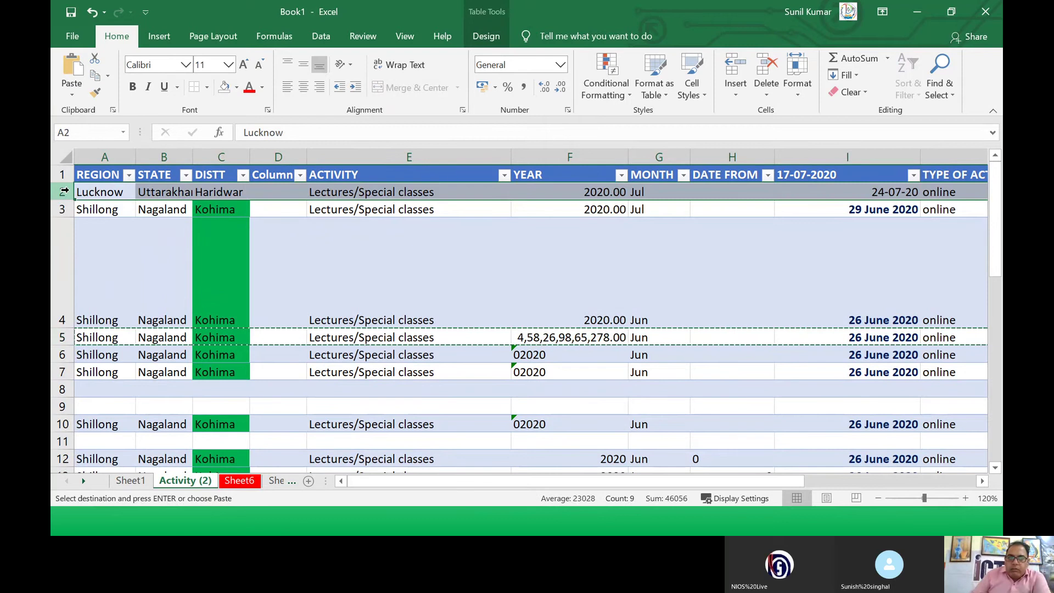
pyautogui.rightClick(66, 191)
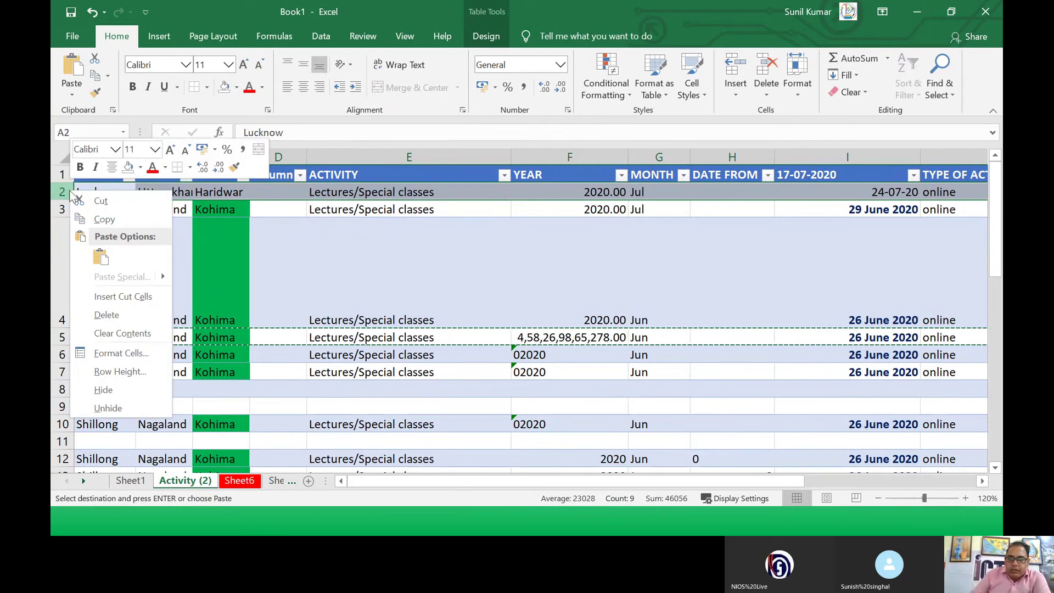
pyautogui.click(108, 297)
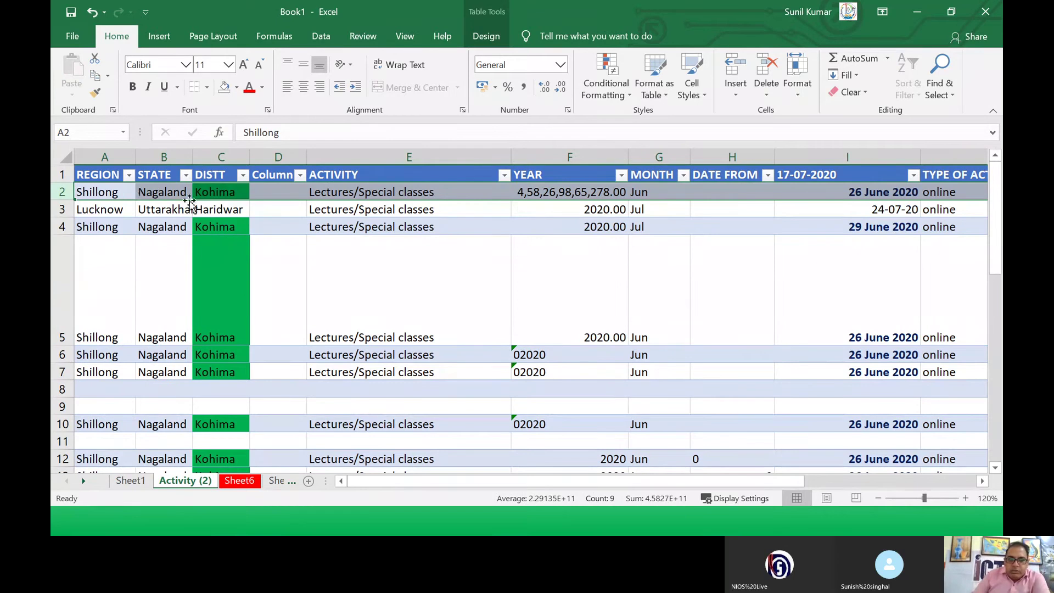
pyautogui.click(207, 192)
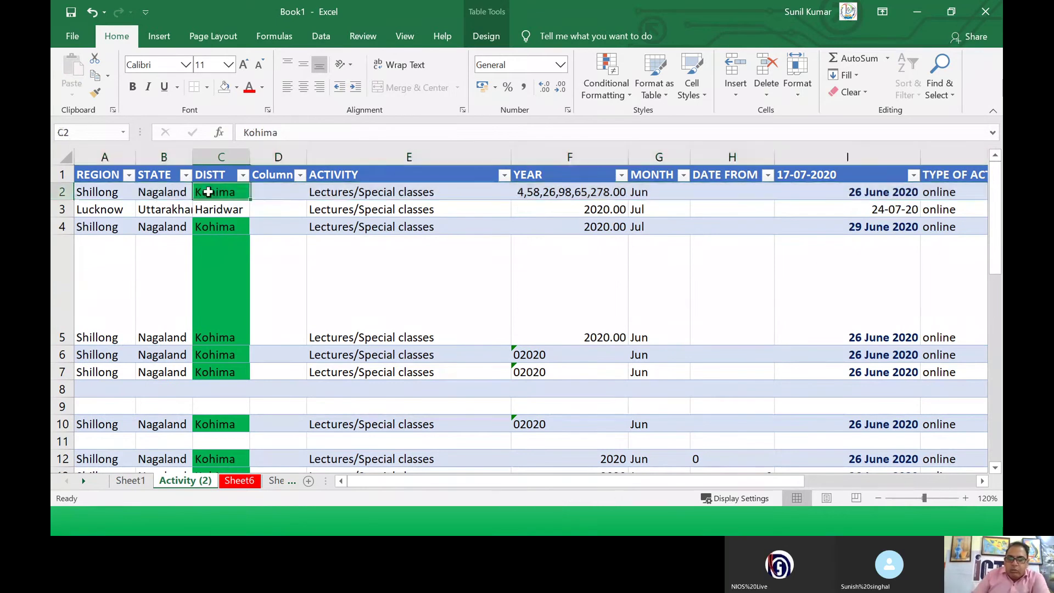
pyautogui.click(76, 194)
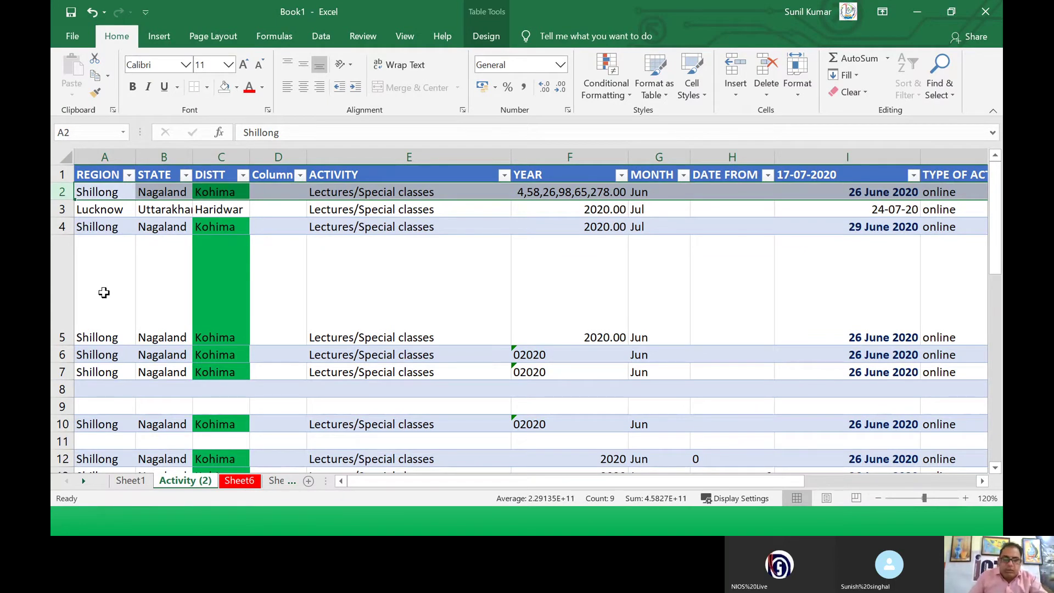
pyautogui.hotkey('alt', 'Tab')
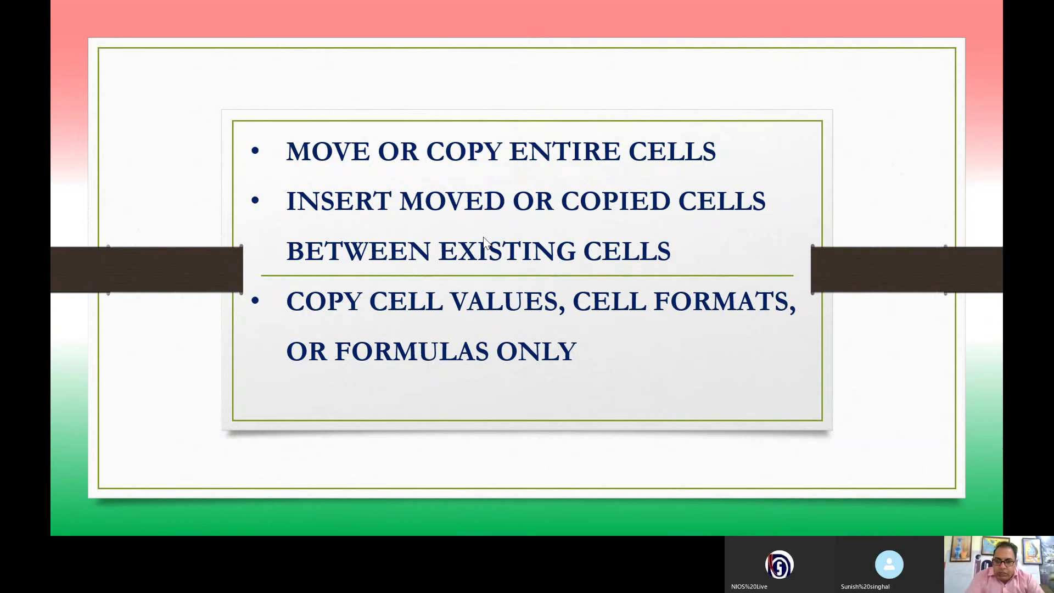
# Step: Back in Excel, copy the green Kohima cell C5
pyautogui.hotkey('alt', 'Tab')
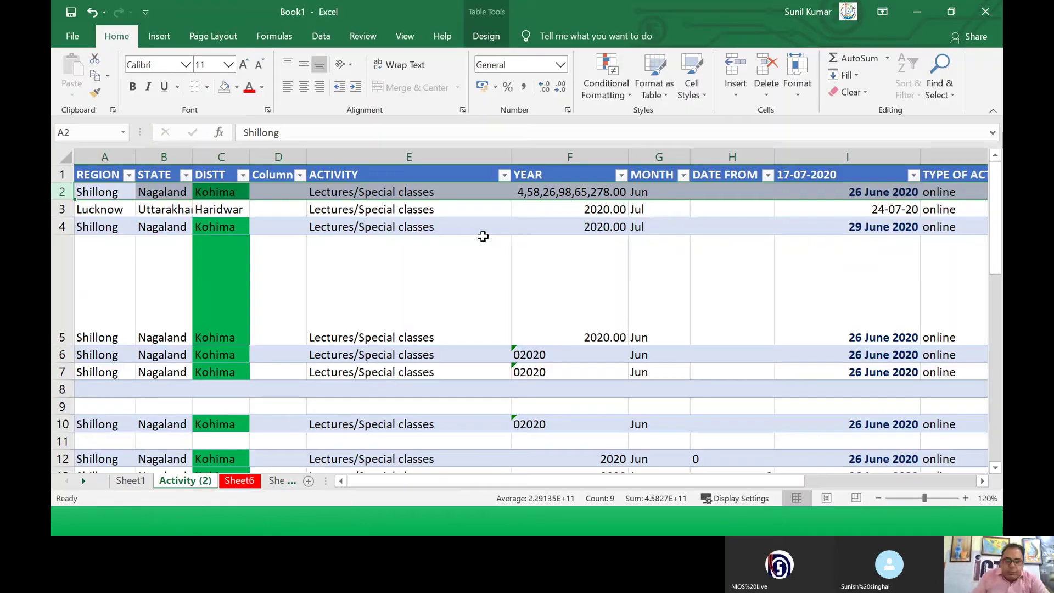
pyautogui.click(195, 289)
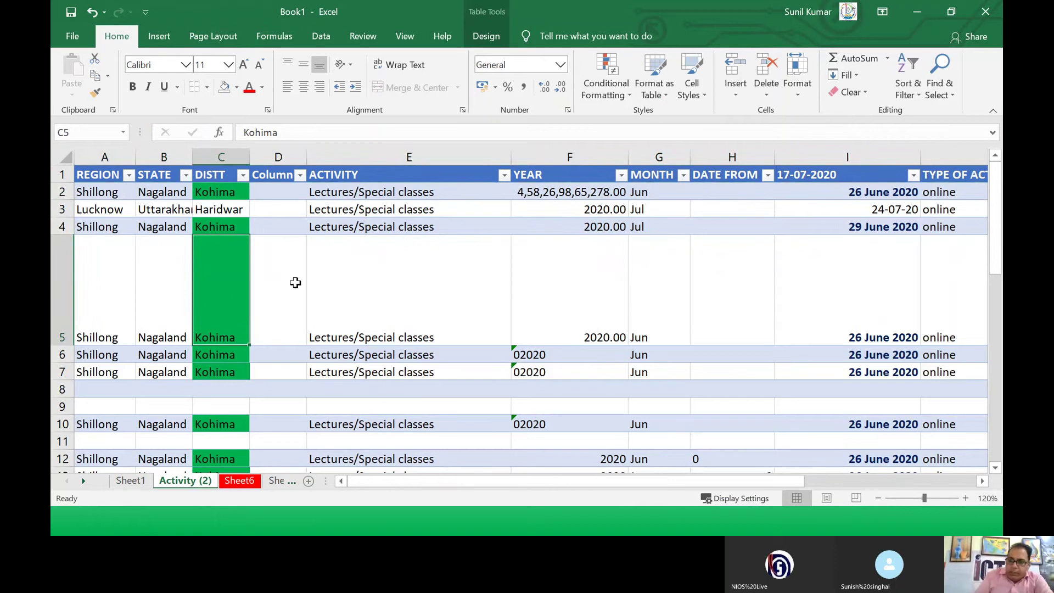
pyautogui.click(888, 319)
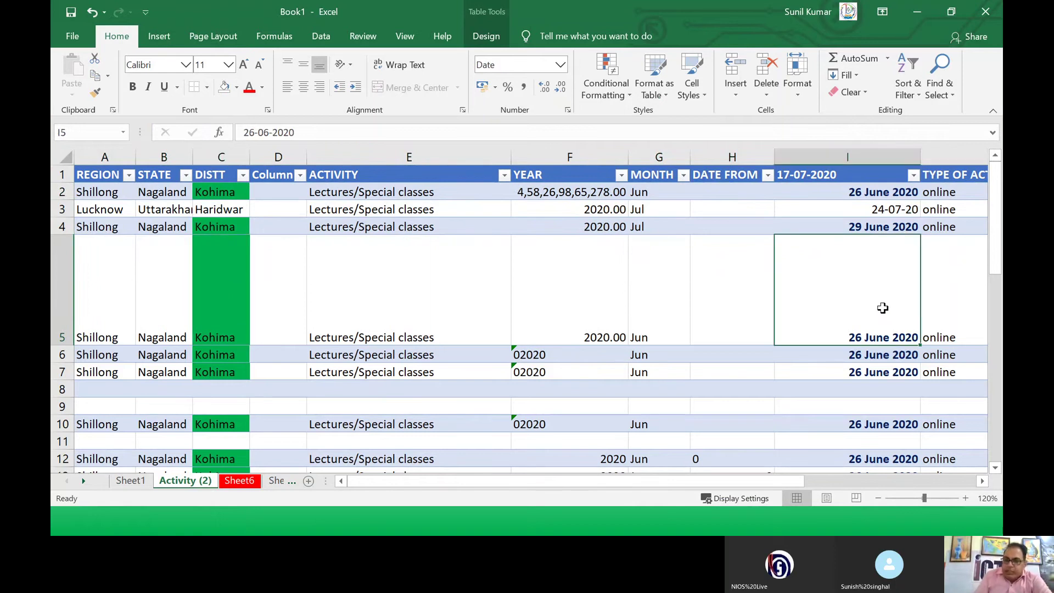
pyautogui.click(212, 299)
pyautogui.rightClick(212, 301)
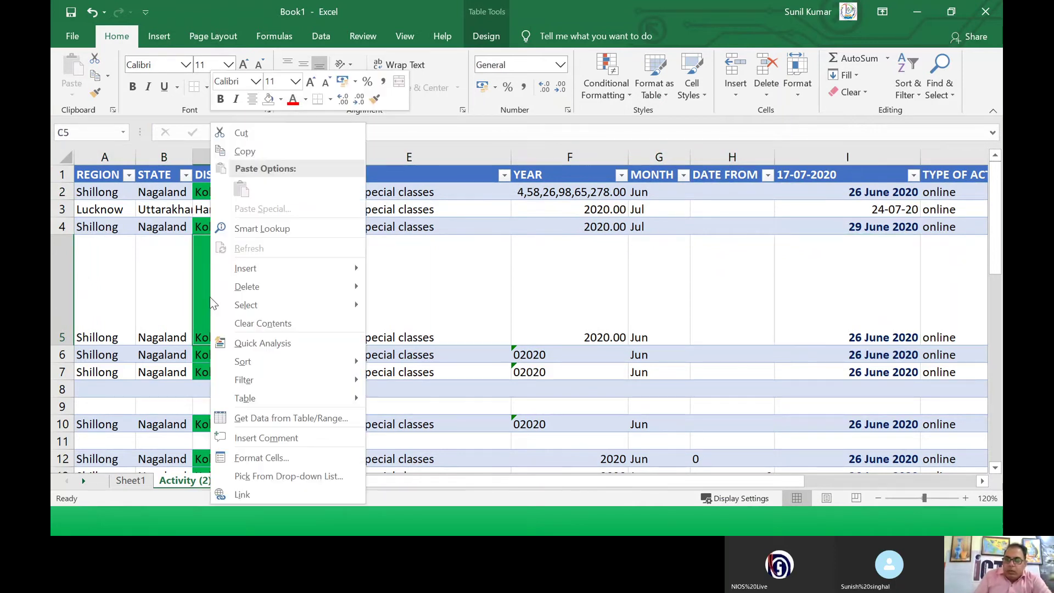
pyautogui.click(240, 149)
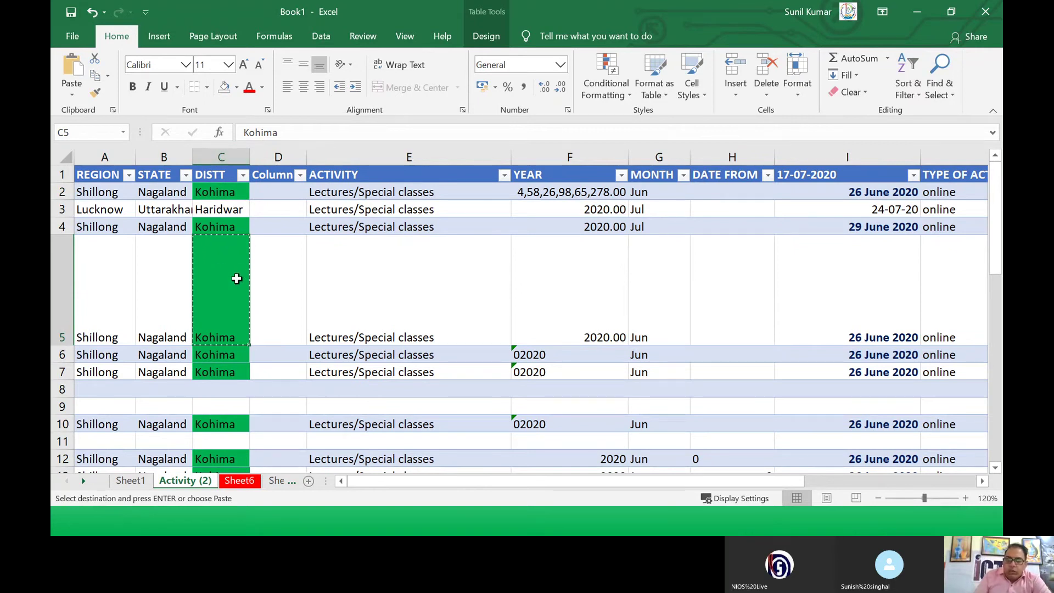
pyautogui.click(108, 76)
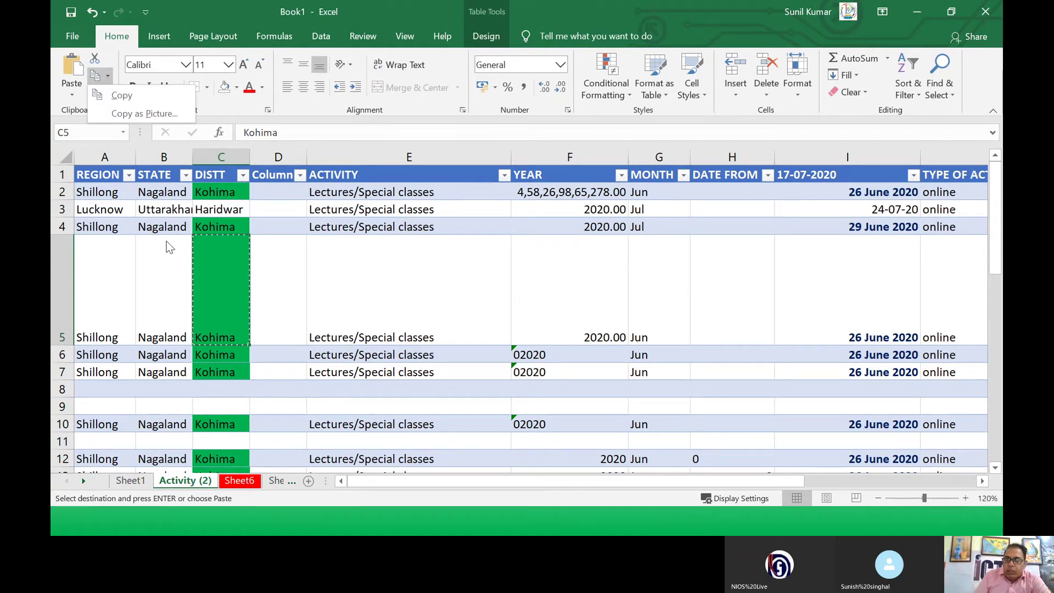
pyautogui.click(217, 265)
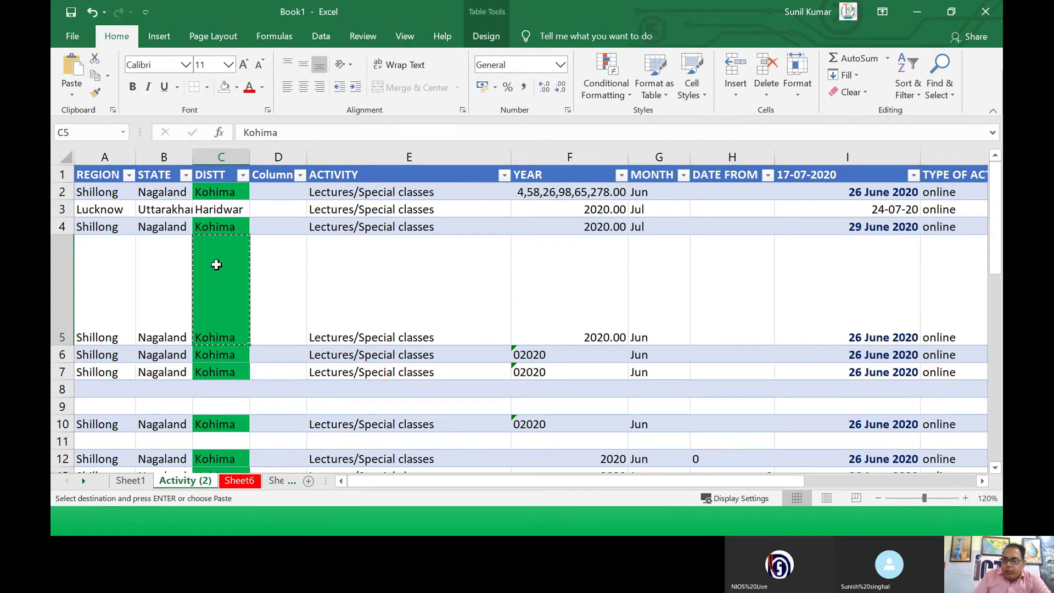
# Step: Paste Special only C5's formats into I5, turning its date into 44008
pyautogui.click(865, 273)
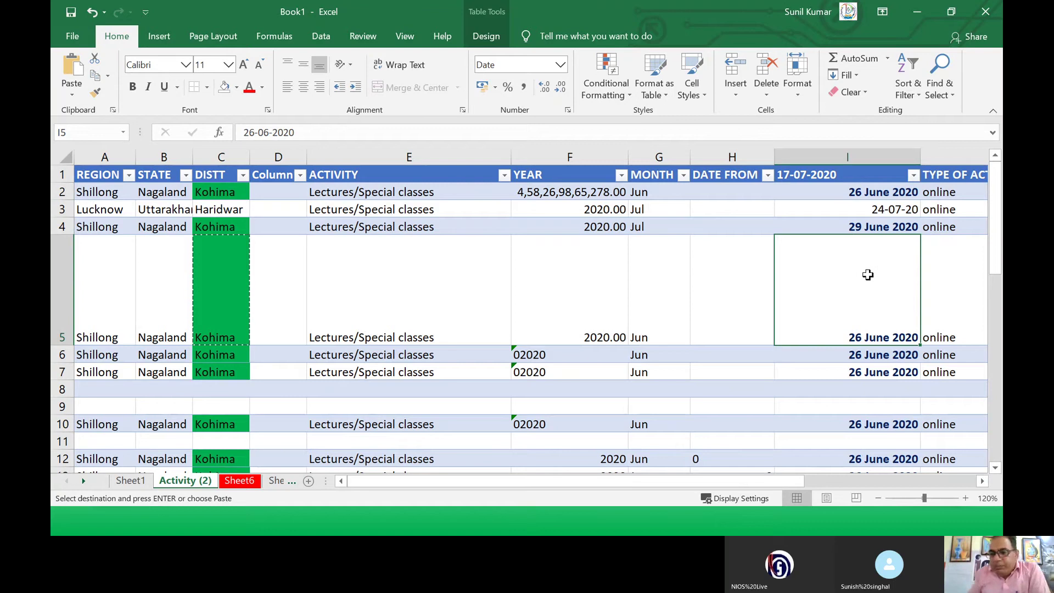
pyautogui.click(72, 97)
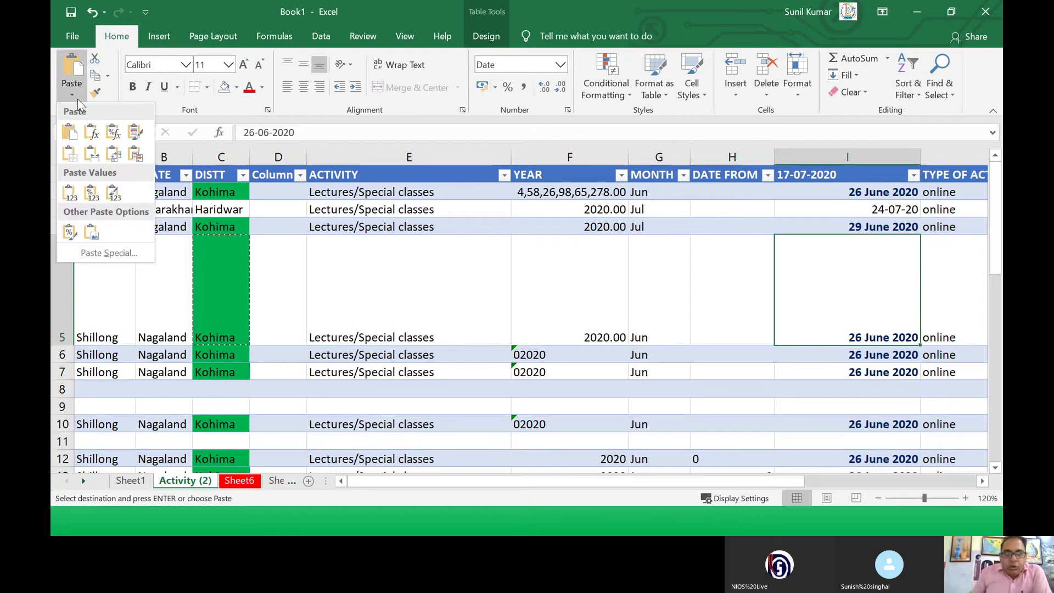
pyautogui.click(110, 252)
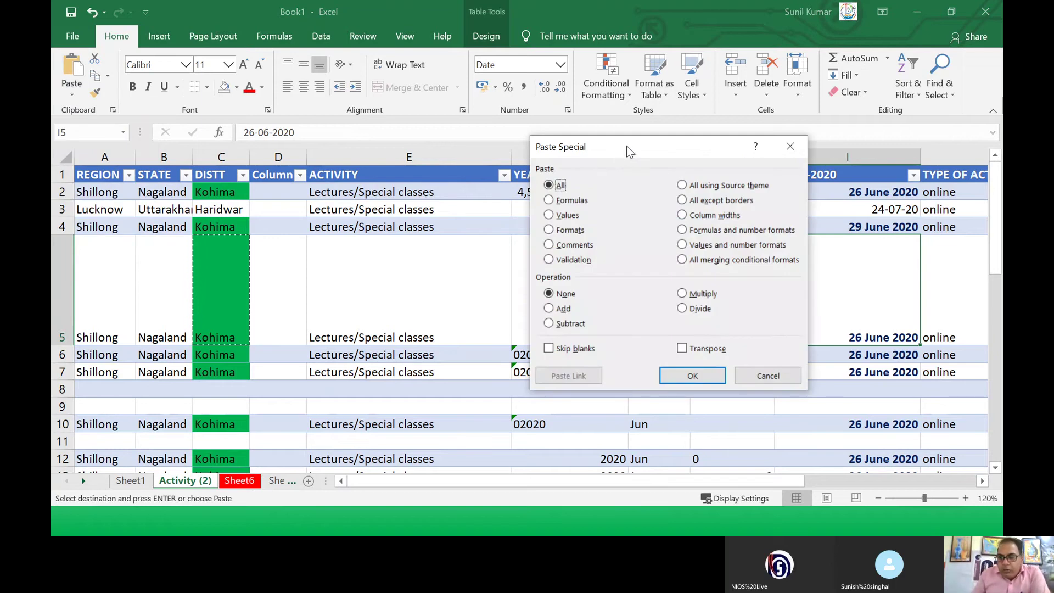
pyautogui.moveTo(627, 146); pyautogui.dragTo(433, 118)
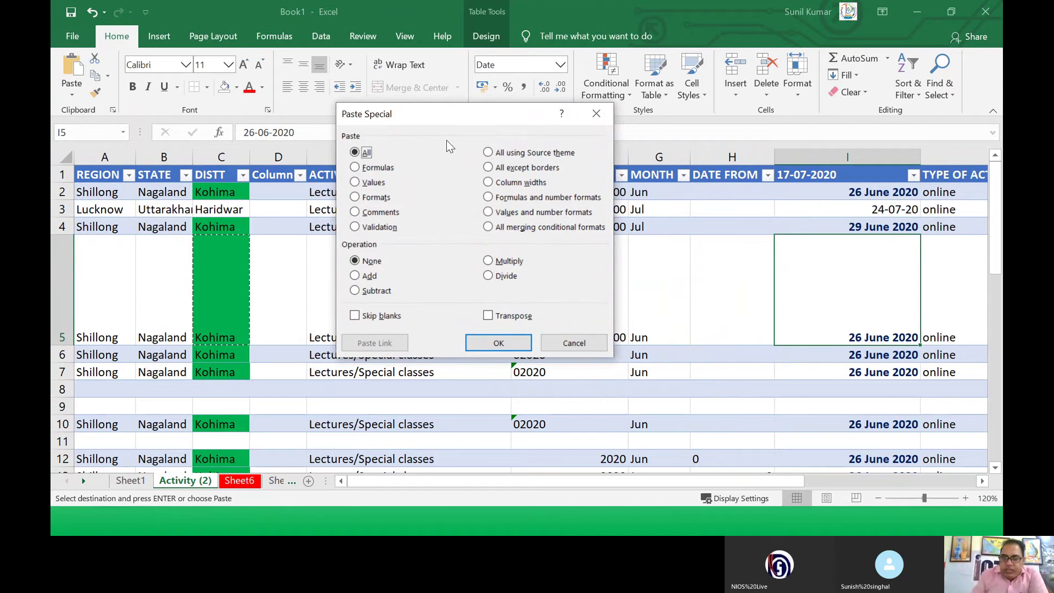
pyautogui.click(369, 199)
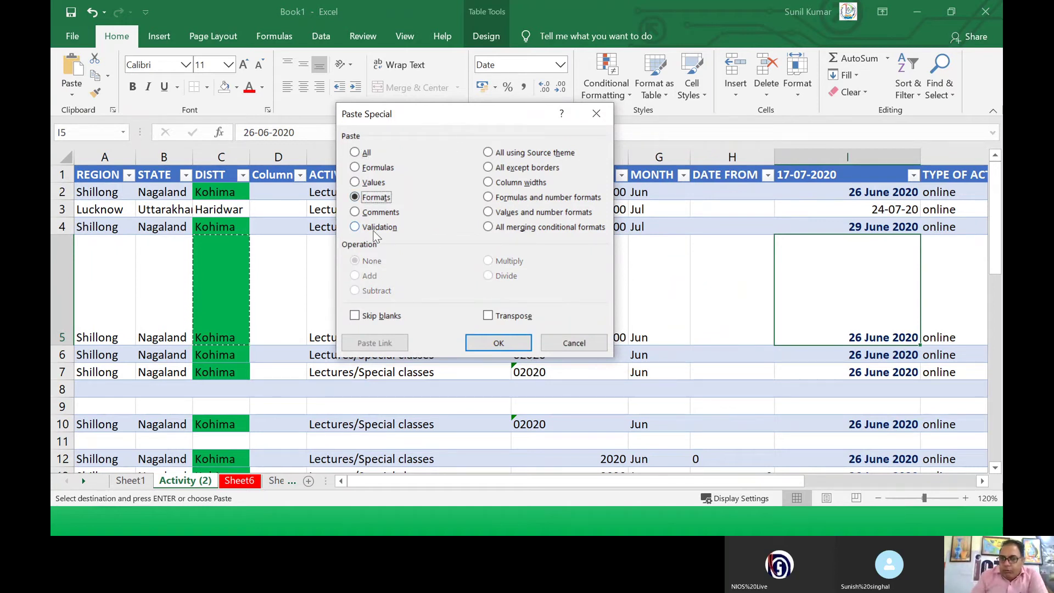
pyautogui.click(500, 344)
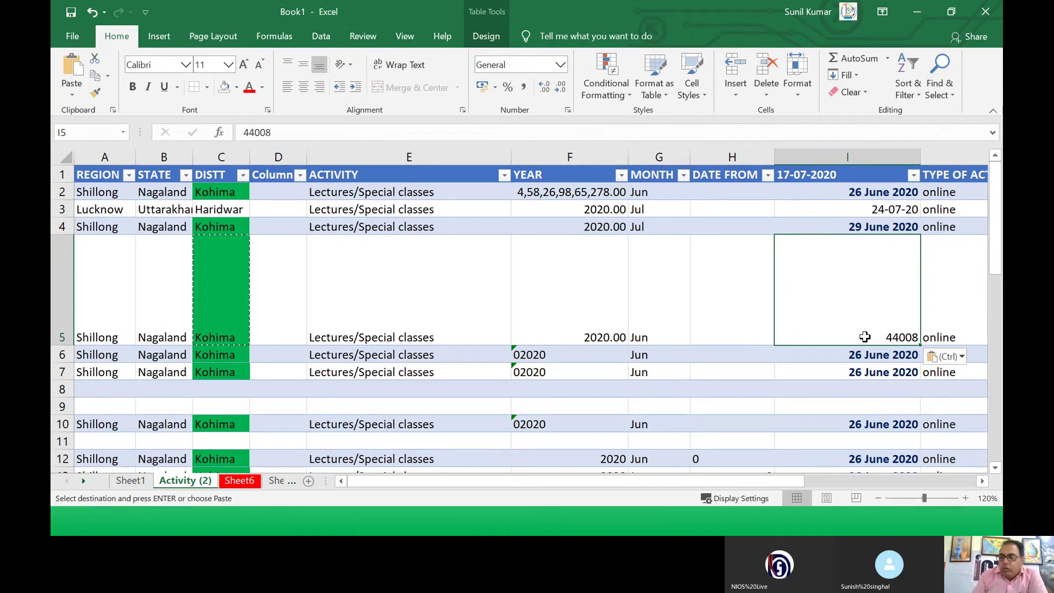
# Step: Review I5's cell options, select G5, then go to the blank Sheet6
pyautogui.rightClick(814, 307)
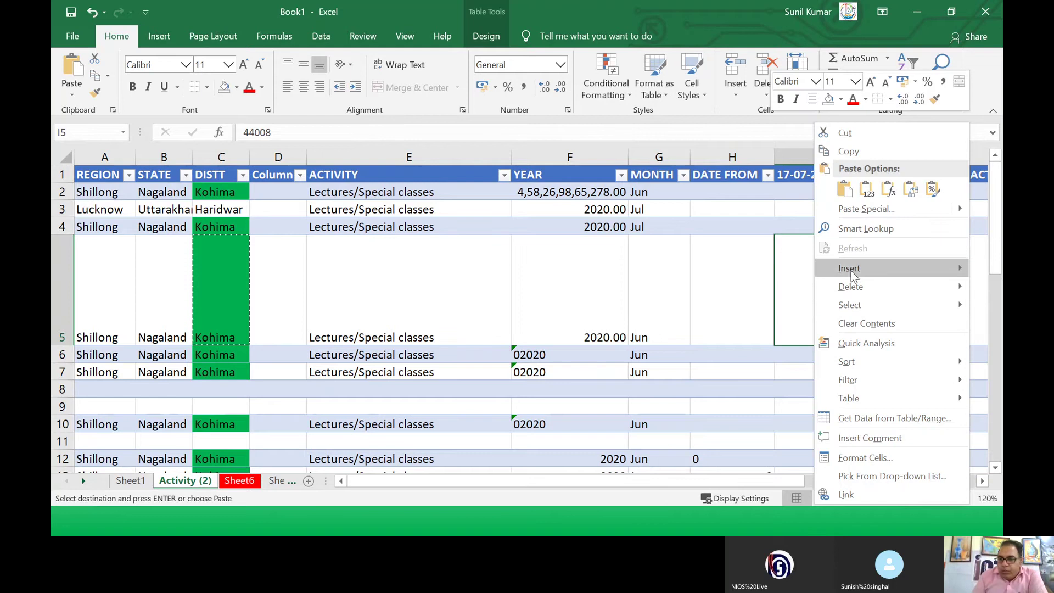
pyautogui.moveTo(845, 268)
pyautogui.press('Escape')
pyautogui.click(637, 274)
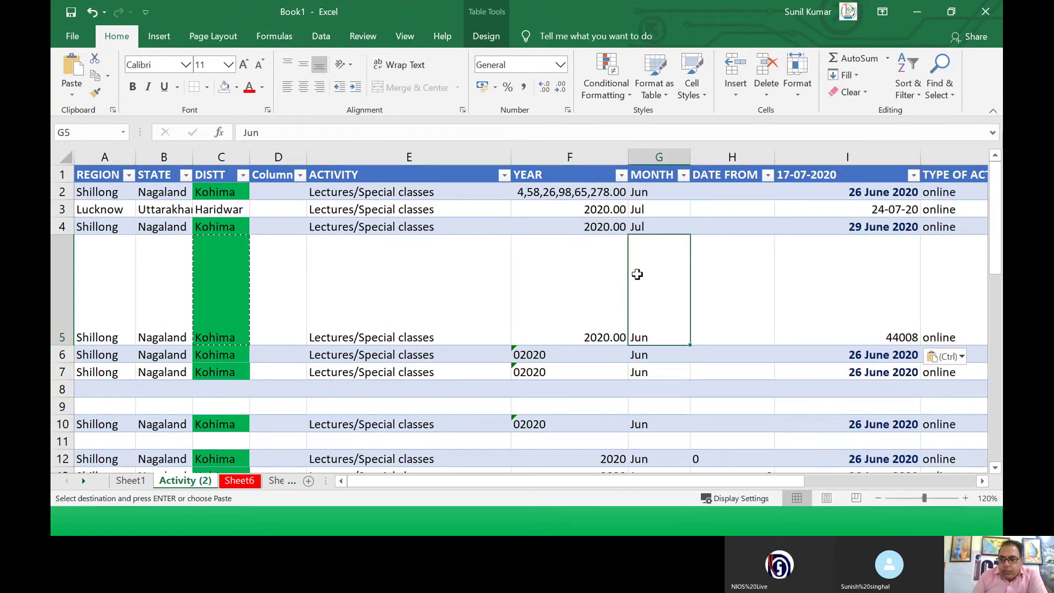
pyautogui.click(236, 485)
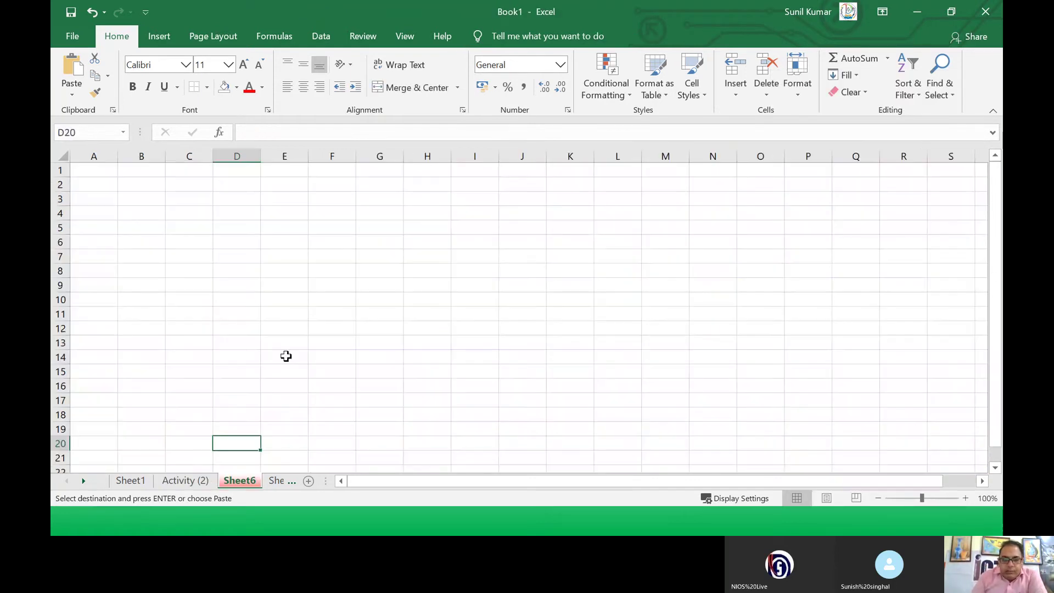
# Step: On Sheet1, paste only G2's percentage formula into G10 as =F10/2
pyautogui.click(130, 481)
pyautogui.click(646, 198)
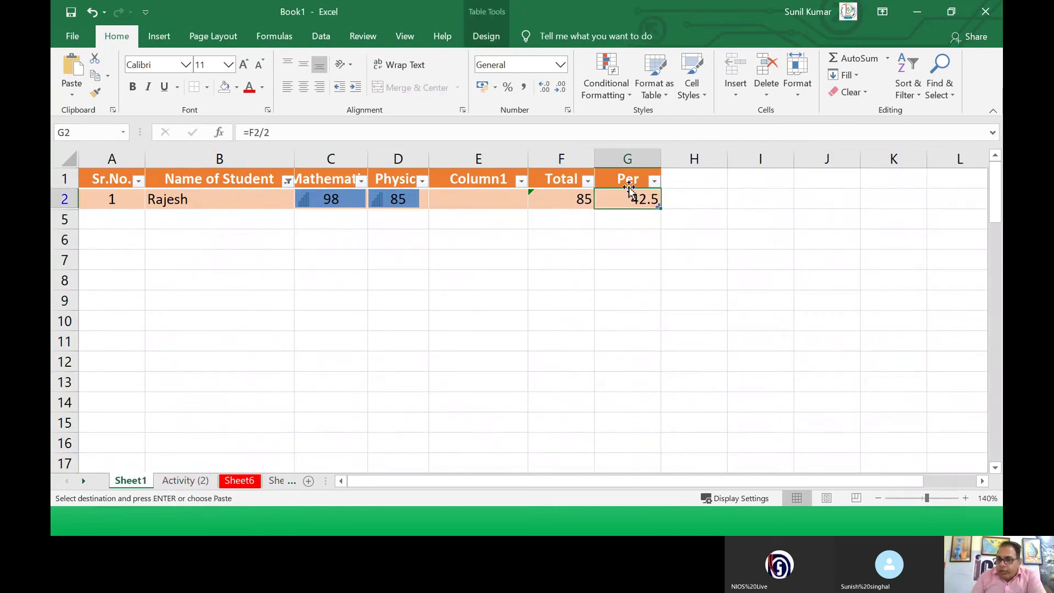
pyautogui.rightClick(627, 202)
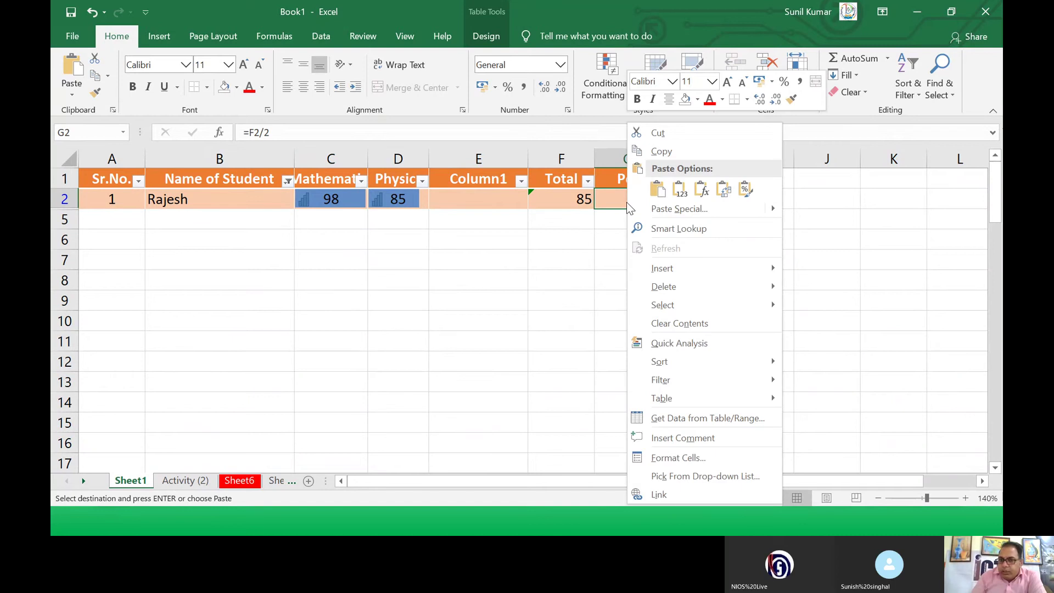
pyautogui.click(661, 151)
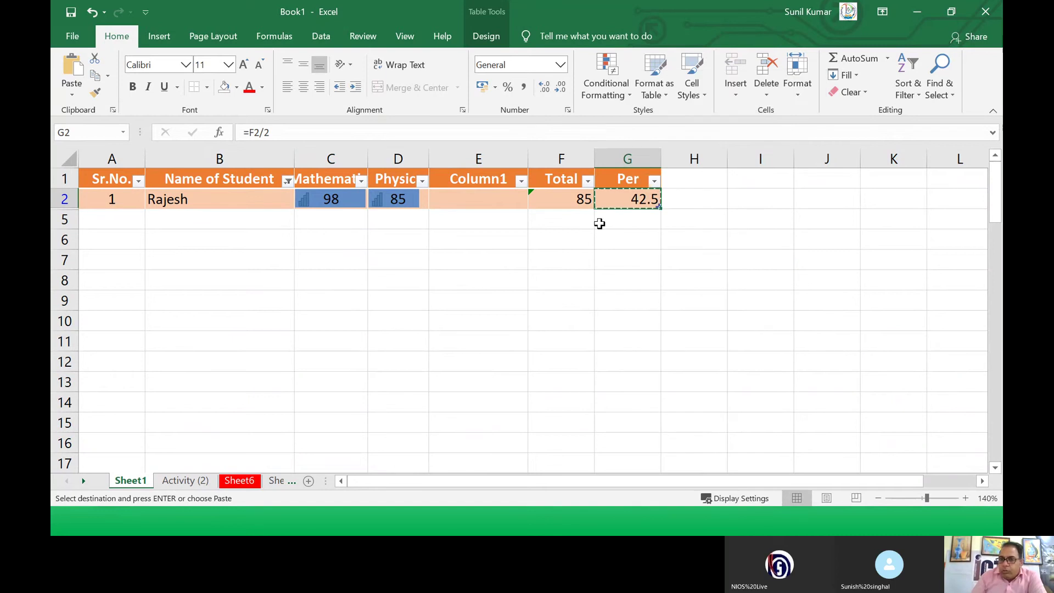
pyautogui.click(596, 313)
pyautogui.rightClick(614, 318)
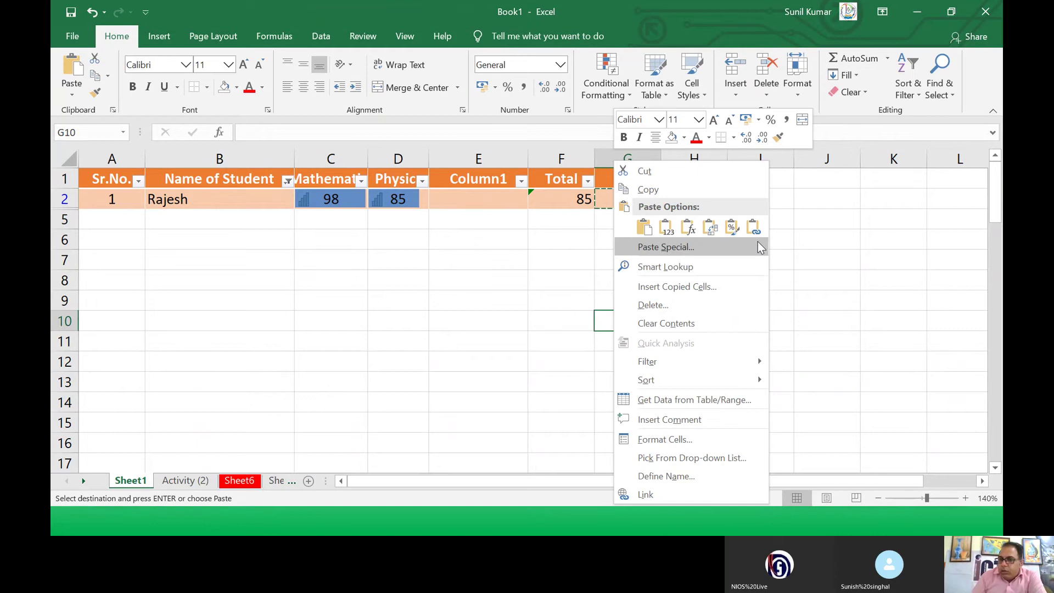
pyautogui.moveTo(760, 247)
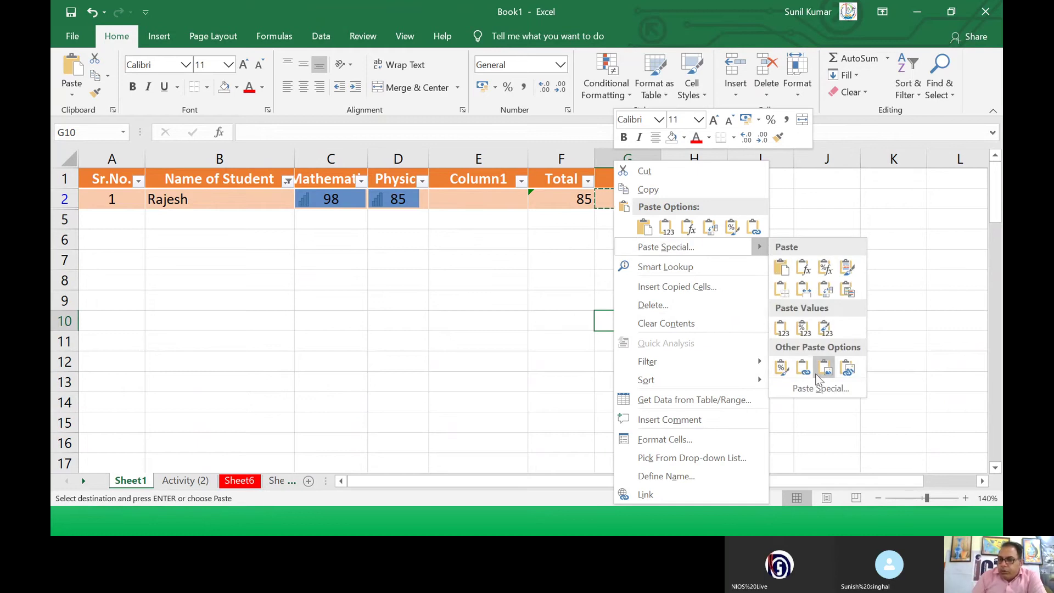
pyautogui.click(818, 387)
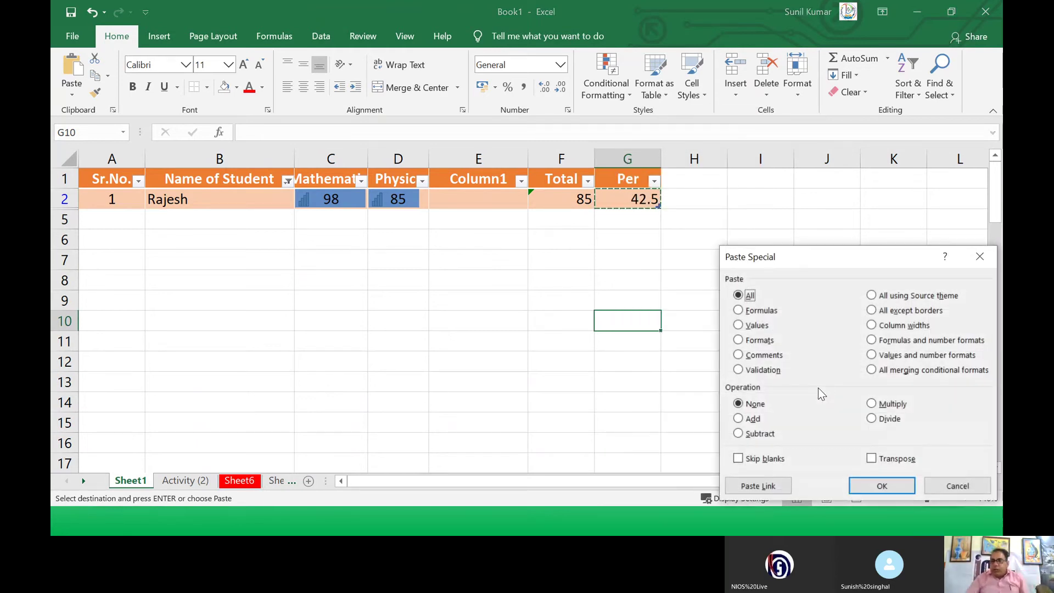
pyautogui.click(762, 310)
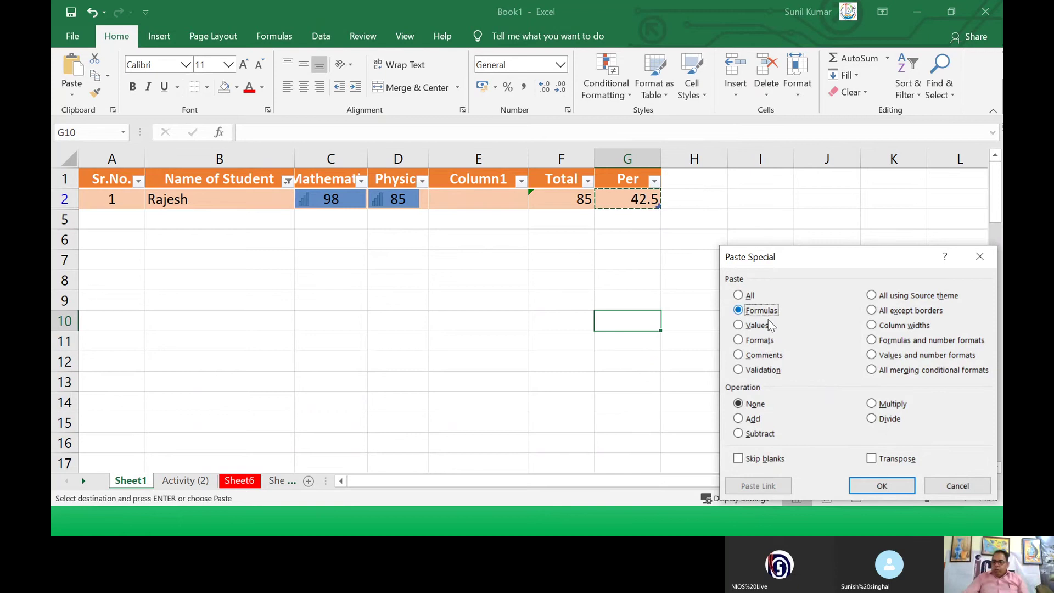
pyautogui.click(881, 486)
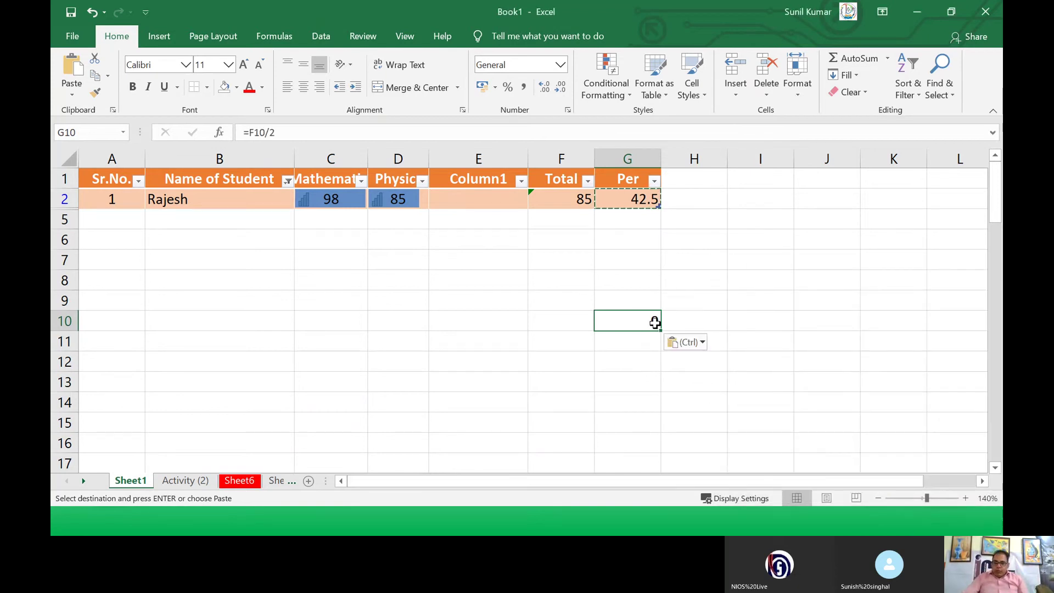
# Step: Enter marks 78 in C10 and 85 in D10
pyautogui.click(334, 325)
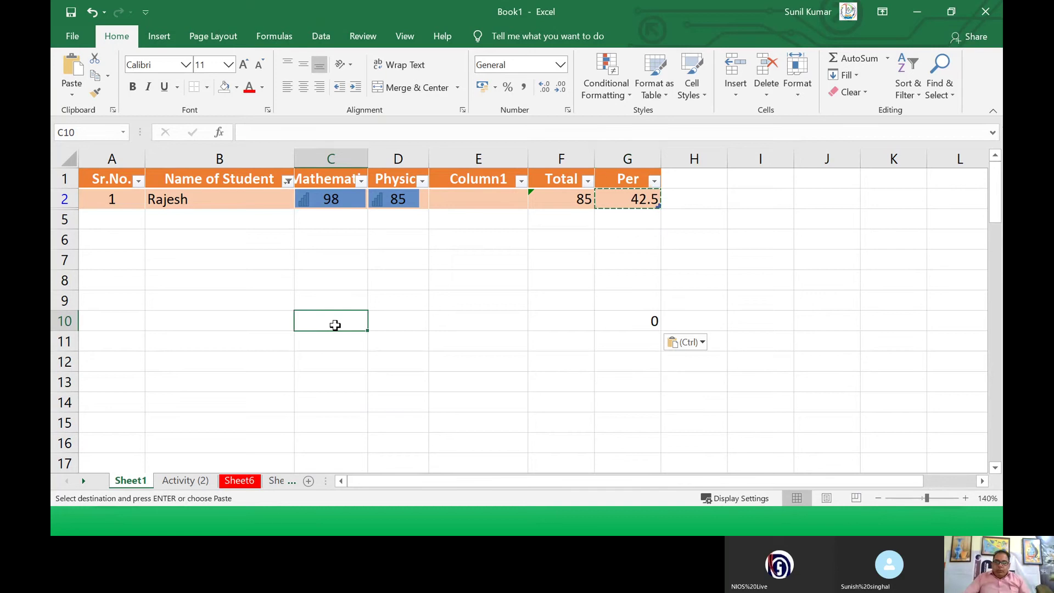
pyautogui.write('78')
pyautogui.press('Tab')
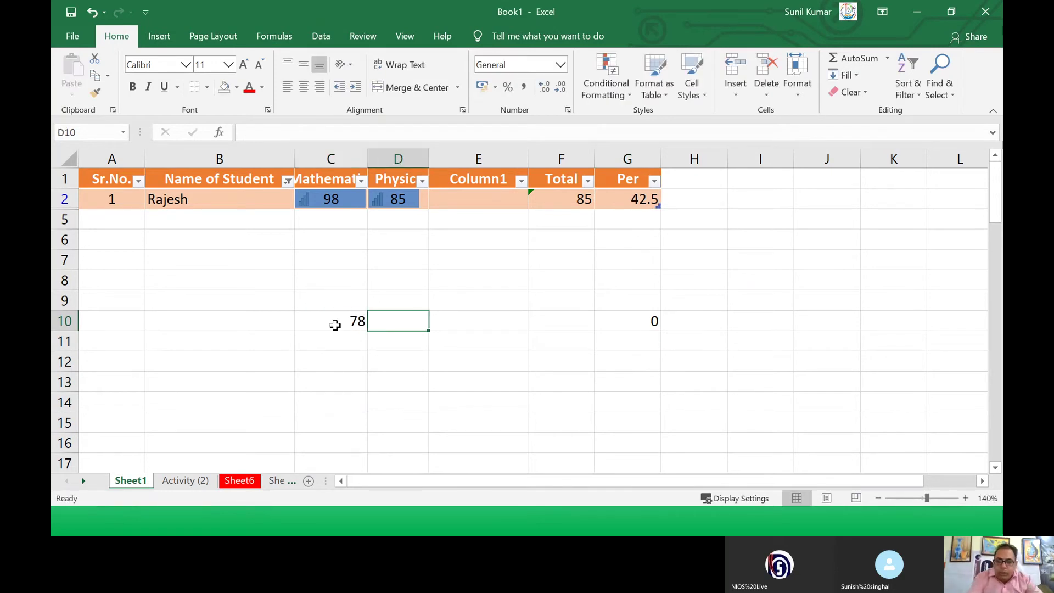
pyautogui.write('85')
pyautogui.press('Tab')
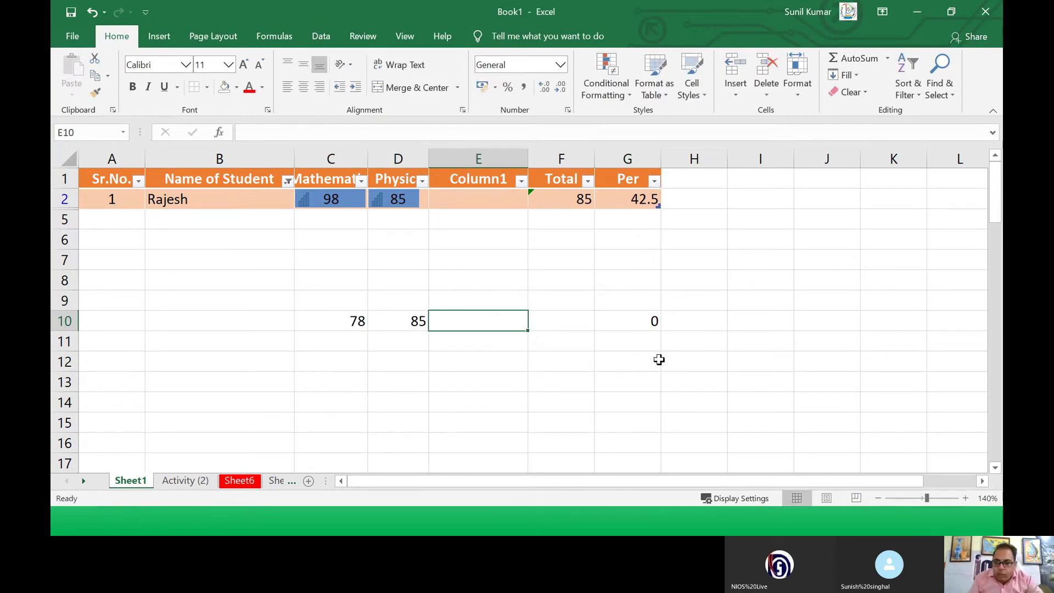
pyautogui.click(639, 326)
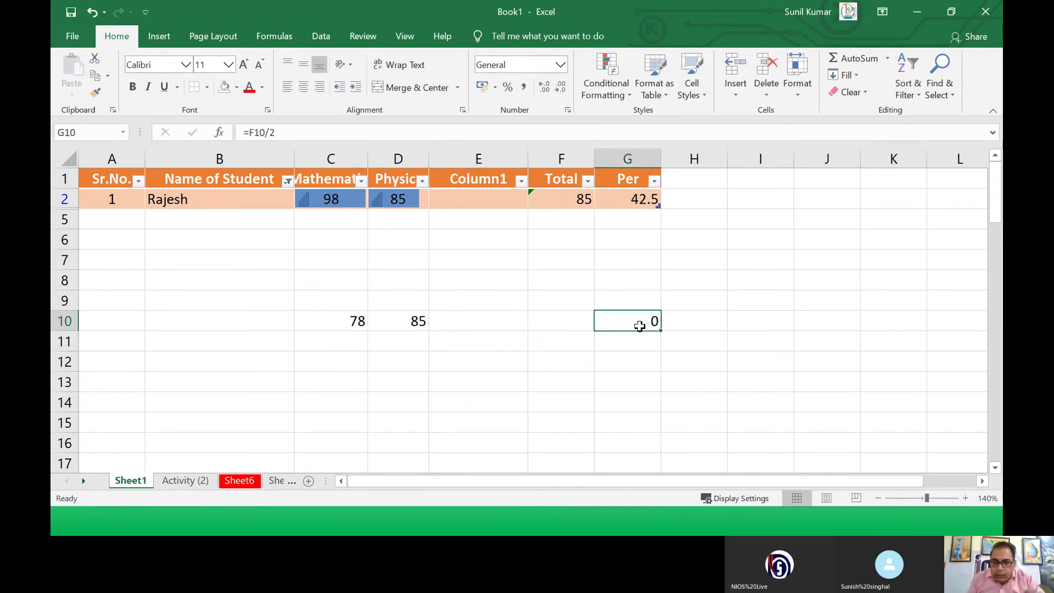
# Step: Paste F2's total formula into F10 and correct it to =SUM(C10:E10), giving 163
pyautogui.click(620, 193)
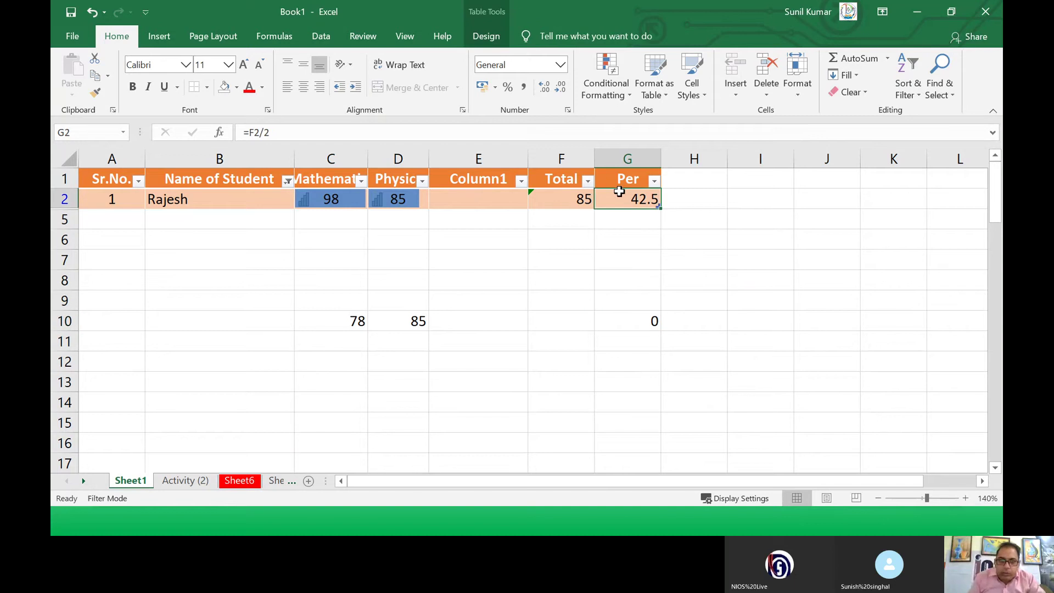
pyautogui.click(565, 199)
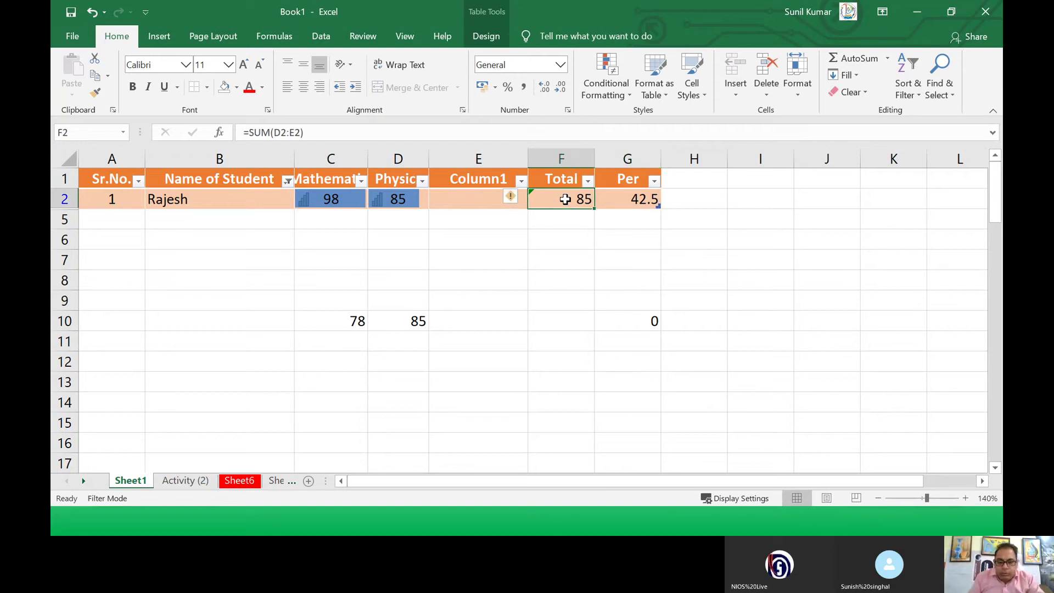
pyautogui.hotkey('ctrl', 'c')
pyautogui.click(561, 324)
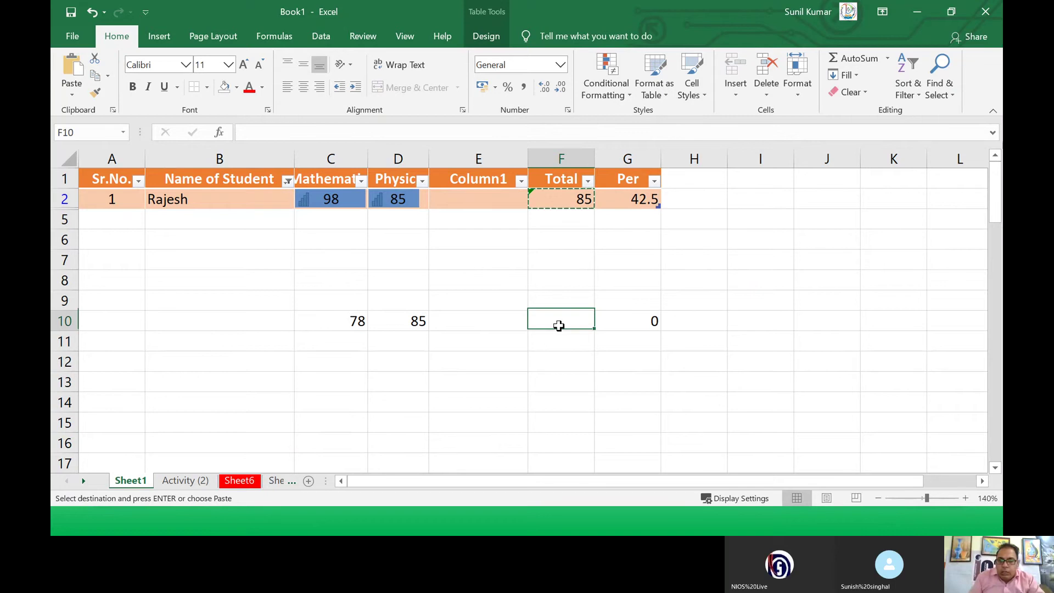
pyautogui.rightClick(560, 323)
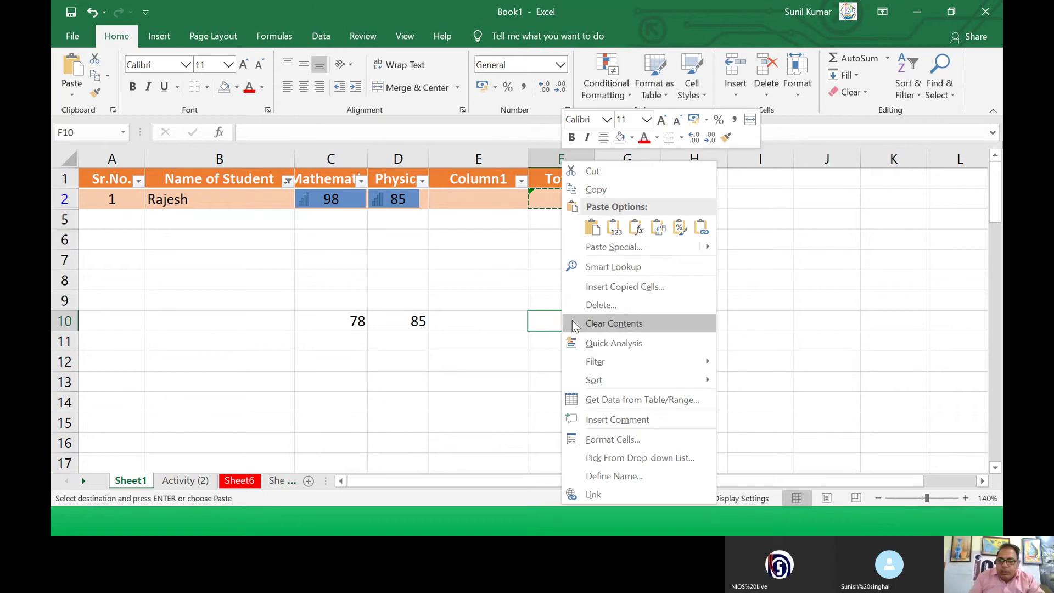
pyautogui.click(635, 229)
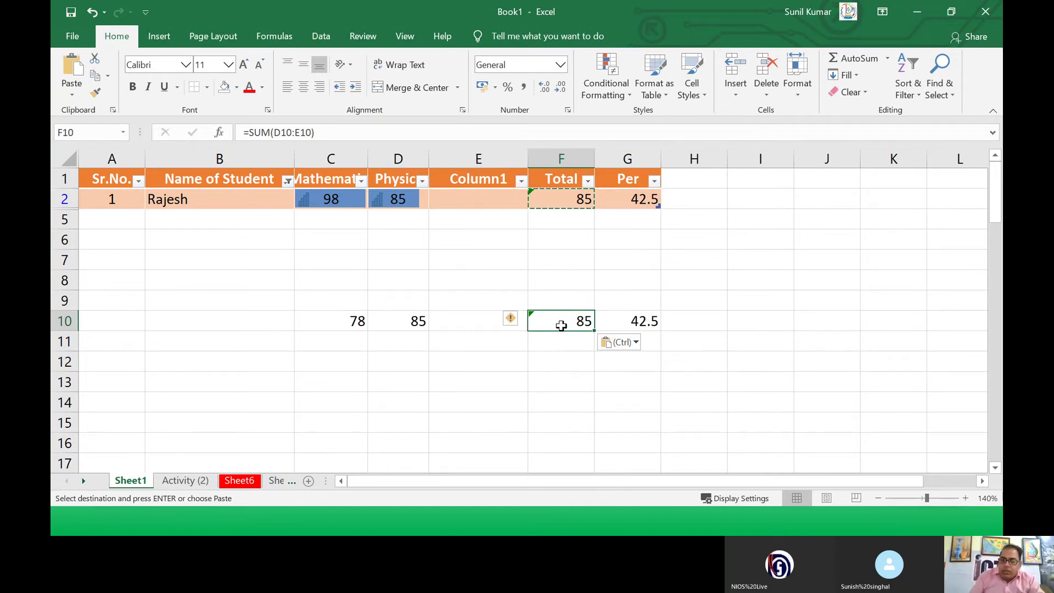
pyautogui.click(278, 133)
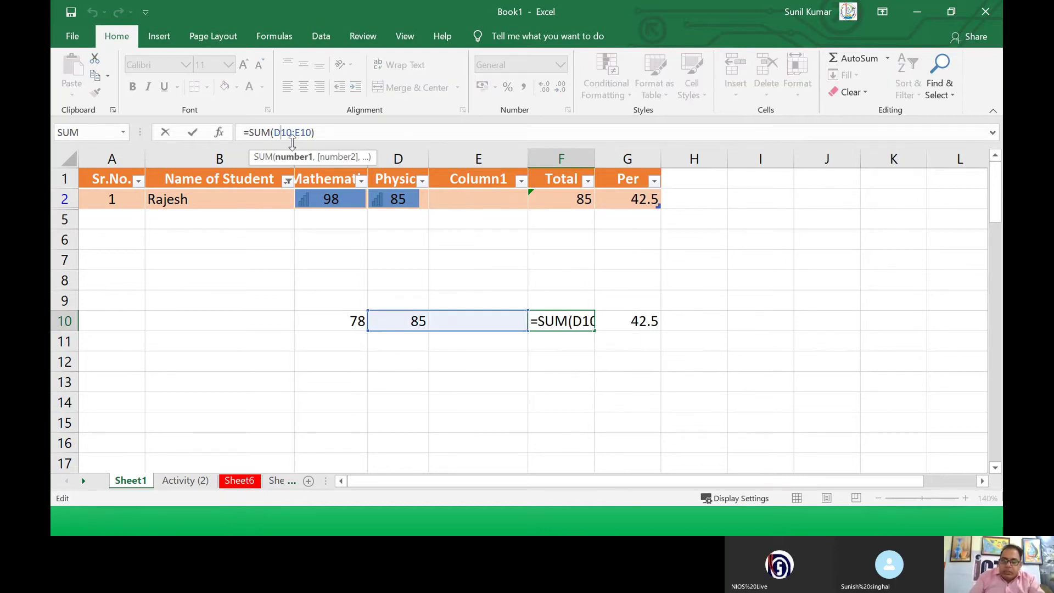
pyautogui.press('BackSpace')
pyautogui.write('C')
pyautogui.press('Return')
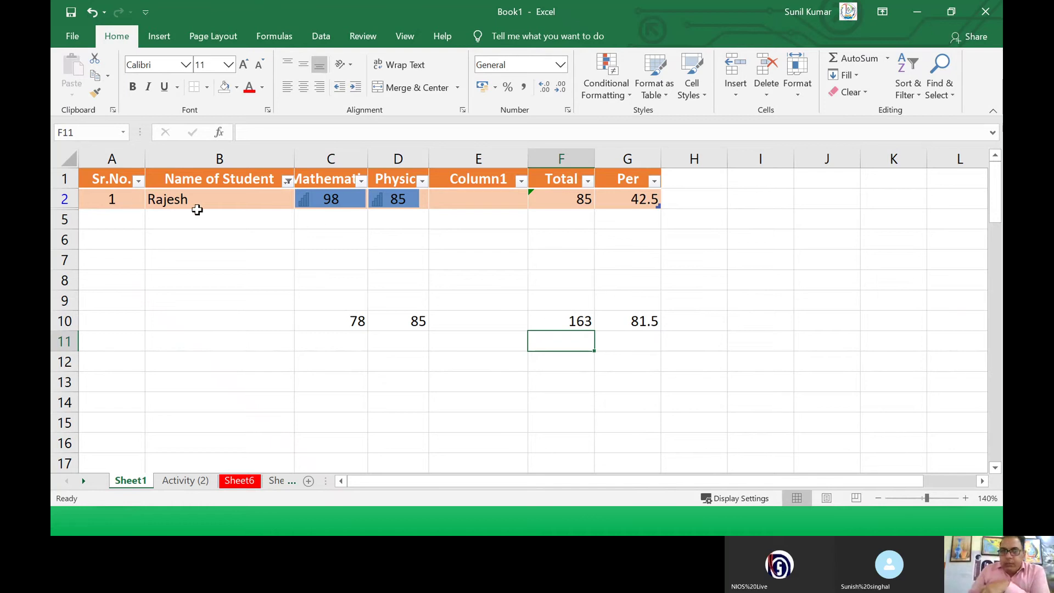
# Step: Copy the header and first student row, A1:G2
pyautogui.moveTo(107, 198); pyautogui.dragTo(621, 174)
pyautogui.rightClick(622, 176)
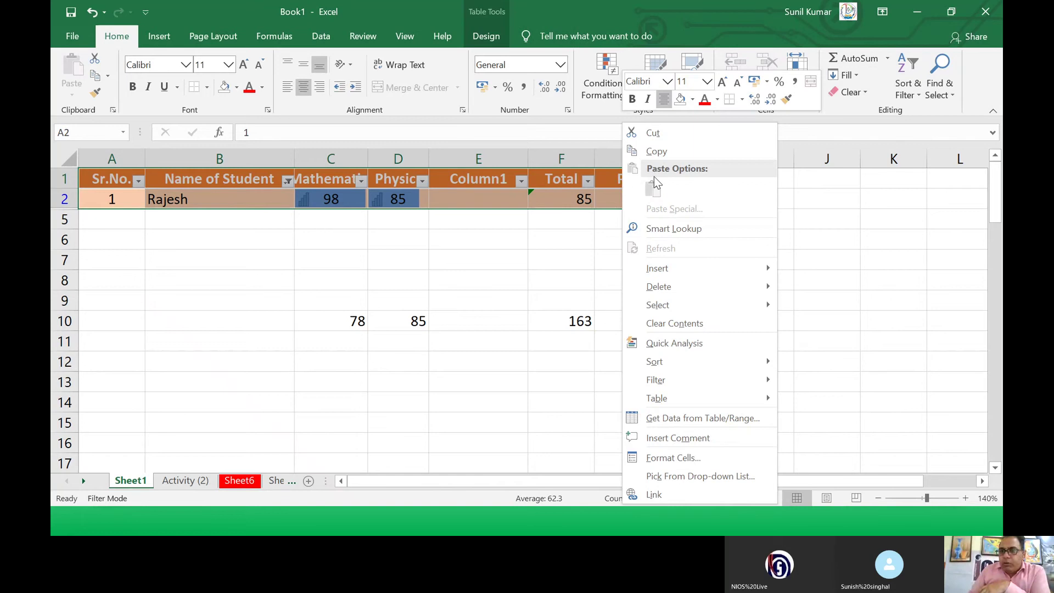
pyautogui.click(658, 153)
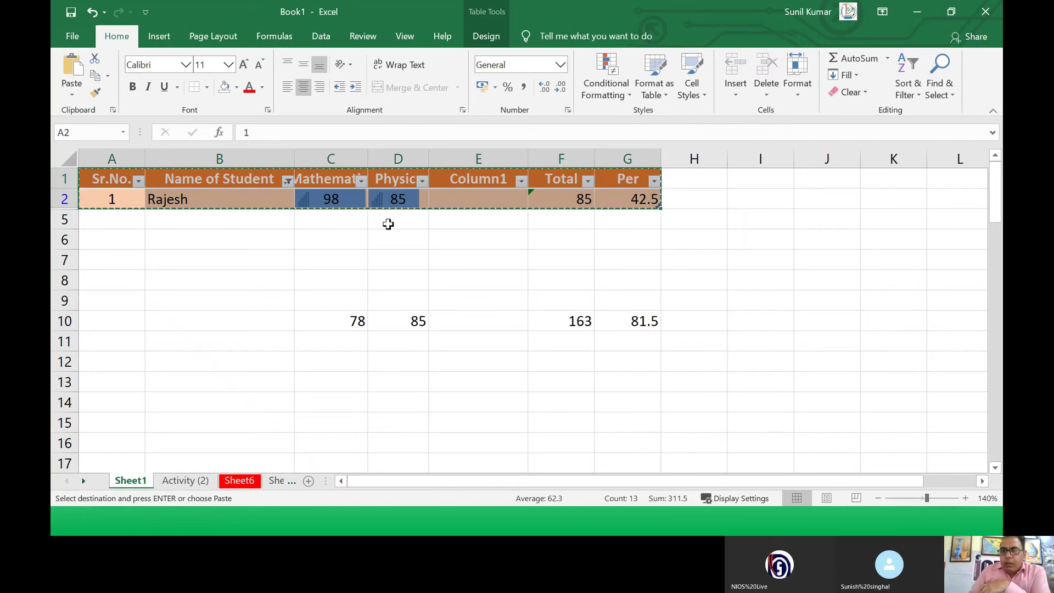
# Step: Paste only the table's formats onto A13:G14 using Paste Special > Formats
pyautogui.click(106, 385)
pyautogui.click(77, 95)
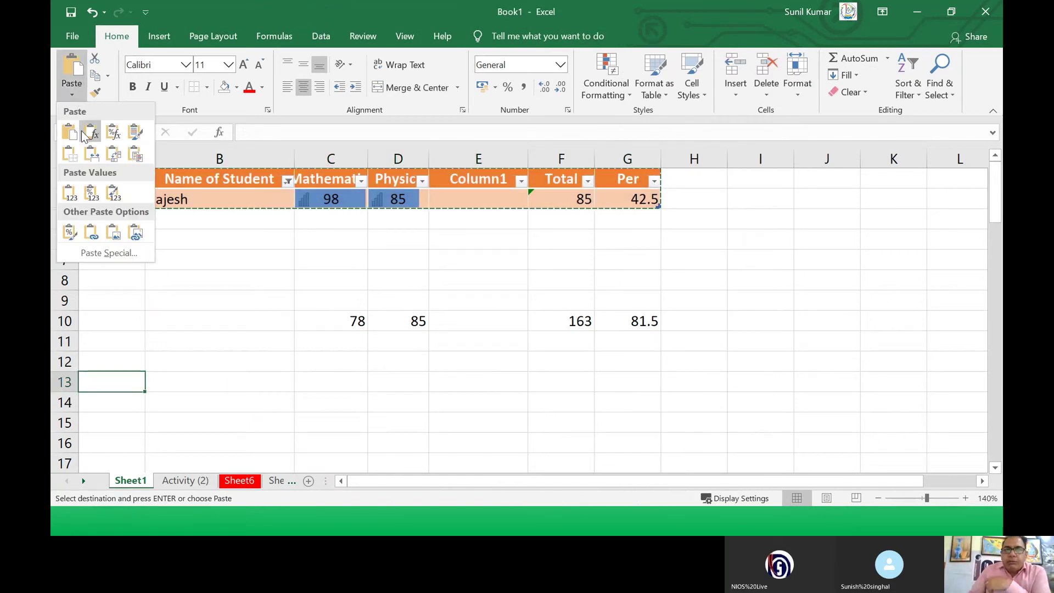
pyautogui.click(102, 253)
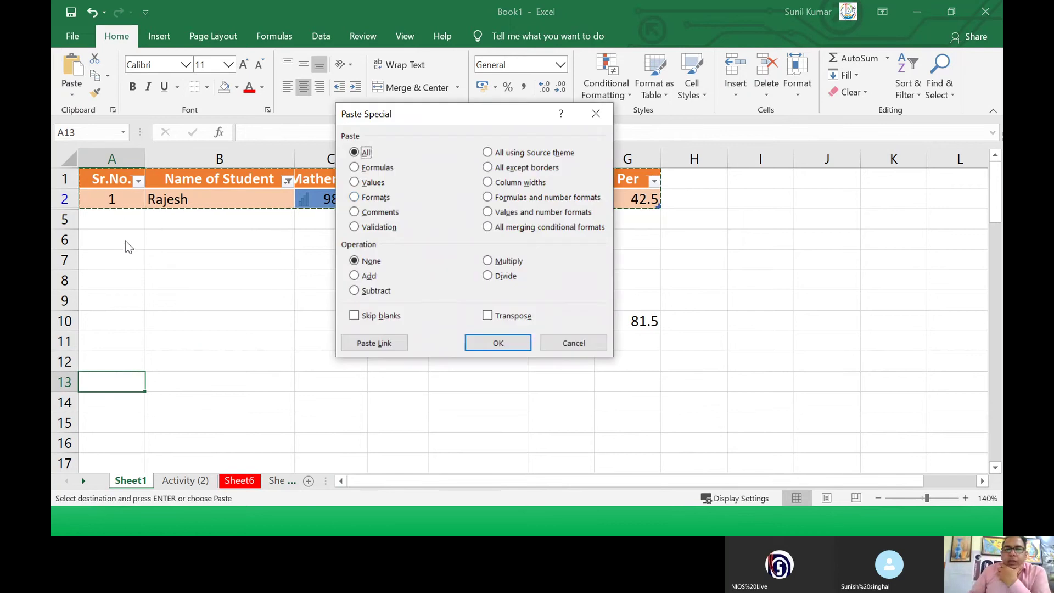
pyautogui.click(391, 195)
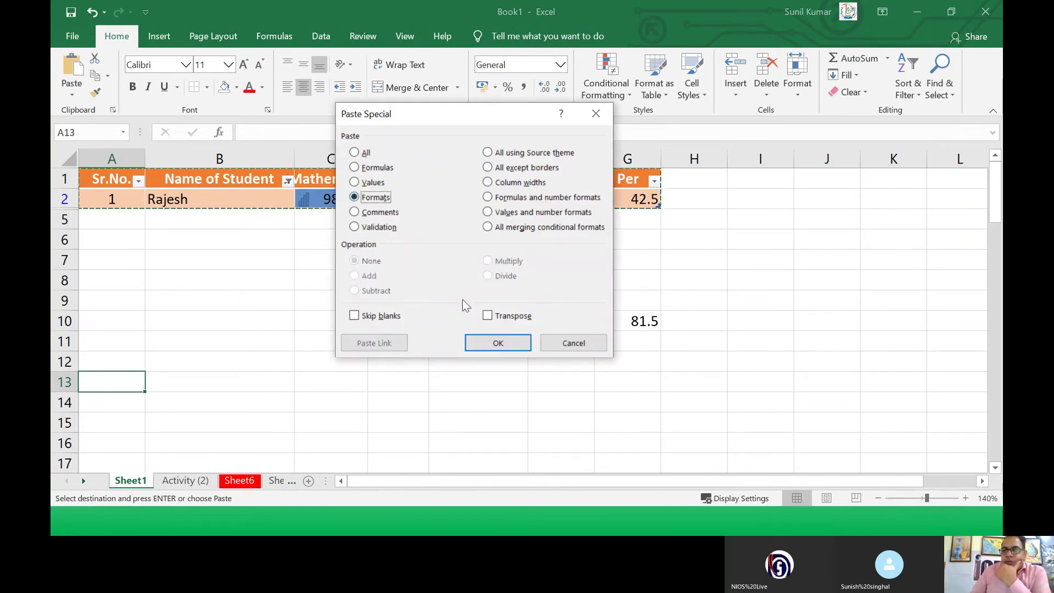
pyautogui.click(498, 343)
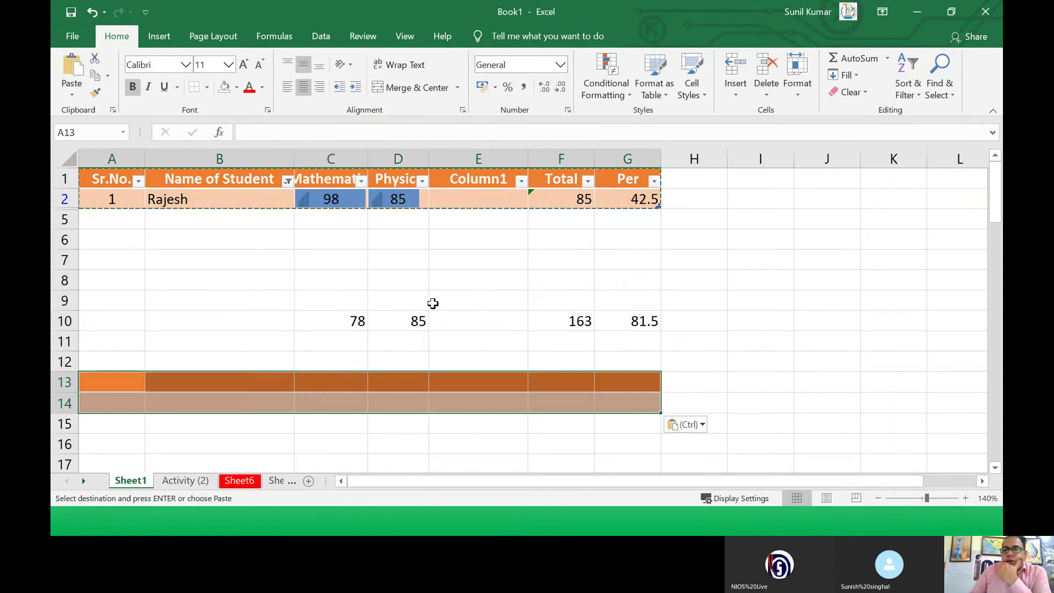
pyautogui.click(430, 302)
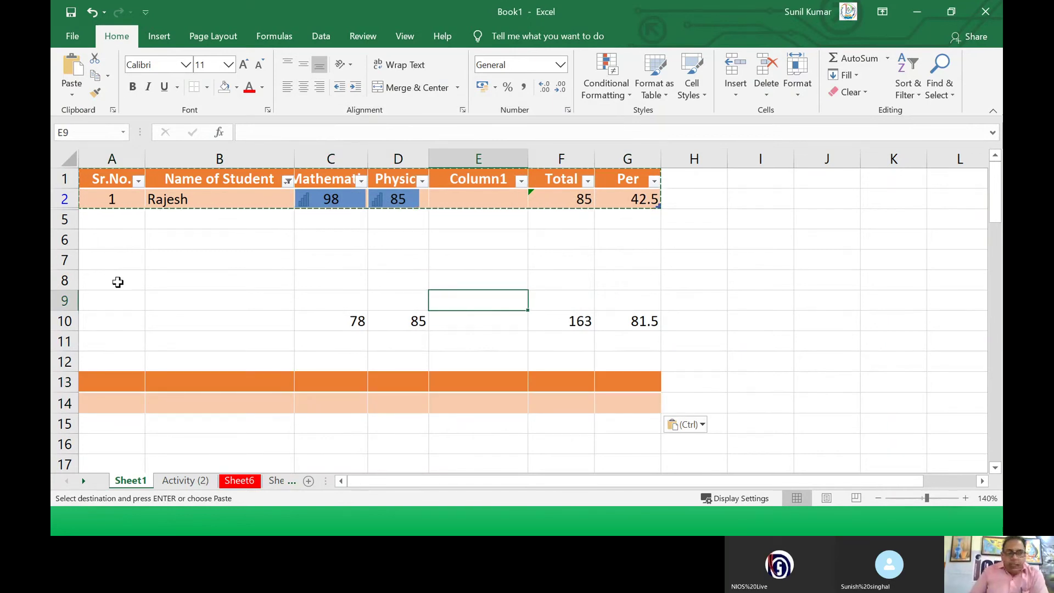
# Step: Copy F2:G2 and paste it normally into J6, which shows 0 and 0
pyautogui.click(558, 199)
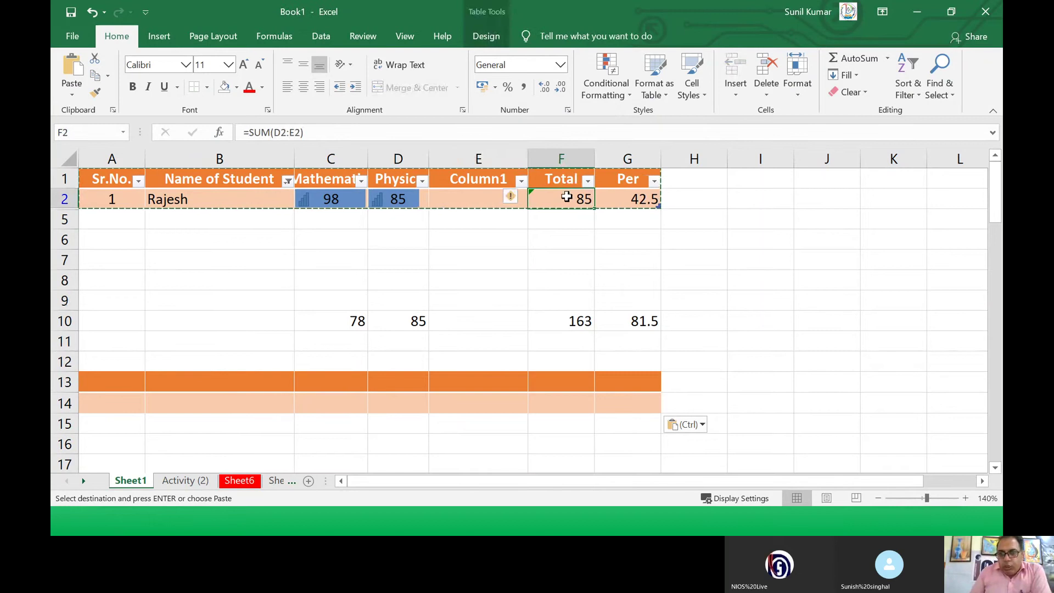
pyautogui.moveTo(603, 199); pyautogui.dragTo(609, 200)
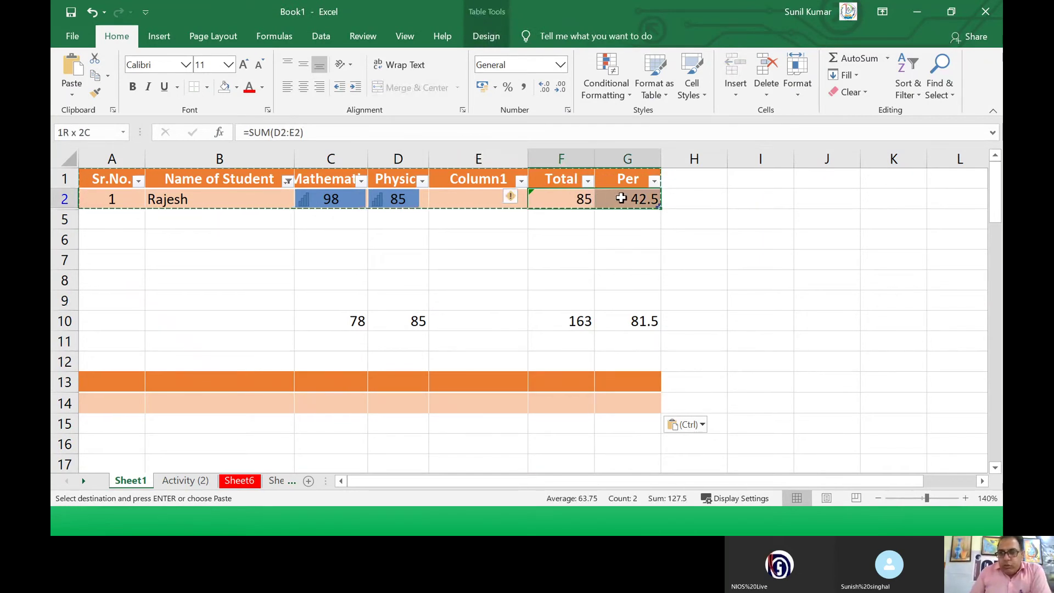
pyautogui.rightClick(623, 204)
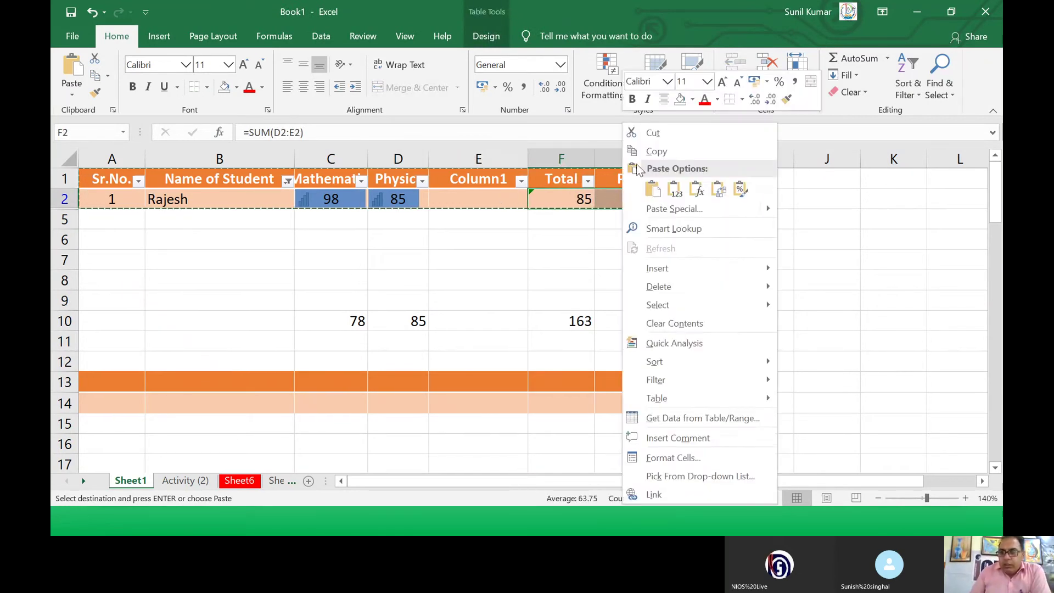
pyautogui.click(654, 151)
pyautogui.click(826, 240)
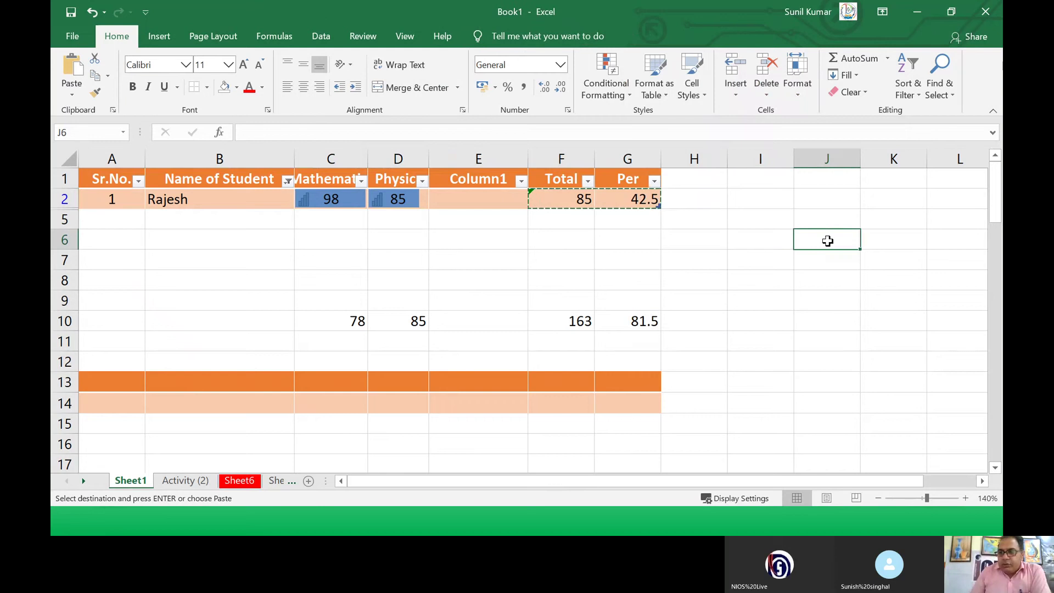
pyautogui.rightClick(826, 240)
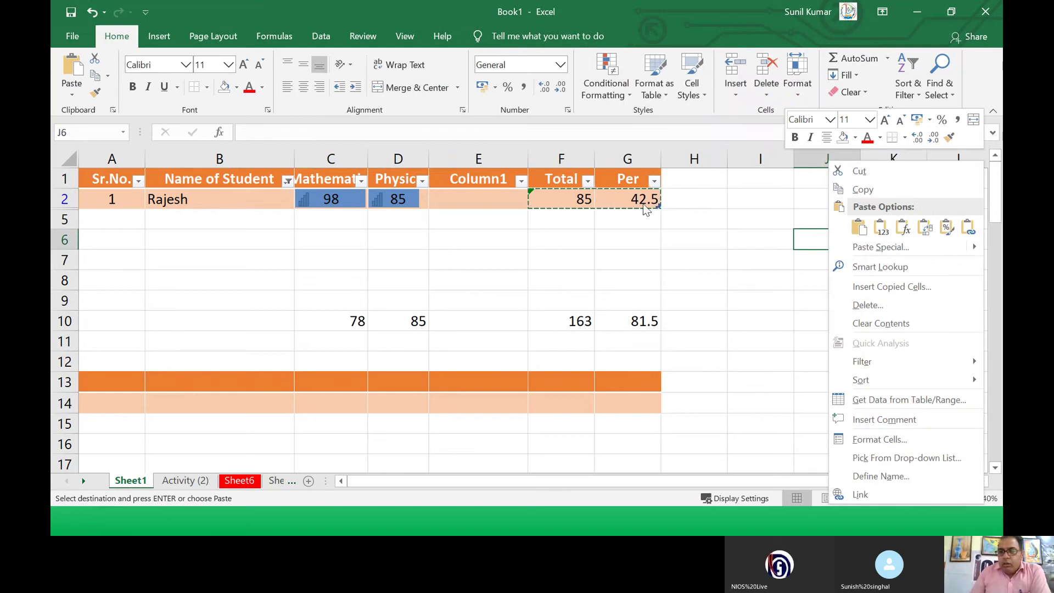
pyautogui.click(73, 76)
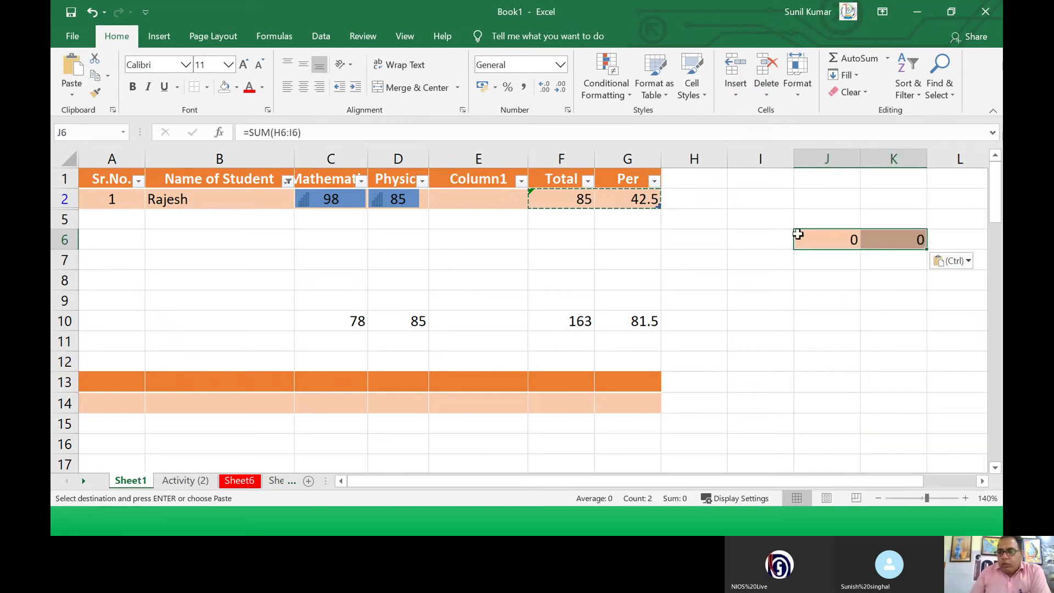
pyautogui.click(839, 242)
pyautogui.click(910, 237)
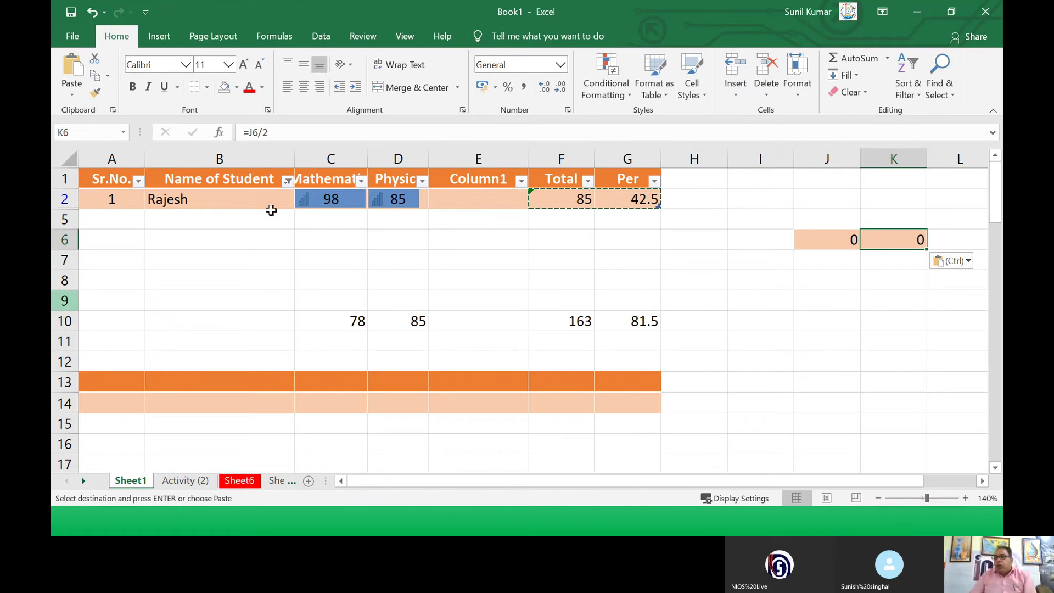
# Step: Paste F2:G2 into J6:K6 as values only, giving 85 and 42.5
pyautogui.moveTo(538, 199); pyautogui.dragTo(626, 205)
pyautogui.moveTo(823, 240); pyautogui.dragTo(876, 239)
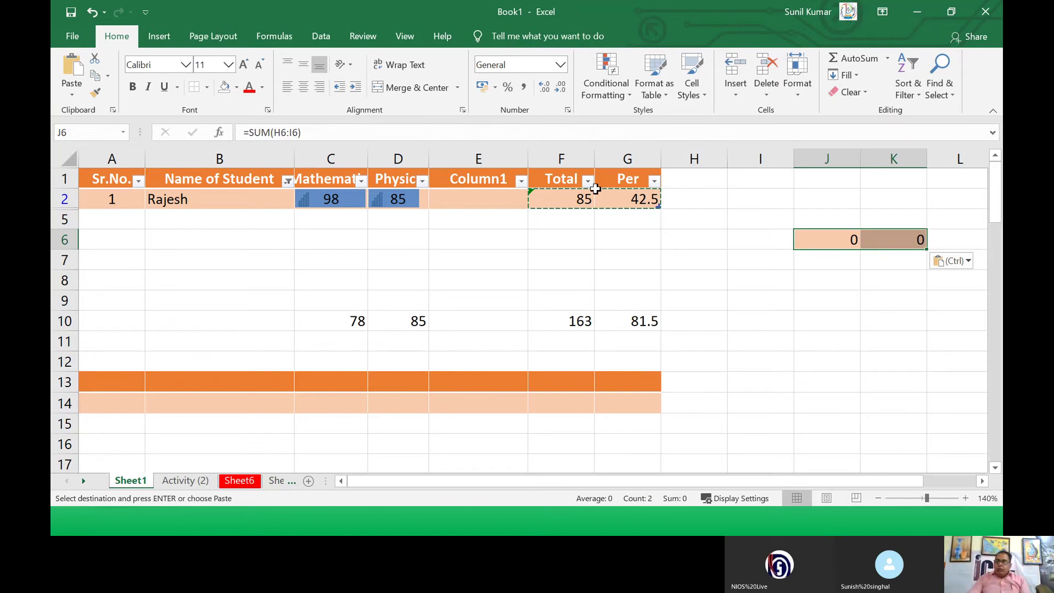
pyautogui.moveTo(592, 196); pyautogui.dragTo(618, 200)
pyautogui.rightClick(619, 200)
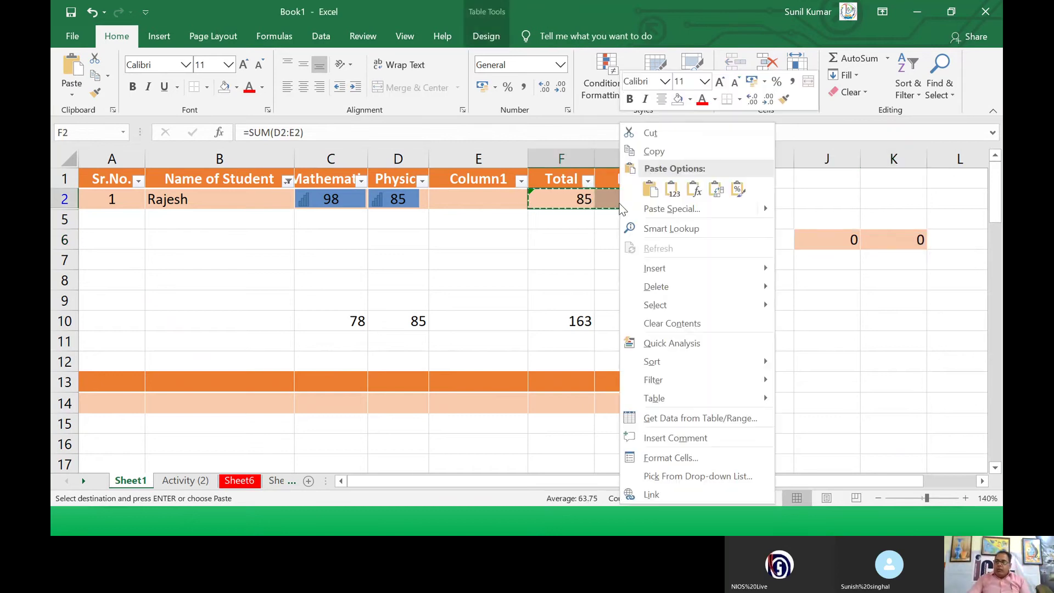
pyautogui.click(649, 155)
pyautogui.click(816, 240)
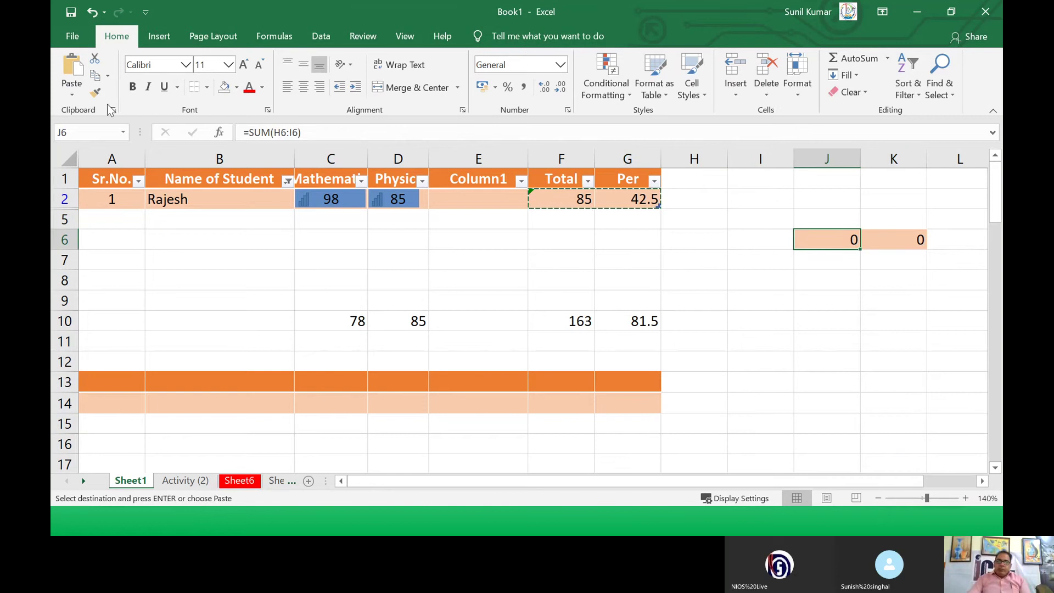
pyautogui.click(77, 95)
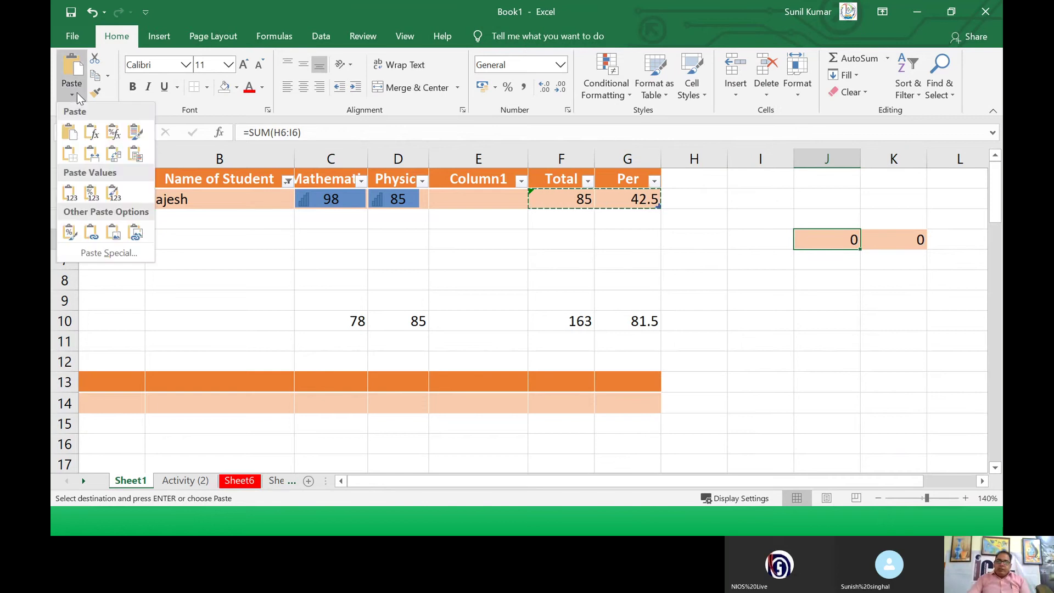
pyautogui.click(123, 250)
pyautogui.click(355, 183)
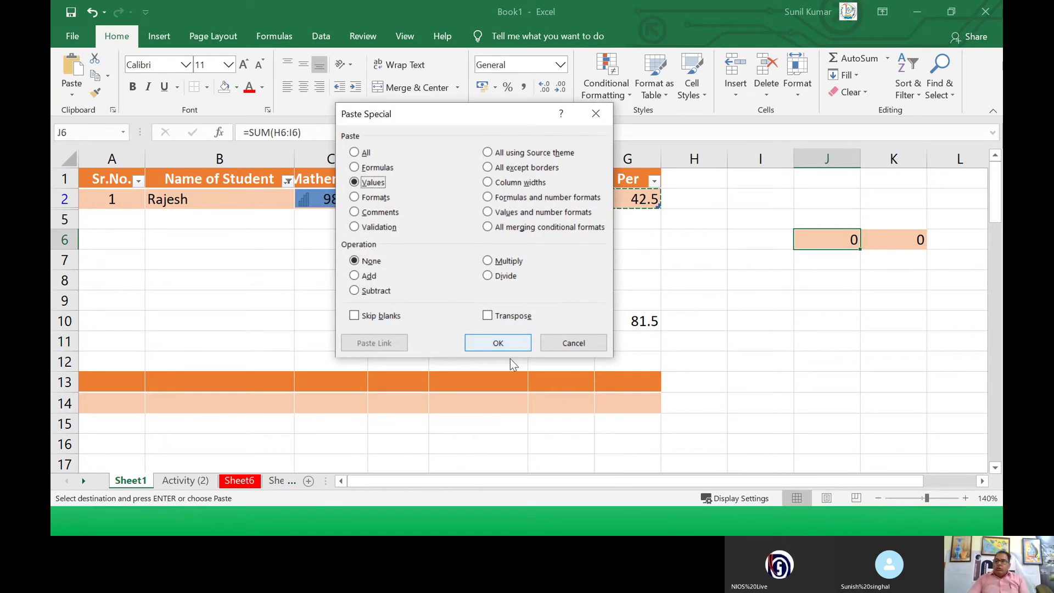
pyautogui.click(496, 346)
pyautogui.click(893, 240)
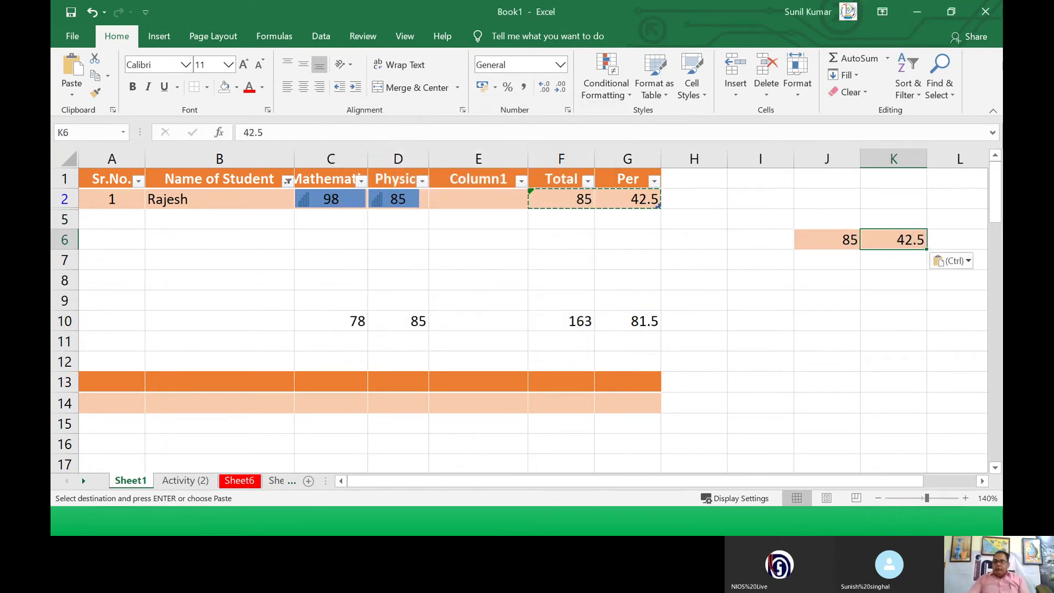
pyautogui.click(945, 378)
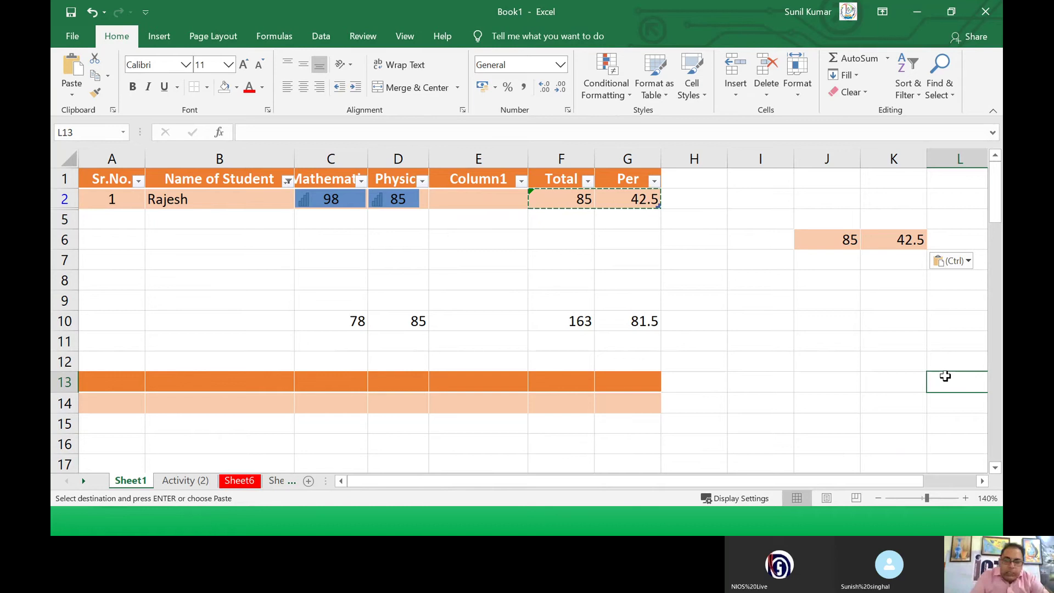
# Step: Delete the trial values 78, 85, 163 and 81.5 from row 10
pyautogui.moveTo(139, 297); pyautogui.dragTo(667, 405)
pyautogui.press('Delete')
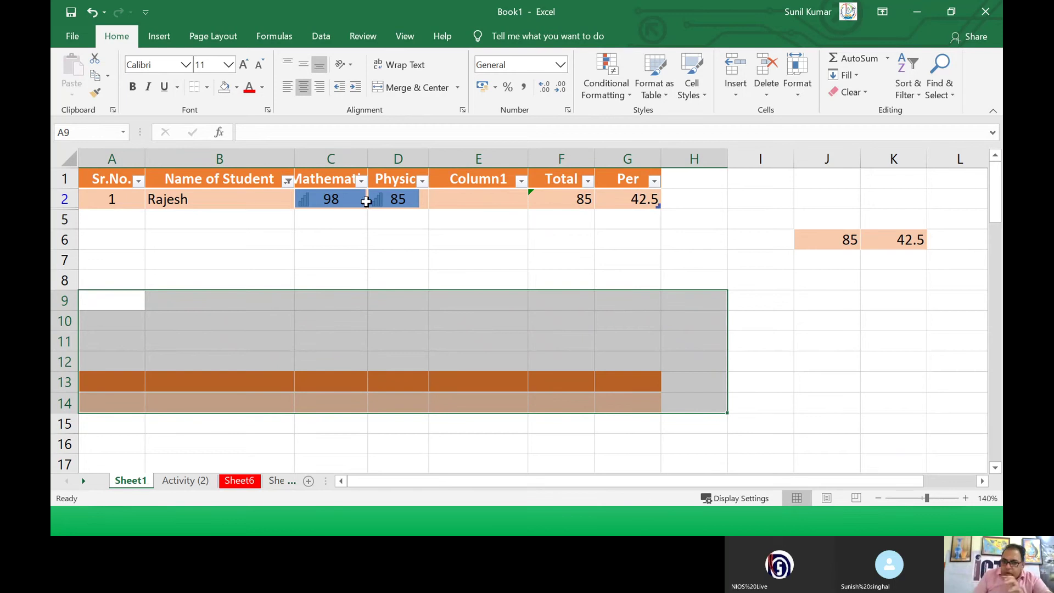
pyautogui.moveTo(95, 264); pyautogui.dragTo(117, 437)
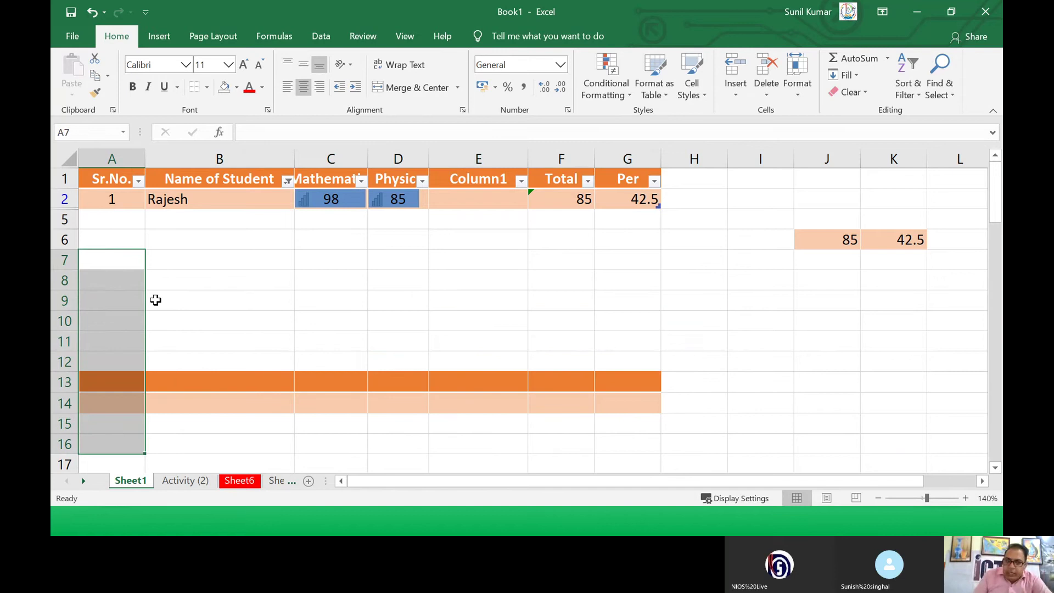
pyautogui.click(175, 263)
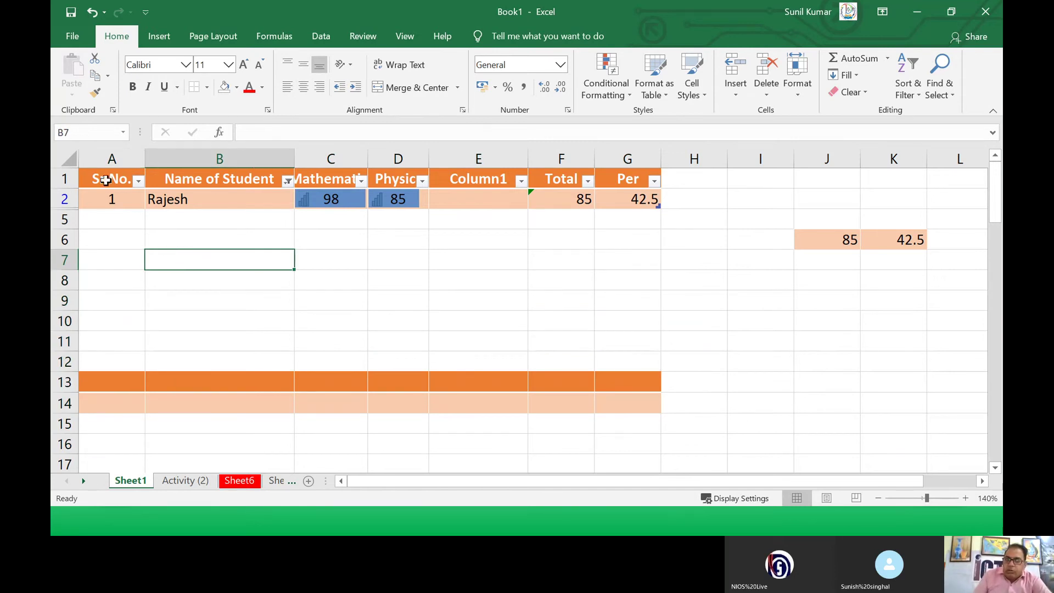
pyautogui.moveTo(106, 180); pyautogui.dragTo(601, 197)
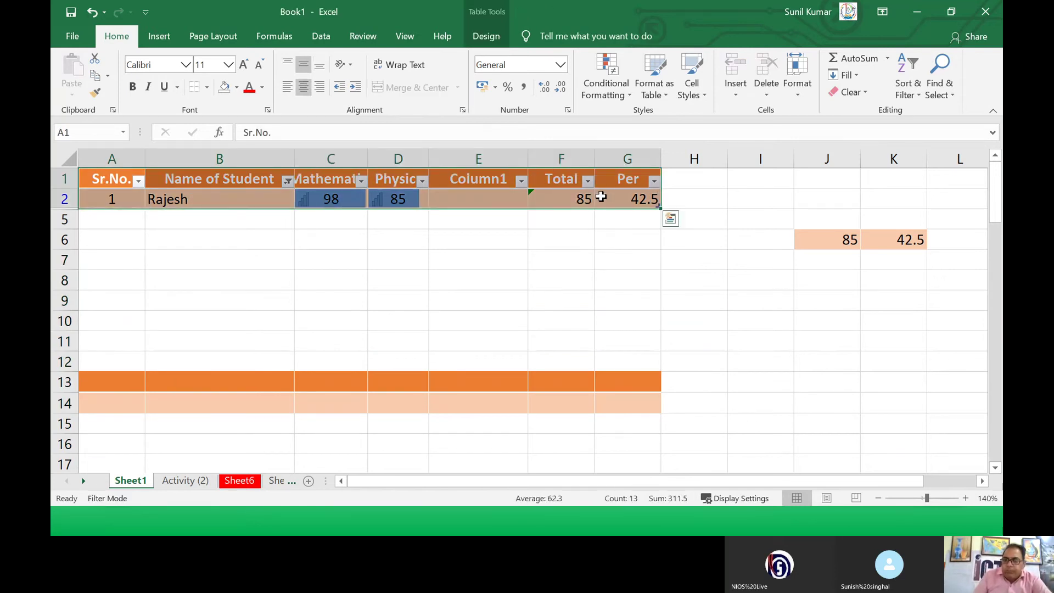
# Step: Copy A1:G2 and paste it transposed at A10 with Paste Special > Transpose
pyautogui.rightClick(601, 196)
pyautogui.click(626, 150)
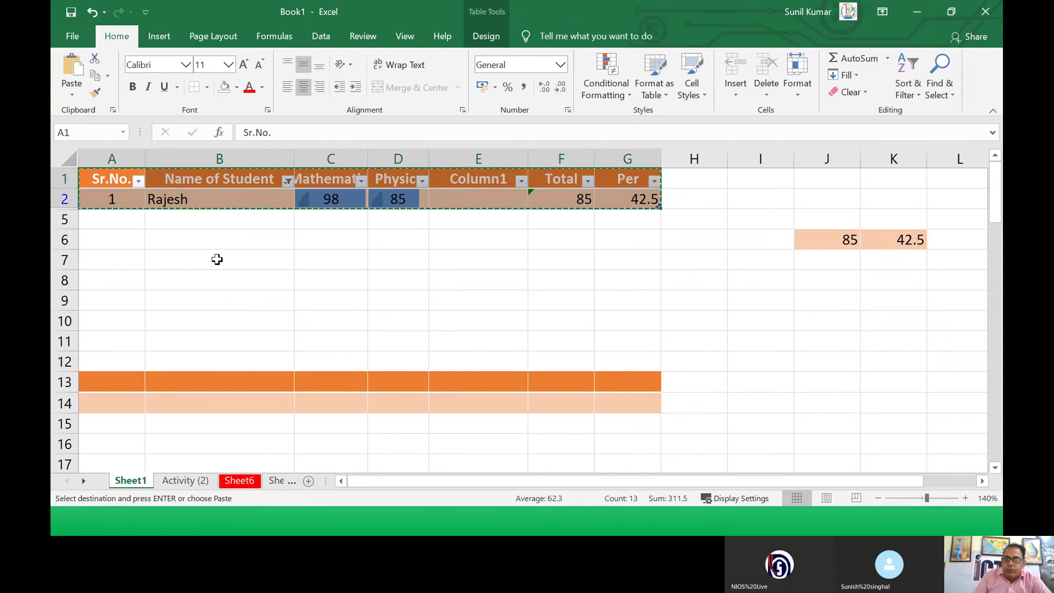
pyautogui.click(116, 324)
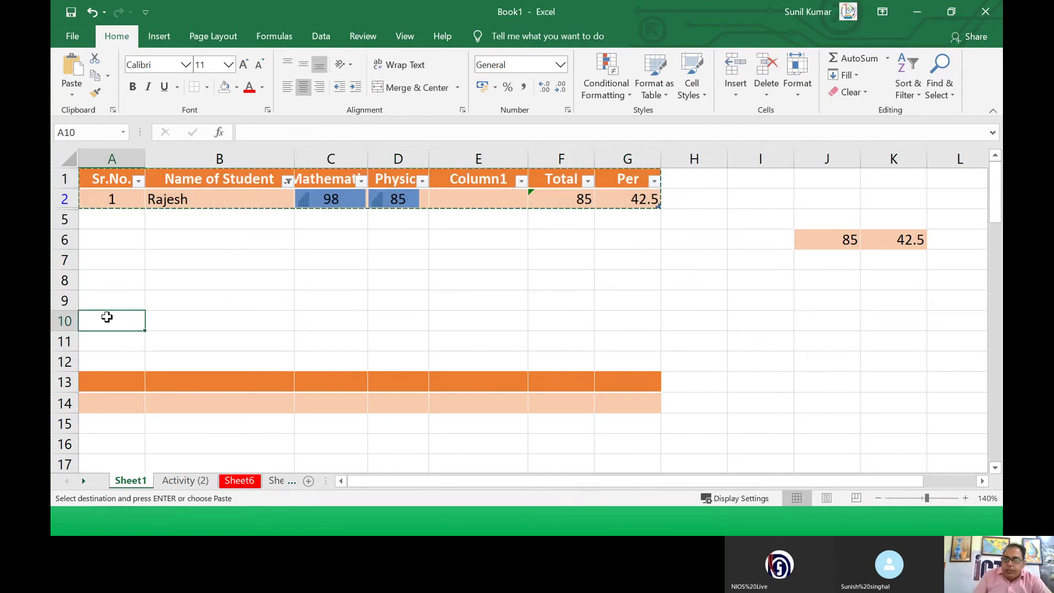
pyautogui.click(77, 96)
pyautogui.click(111, 255)
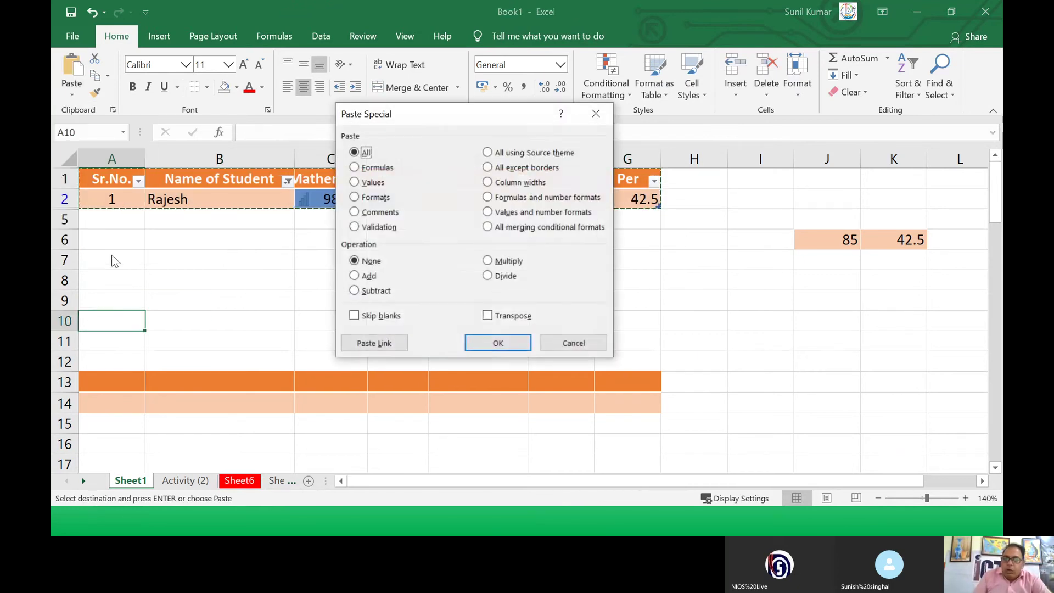
pyautogui.click(487, 317)
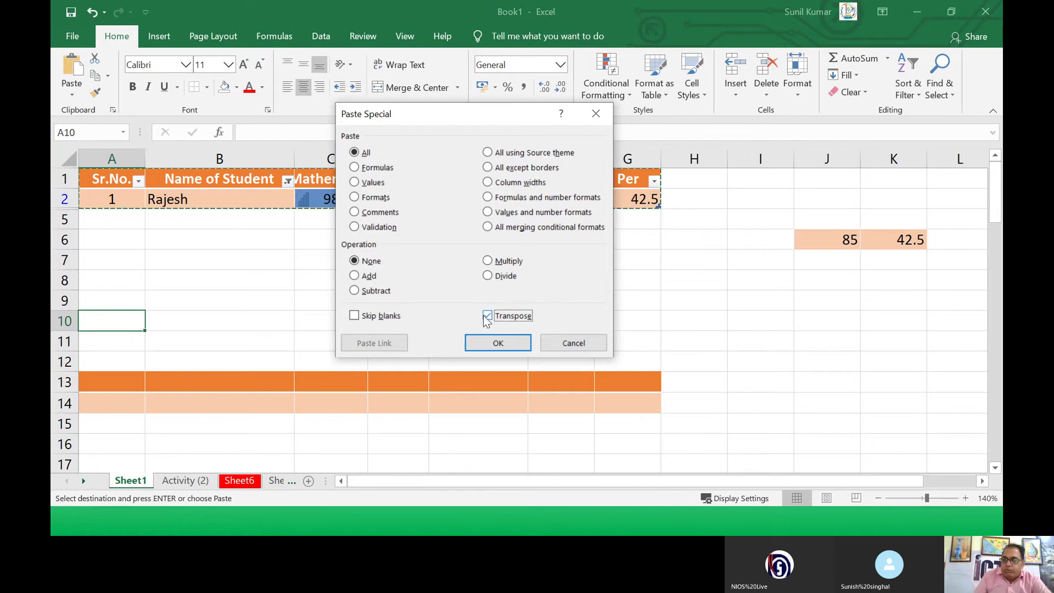
pyautogui.click(492, 344)
# Step: Autofit column A to the labels and keep the pasted block centred
pyautogui.scroll(-2, 112, 256)
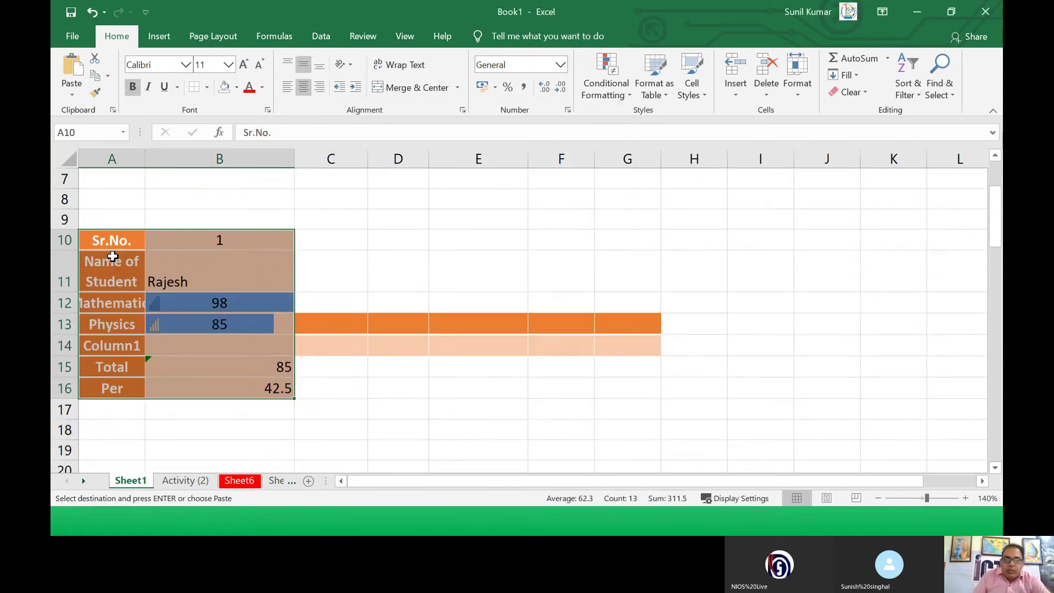
pyautogui.scroll(-1, 113, 256)
pyautogui.doubleClick(145, 159)
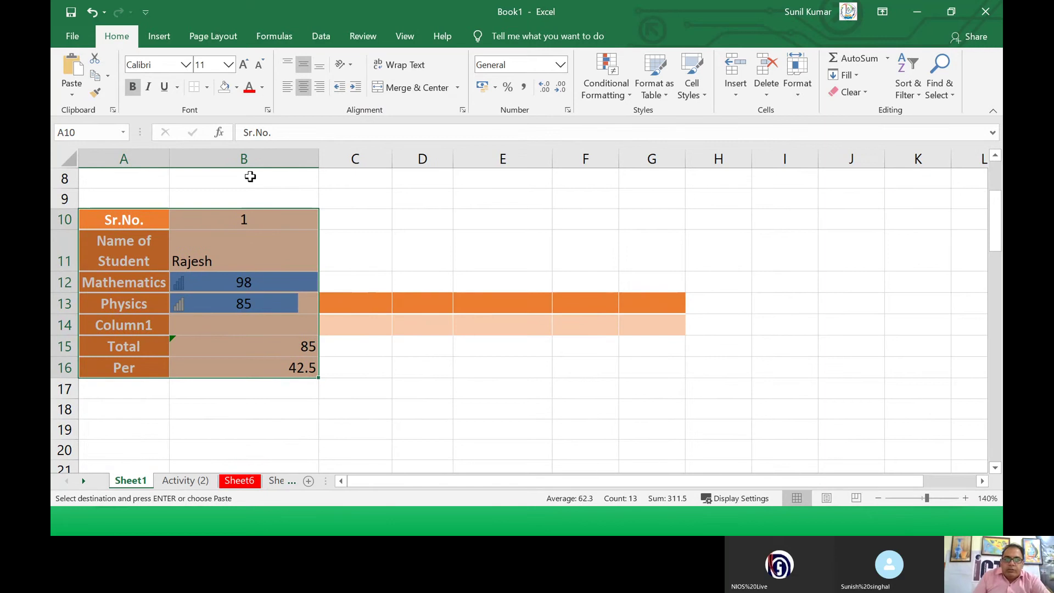
pyautogui.click(303, 88)
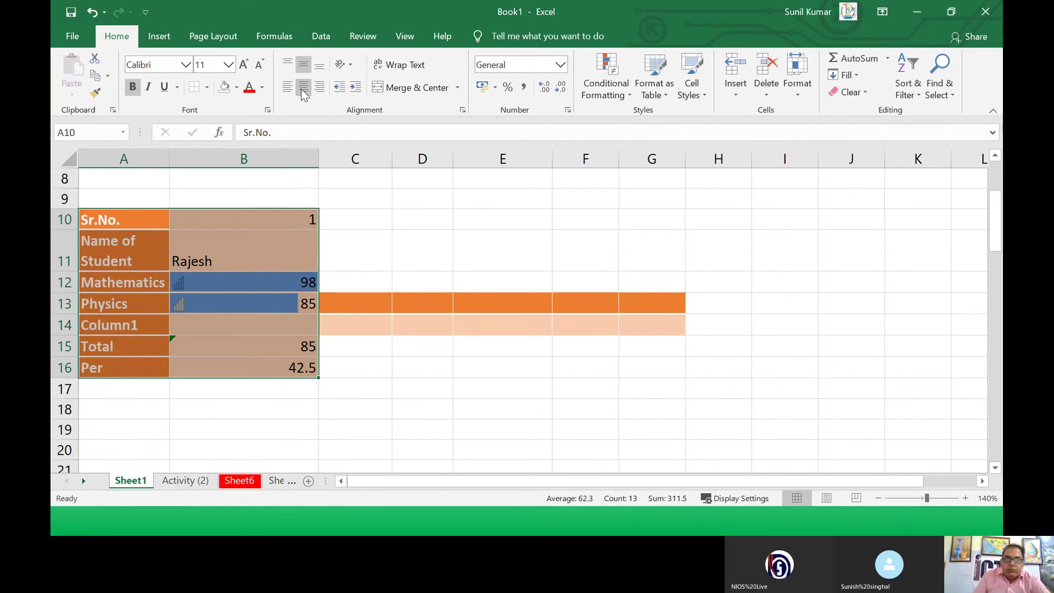
pyautogui.click(303, 88)
pyautogui.click(251, 283)
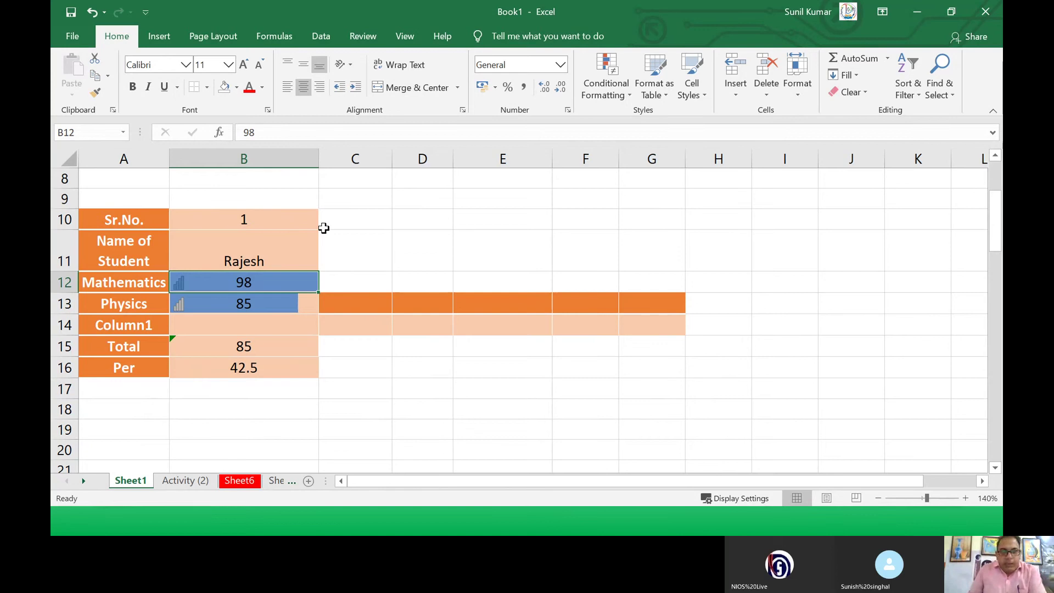
pyautogui.scroll(3, 323, 228)
pyautogui.click(283, 179)
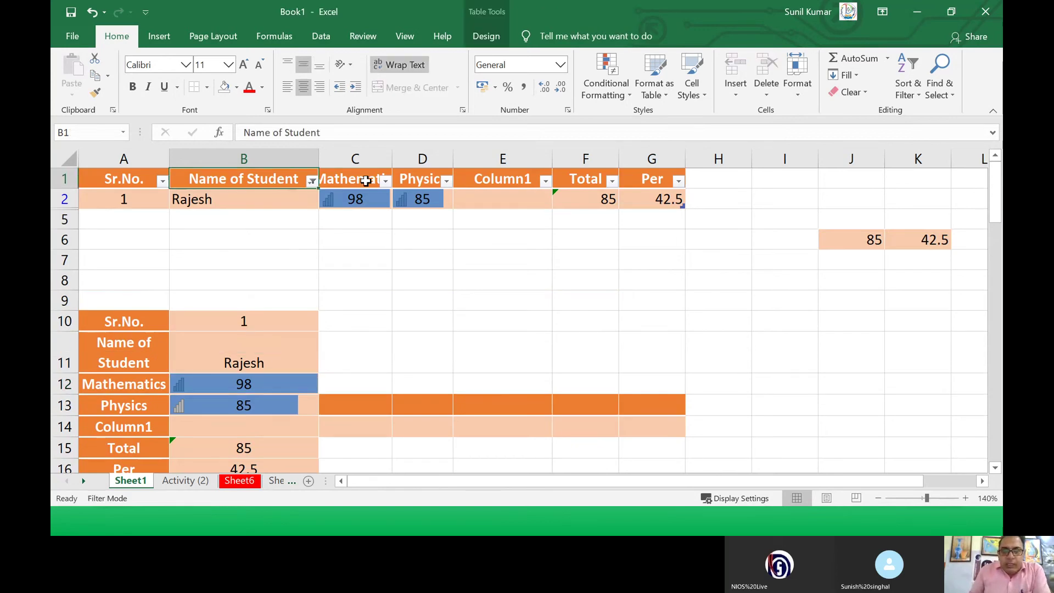
# Step: Insert a blank row at row 1, moving the table header down to row 2
pyautogui.click(365, 180)
pyautogui.moveTo(139, 179); pyautogui.dragTo(678, 179)
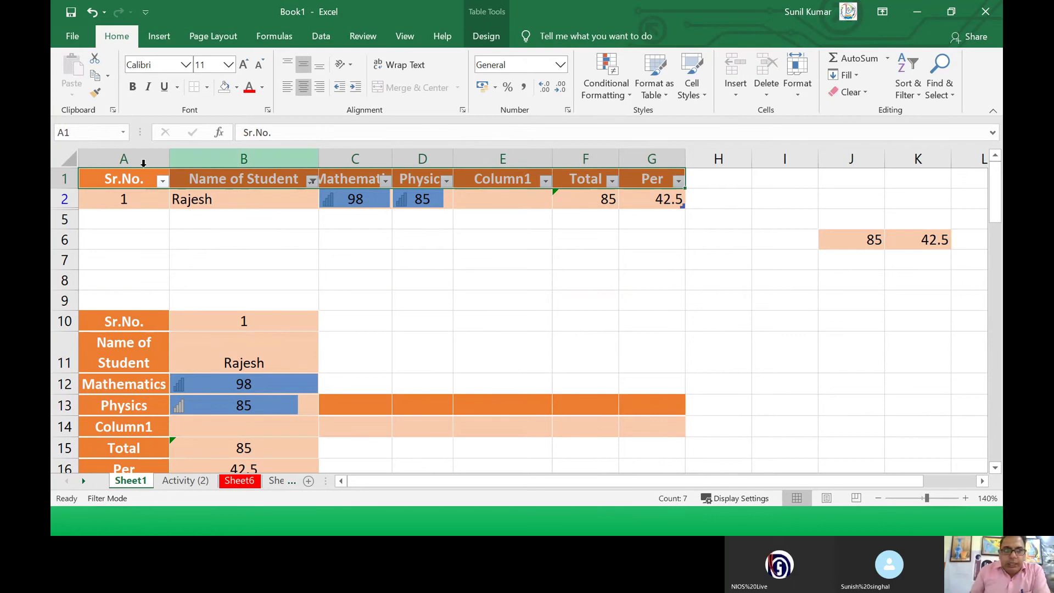
pyautogui.click(67, 181)
pyautogui.rightClick(66, 182)
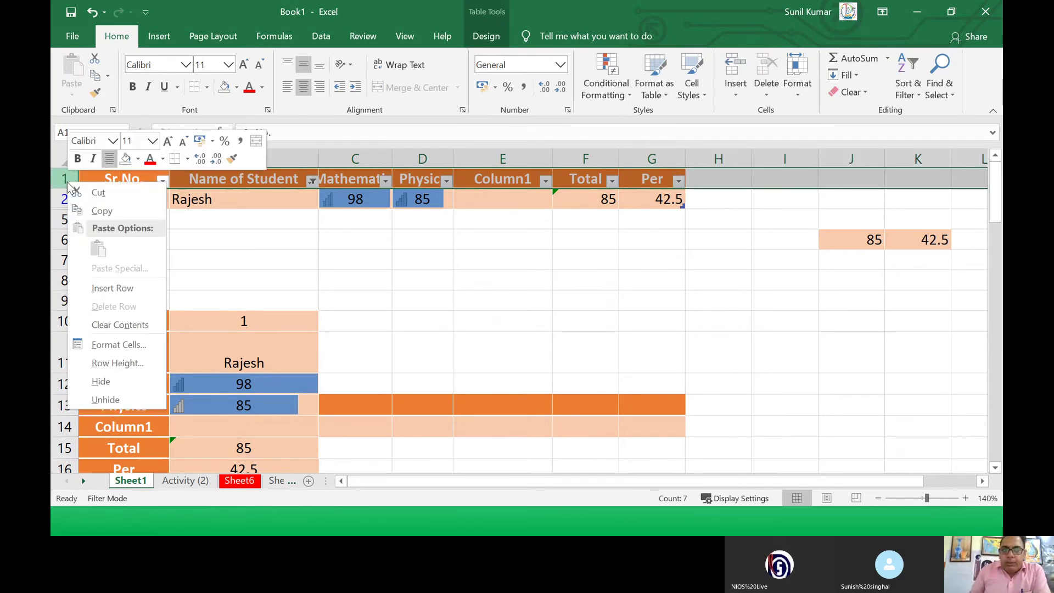
pyautogui.click(105, 287)
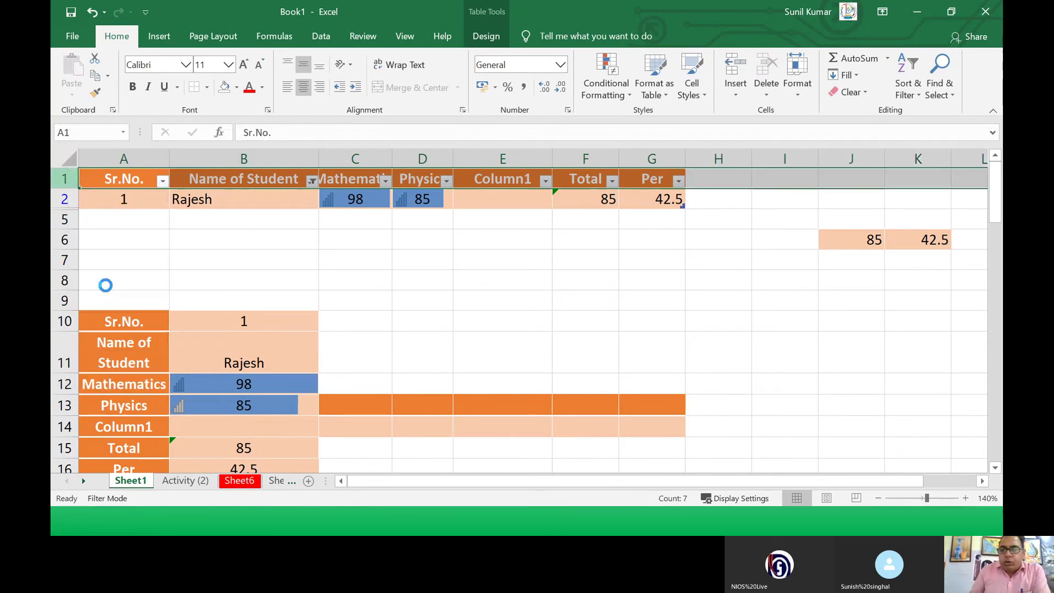
pyautogui.click(362, 258)
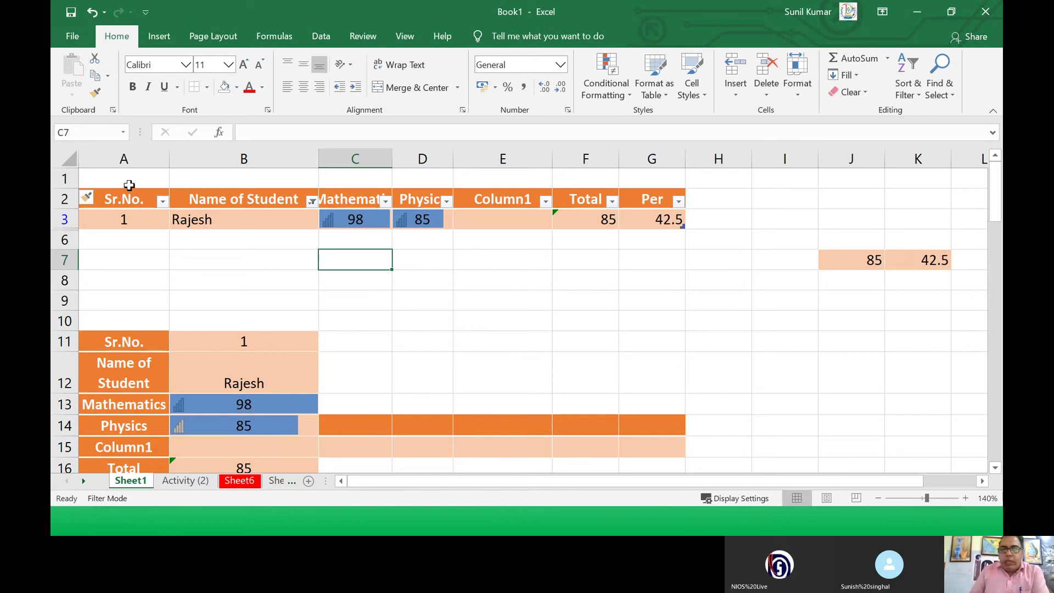
# Step: Enter the title 'Result Sheet for Class XII' in A1
pyautogui.click(143, 179)
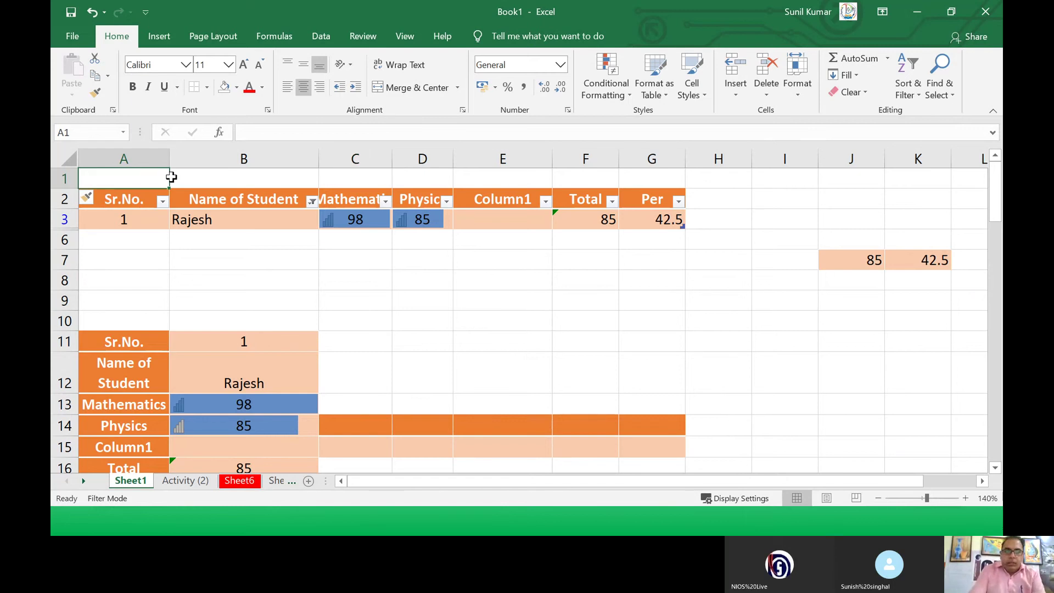
pyautogui.write('Result Sheet')
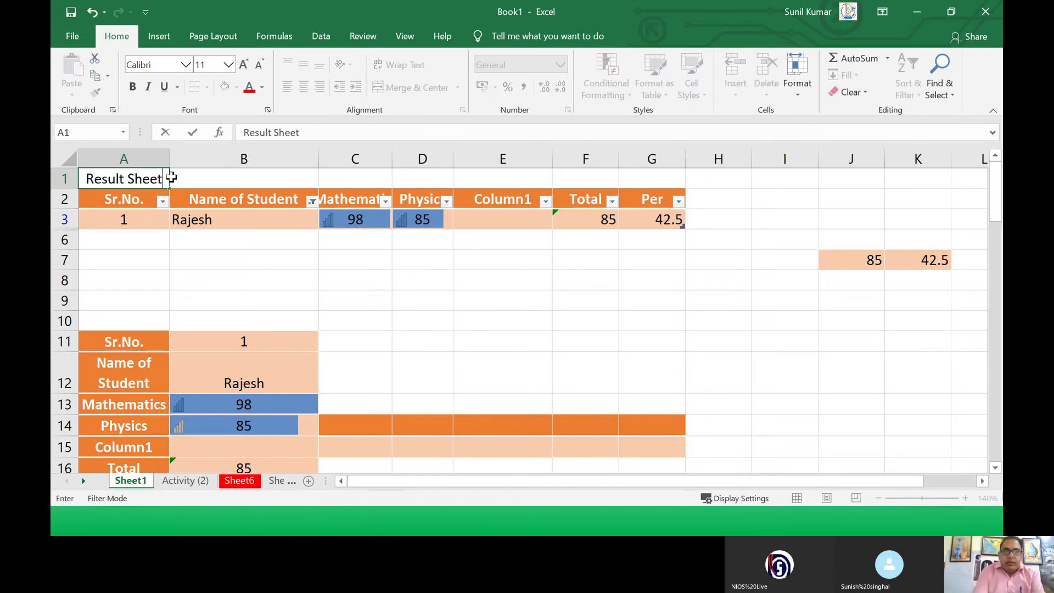
pyautogui.write(' for Class X')
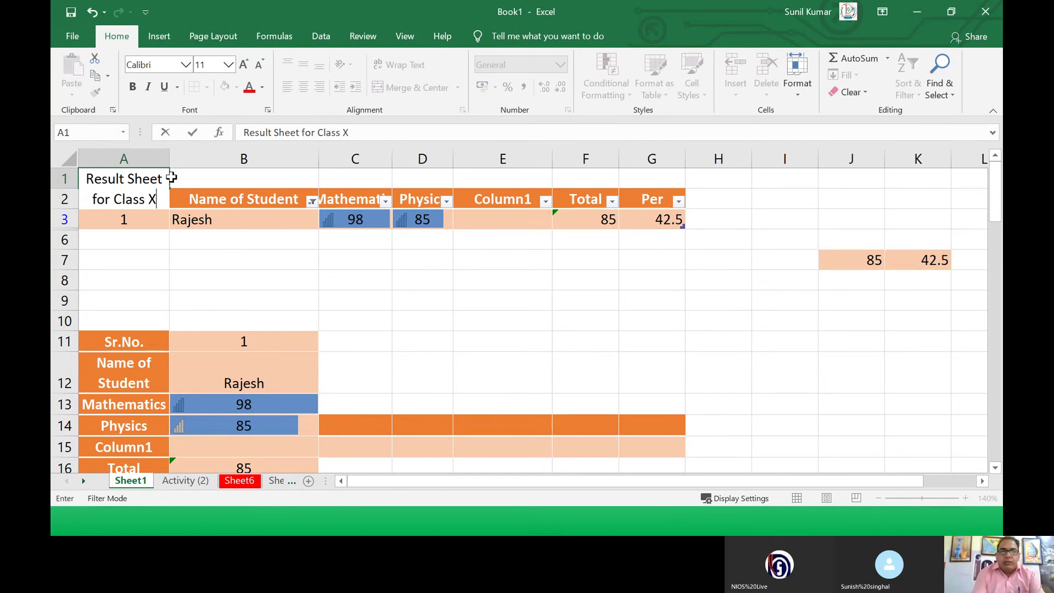
pyautogui.write('II')
pyautogui.click(261, 261)
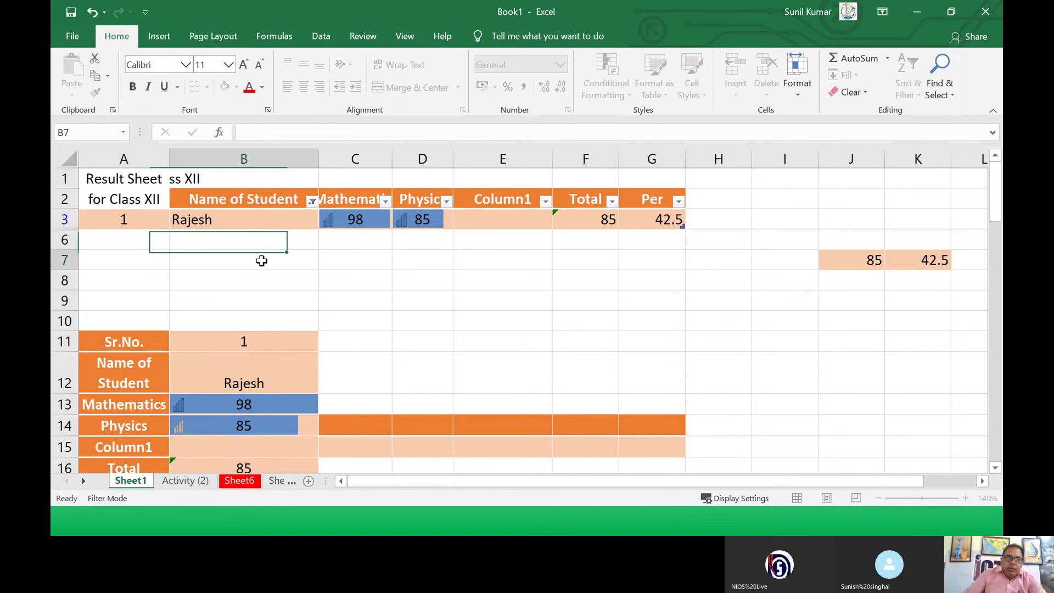
pyautogui.click(121, 177)
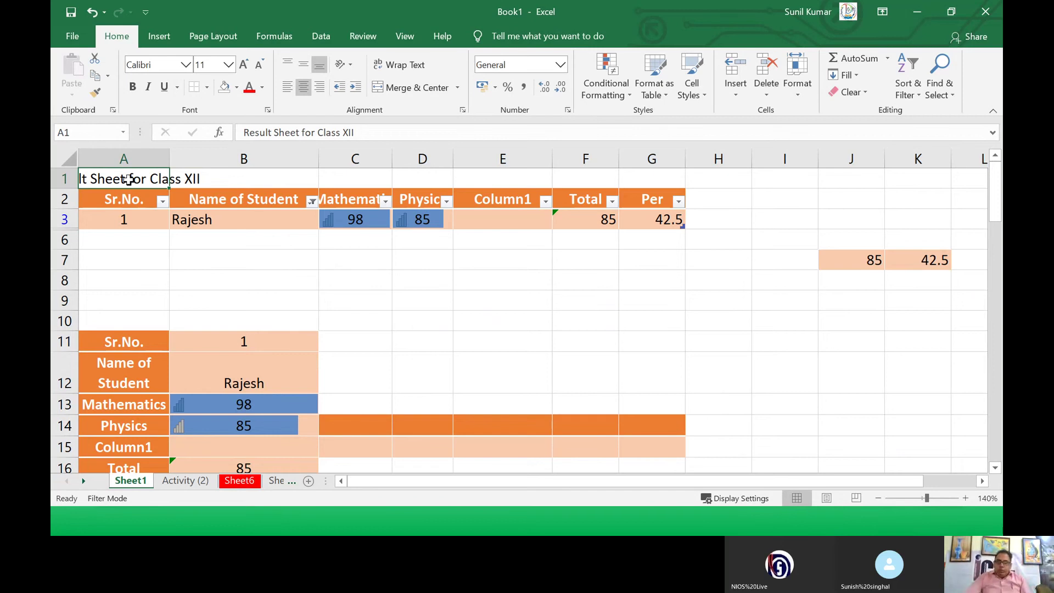
# Step: Merge and centre the title across A1:G1
pyautogui.moveTo(128, 179); pyautogui.dragTo(635, 173)
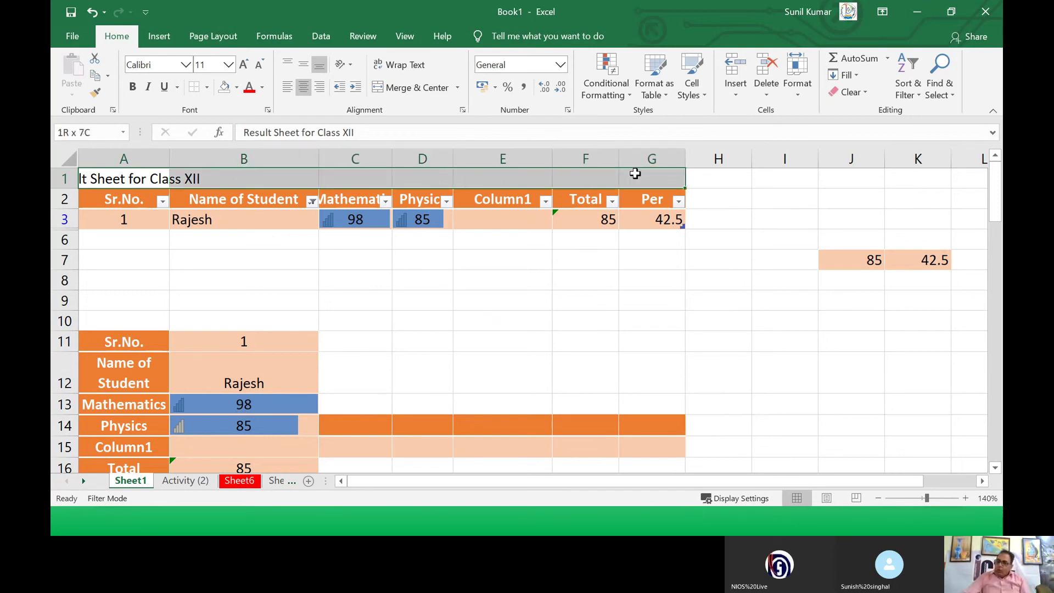
pyautogui.click(632, 259)
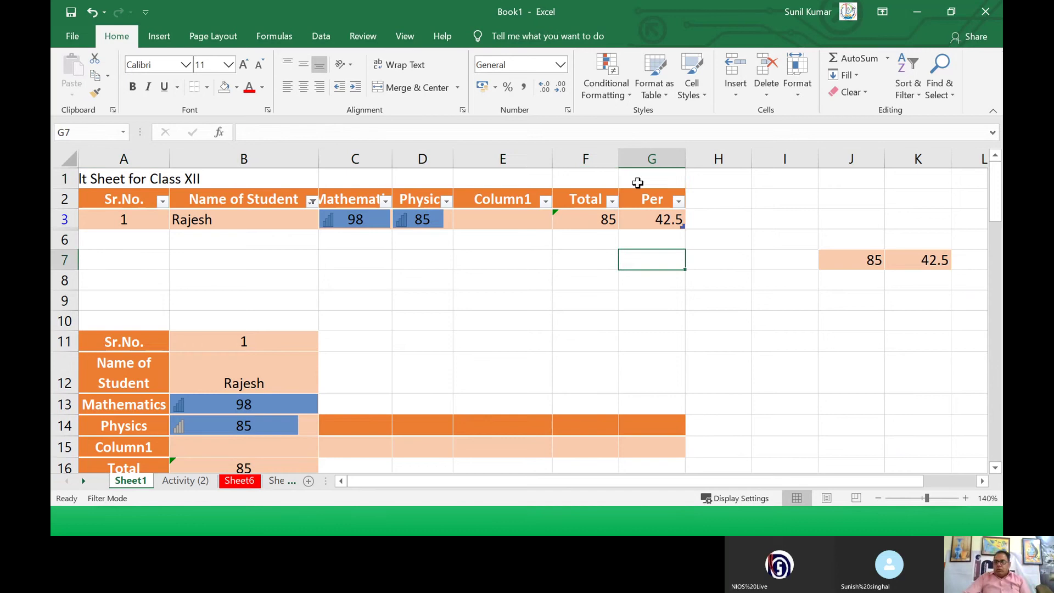
pyautogui.click(644, 173)
pyautogui.moveTo(643, 173); pyautogui.dragTo(122, 169)
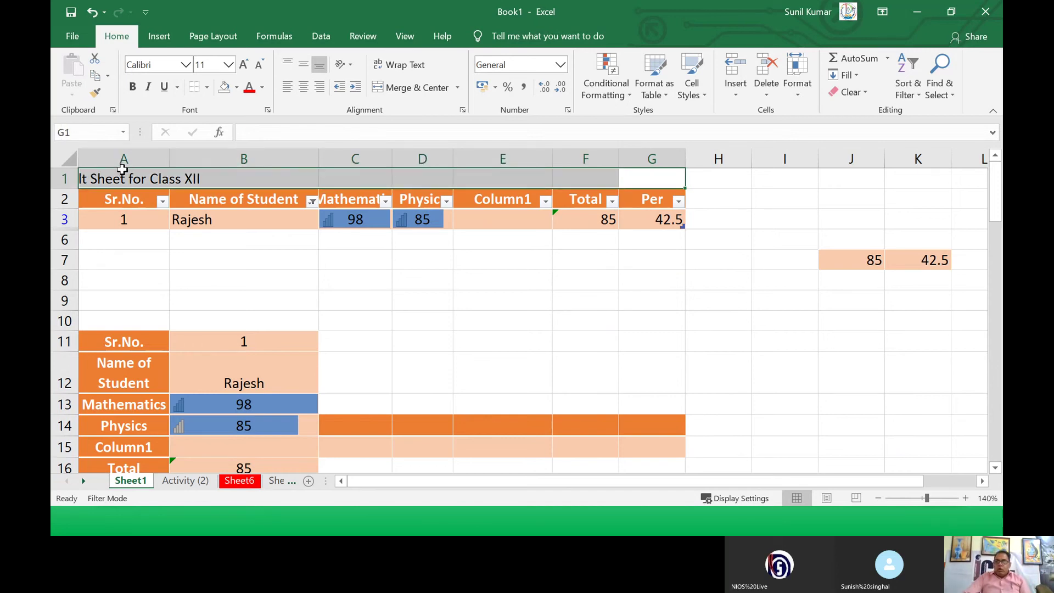
pyautogui.click(407, 87)
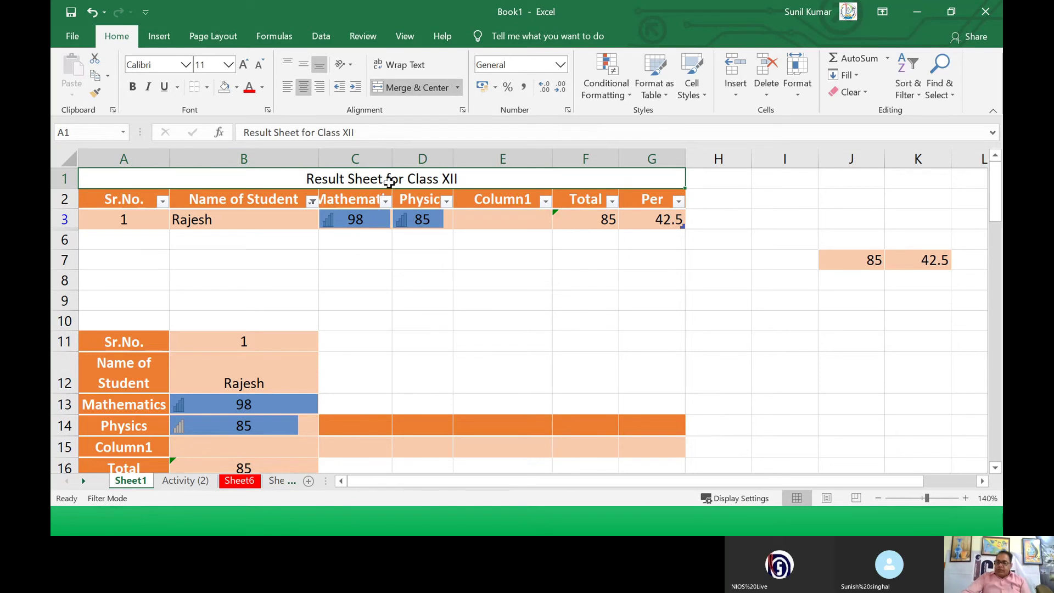
pyautogui.click(383, 252)
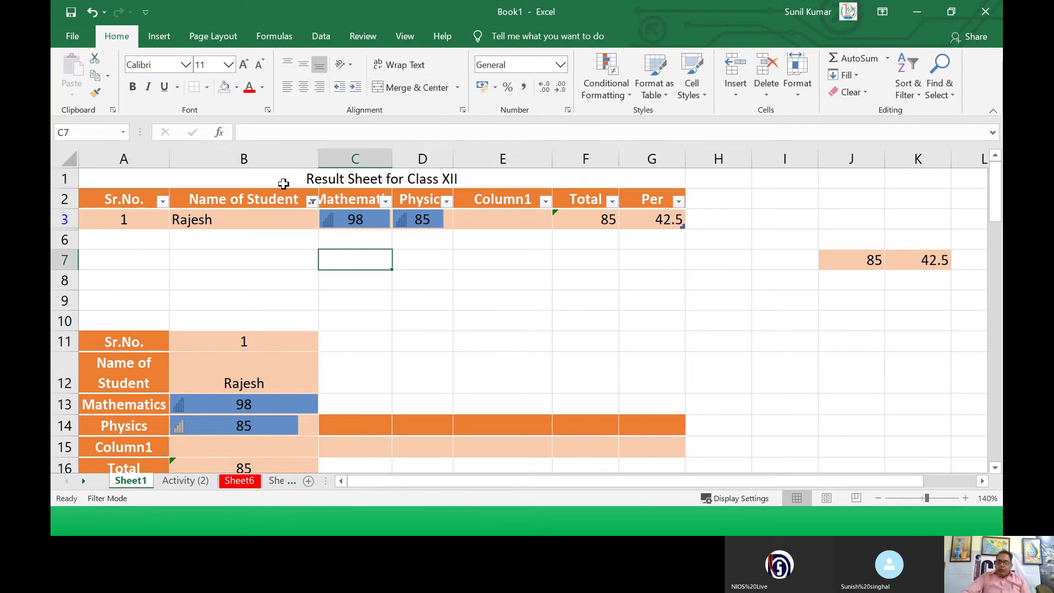
pyautogui.click(283, 176)
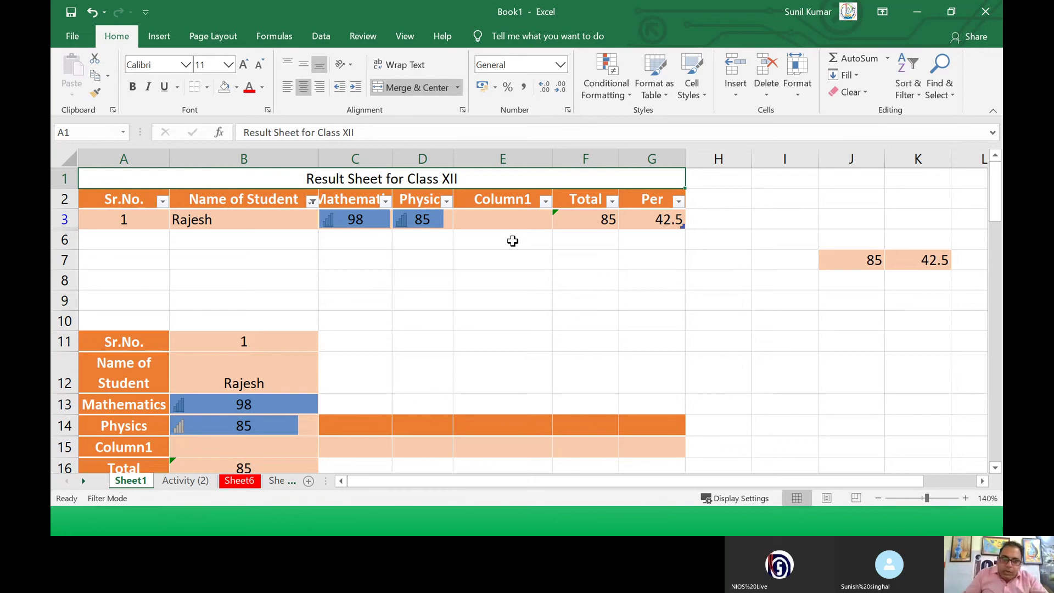
# Step: Colour the title red, then advance the PowerPoint show to the Drag and Drop–Print slide
pyautogui.click(252, 92)
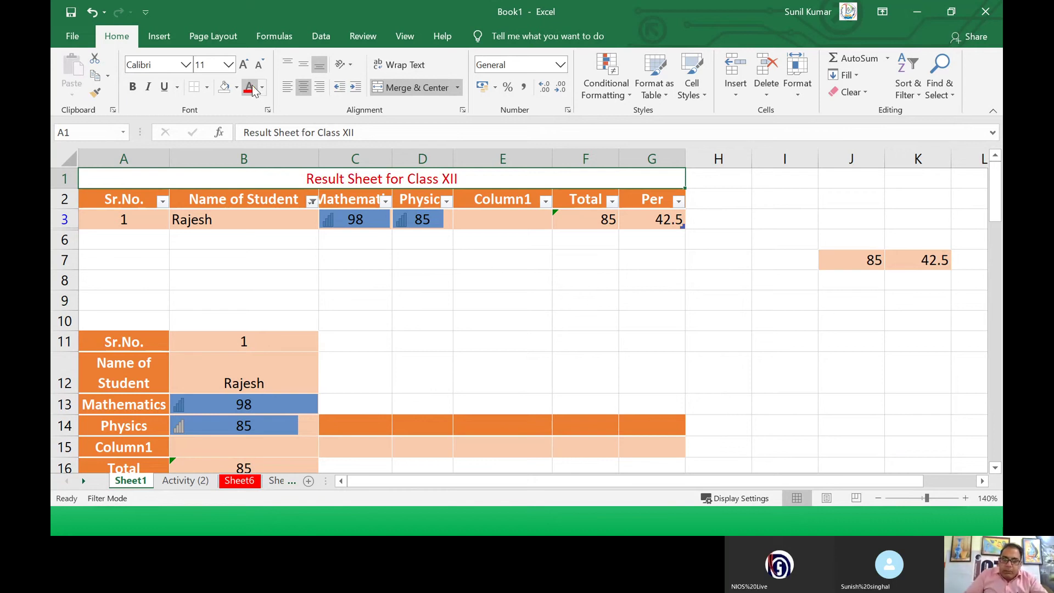
pyautogui.hotkey('alt', 'Tab')
pyautogui.hotkey('alt', 'Tab')
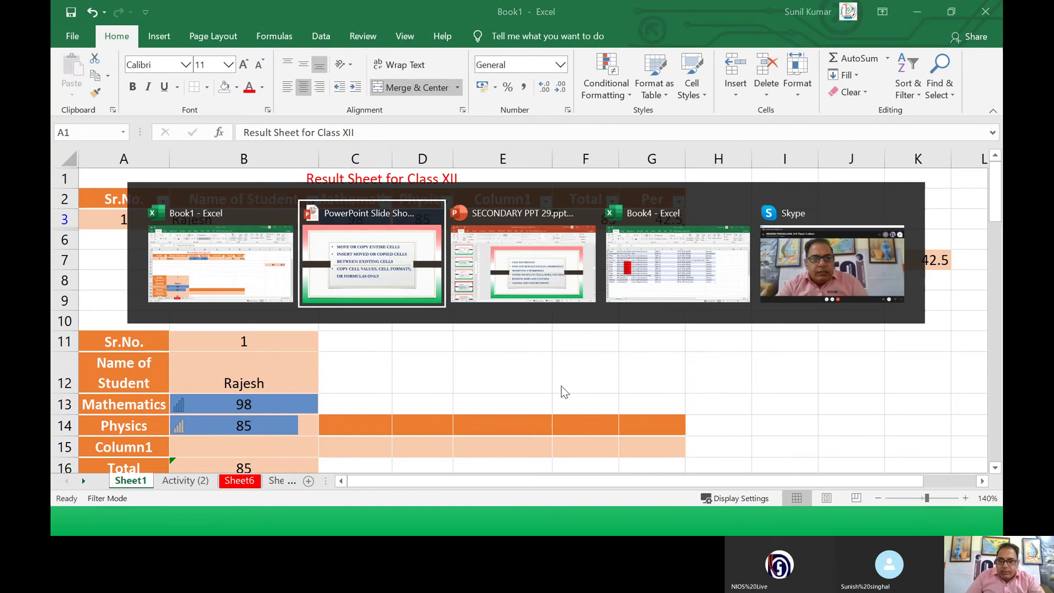
pyautogui.hotkey('alt', 'Tab')
pyautogui.hotkey('alt', 'Tab')
pyautogui.hotkey('alt', 'Tab')
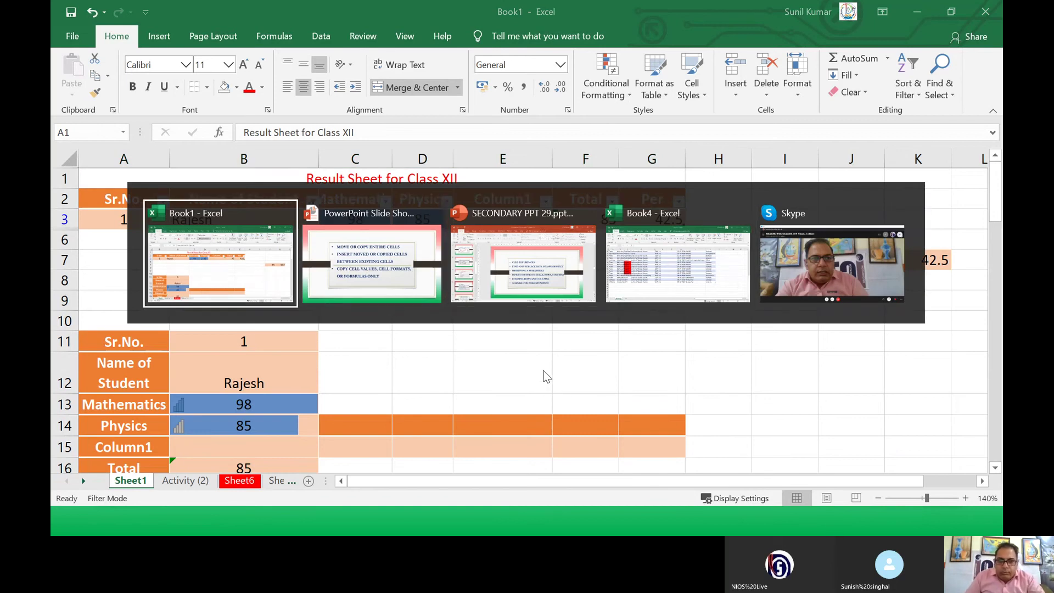
pyautogui.hotkey('alt', 'Tab')
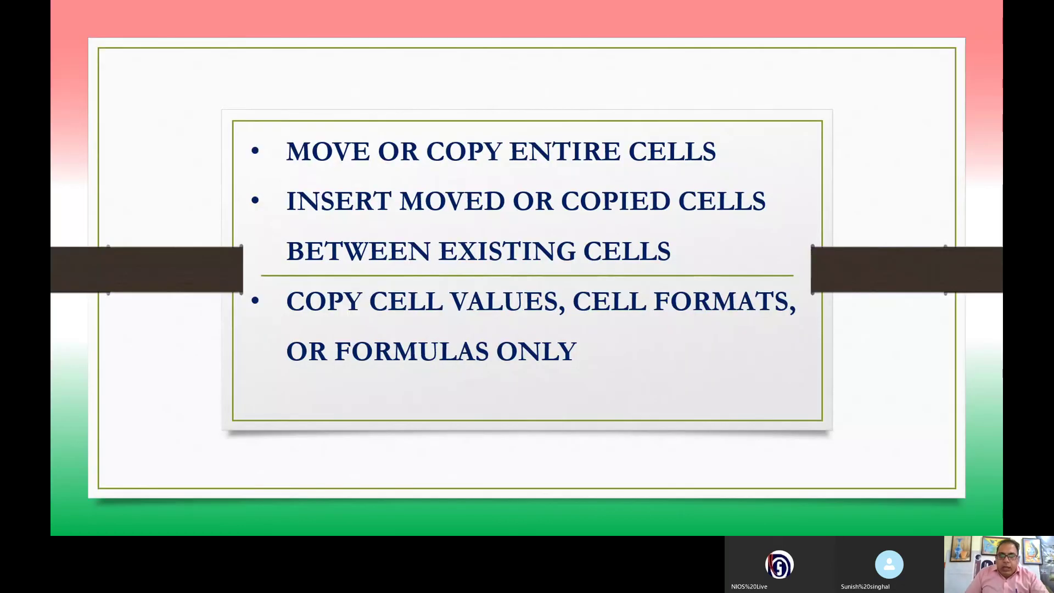
pyautogui.press('Right')
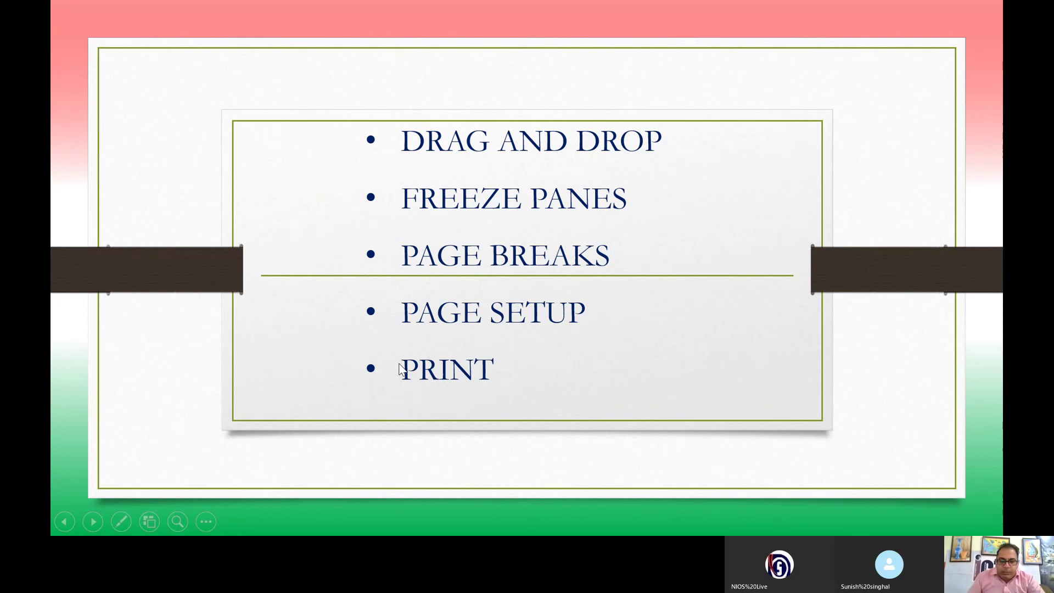
pyautogui.hotkey('alt', 'Tab')
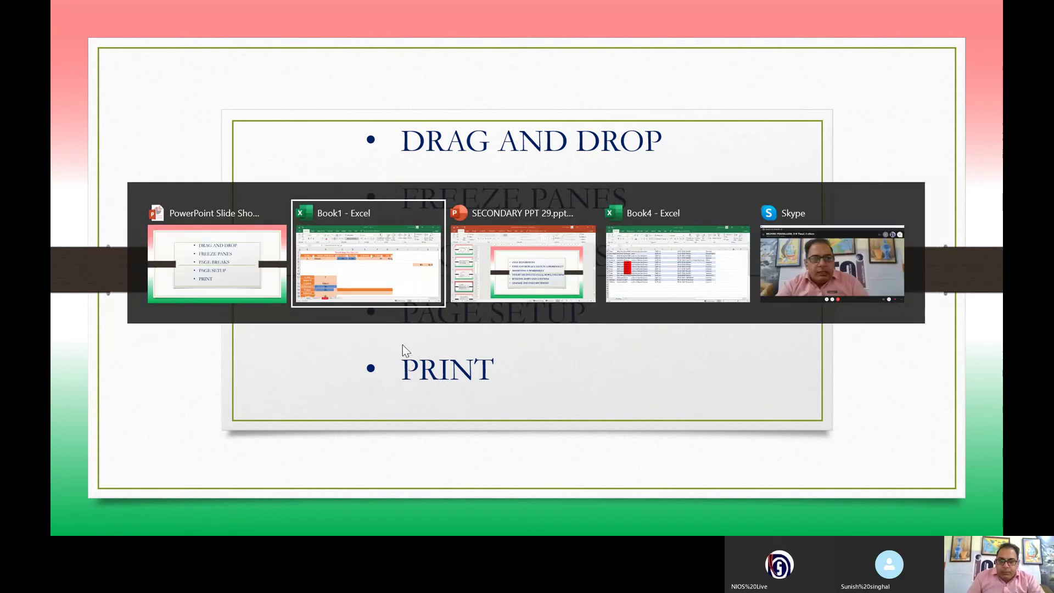
pyautogui.click(384, 242)
# Step: Open Page Setup via Custom Margins, leave the margins unchanged, and go to Header/Footer
pyautogui.click(284, 292)
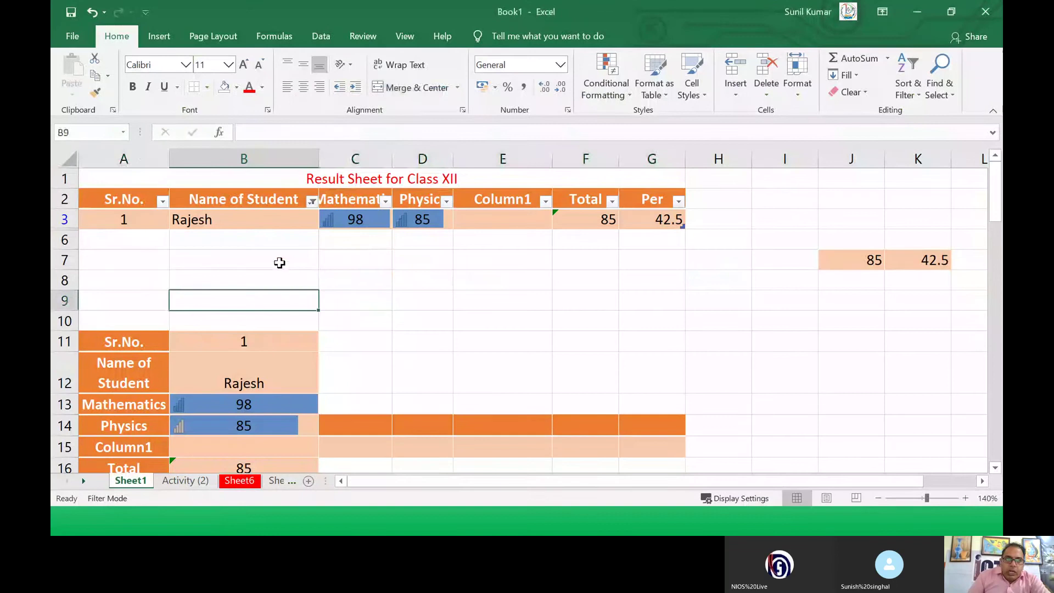
pyautogui.click(209, 40)
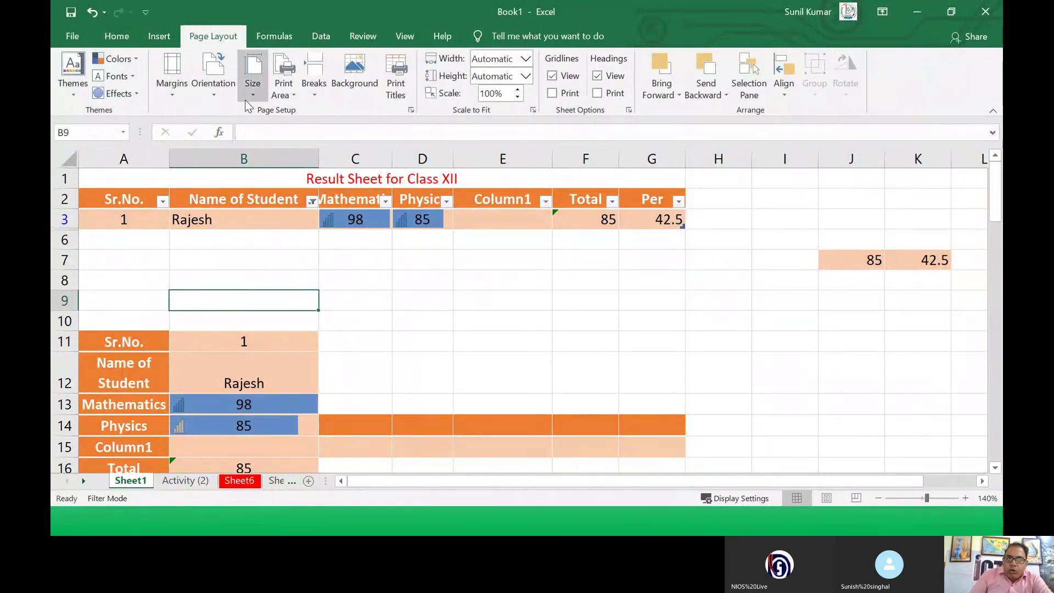
pyautogui.click(172, 82)
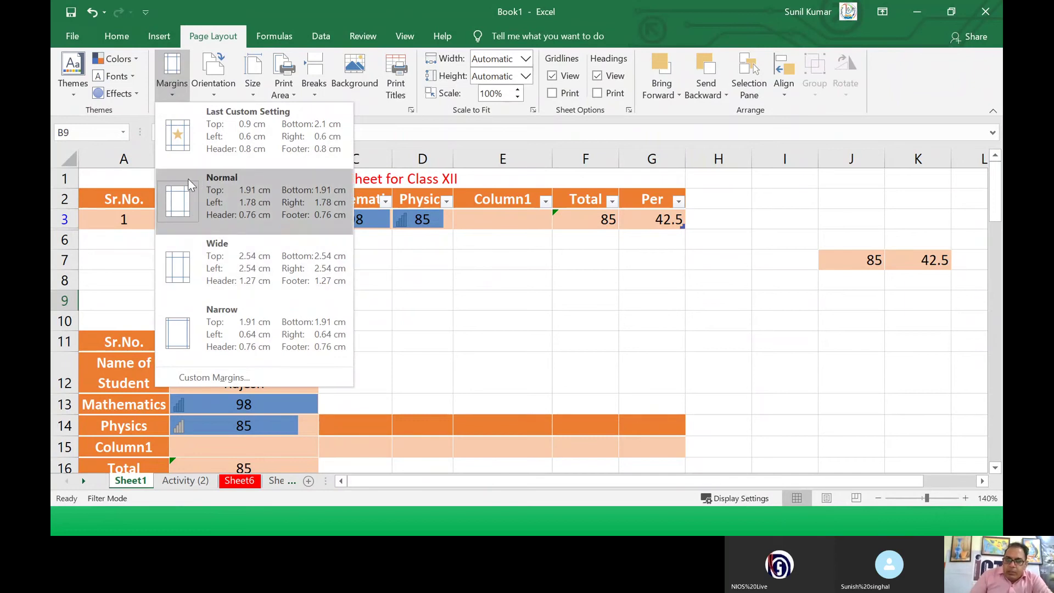
pyautogui.click(216, 377)
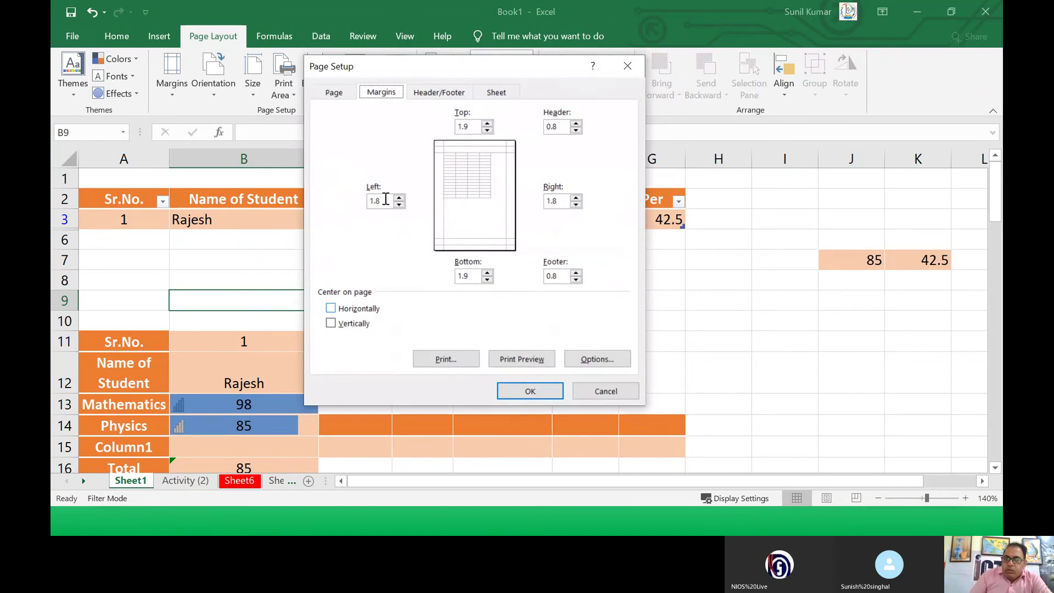
pyautogui.moveTo(385, 200); pyautogui.dragTo(366, 199)
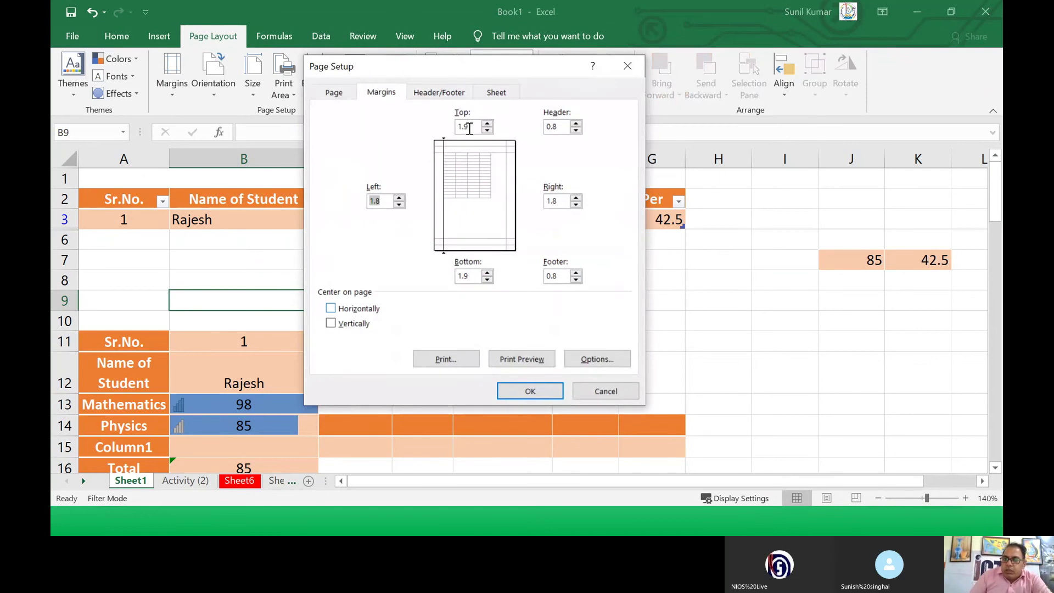
pyautogui.doubleClick(470, 128)
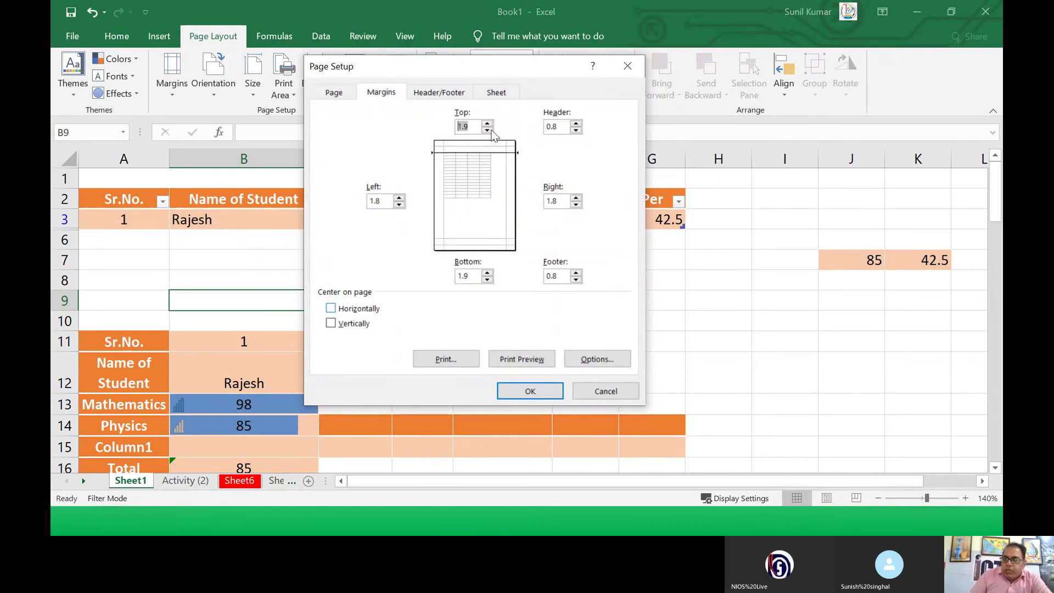
pyautogui.click(479, 276)
pyautogui.press('Tab')
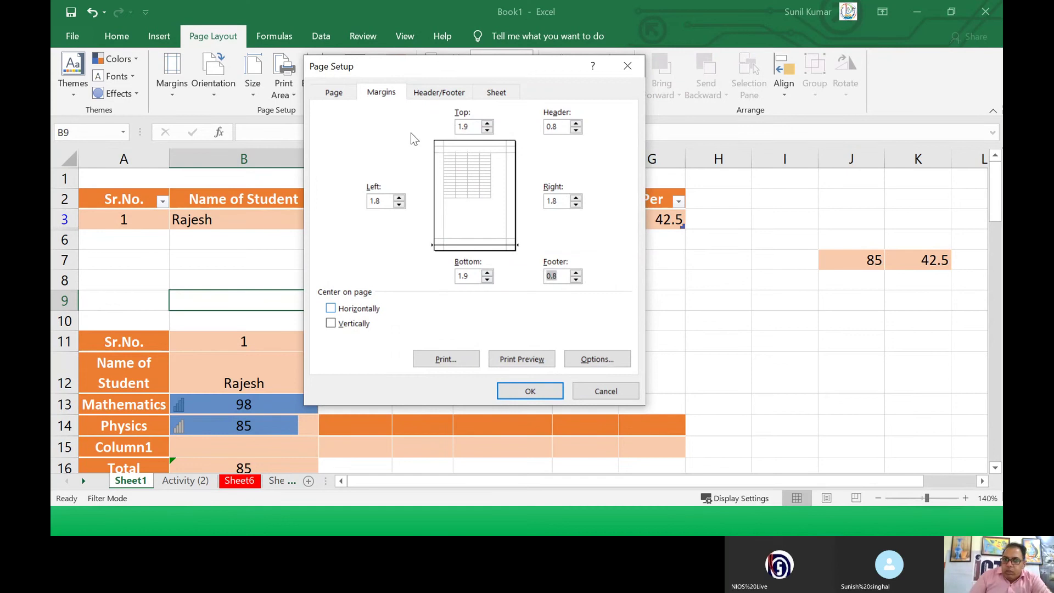
pyautogui.click(440, 93)
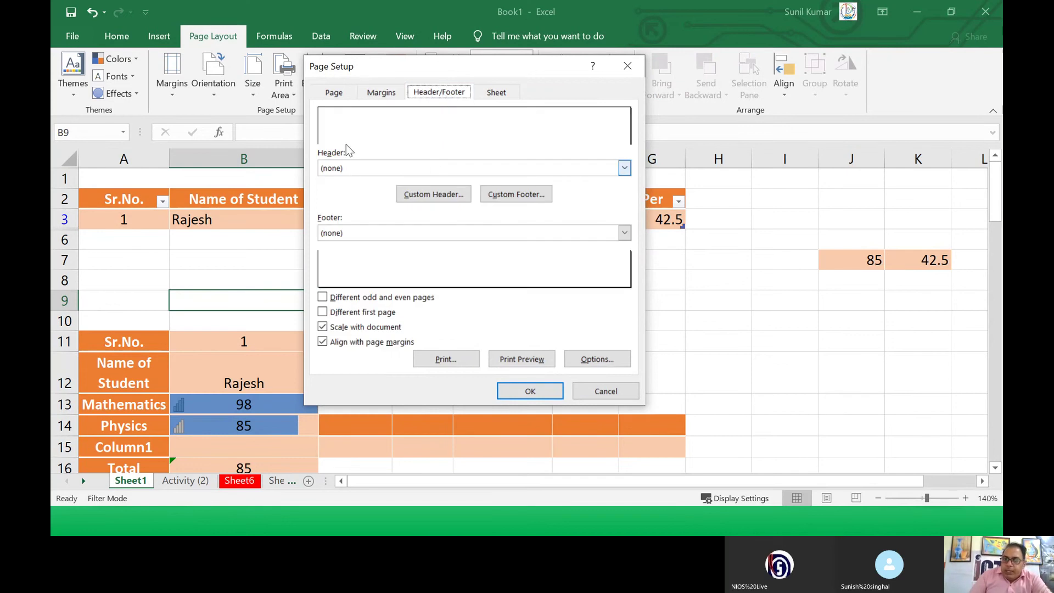
# Step: Set the header to Date left, File Path centre, JNV right, and the footer to Page 1
pyautogui.click(421, 196)
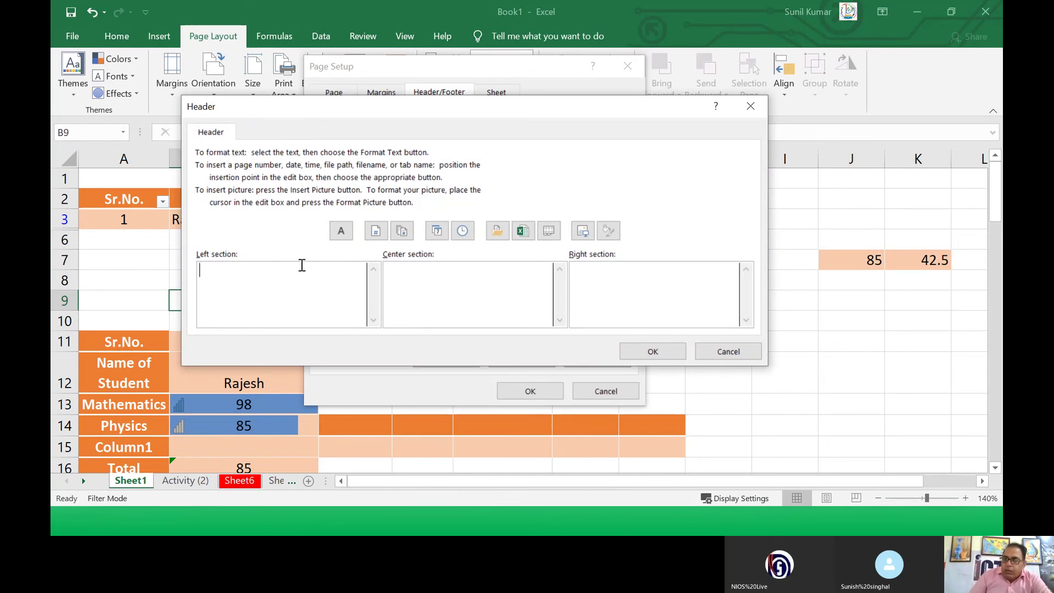
pyautogui.click(436, 231)
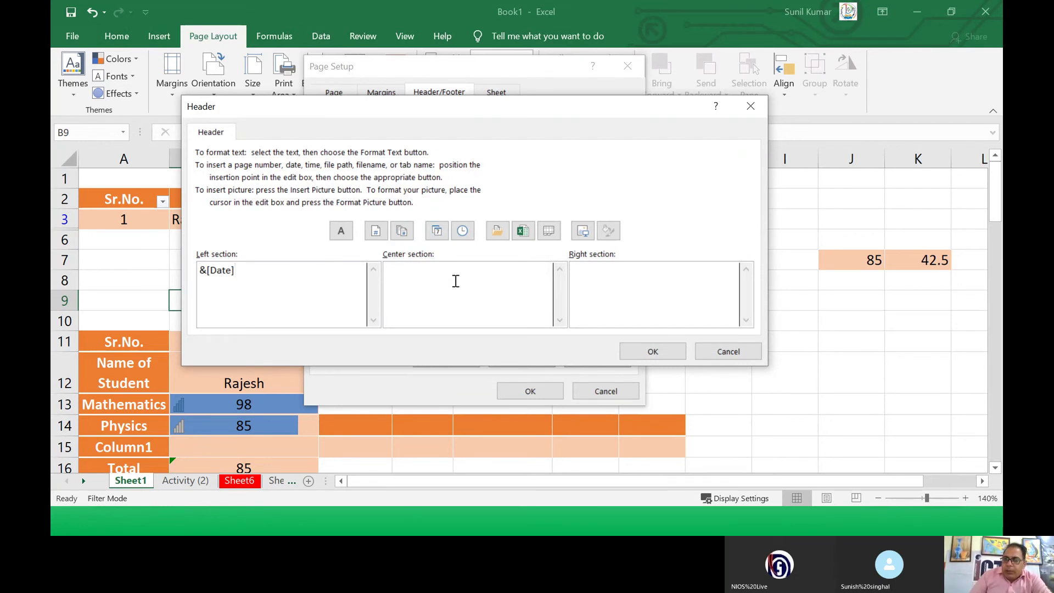
pyautogui.click(496, 231)
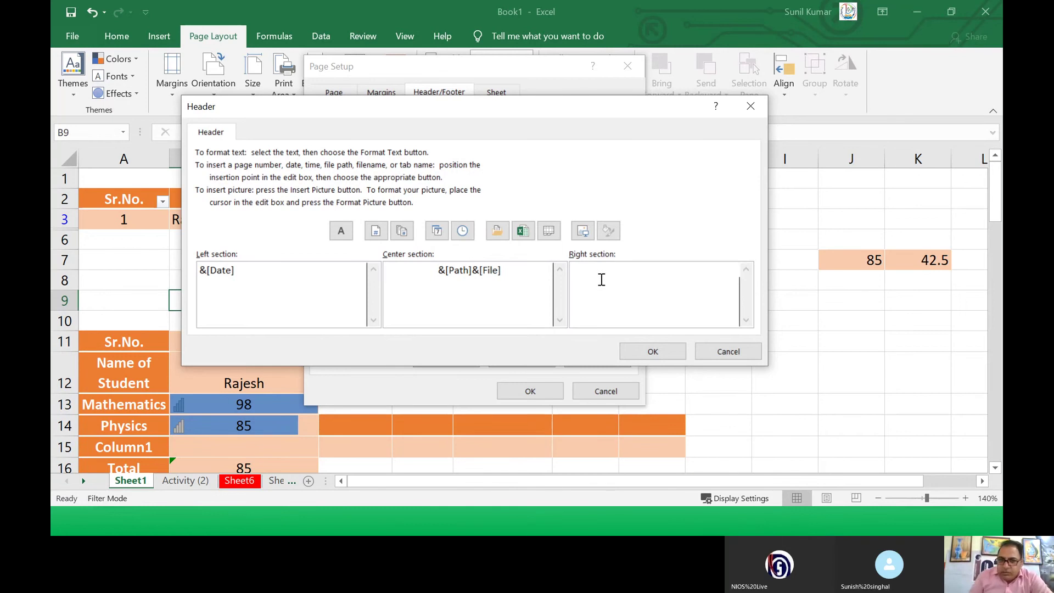
pyautogui.click(627, 294)
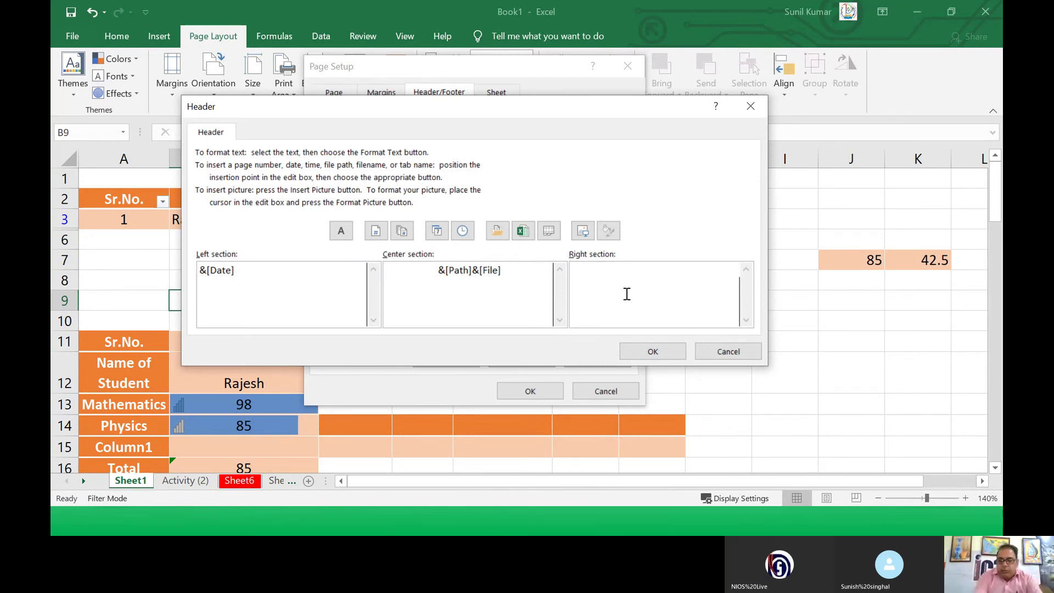
pyautogui.write('JNV')
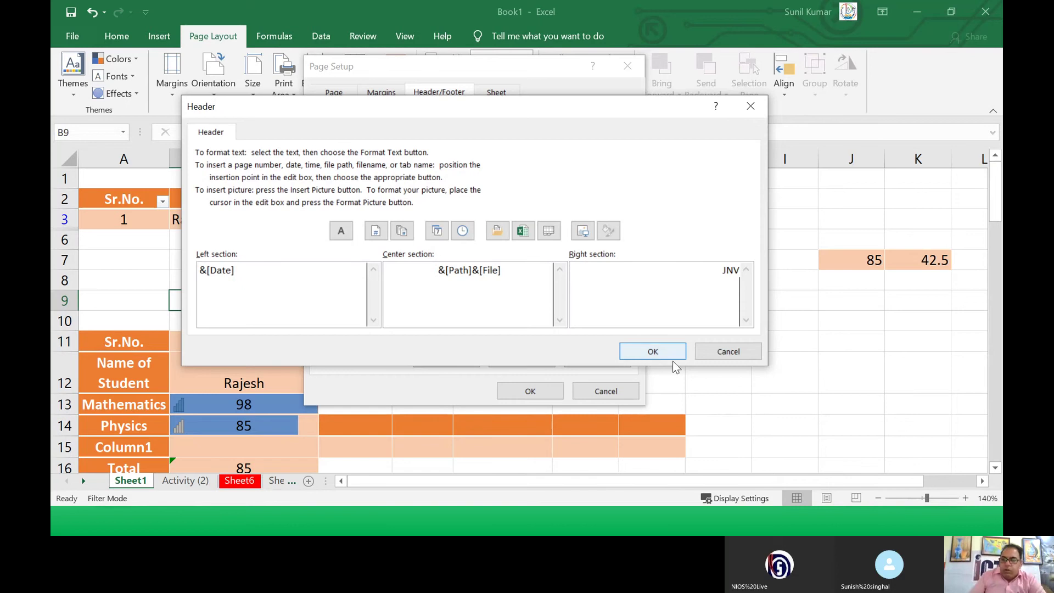
pyautogui.click(653, 352)
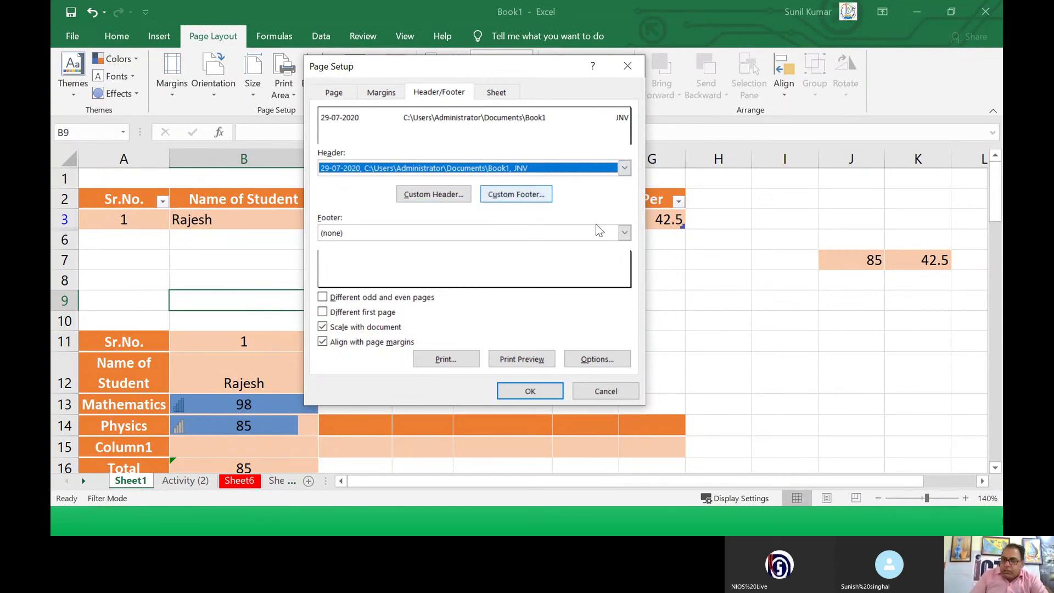
pyautogui.click(625, 233)
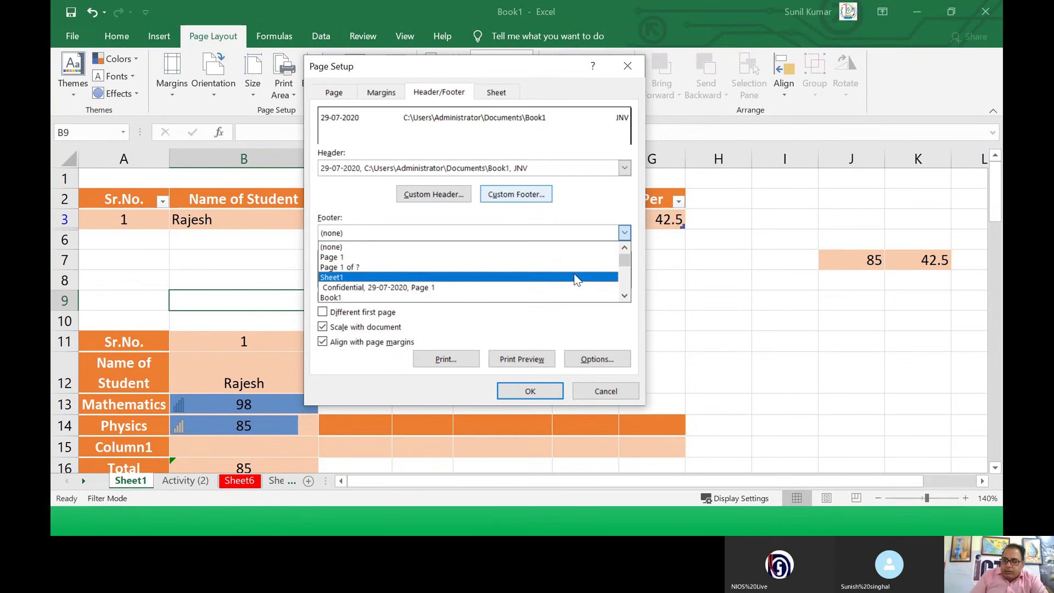
pyautogui.click(525, 257)
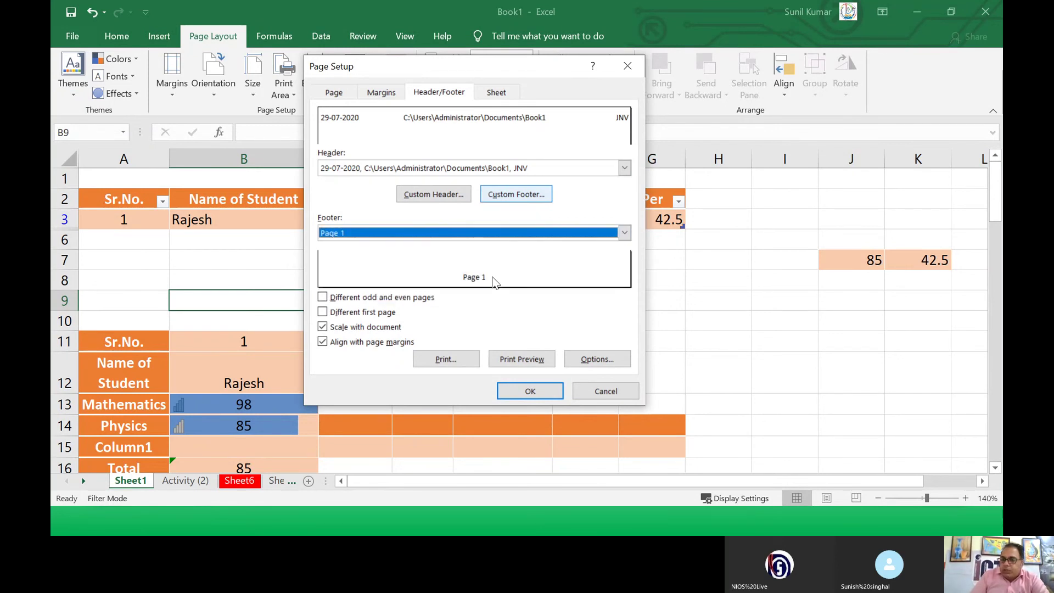
# Step: Set Rows to repeat at top to $2:$2 on the Sheet tab
pyautogui.click(496, 98)
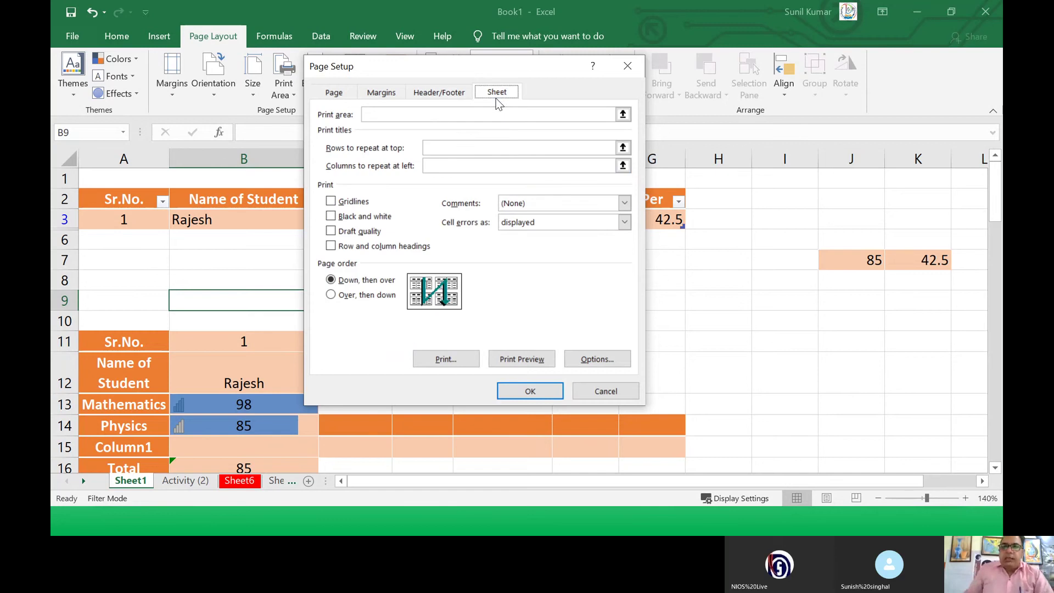
pyautogui.moveTo(409, 60); pyautogui.dragTo(665, 140)
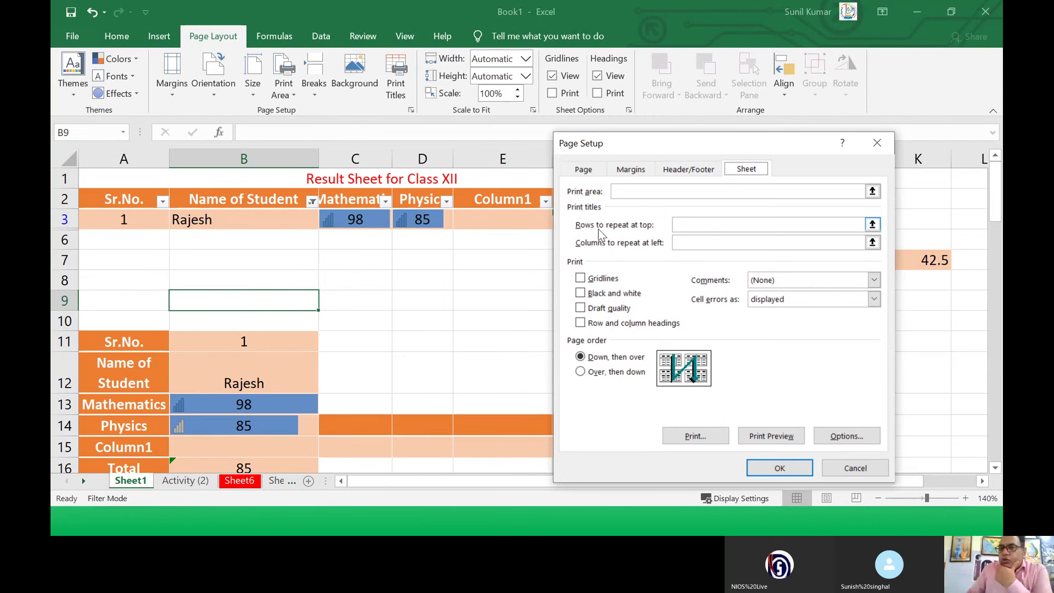
pyautogui.click(687, 224)
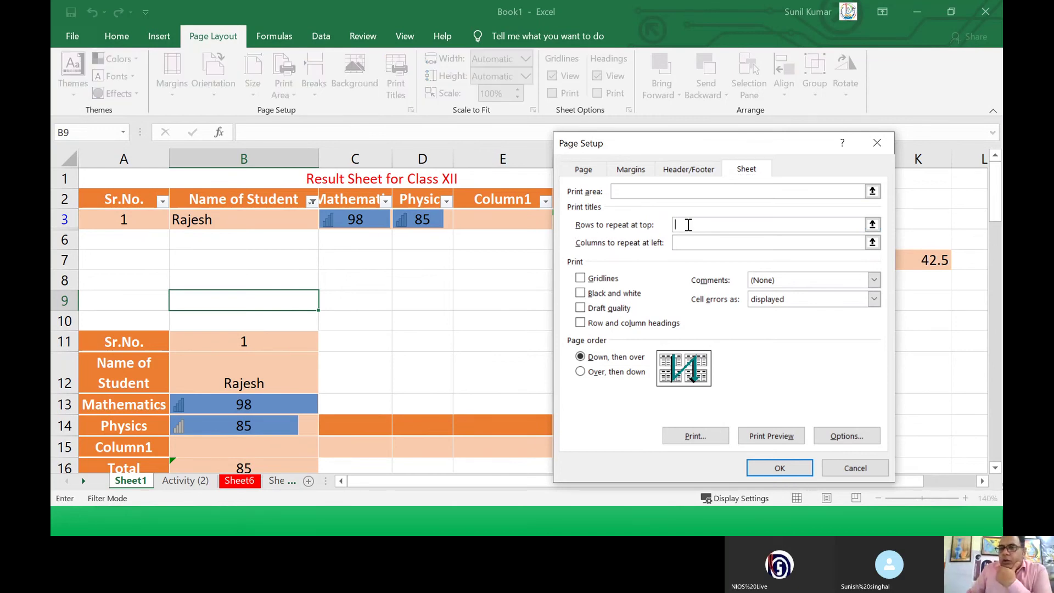
pyautogui.click(65, 199)
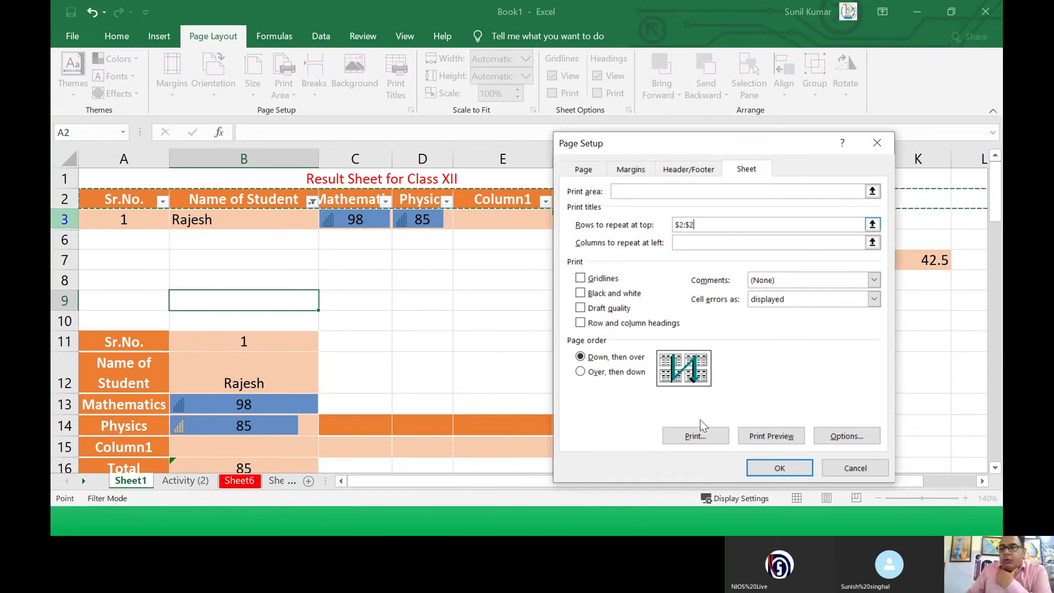
# Step: Apply the page setup changes and scroll through the result sheet
pyautogui.click(778, 468)
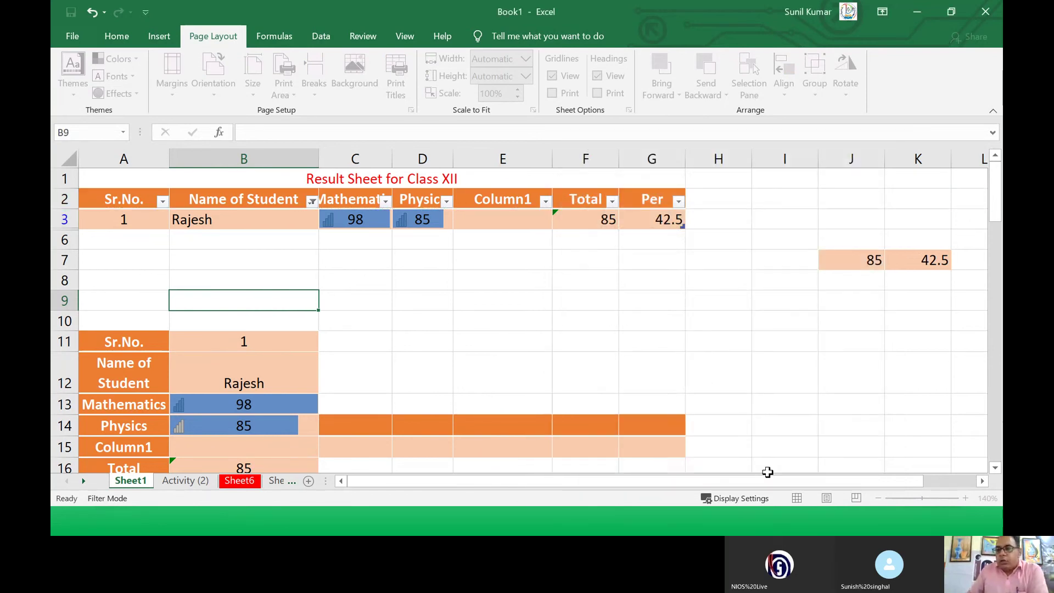
pyautogui.scroll(-1, 258, 253)
pyautogui.scroll(-4, 278, 262)
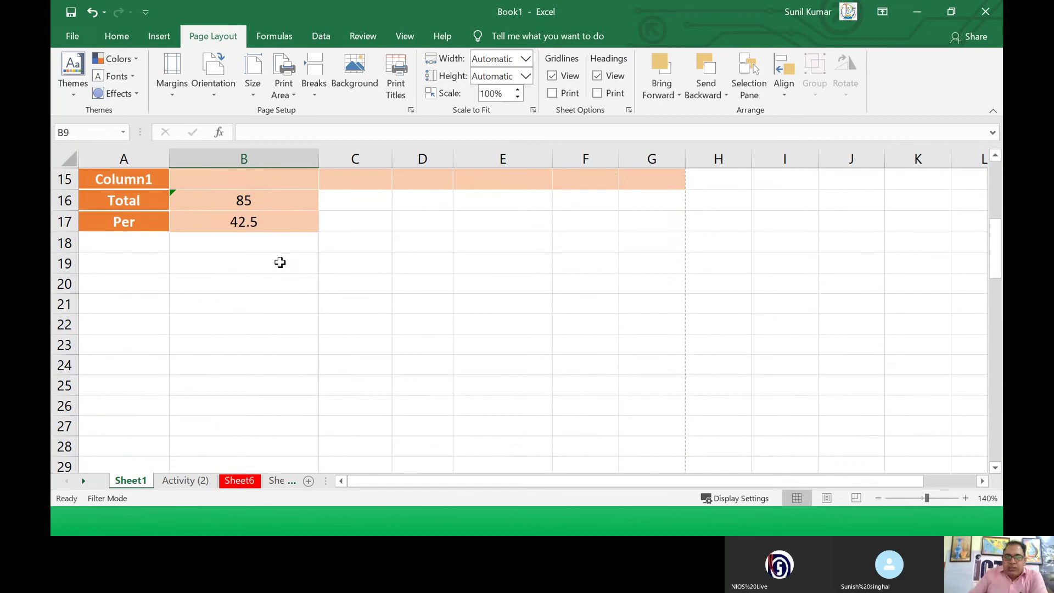
pyautogui.scroll(3, 278, 261)
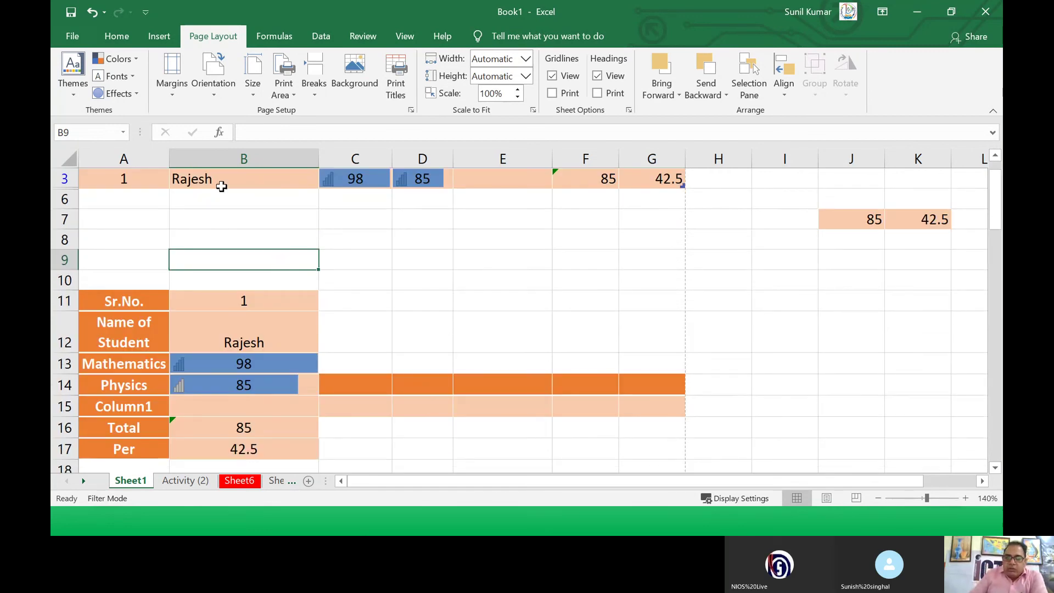
pyautogui.scroll(1, 185, 188)
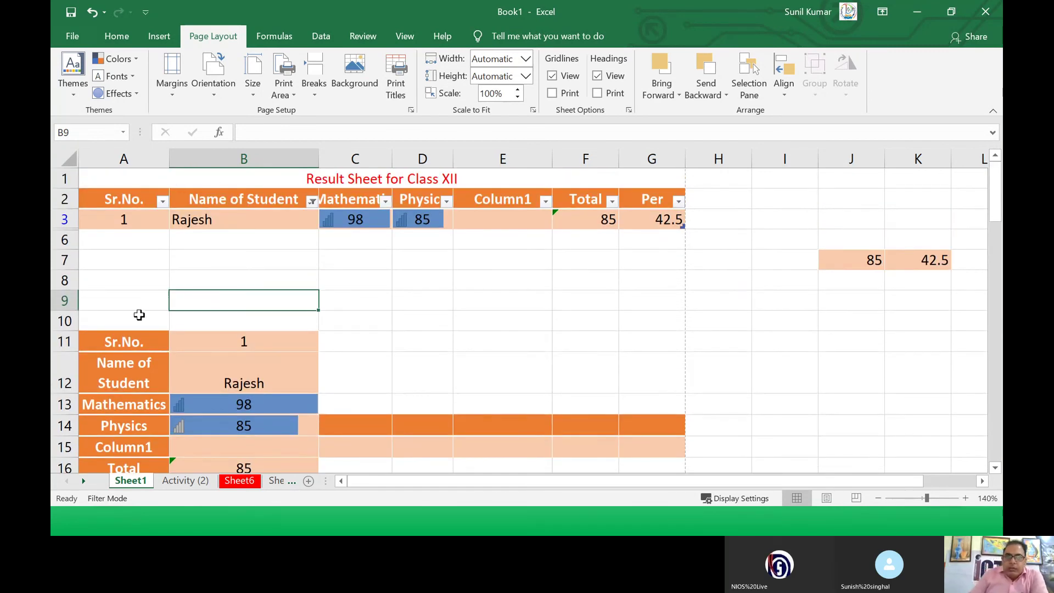
# Step: Select A10, check the print preview, then insert a page break above row 10
pyautogui.click(136, 319)
pyautogui.click(317, 98)
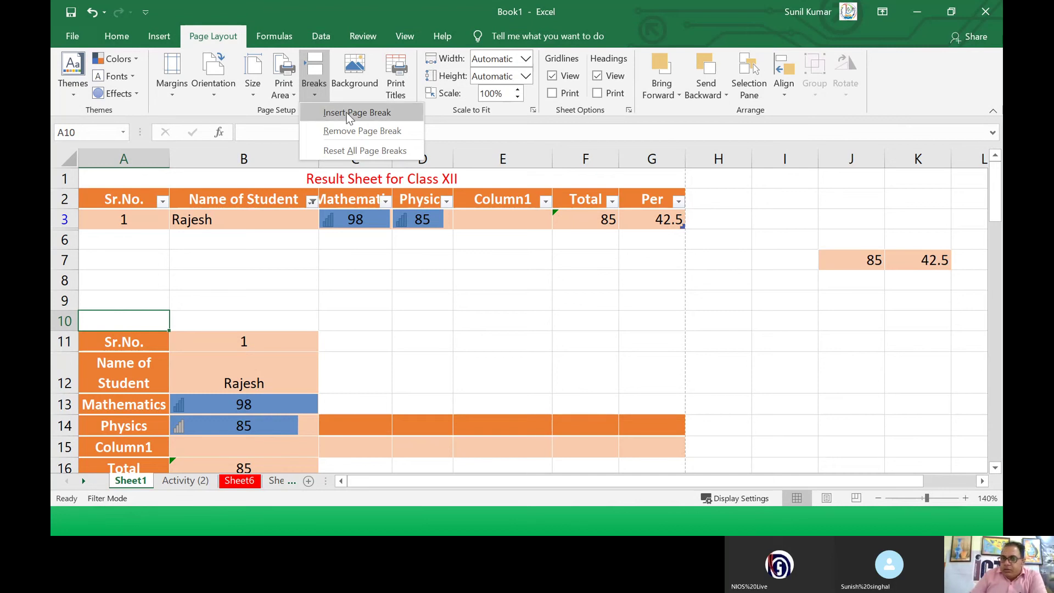
pyautogui.click(375, 285)
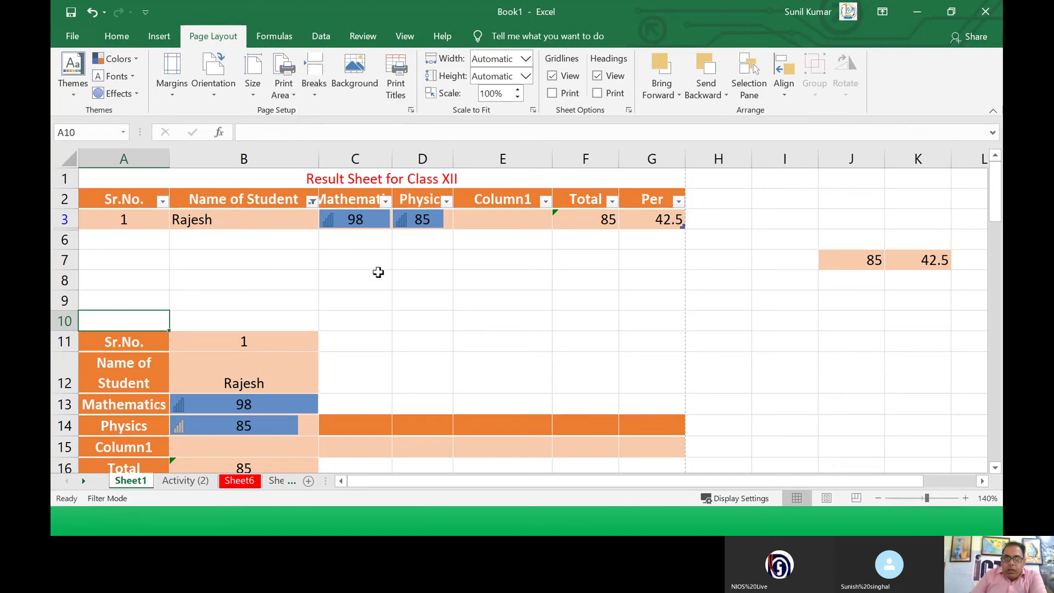
pyautogui.click(73, 36)
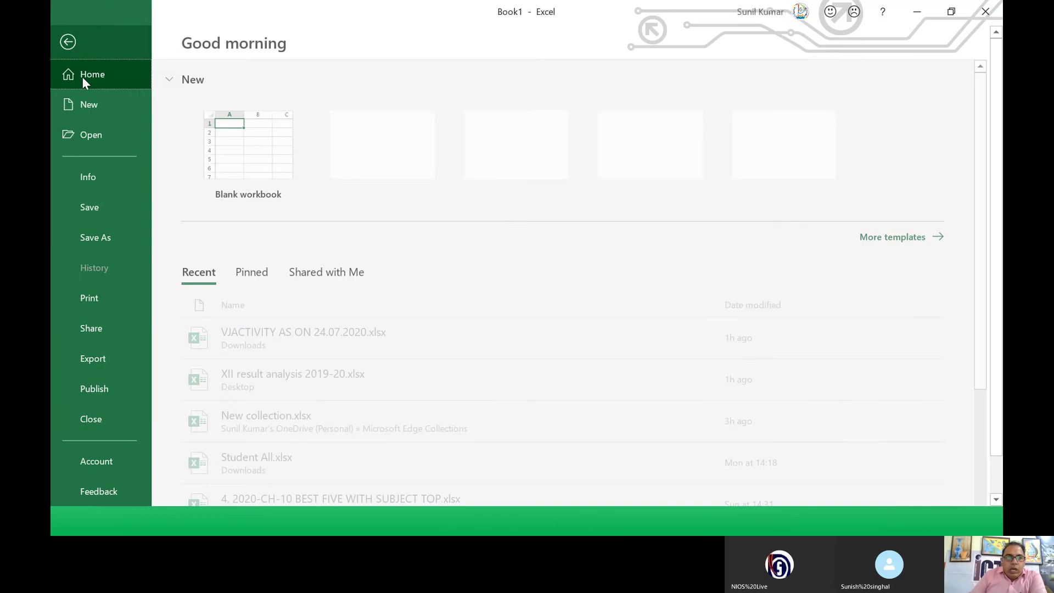
pyautogui.click(112, 298)
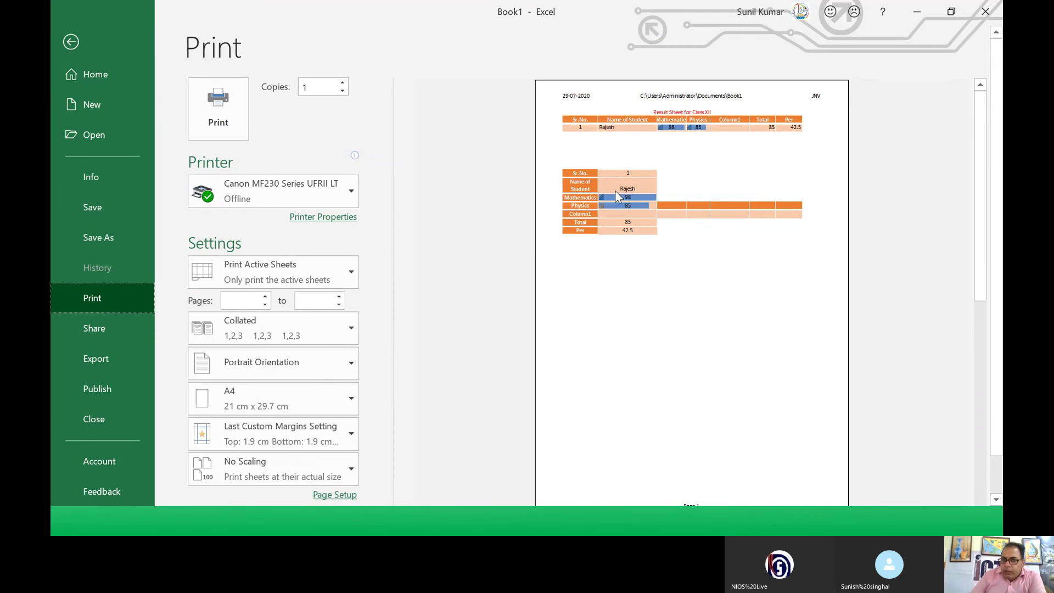
pyautogui.click(72, 41)
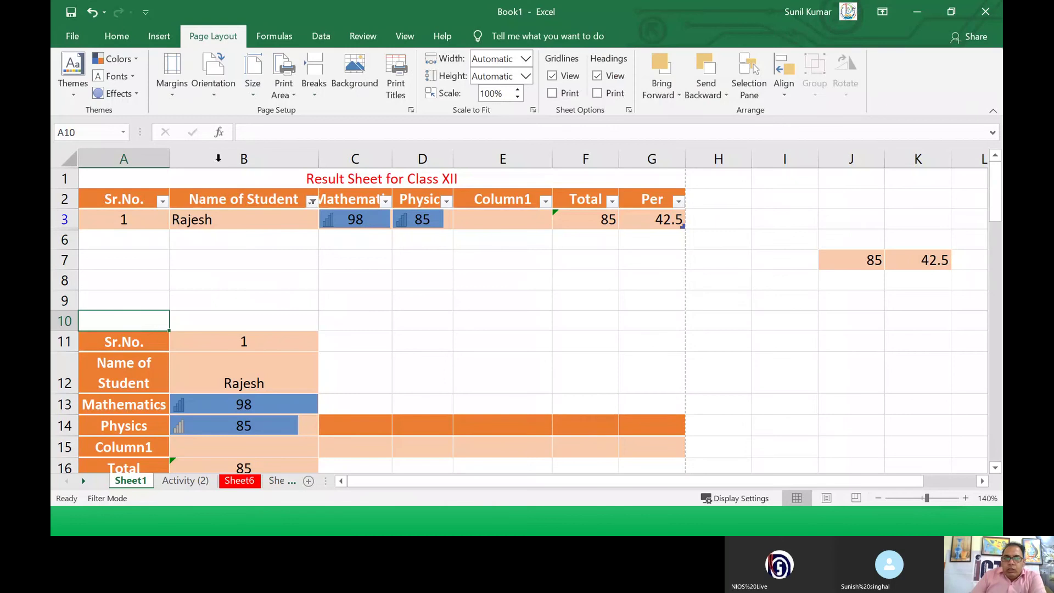
pyautogui.click(315, 91)
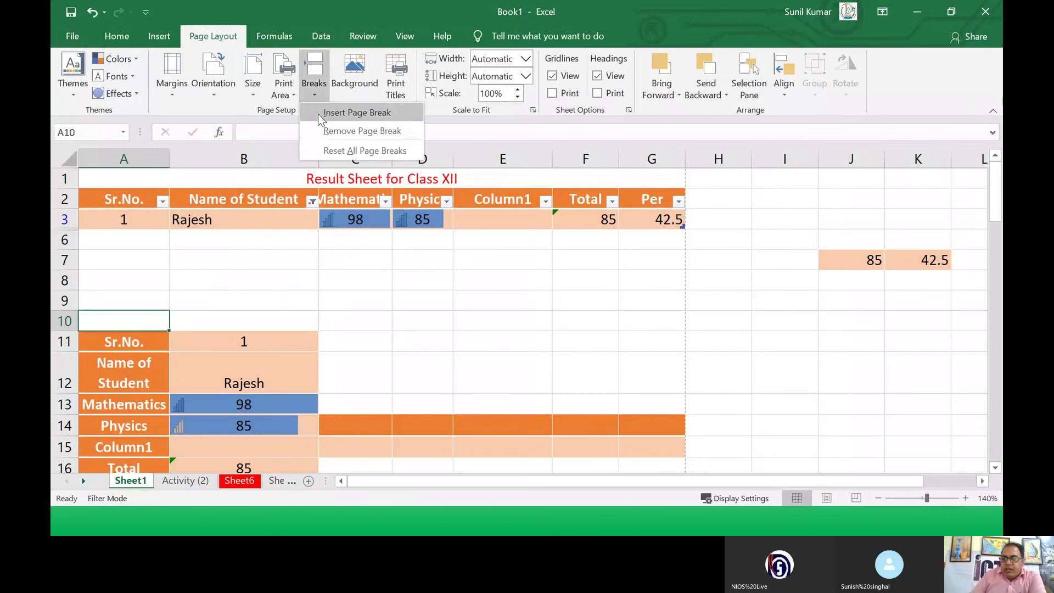
pyautogui.click(318, 114)
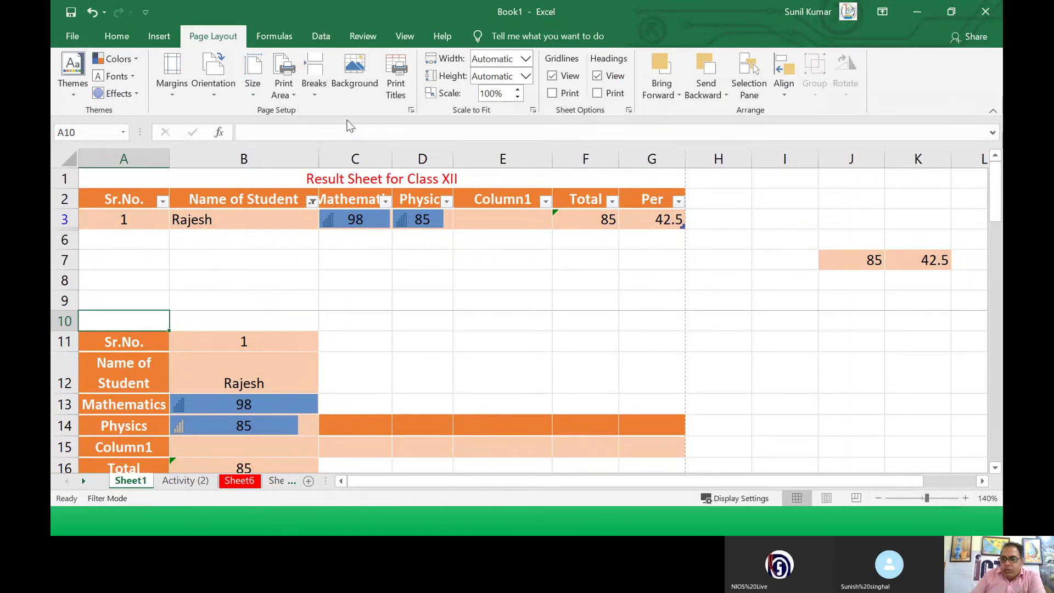
# Step: Show the sheet's print preview and advance it to page 2 of 4
pyautogui.click(66, 43)
pyautogui.click(98, 308)
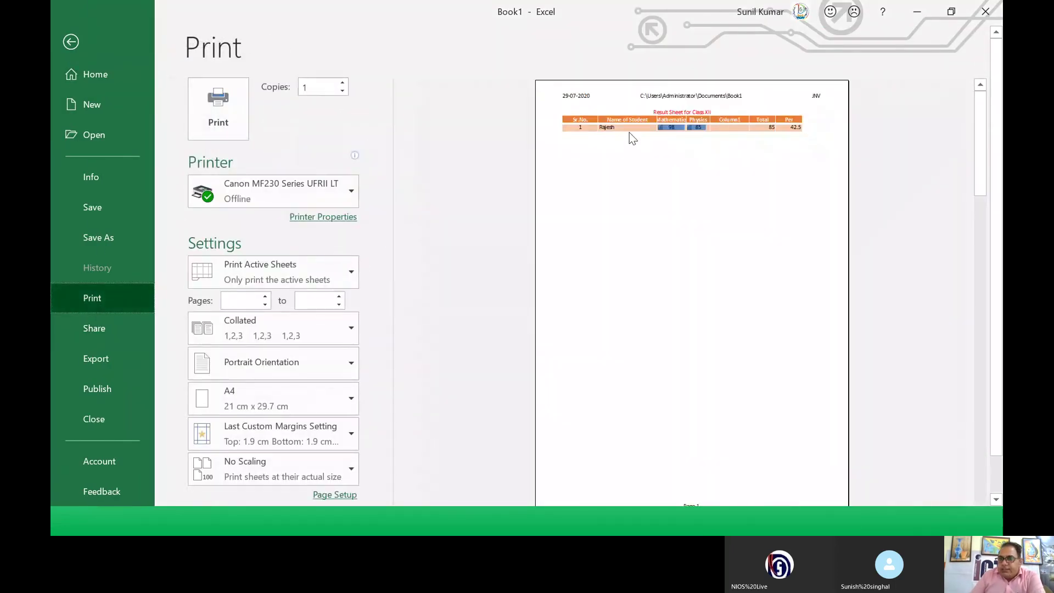
pyautogui.scroll(-1, 610, 439)
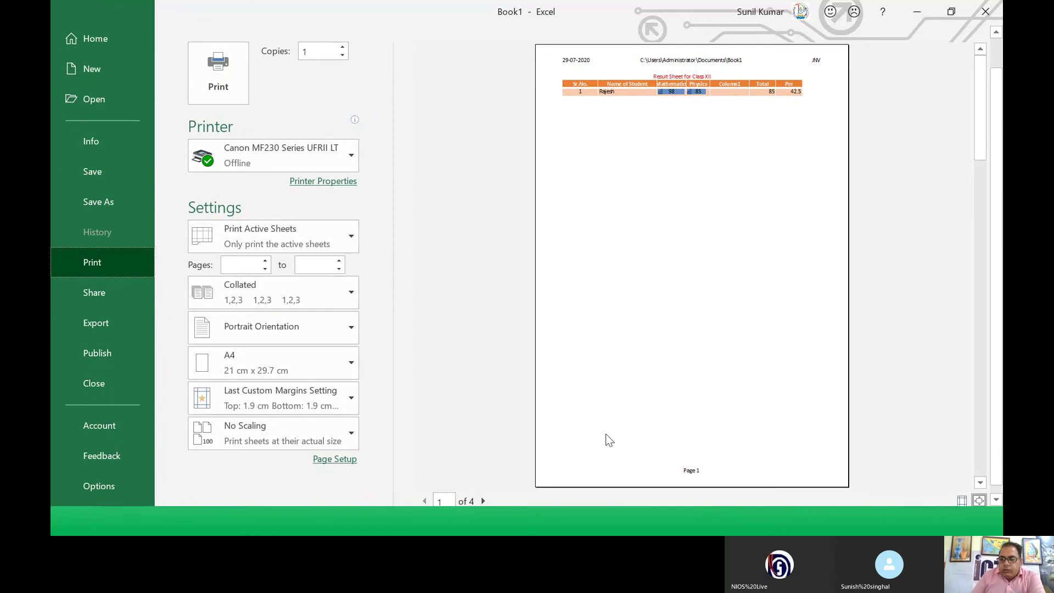
pyautogui.click(485, 501)
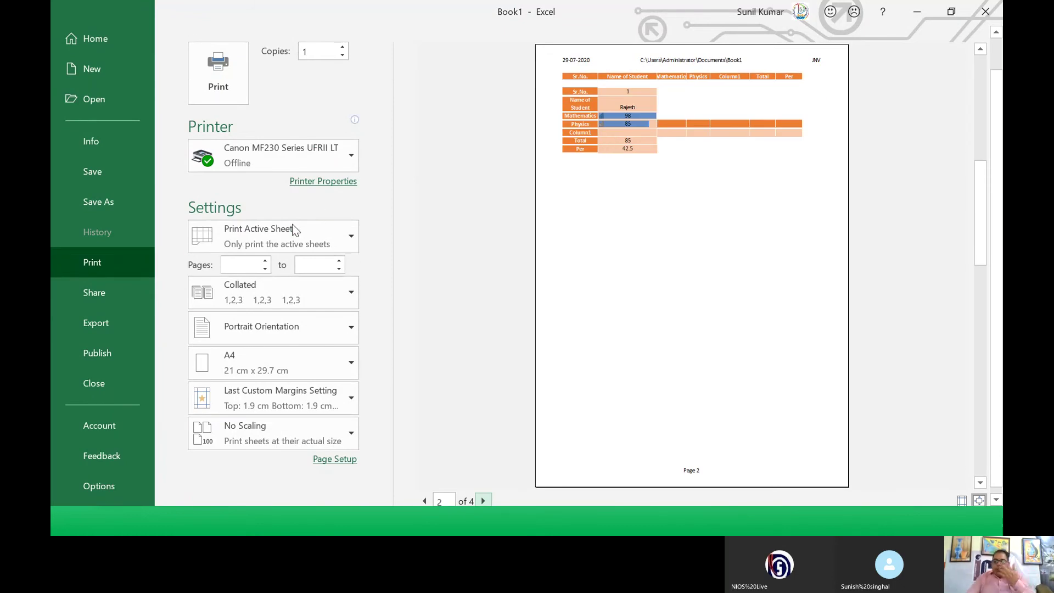
pyautogui.hotkey('alt', 'Tab')
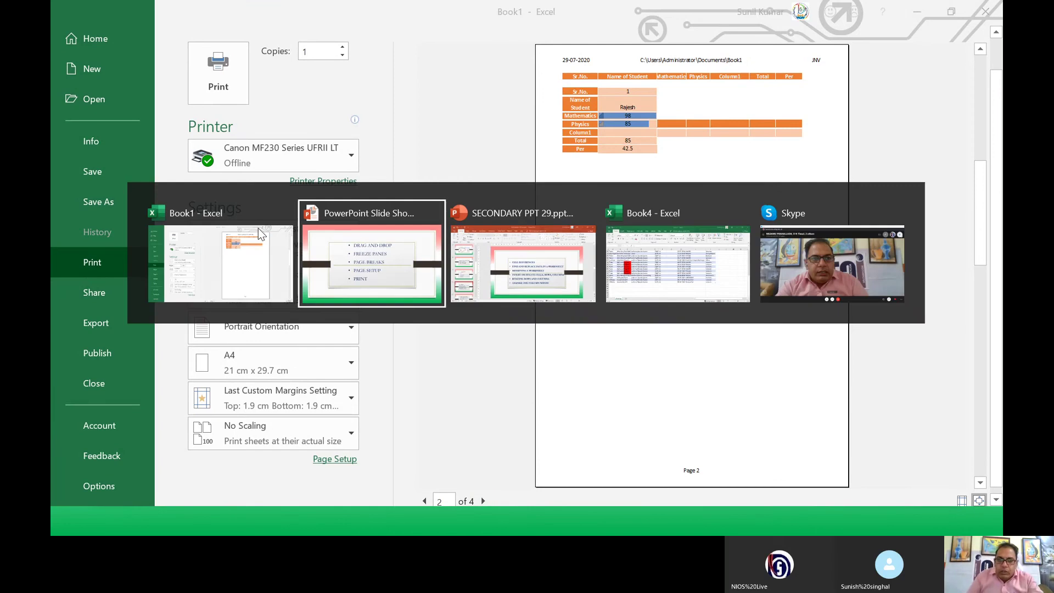
pyautogui.click(385, 248)
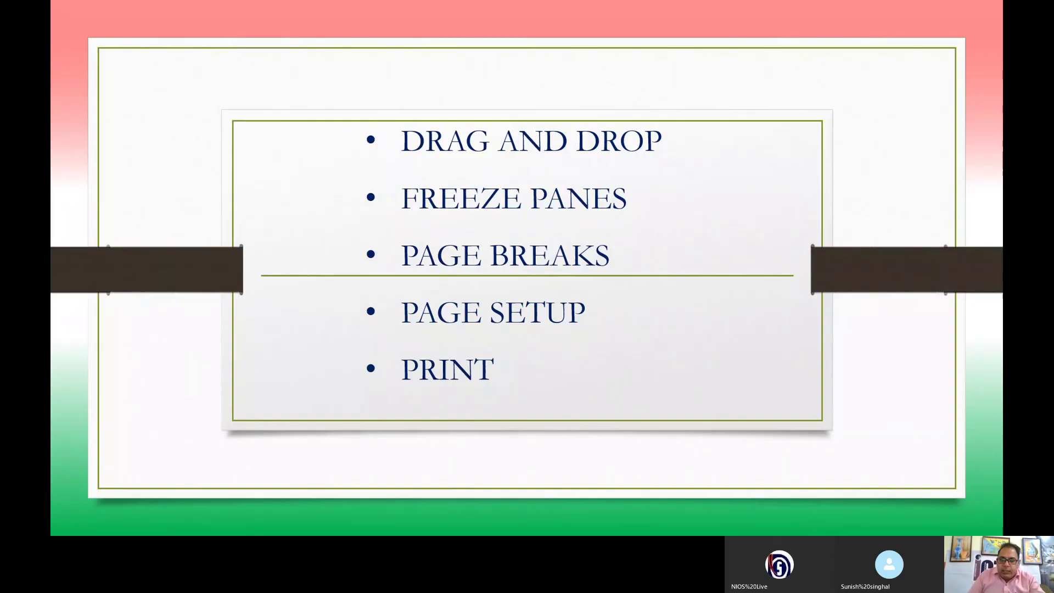
pyautogui.hotkey('alt', 'Tab')
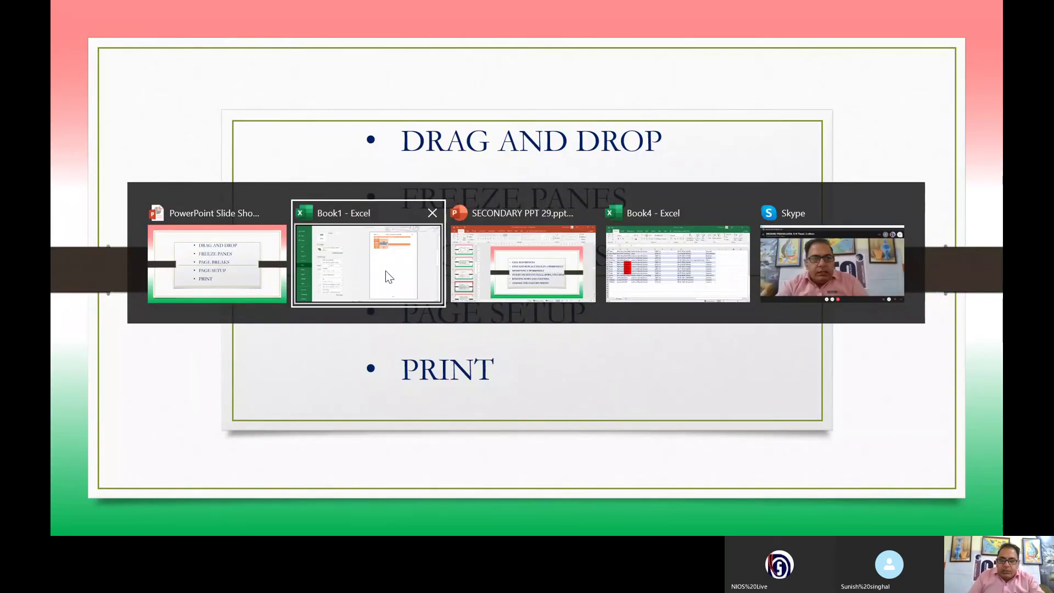
pyautogui.click(386, 271)
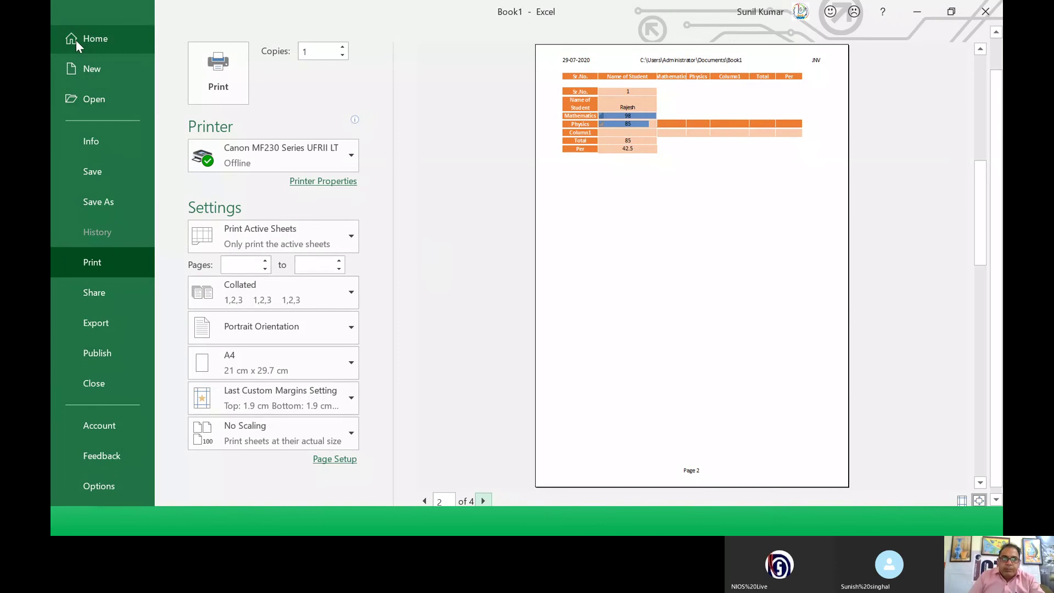
pyautogui.click(332, 461)
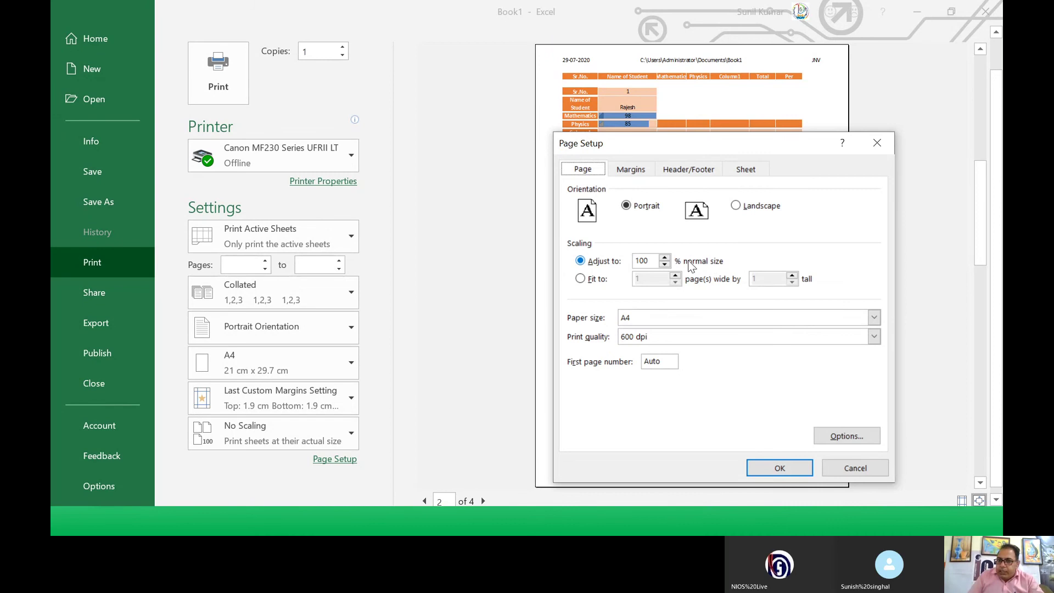
pyautogui.click(629, 209)
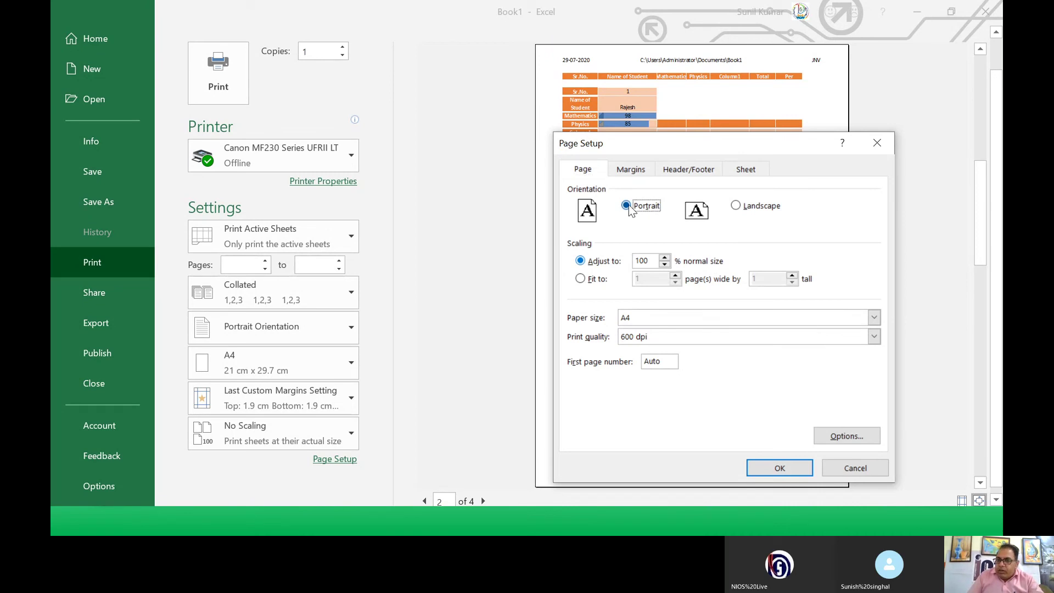
pyautogui.click(744, 212)
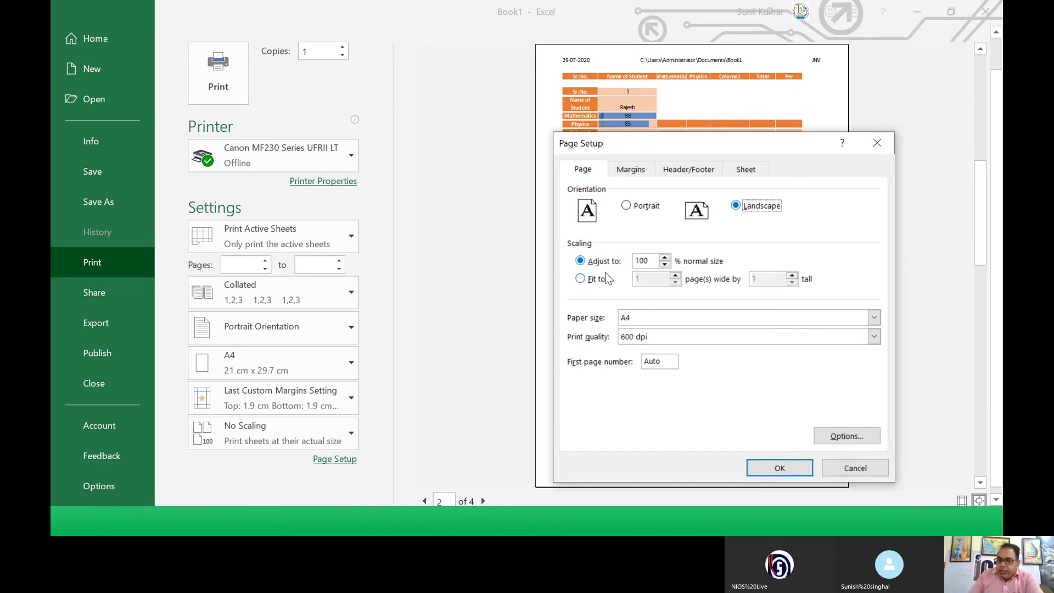
pyautogui.click(594, 283)
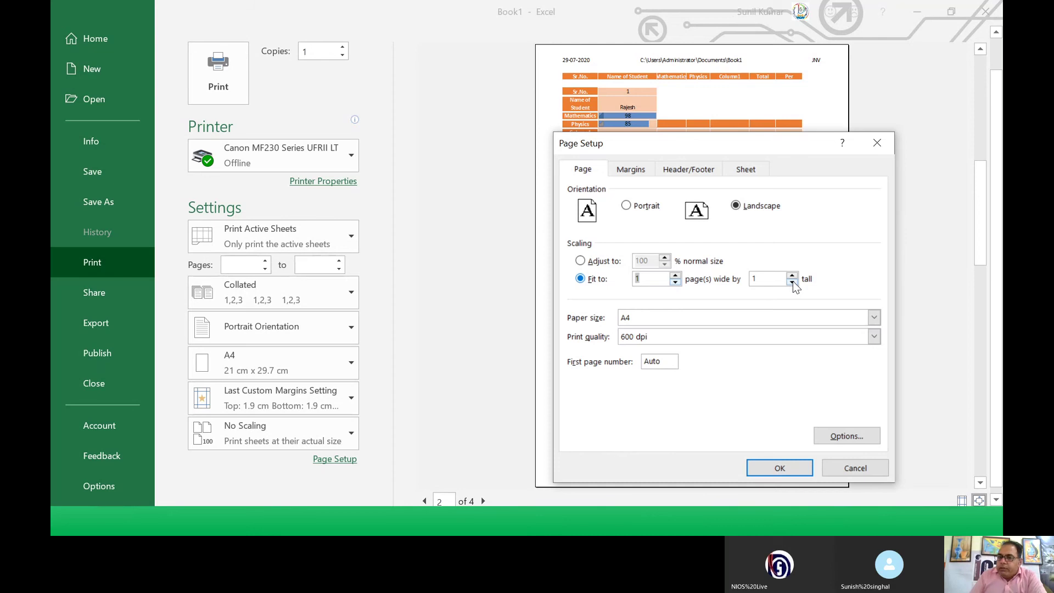
pyautogui.click(874, 318)
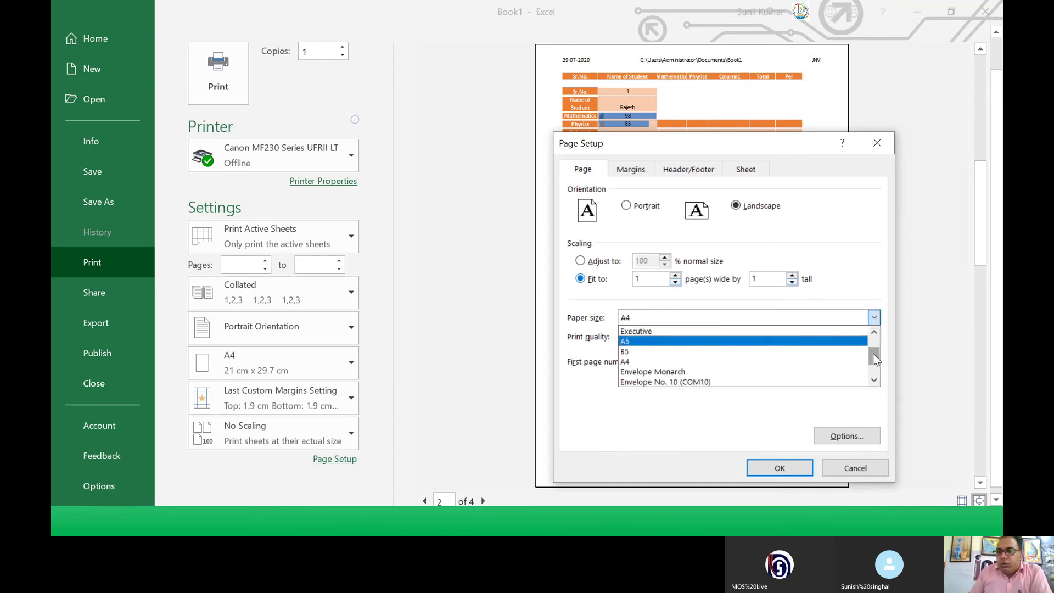
pyautogui.moveTo(873, 353)
pyautogui.mouseDown()
pyautogui.moveTo(873, 345)
pyautogui.moveTo(872, 363)
pyautogui.moveTo(873, 342)
pyautogui.mouseUp()
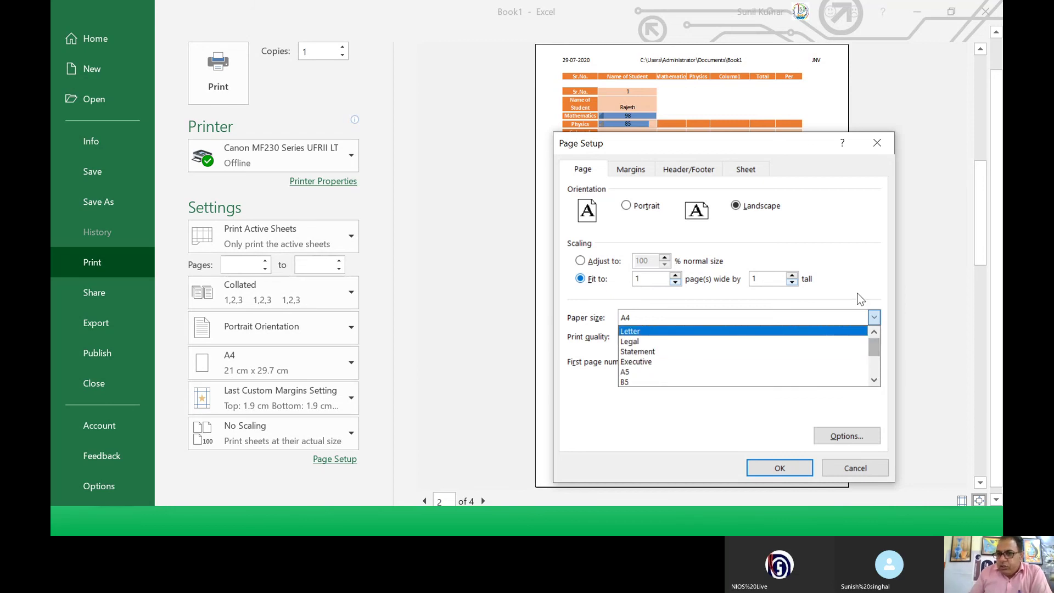
pyautogui.click(862, 280)
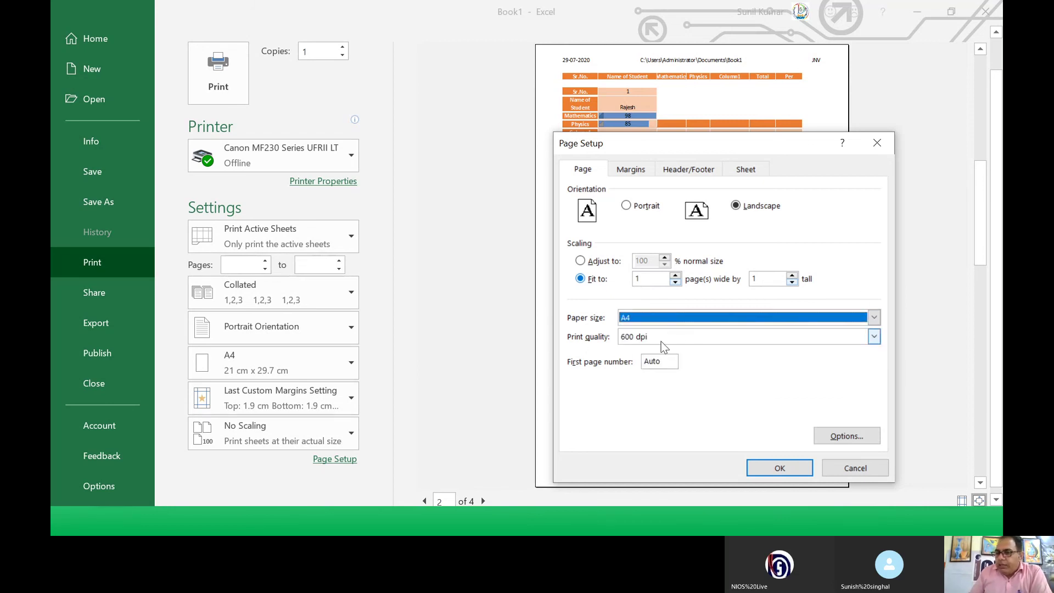
pyautogui.click(684, 341)
pyautogui.click(684, 340)
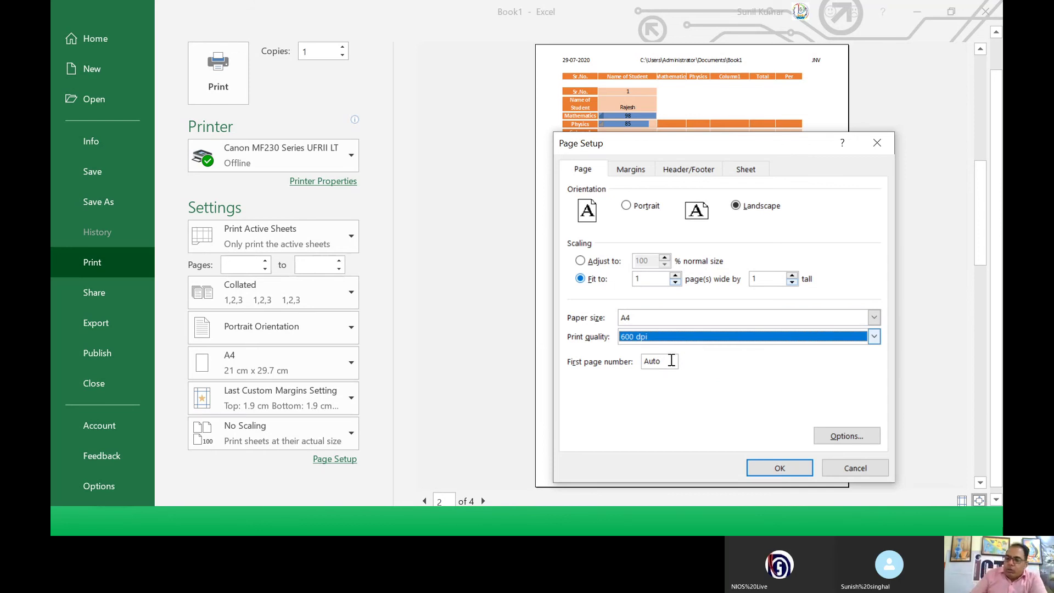
pyautogui.moveTo(671, 361); pyautogui.dragTo(639, 358)
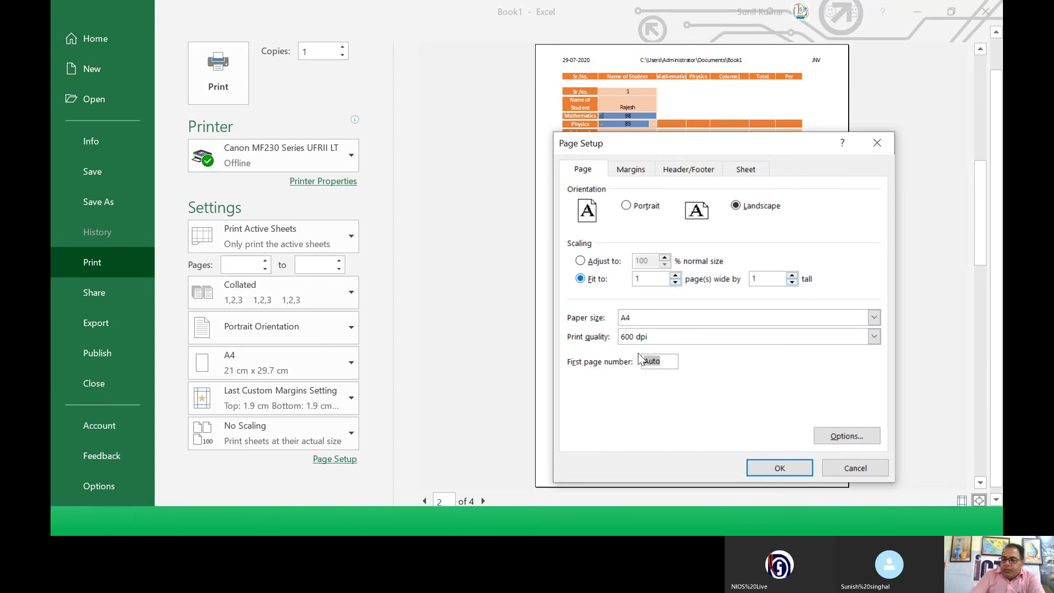
pyautogui.write('5')
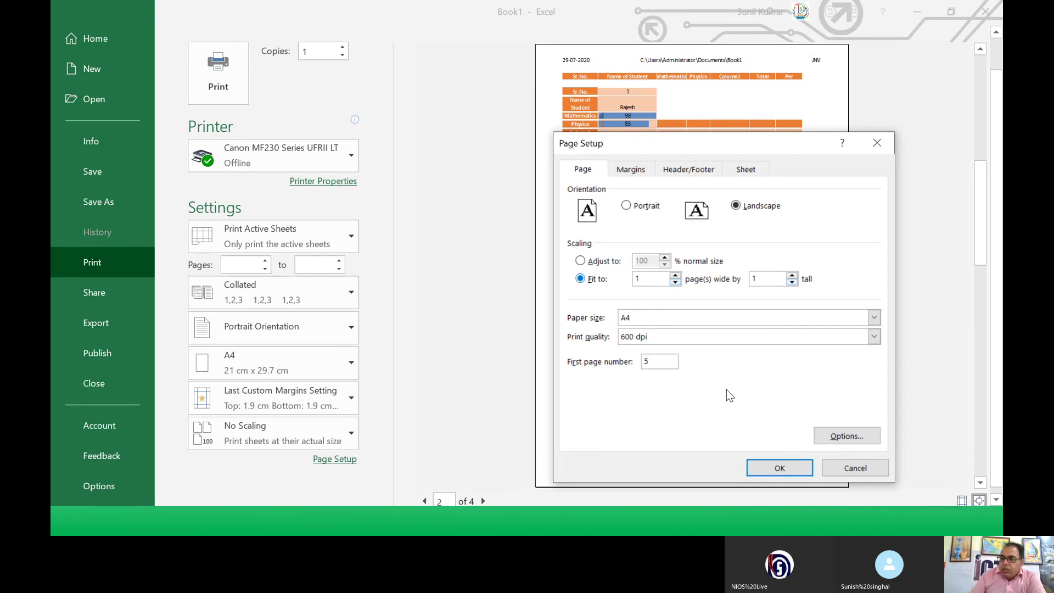
pyautogui.click(834, 436)
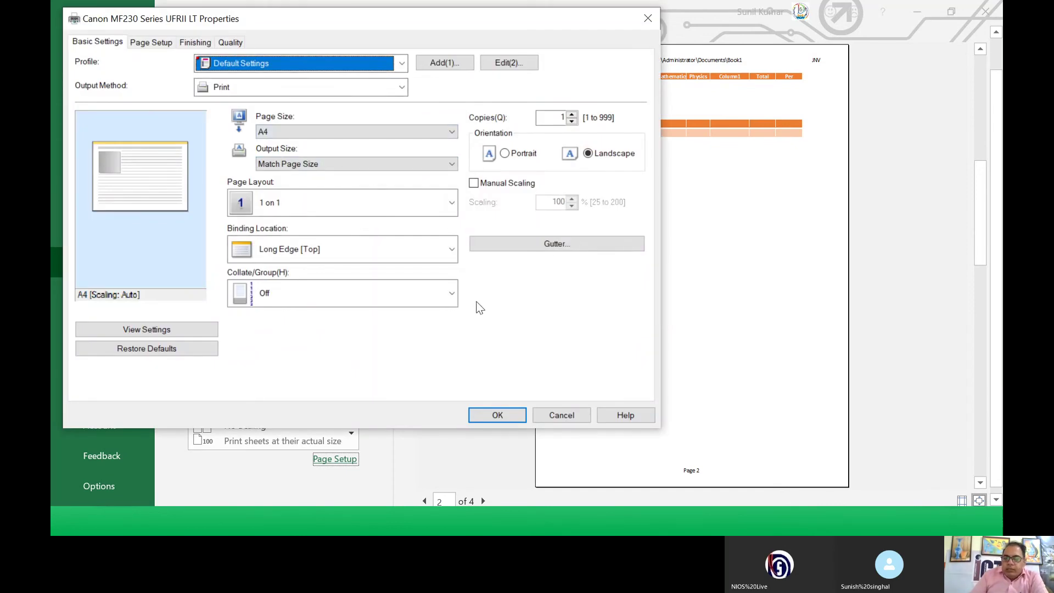
pyautogui.click(558, 415)
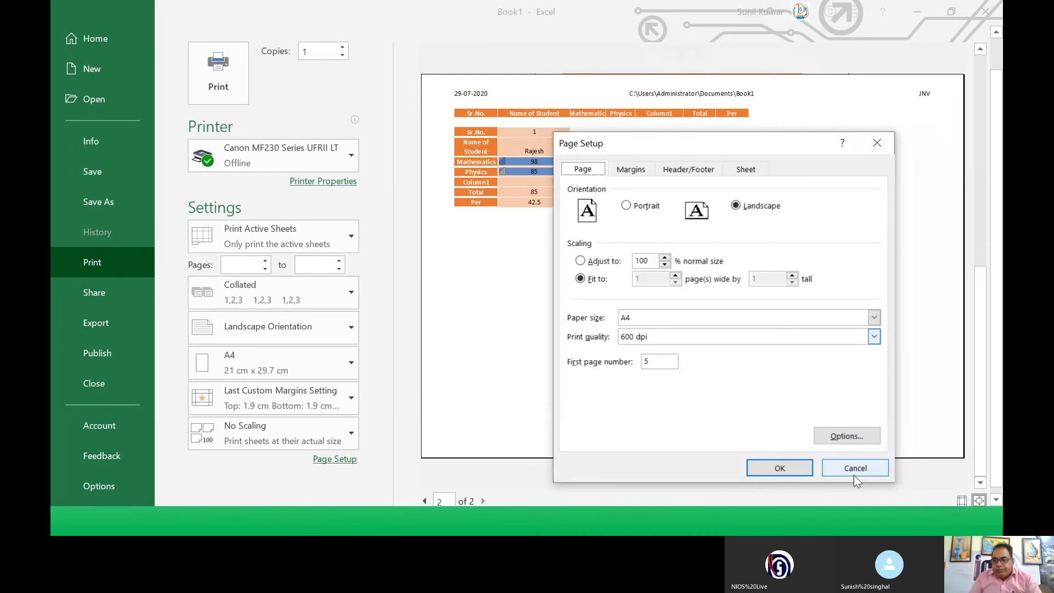
pyautogui.click(855, 468)
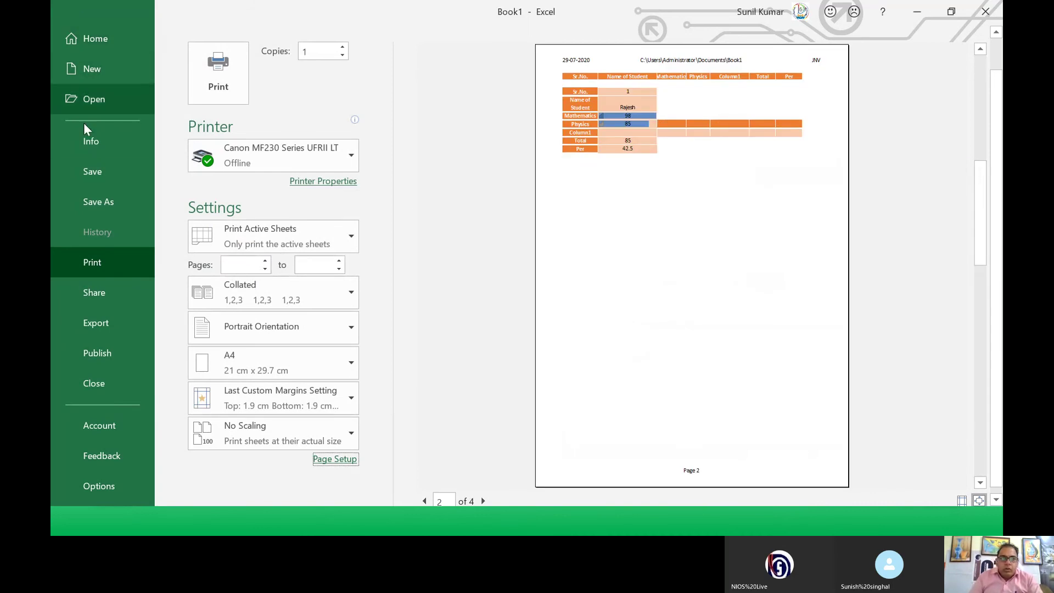
# Step: Leave print preview and review the Orientation, Size and Print Area choices
pyautogui.press('Escape')
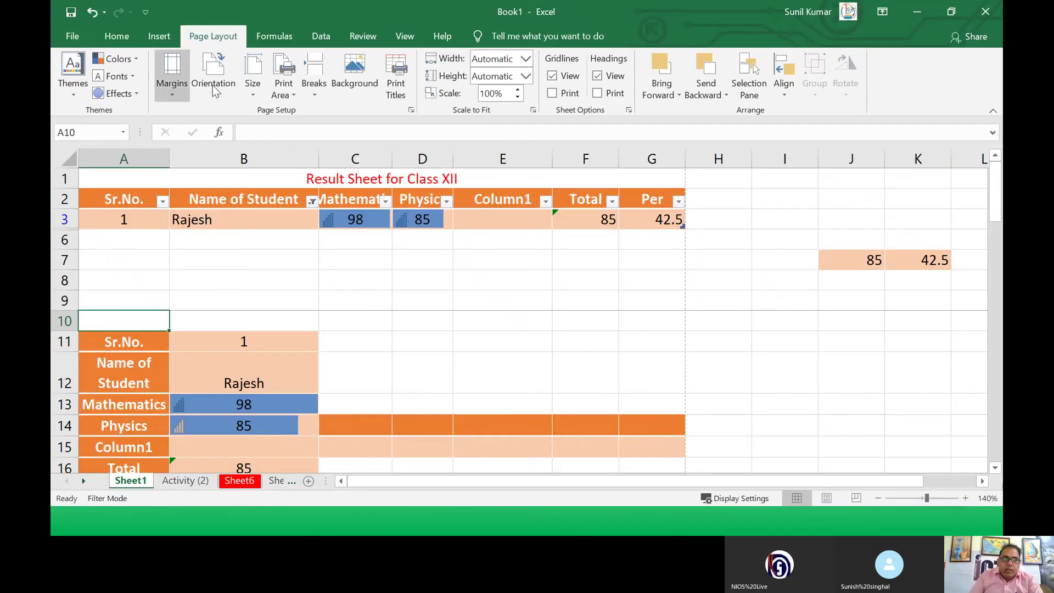
pyautogui.click(208, 97)
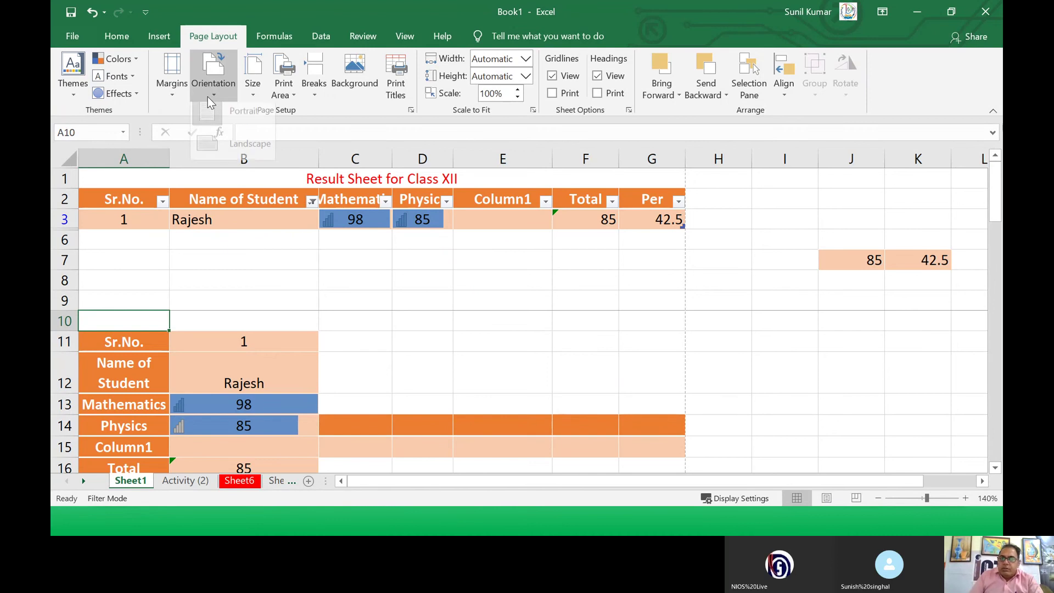
pyautogui.click(252, 90)
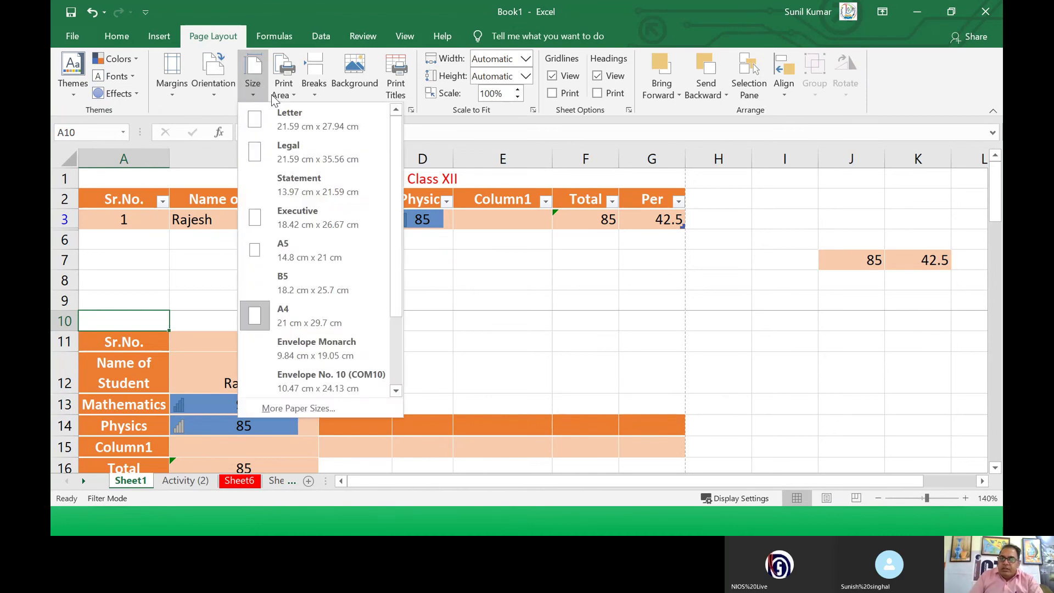
pyautogui.click(281, 94)
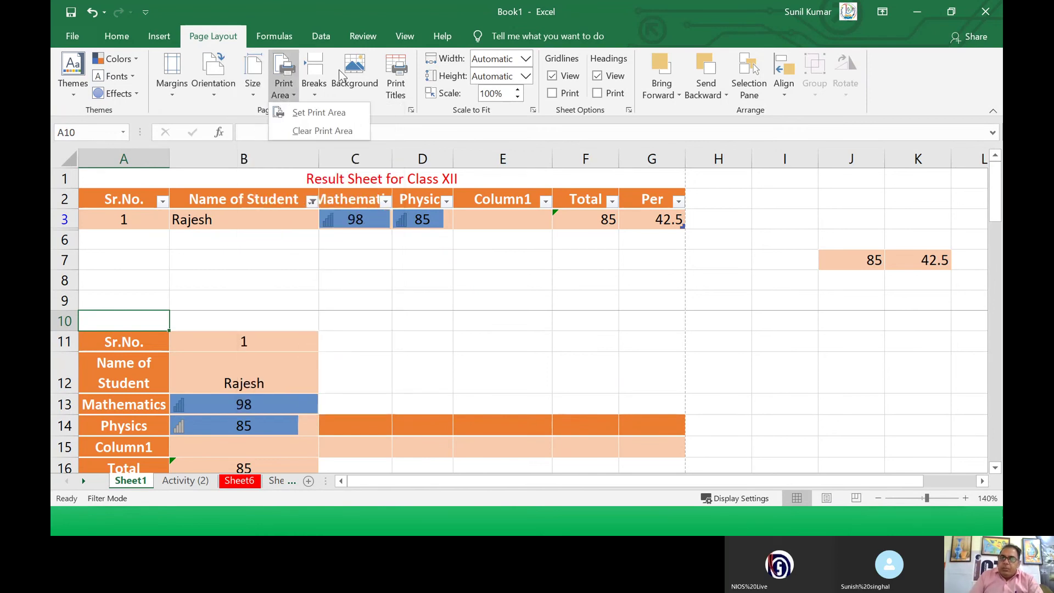
# Step: Tile the Desktop logo image as the sheet background, then undo it
pyautogui.click(349, 88)
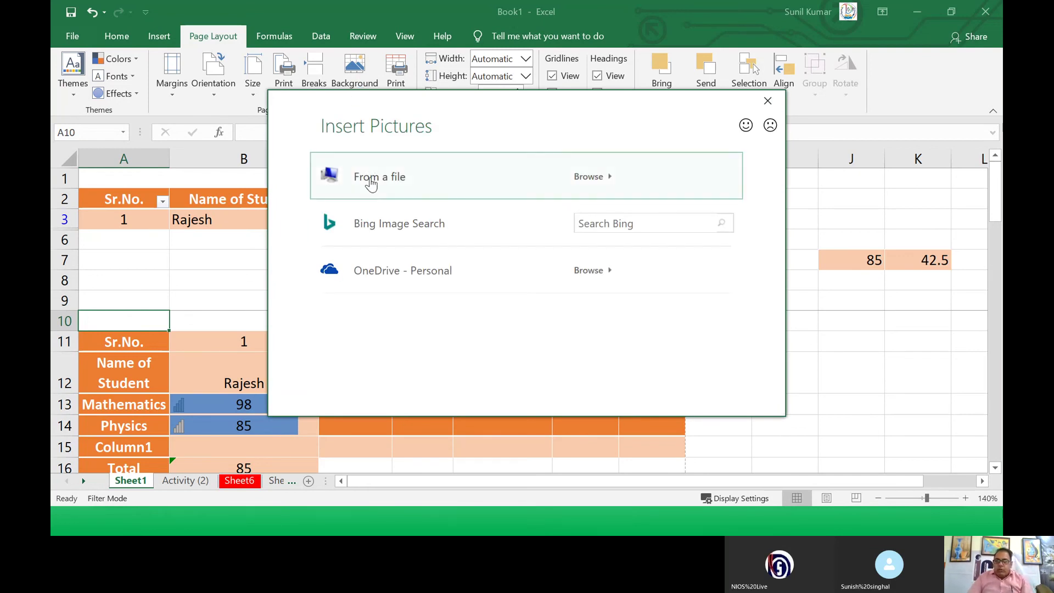
pyautogui.press('Escape')
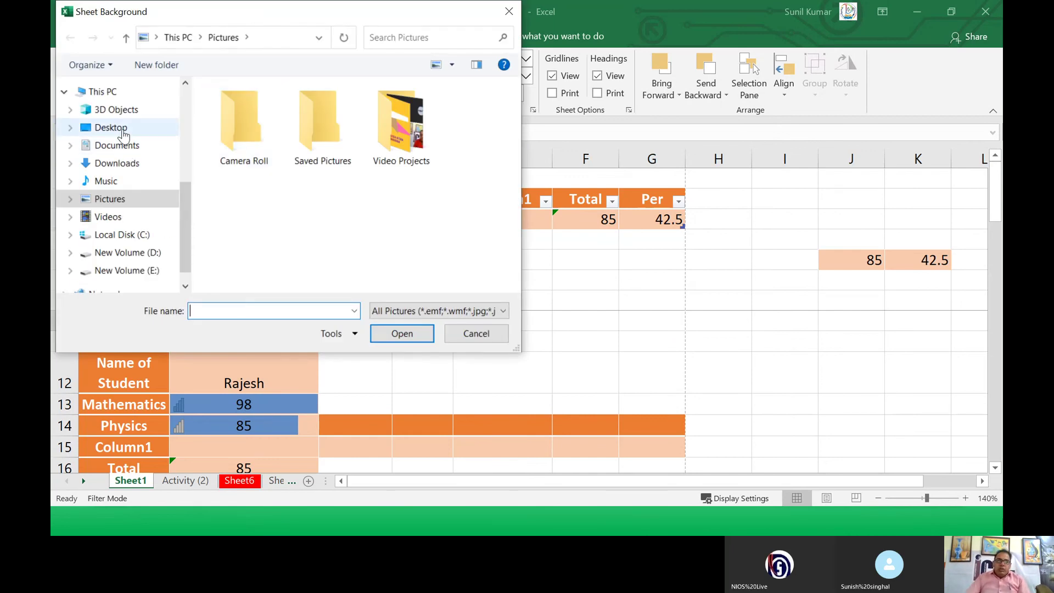
pyautogui.click(122, 132)
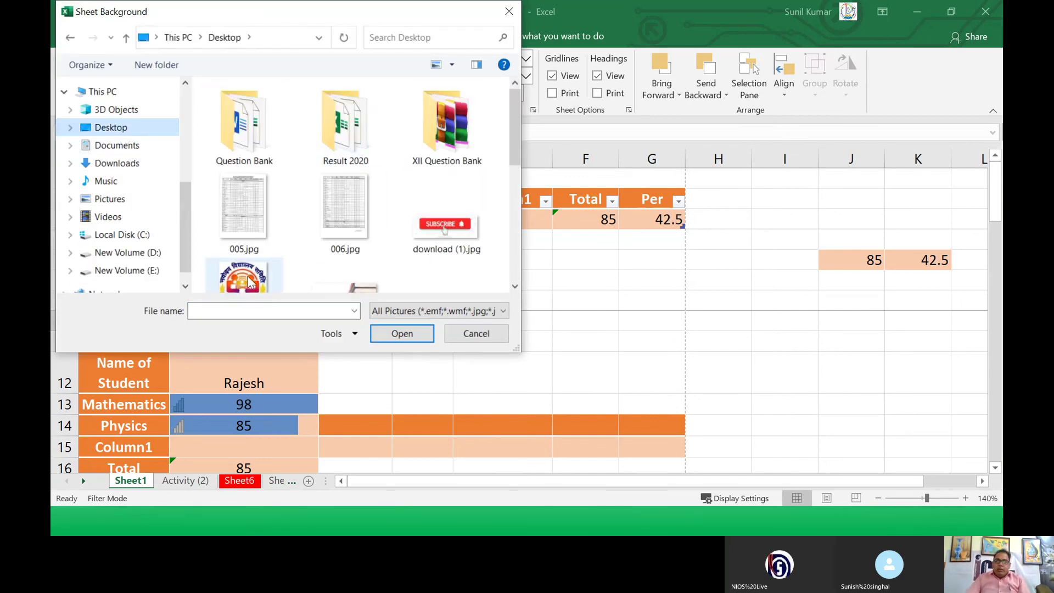
pyautogui.click(250, 281)
pyautogui.click(403, 333)
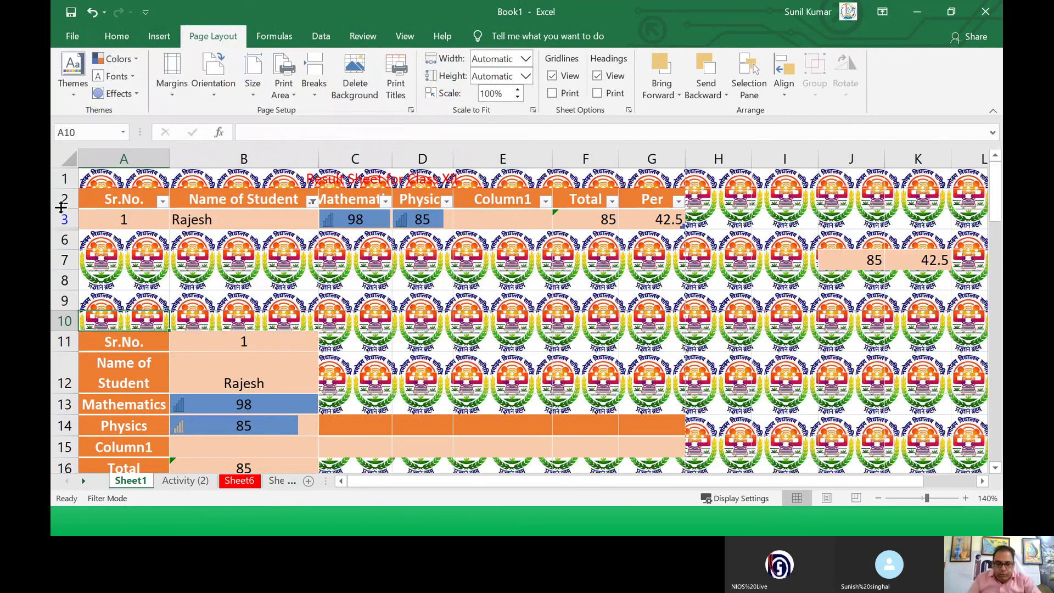
pyautogui.hotkey('ctrl', 'z')
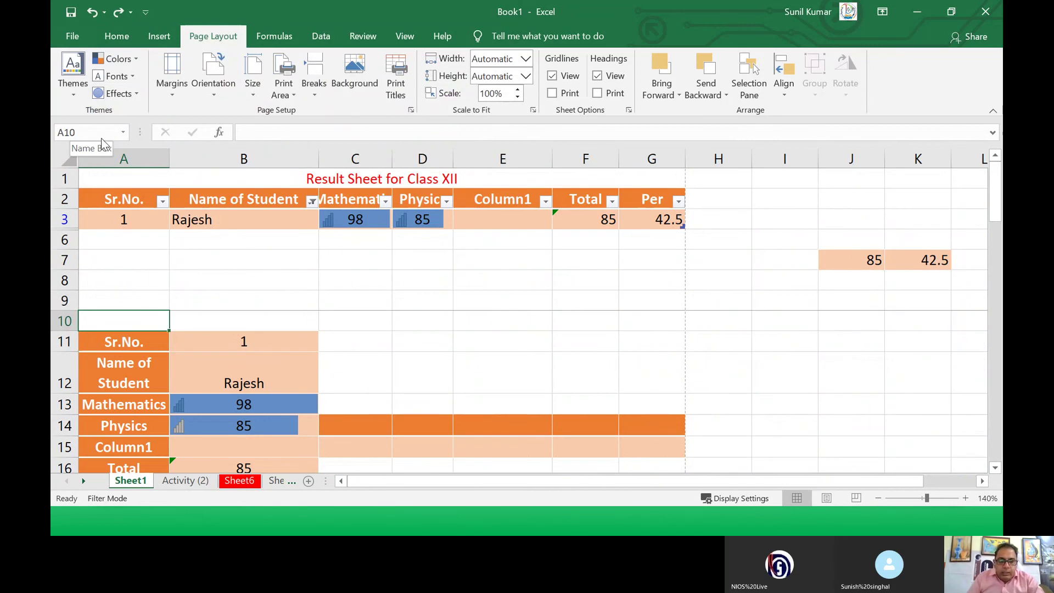
pyautogui.hotkey('alt', 'Tab')
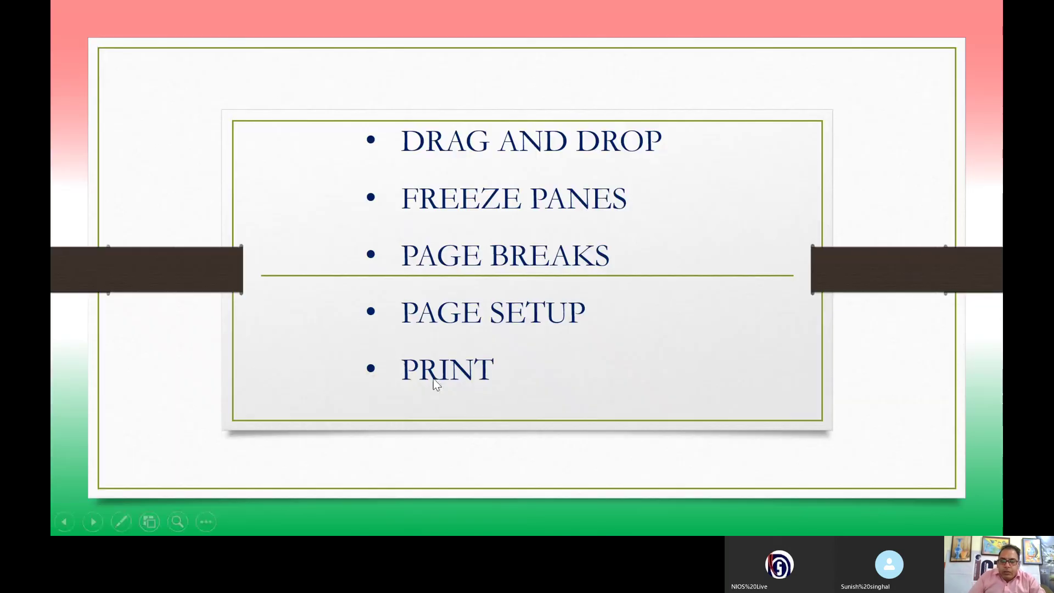
# Step: Advance to the File Open, Save and Close and Workbook Protection slide, then return to Excel
pyautogui.click(433, 378)
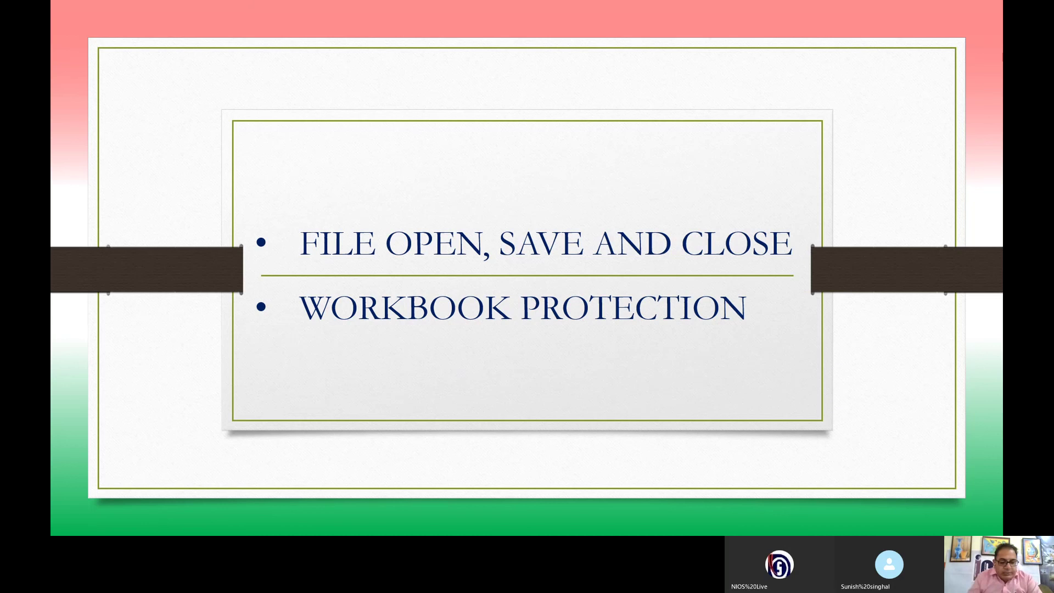
pyautogui.hotkey('alt', 'Tab')
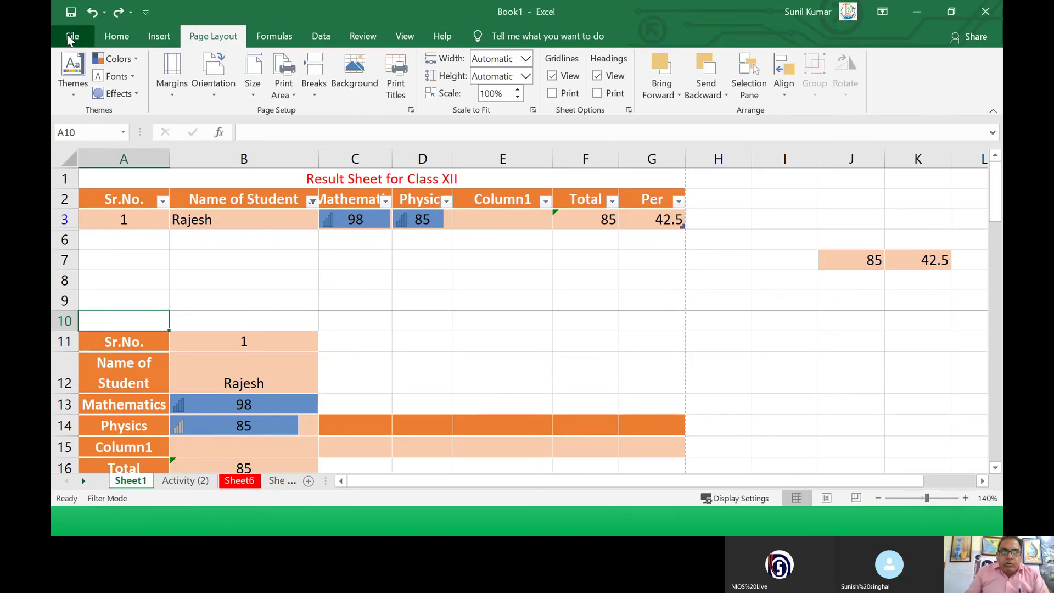
# Step: Prepare a Desktop save named NIOS as Excel Workbook (*.xlsx), accepting the references prompt
pyautogui.click(70, 37)
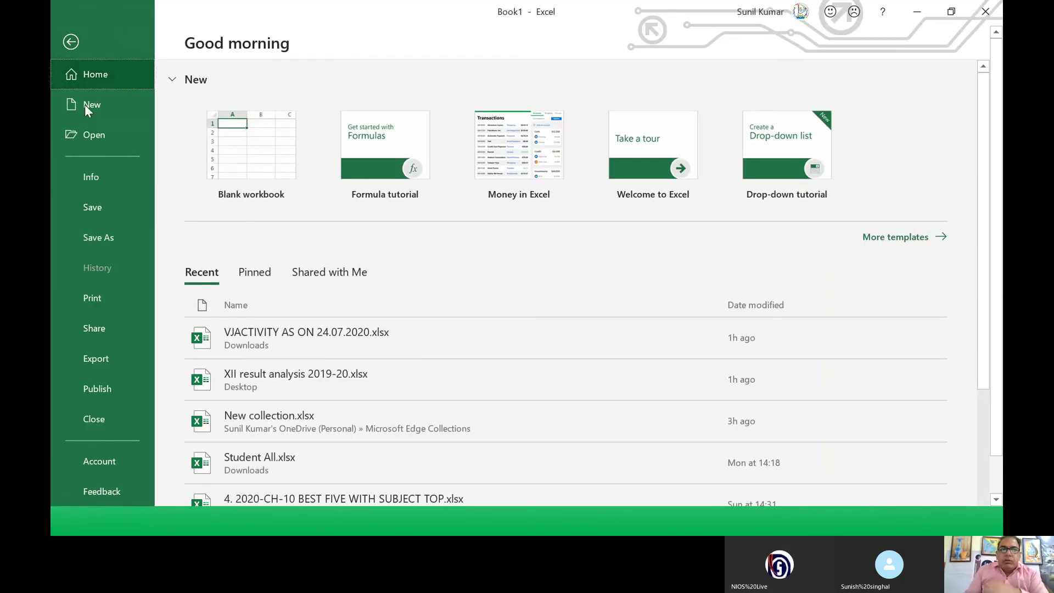
pyautogui.click(99, 209)
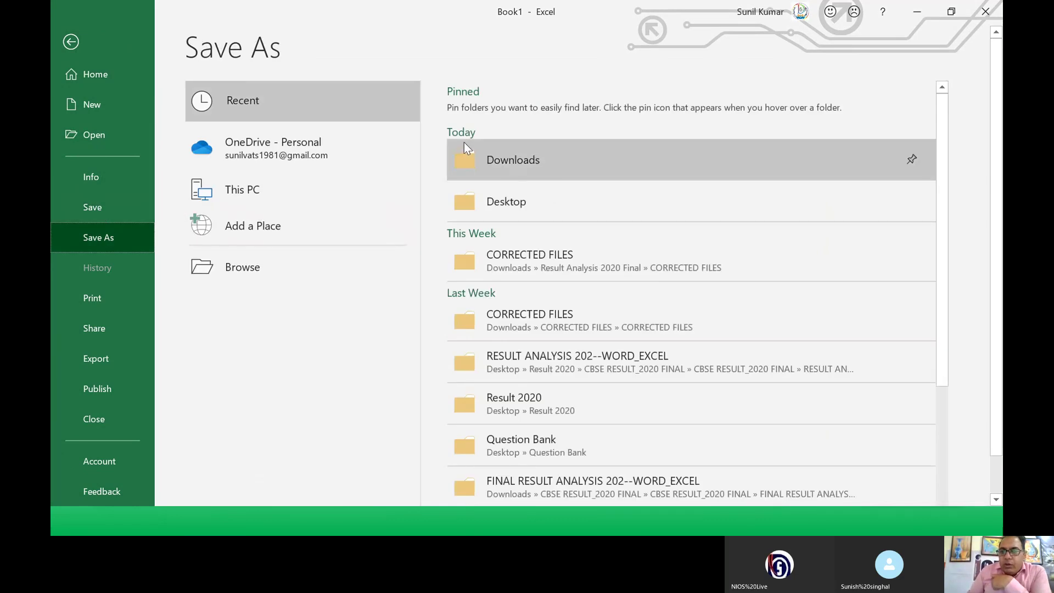
pyautogui.click(491, 204)
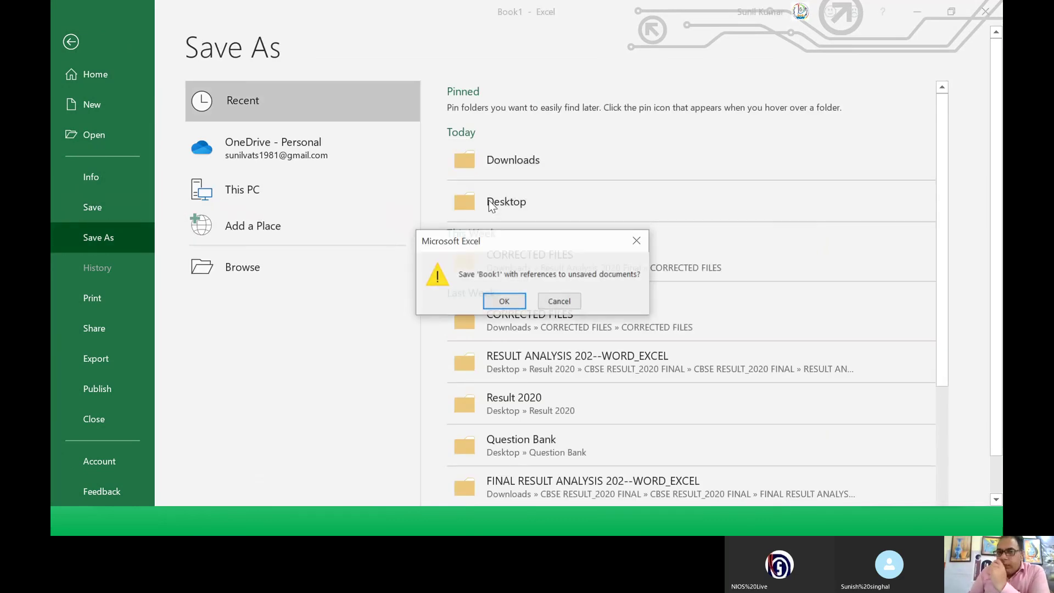
pyautogui.click(504, 302)
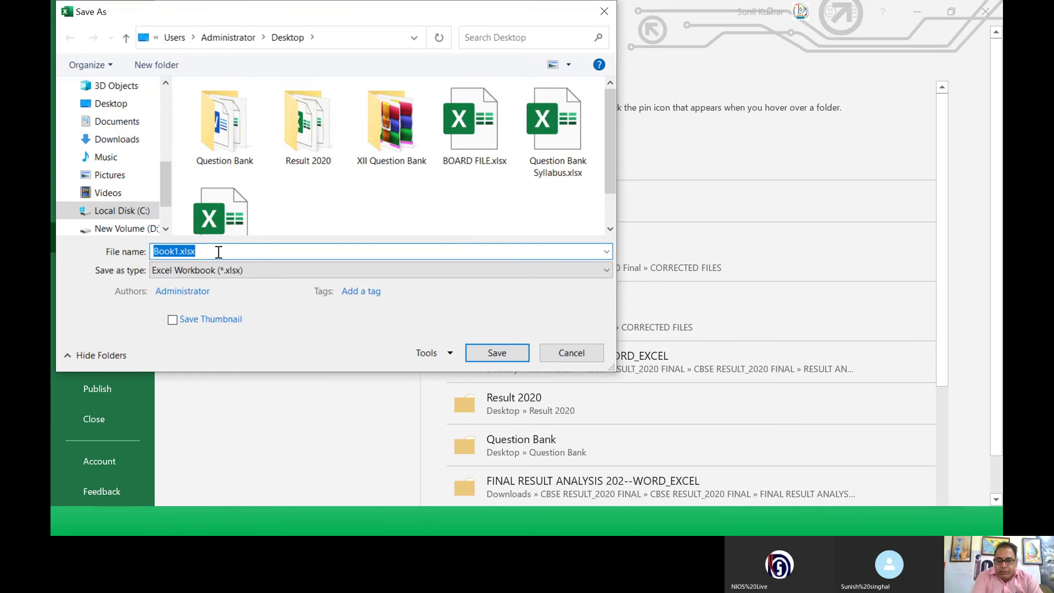
pyautogui.write('NIOS')
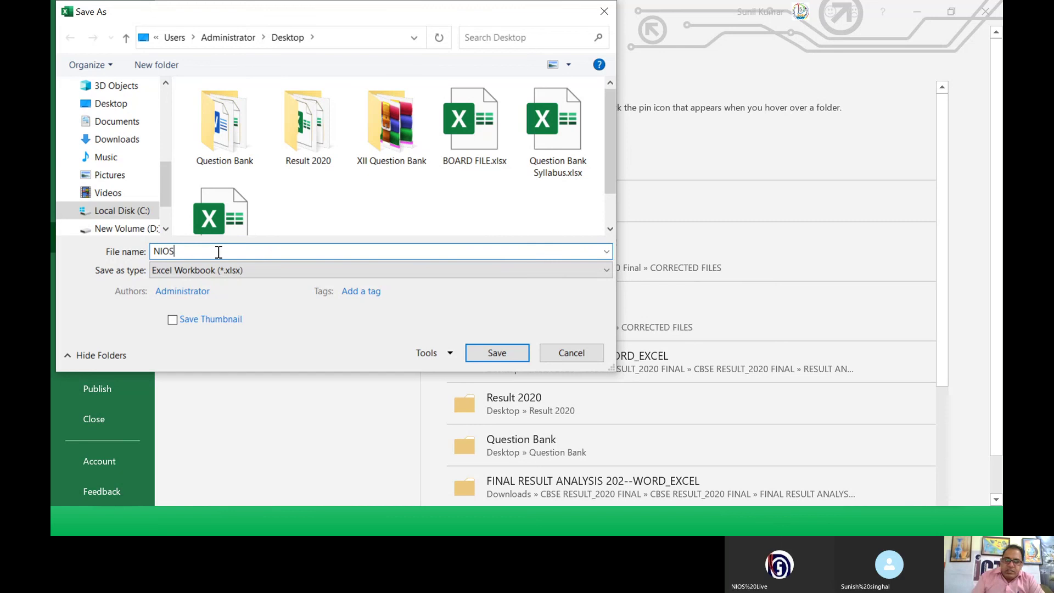
pyautogui.click(277, 264)
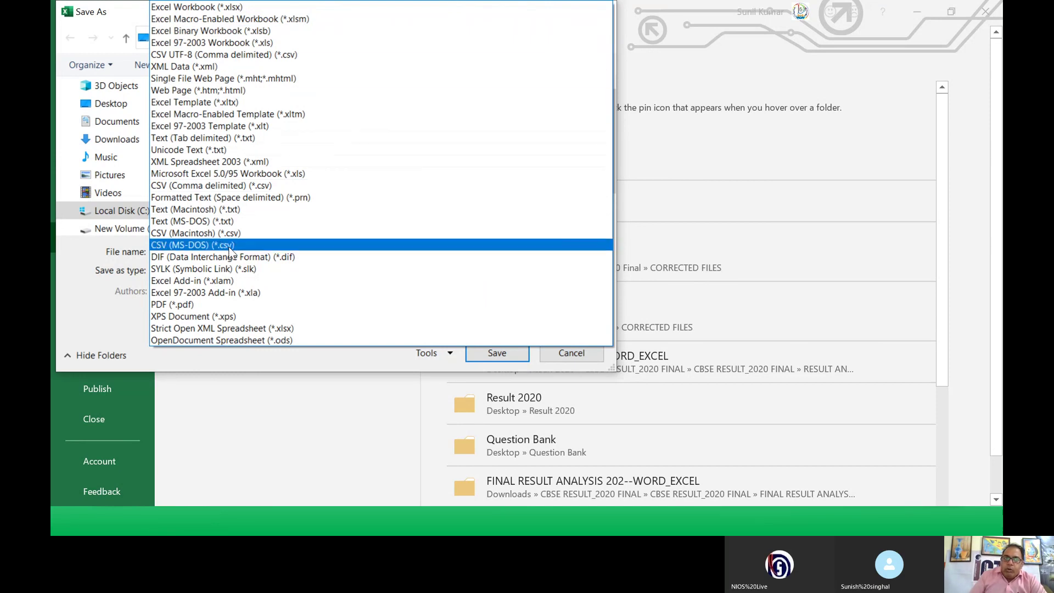
pyautogui.click(212, 7)
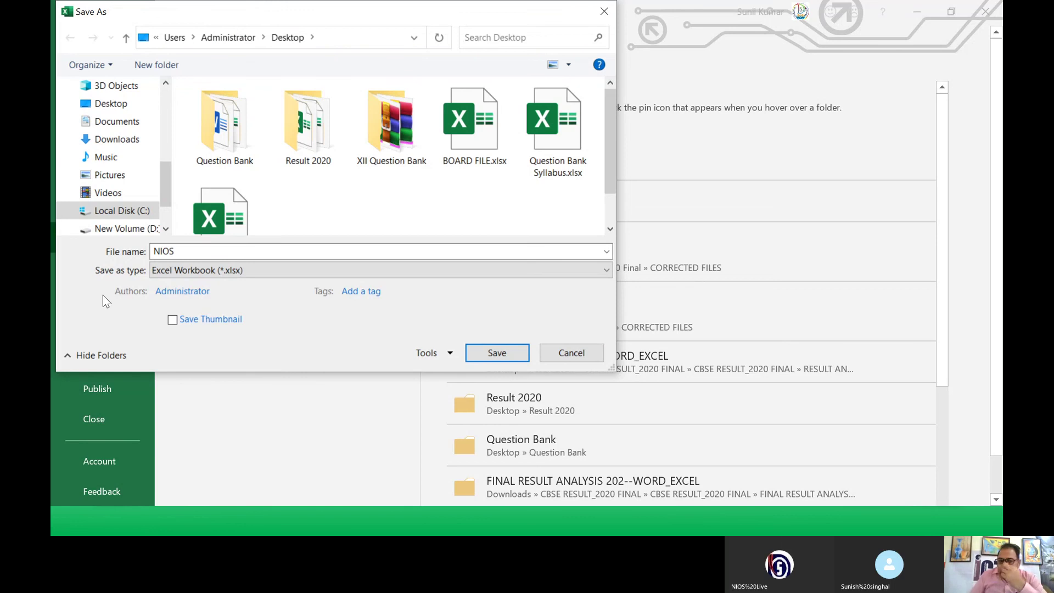
pyautogui.click(432, 358)
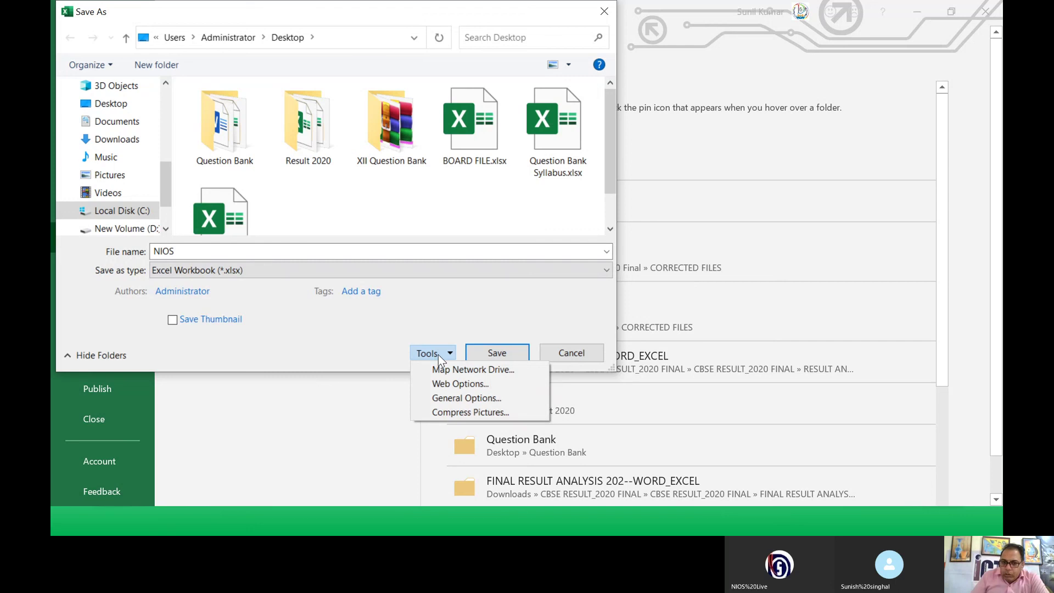
# Step: Set and confirm passwords to open and to modify in General Options, then save NIOS.xlsx
pyautogui.click(459, 398)
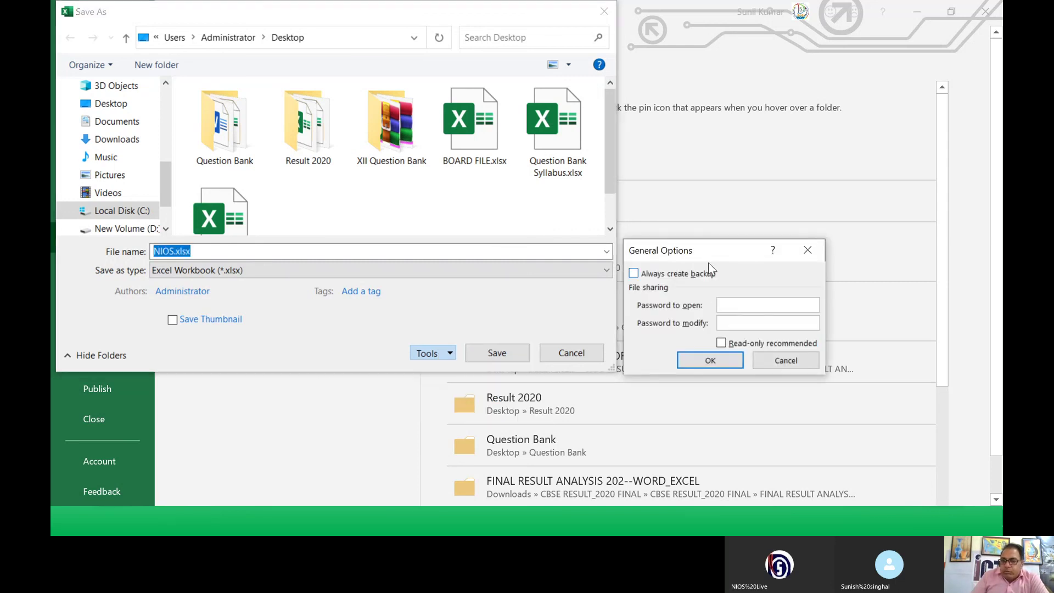
pyautogui.moveTo(707, 261); pyautogui.dragTo(403, 126)
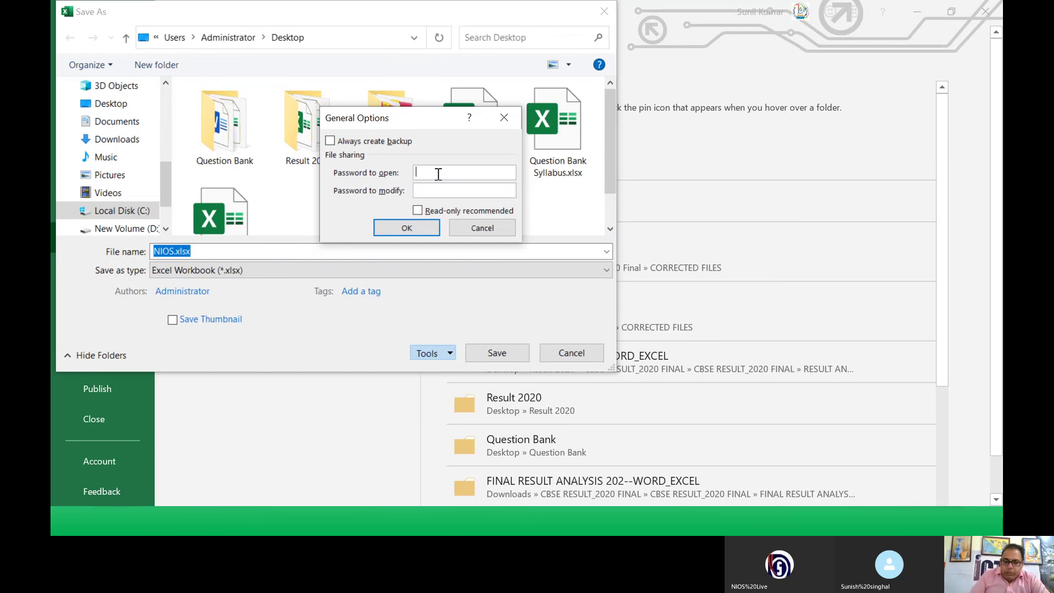
pyautogui.write('1')
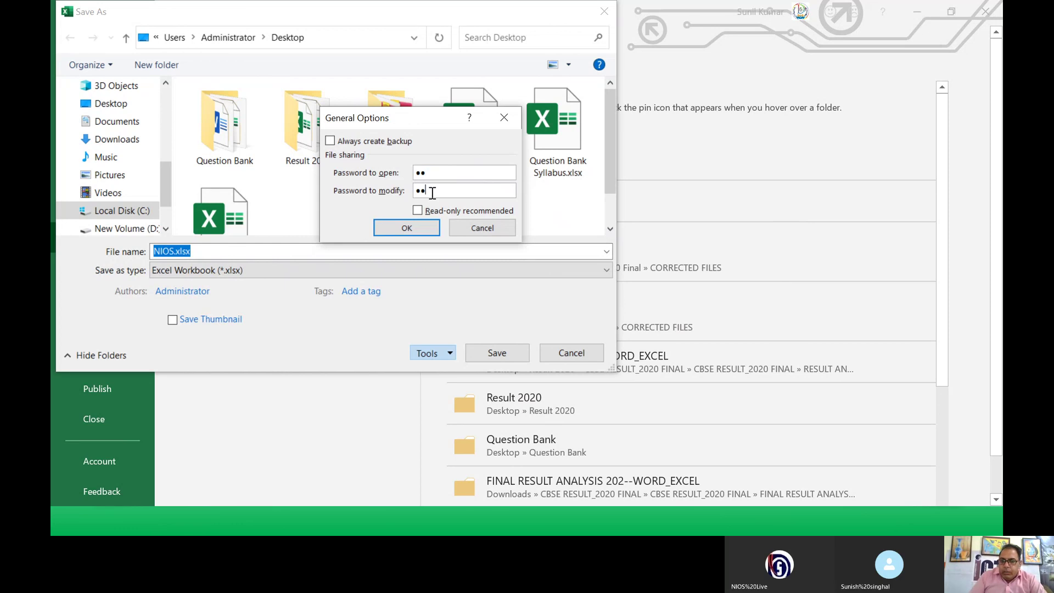
pyautogui.click(413, 228)
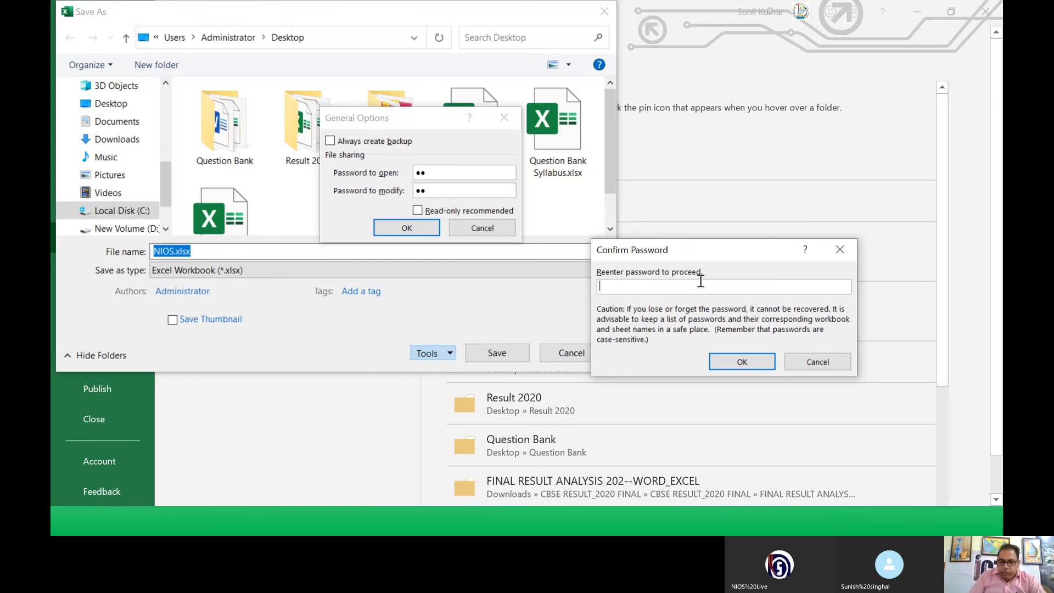
pyautogui.click(720, 362)
pyautogui.write('12')
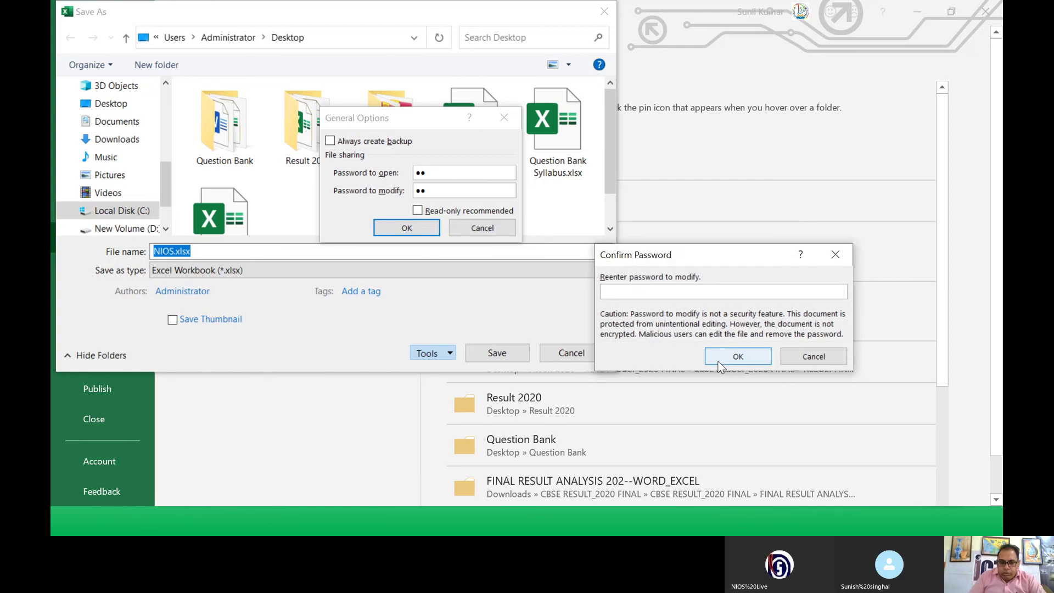
pyautogui.click(716, 359)
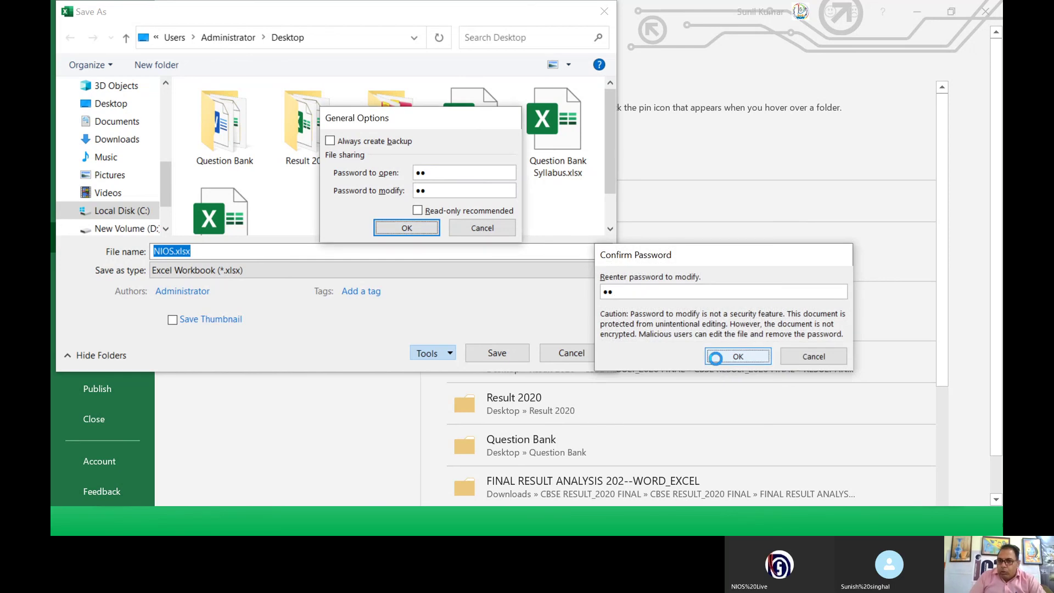
pyautogui.click(506, 353)
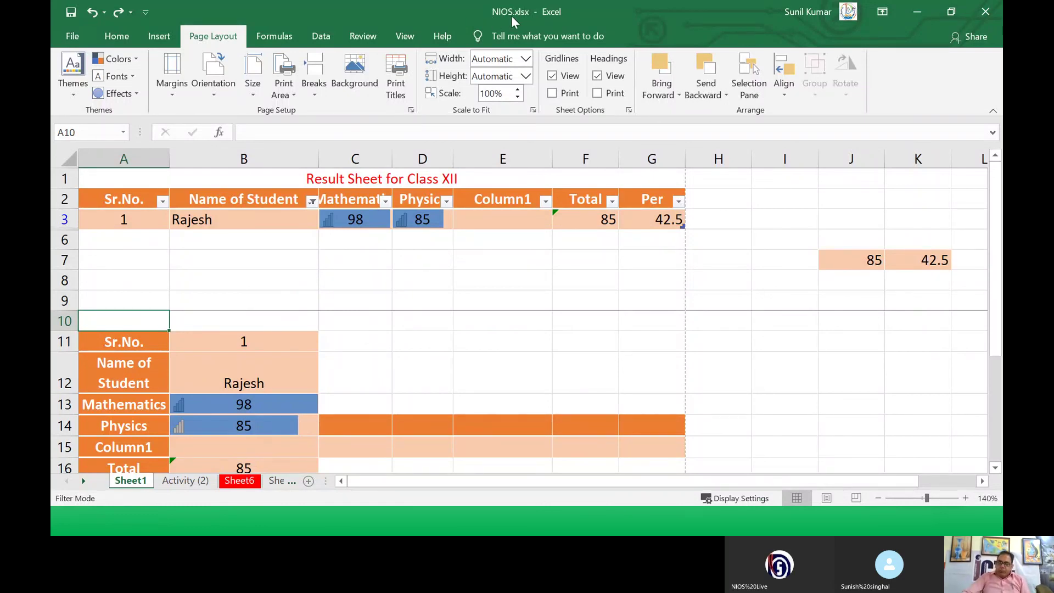
# Step: Close NIOS.xlsx, reopen it from Recent, and enter its open and modify passwords
pyautogui.click(75, 37)
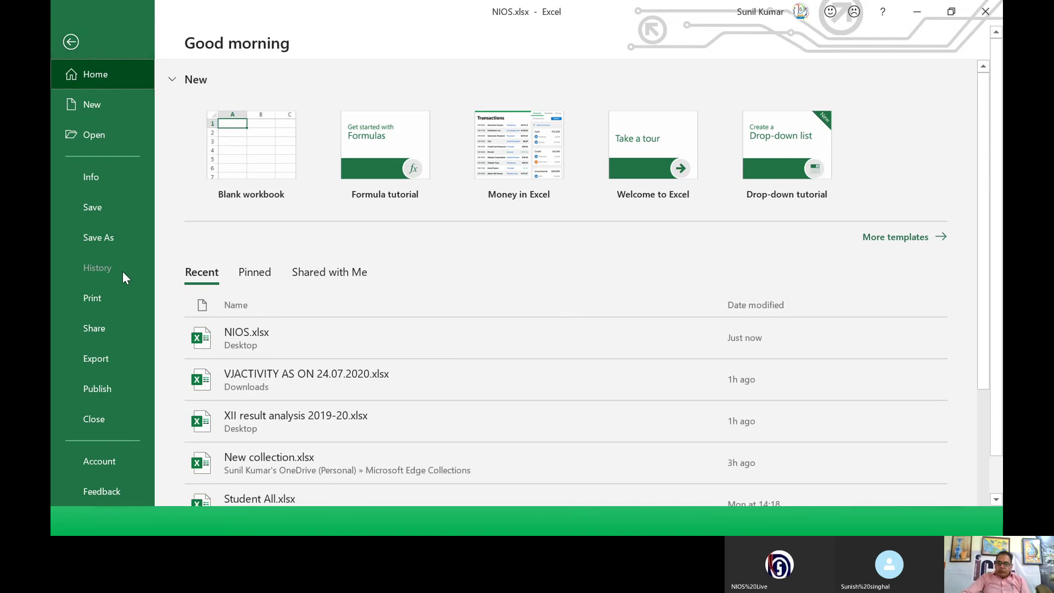
pyautogui.click(96, 418)
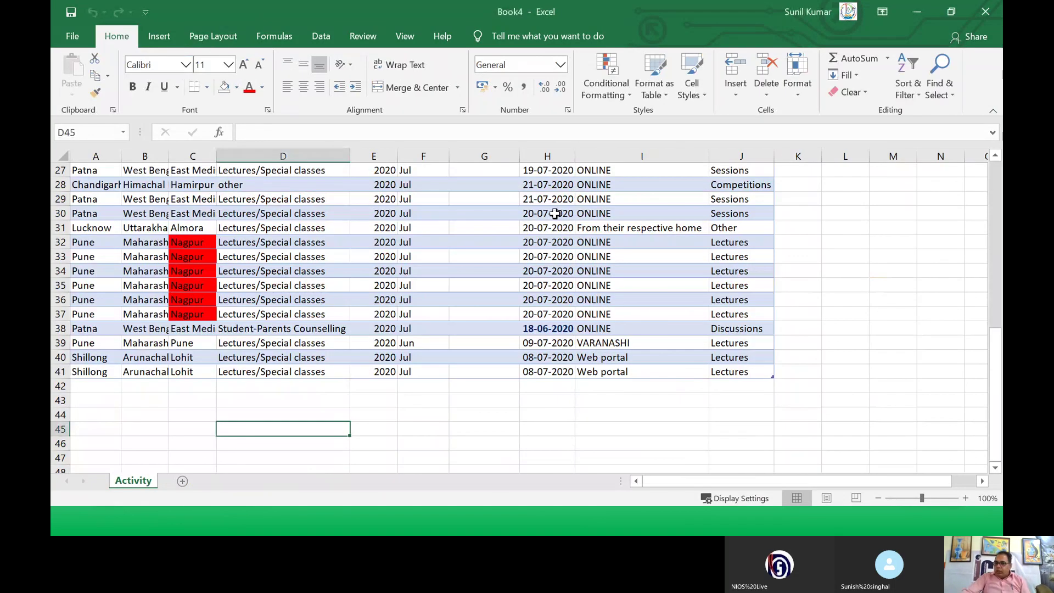
pyautogui.click(65, 32)
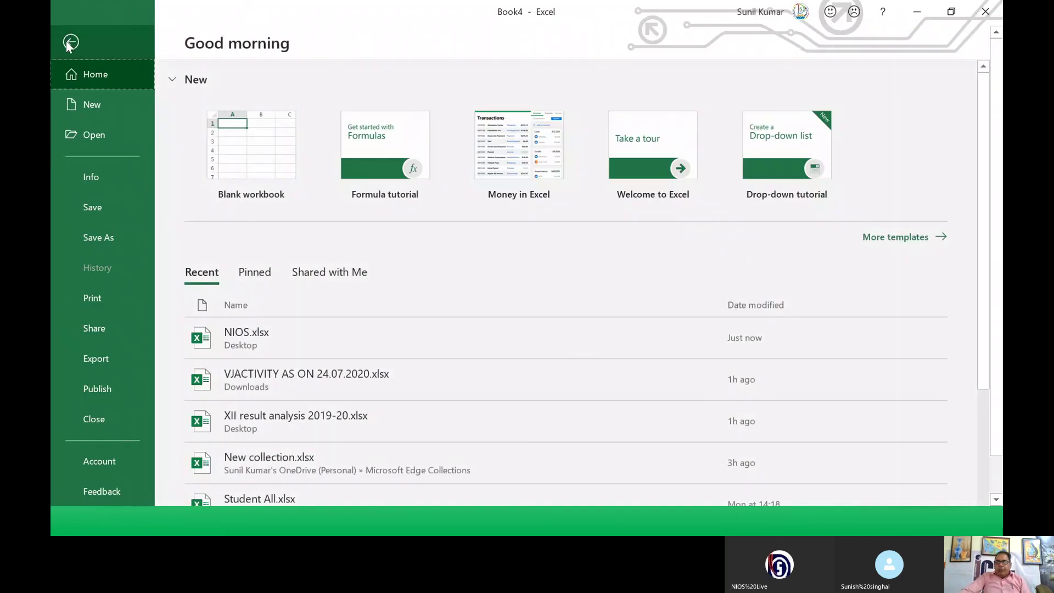
pyautogui.click(97, 134)
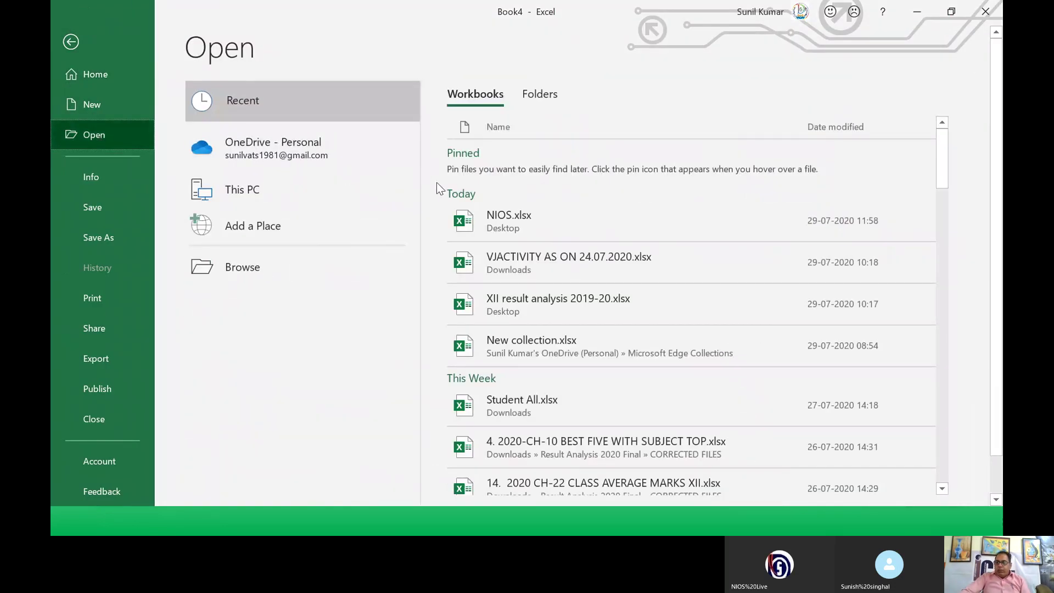
pyautogui.click(506, 231)
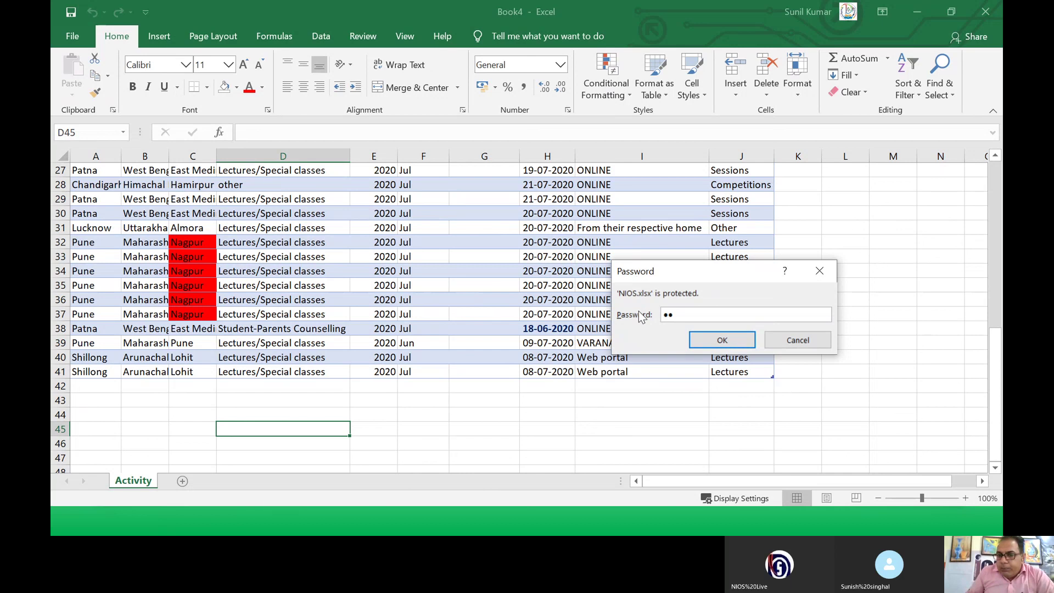
pyautogui.click(709, 341)
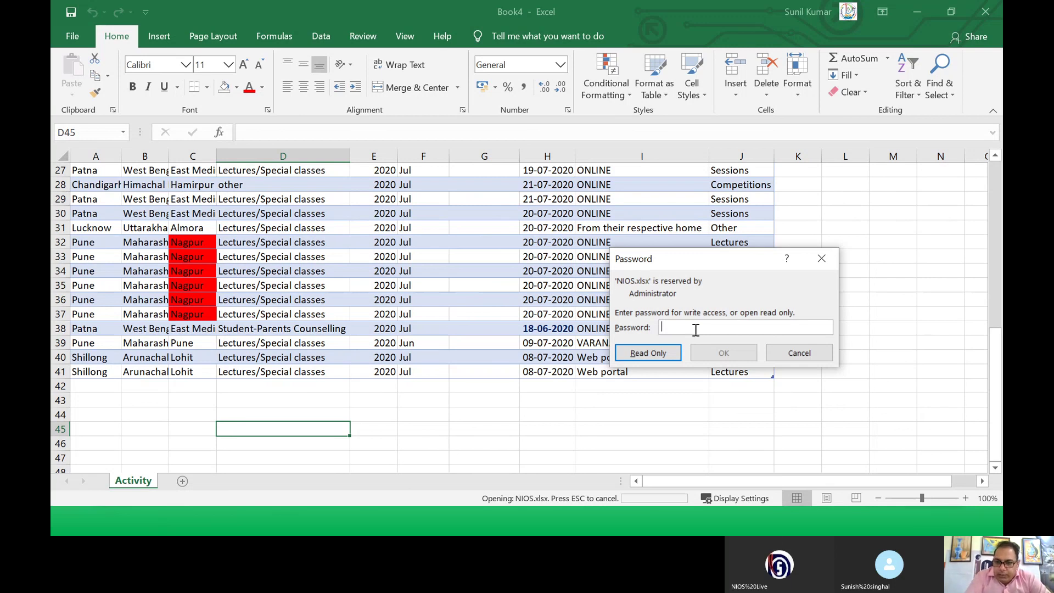
pyautogui.write('••')
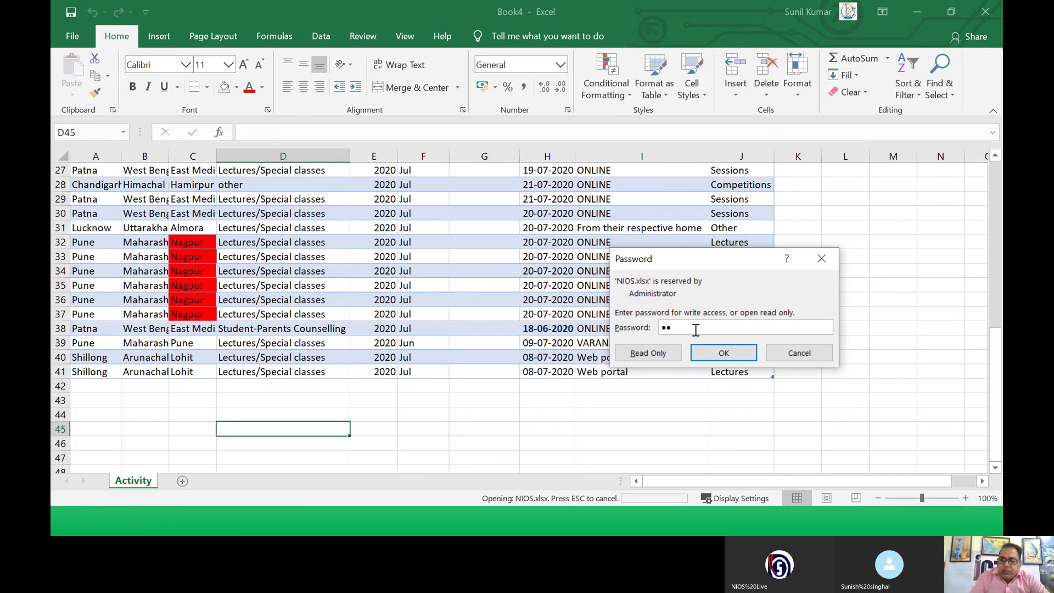
pyautogui.click(722, 352)
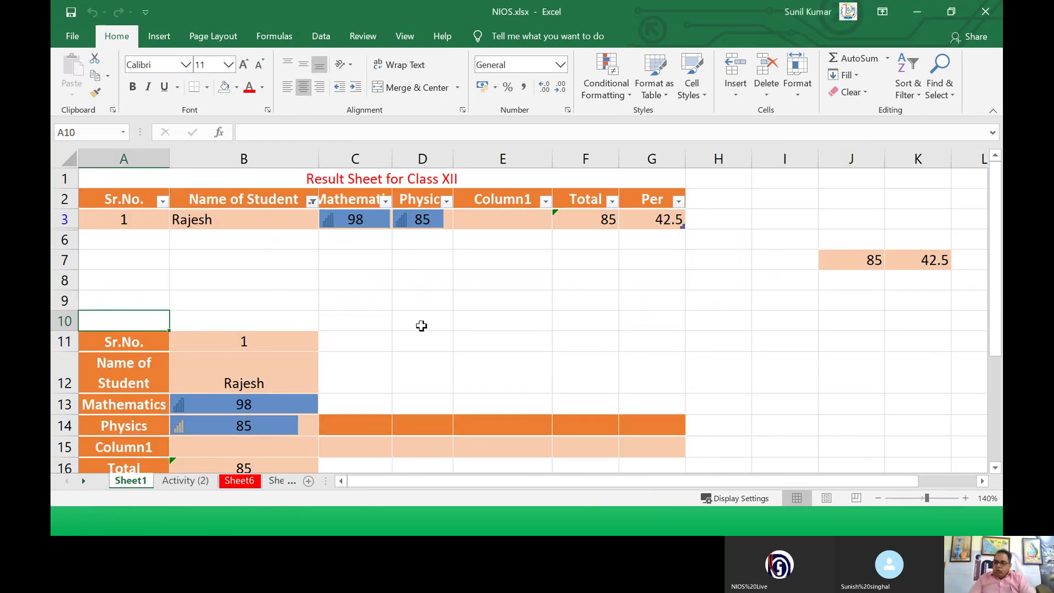
# Step: Switch from the NIOS.xlsx workbook back to the Skype group video call
pyautogui.scroll(-3, 424, 396)
pyautogui.hotkey('alt', 'Tab')
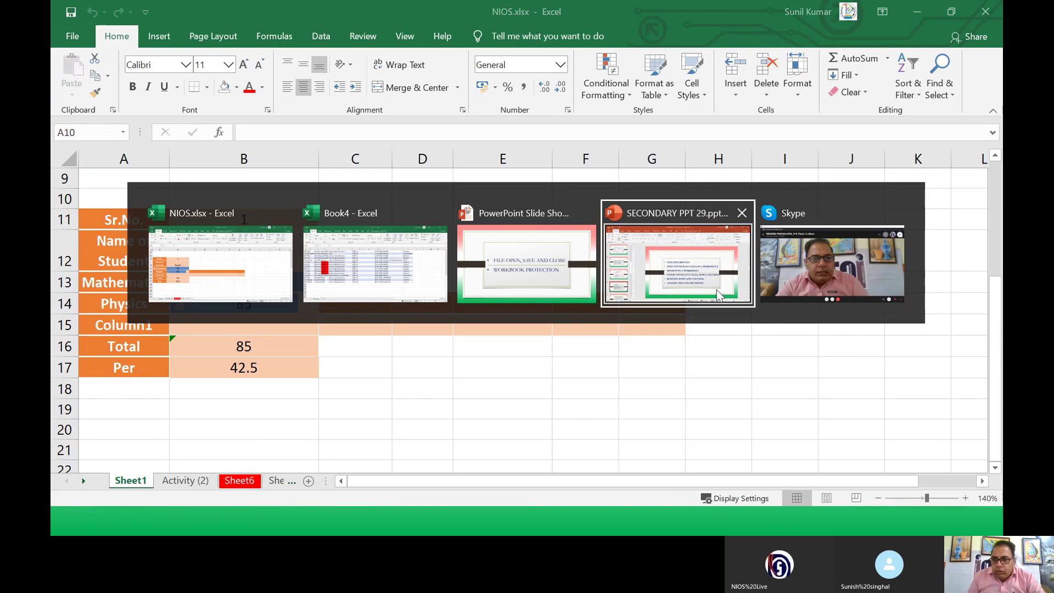
pyautogui.hotkey('alt', 'Tab')
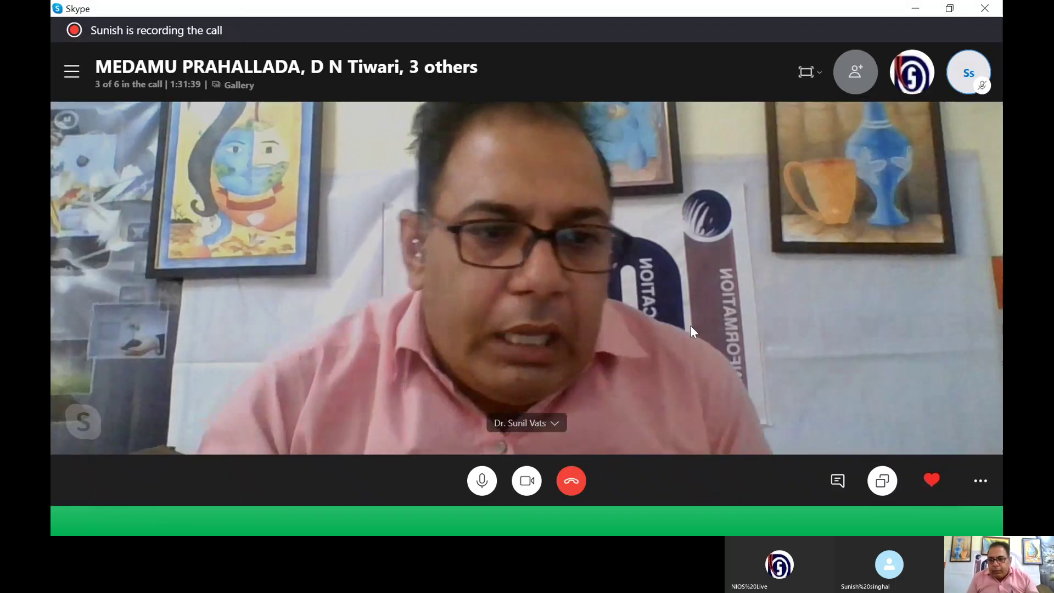